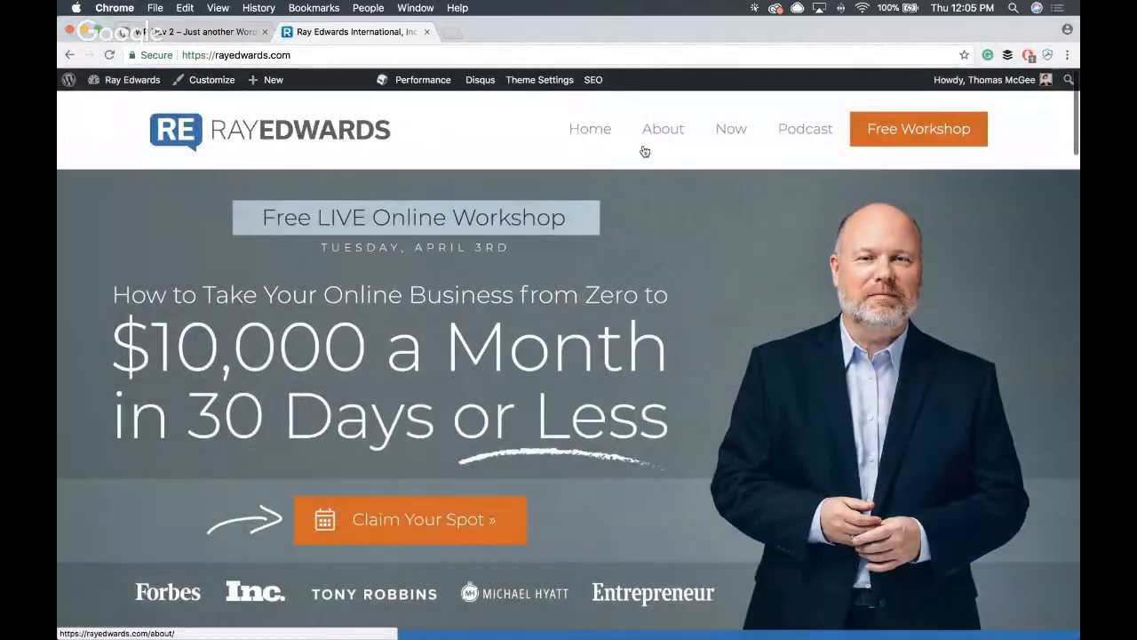
# - Look over the home page's workshop banner, featured podcast post, category links and grid of recent articles
pyautogui.scroll(-3, 520, 216)
pyautogui.scroll(3, 595, 194)
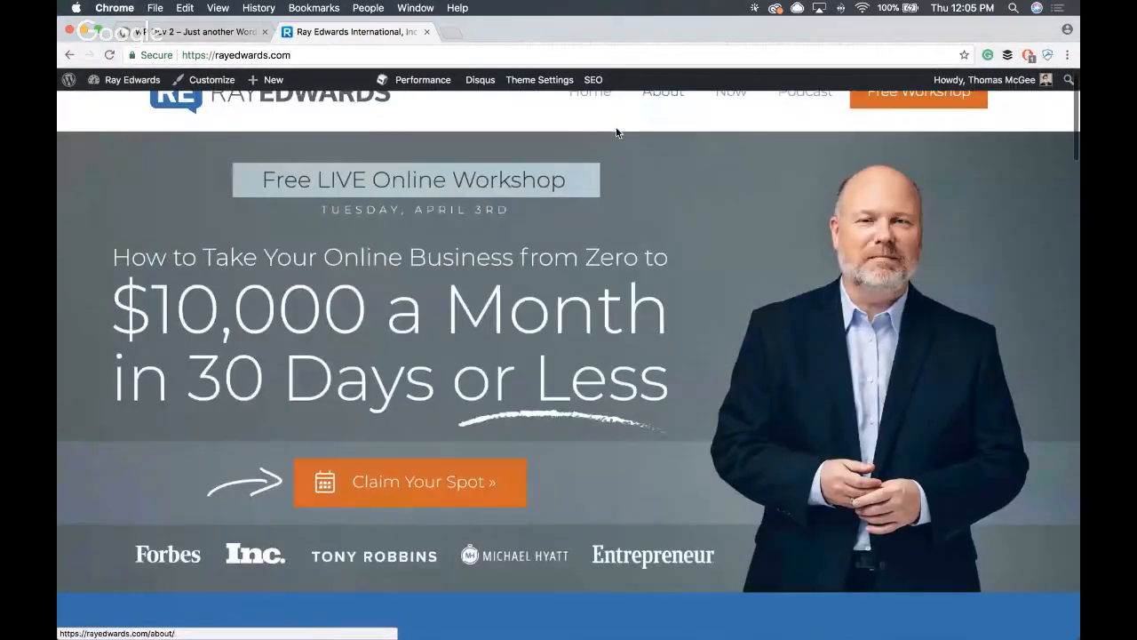
pyautogui.scroll(-4, 595, 194)
pyautogui.scroll(2, 577, 208)
pyautogui.scroll(2, 577, 207)
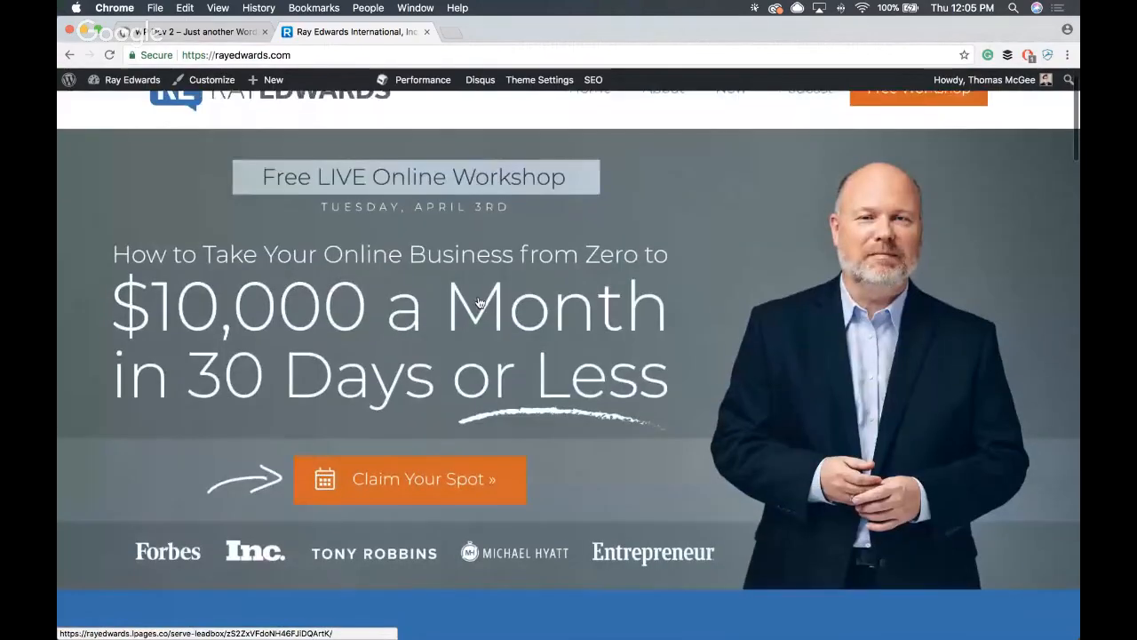
pyautogui.scroll(-3, 583, 182)
pyautogui.scroll(-5, 552, 205)
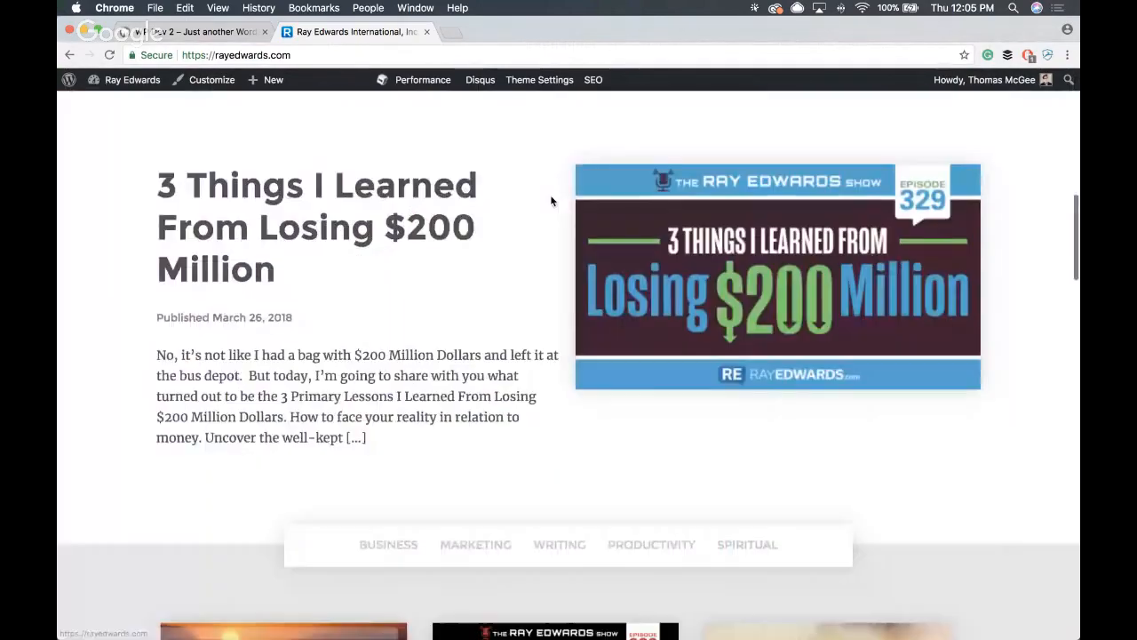
pyautogui.scroll(-2, 509, 256)
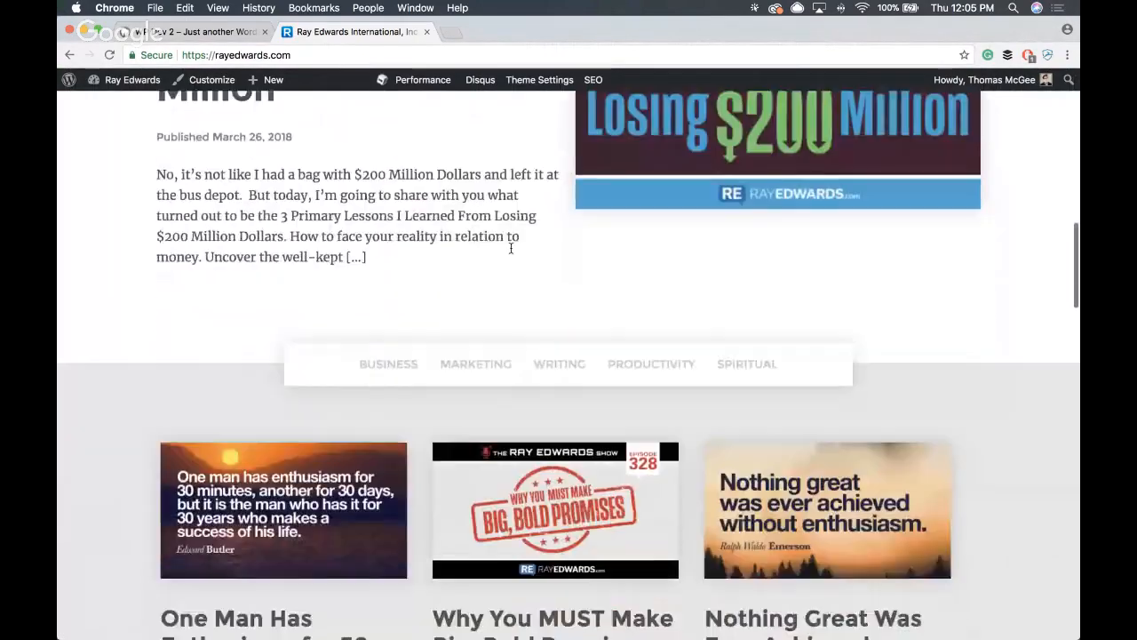
pyautogui.scroll(2, 510, 246)
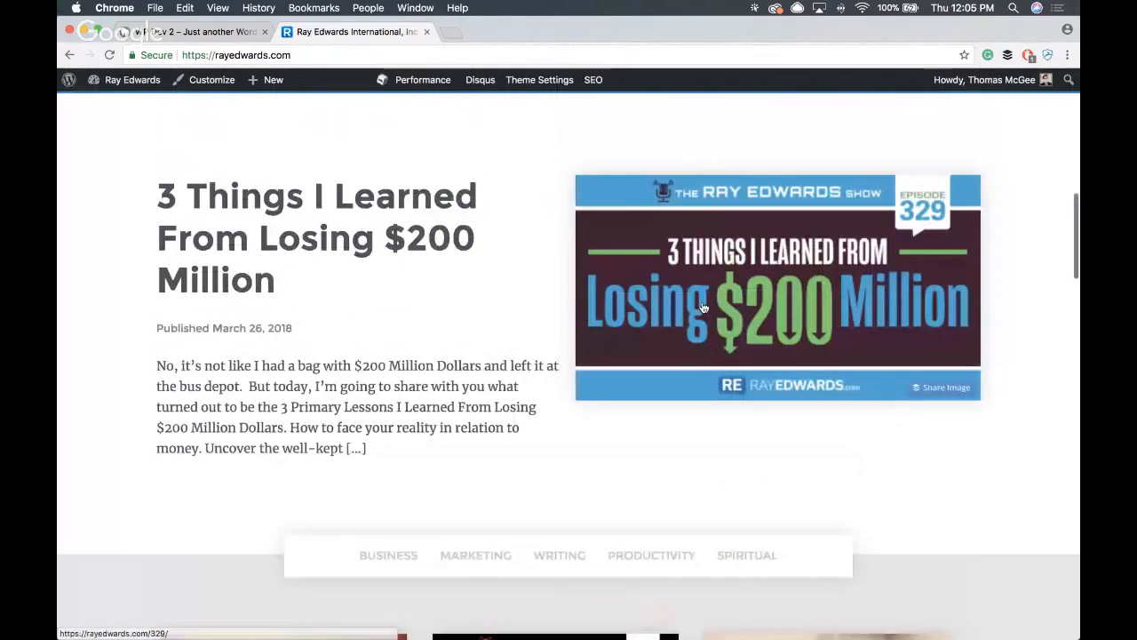
pyautogui.scroll(-2, 494, 295)
pyautogui.scroll(-10, 493, 295)
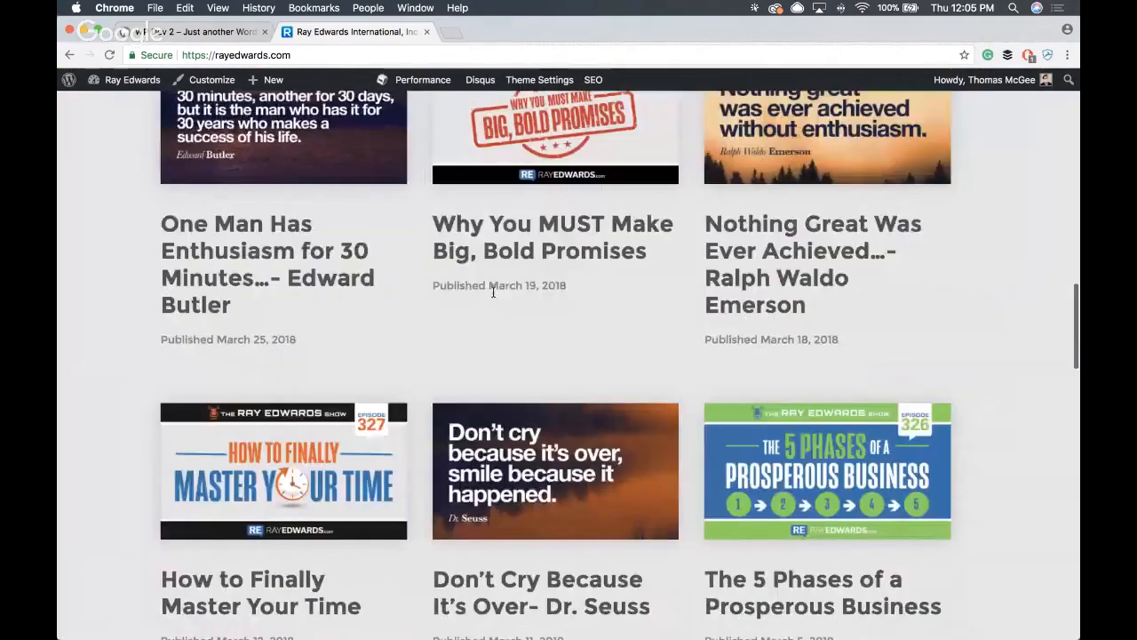
pyautogui.scroll(15, 444, 267)
# - Open the site's welcome page at rayedwards.com/welcome
pyautogui.click(309, 62)
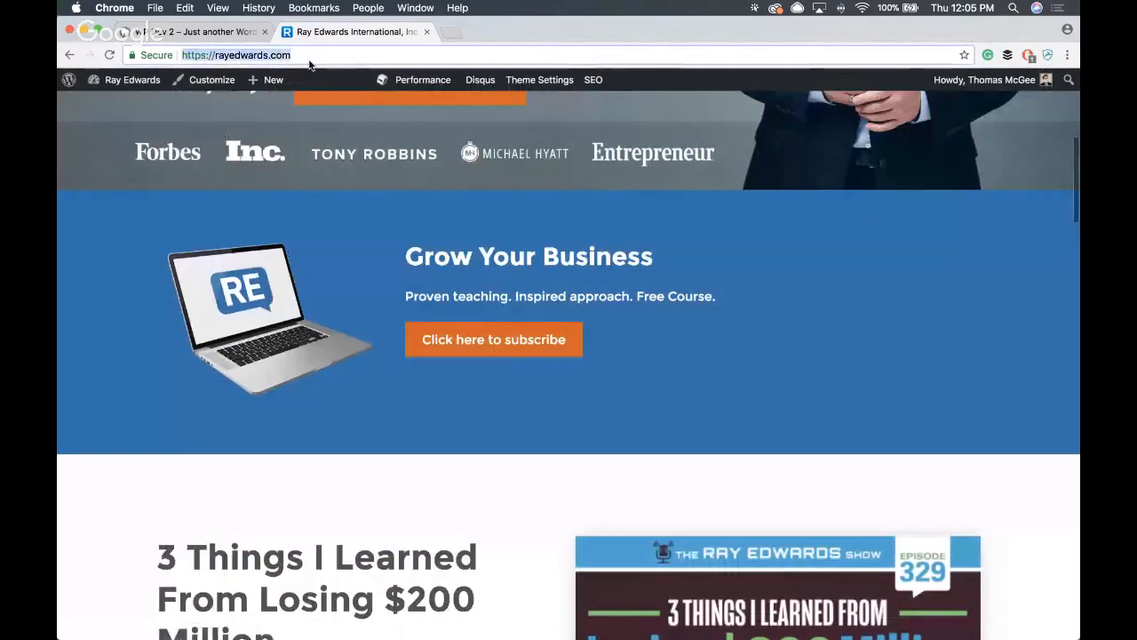
pyautogui.click(310, 61)
pyautogui.write('/welcom')
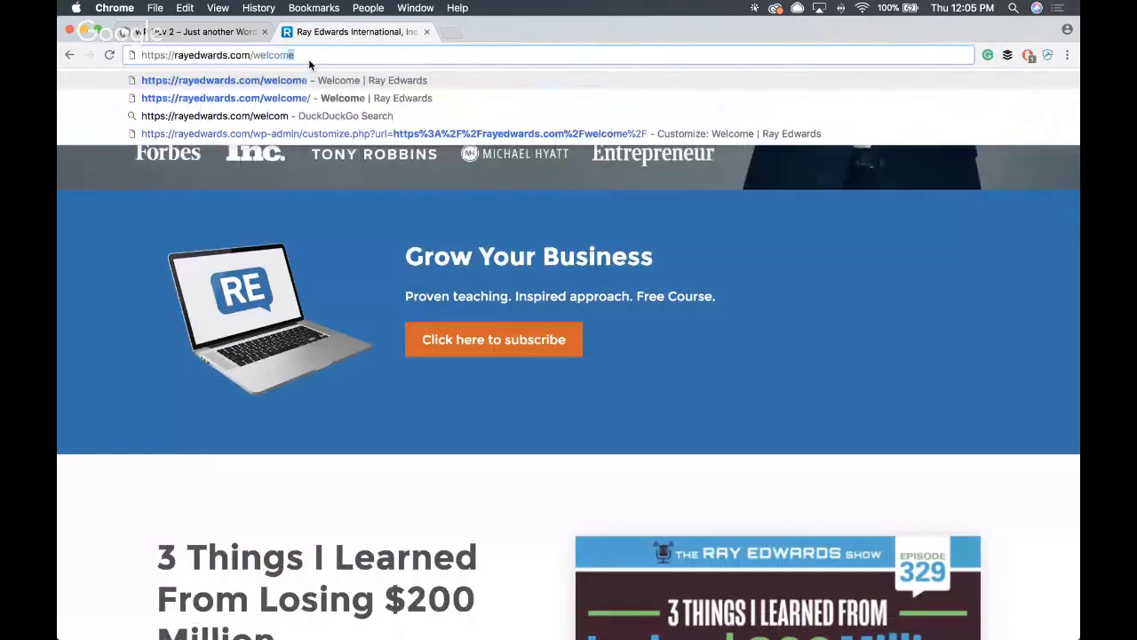
pyautogui.press('Return')
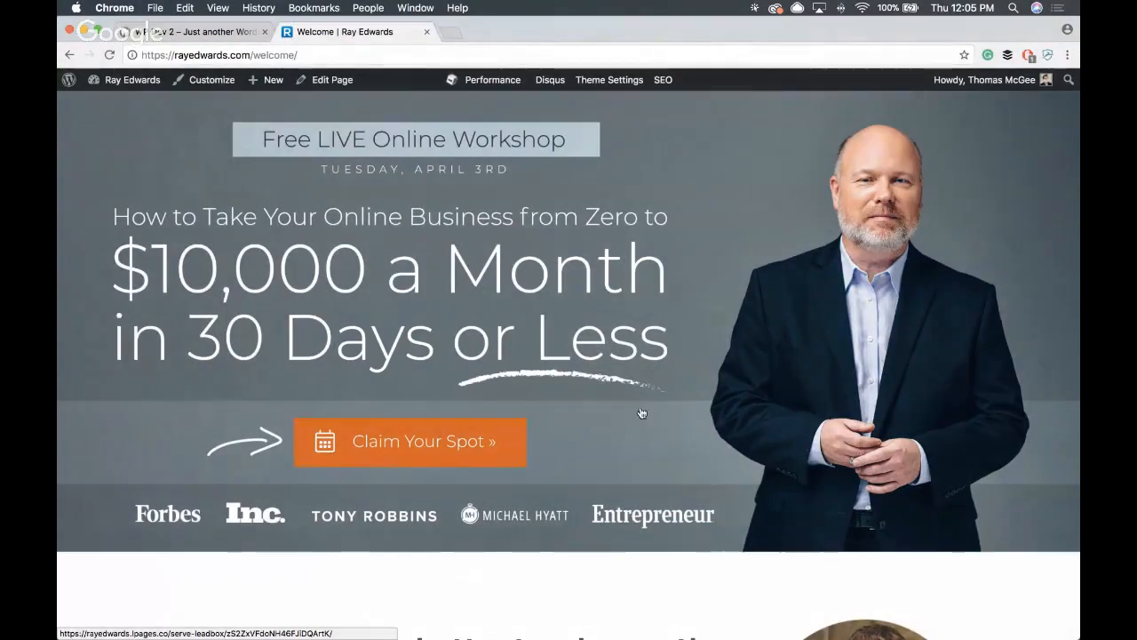
# - Review the welcome page's workshop banner, testimonials, introduction video and Grow Your Business subscription section
pyautogui.scroll(-3, 641, 412)
pyautogui.scroll(3, 533, 435)
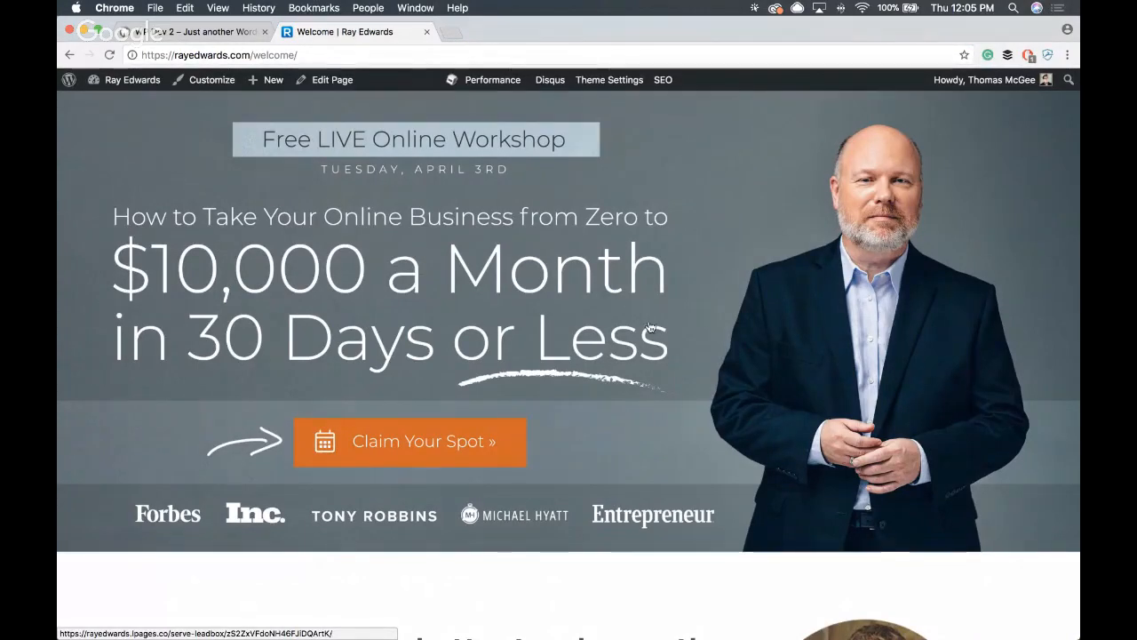
pyautogui.scroll(-5, 613, 356)
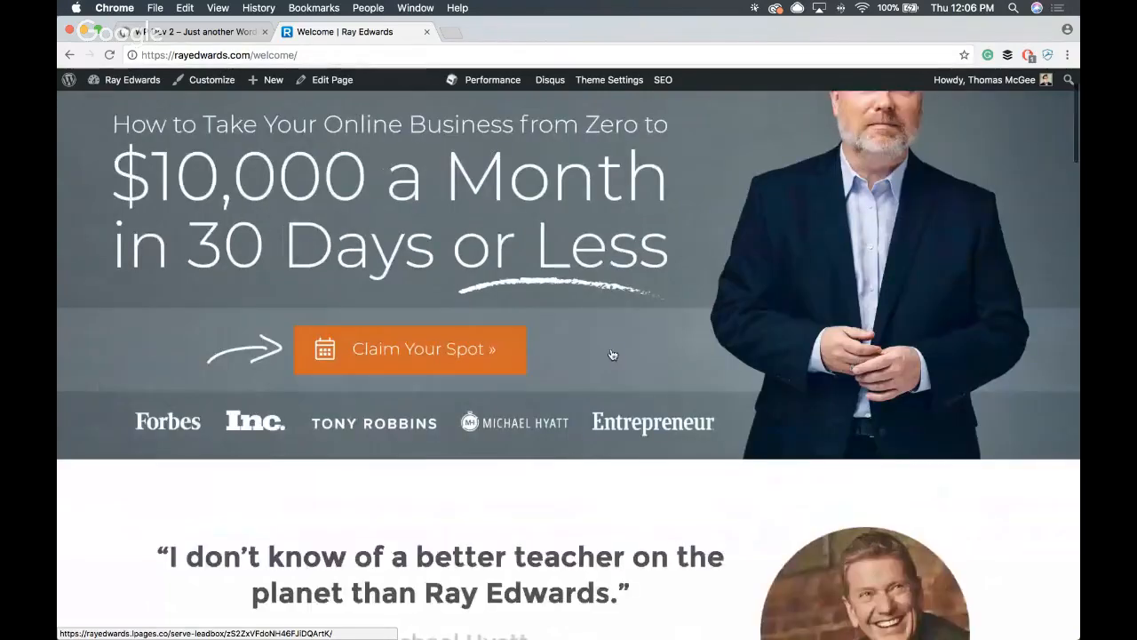
pyautogui.scroll(-1, 698, 361)
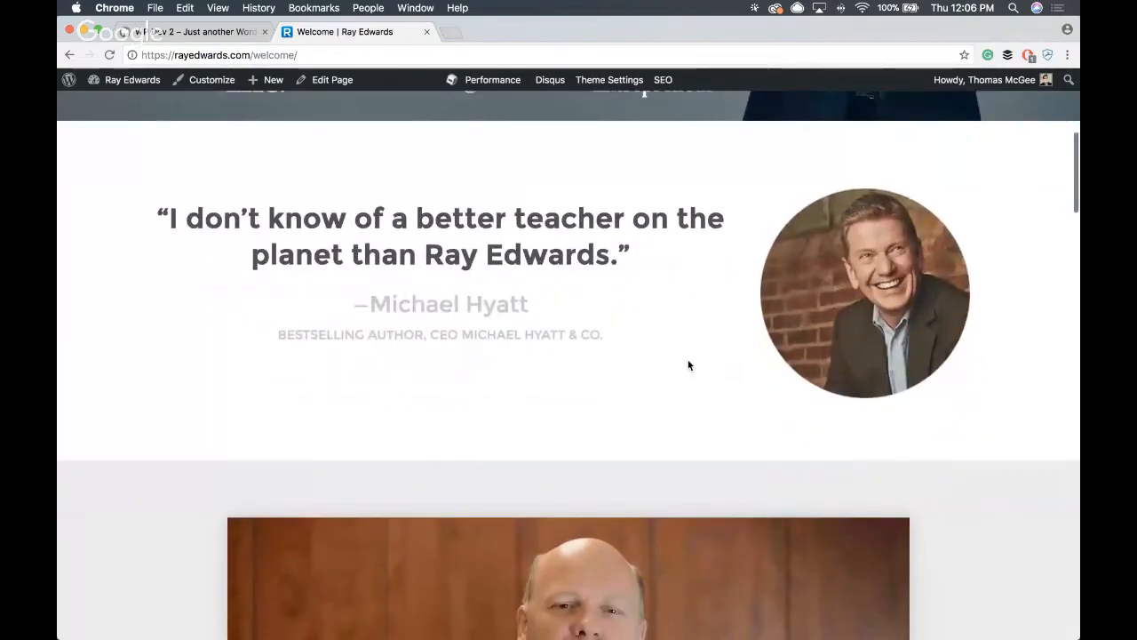
pyautogui.scroll(-8, 591, 348)
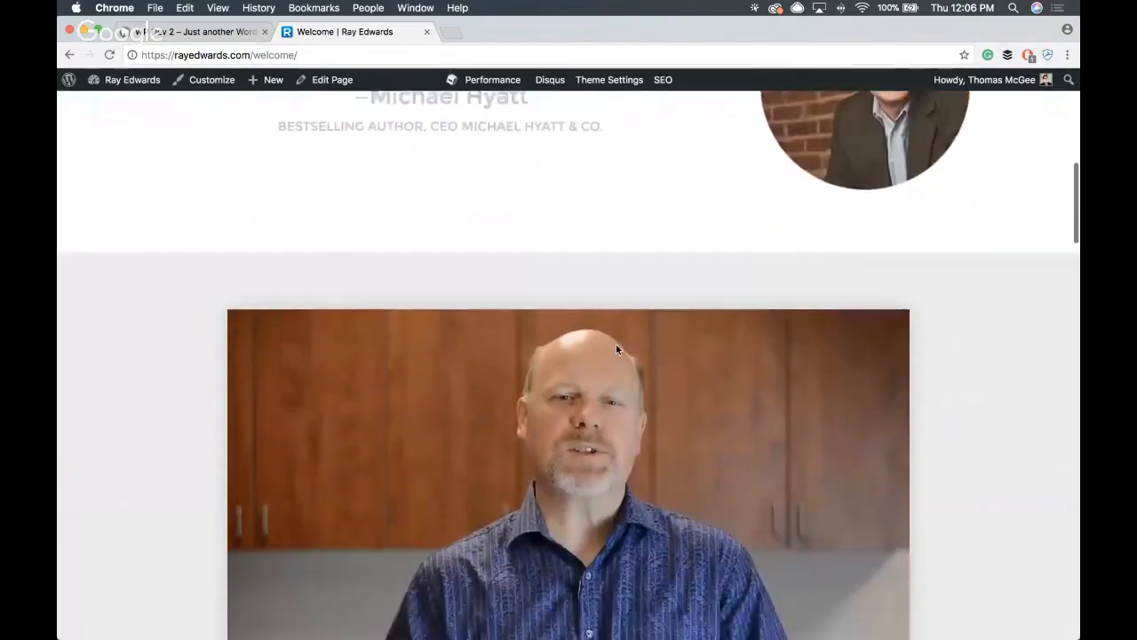
pyautogui.scroll(-8, 597, 362)
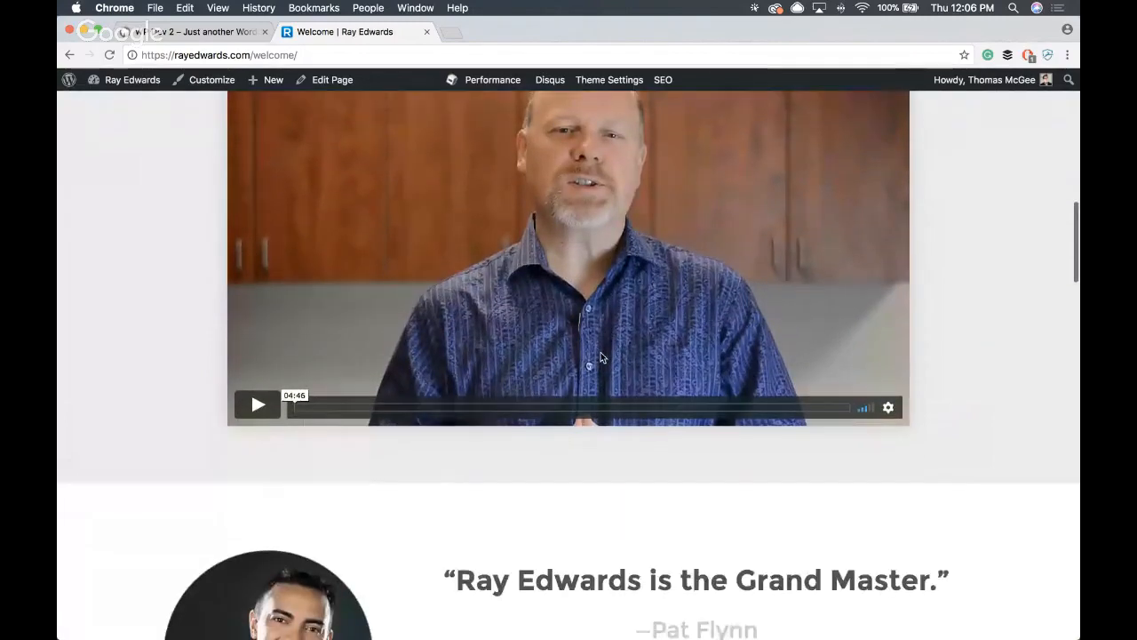
pyautogui.scroll(-1, 597, 373)
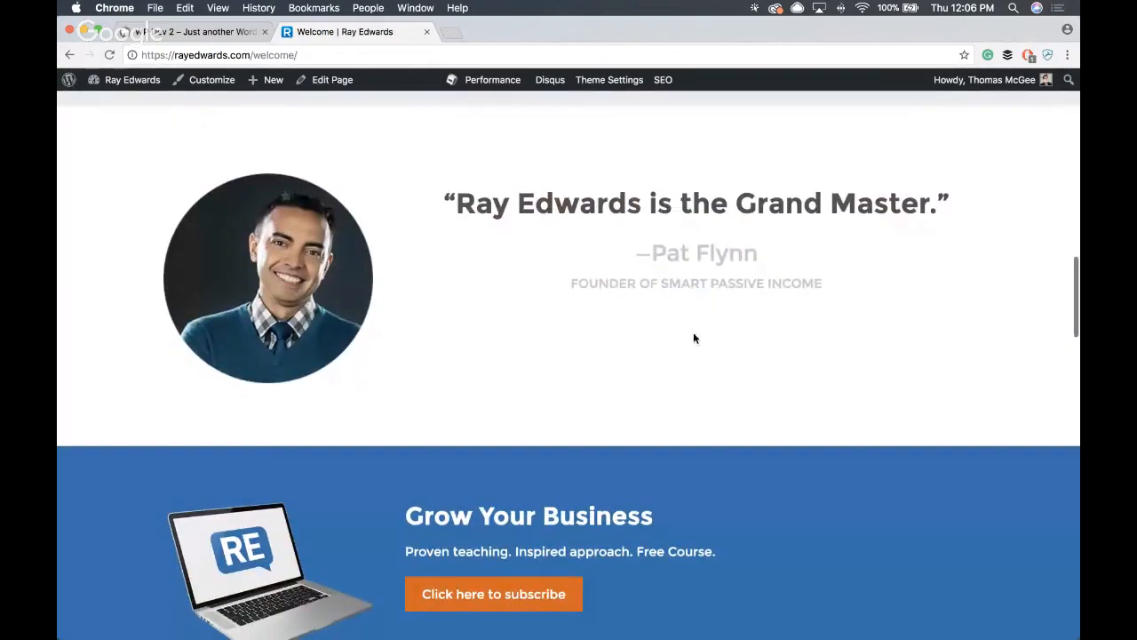
pyautogui.scroll(-4, 695, 338)
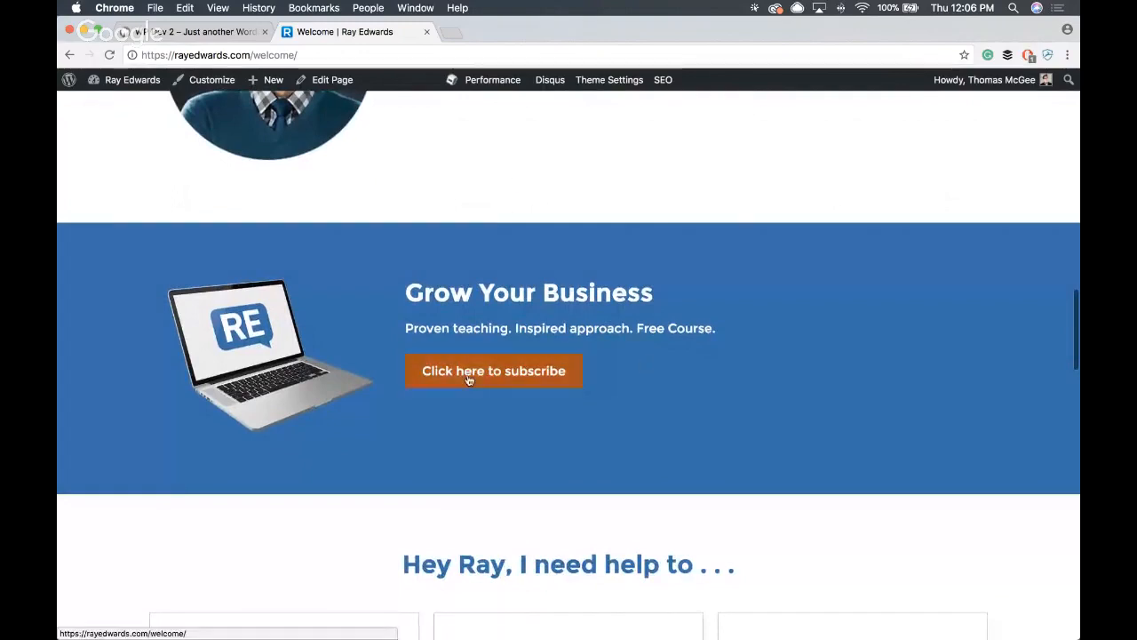
# - Examine the topic tiles in the "Hey Ray, I need help to . . ." section of the welcome page
pyautogui.scroll(-7, 837, 353)
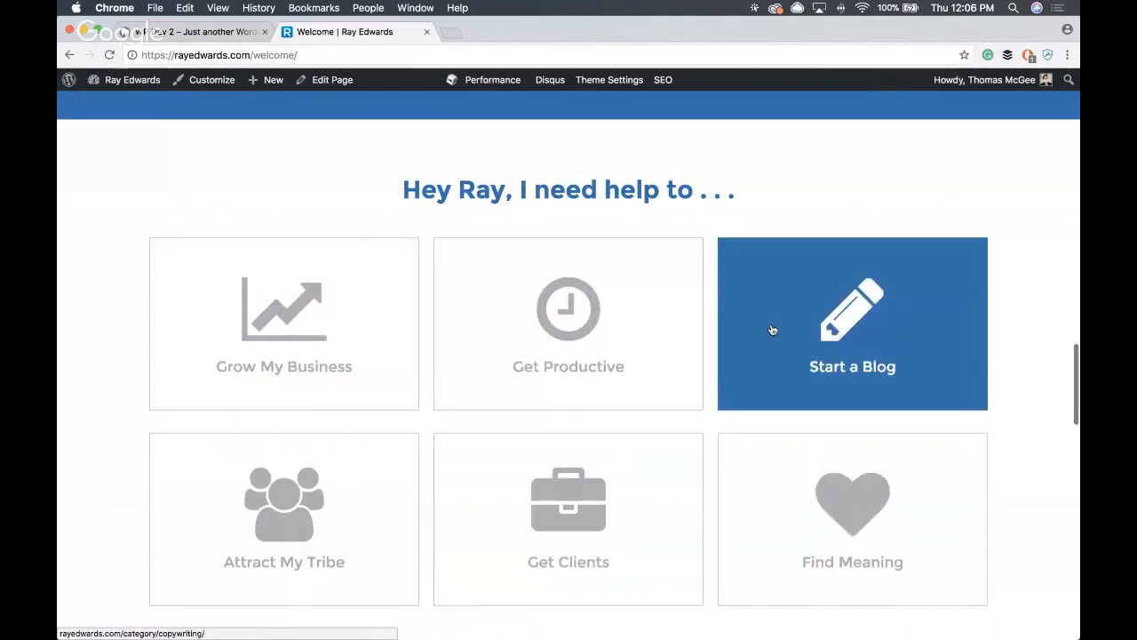
pyautogui.scroll(-2, 753, 355)
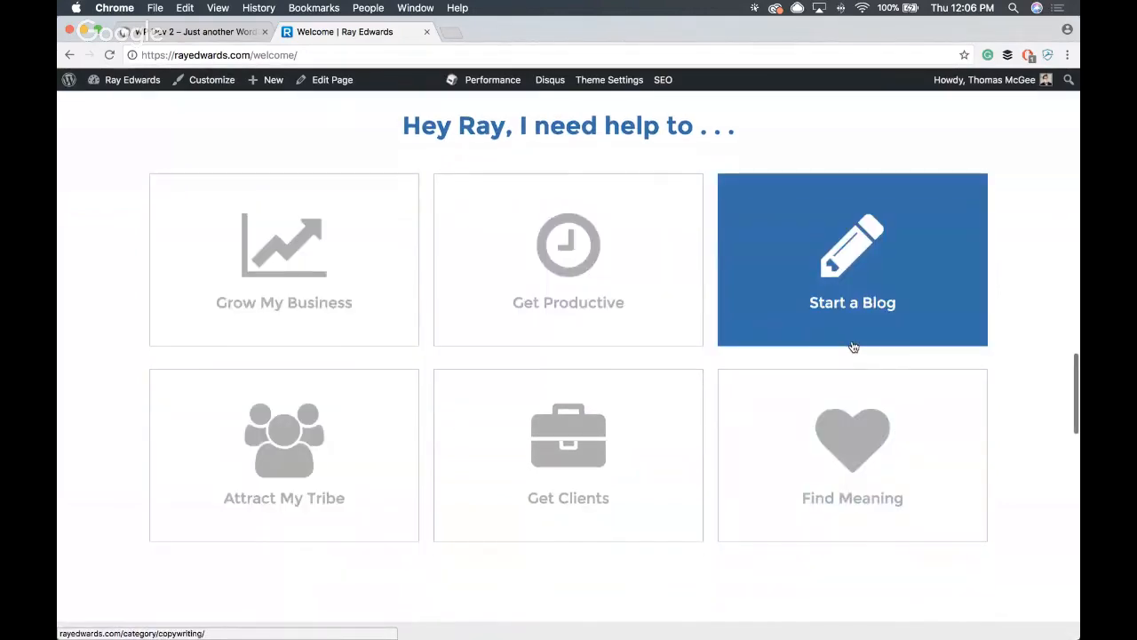
pyautogui.scroll(5, 853, 347)
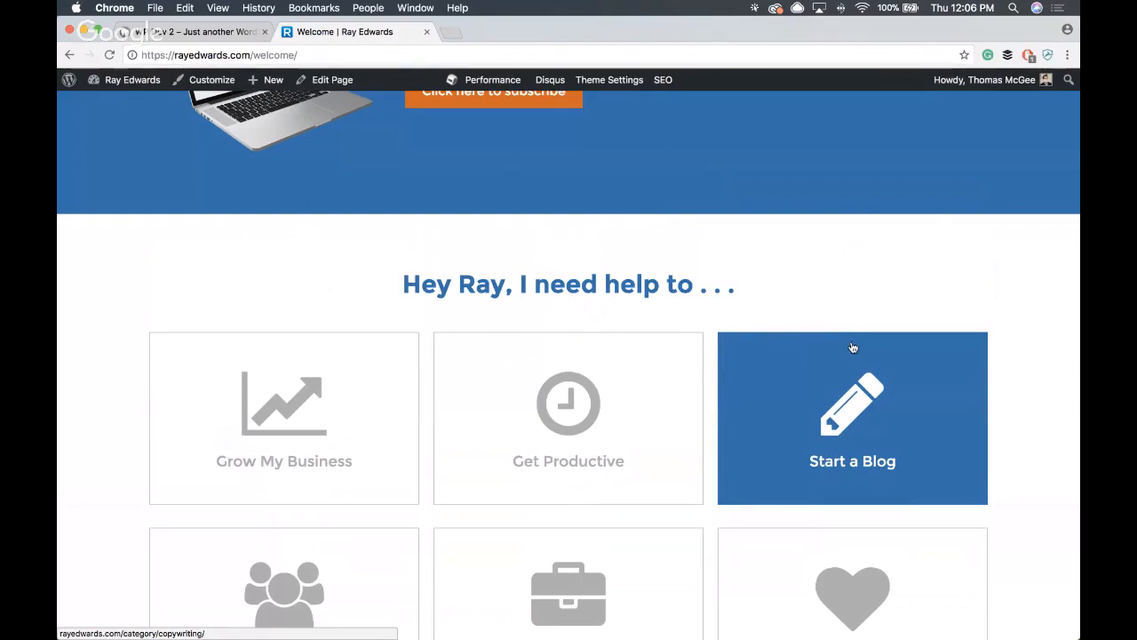
pyautogui.scroll(-3, 853, 347)
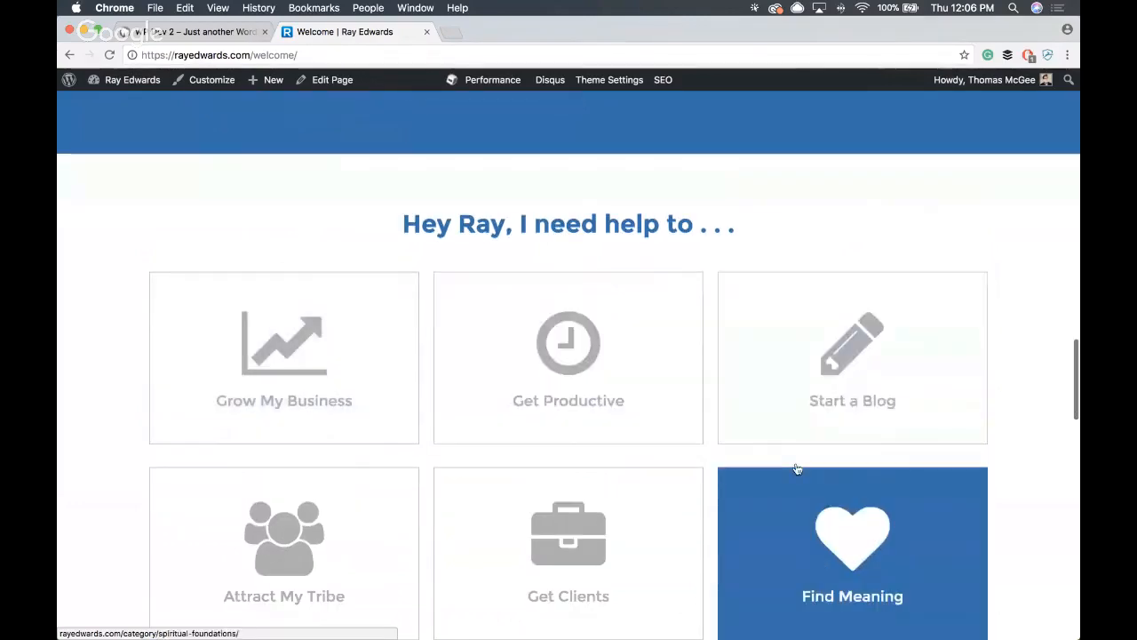
pyautogui.scroll(-5, 797, 468)
pyautogui.scroll(6, 332, 406)
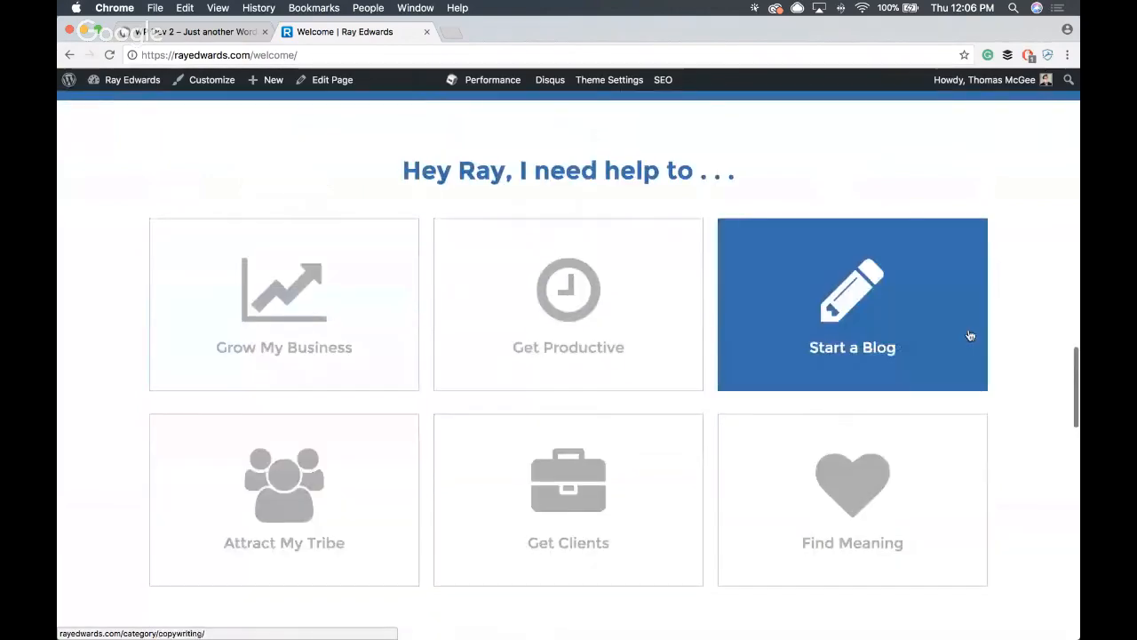
pyautogui.scroll(-10, 361, 444)
pyautogui.scroll(5, 364, 444)
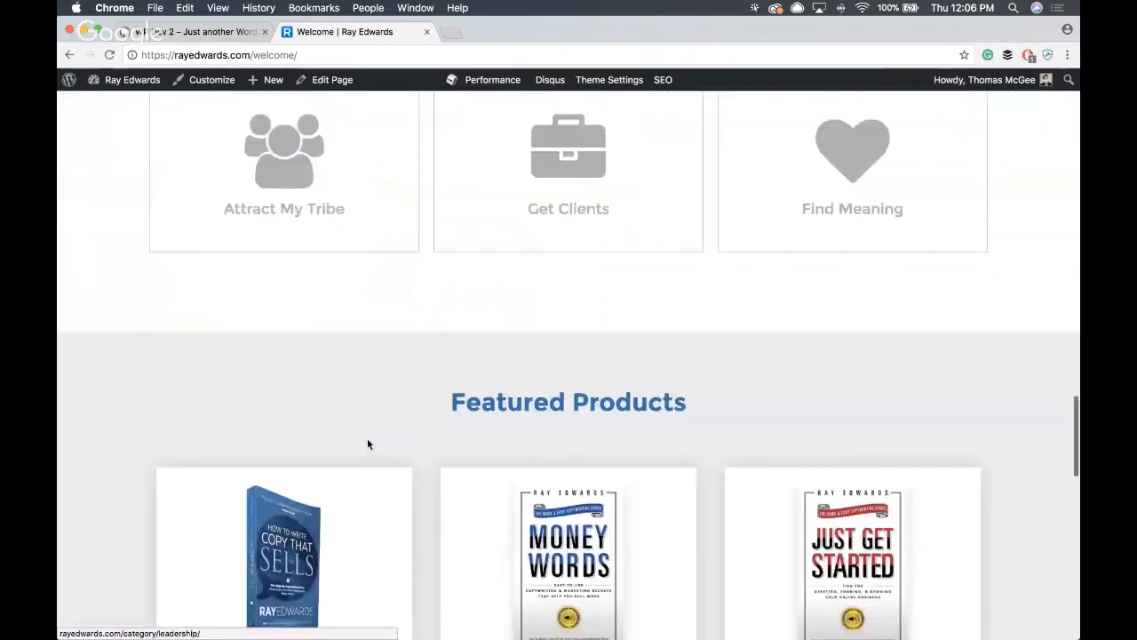
# - Examine the Featured Products cards, the closing testimonial and the footer navigation links on the welcome page
pyautogui.scroll(-5, 368, 442)
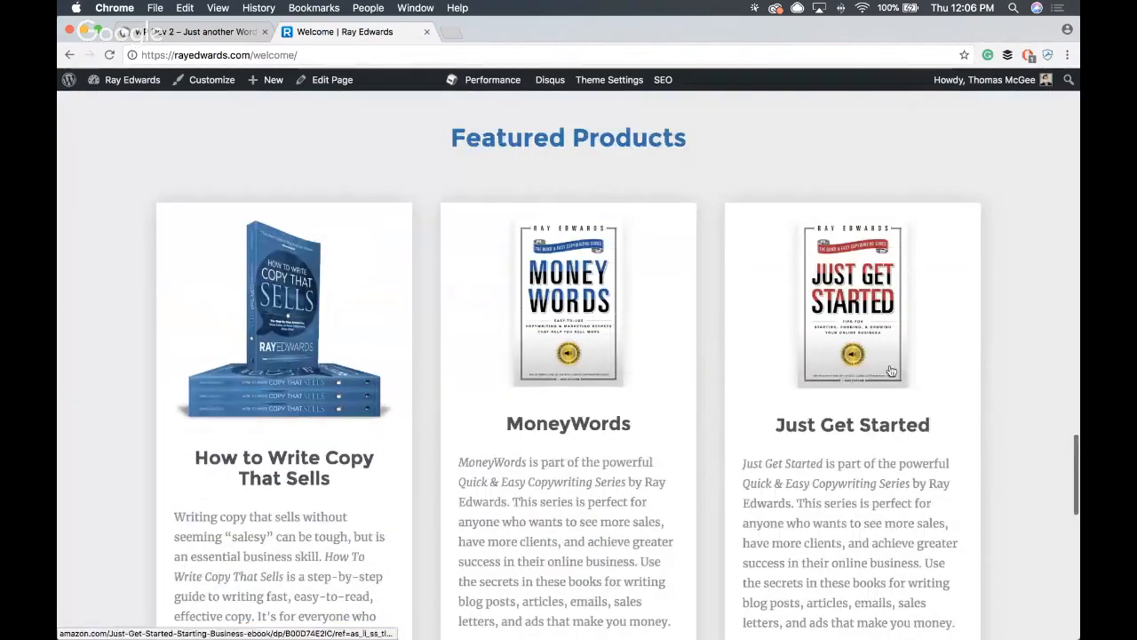
pyautogui.scroll(3, 867, 392)
pyautogui.scroll(-4, 854, 402)
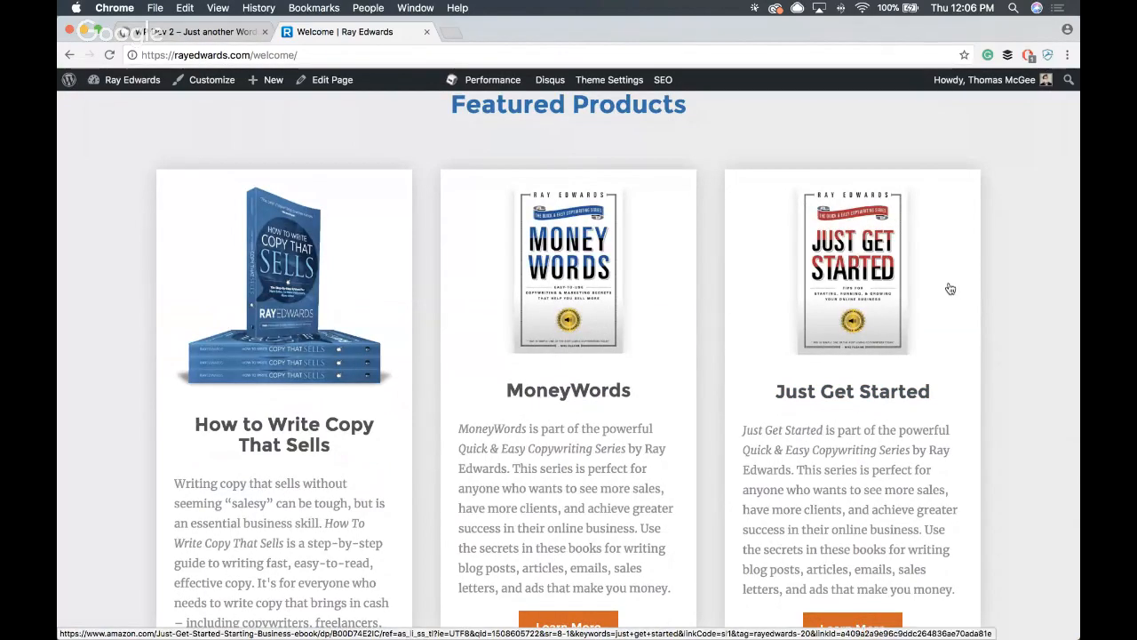
pyautogui.scroll(2, 826, 271)
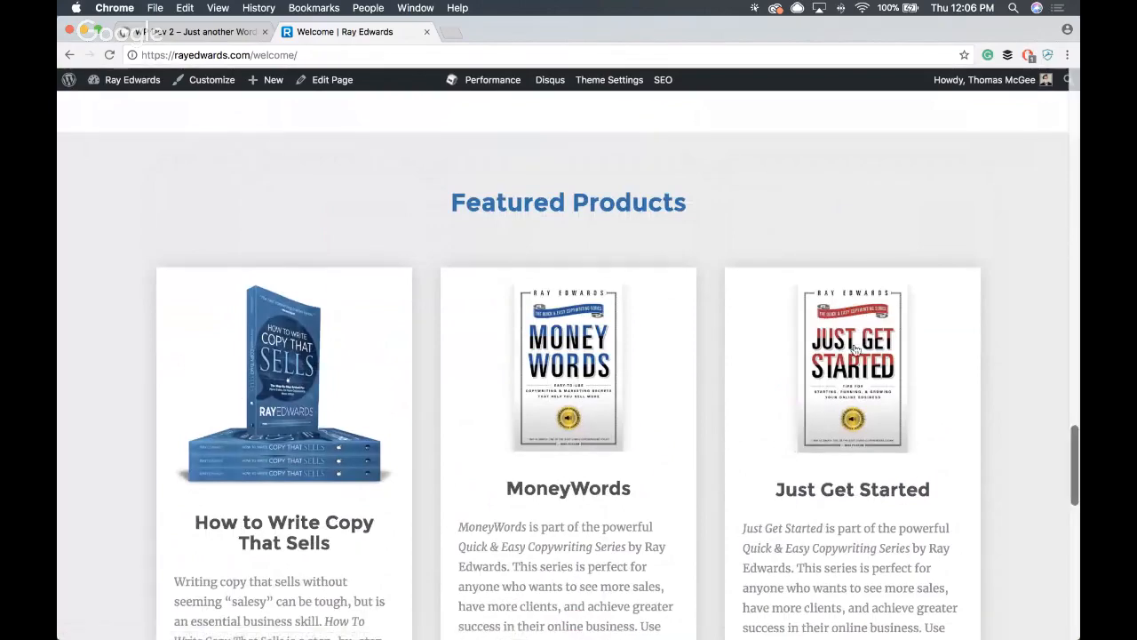
pyautogui.scroll(-1, 772, 353)
pyautogui.scroll(-10, 773, 354)
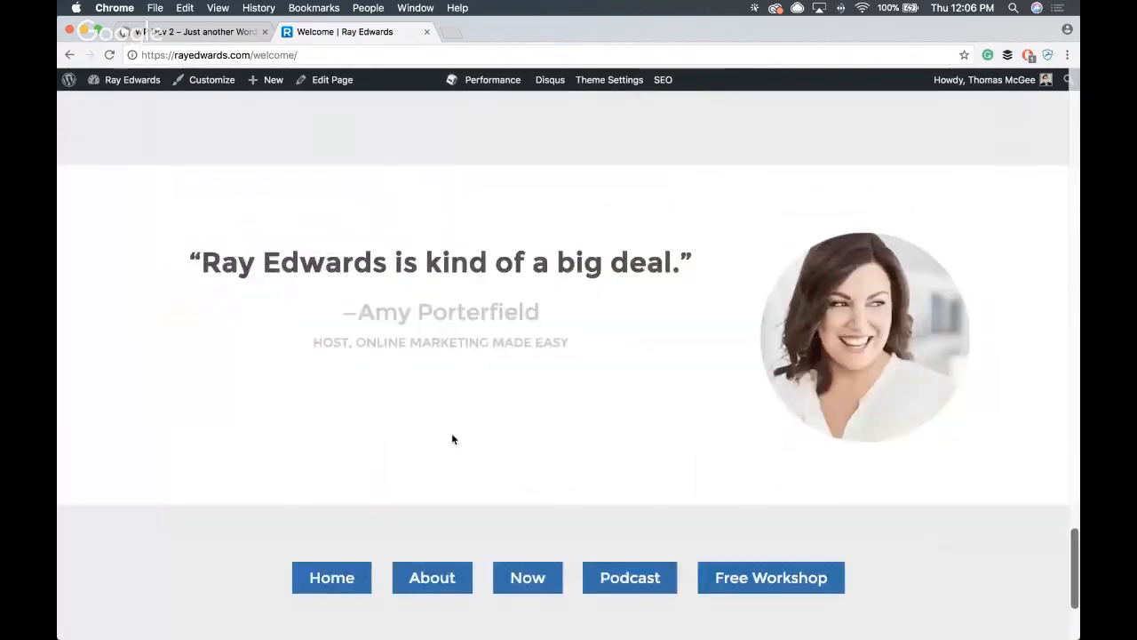
pyautogui.scroll(-5, 691, 372)
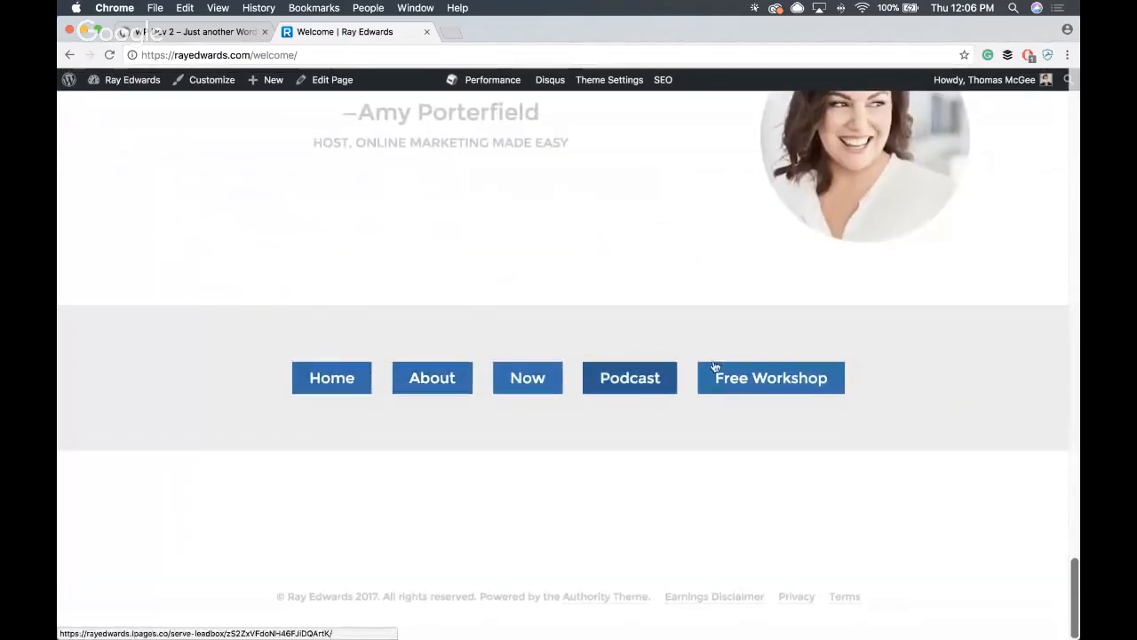
# - Review the welcome page's overall layout again, from the workshop banner through the video to the Featured Products section
pyautogui.scroll(11, 592, 322)
pyautogui.scroll(15, 592, 326)
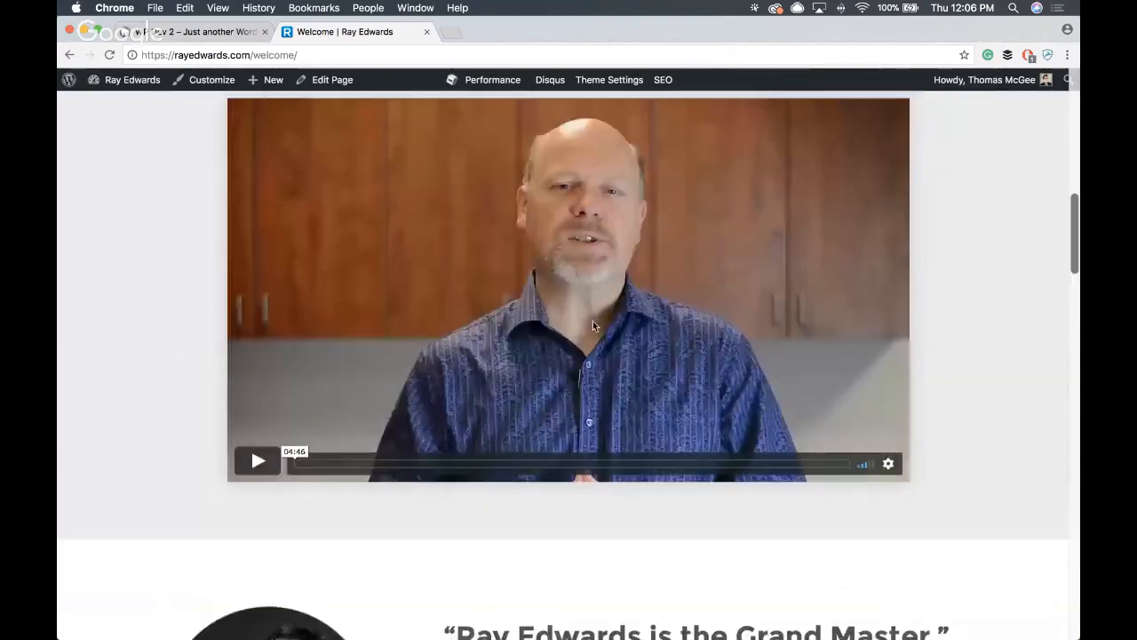
pyautogui.scroll(-8, 593, 326)
pyautogui.scroll(-15, 593, 326)
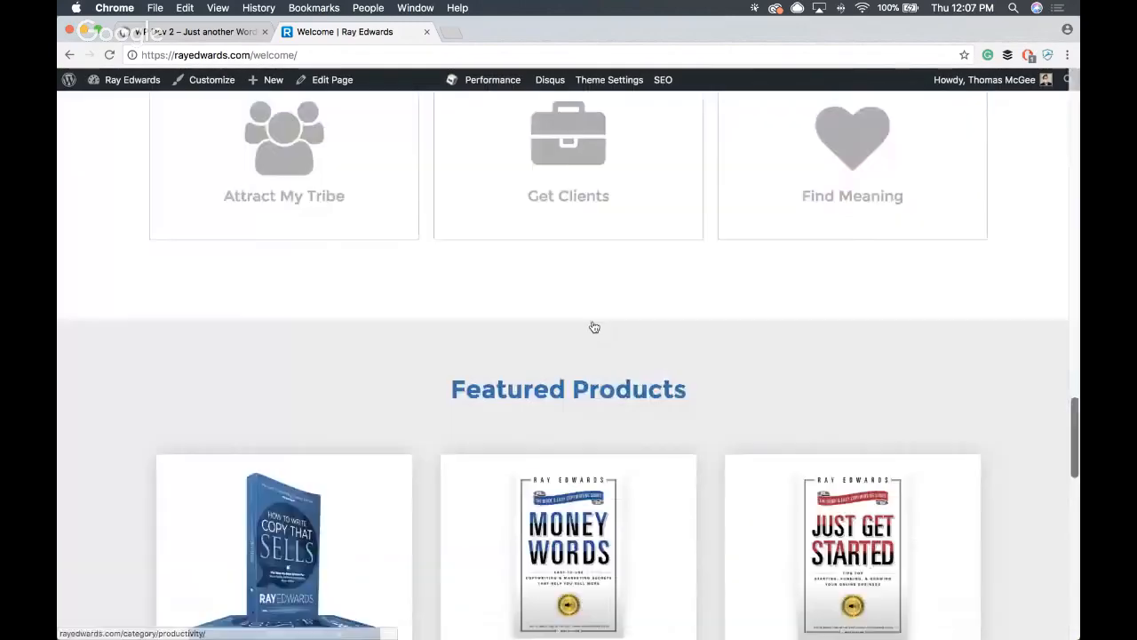
pyautogui.scroll(20, 594, 326)
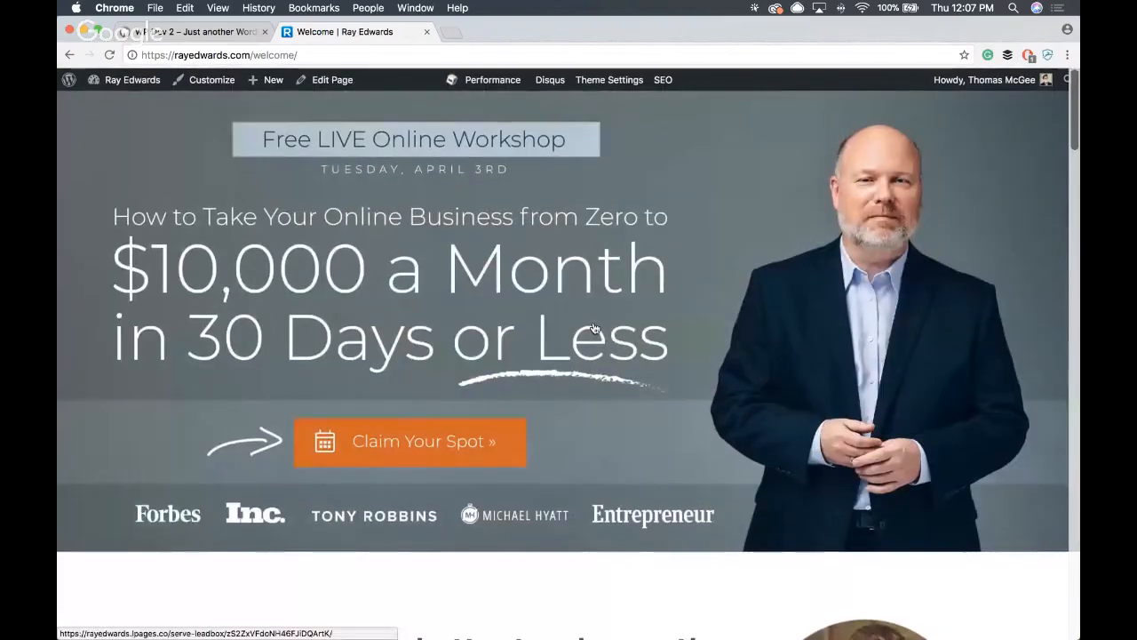
pyautogui.scroll(-5, 793, 302)
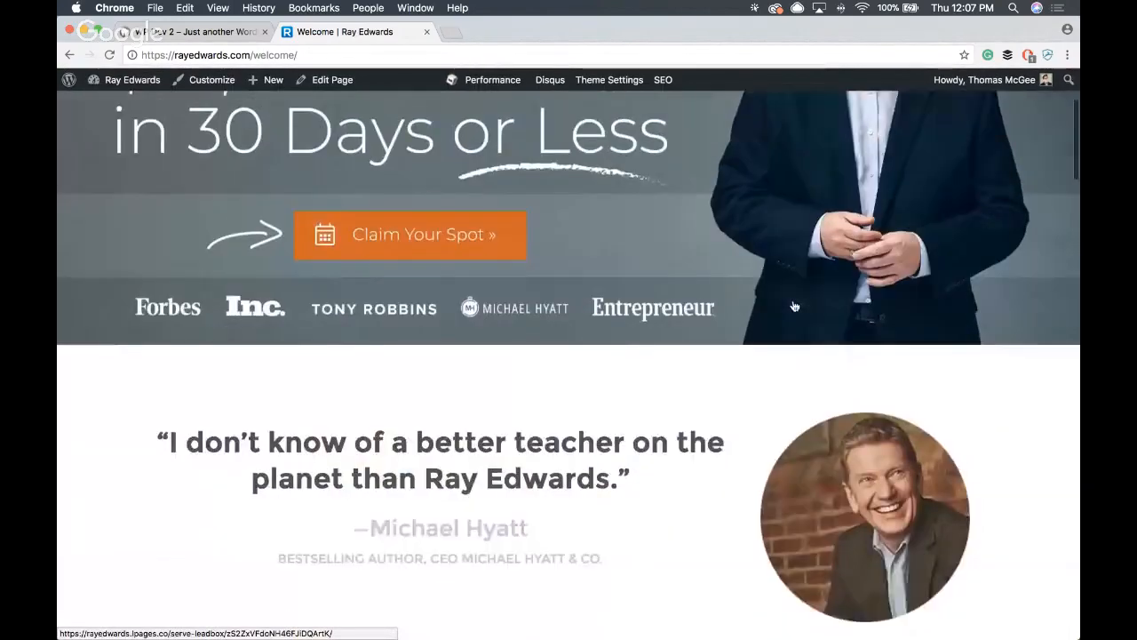
pyautogui.scroll(5, 793, 302)
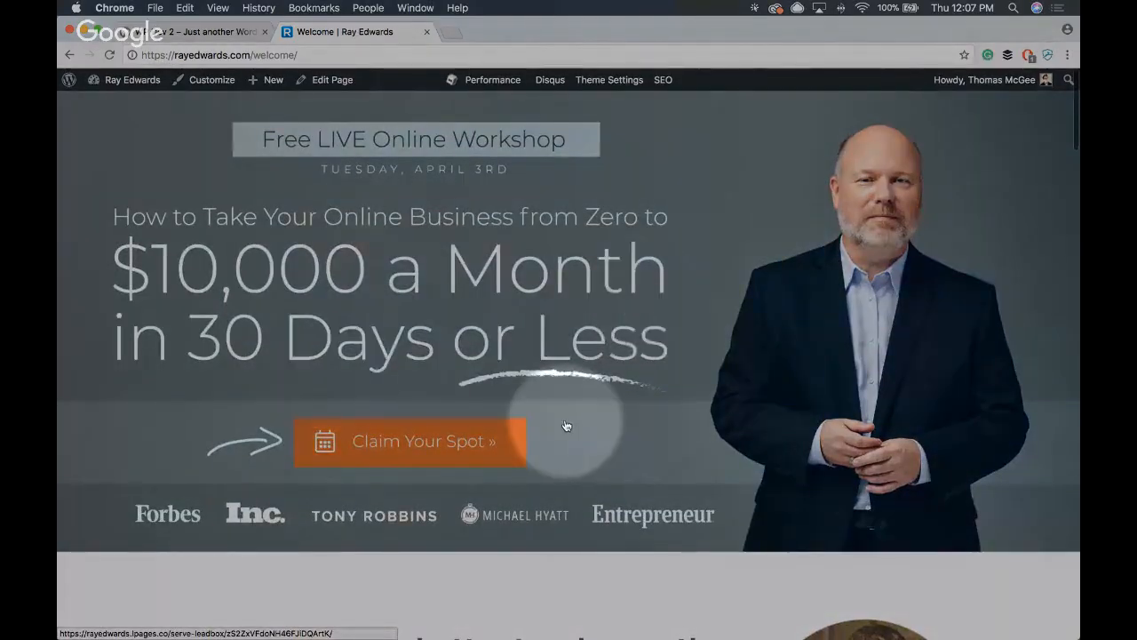
pyautogui.scroll(-5, 530, 471)
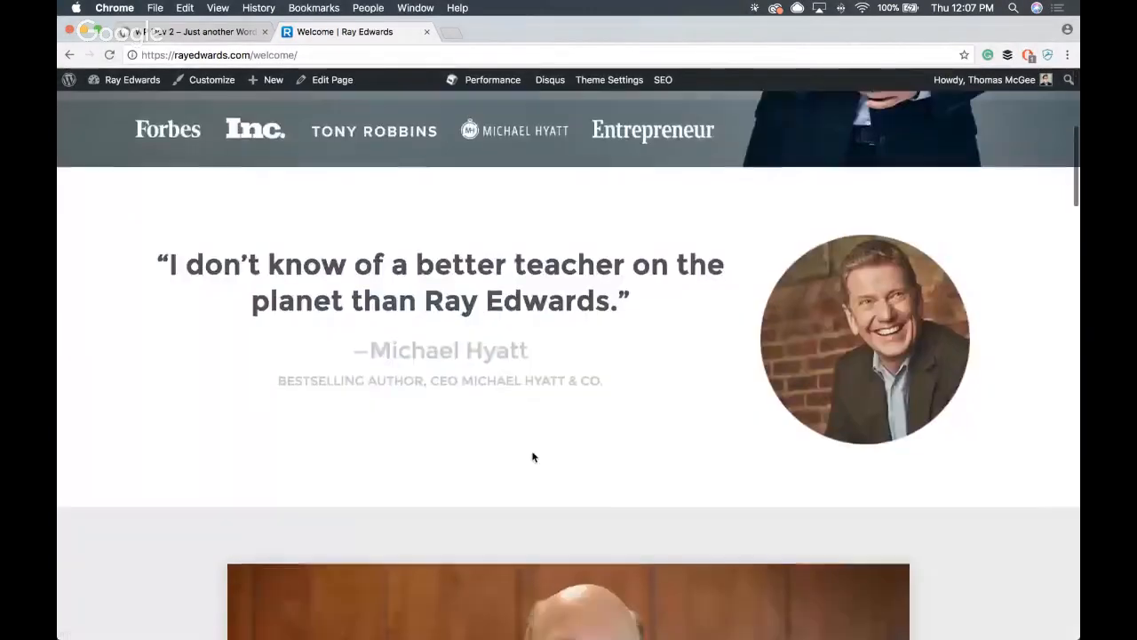
pyautogui.scroll(4, 533, 458)
pyautogui.scroll(-15, 533, 458)
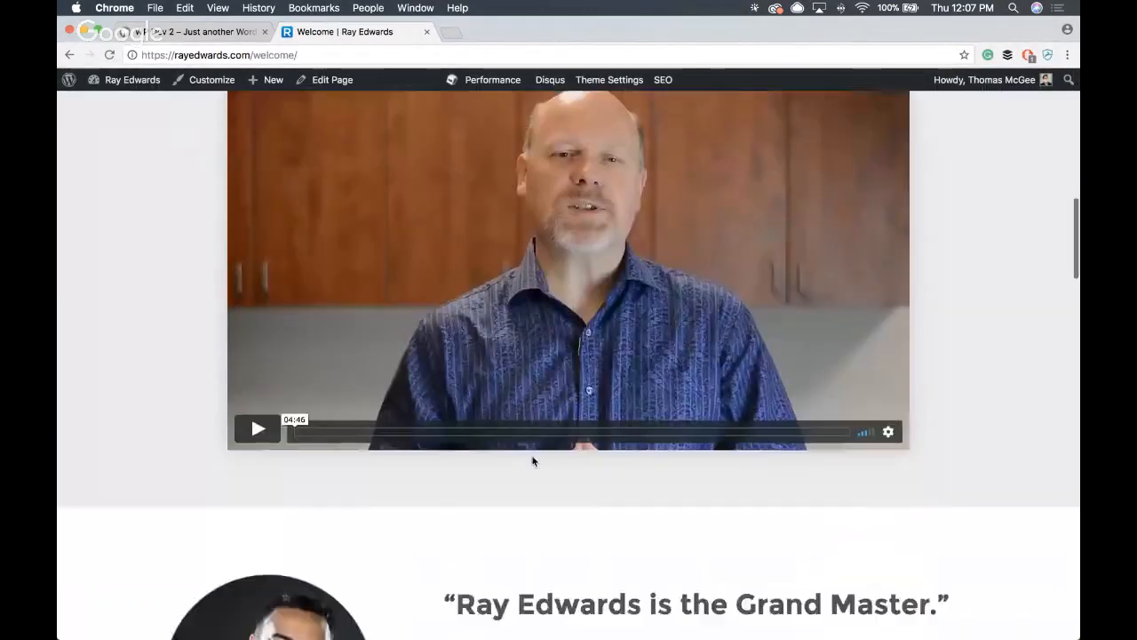
pyautogui.scroll(-15, 861, 360)
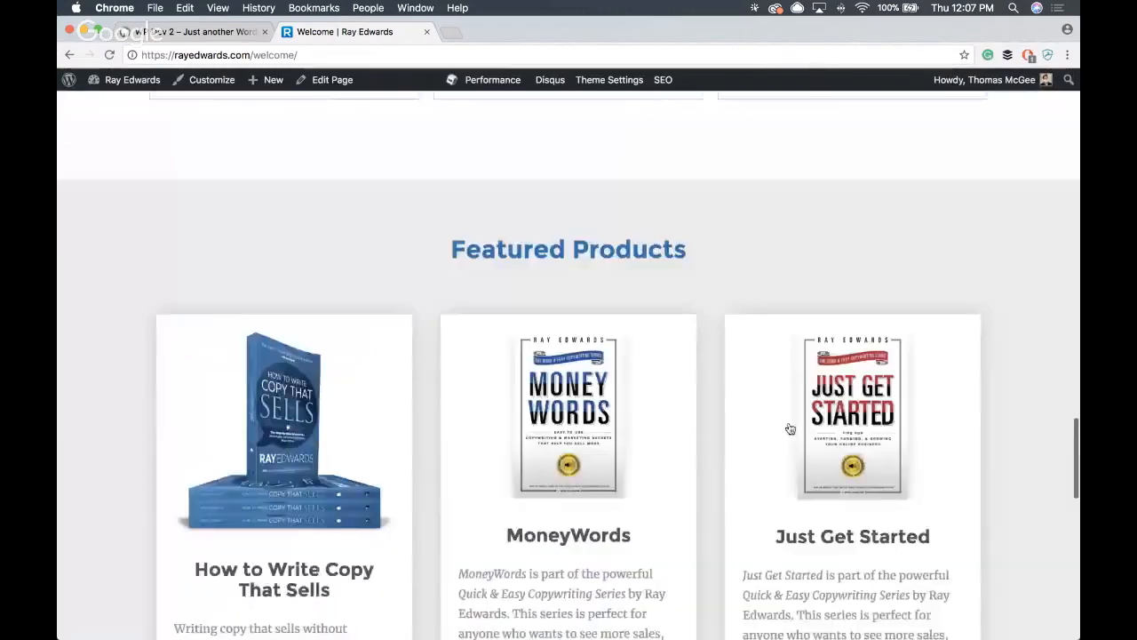
# - Review the welcome page's Featured Products, closing testimonial and footer links, then its Grow Your Business section again
pyautogui.scroll(-4, 740, 411)
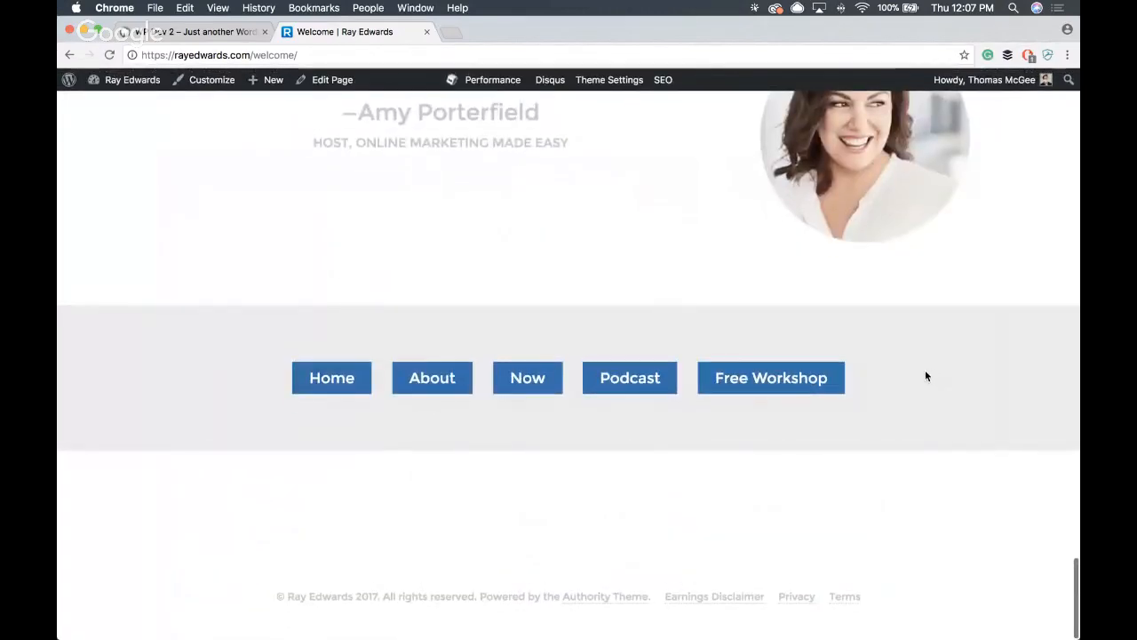
pyautogui.scroll(15, 223, 388)
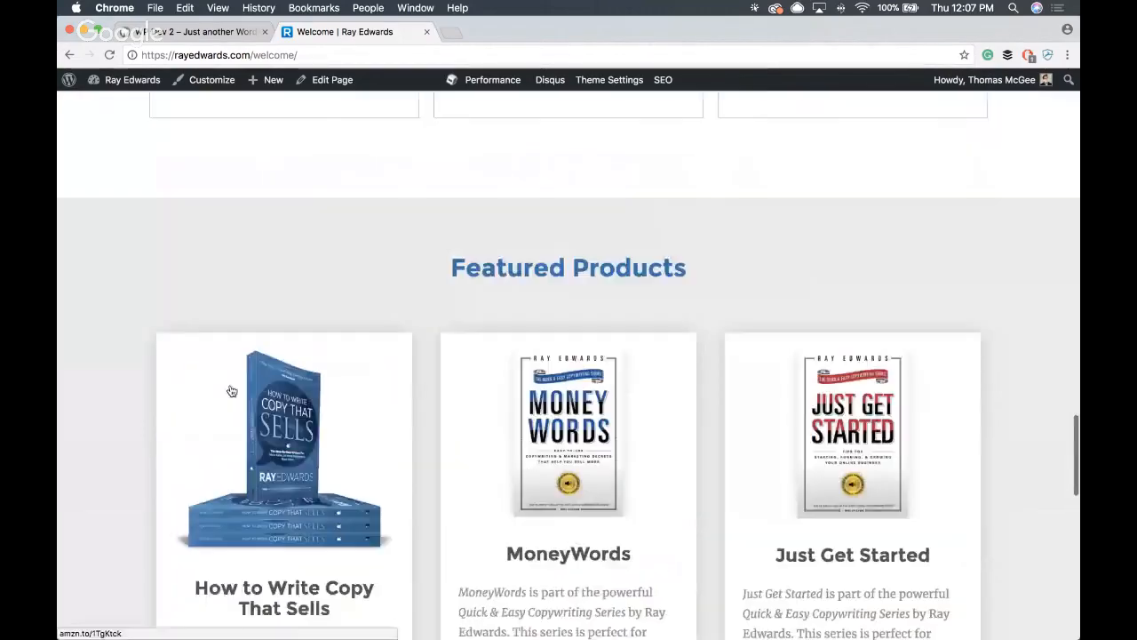
pyautogui.scroll(3, 230, 386)
pyautogui.scroll(-20, 231, 387)
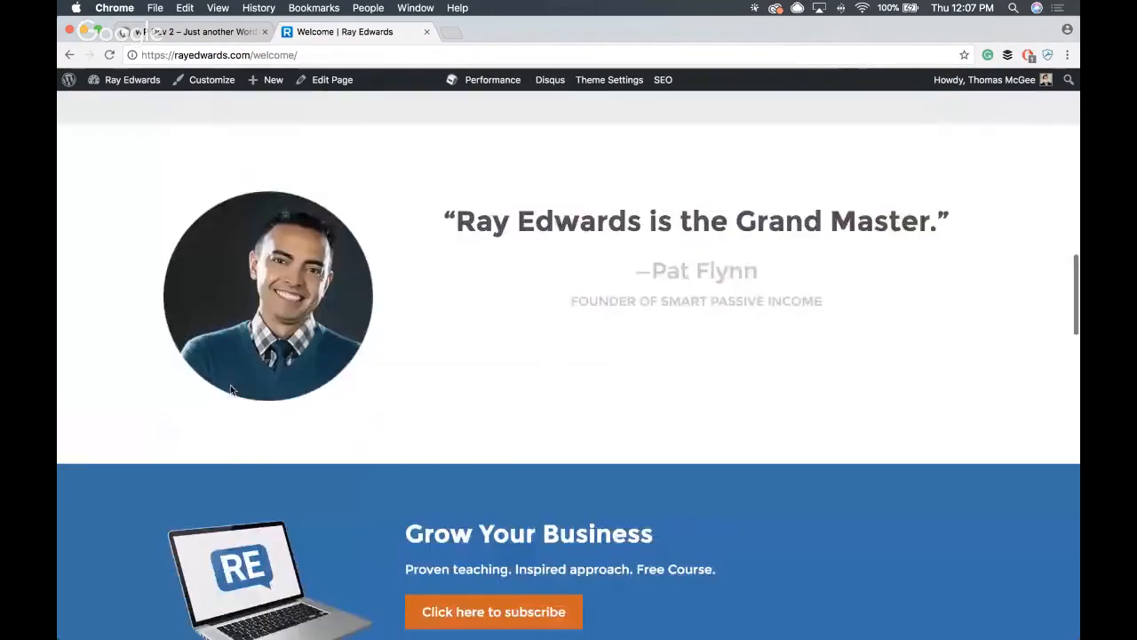
pyautogui.scroll(-15, 232, 393)
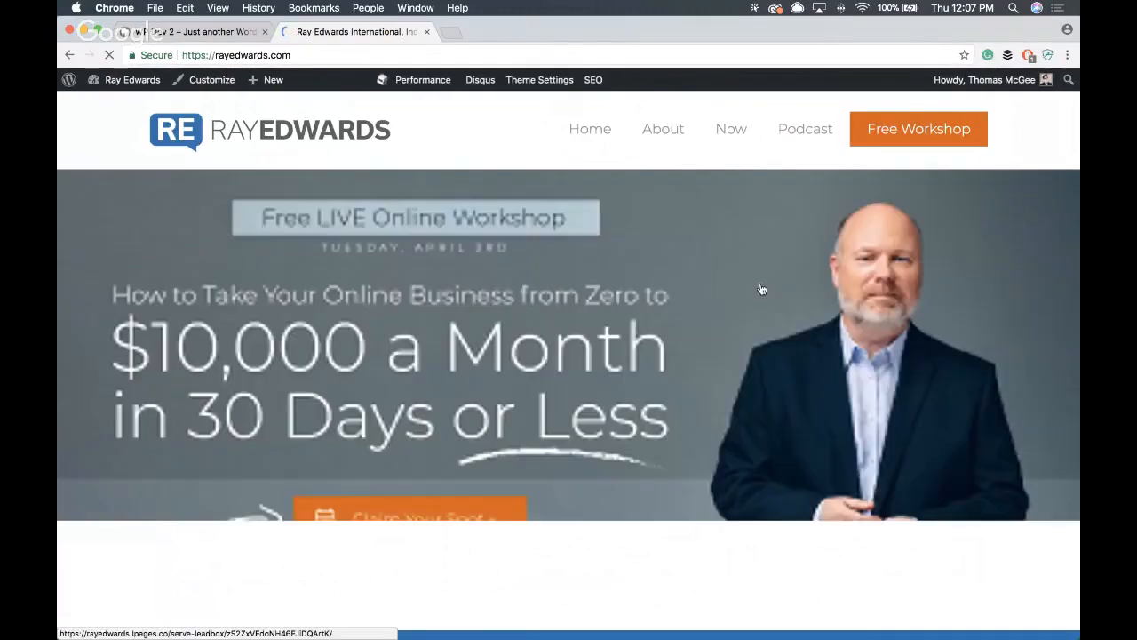
# - Review the Ray Edwards home page's workshop banner, latest podcast episode and category bar with its post cards
pyautogui.scroll(-5, 709, 320)
pyautogui.scroll(-15, 709, 320)
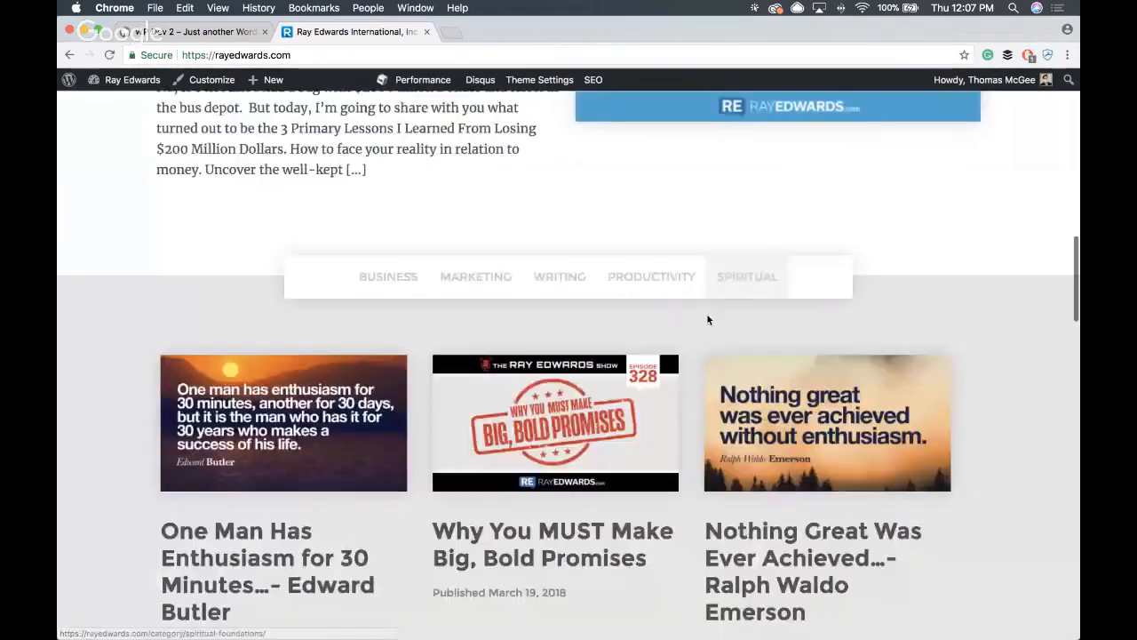
pyautogui.scroll(10, 706, 322)
pyautogui.scroll(15, 708, 322)
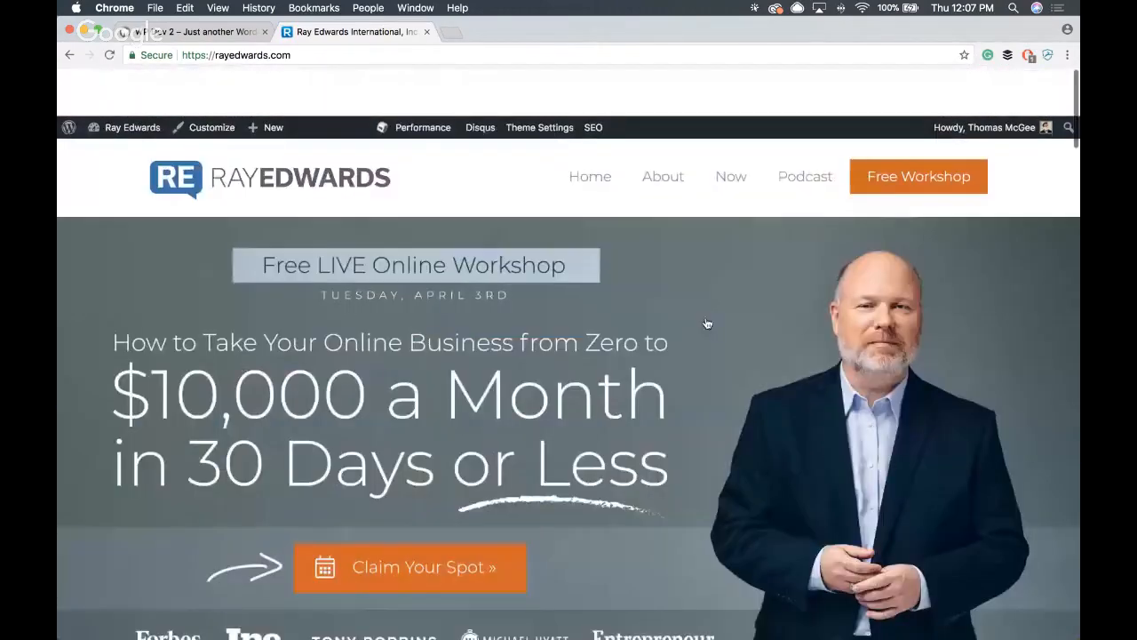
pyautogui.scroll(-10, 653, 345)
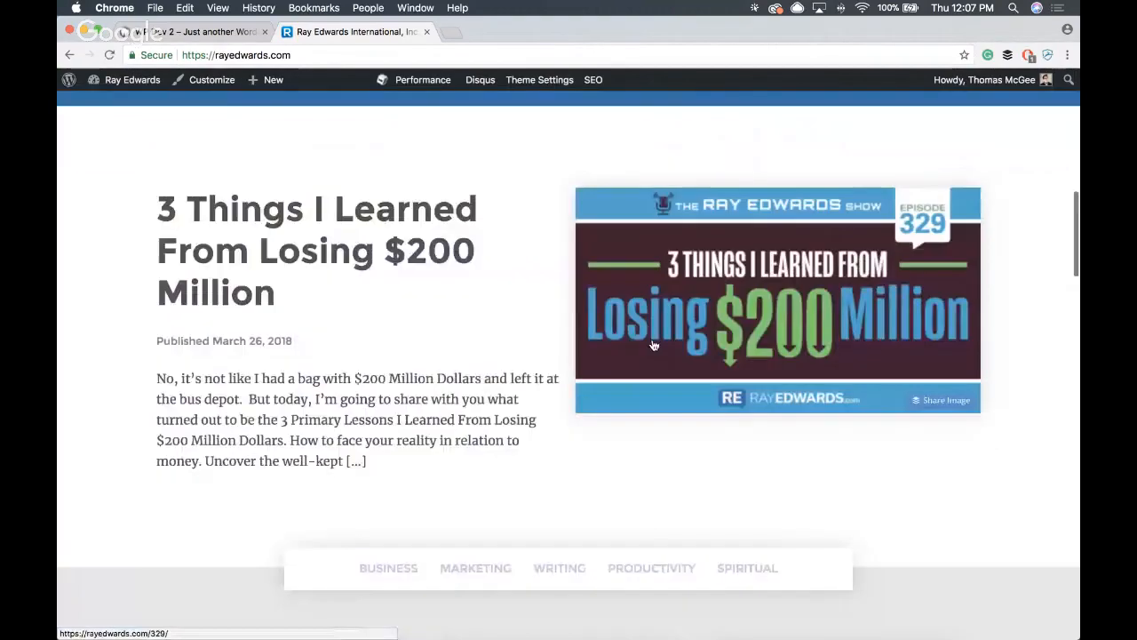
pyautogui.scroll(10, 857, 342)
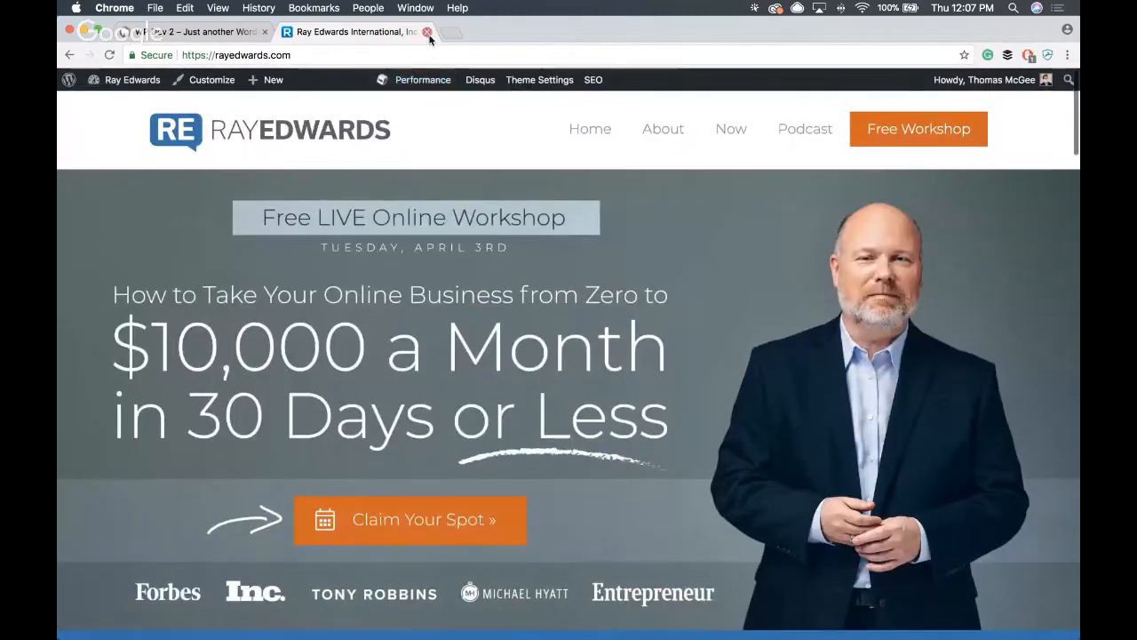
# - Close the Ray Edwards site and examine the local WP Dev 2 home page's header image and post layout
pyautogui.click(427, 32)
pyautogui.scroll(-6, 692, 218)
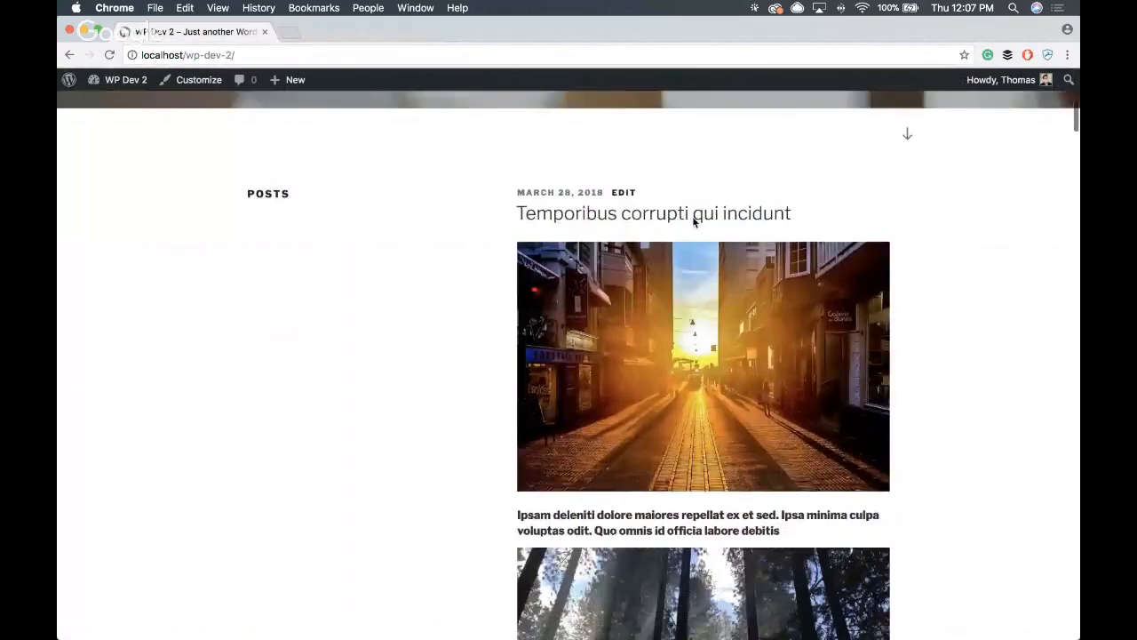
pyautogui.scroll(-5, 688, 229)
pyautogui.scroll(12, 688, 267)
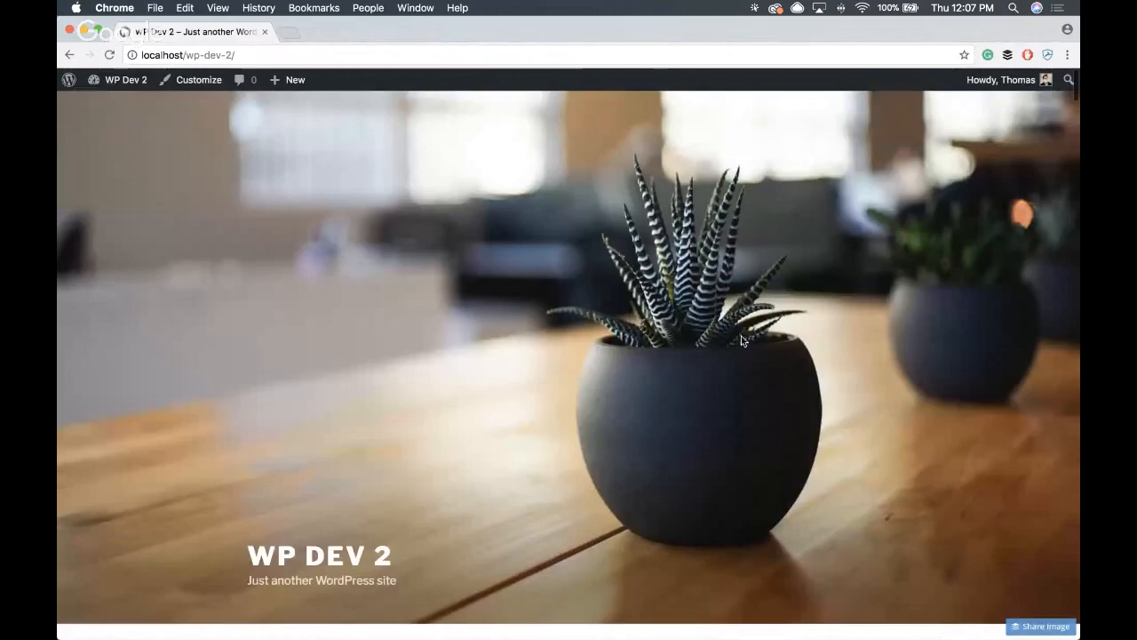
pyautogui.scroll(-8, 741, 336)
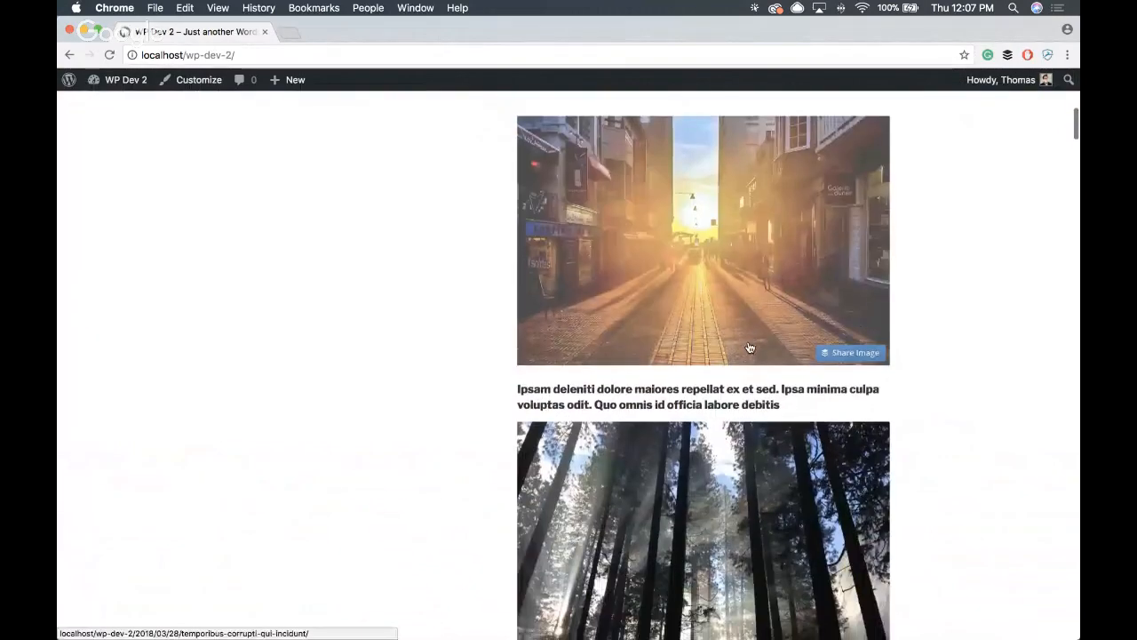
pyautogui.scroll(-2, 748, 346)
pyautogui.scroll(3, 766, 355)
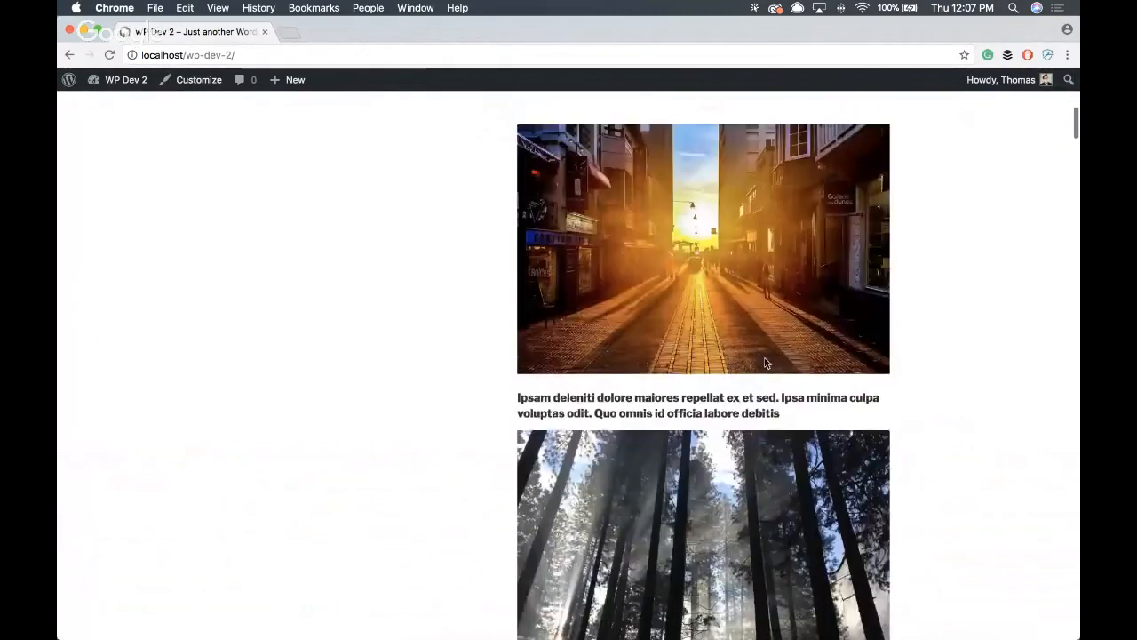
pyautogui.scroll(10, 765, 363)
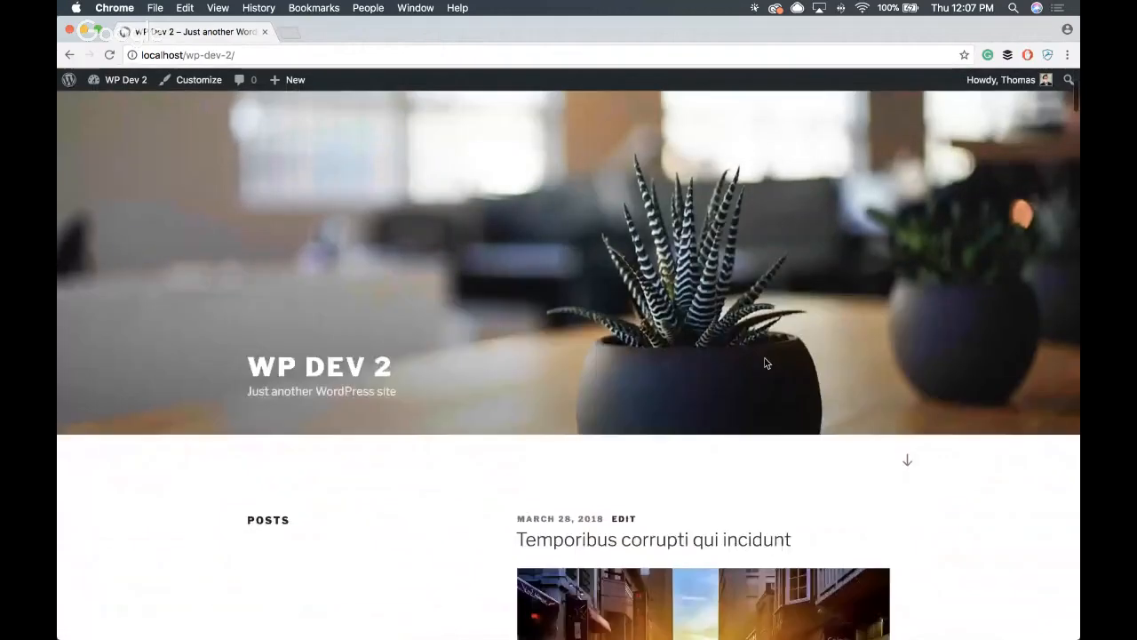
pyautogui.scroll(-5, 764, 364)
pyautogui.scroll(7, 687, 377)
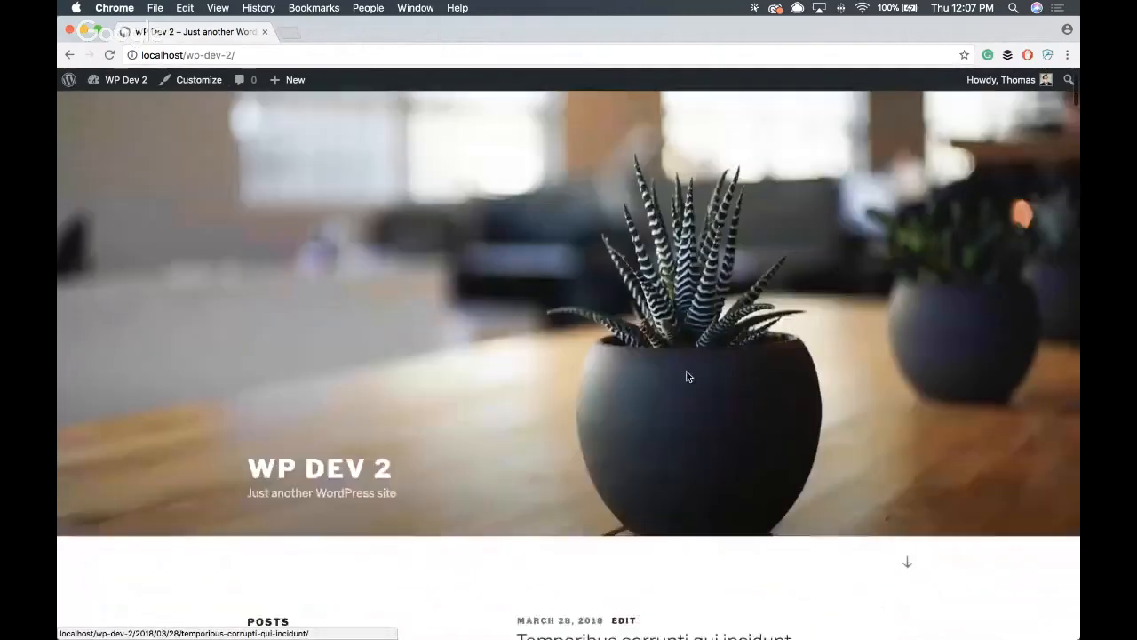
pyautogui.scroll(2, 687, 376)
# - Open the WP Dev 2 admin area and examine the product list in the Notable Themes Manager
pyautogui.click(131, 79)
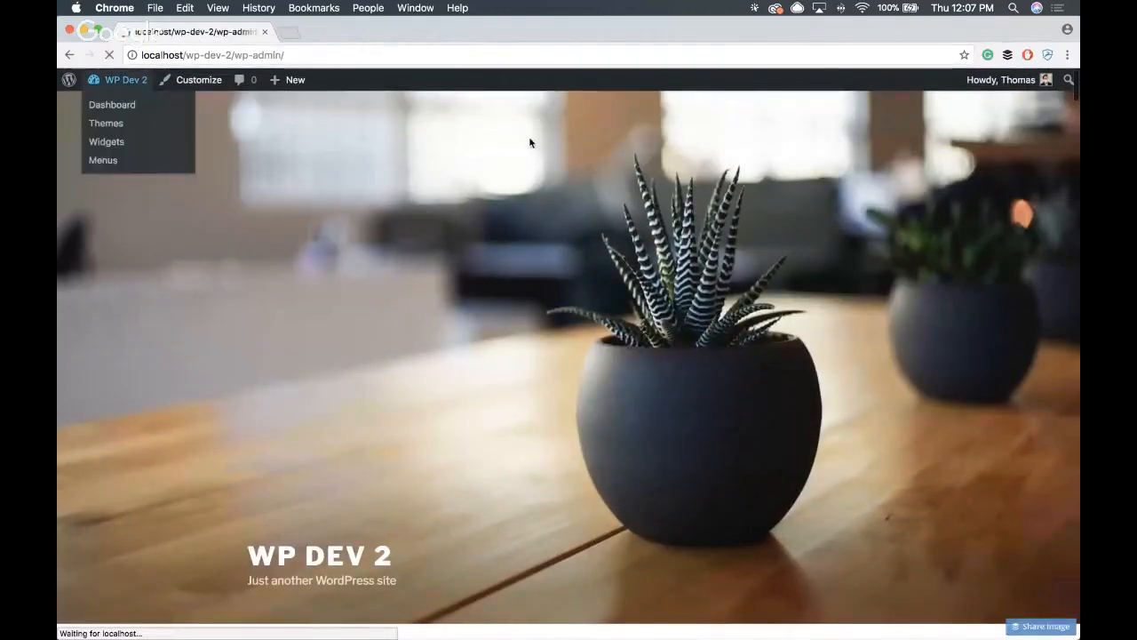
pyautogui.scroll(-1, 511, 172)
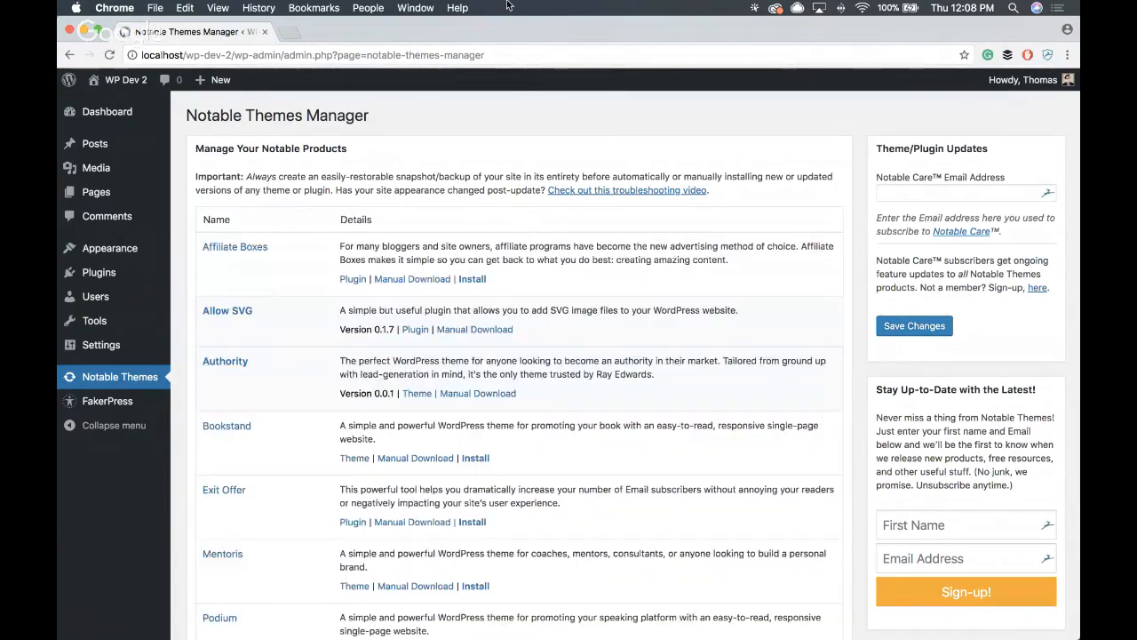
pyautogui.scroll(-2, 510, 111)
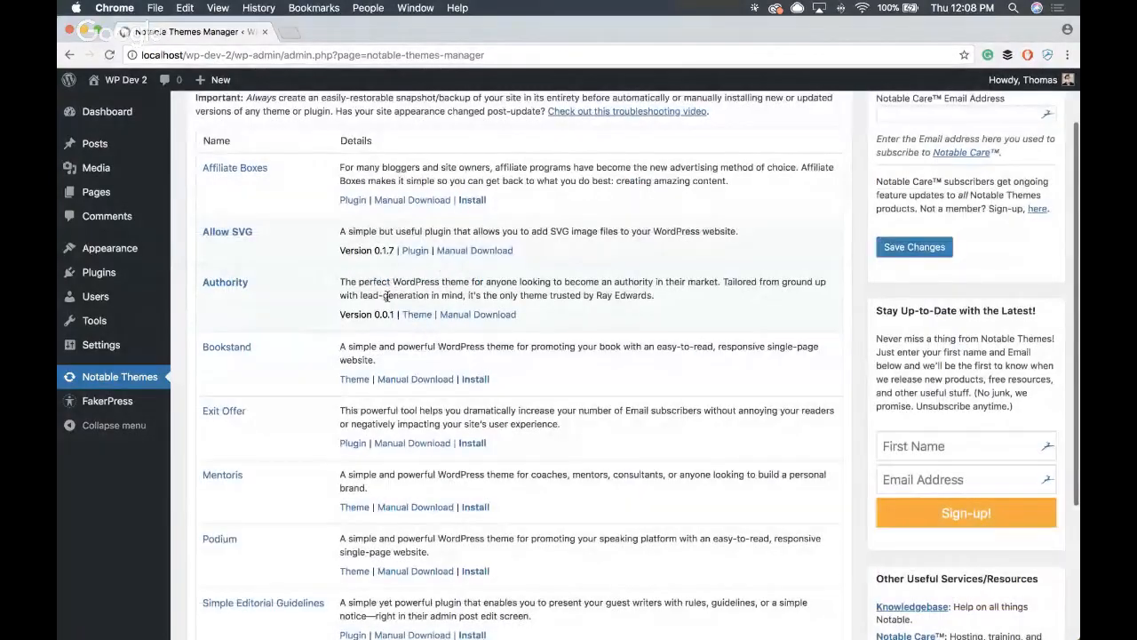
# - Activate the Authority theme from the installed themes of WP Dev 2
pyautogui.moveTo(129, 251)
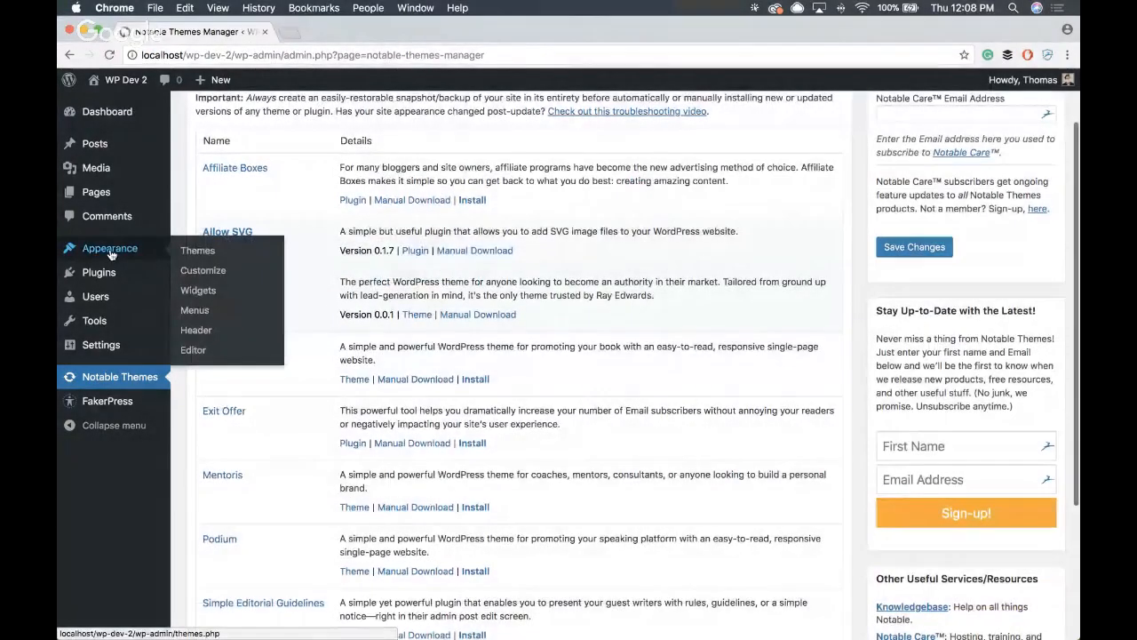
pyautogui.click(129, 251)
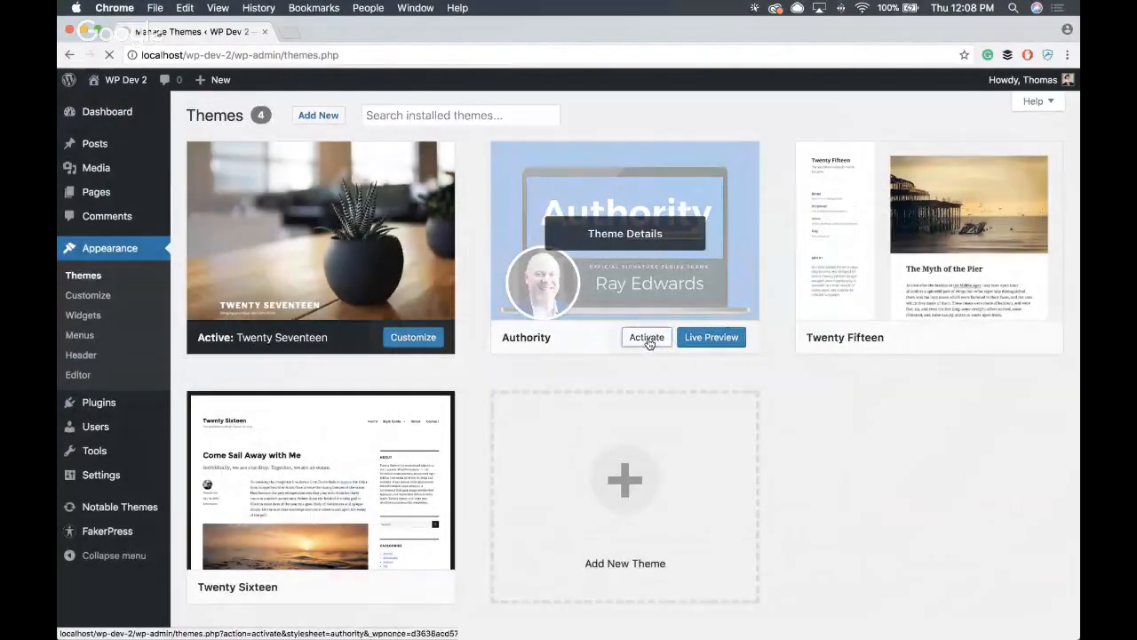
pyautogui.click(647, 339)
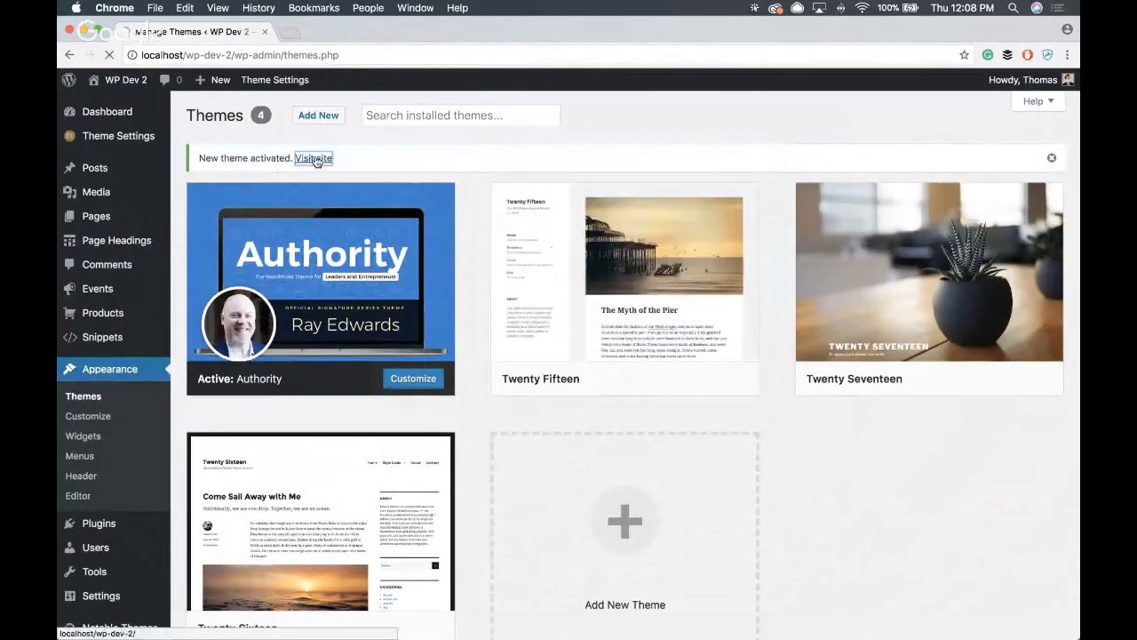
# - Visit the WP Dev 2 site and examine how the Authority theme displays the blog posts
pyautogui.click(314, 158)
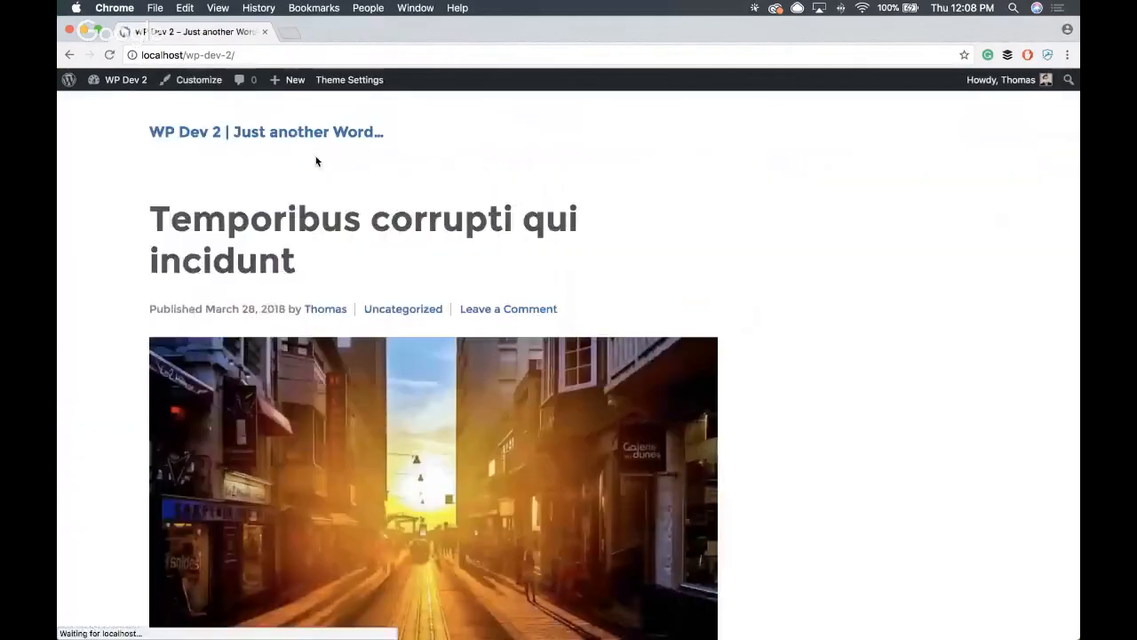
pyautogui.scroll(-3, 866, 218)
pyautogui.scroll(-20, 864, 221)
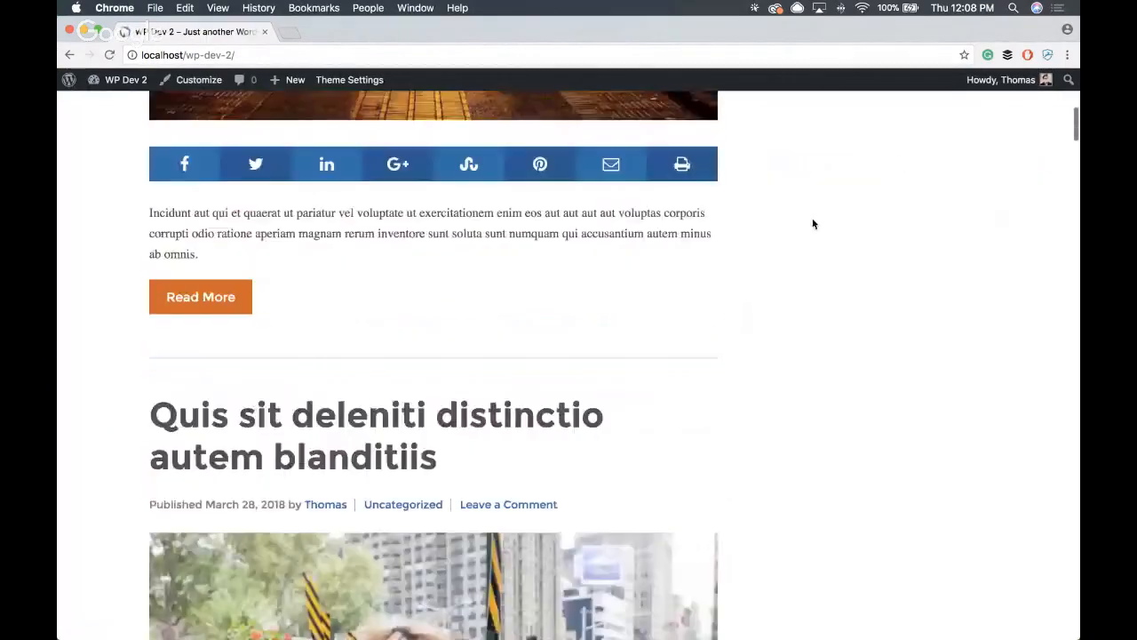
pyautogui.scroll(20, 787, 224)
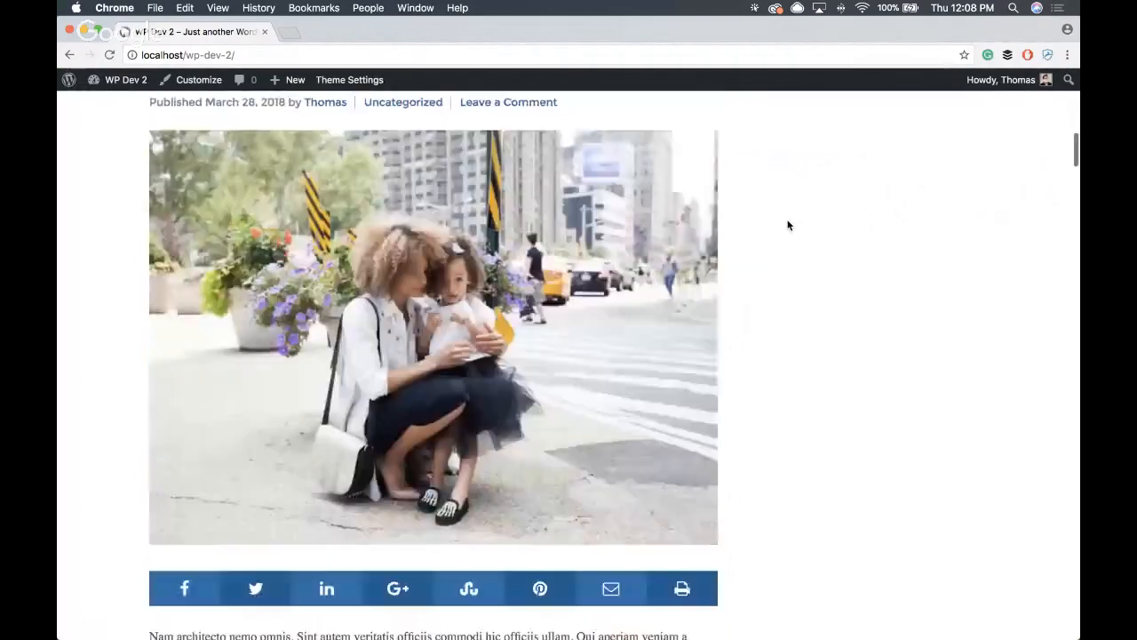
pyautogui.scroll(-1, 788, 226)
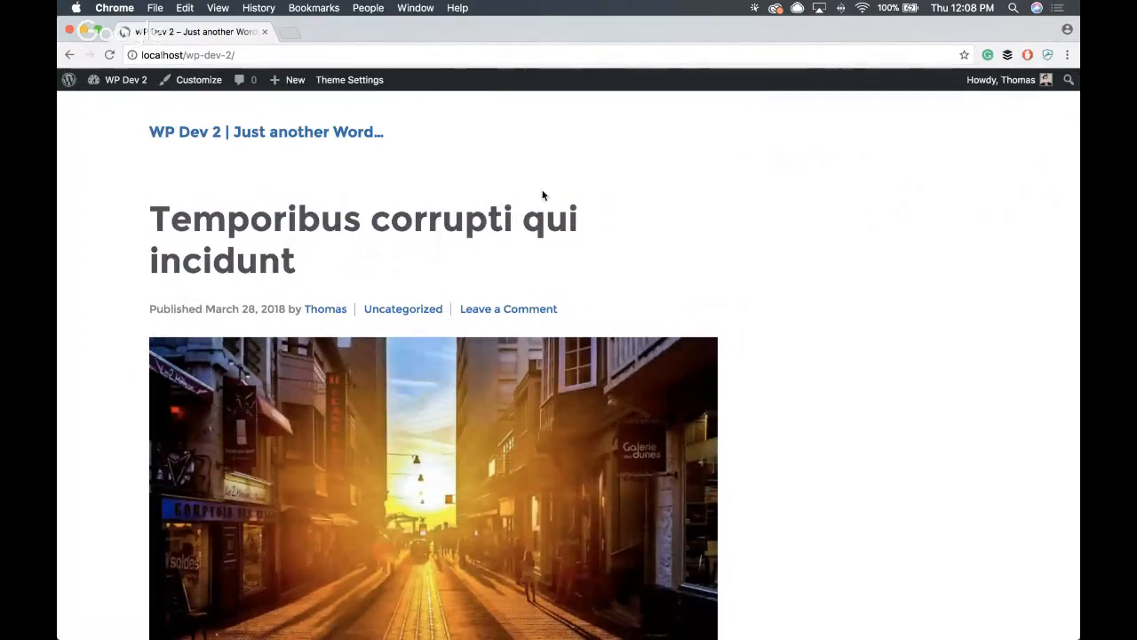
# - Open the theme customizer for WP Dev 2 and look over the Authority theme's customization sections
pyautogui.click(194, 81)
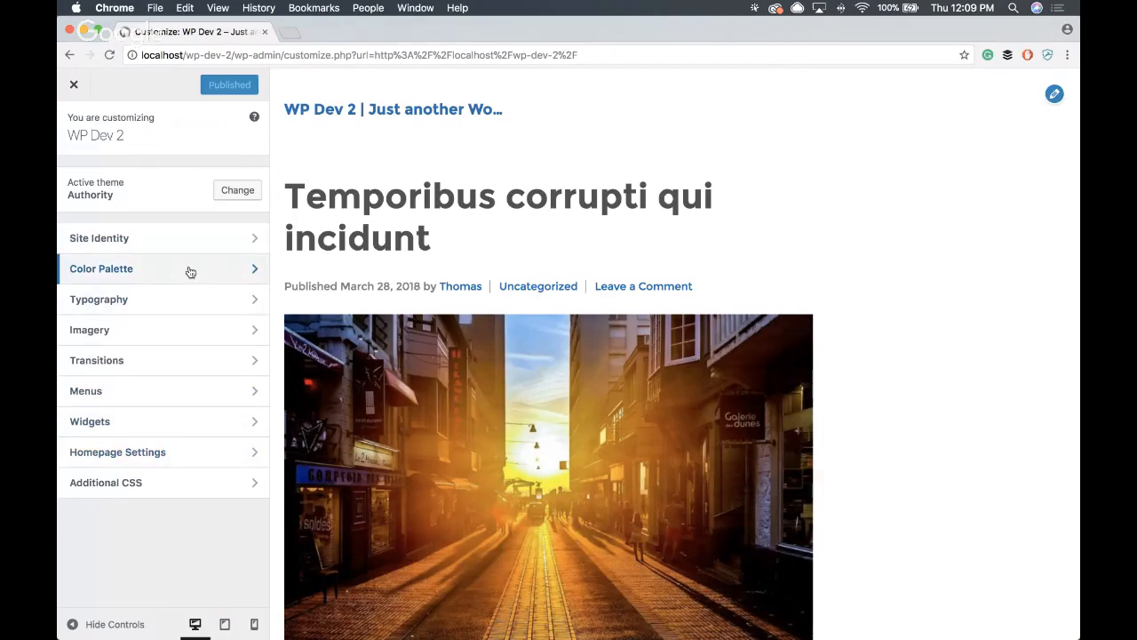
pyautogui.press('F1')
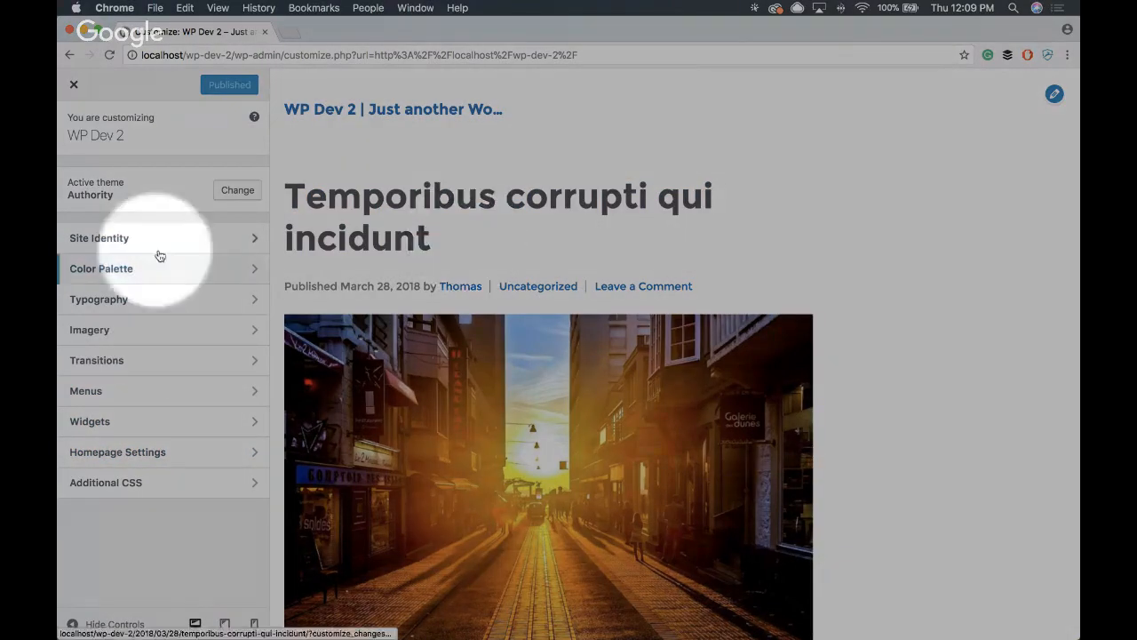
pyautogui.press('F1')
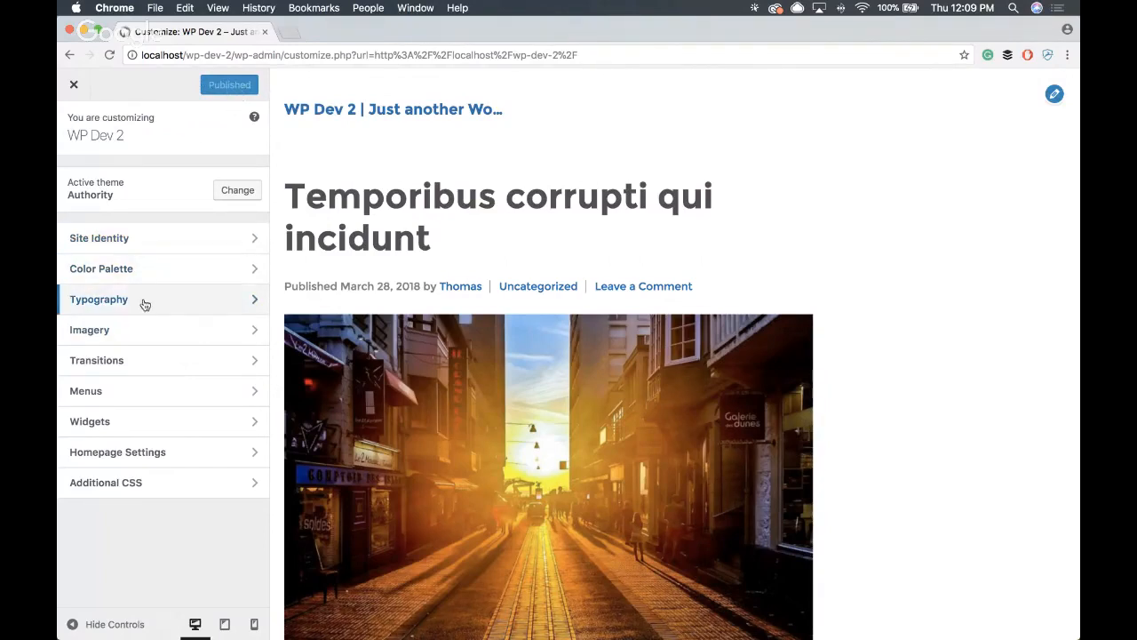
# - Set logo.svg from the media library as the site logo in the theme's Imagery settings
pyautogui.click(148, 330)
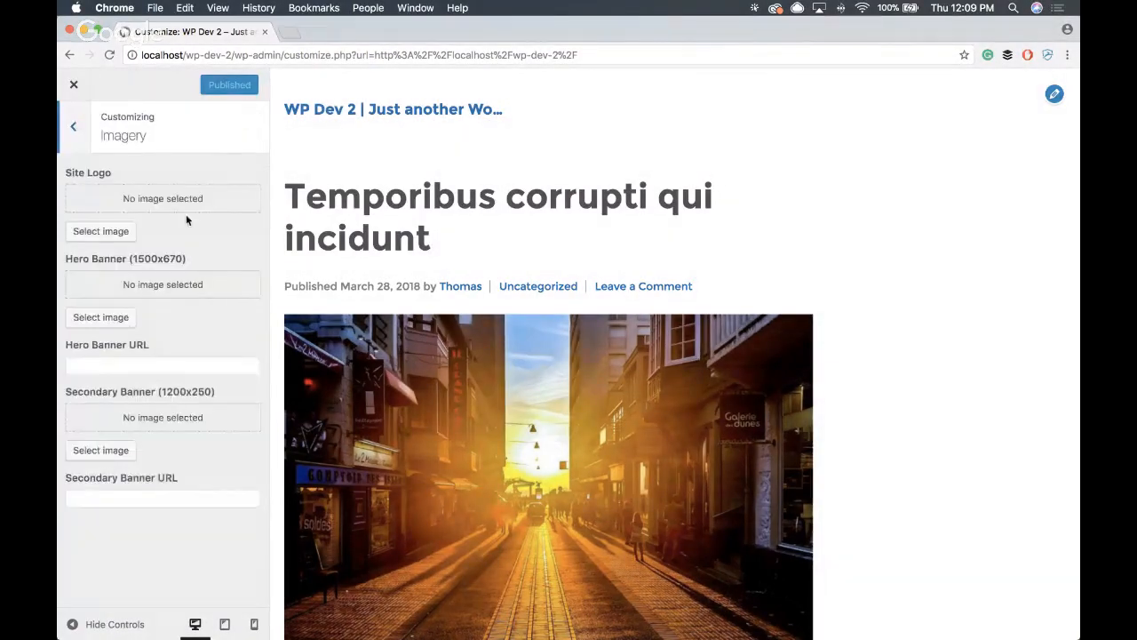
pyautogui.click(100, 231)
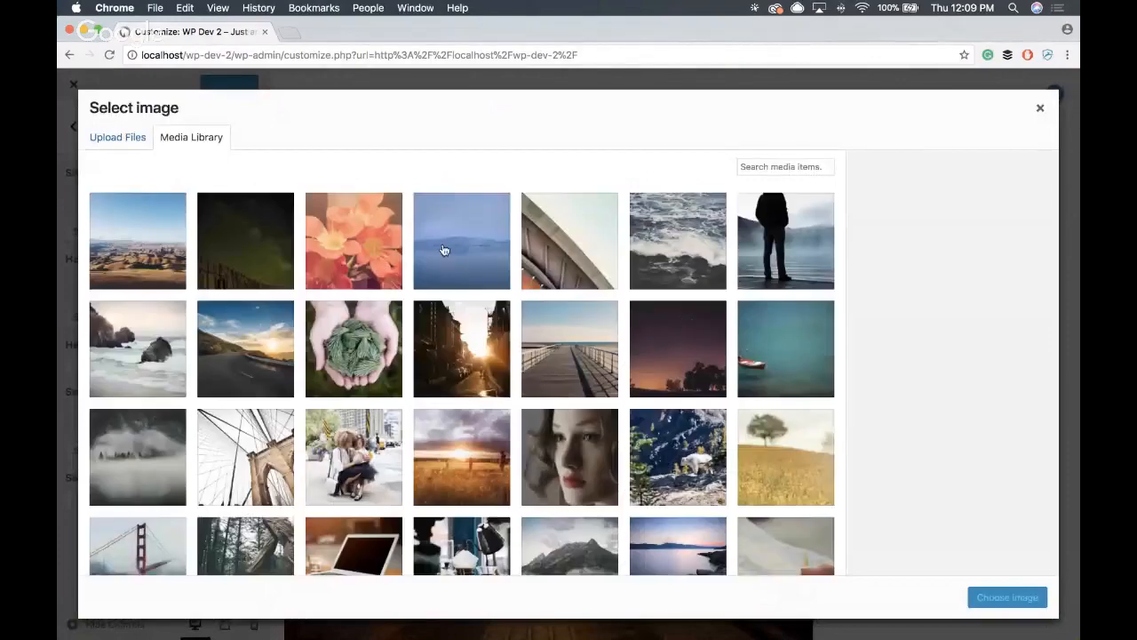
pyautogui.scroll(-5, 444, 250)
pyautogui.click(223, 498)
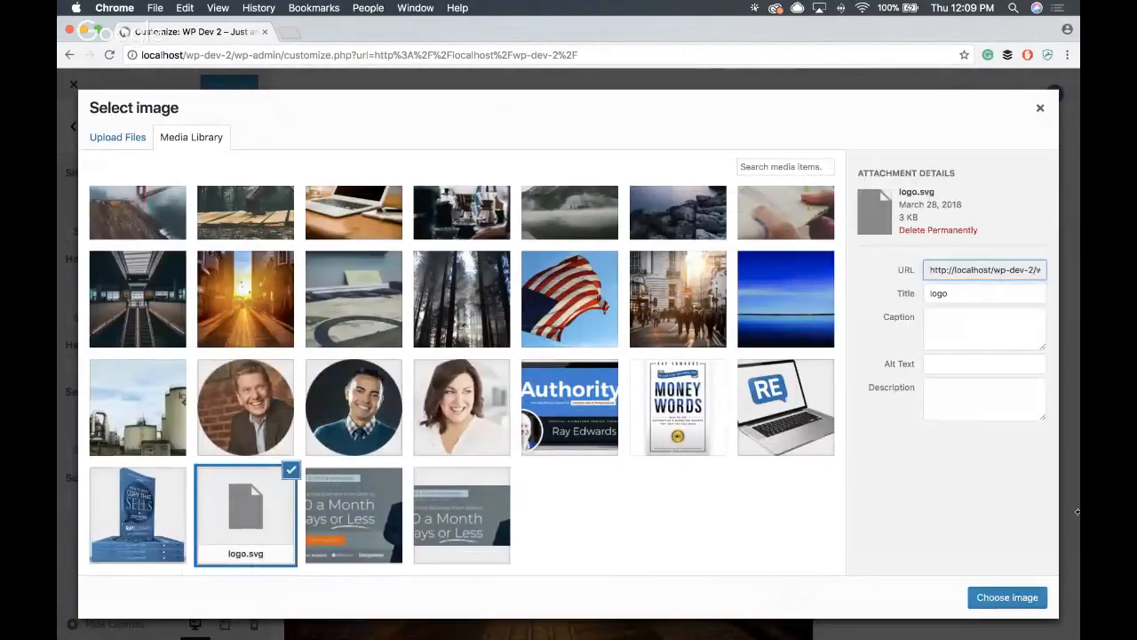
pyautogui.click(1012, 598)
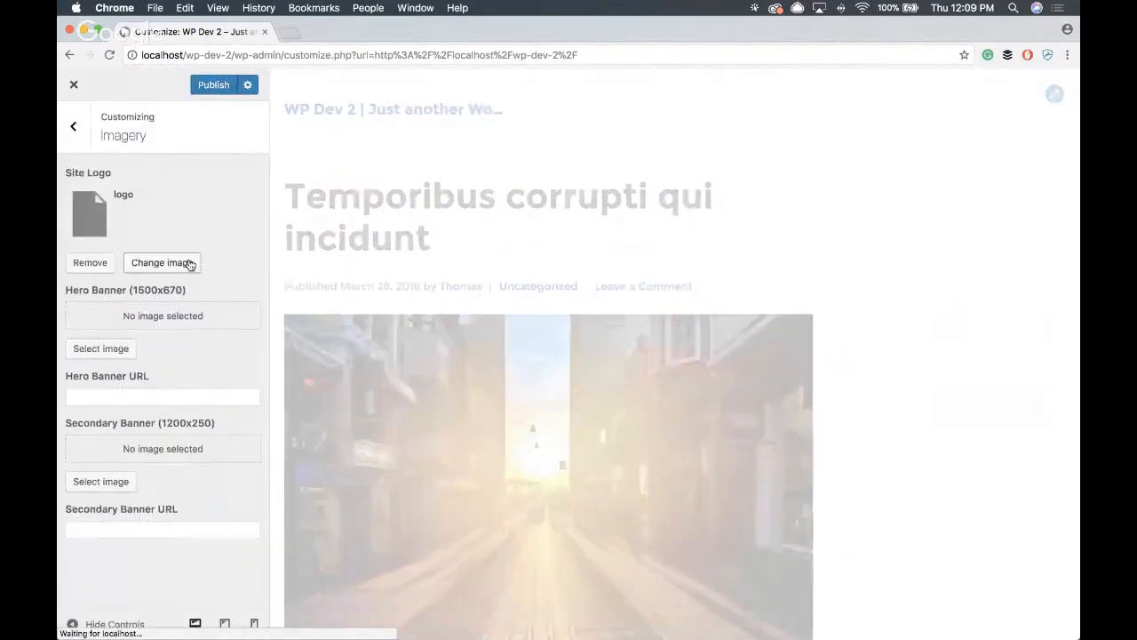
# - Set ray-live-workshop.jpg from the media library as the Hero Banner image
pyautogui.click(117, 346)
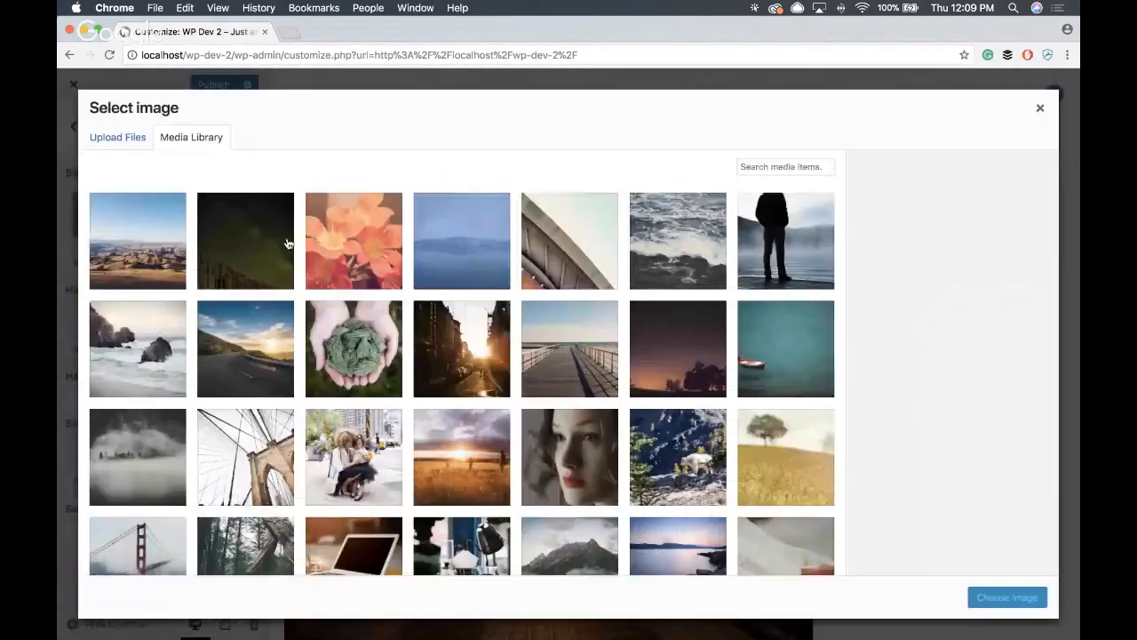
pyautogui.scroll(-5, 515, 278)
pyautogui.click(346, 546)
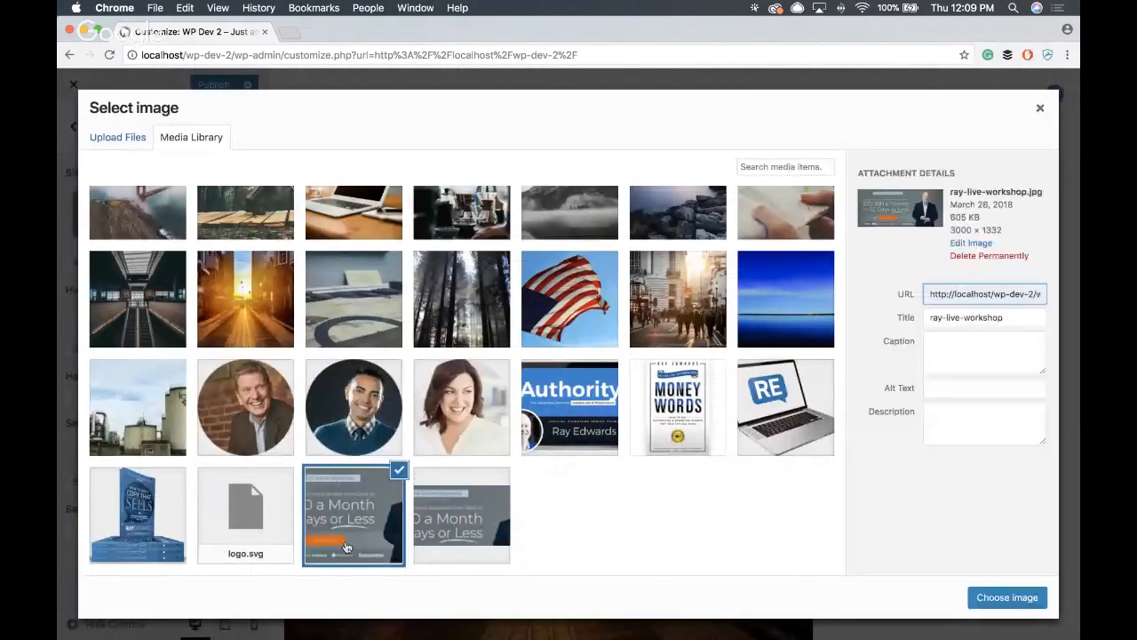
pyautogui.click(1031, 595)
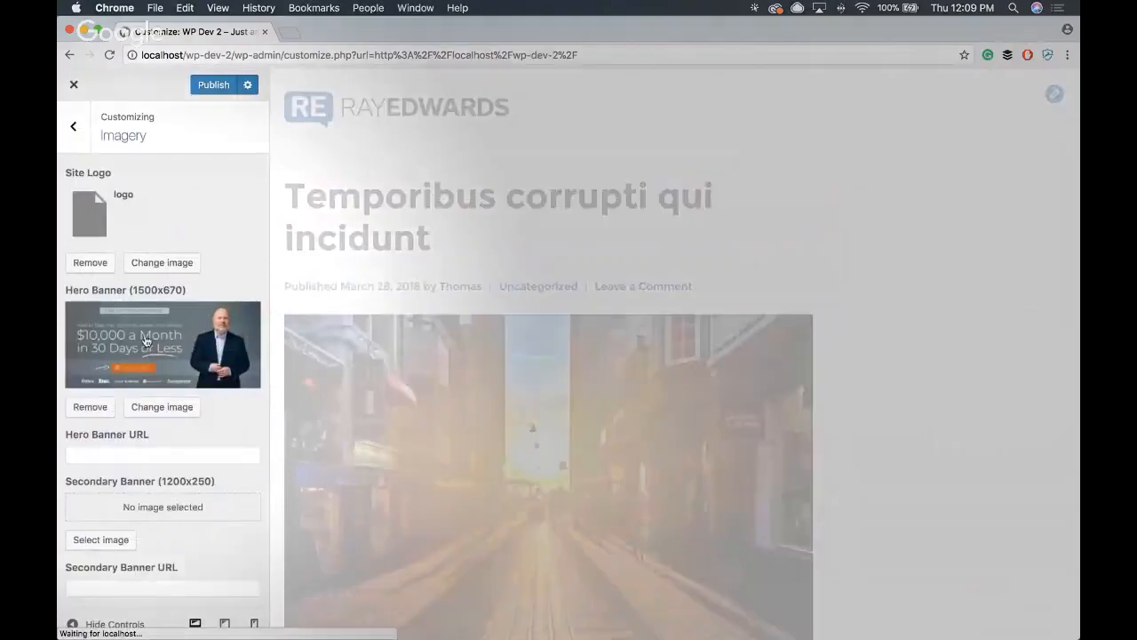
pyautogui.click(139, 356)
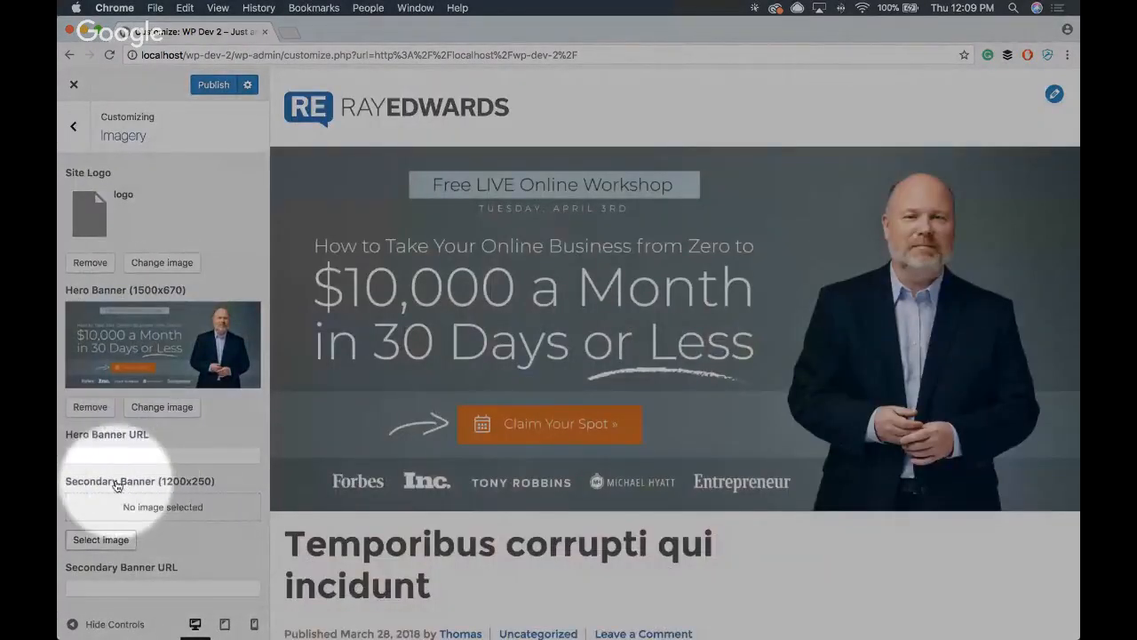
# - Set the shorter workshop banner, the last image in the media library, as the Secondary Banner image
pyautogui.scroll(-2, 685, 254)
pyautogui.scroll(2, 682, 270)
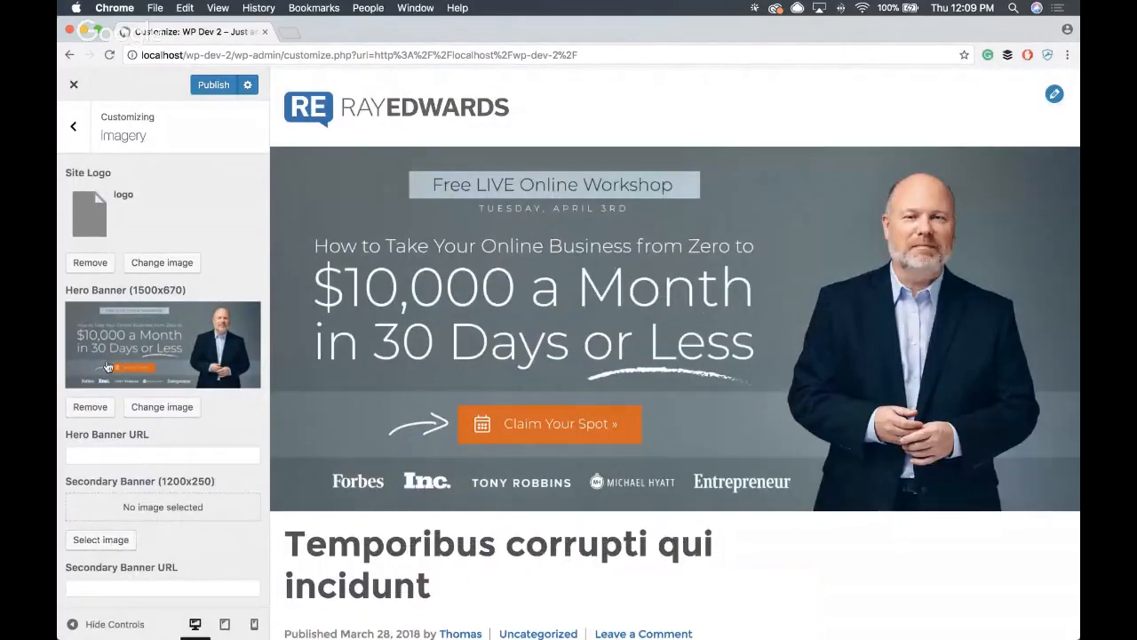
pyautogui.scroll(-1, 107, 367)
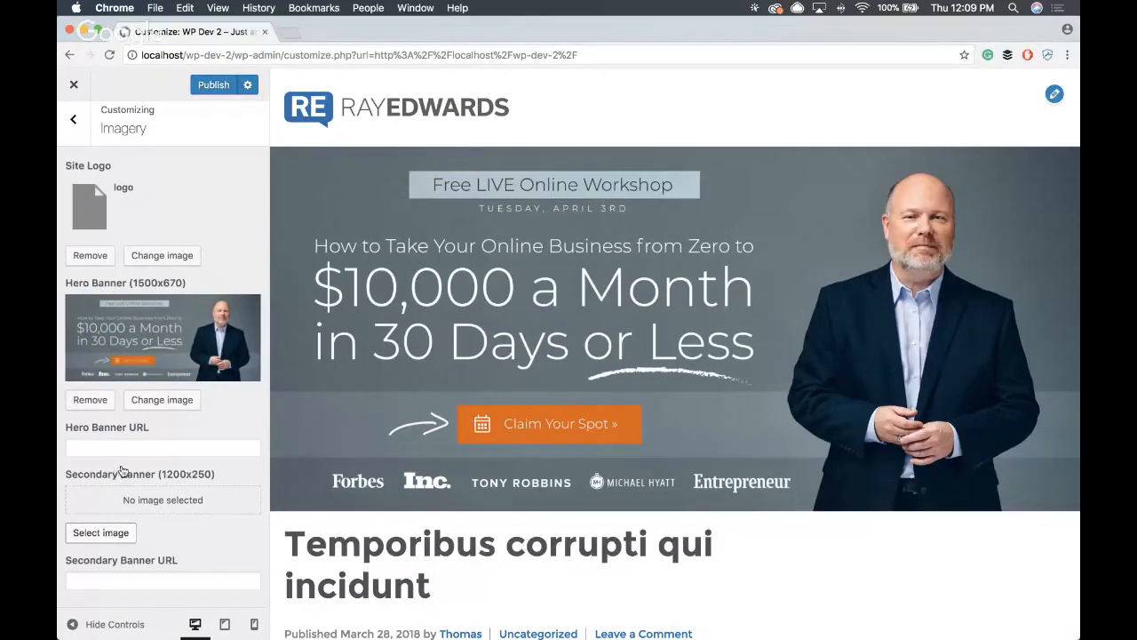
pyautogui.click(101, 535)
pyautogui.scroll(-5, 100, 539)
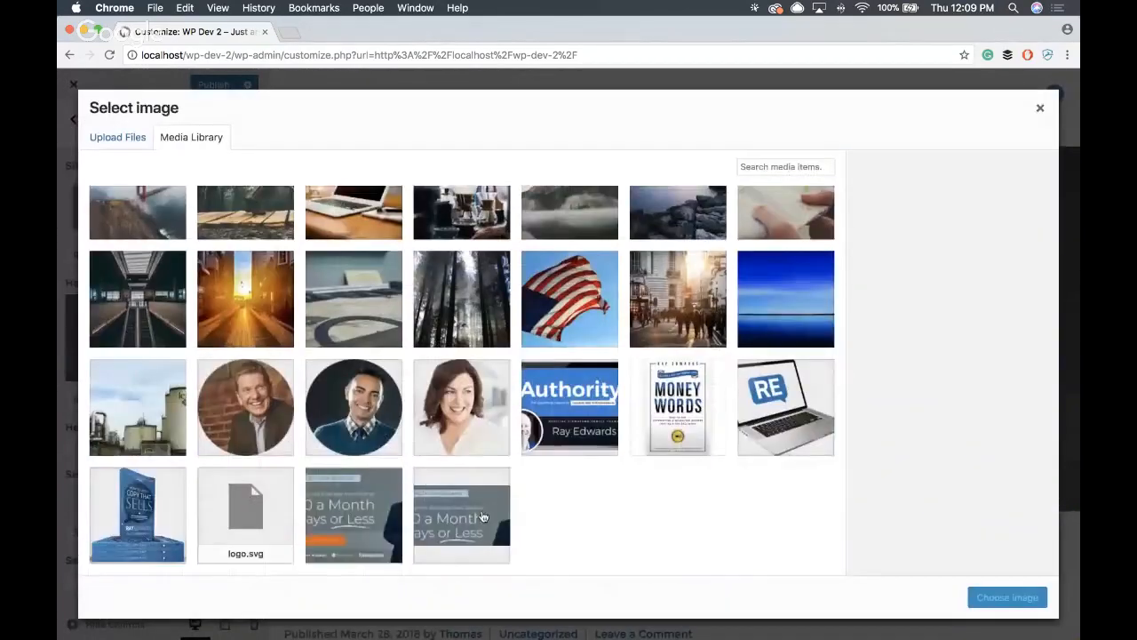
pyautogui.click(486, 516)
pyautogui.click(1027, 595)
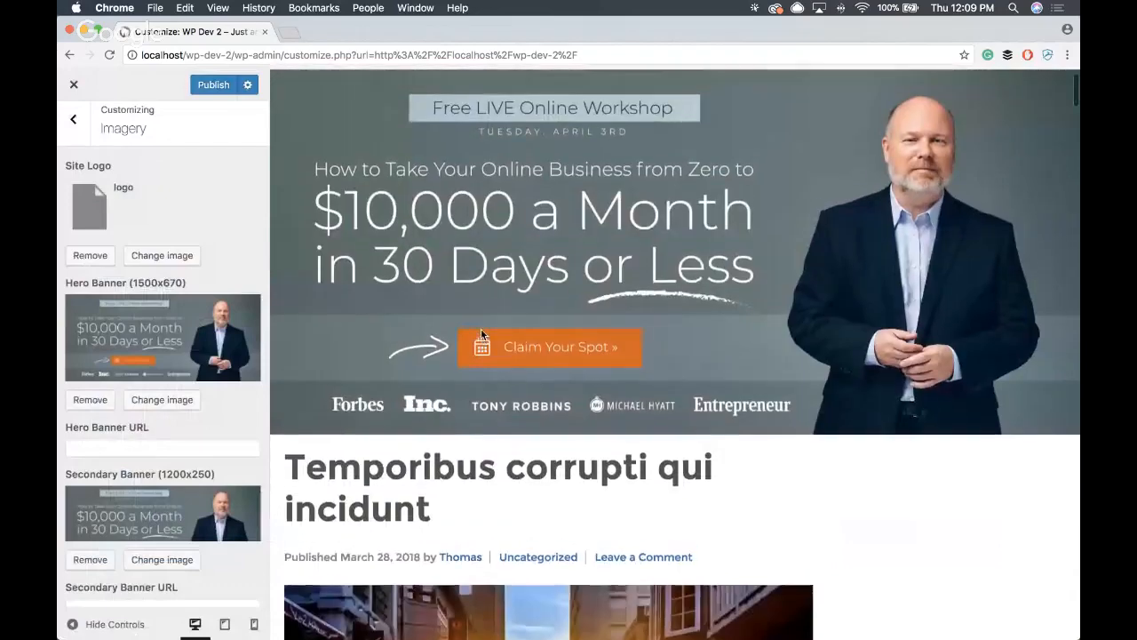
# - Check the hero banner in the site preview and publish the Imagery changes
pyautogui.scroll(-3, 562, 347)
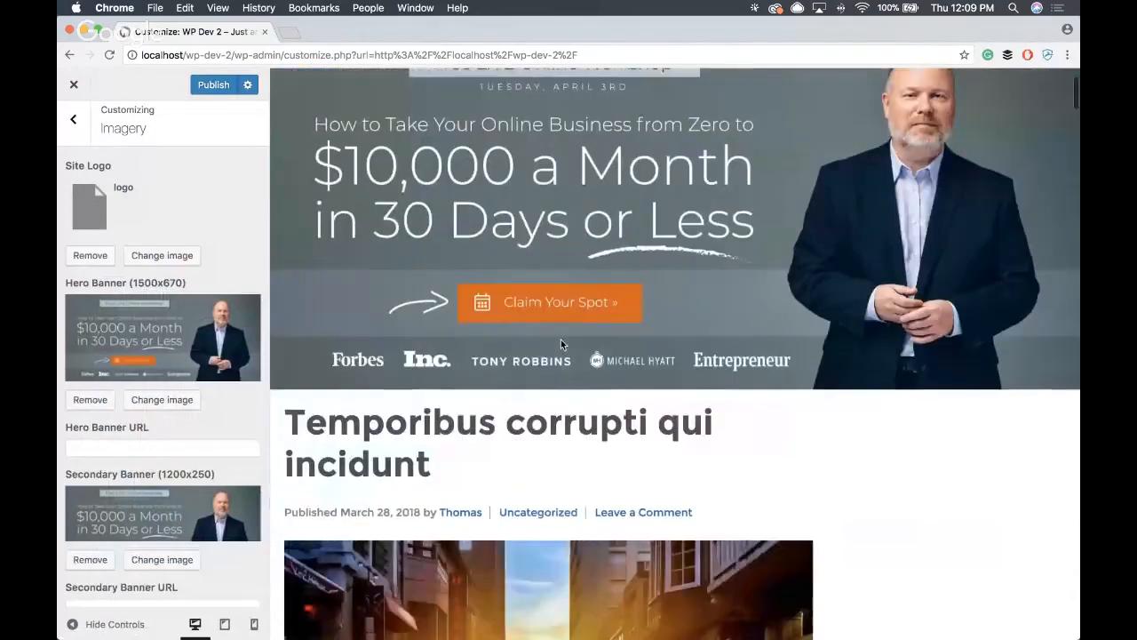
pyautogui.scroll(3, 555, 349)
pyautogui.scroll(-1, 222, 293)
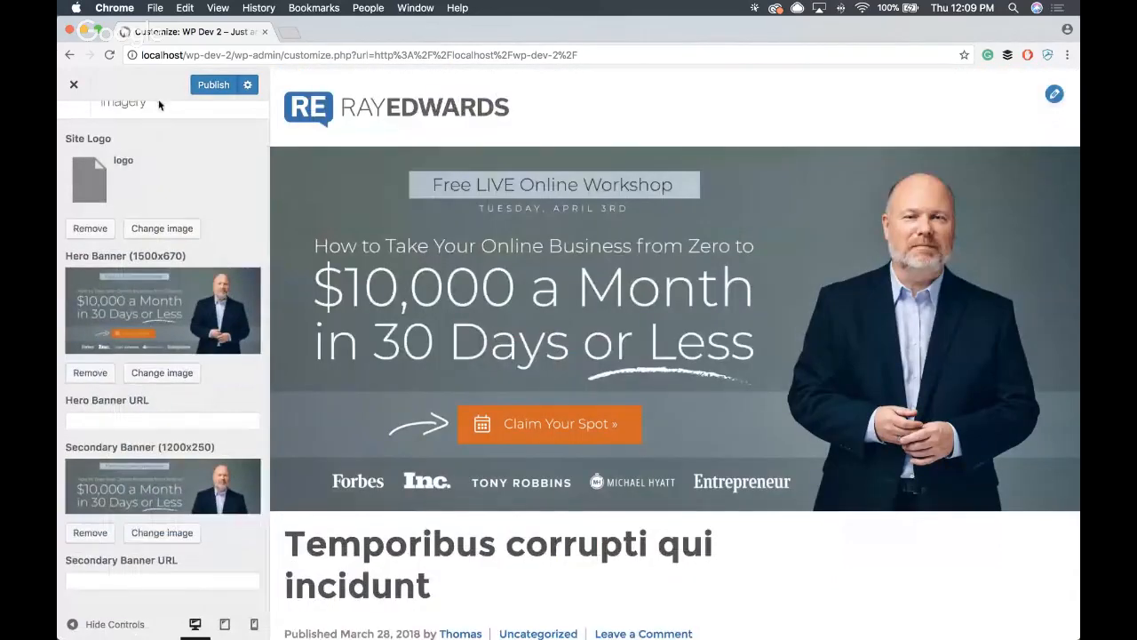
pyautogui.click(214, 85)
pyautogui.scroll(1, 183, 172)
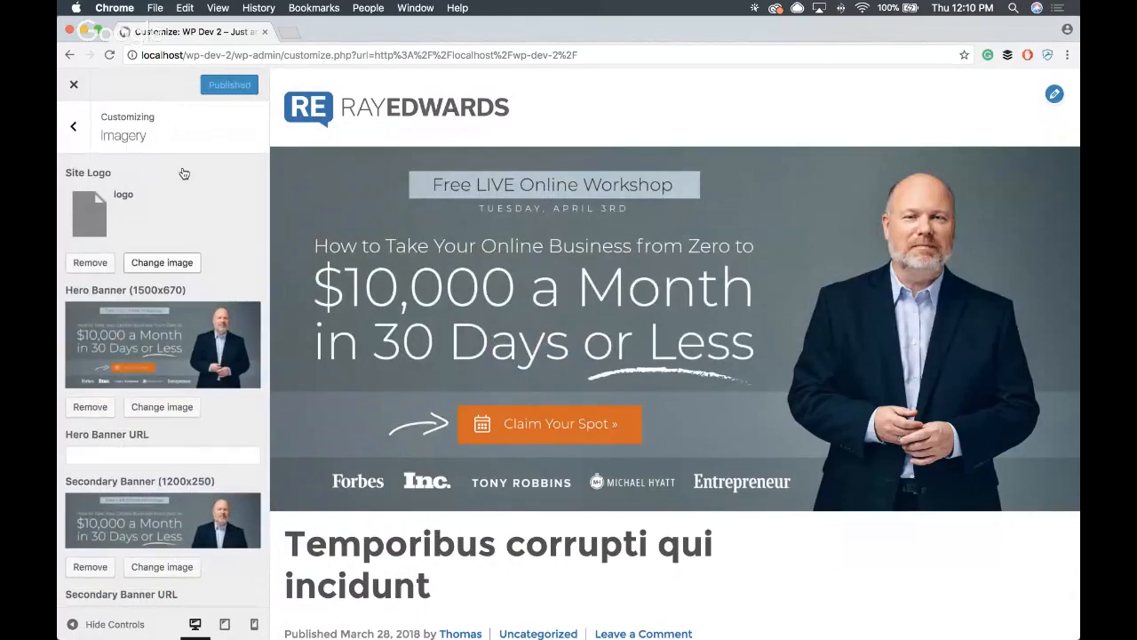
# - Assign Main Menu to the Primary menu location in the customizer's Menus settings
pyautogui.click(78, 129)
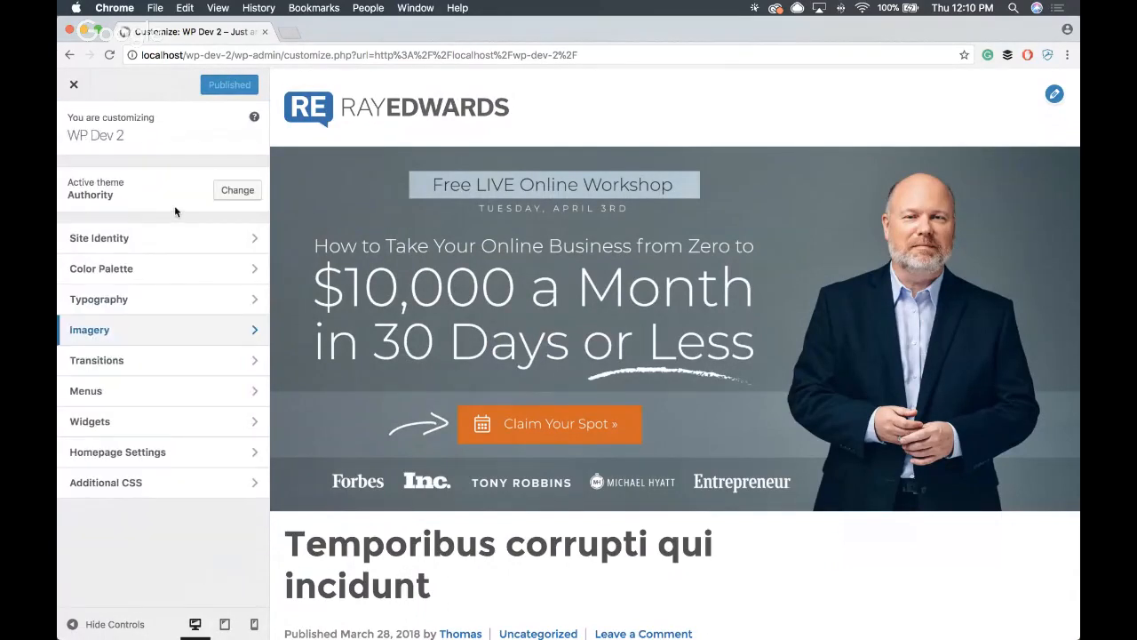
pyautogui.click(168, 391)
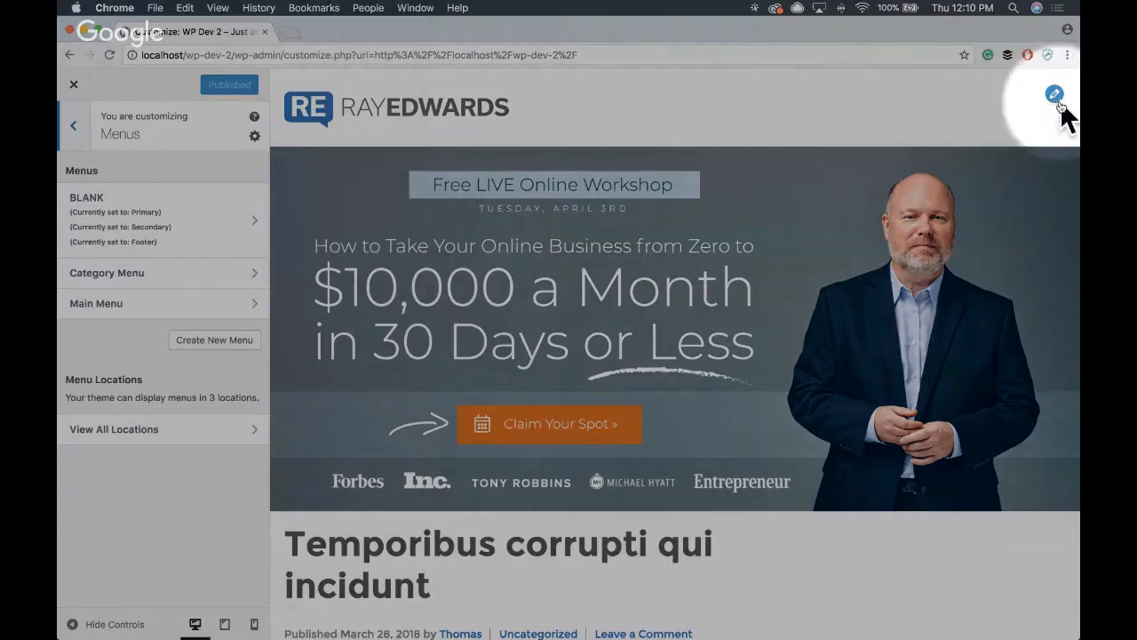
pyautogui.scroll(-10, 658, 187)
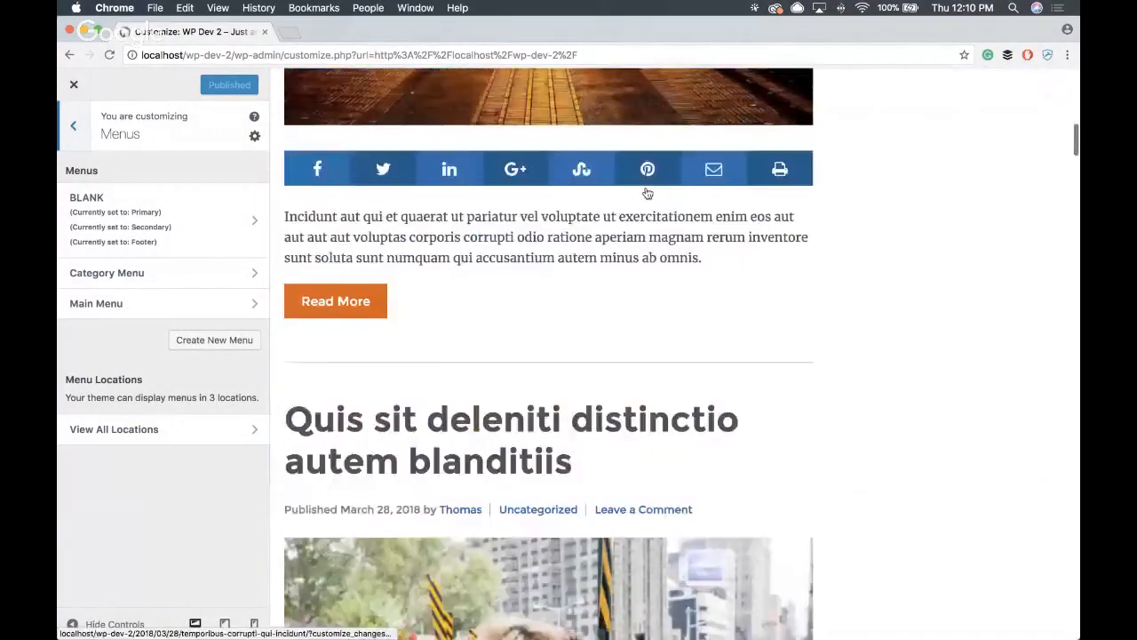
pyautogui.scroll(10, 647, 193)
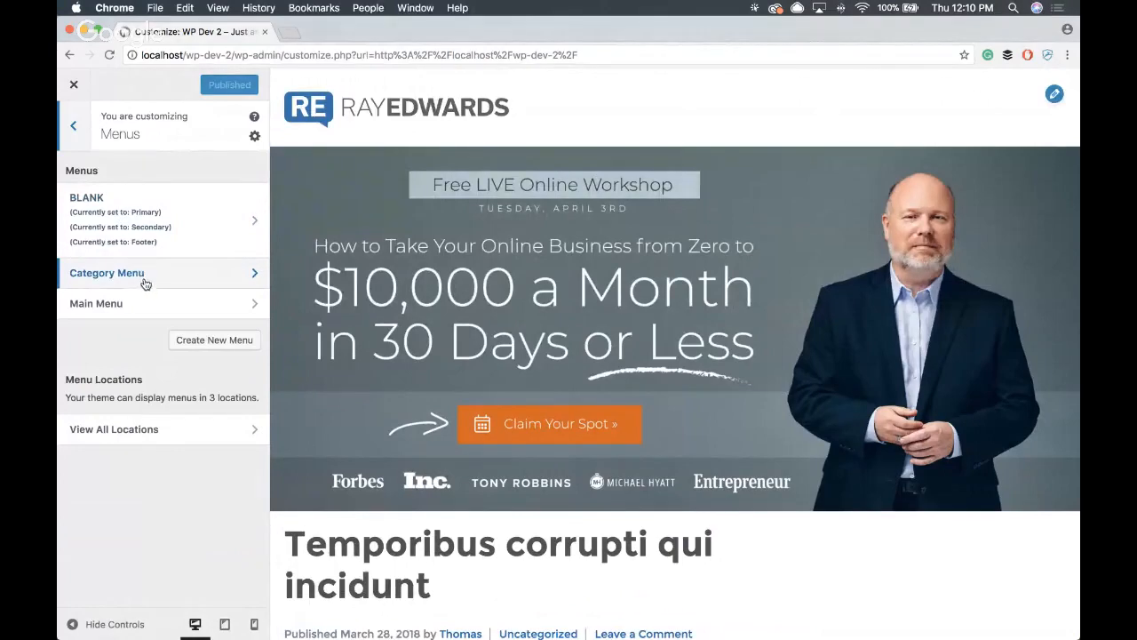
pyautogui.click(131, 430)
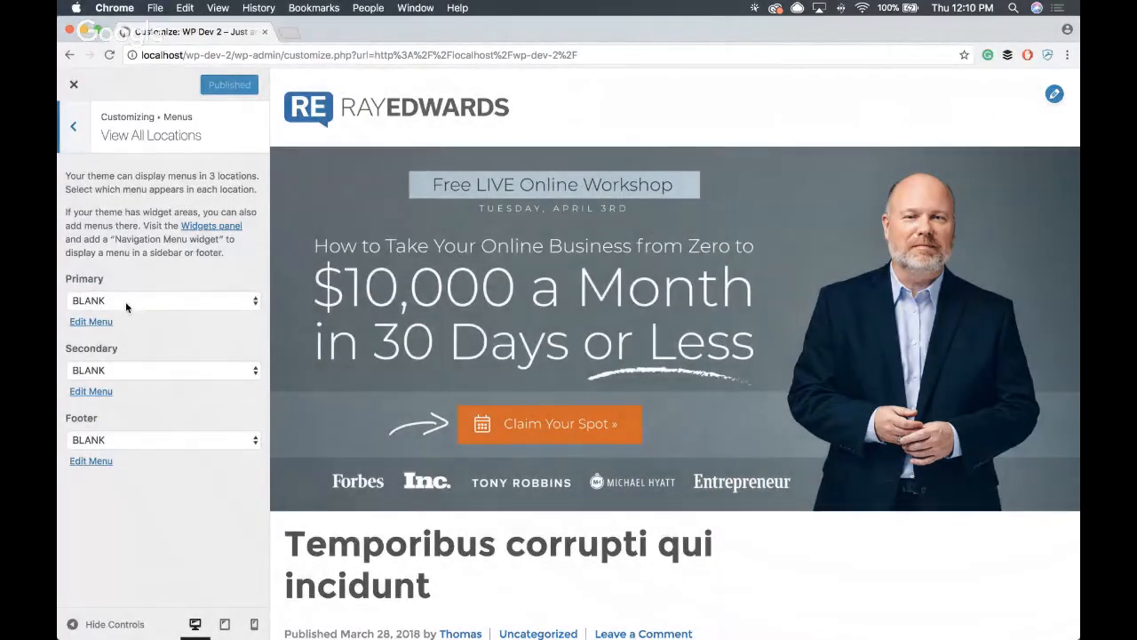
pyautogui.click(126, 302)
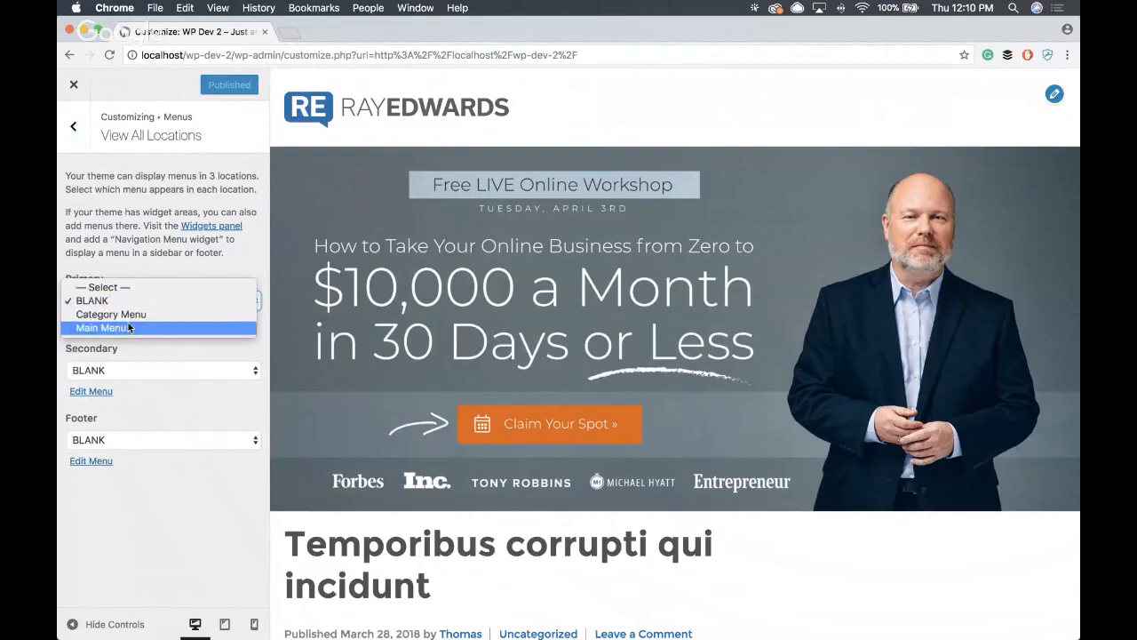
pyautogui.click(115, 328)
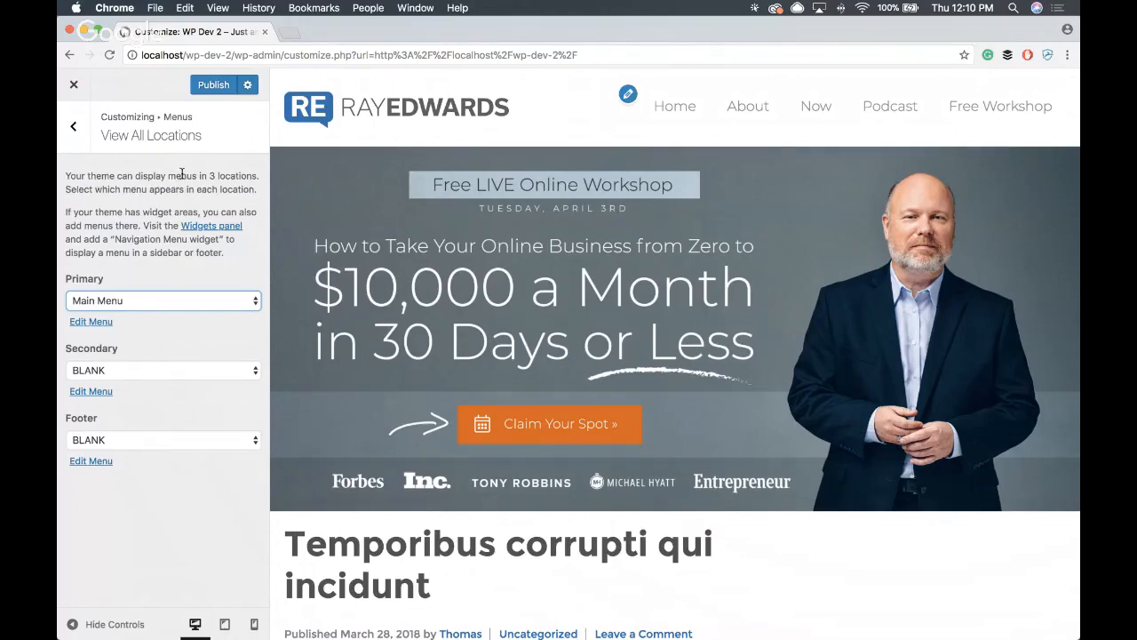
# - Assign Category Menu to the Secondary menu location and check its placement below the hero banner in the preview
pyautogui.scroll(-2, 489, 183)
pyautogui.scroll(2, 489, 183)
pyautogui.scroll(-5, 495, 307)
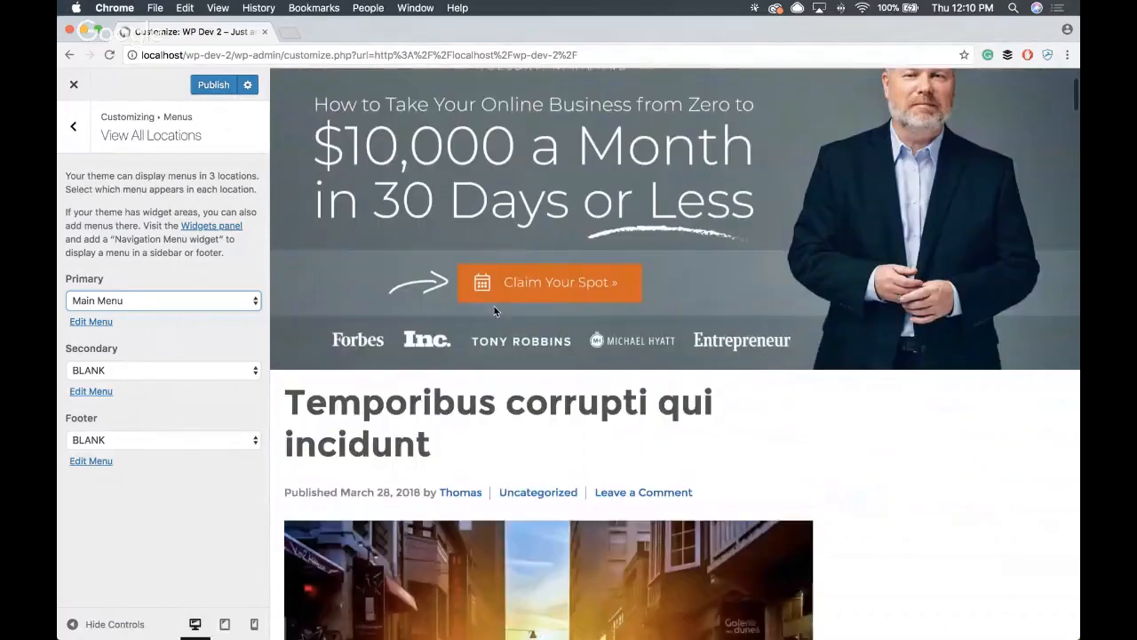
pyautogui.scroll(4, 479, 305)
pyautogui.scroll(1, 453, 298)
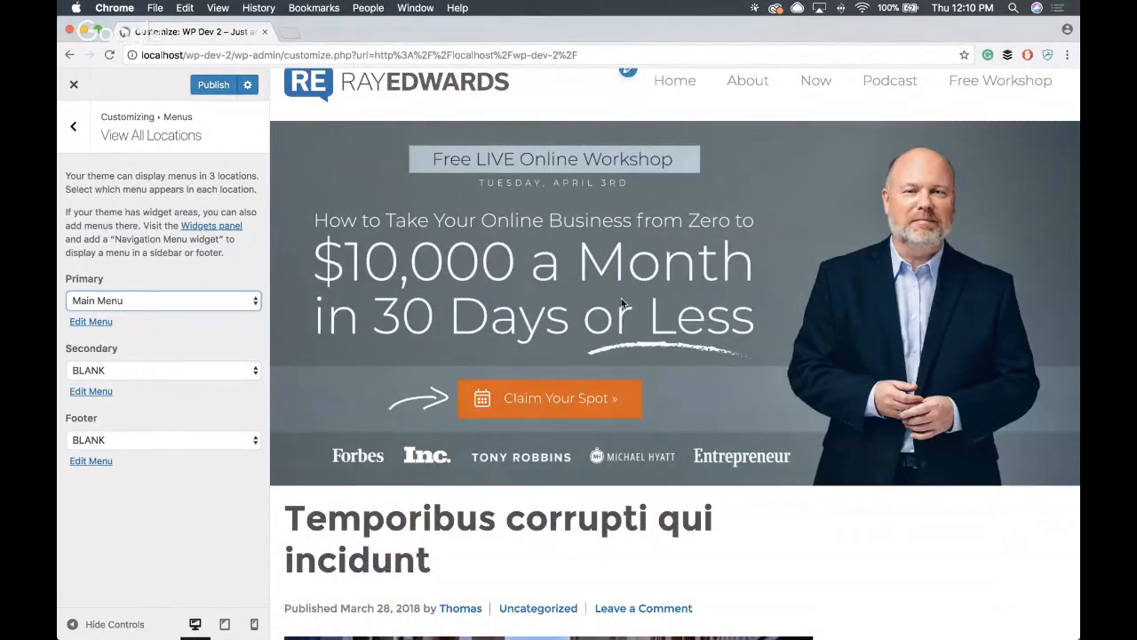
pyautogui.scroll(1, 620, 303)
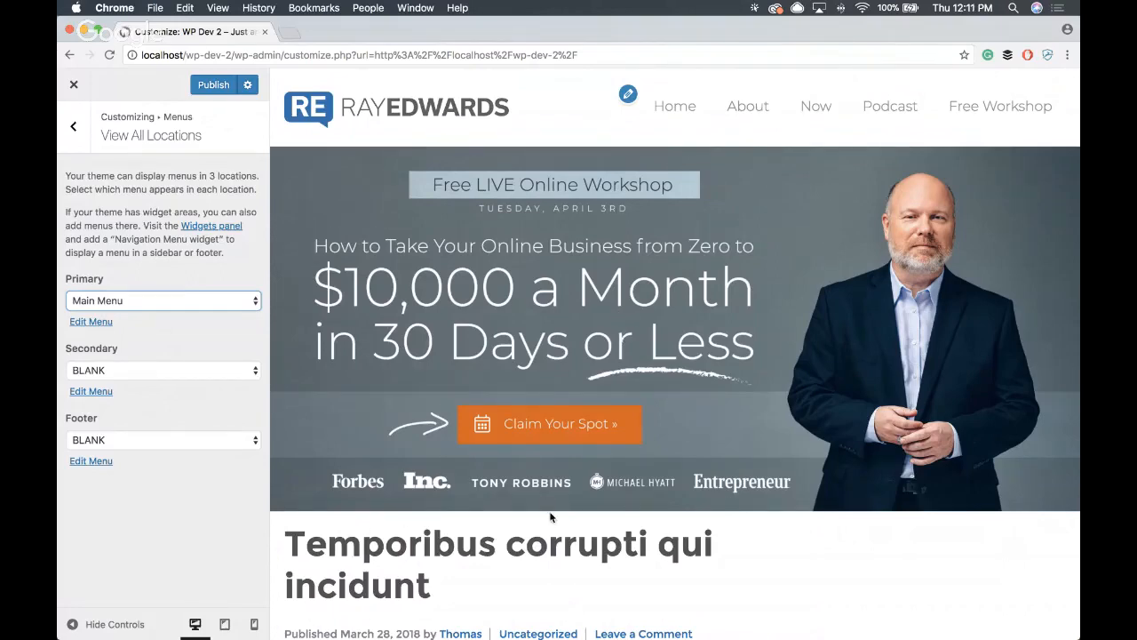
pyautogui.scroll(-1, 286, 438)
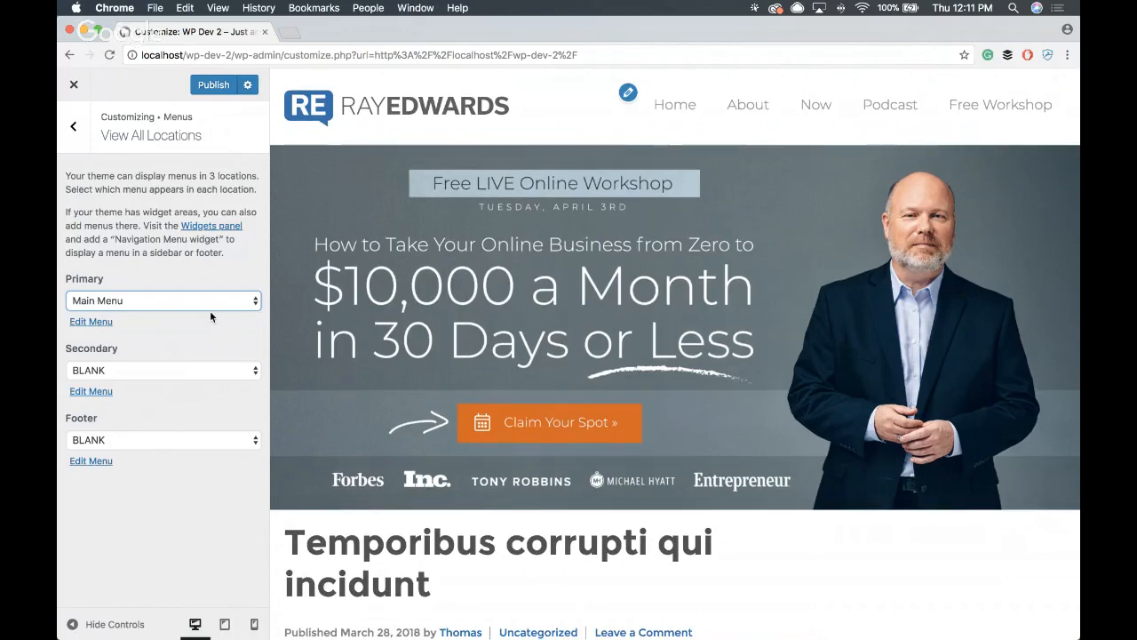
pyautogui.click(147, 368)
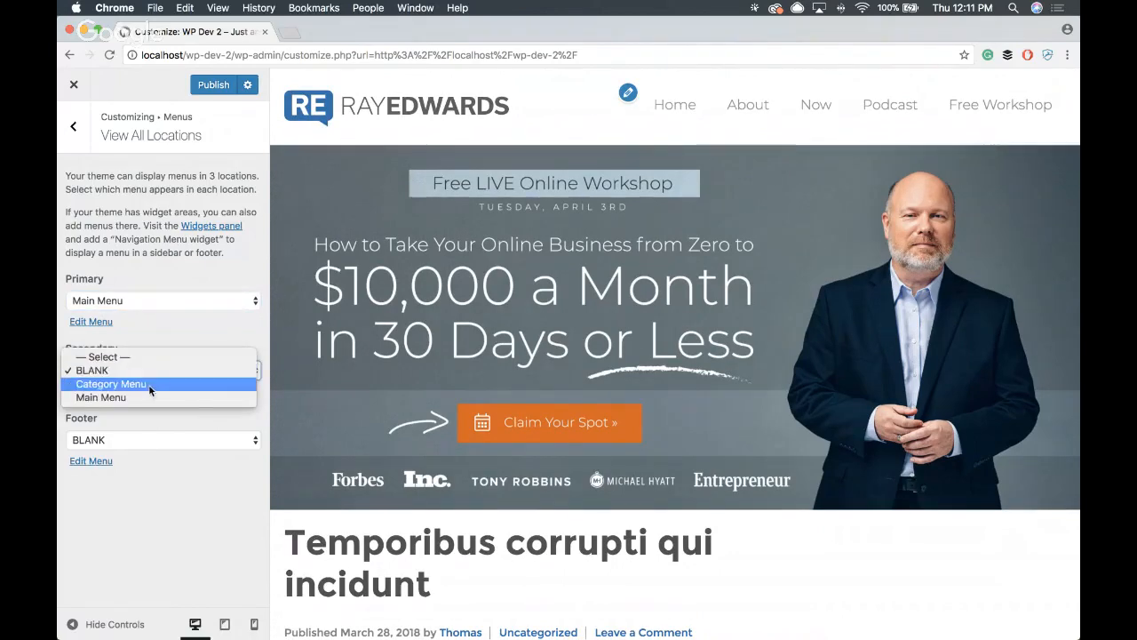
pyautogui.click(149, 384)
pyautogui.scroll(-5, 546, 337)
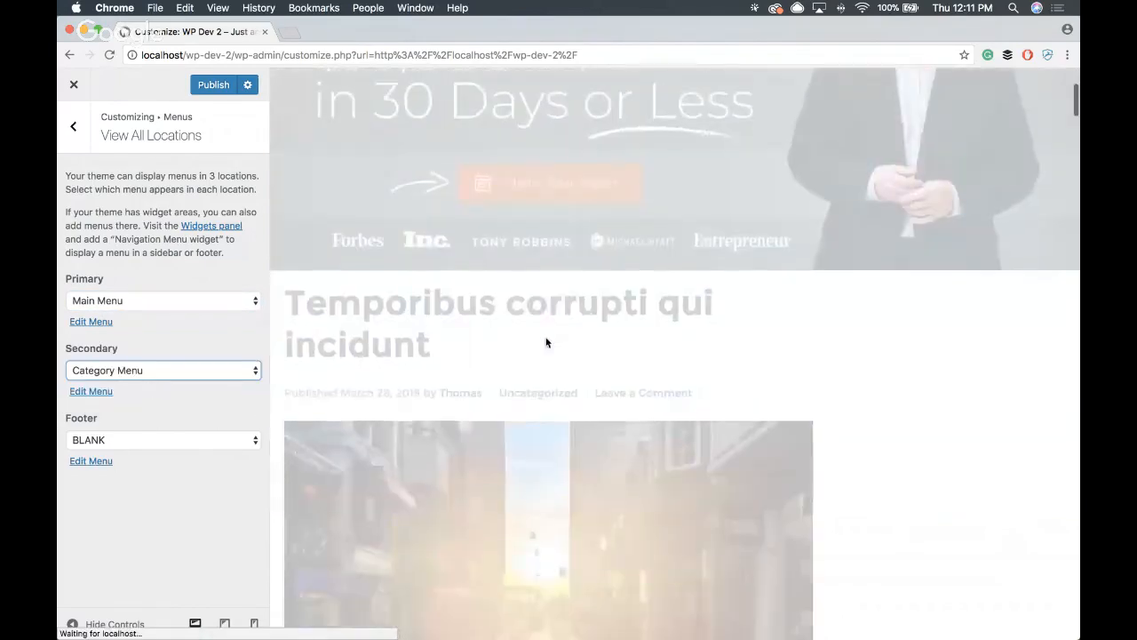
pyautogui.scroll(-1, 544, 337)
pyautogui.press('F1')
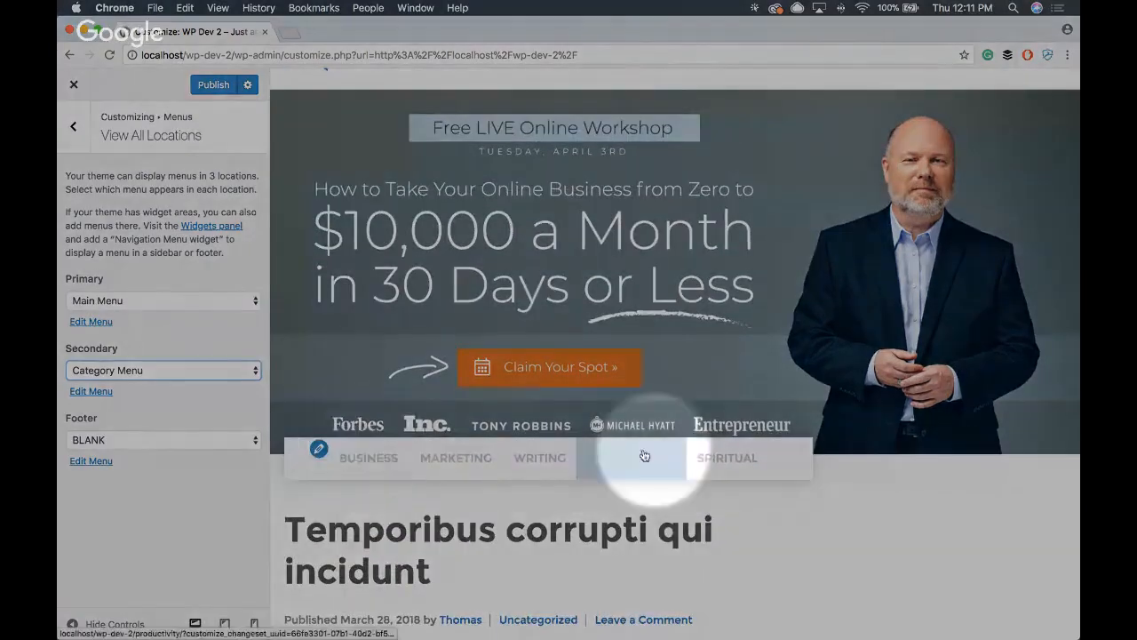
pyautogui.press('F1')
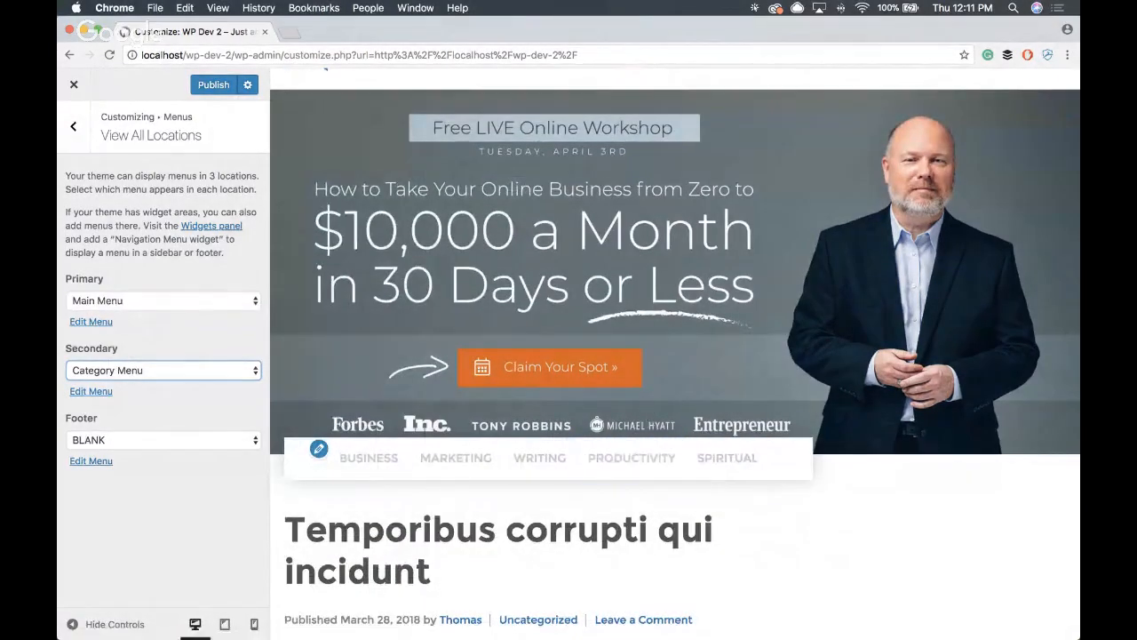
# - Leave the Footer menu location at BLANK and publish the menu location changes
pyautogui.press('super+Tab')
pyautogui.press('super+Tab')
pyautogui.click(169, 439)
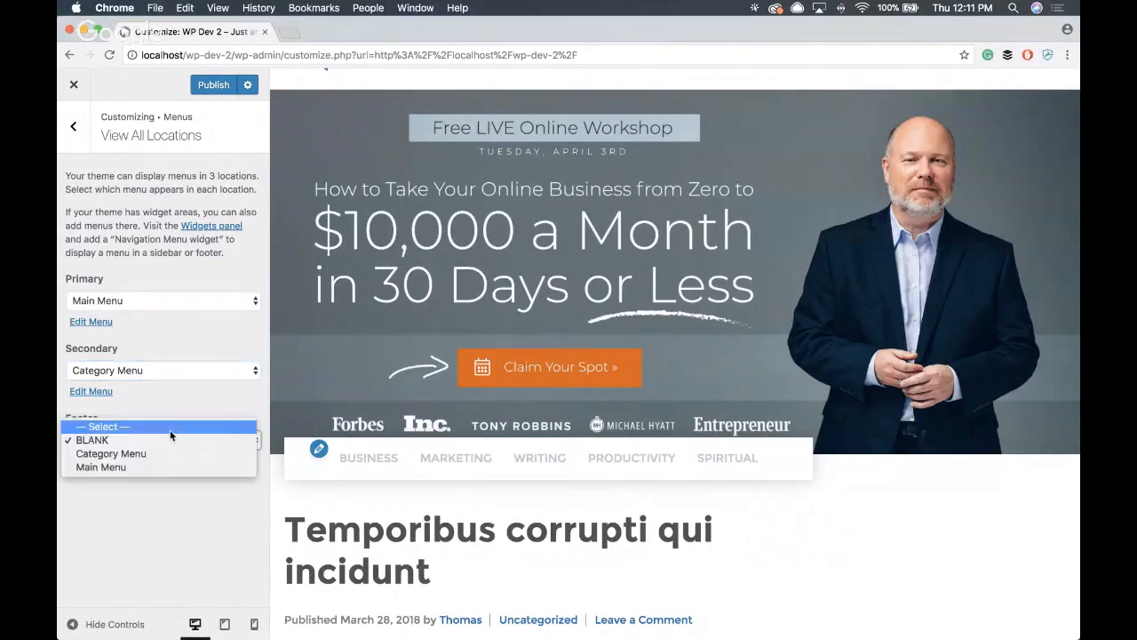
pyautogui.click(166, 530)
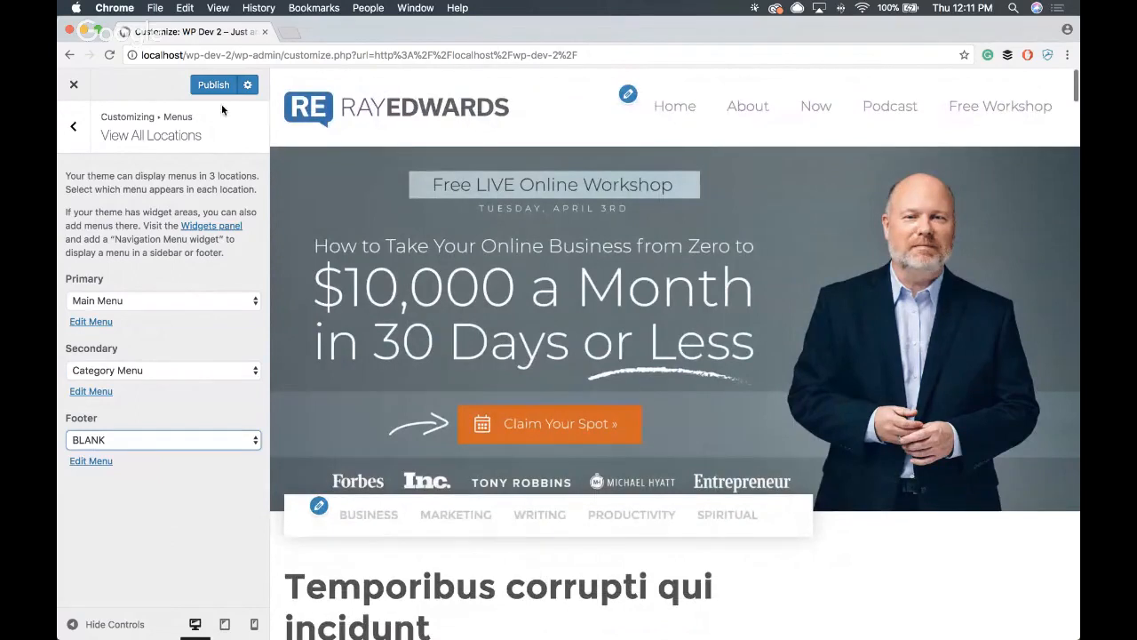
pyautogui.click(228, 86)
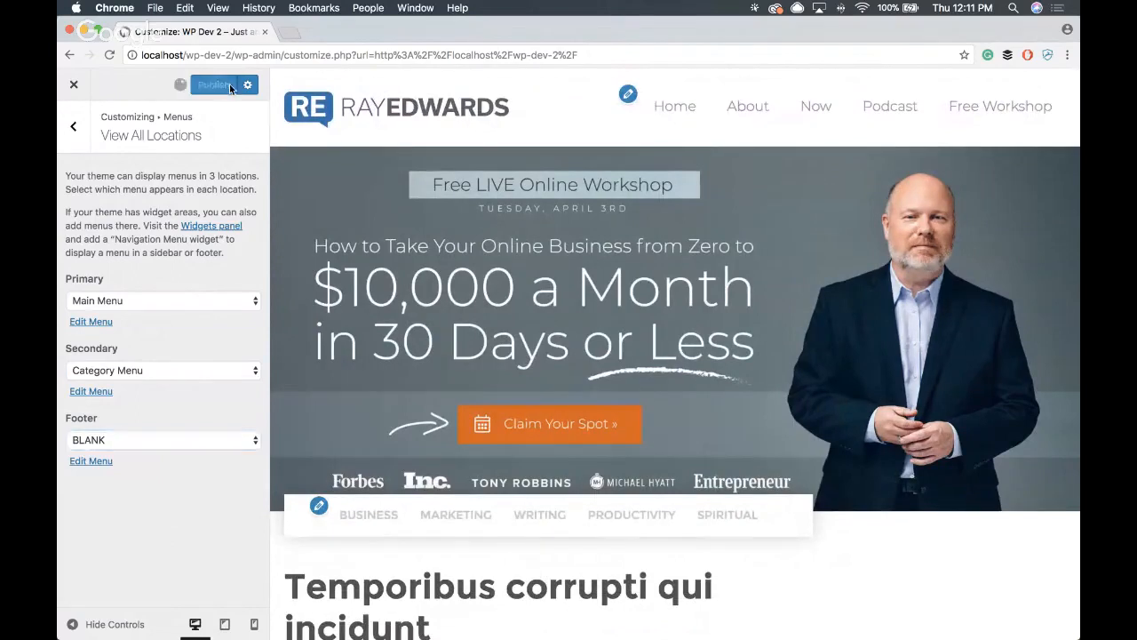
# - Leave the customizer and examine the live homepage's header menu, hero banner and category menu
pyautogui.click(74, 89)
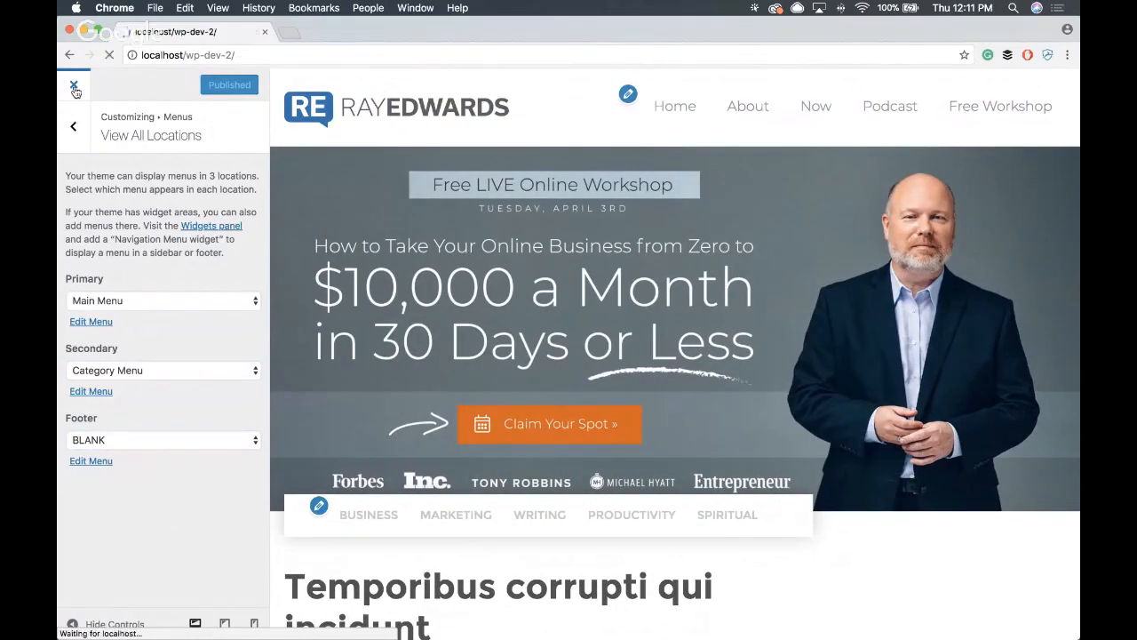
pyautogui.scroll(-15, 348, 207)
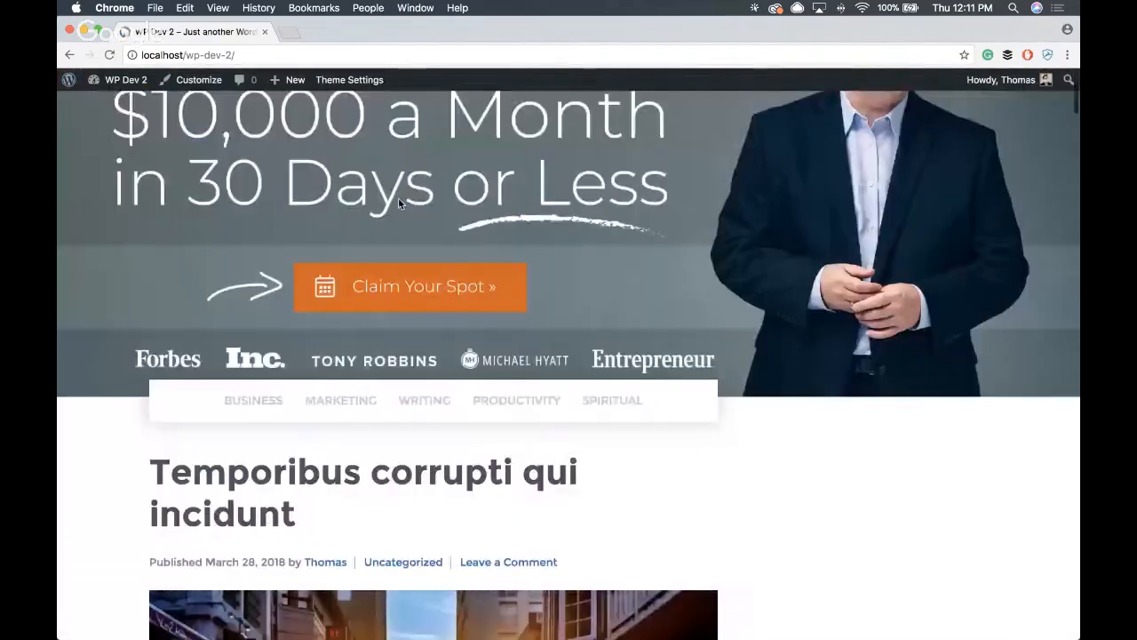
pyautogui.scroll(15, 348, 207)
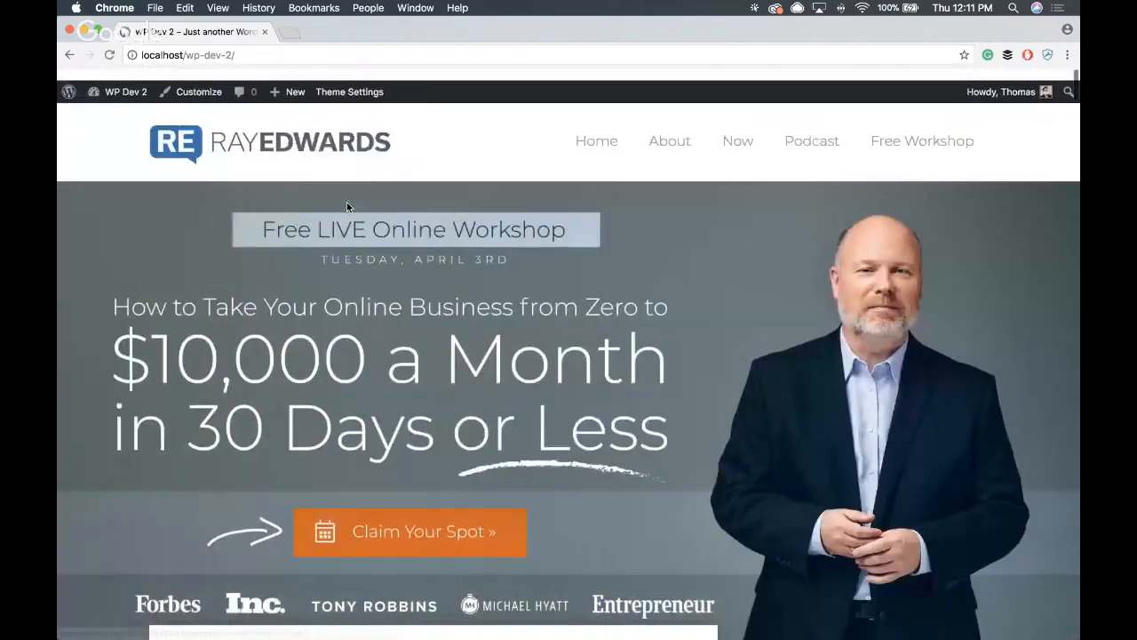
pyautogui.scroll(-1, 447, 237)
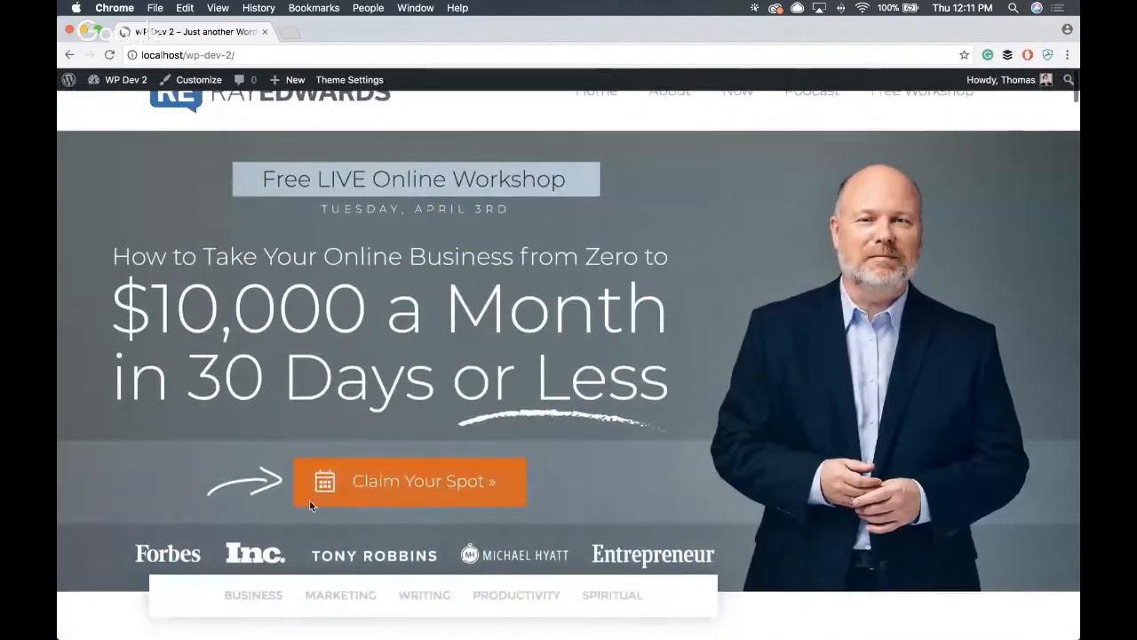
pyautogui.scroll(1, 542, 465)
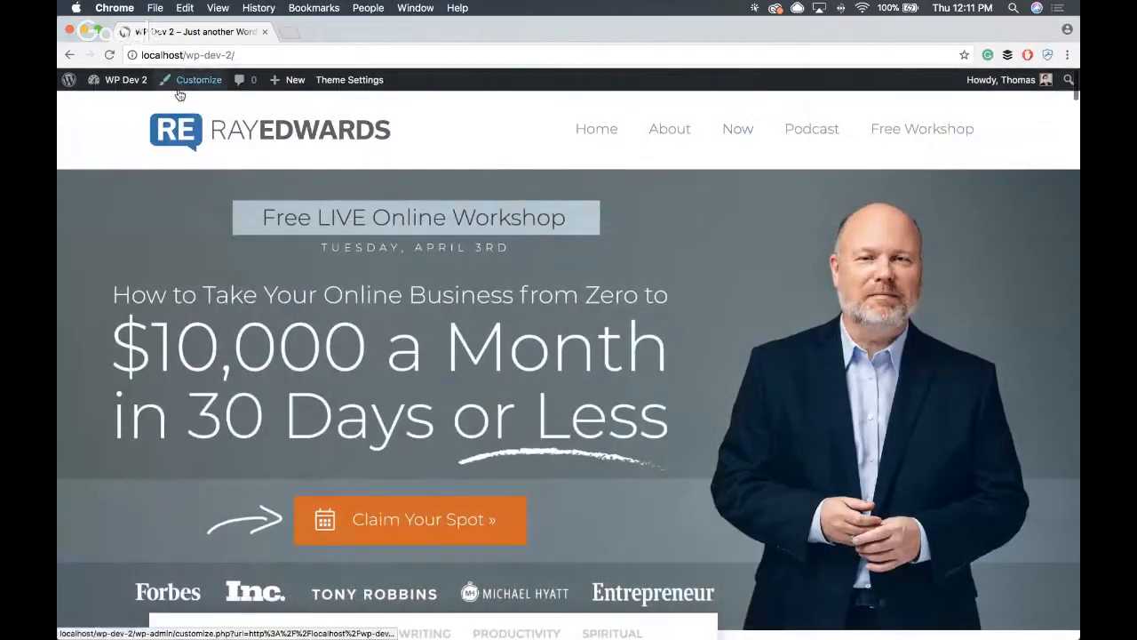
# - Reopen the customizer, preview the Free Workshop page, and enable Make Last Nav Item a Button in Site Identity
pyautogui.click(179, 89)
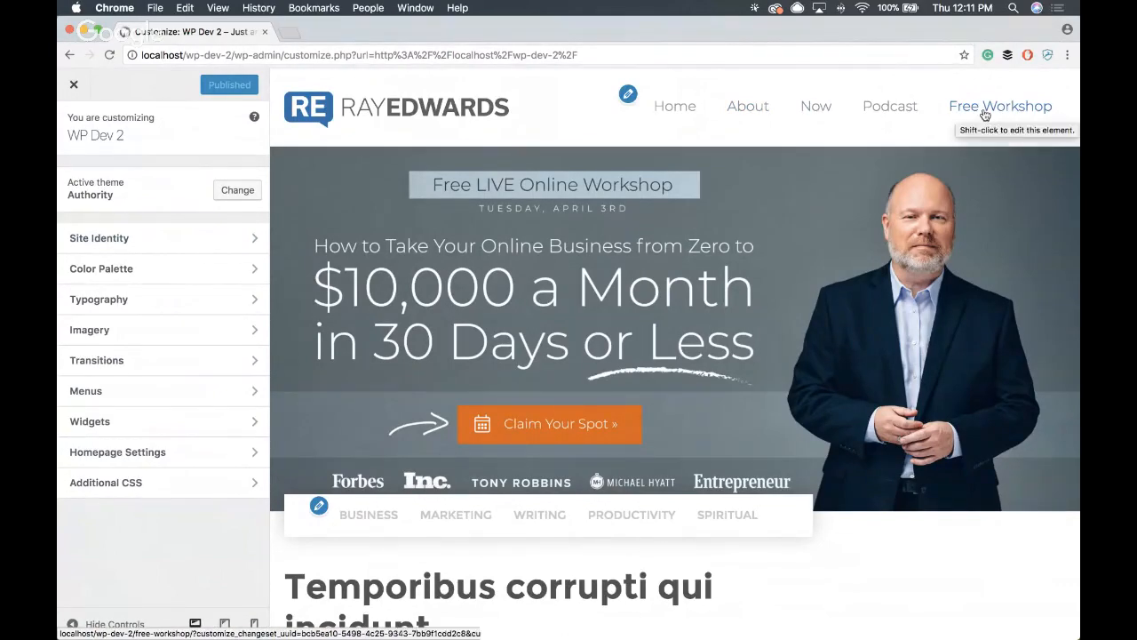
pyautogui.click(1031, 108)
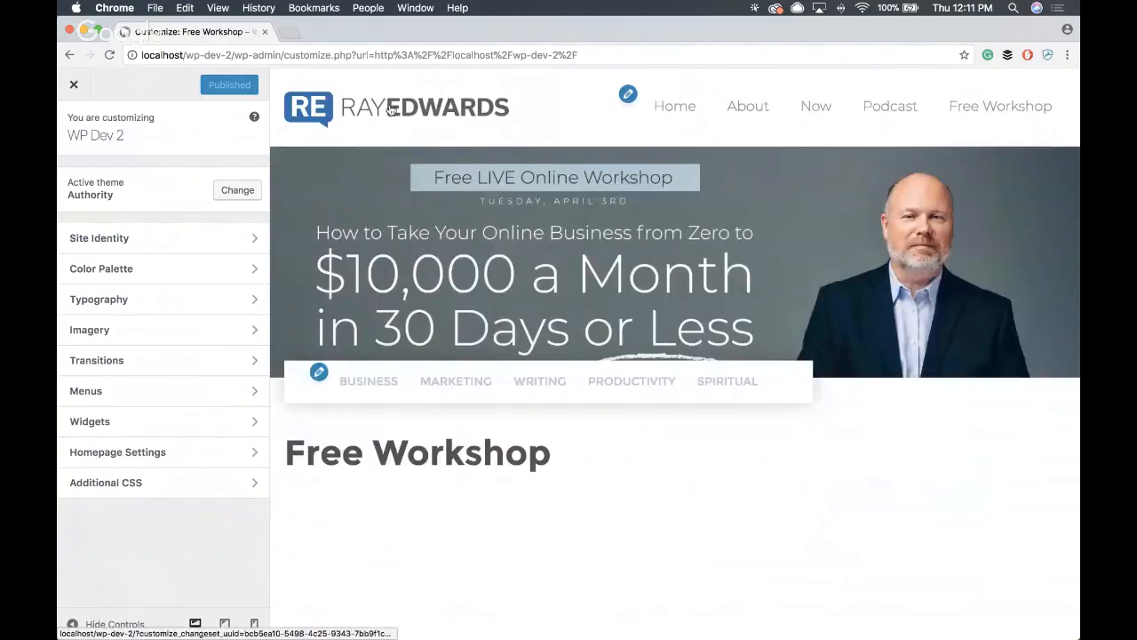
pyautogui.click(391, 108)
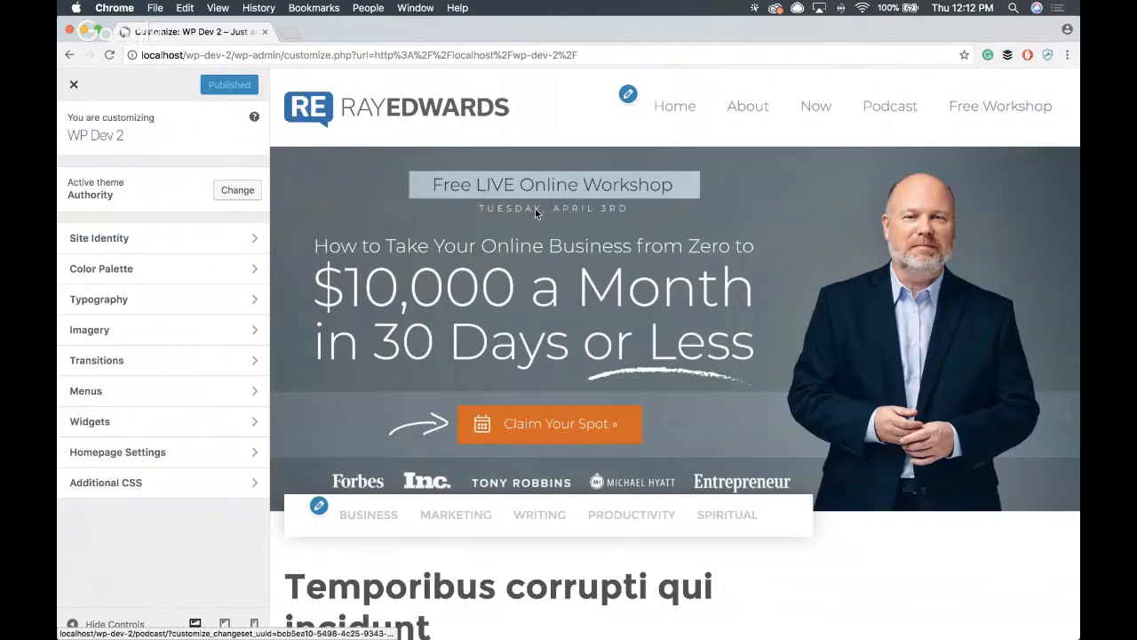
pyautogui.click(169, 238)
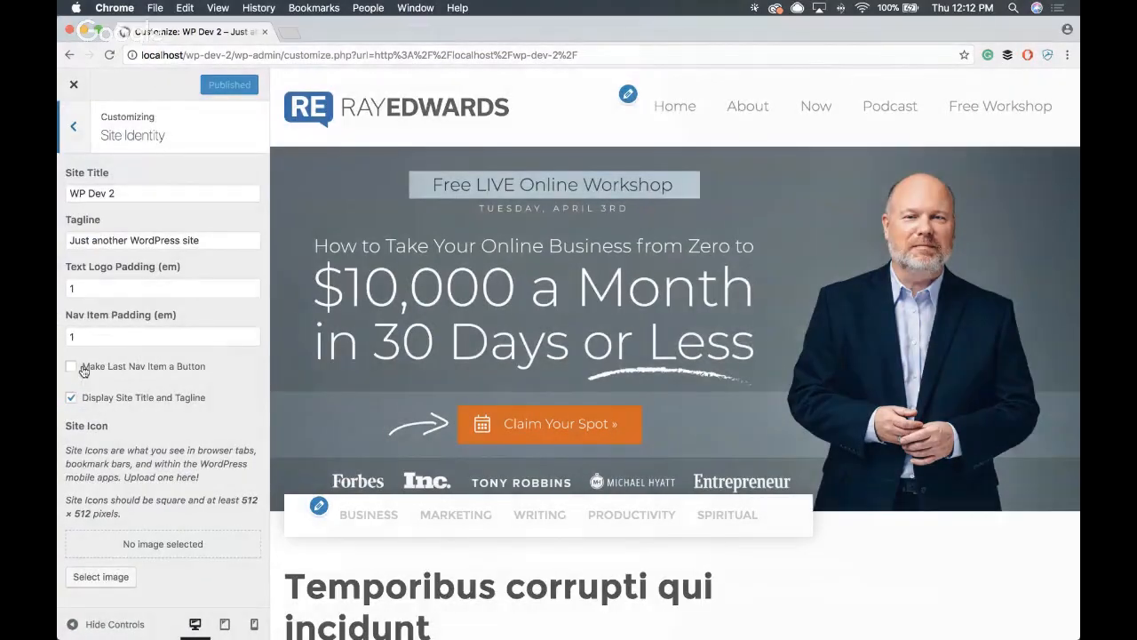
pyautogui.click(75, 367)
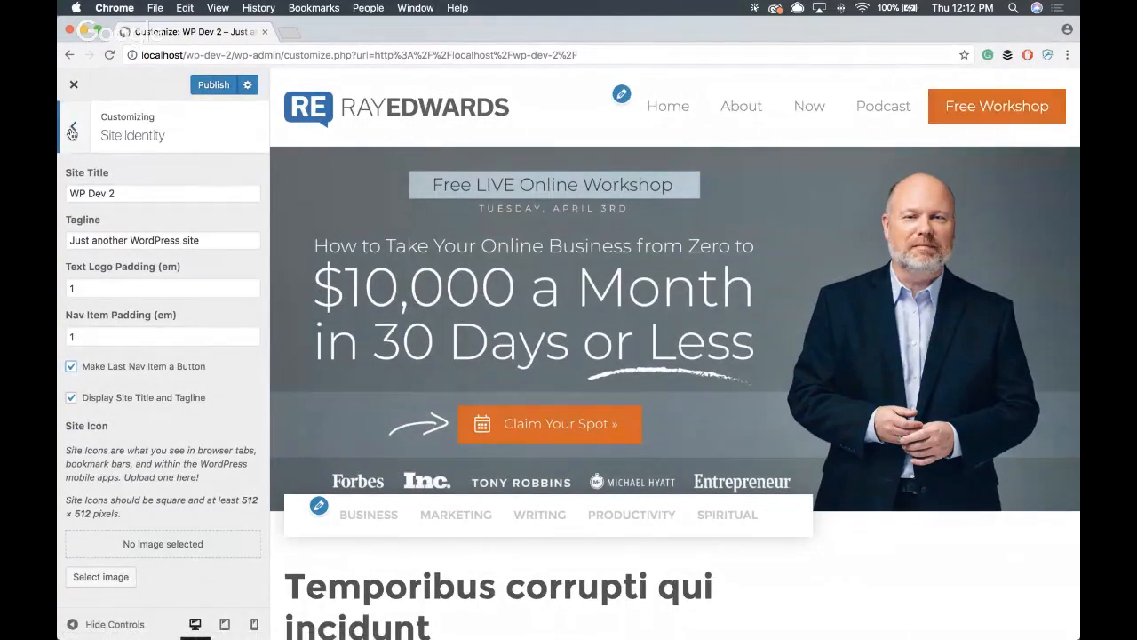
# - Publish the Site Identity changes, leave the customizer, and check the Free Workshop header button on the live homepage
pyautogui.click(72, 132)
pyautogui.click(214, 84)
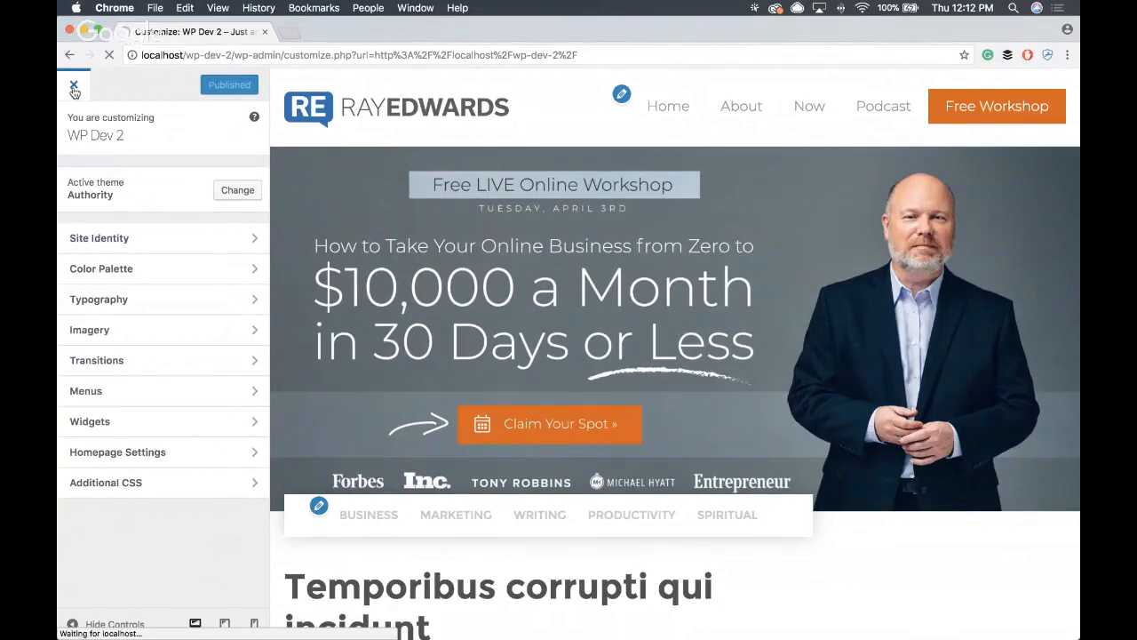
pyautogui.scroll(-5, 429, 191)
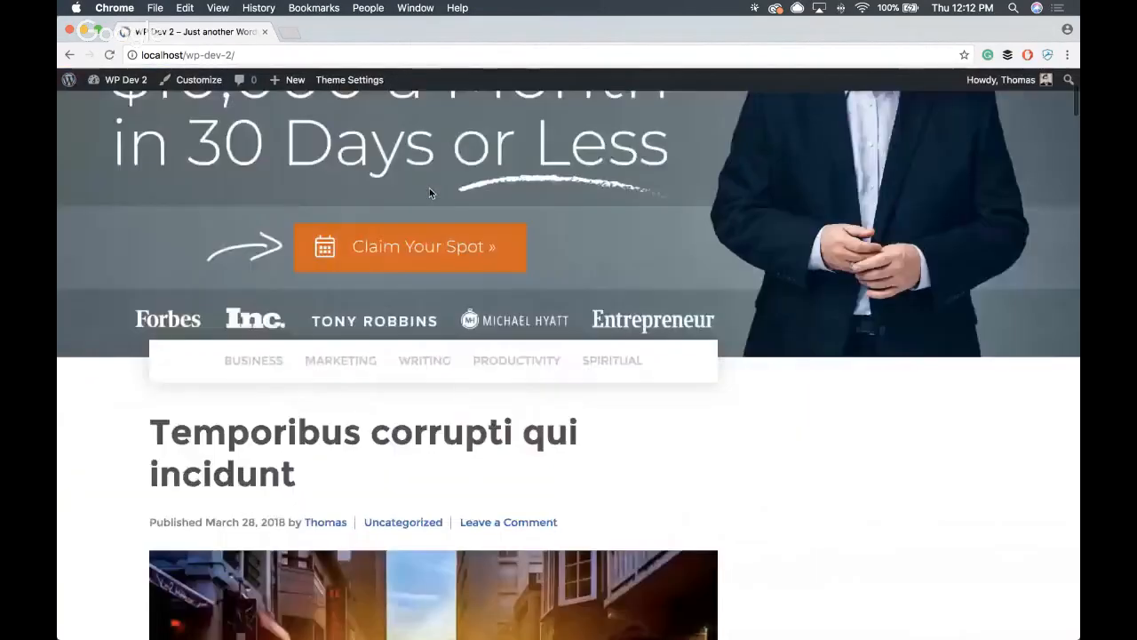
pyautogui.scroll(-5, 429, 187)
pyautogui.scroll(10, 479, 204)
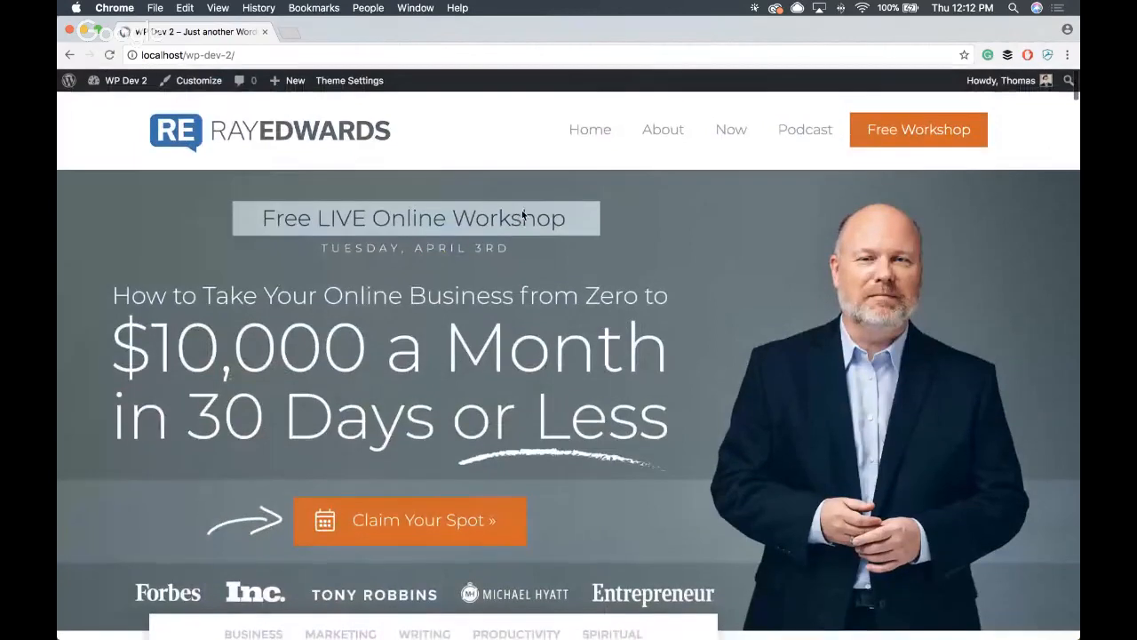
# - Open the Authority theme's general settings and review the post list, content layout and footer options
pyautogui.click(351, 82)
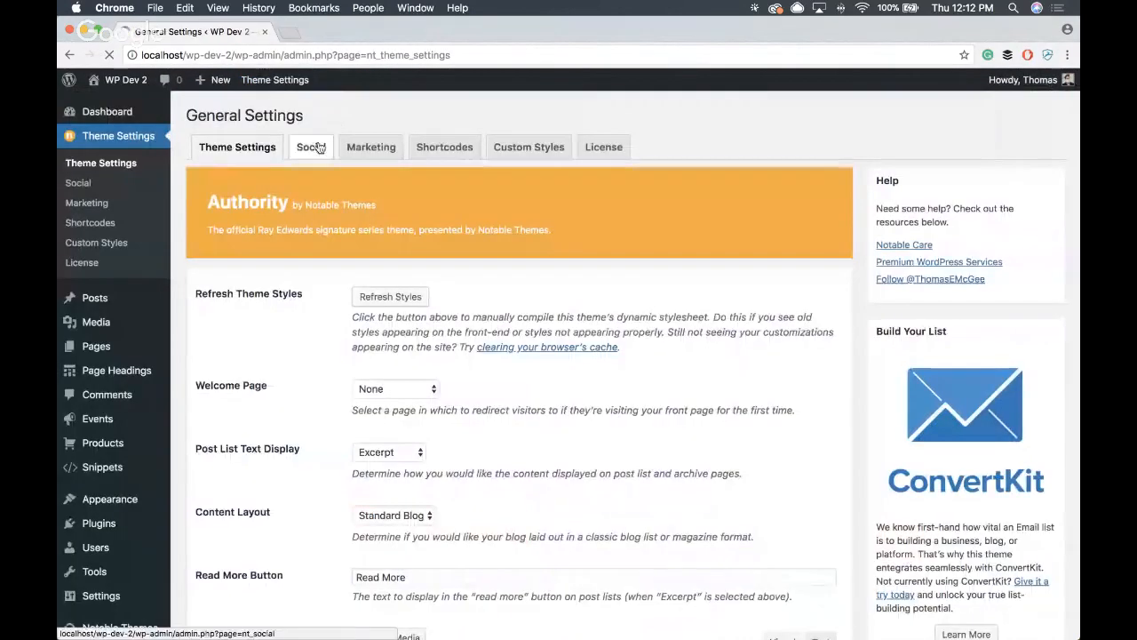
pyautogui.scroll(-1, 302, 185)
pyautogui.scroll(1, 294, 192)
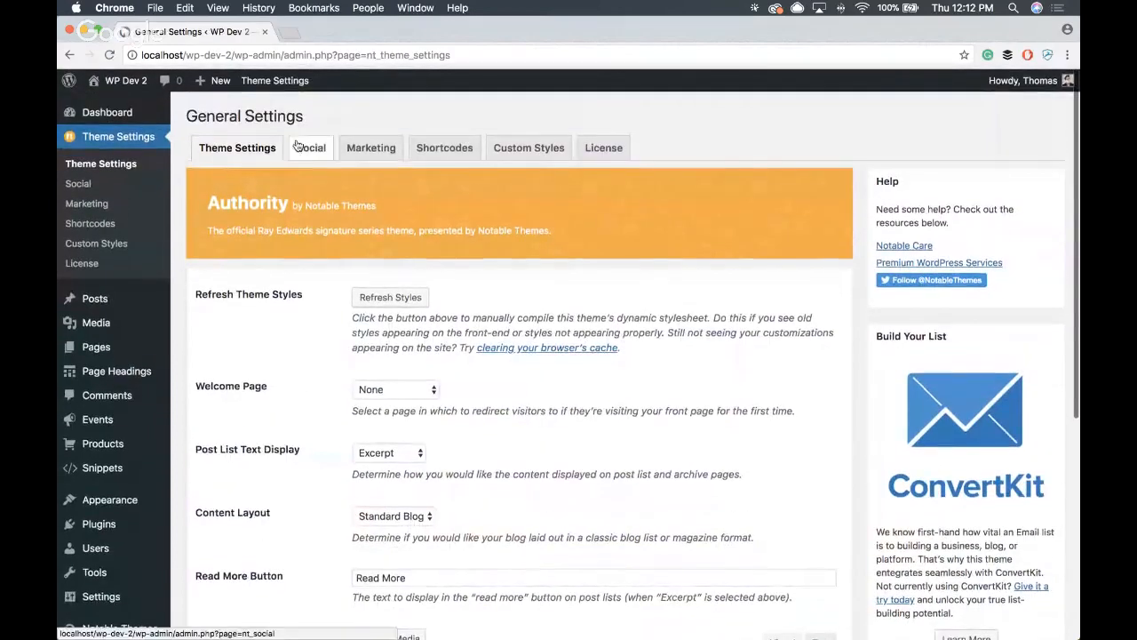
pyautogui.scroll(-3, 320, 256)
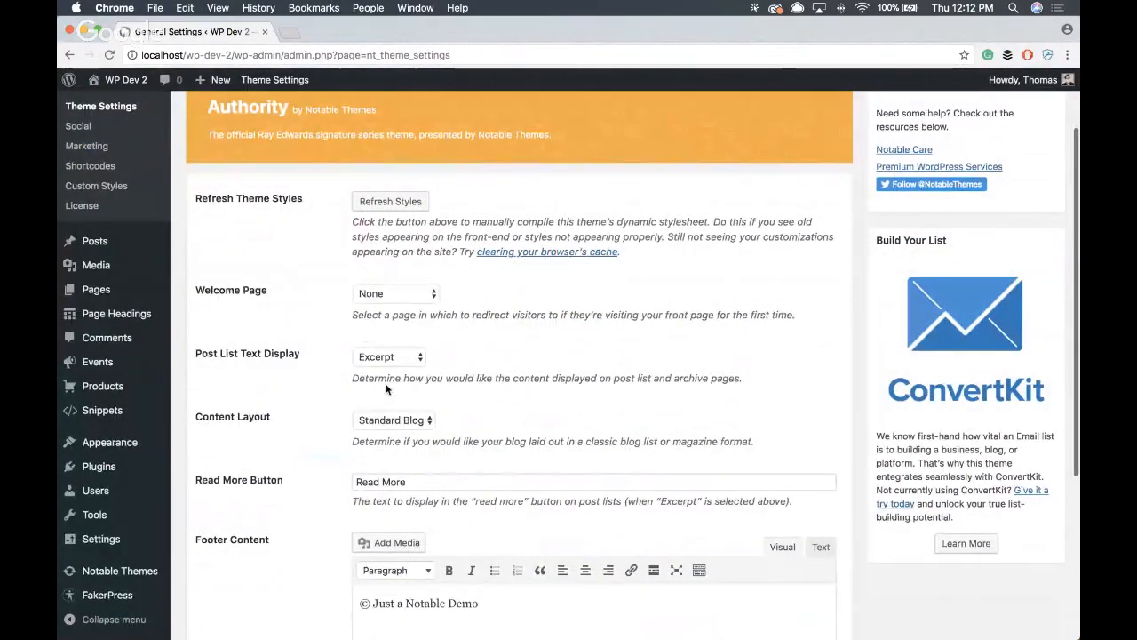
pyautogui.scroll(-1, 385, 387)
# - Return to the live homepage and examine how its post list is laid out below the hero banner
pyautogui.click(133, 82)
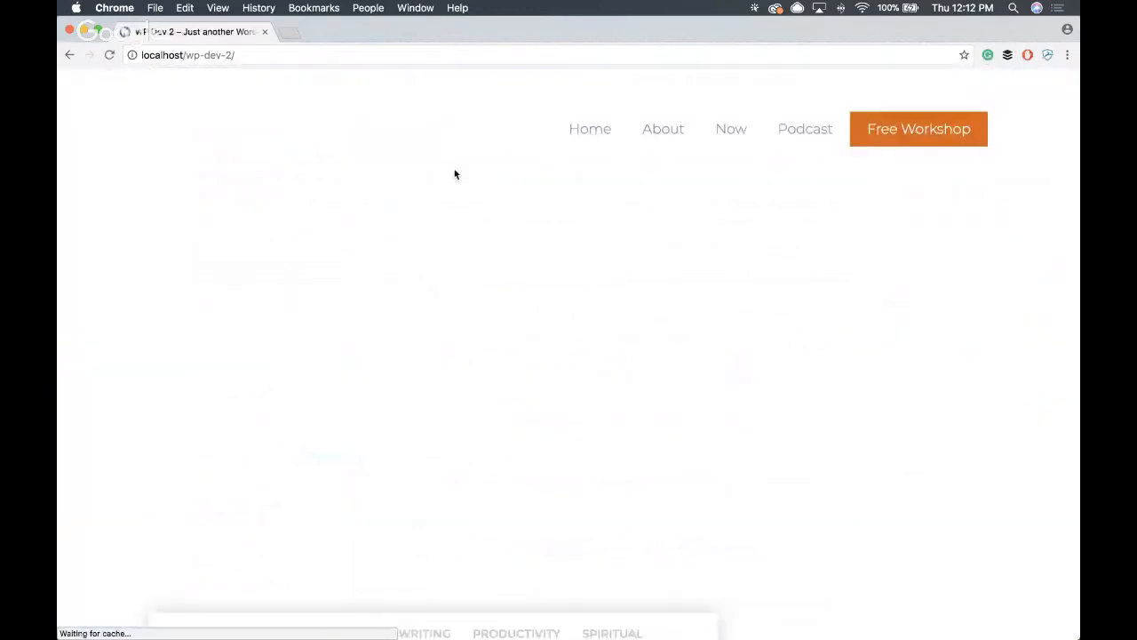
pyautogui.scroll(-5, 361, 190)
pyautogui.scroll(-20, 372, 218)
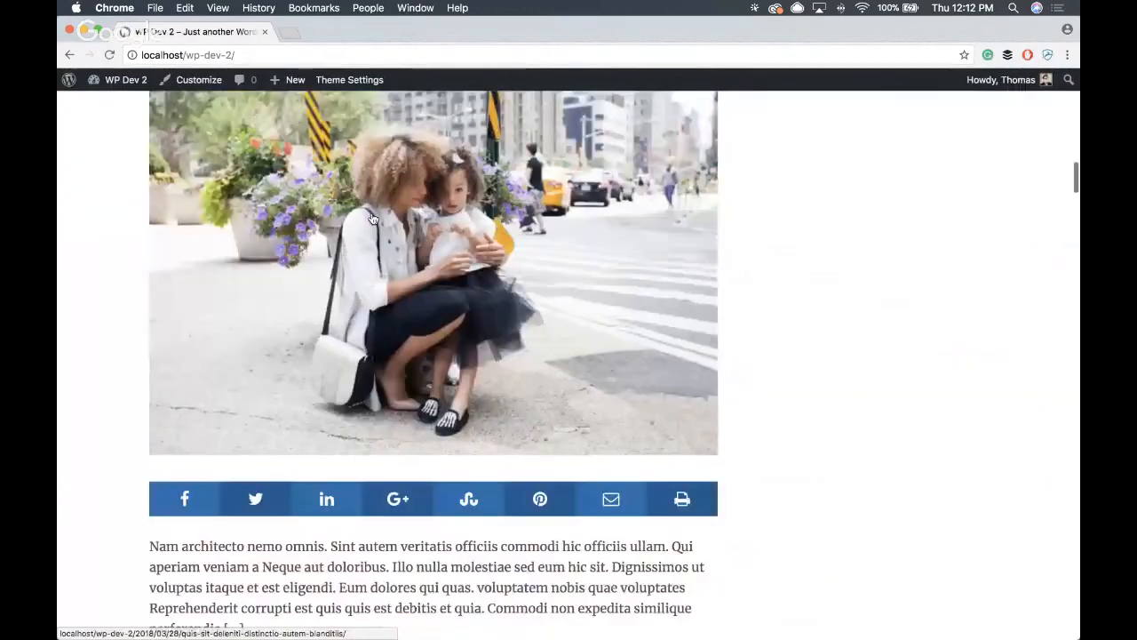
pyautogui.scroll(-20, 372, 219)
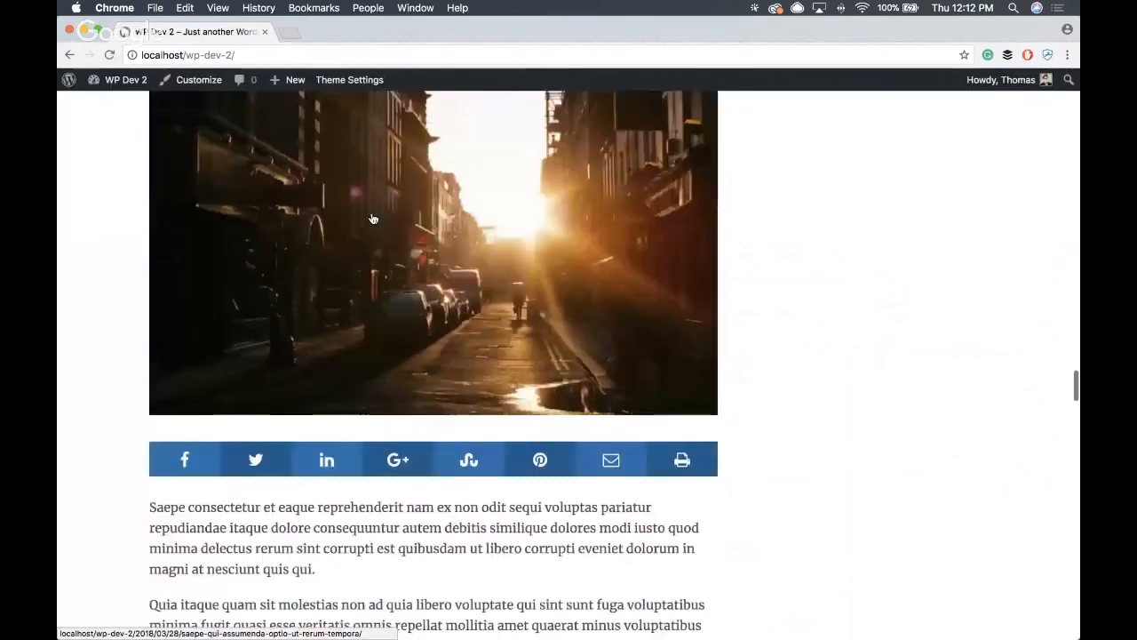
pyautogui.scroll(20, 373, 219)
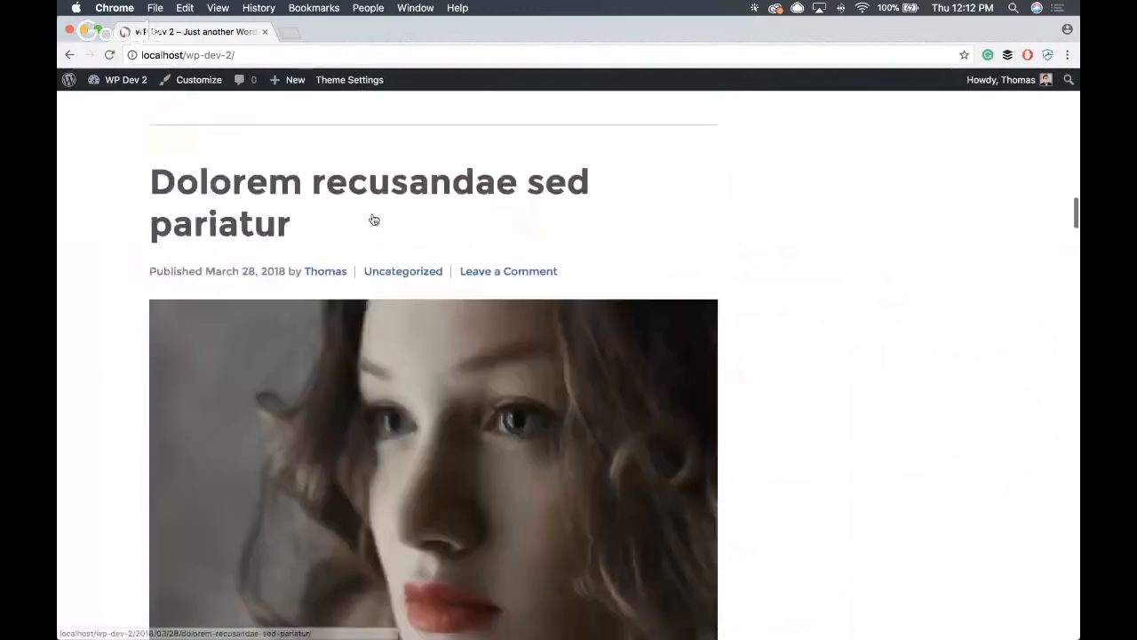
pyautogui.scroll(10, 373, 220)
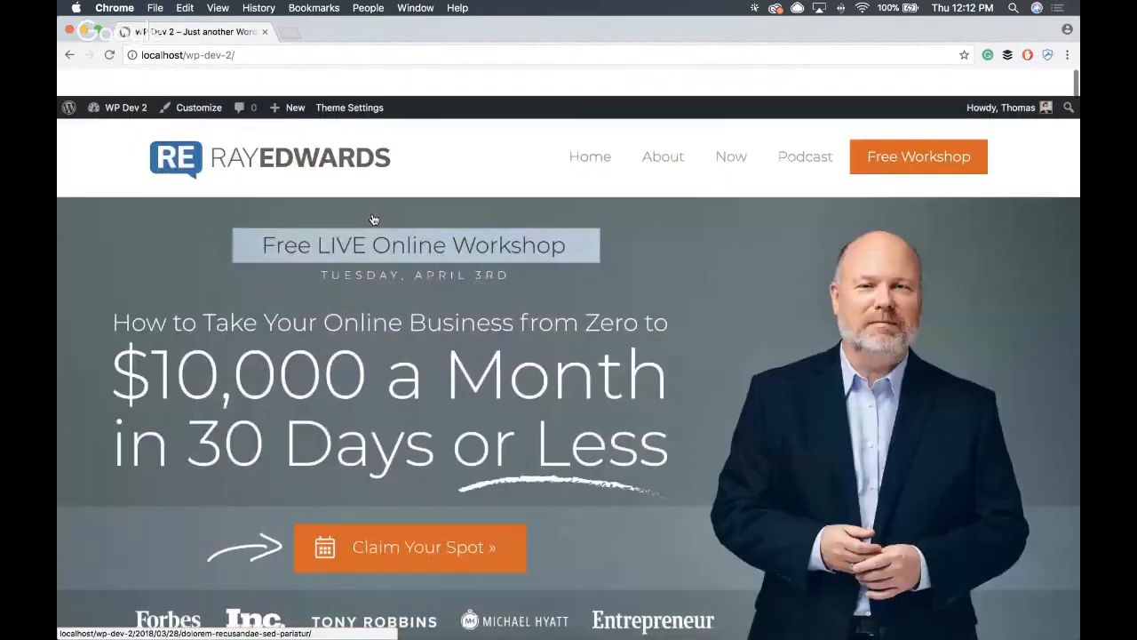
# - Set Content Layout to Magazine in the theme's general settings and save the changes
pyautogui.click(355, 80)
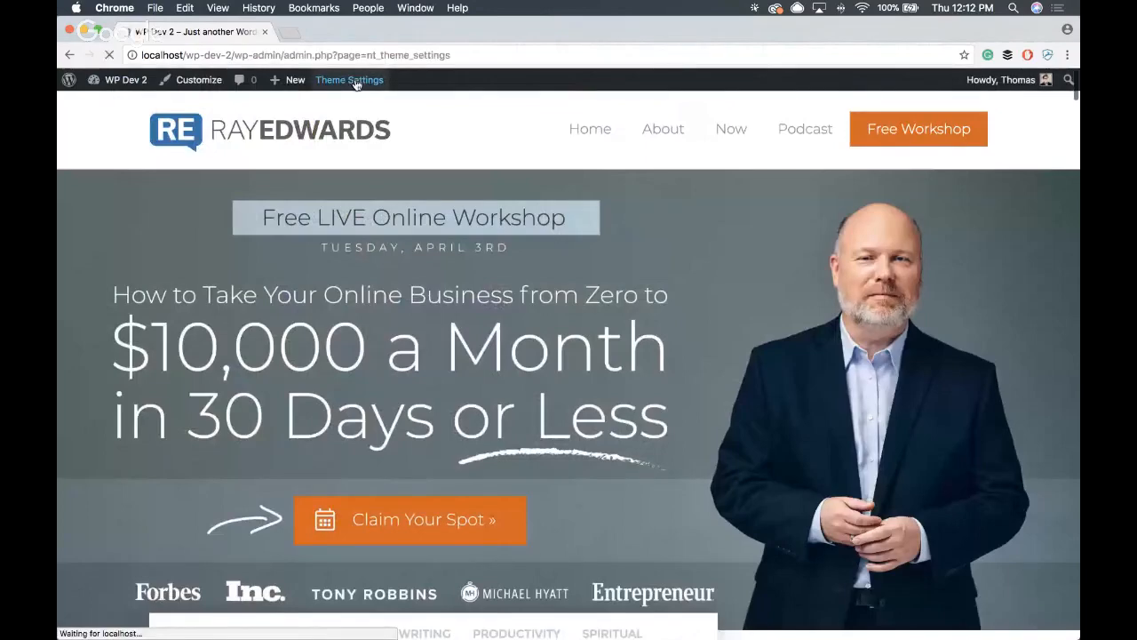
pyautogui.scroll(-6, 360, 134)
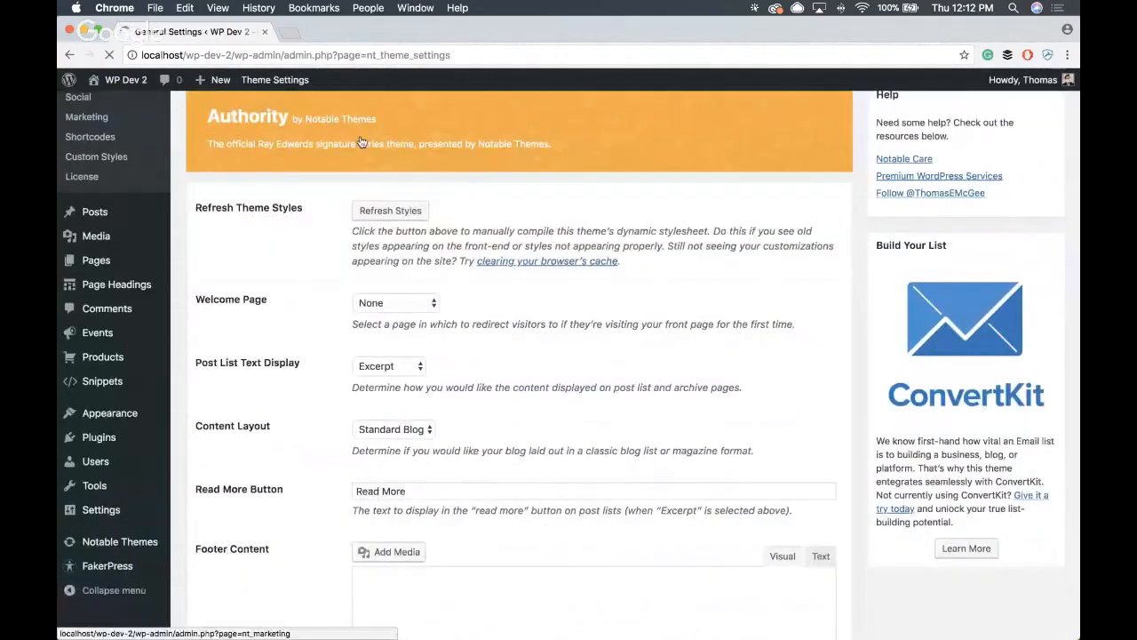
pyautogui.scroll(2, 360, 147)
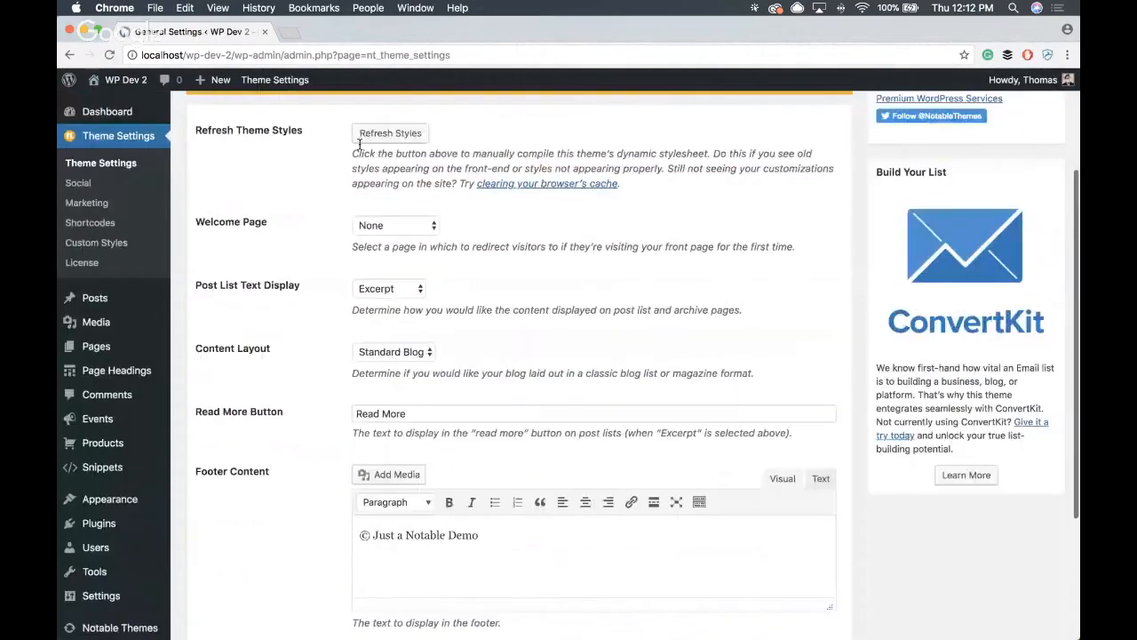
pyautogui.scroll(-1, 373, 204)
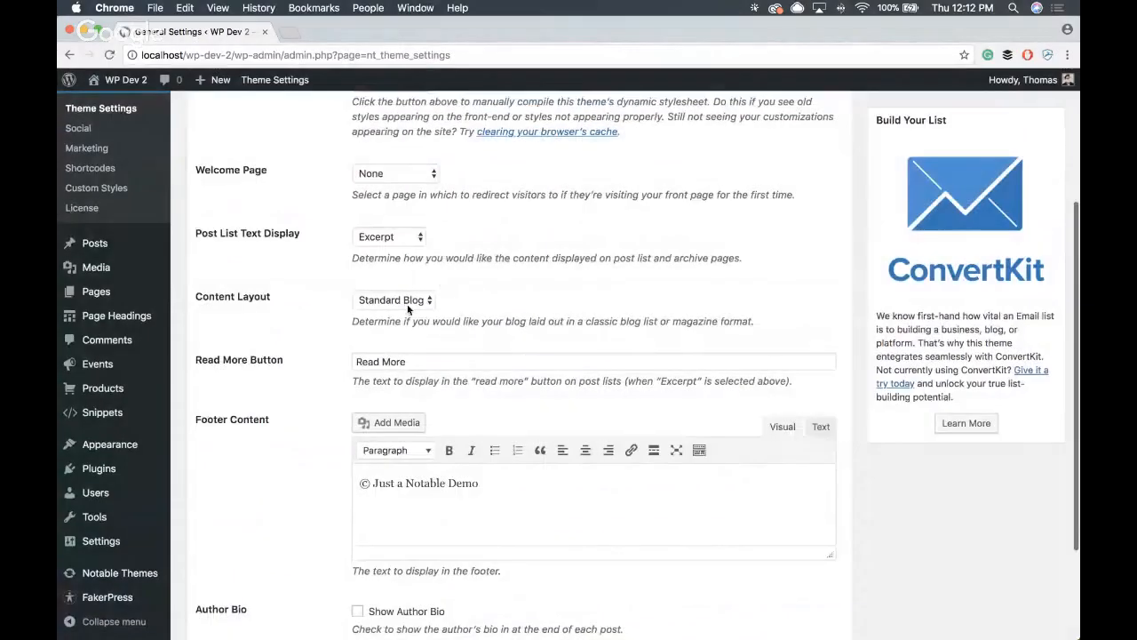
pyautogui.click(406, 301)
pyautogui.click(411, 313)
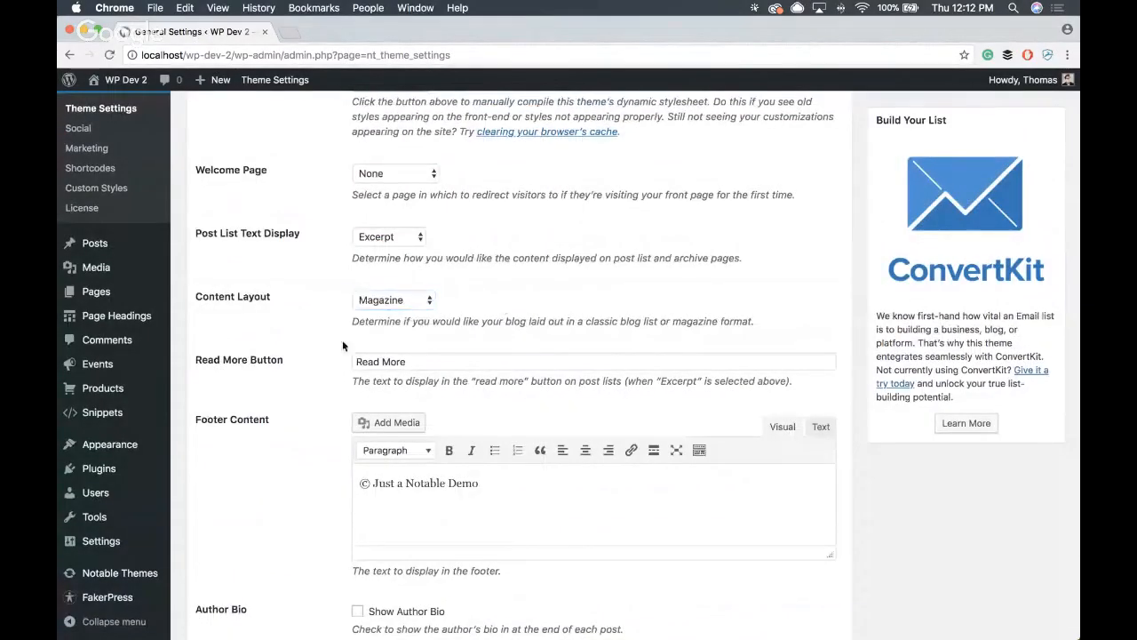
pyautogui.scroll(-4, 342, 345)
pyautogui.click(233, 527)
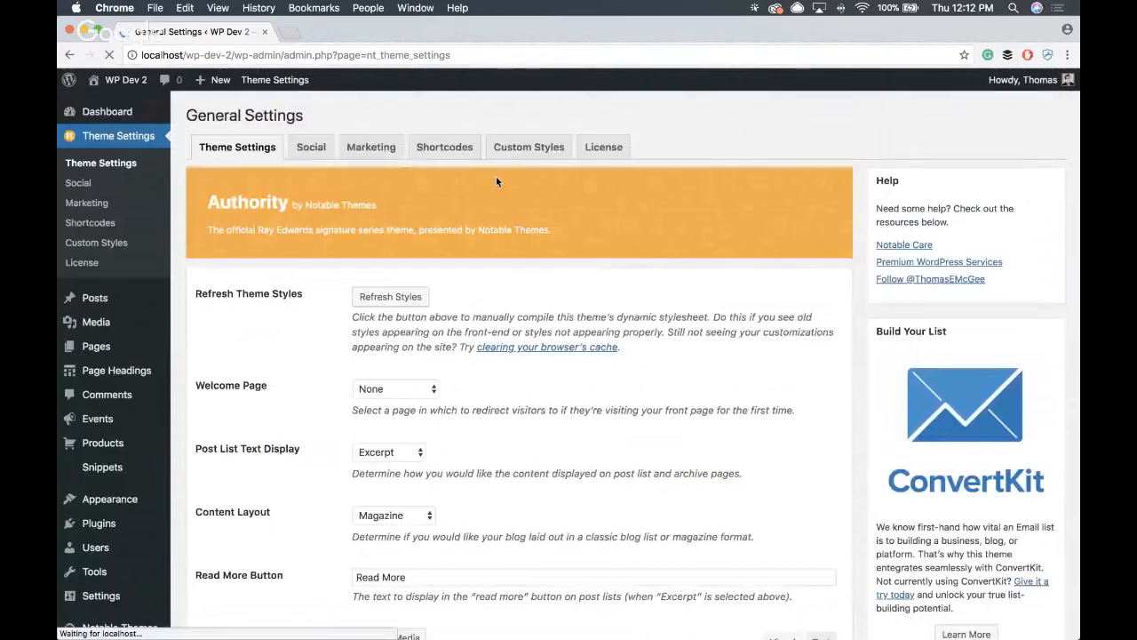
# - Examine the live homepage's featured post, category menu placement and post grid in the magazine layout
pyautogui.click(127, 80)
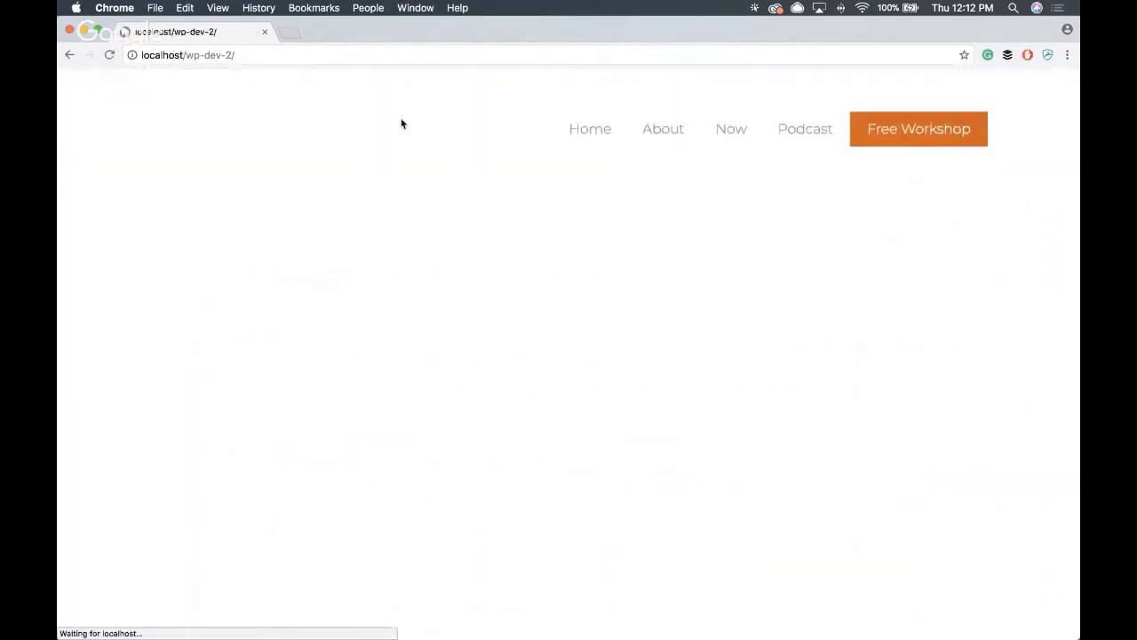
pyautogui.scroll(-7, 380, 147)
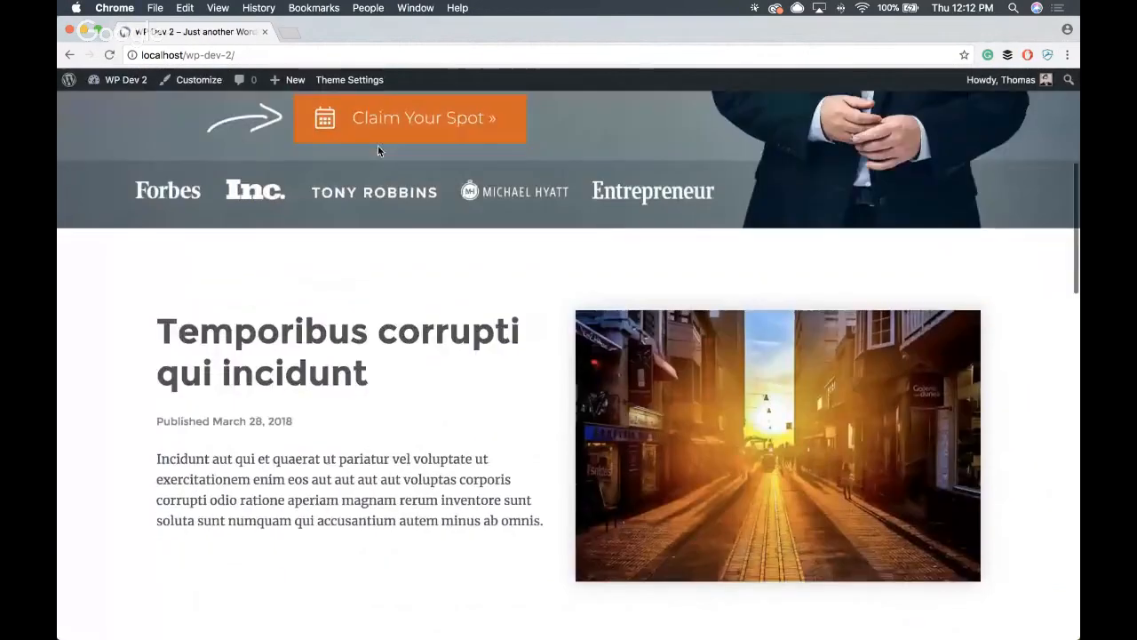
pyautogui.scroll(-10, 352, 162)
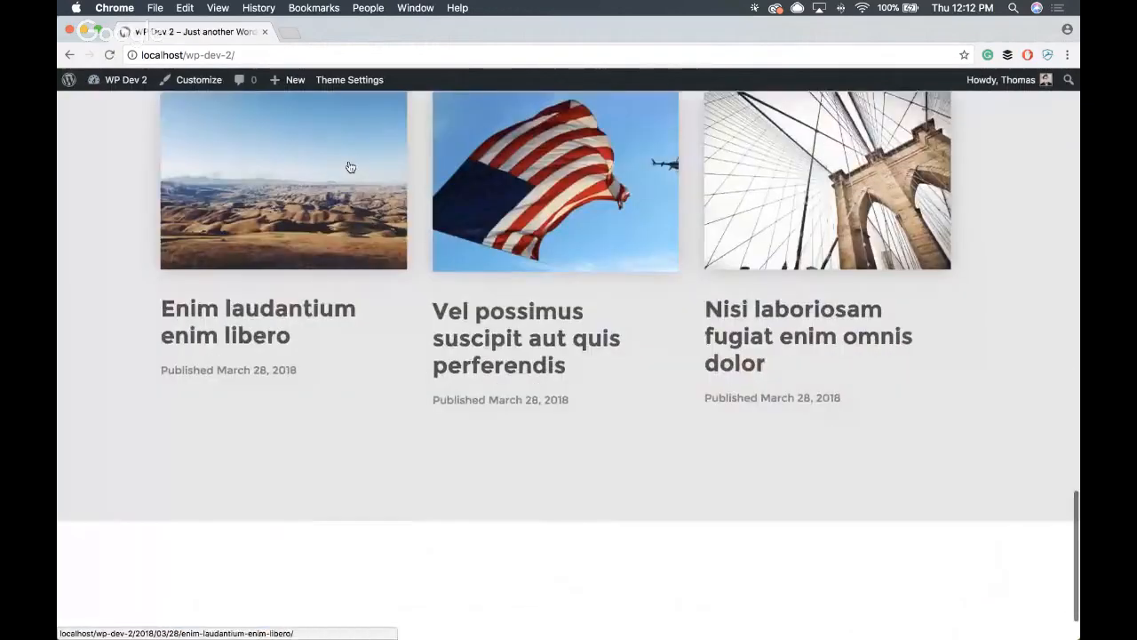
pyautogui.scroll(20, 350, 160)
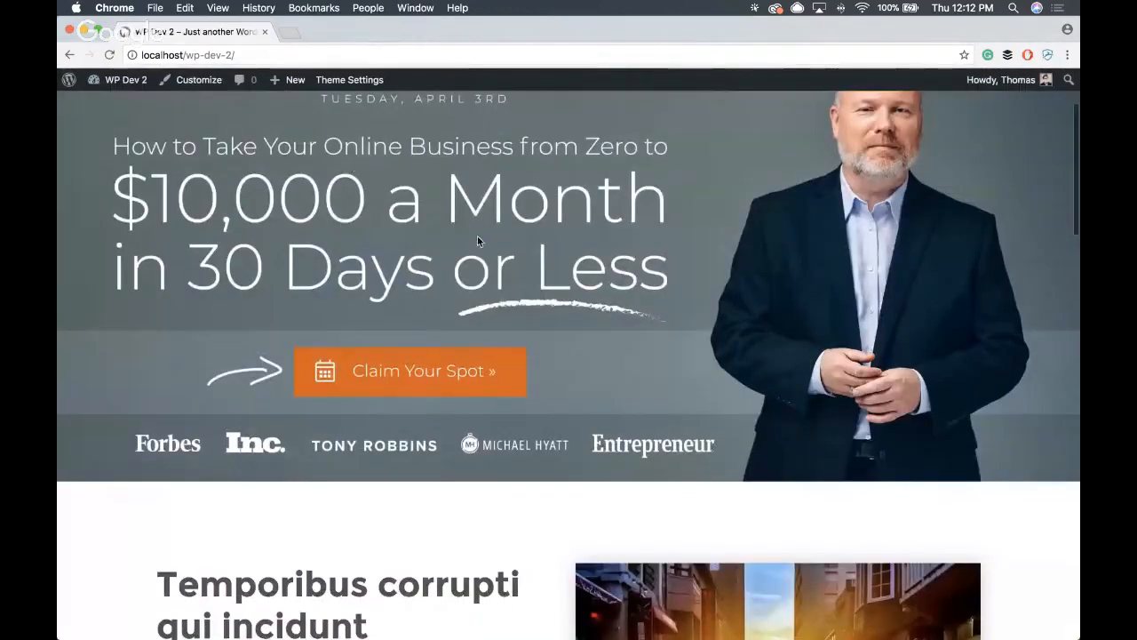
pyautogui.scroll(-5, 477, 235)
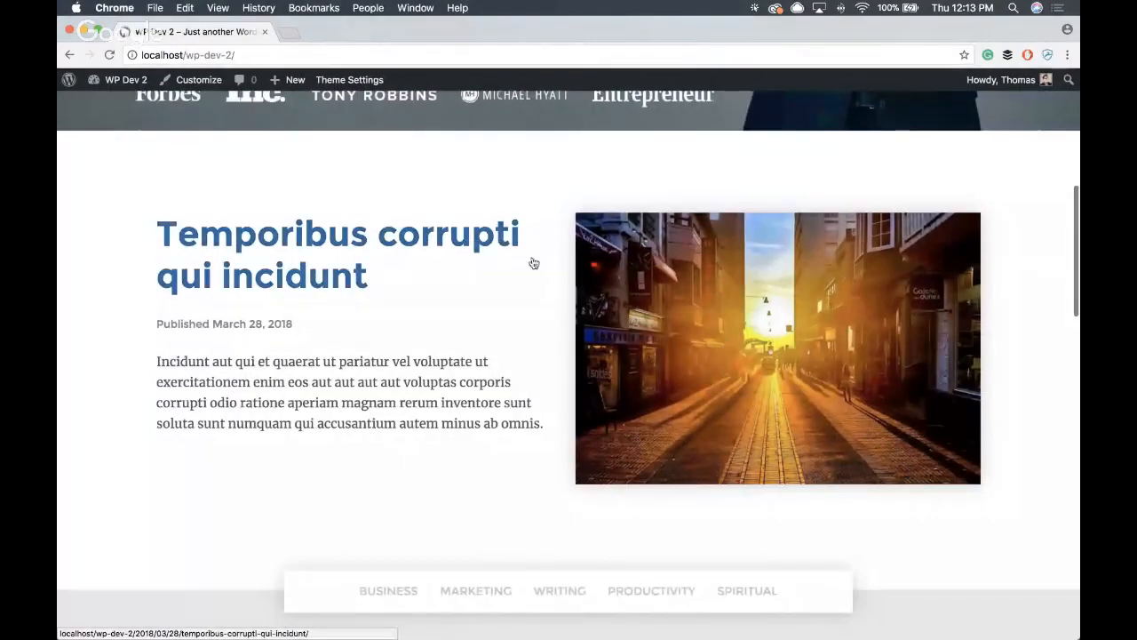
pyautogui.scroll(-5, 340, 274)
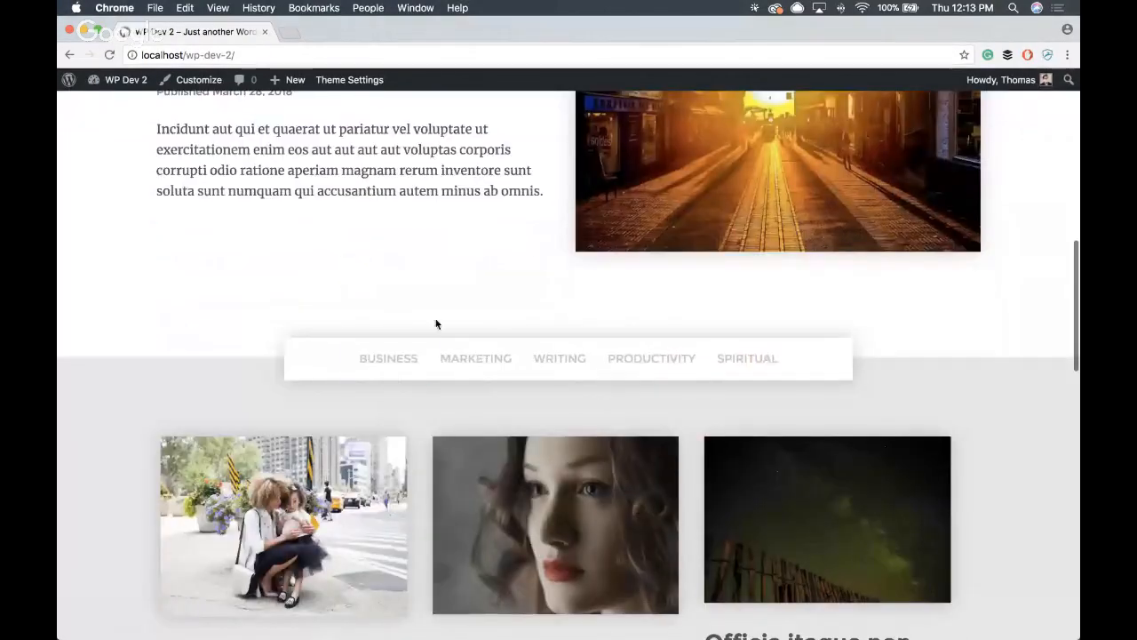
pyautogui.scroll(-10, 280, 368)
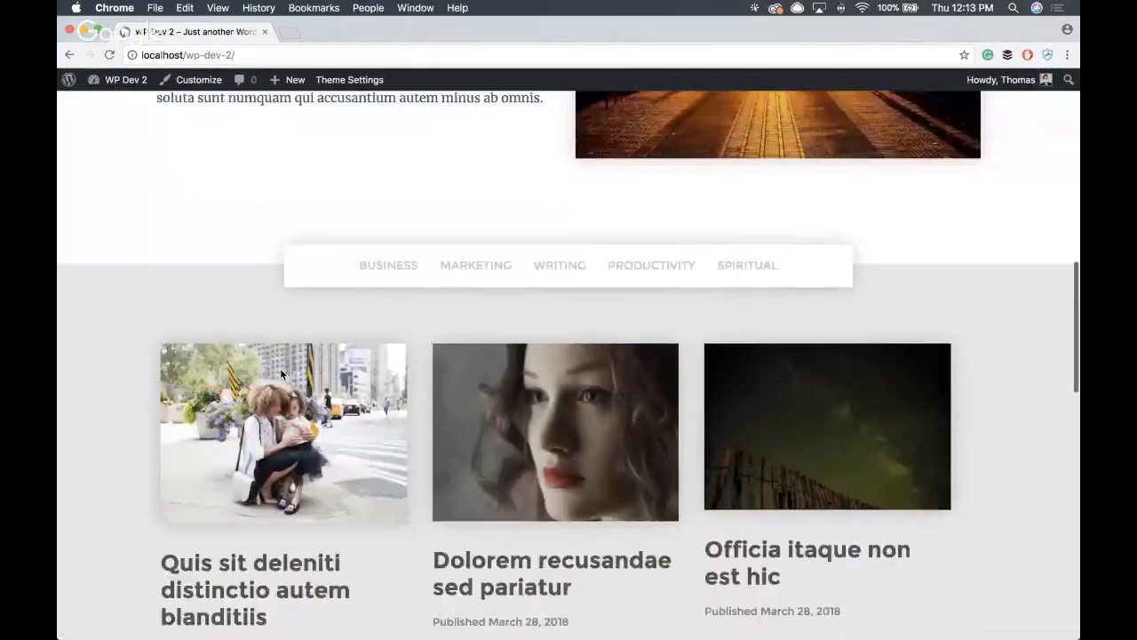
pyautogui.scroll(-10, 306, 351)
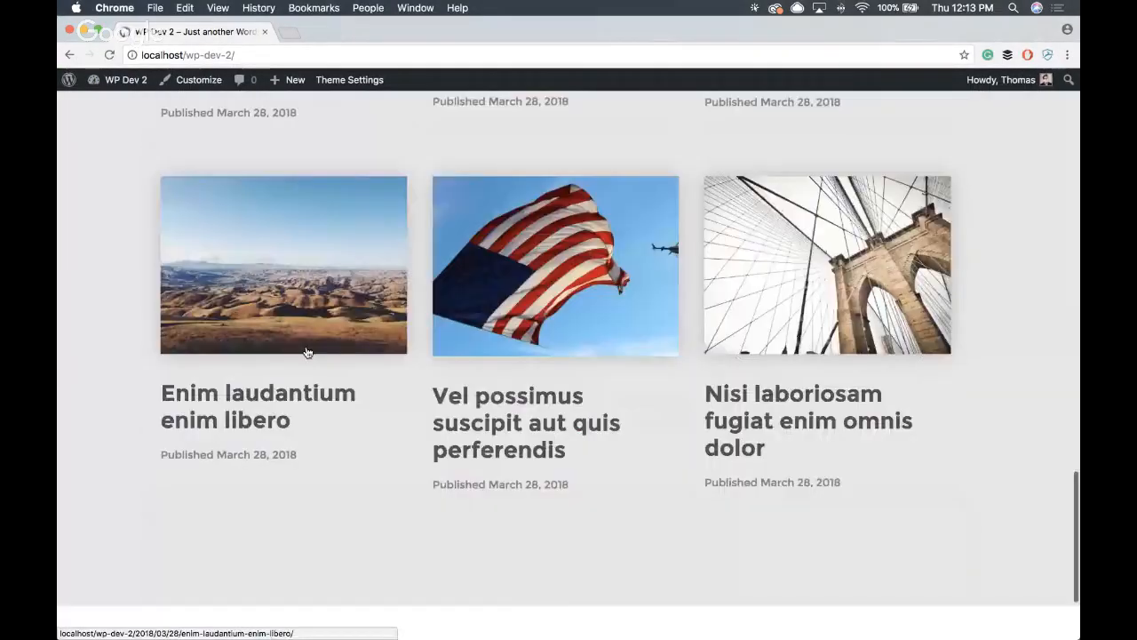
pyautogui.scroll(11, 306, 348)
pyautogui.scroll(15, 308, 352)
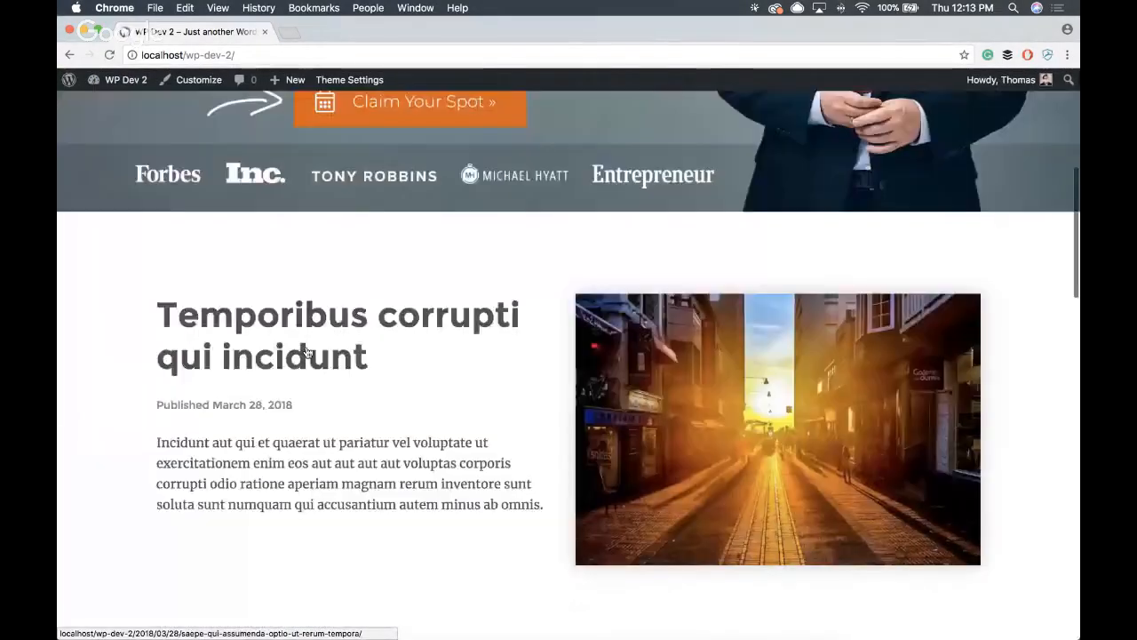
pyautogui.scroll(-3, 307, 352)
pyautogui.scroll(-20, 307, 353)
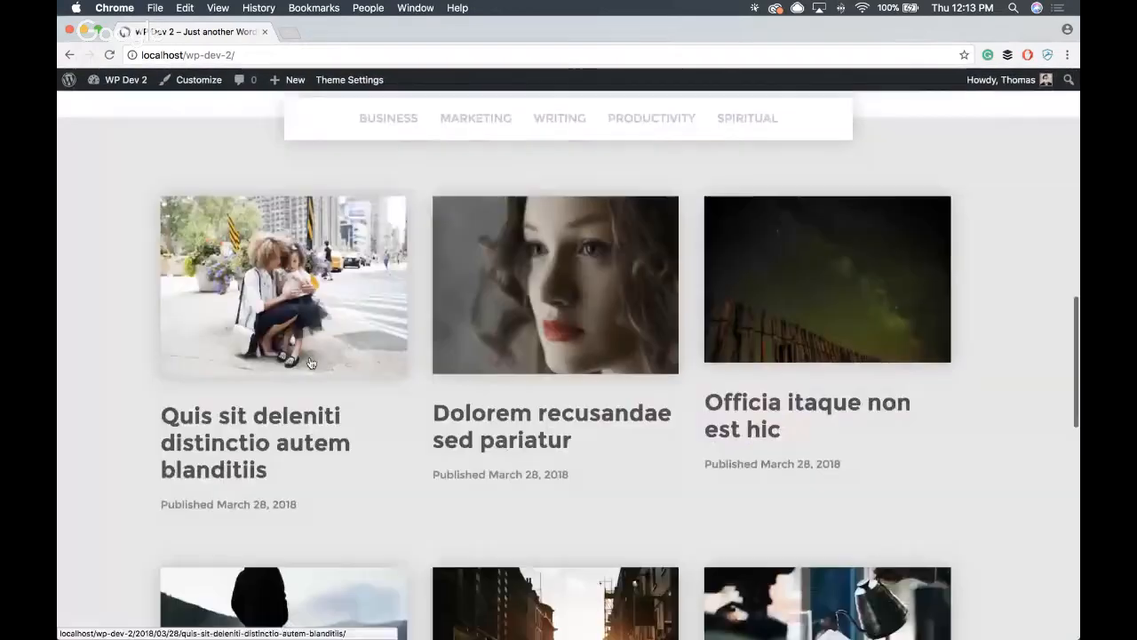
pyautogui.scroll(-8, 315, 373)
pyautogui.scroll(20, 325, 377)
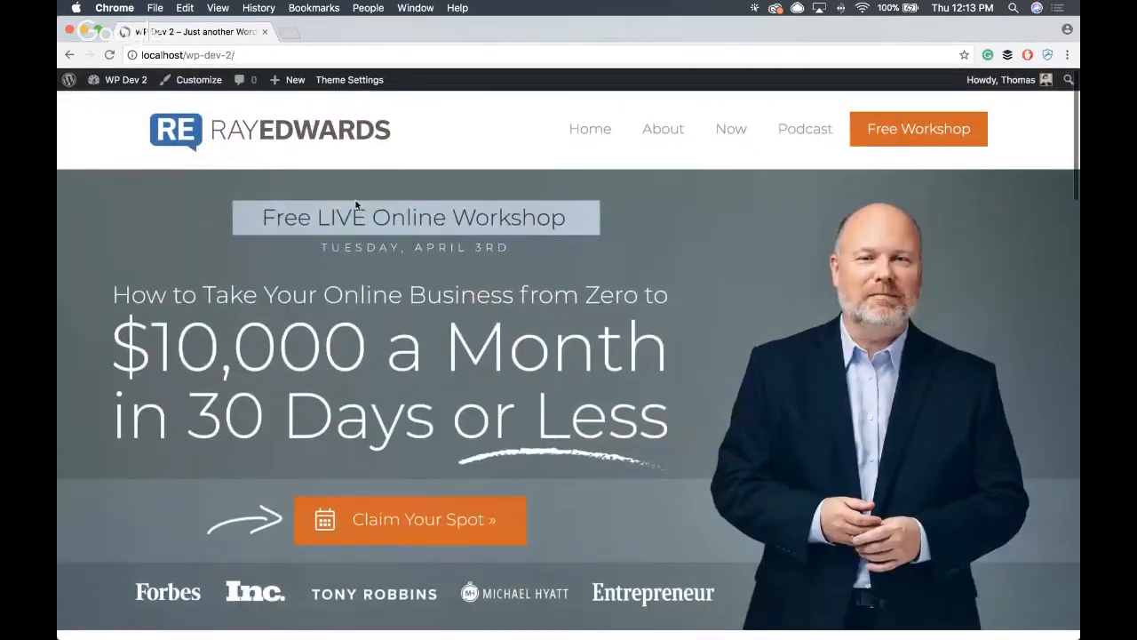
# - In the theme's Marketing settings, set the call-to-action heading to "Grow Your Business" and description to "Proven teaching. Inspired approach. Free Course."
pyautogui.click(360, 80)
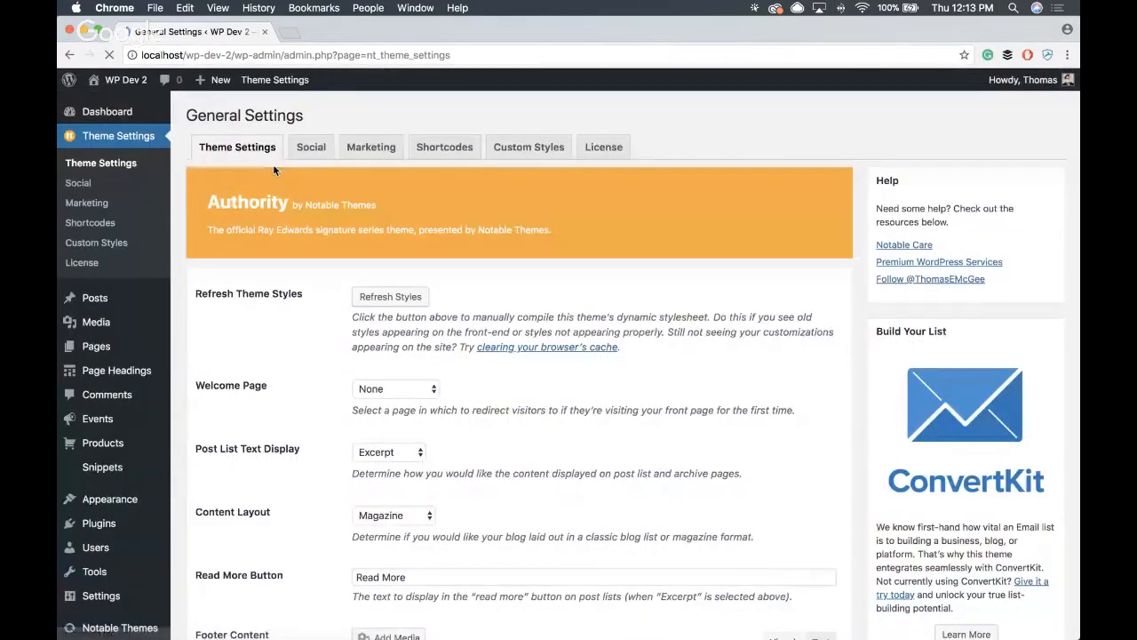
pyautogui.click(369, 147)
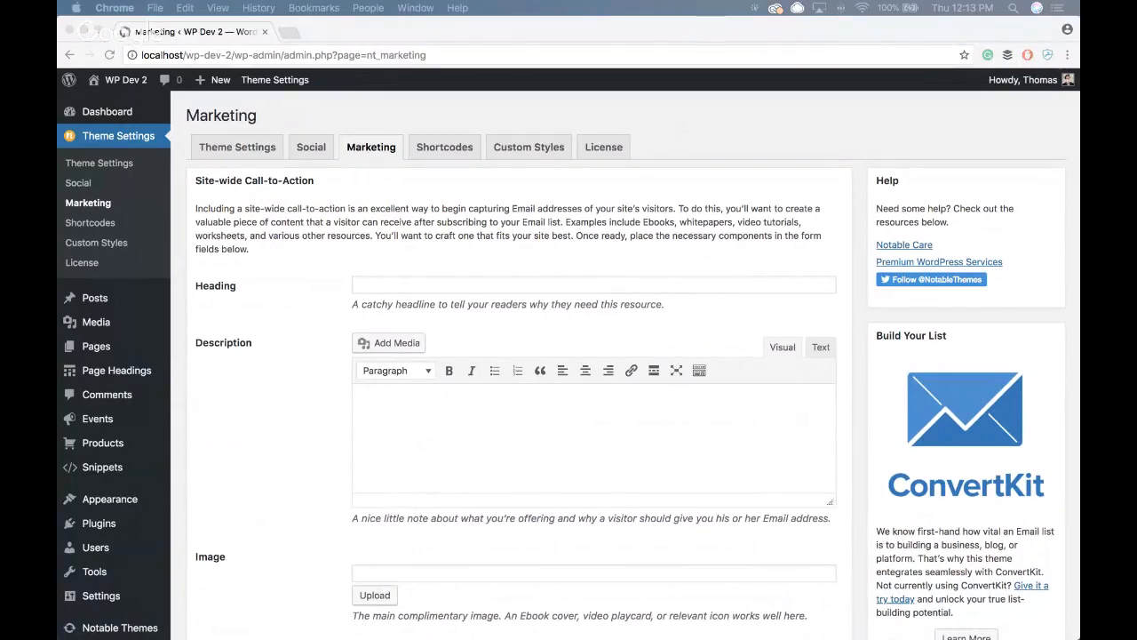
pyautogui.click(430, 285)
pyautogui.write('Grow Your Business')
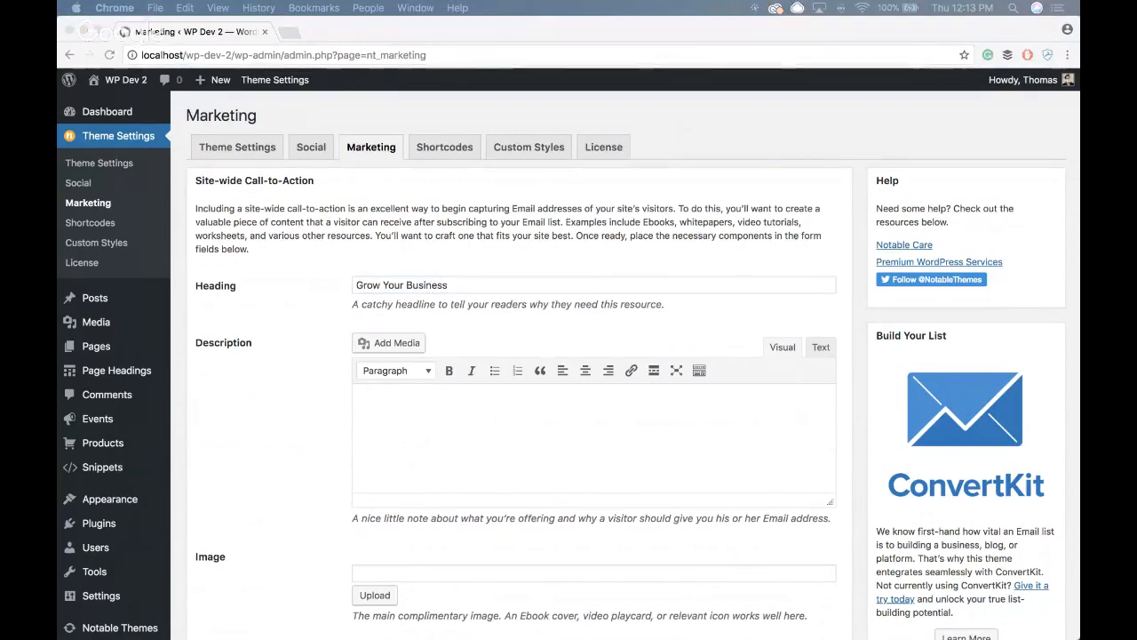
pyautogui.click(541, 428)
pyautogui.write('Proven teaching. Inspired approach. Free Course.')
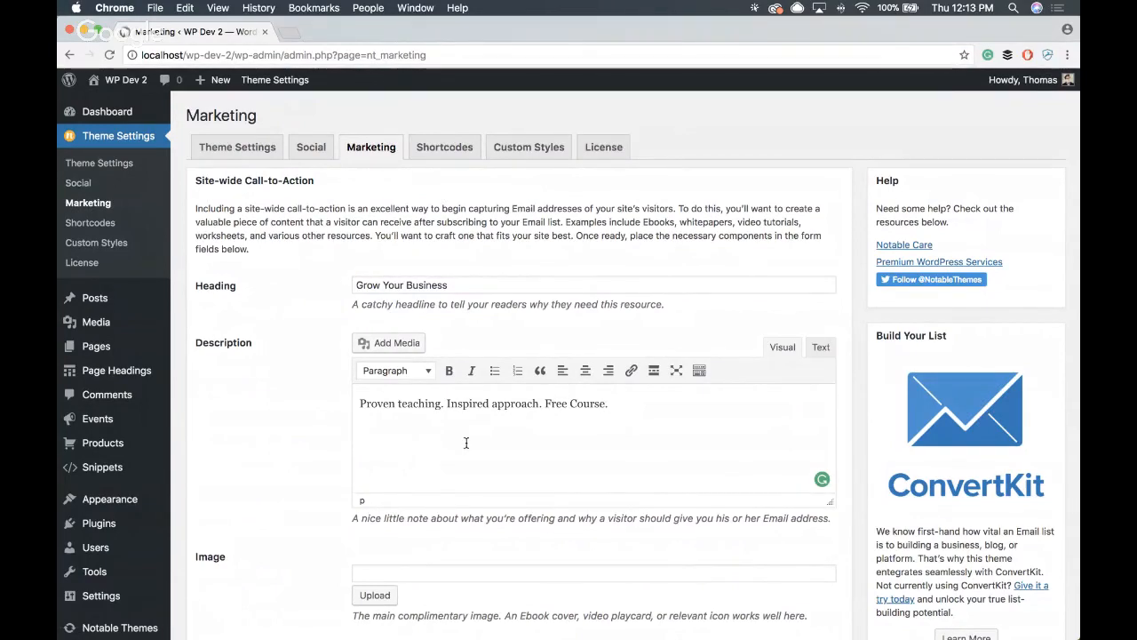
# - Set the call-to-action image to ray-edwards-course.png from the media library
pyautogui.scroll(-1, 465, 443)
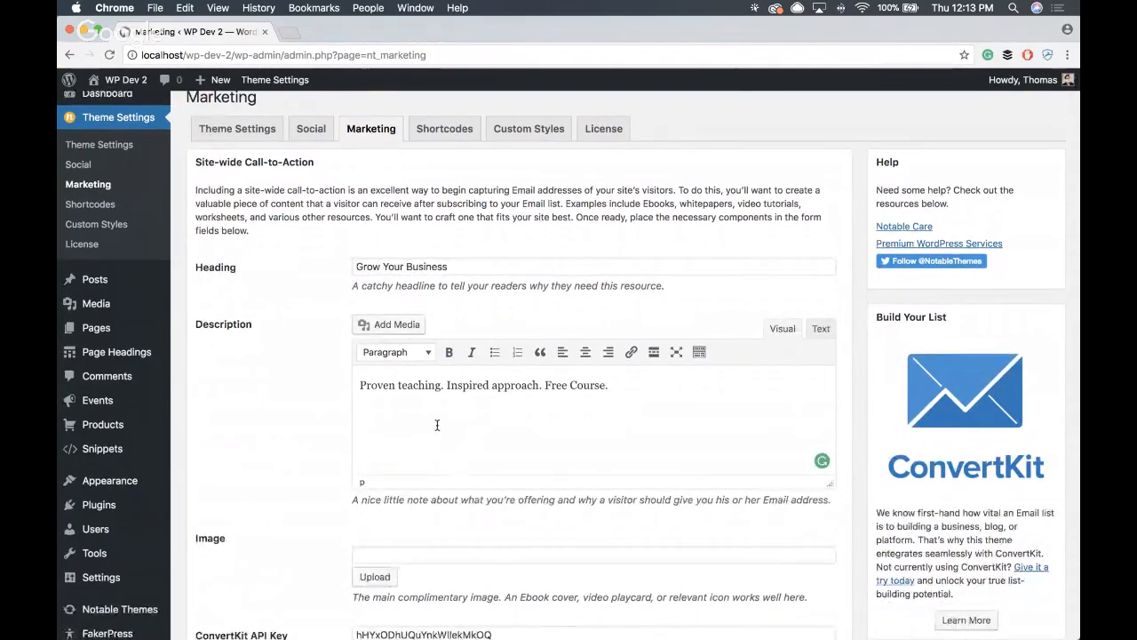
pyautogui.click(374, 578)
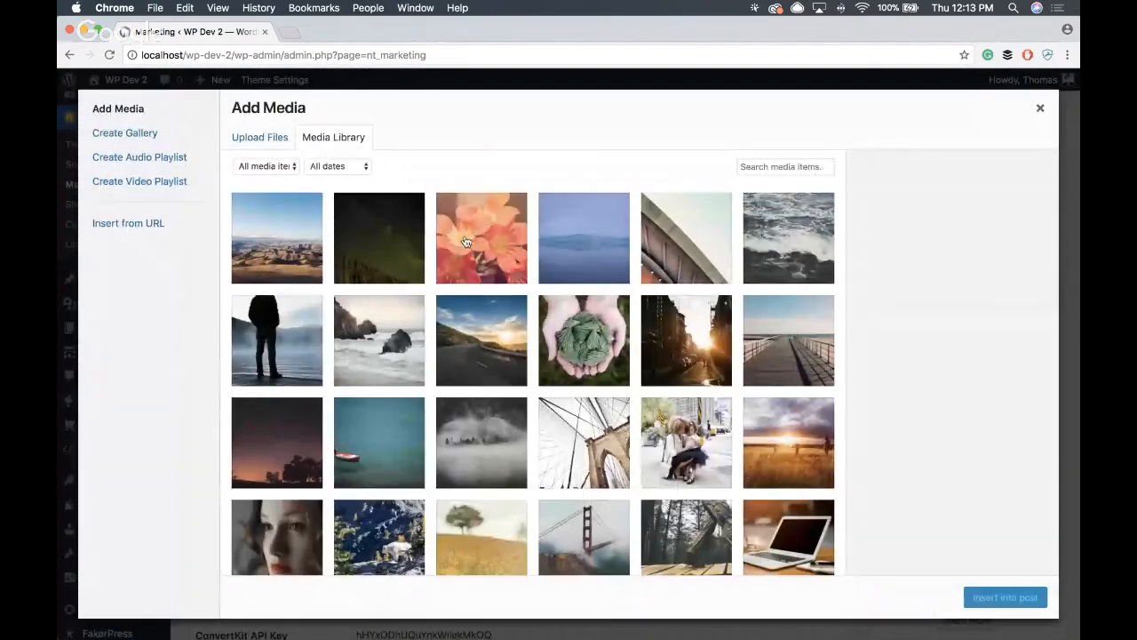
pyautogui.scroll(-10, 733, 414)
pyautogui.click(756, 417)
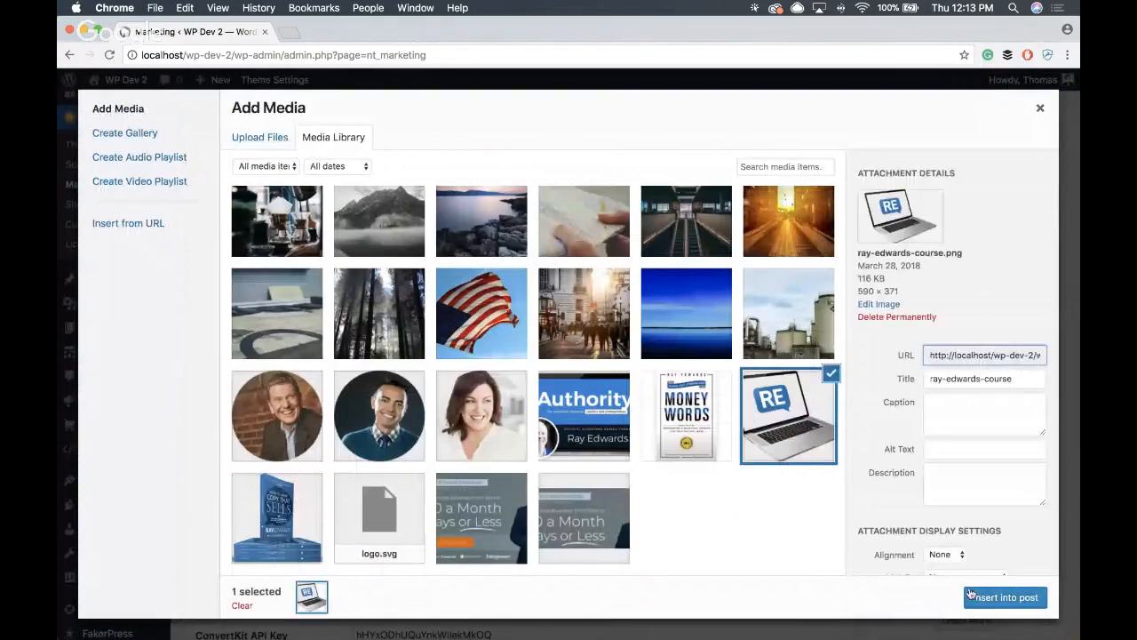
pyautogui.click(968, 593)
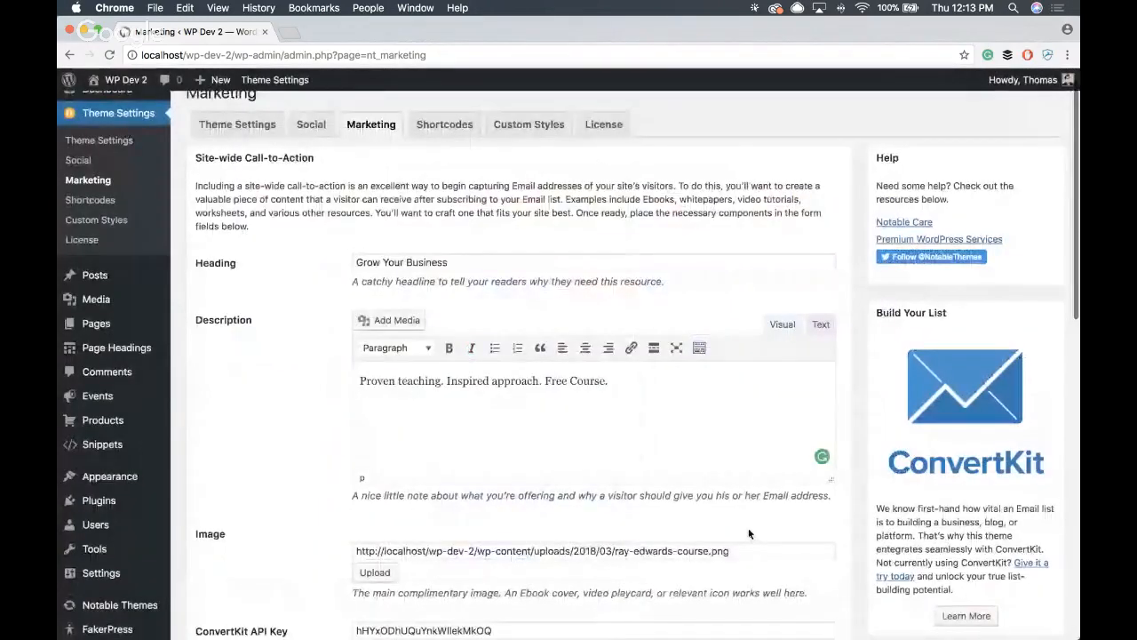
# - Choose "Free Training Workshop (Authority Launch)" as the call-to-action's ConvertKit form and save the marketing settings
pyautogui.scroll(-10, 622, 412)
pyautogui.scroll(2, 622, 411)
pyautogui.scroll(-1, 626, 418)
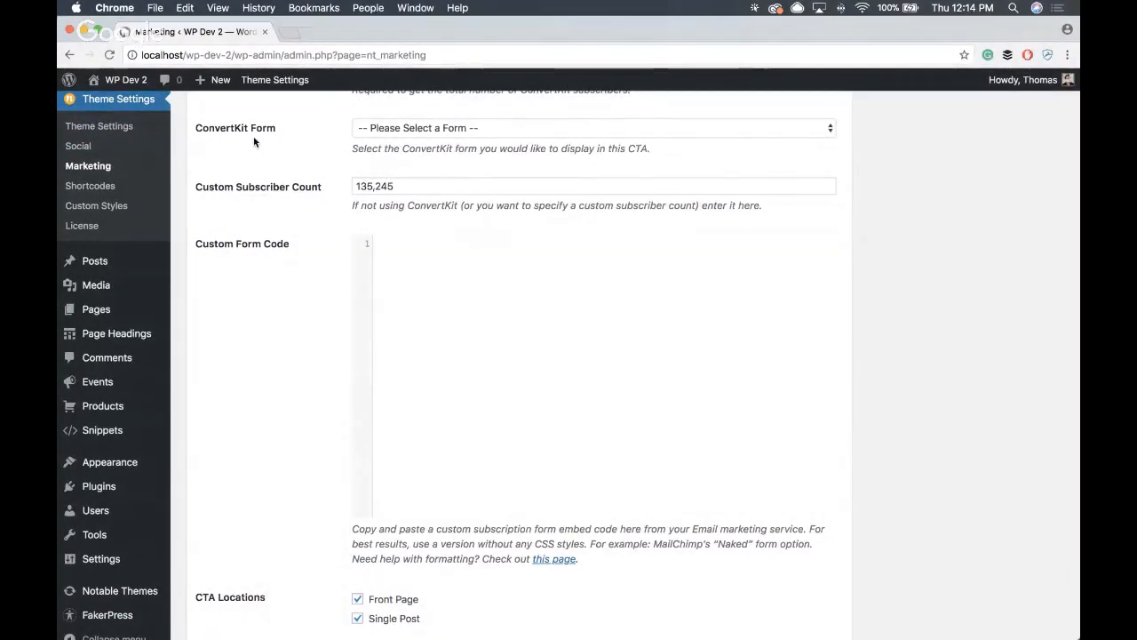
pyautogui.click(540, 127)
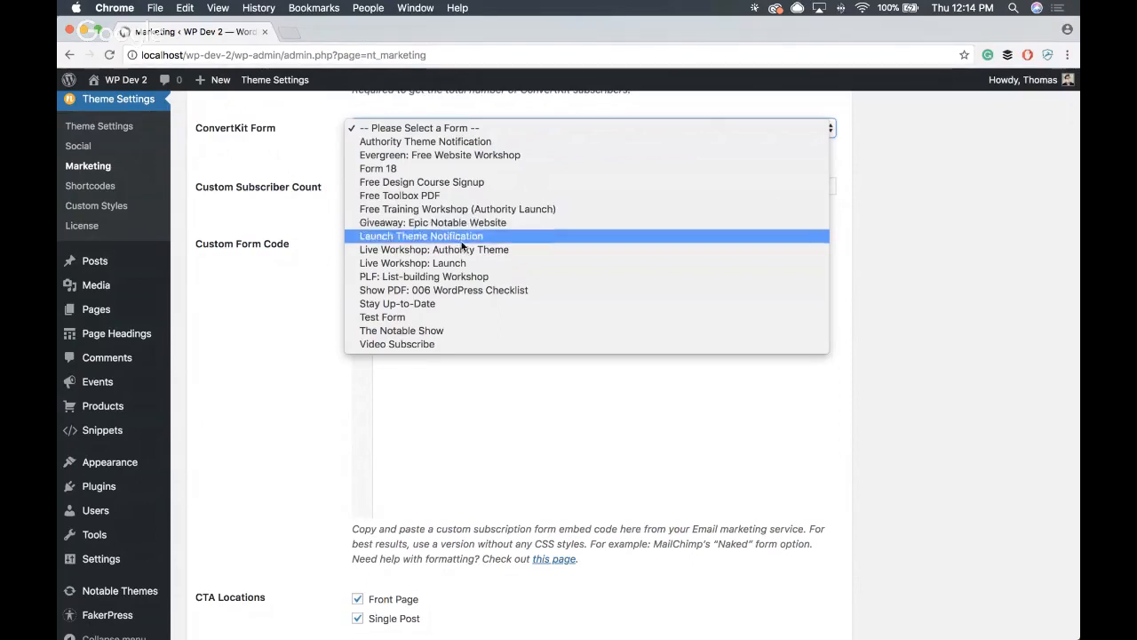
pyautogui.click(458, 209)
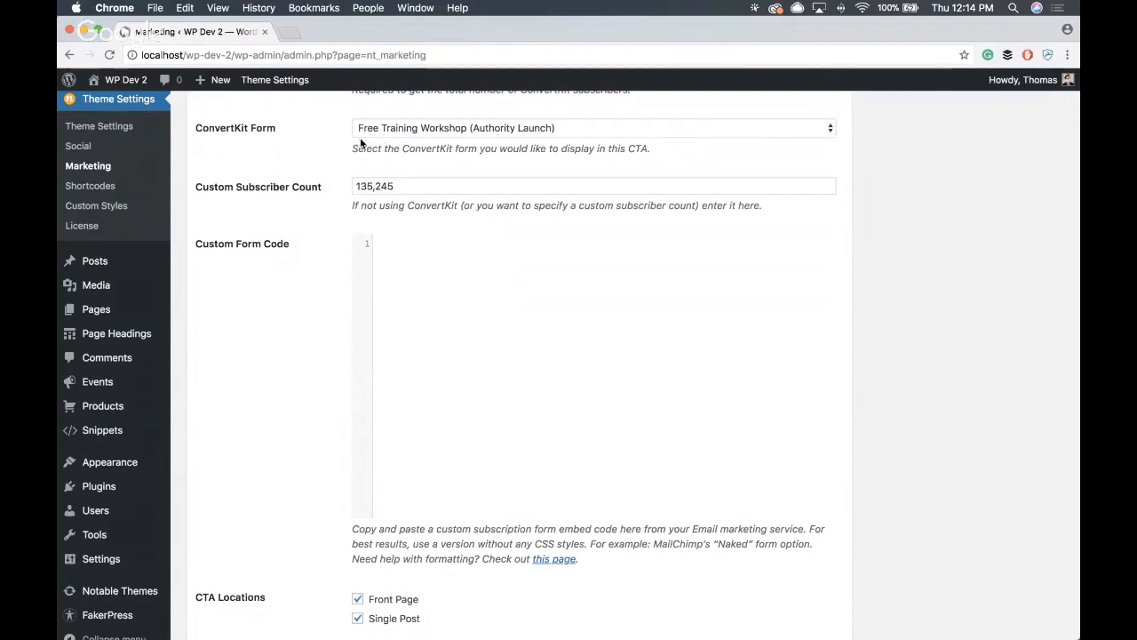
pyautogui.scroll(-3, 910, 212)
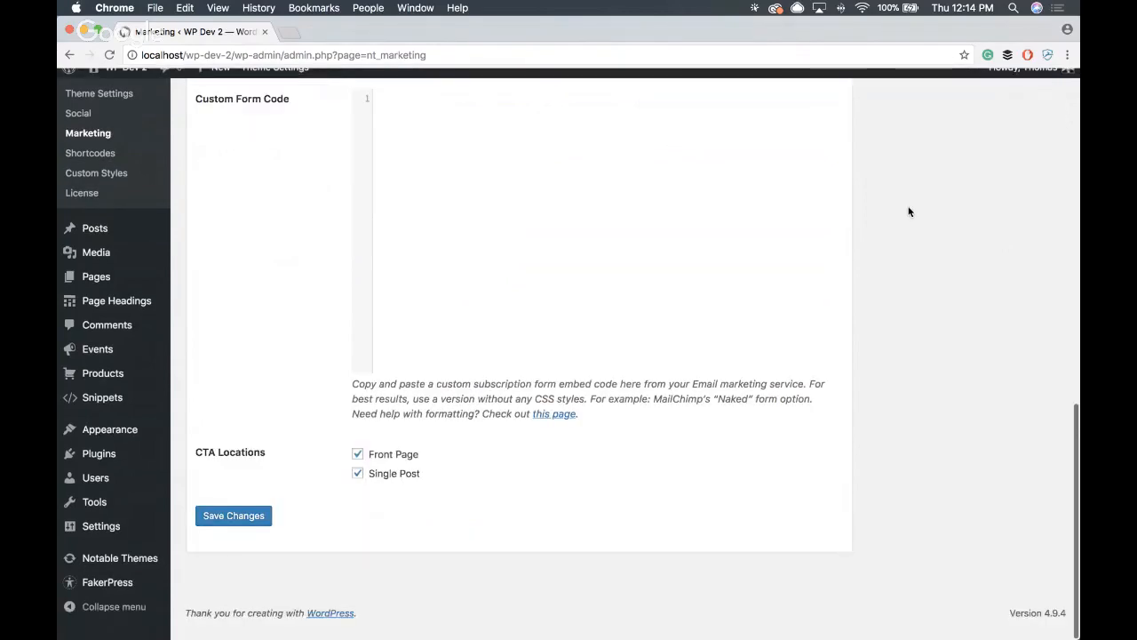
pyautogui.click(233, 528)
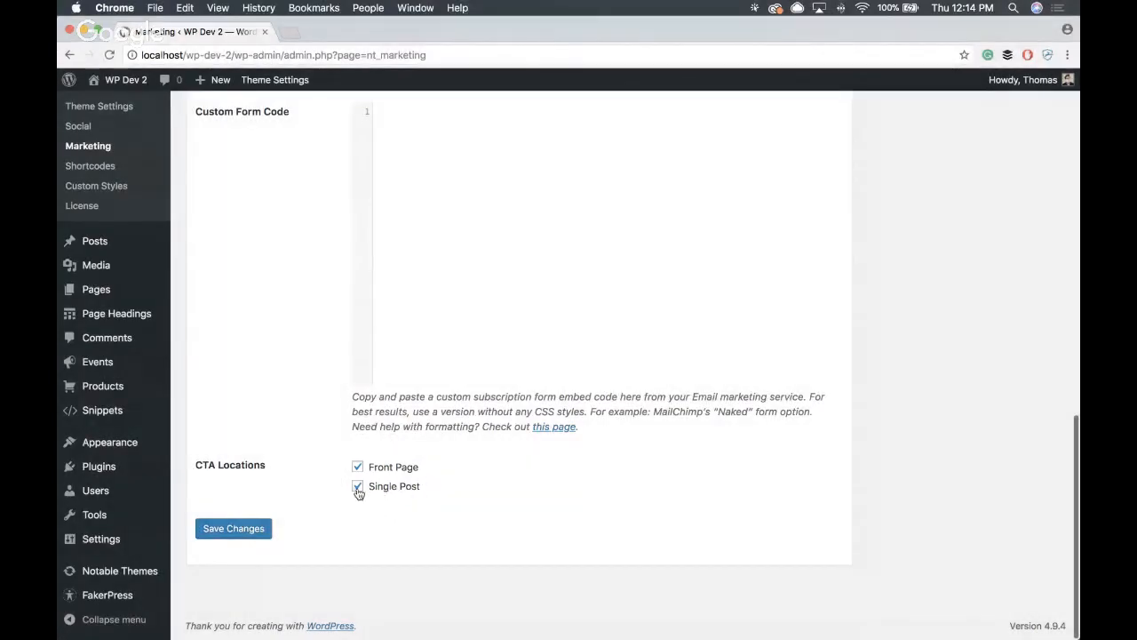
# - Open the live homepage and examine the call-to-action's image, text and signup form between the hero banner and featured post
pyautogui.click(129, 81)
pyautogui.scroll(-10, 386, 198)
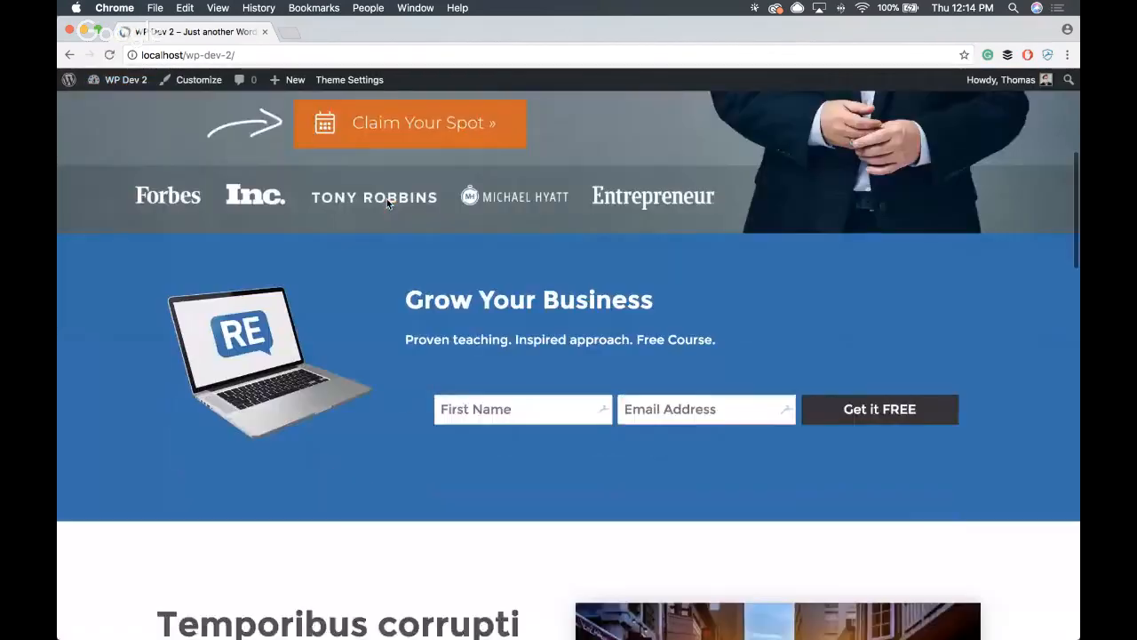
pyautogui.scroll(1, 341, 199)
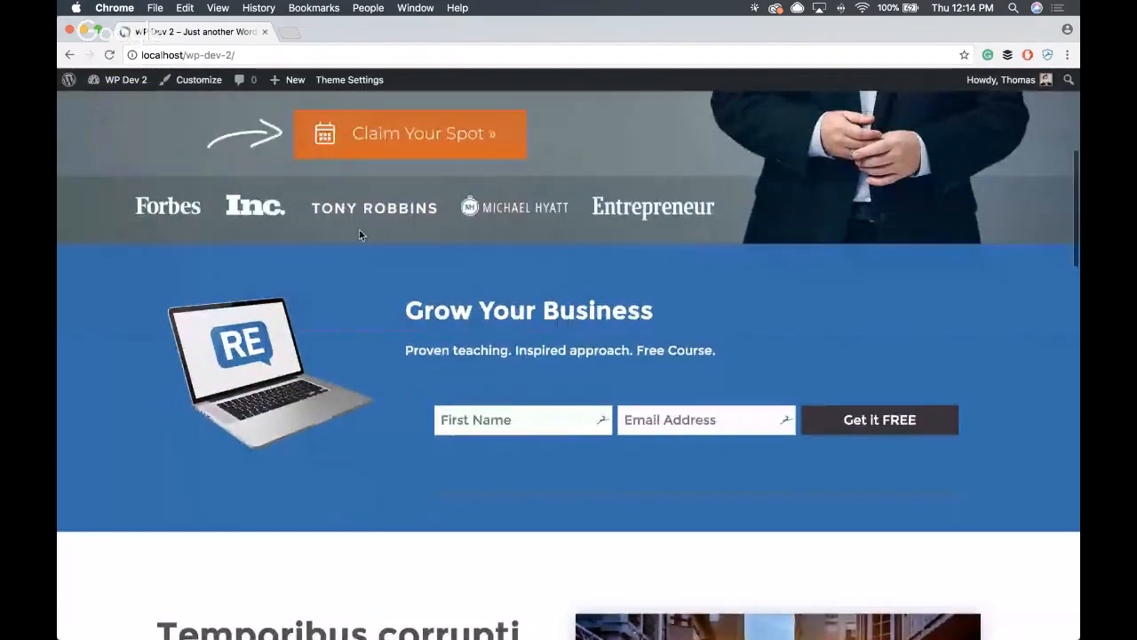
pyautogui.press('F1')
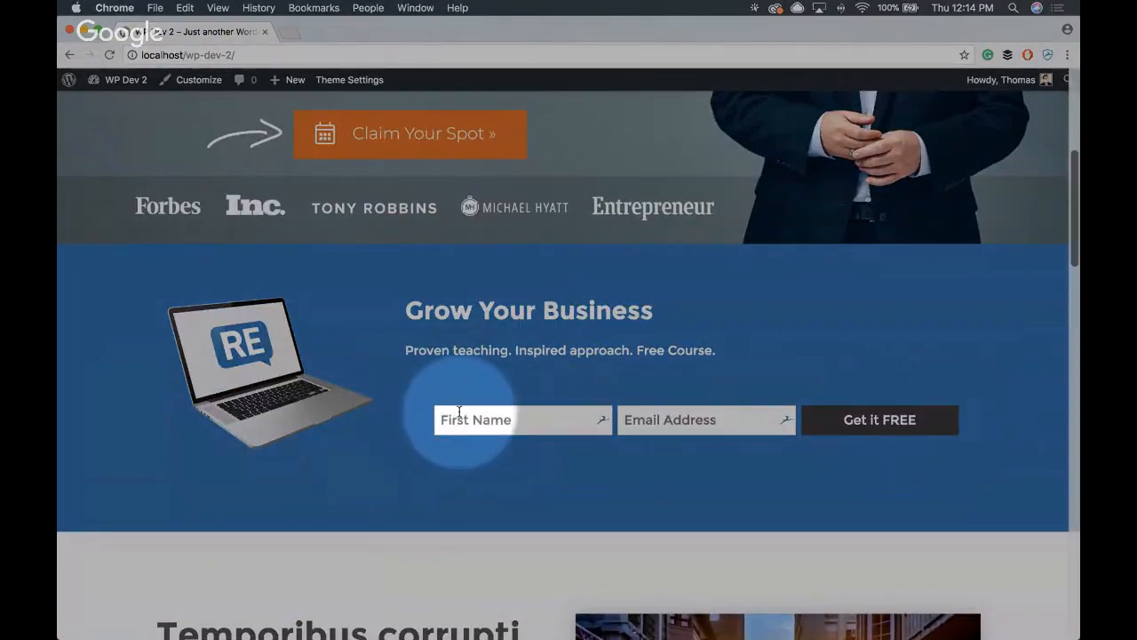
pyautogui.press('F1')
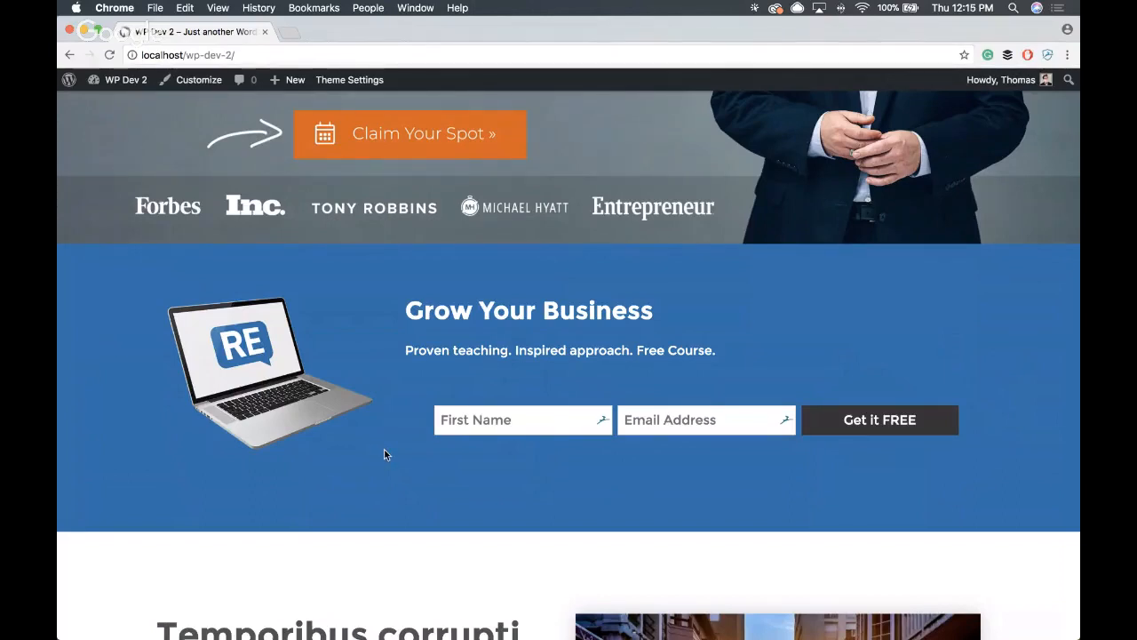
pyautogui.scroll(3, 903, 330)
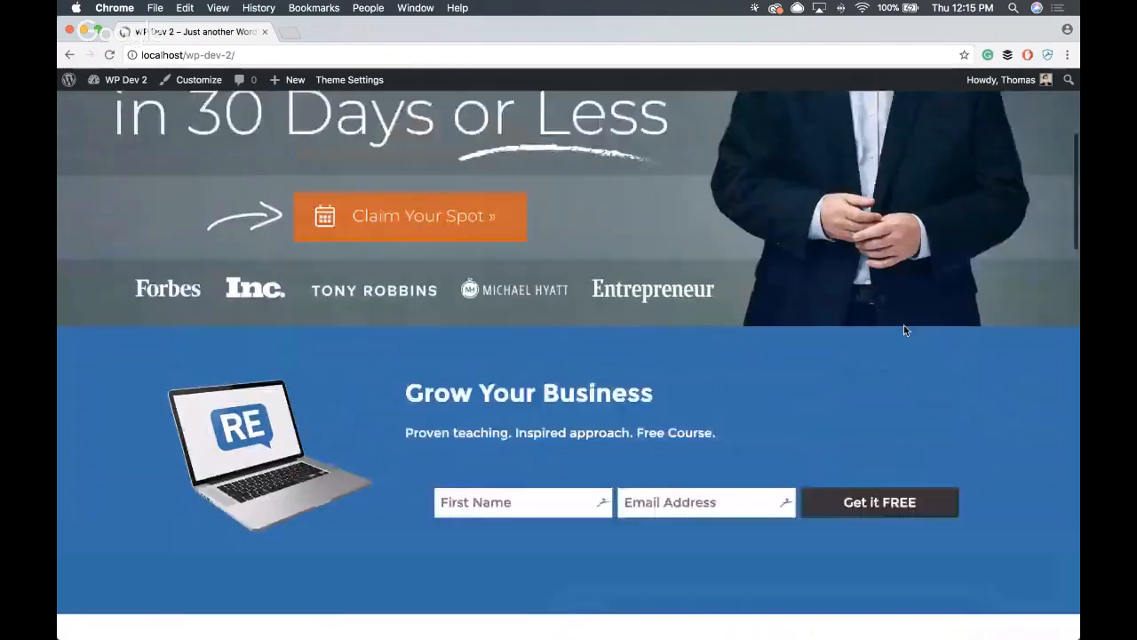
pyautogui.scroll(-5, 897, 336)
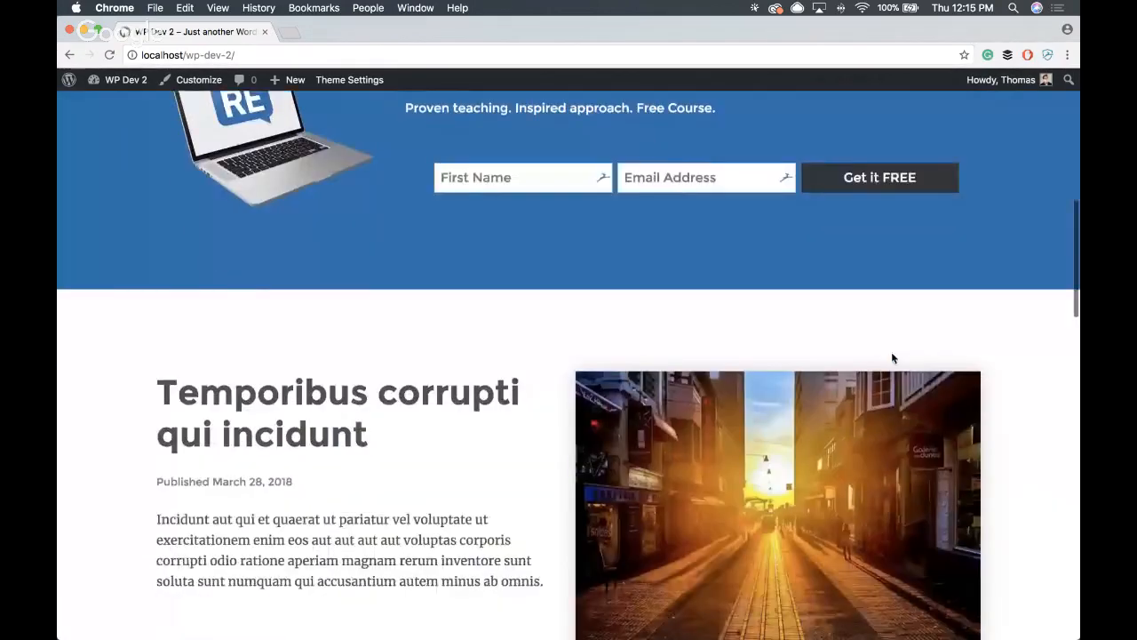
pyautogui.scroll(6, 888, 360)
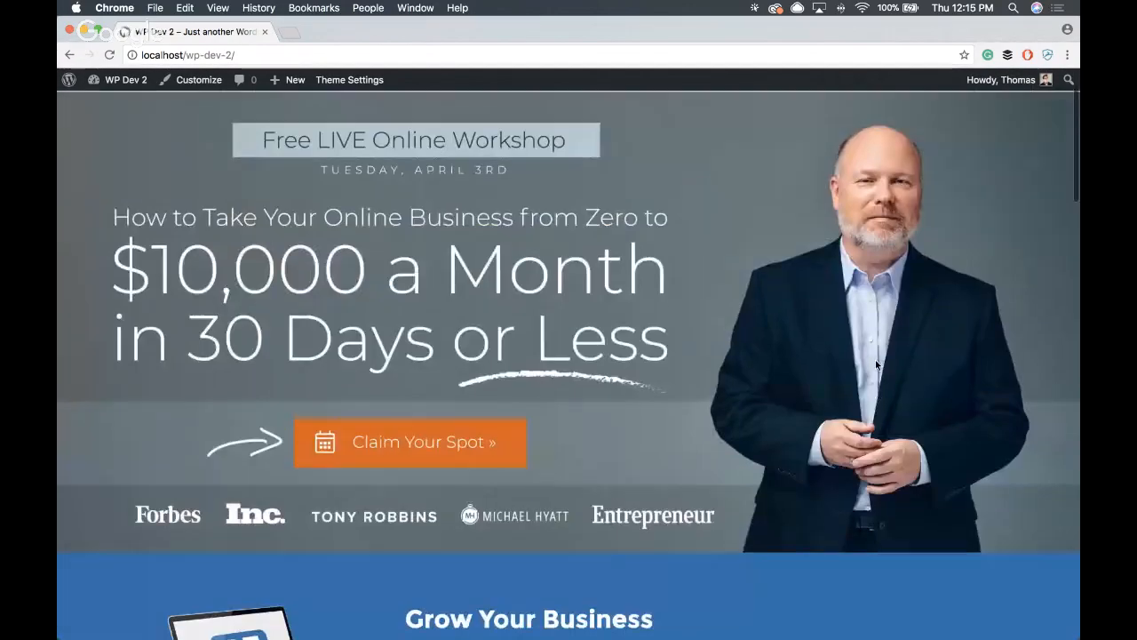
pyautogui.scroll(-3, 888, 373)
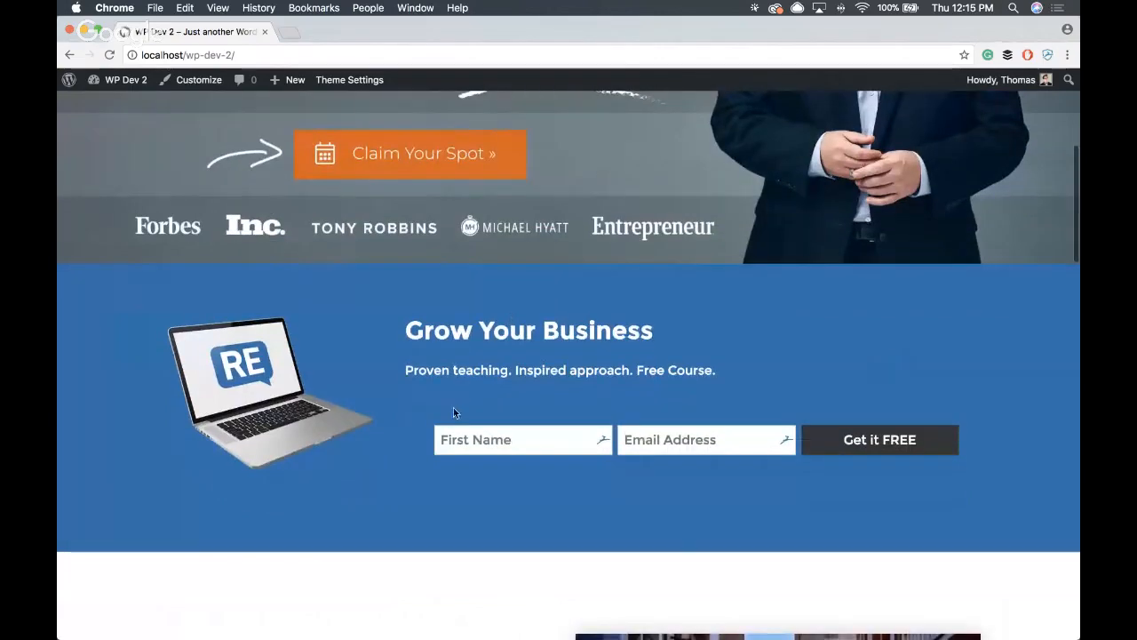
pyautogui.scroll(-3, 673, 491)
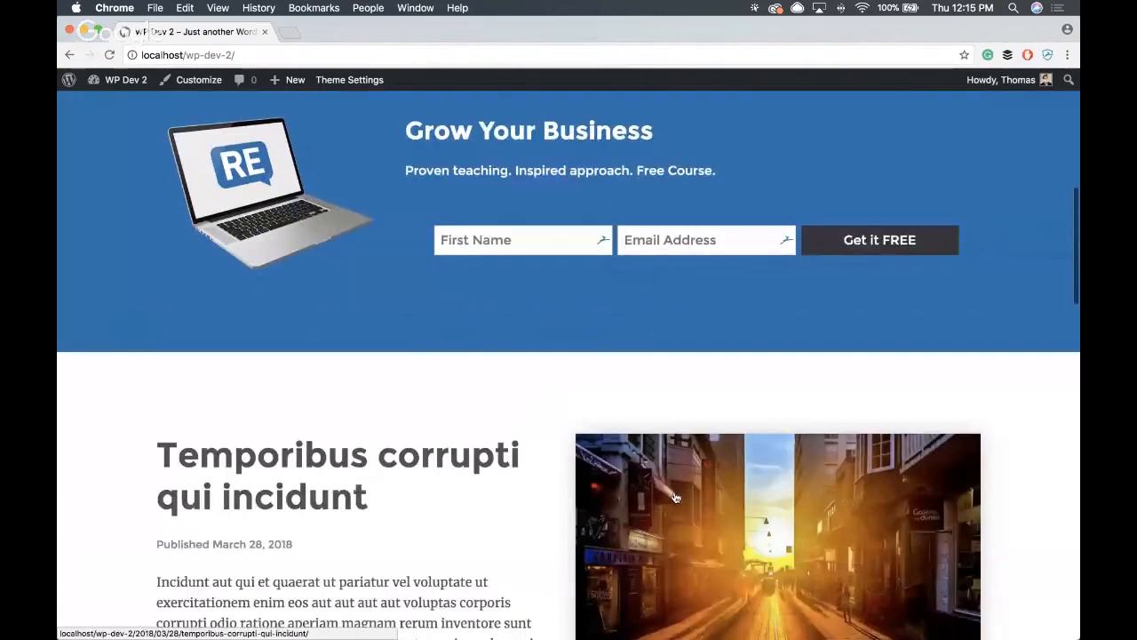
# - Examine the homepage's header navigation, Free Workshop button and hero banner together with the call-to-action below
pyautogui.scroll(2, 674, 491)
pyautogui.scroll(5, 307, 258)
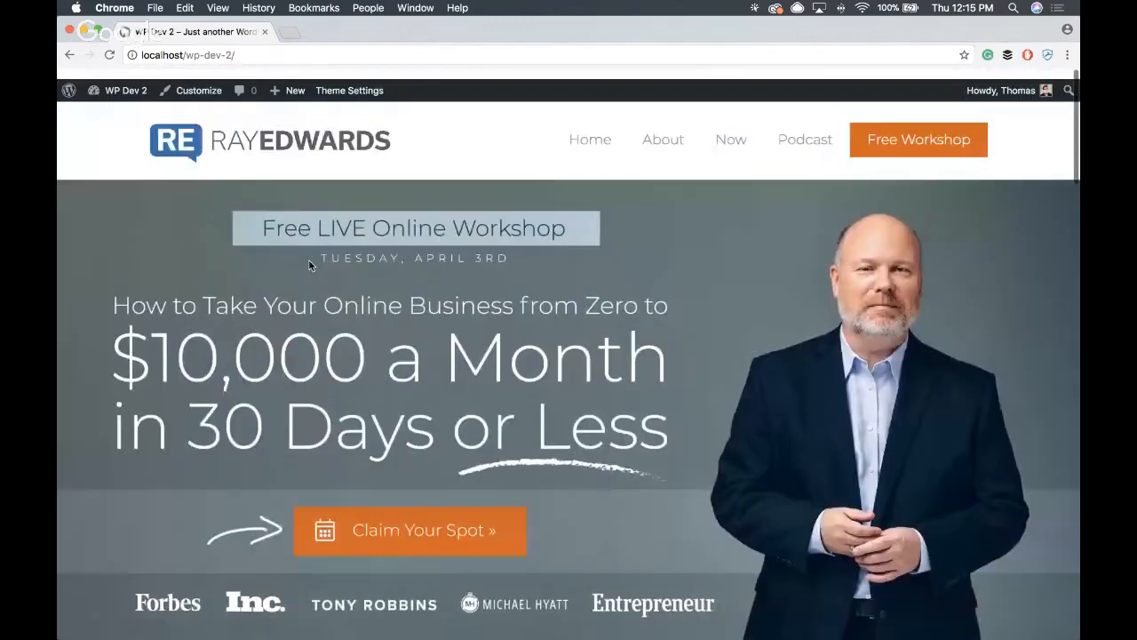
pyautogui.scroll(-15, 422, 180)
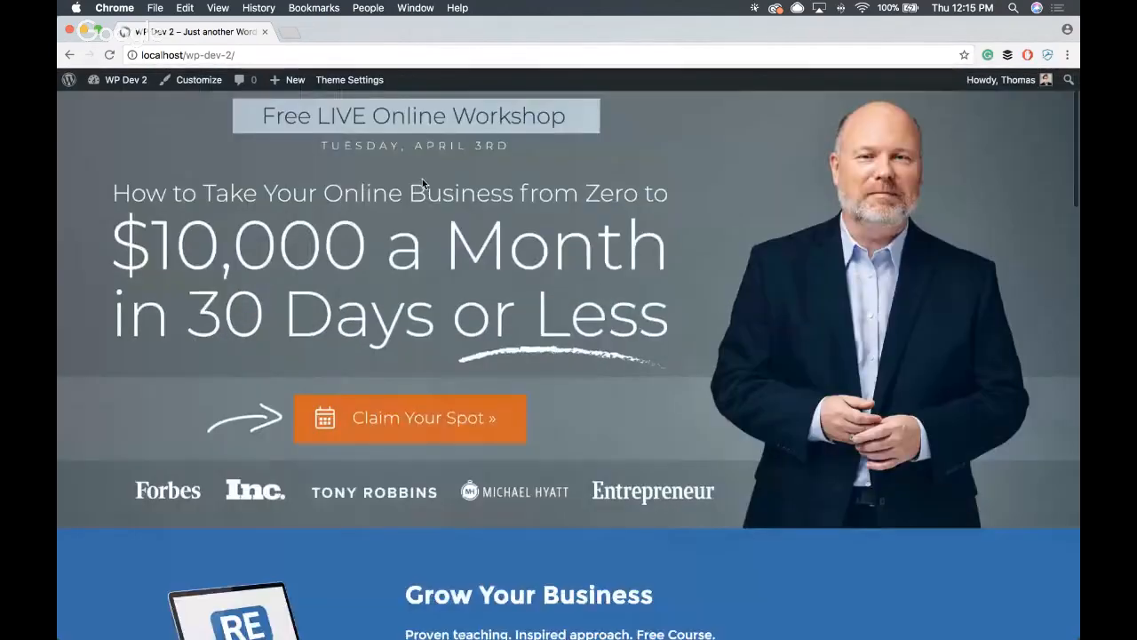
pyautogui.scroll(15, 419, 188)
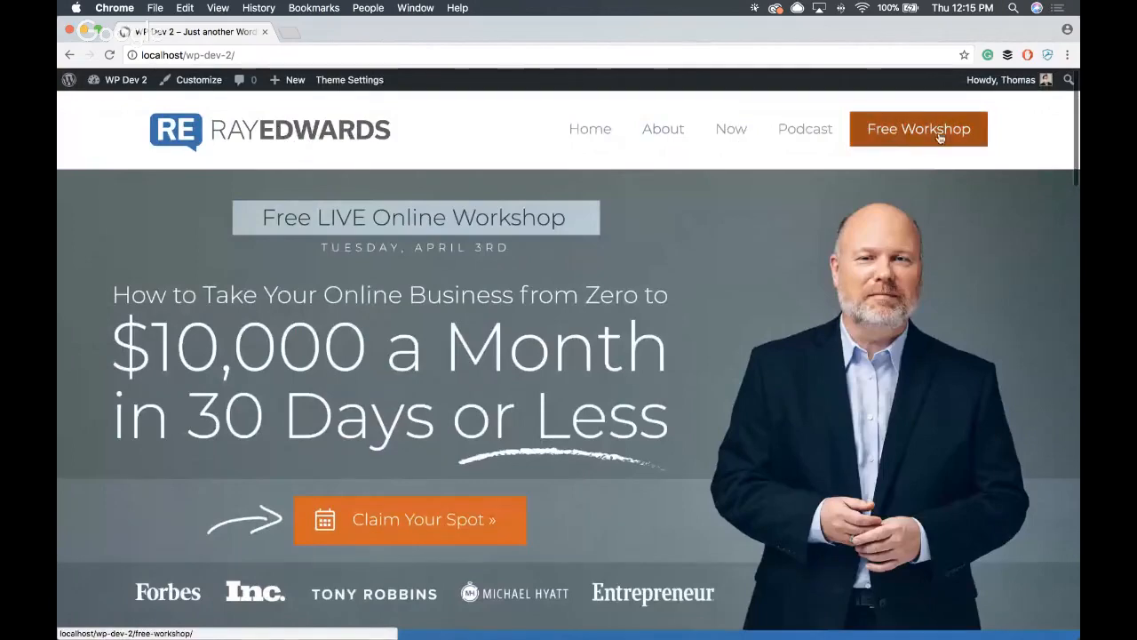
pyautogui.scroll(-3, 957, 130)
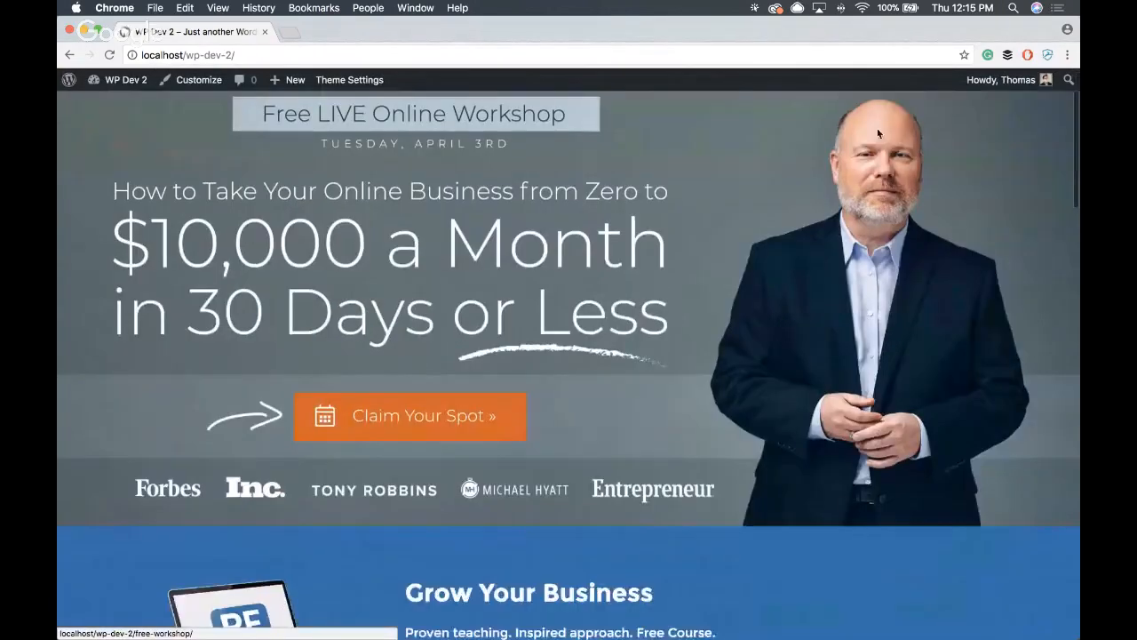
pyautogui.scroll(3, 873, 132)
pyautogui.scroll(-3, 568, 228)
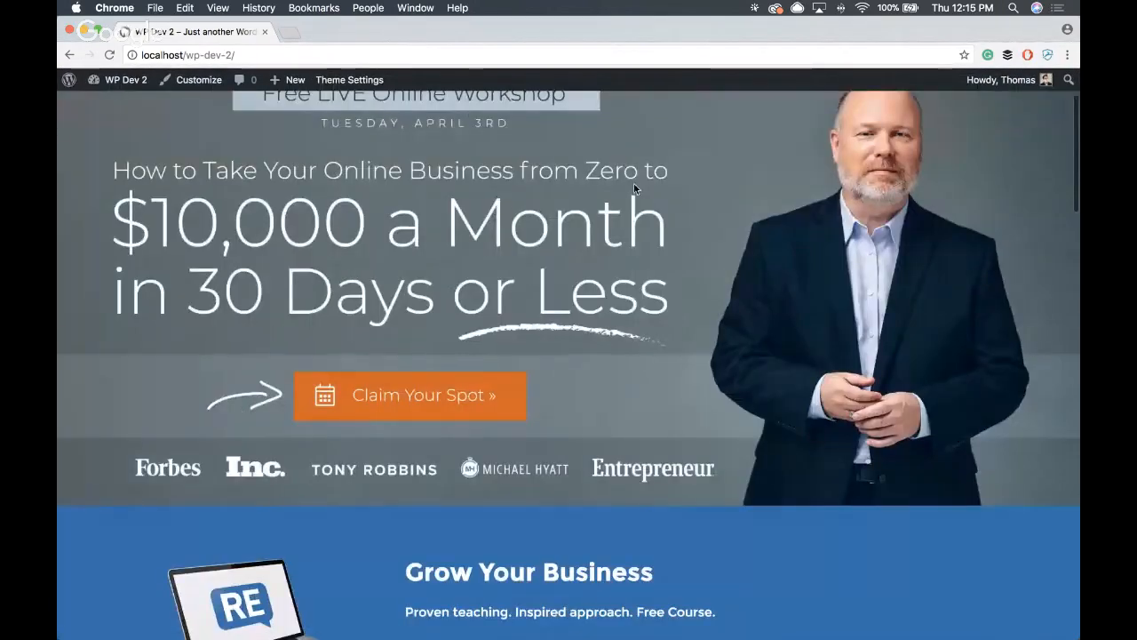
pyautogui.scroll(2, 530, 195)
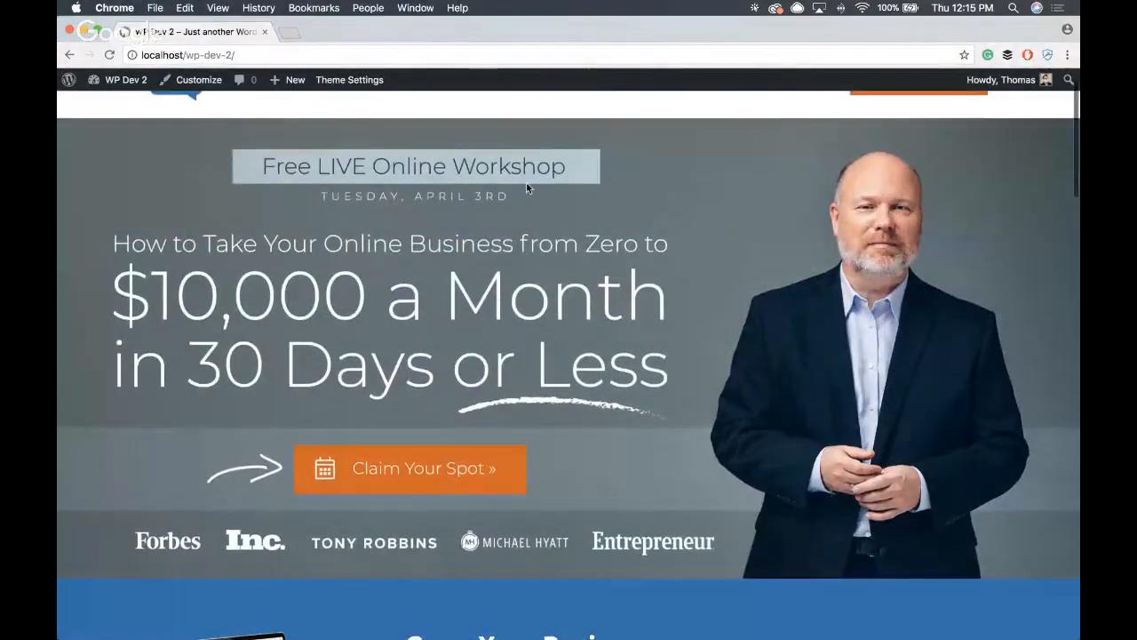
# - Open the featured post "Temporibus corrupti qui incidunt" and examine its layout and the call-to-action below the content
pyautogui.scroll(-5, 528, 186)
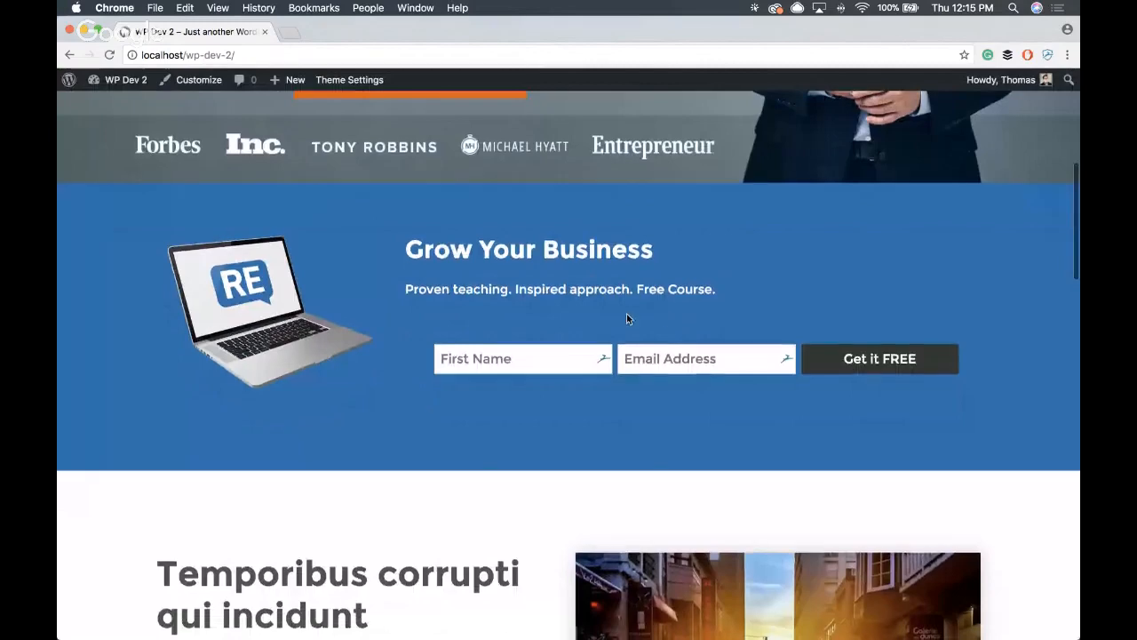
pyautogui.scroll(-5, 626, 314)
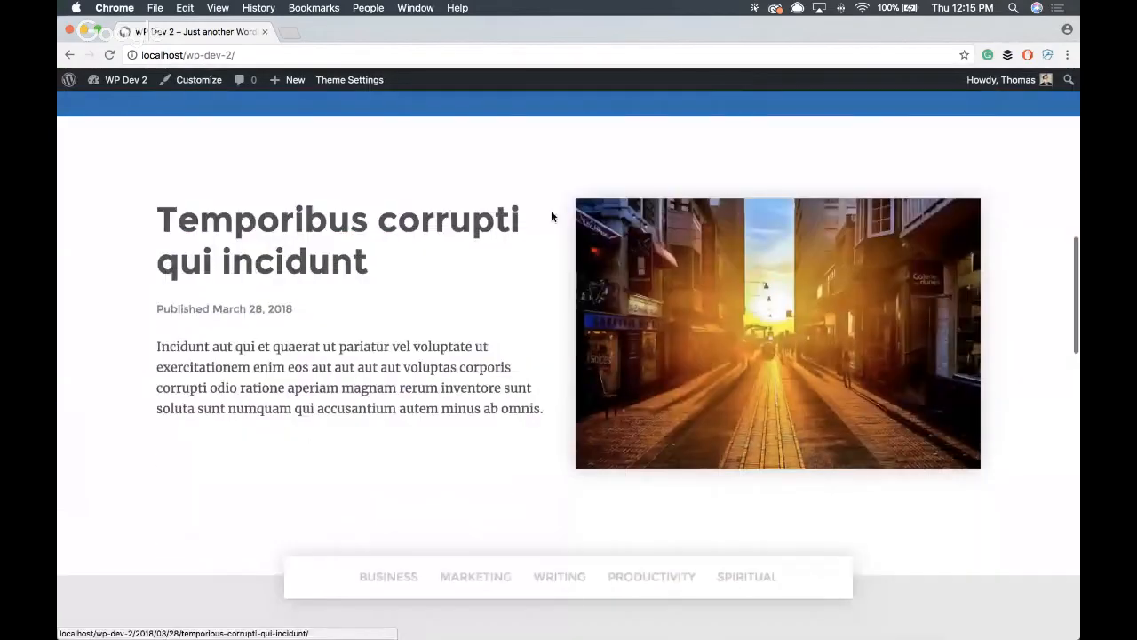
pyautogui.click(610, 253)
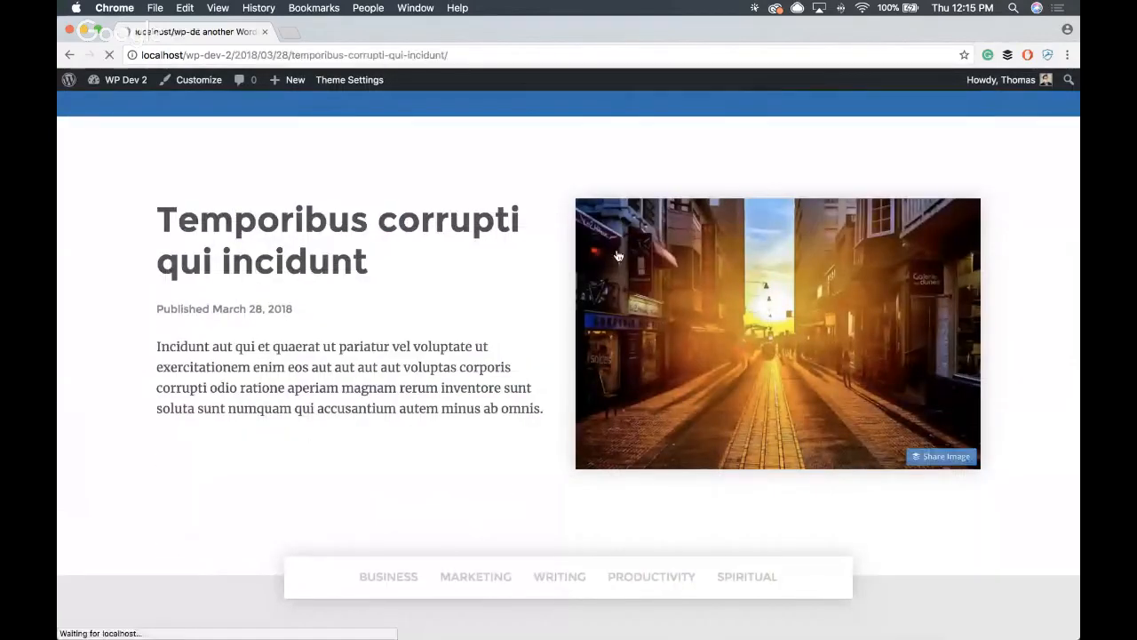
pyautogui.scroll(-15, 498, 288)
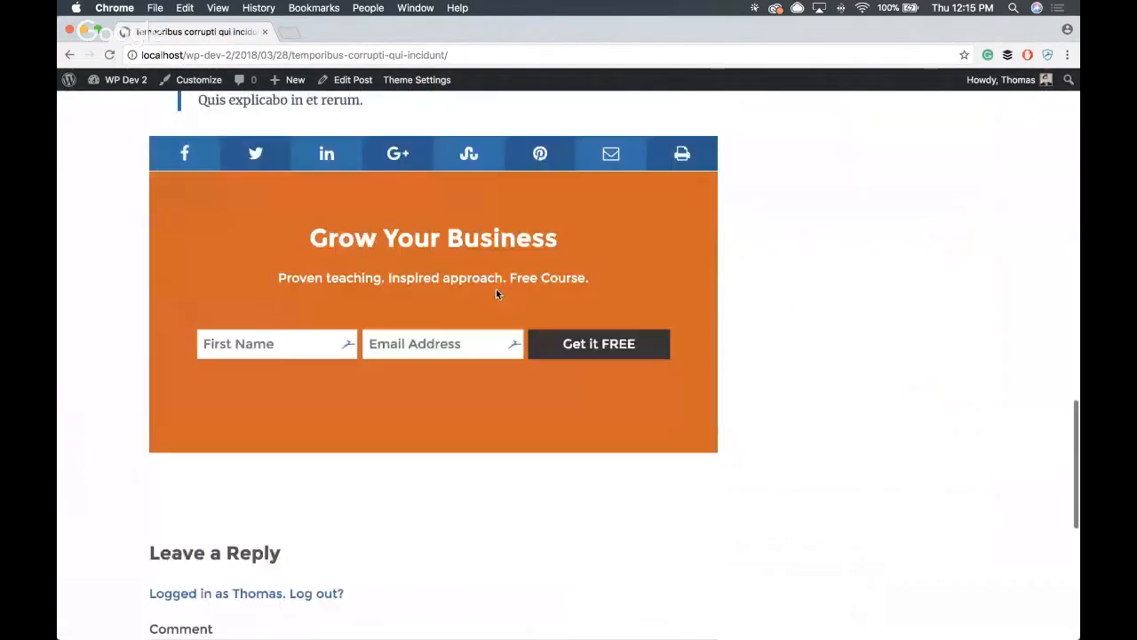
pyautogui.scroll(2, 496, 289)
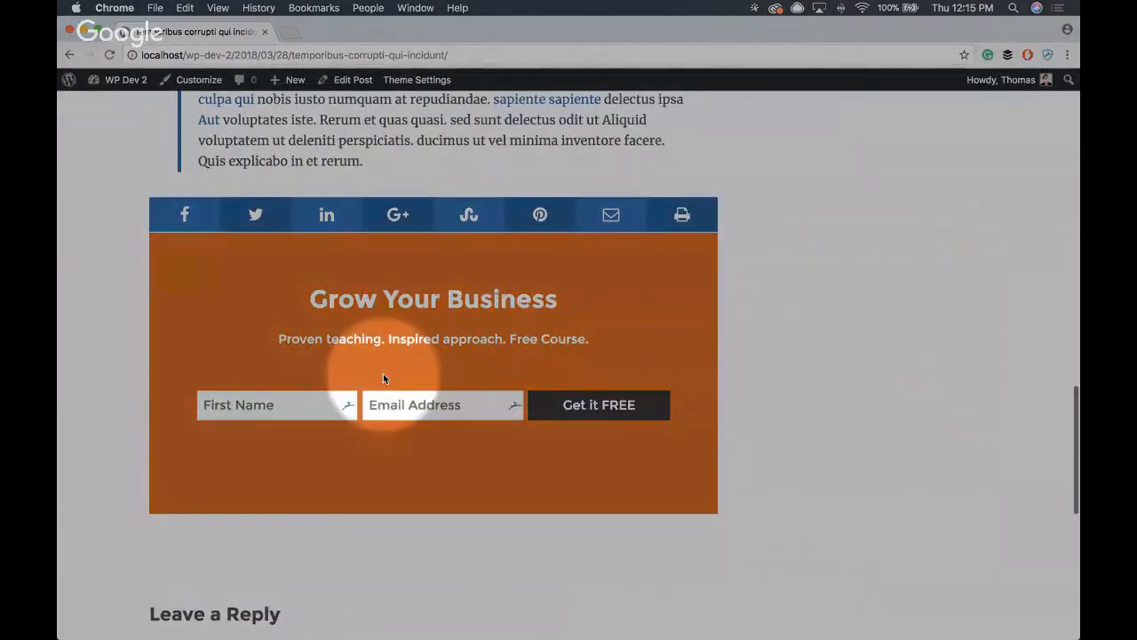
pyautogui.scroll(5, 551, 383)
pyautogui.scroll(12, 551, 383)
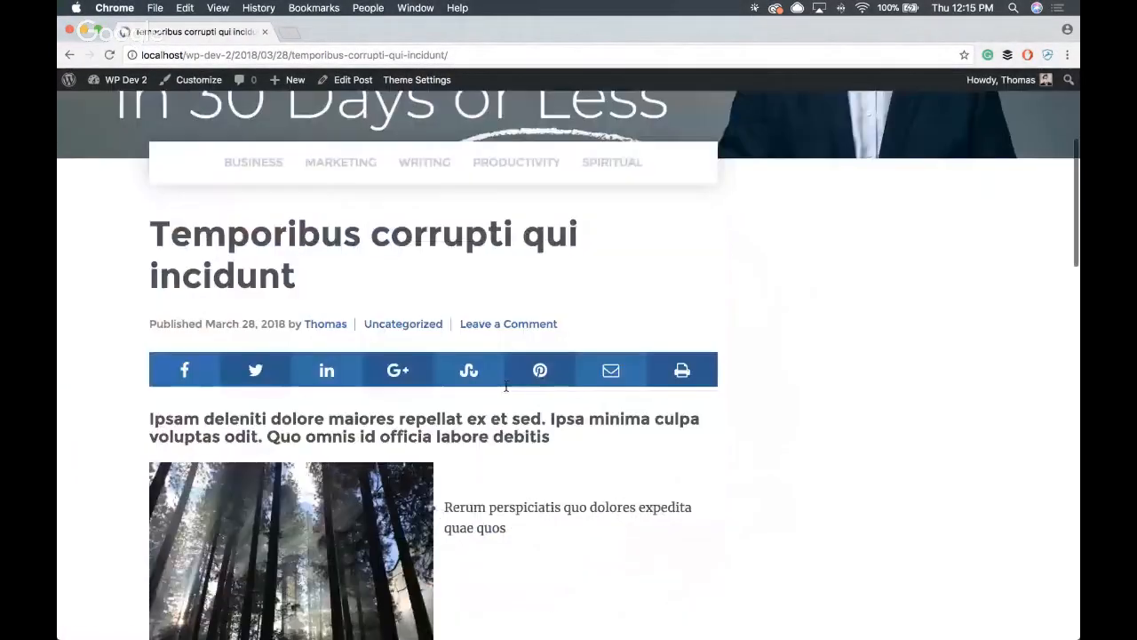
pyautogui.scroll(-4, 505, 387)
pyautogui.scroll(-6, 504, 388)
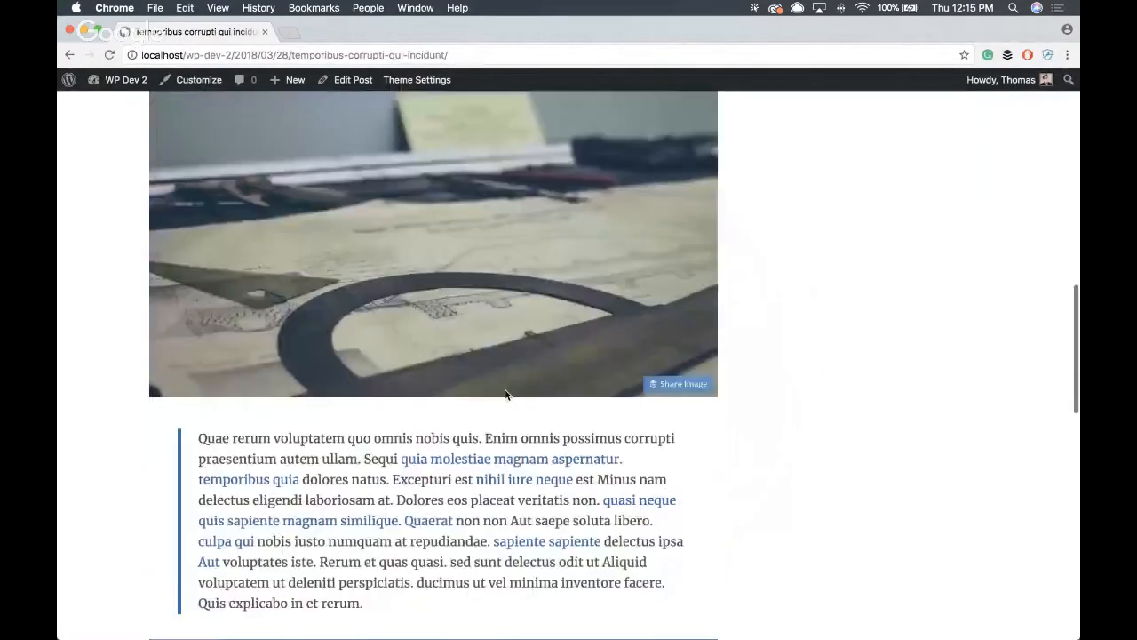
pyautogui.scroll(11, 505, 389)
# - Return to the live homepage and review it from the hero banner down through the post grid
pyautogui.click(462, 158)
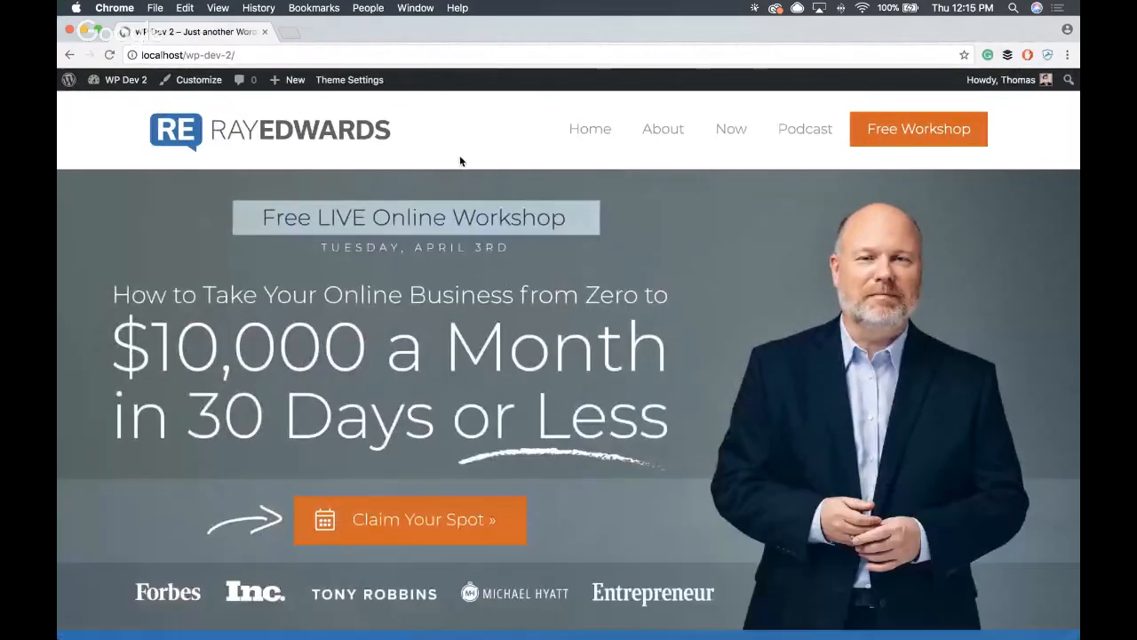
pyautogui.scroll(-10, 456, 177)
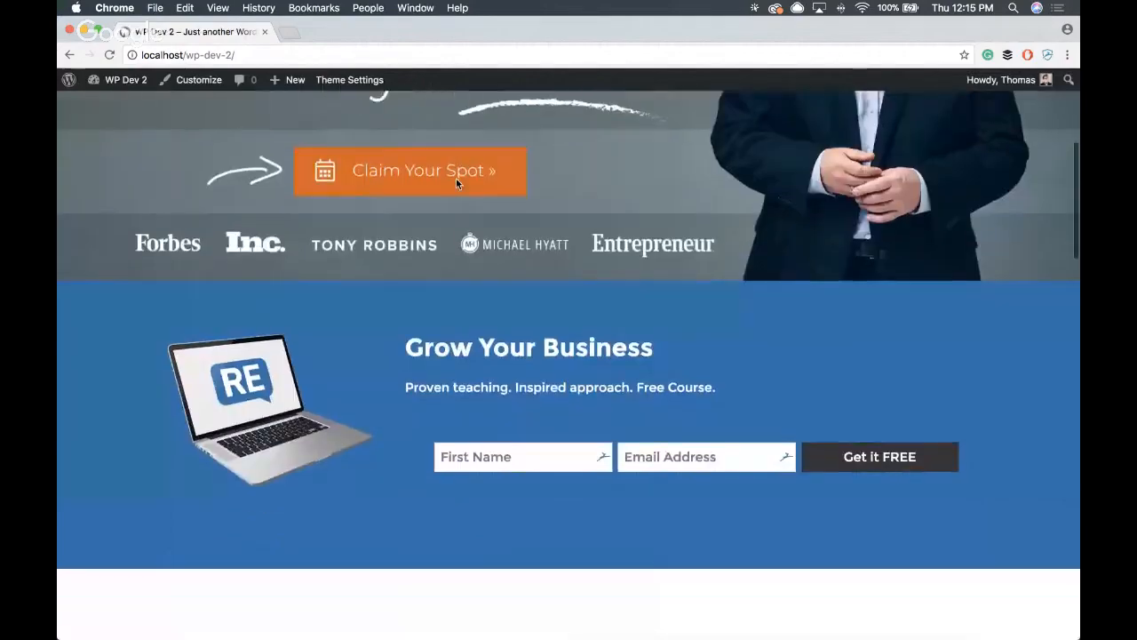
pyautogui.scroll(-10, 456, 184)
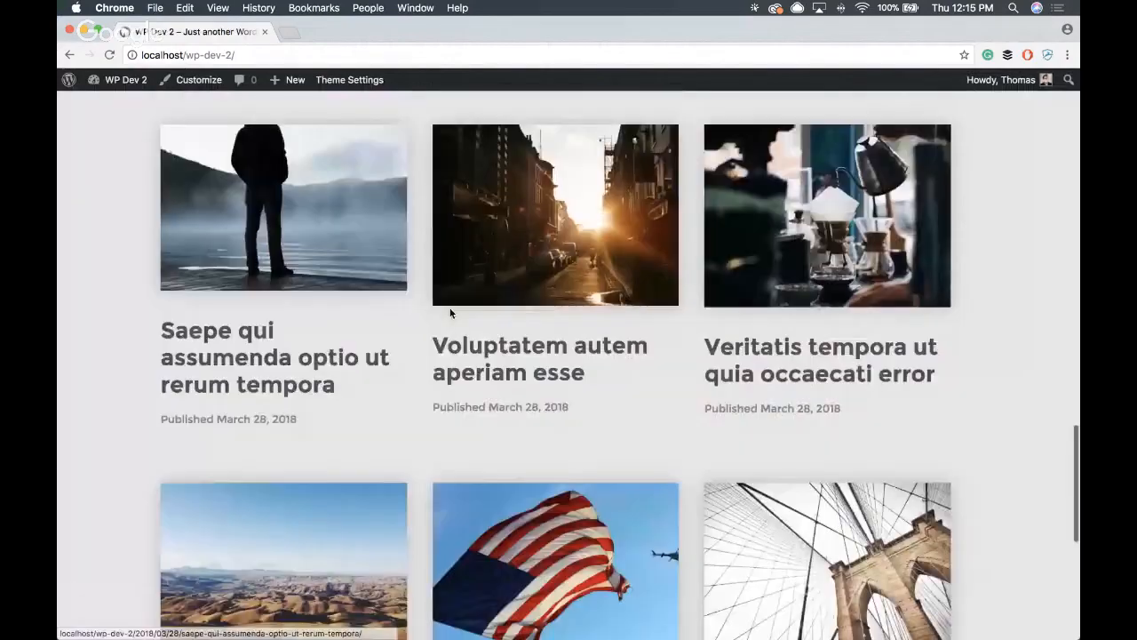
pyautogui.scroll(15, 837, 221)
pyautogui.scroll(10, 834, 214)
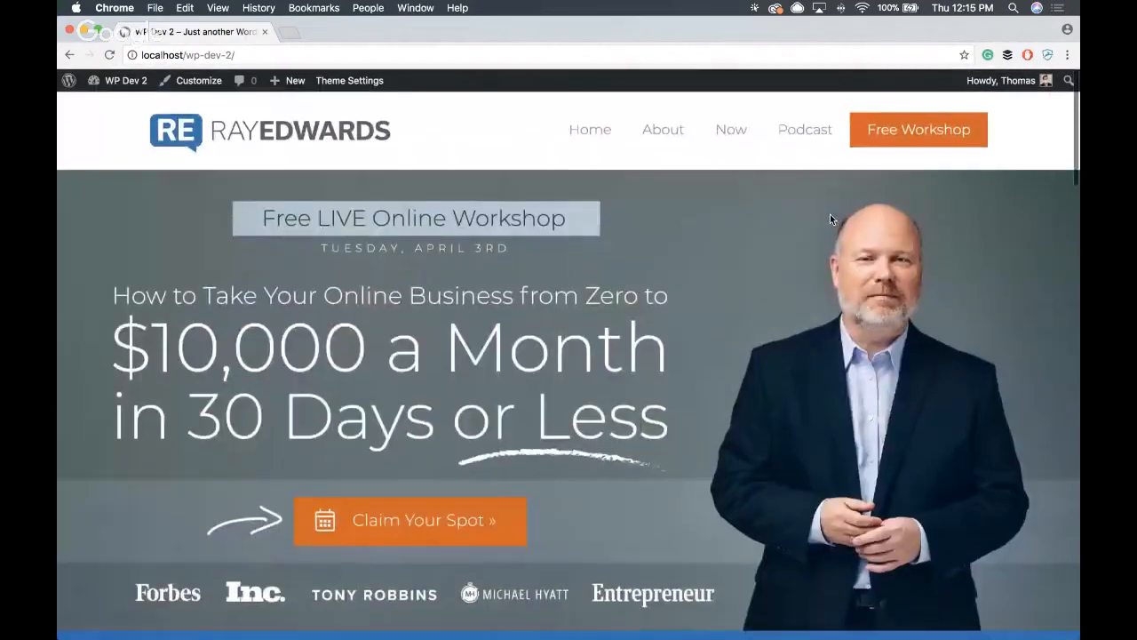
# - Examine the homepage's category bar, post grid and footer below the featured post
pyautogui.scroll(-8, 830, 214)
pyautogui.scroll(-12, 401, 271)
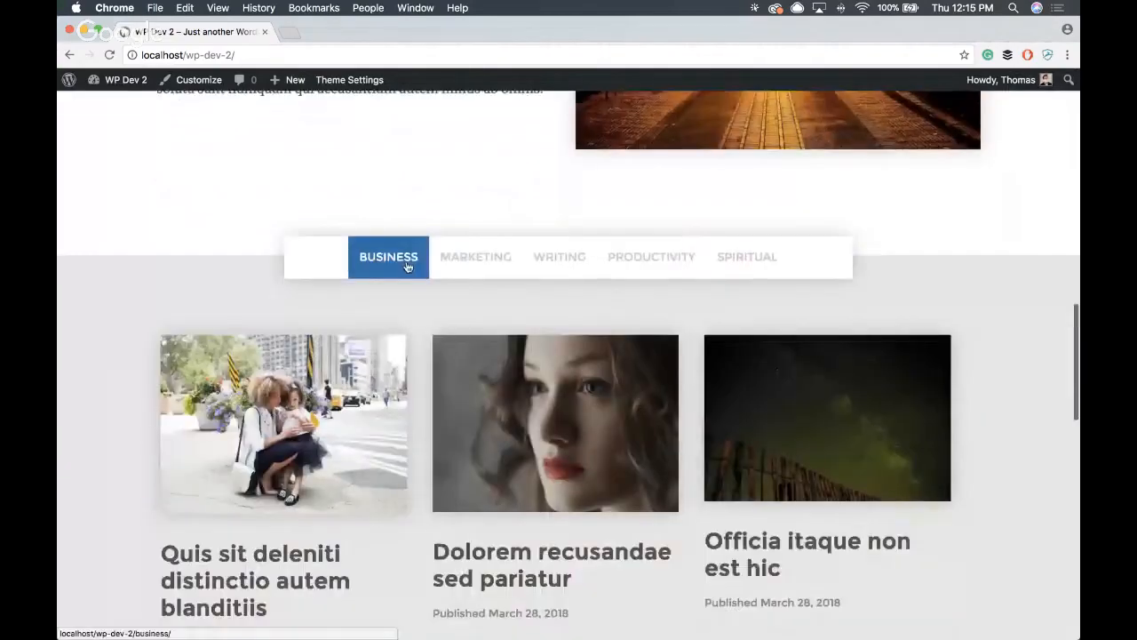
pyautogui.scroll(-4, 407, 259)
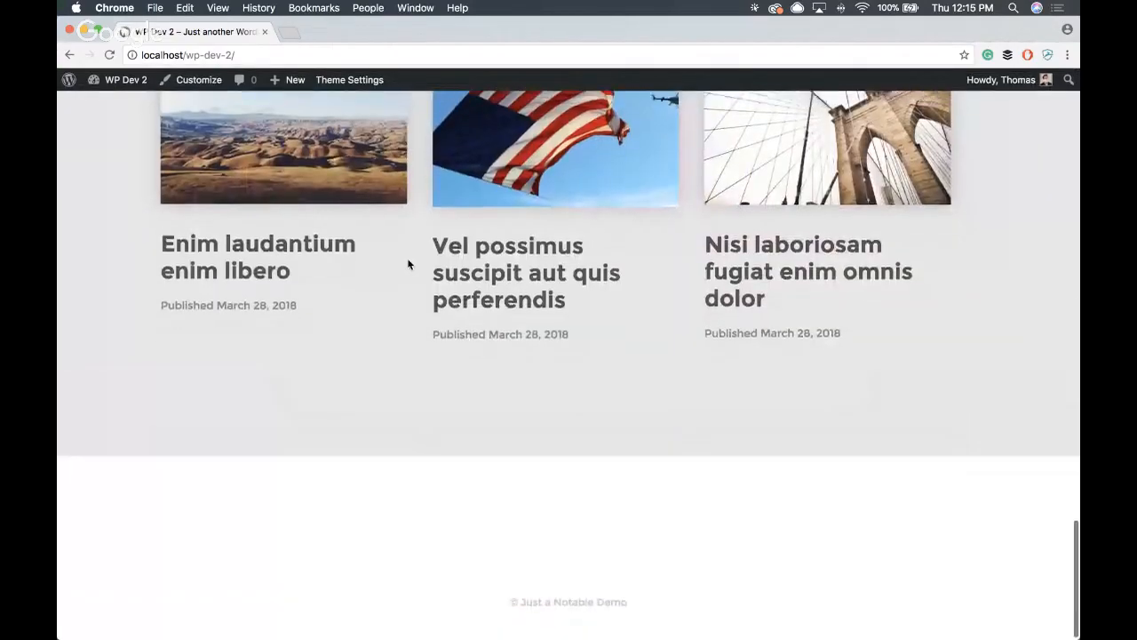
pyautogui.scroll(15, 407, 260)
pyautogui.scroll(3, 410, 256)
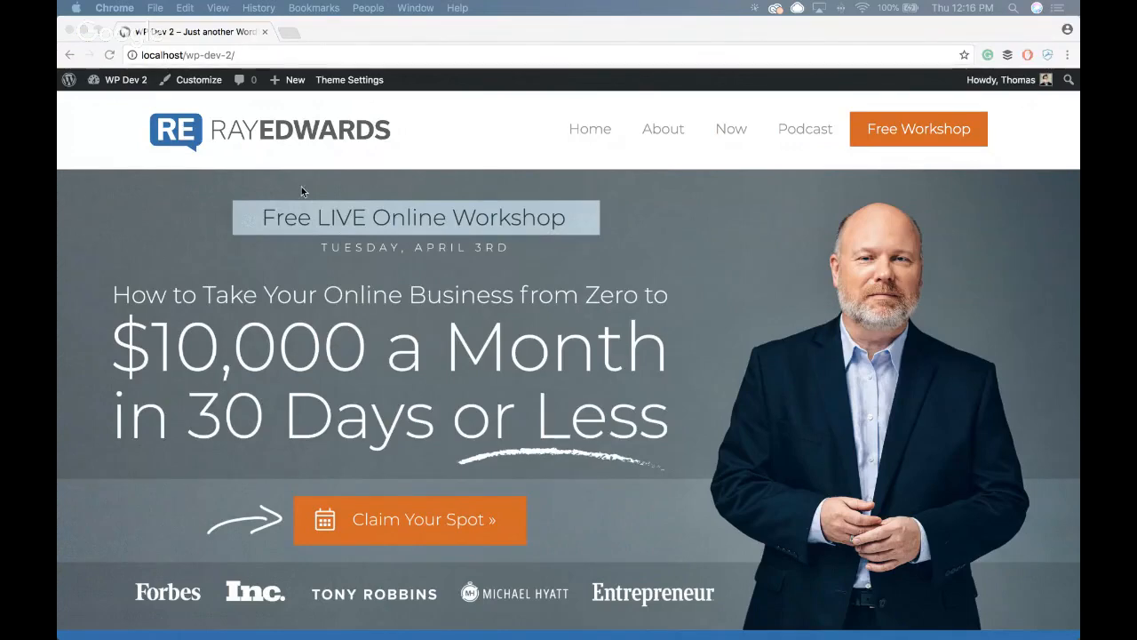
# - Create a new page titled "Welcome" on the WP Dev 2 site
pyautogui.moveTo(294, 79)
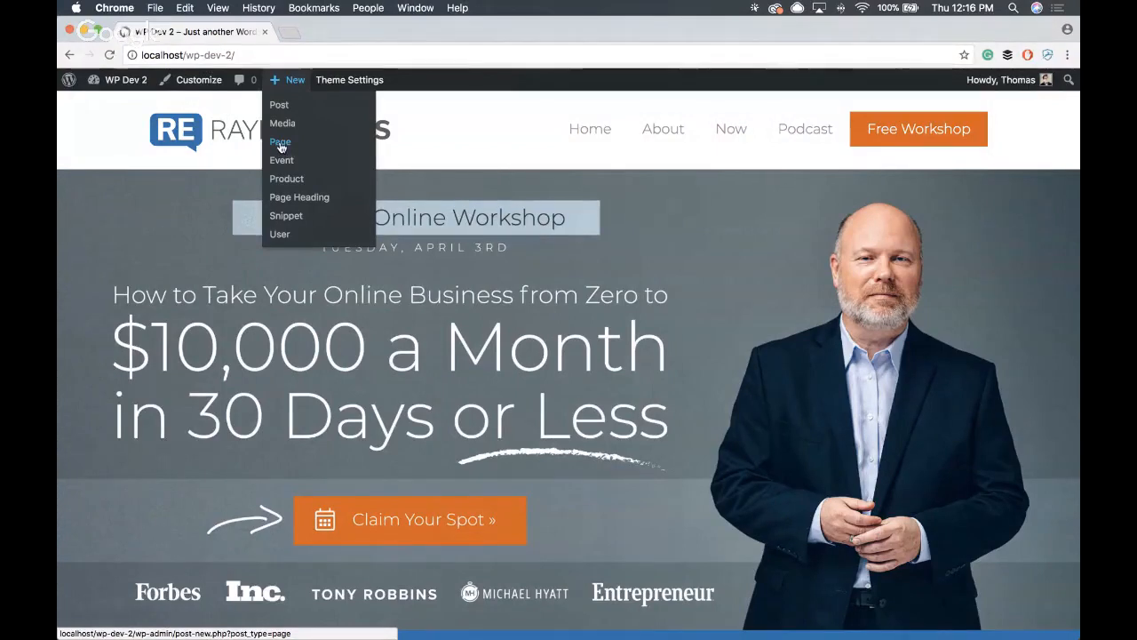
pyautogui.click(281, 144)
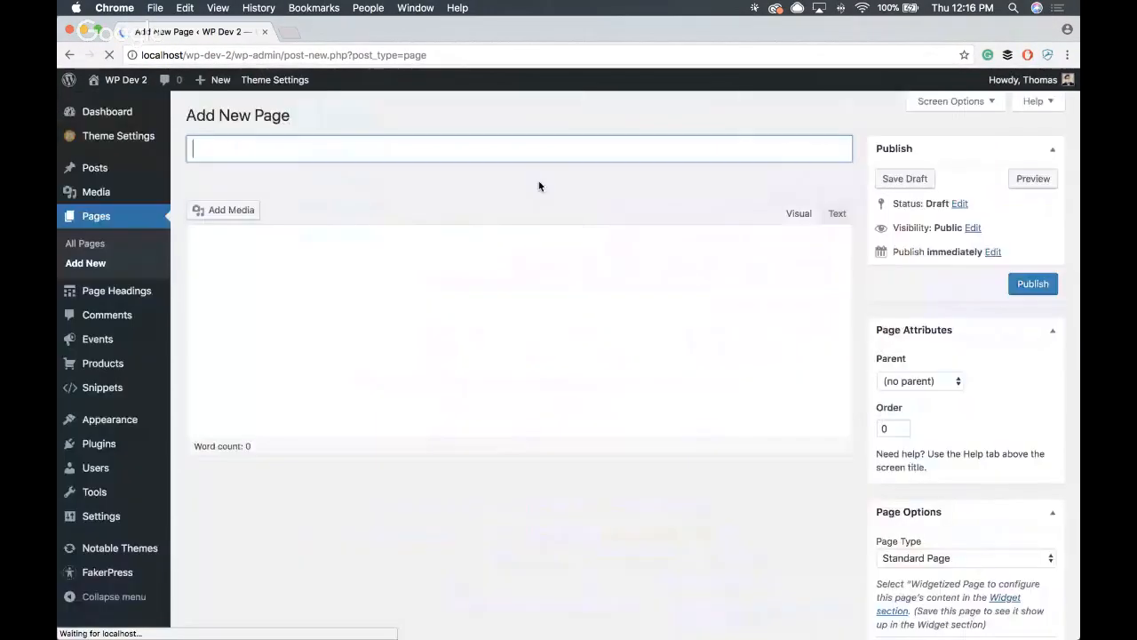
pyautogui.write('We')
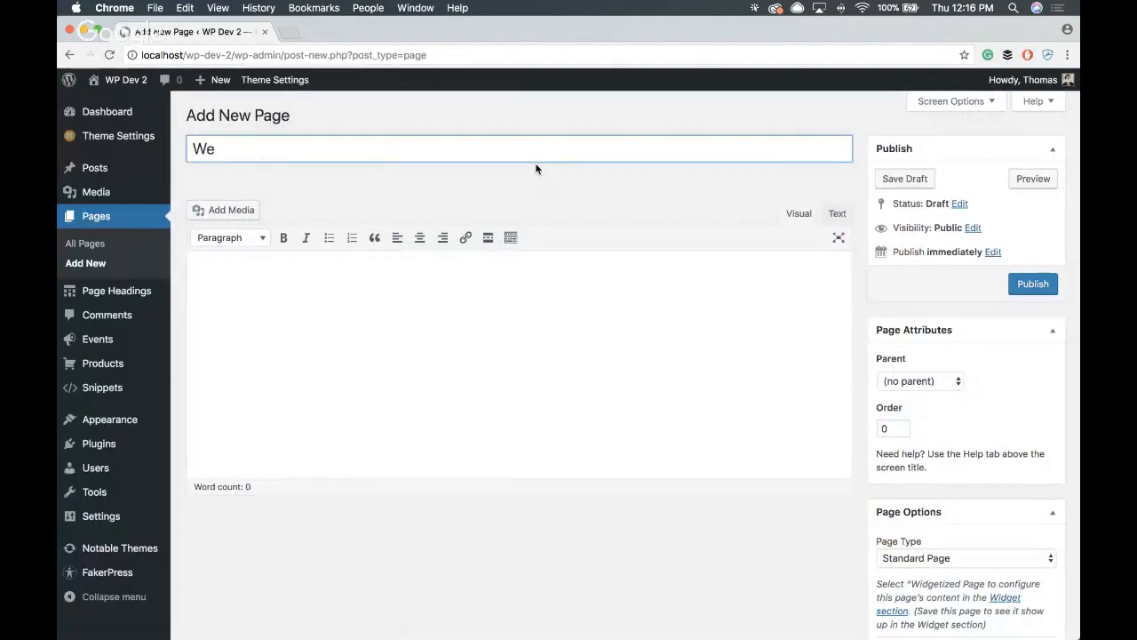
pyautogui.write('lcome')
pyautogui.click(466, 126)
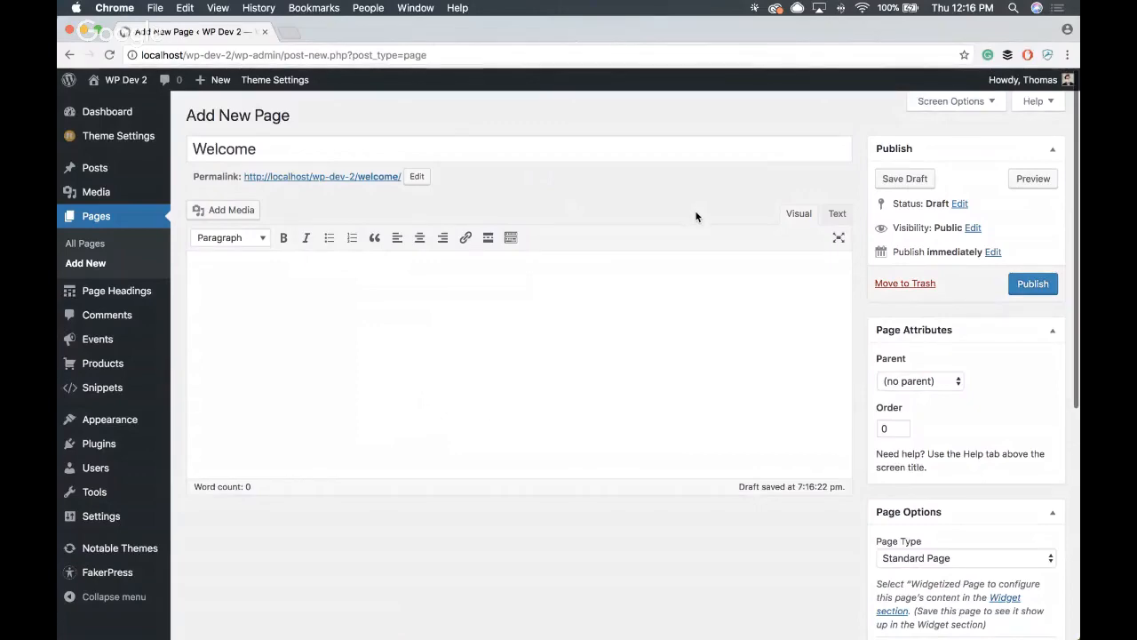
# - Set the Welcome page's type to Widgetized Page in its page options
pyautogui.scroll(-5, 693, 218)
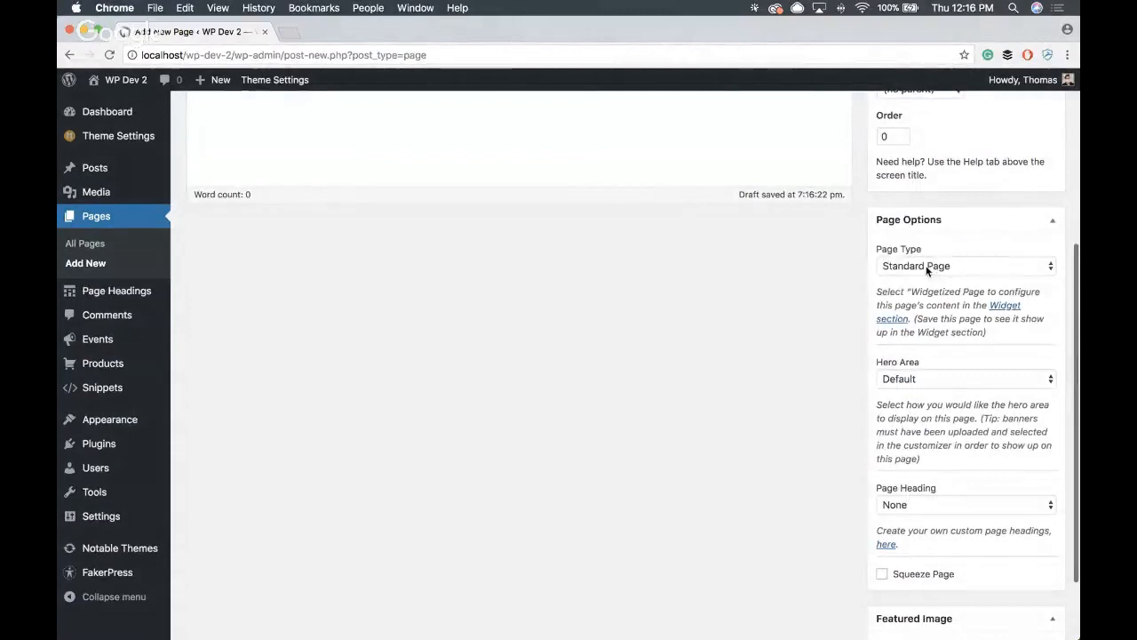
pyautogui.click(927, 270)
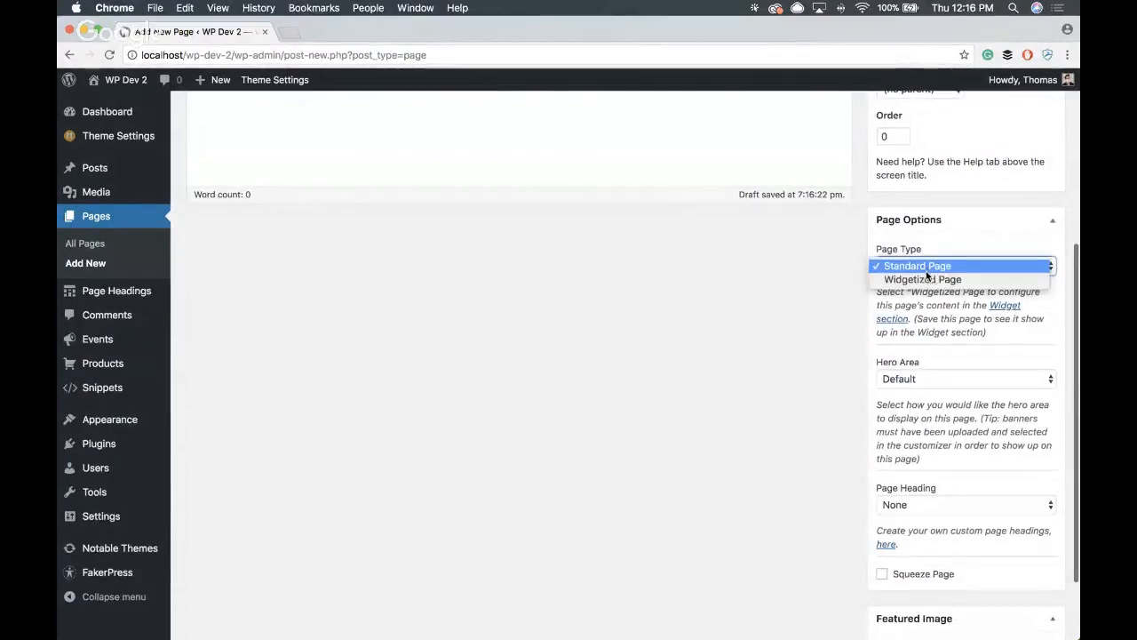
pyautogui.click(924, 277)
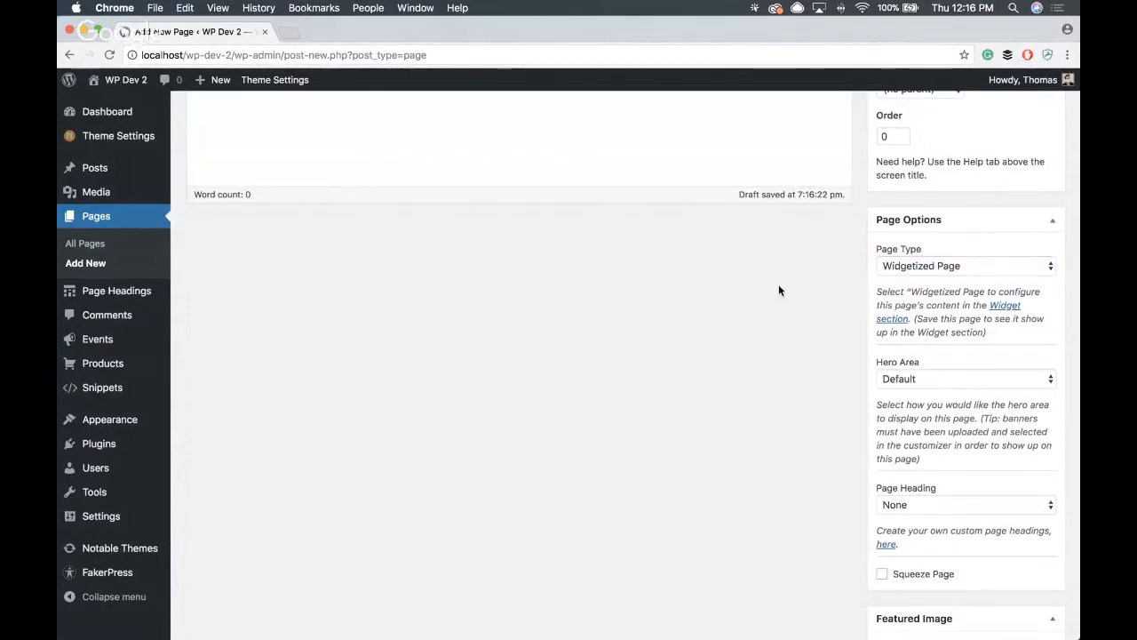
# - Set the Welcome page's hero area to Primary Banner
pyautogui.scroll(5, 779, 290)
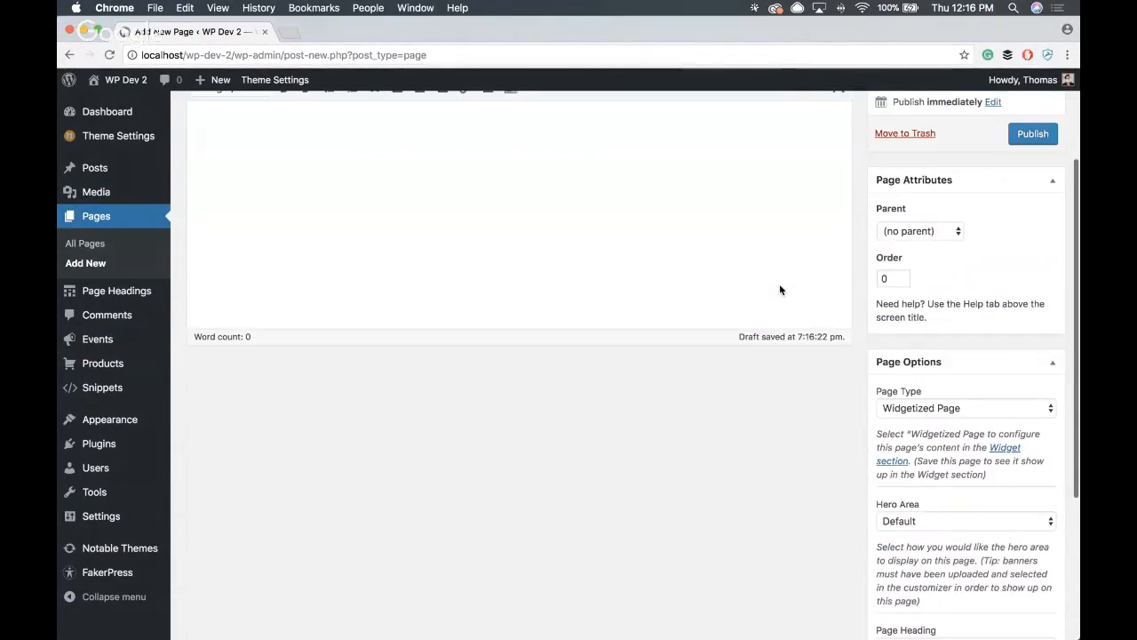
pyautogui.scroll(-2, 764, 290)
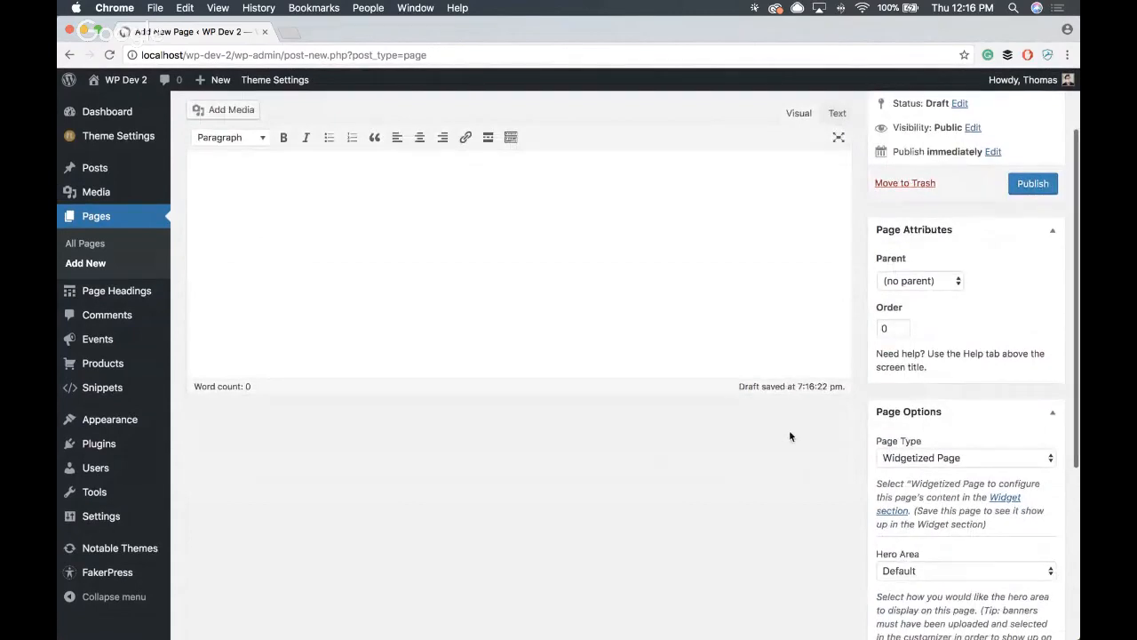
pyautogui.scroll(-3, 789, 434)
pyautogui.scroll(-1, 788, 430)
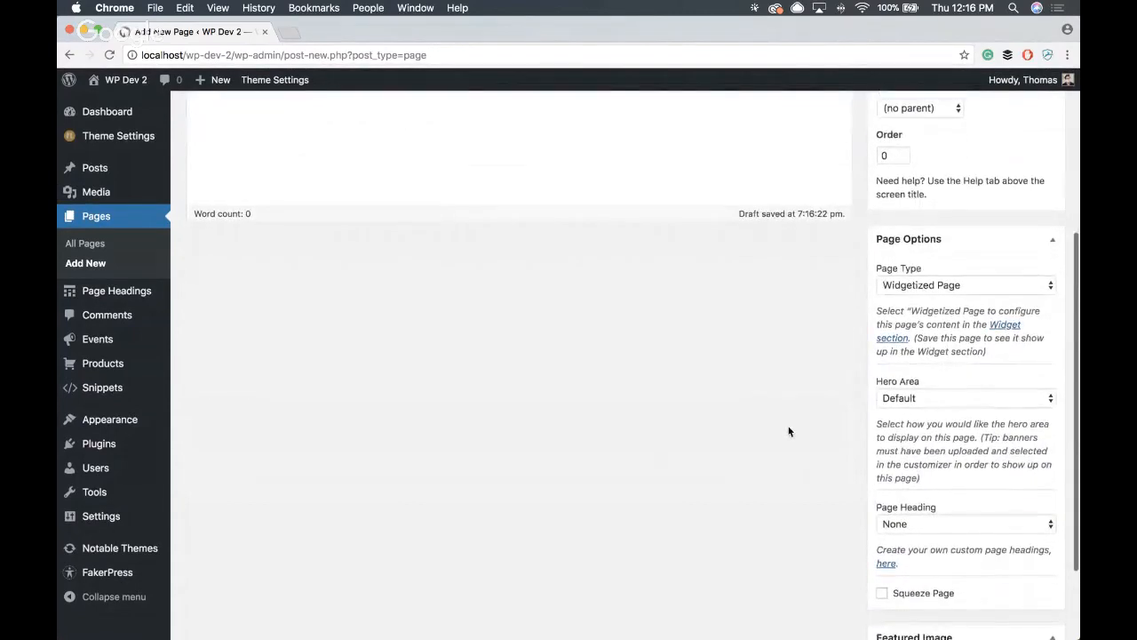
pyautogui.scroll(-2, 788, 431)
pyautogui.scroll(7, 788, 431)
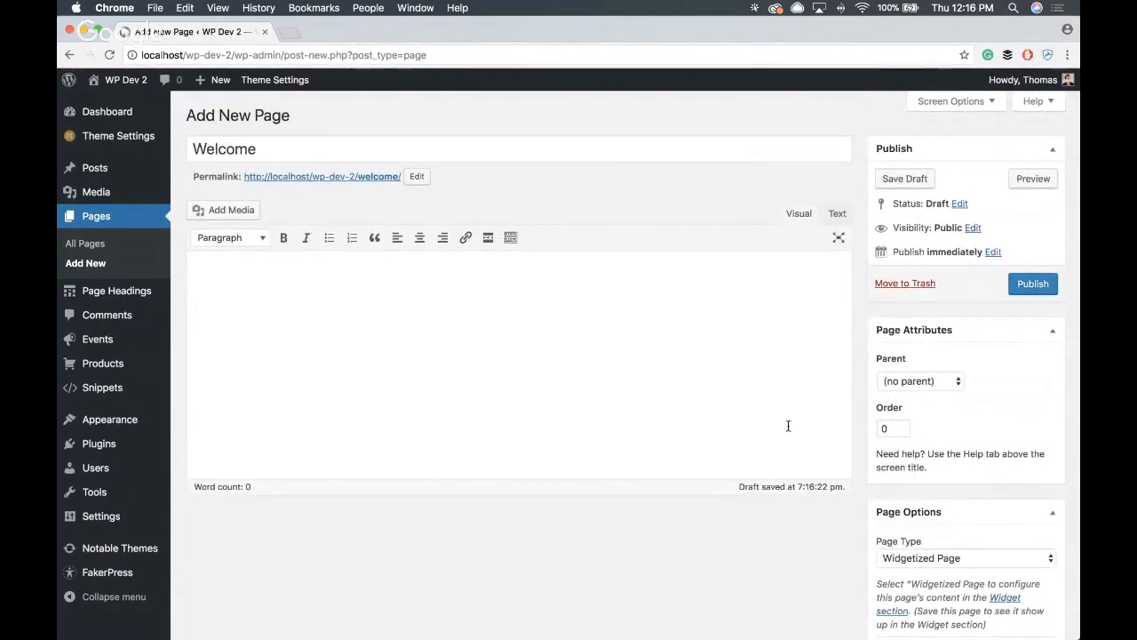
pyautogui.scroll(-7, 788, 426)
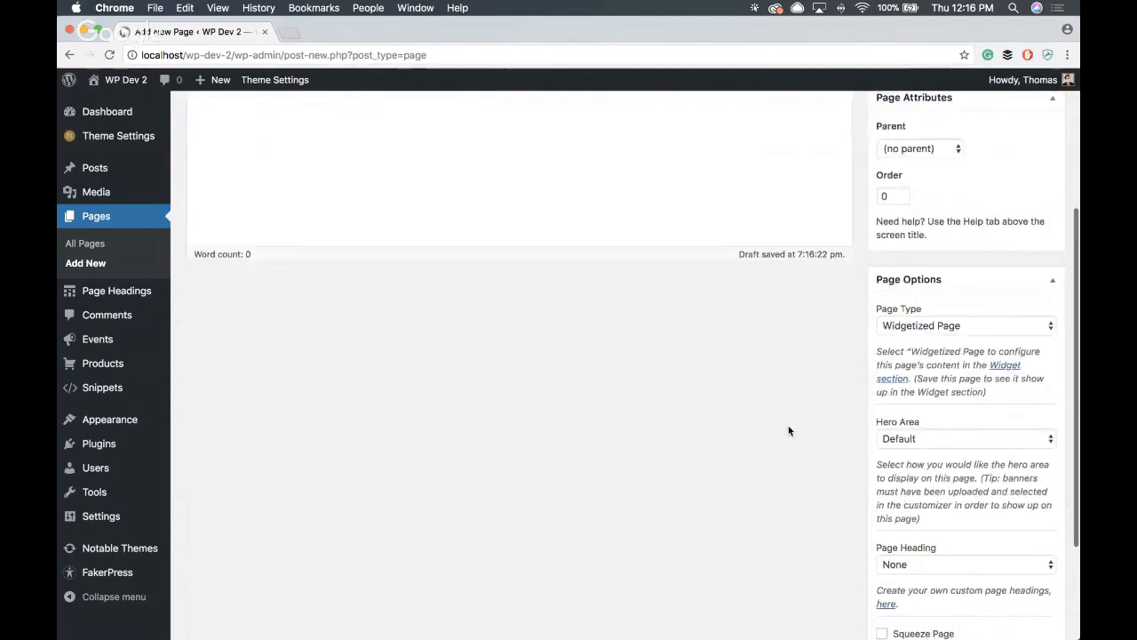
pyautogui.scroll(-1, 788, 431)
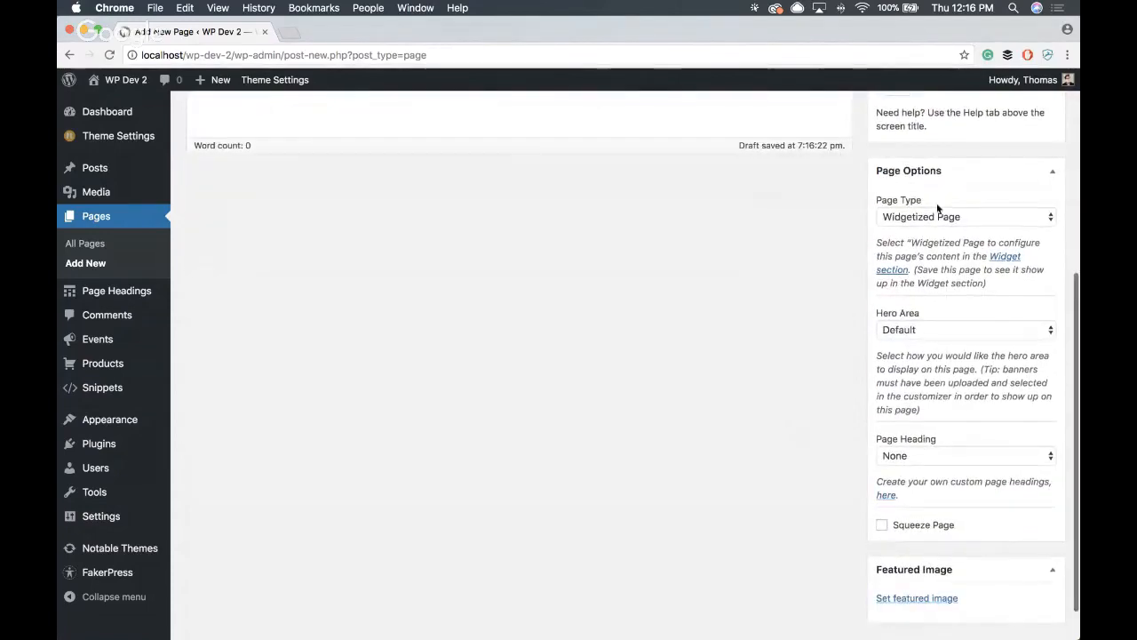
pyautogui.scroll(-1, 889, 266)
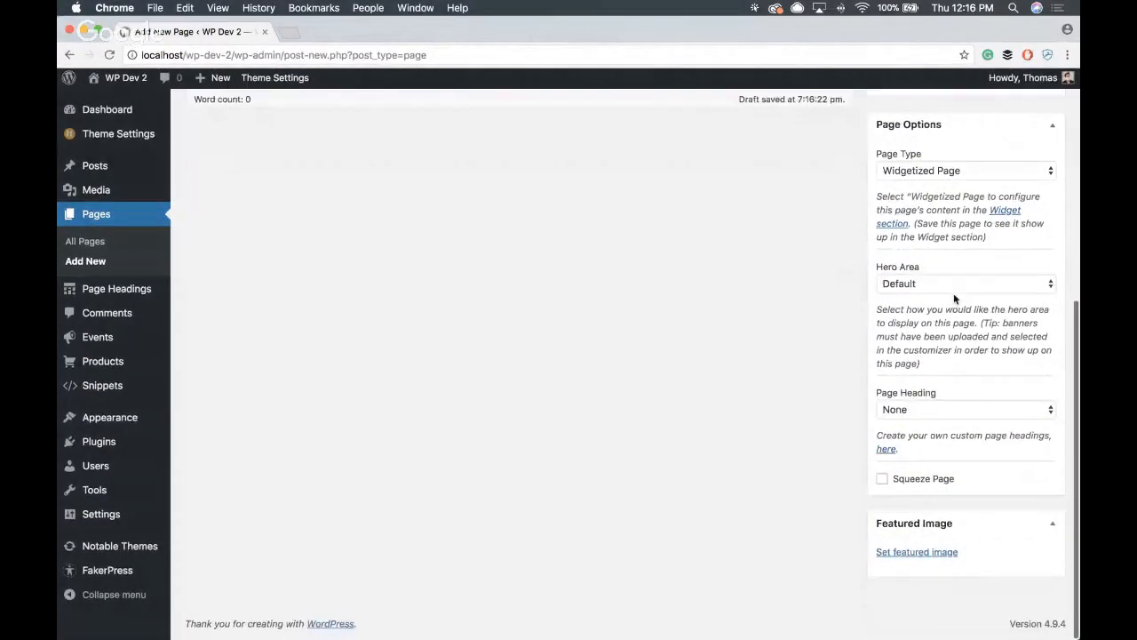
pyautogui.click(942, 285)
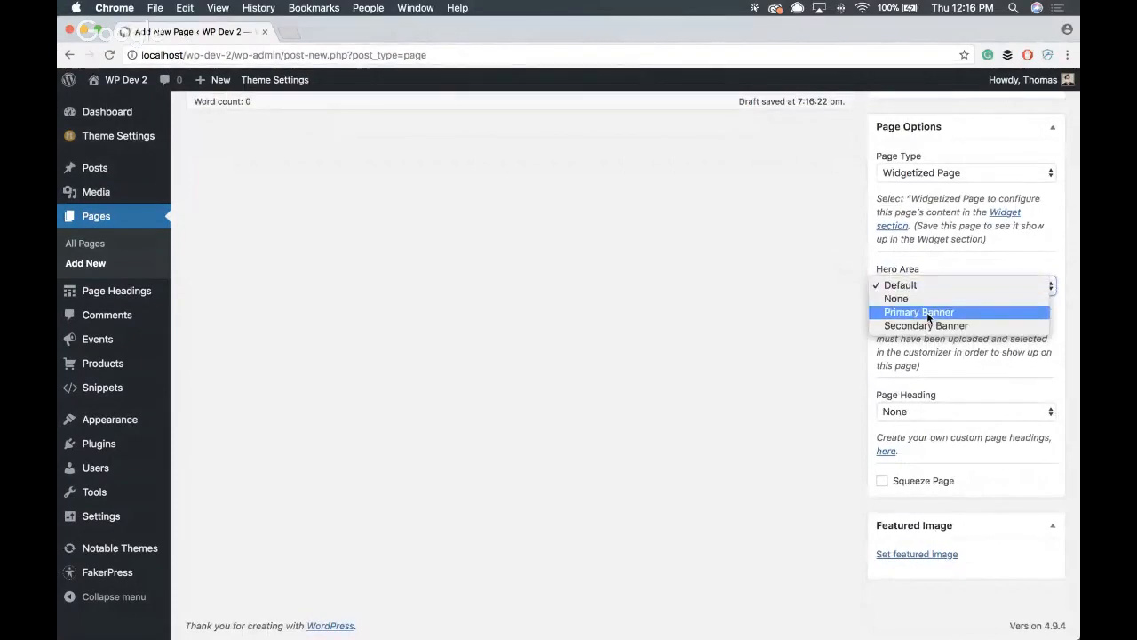
pyautogui.click(927, 315)
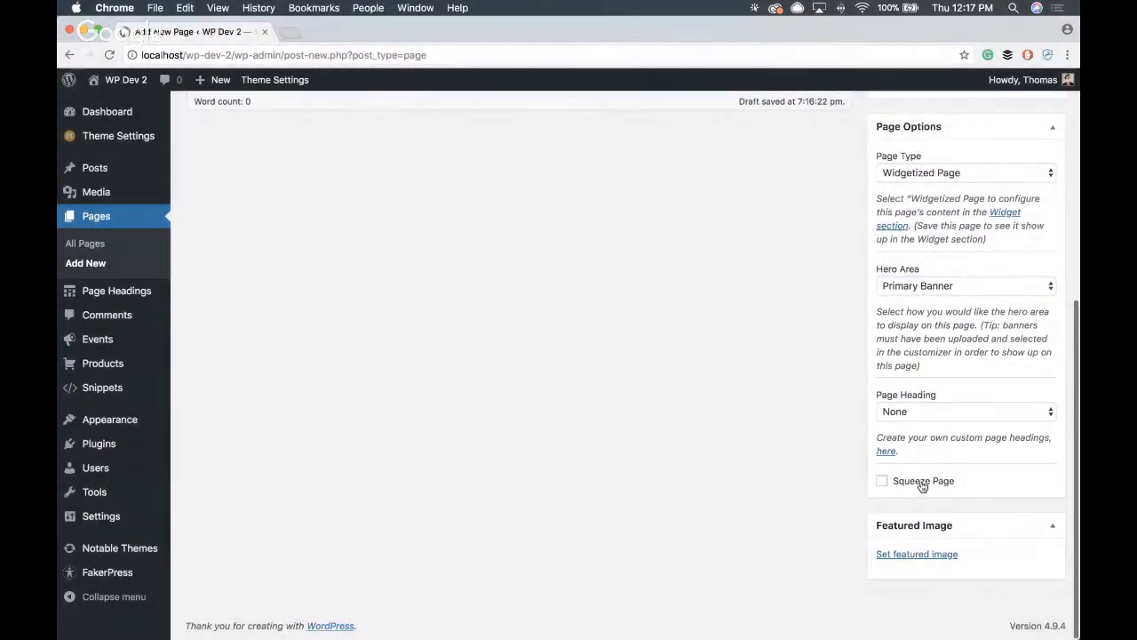
# - Make the Welcome page a squeeze page and publish it
pyautogui.click(923, 486)
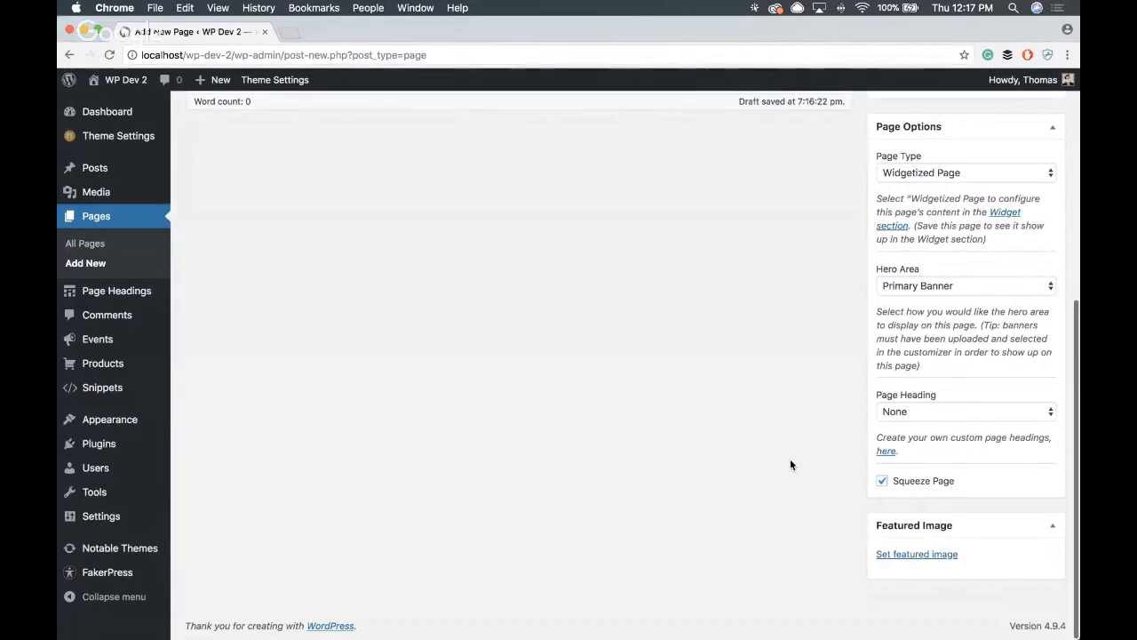
pyautogui.scroll(5, 779, 472)
pyautogui.scroll(-5, 779, 472)
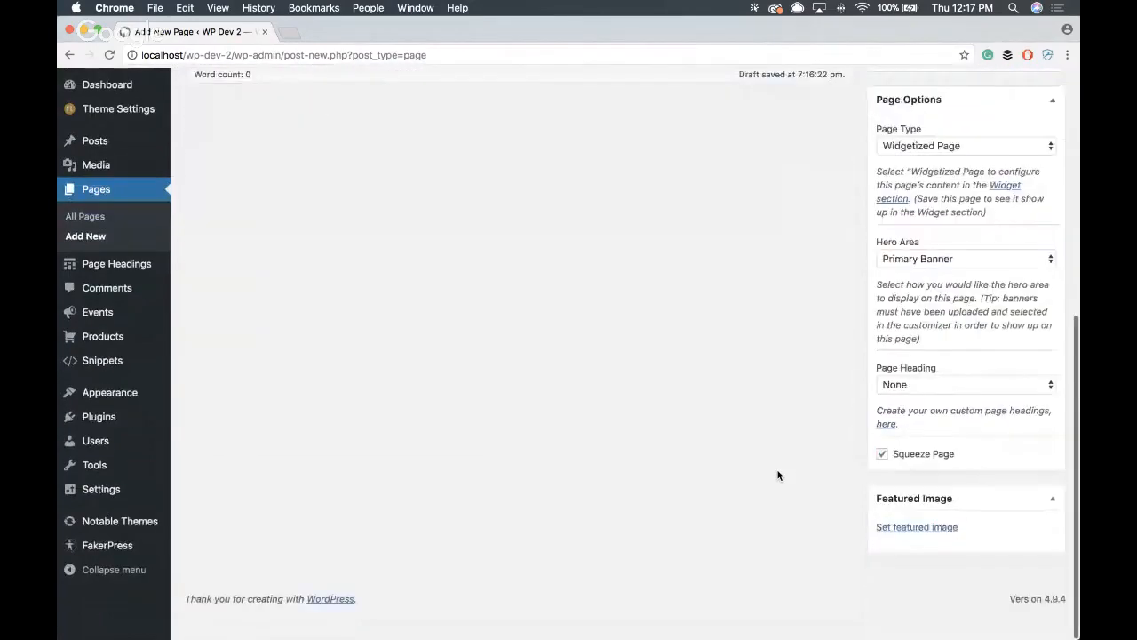
pyautogui.scroll(5, 773, 469)
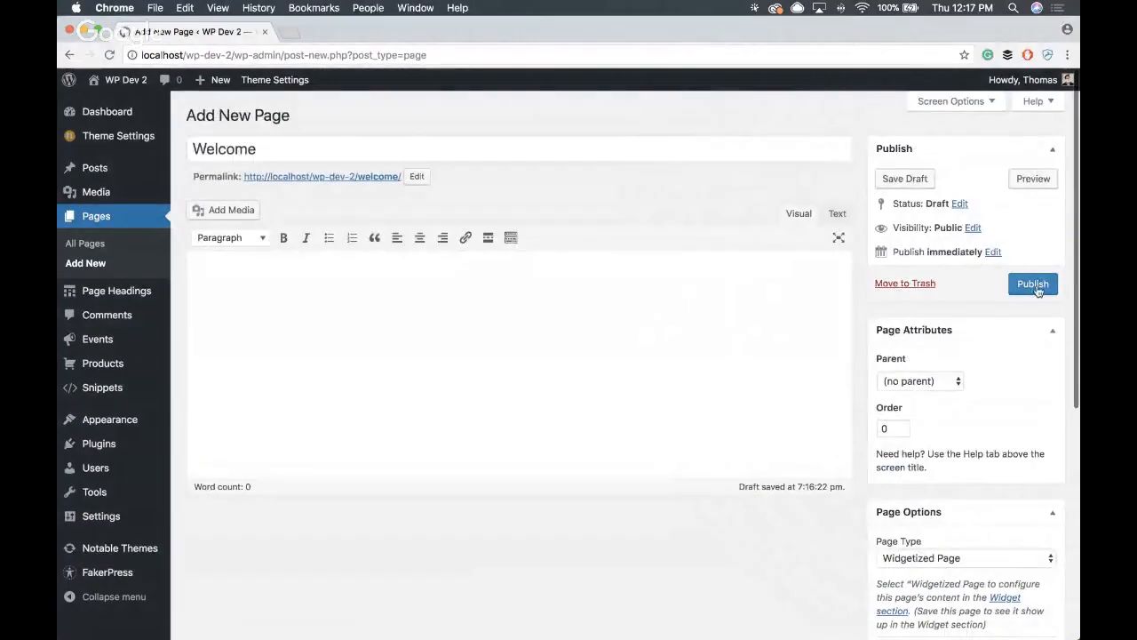
pyautogui.click(1035, 285)
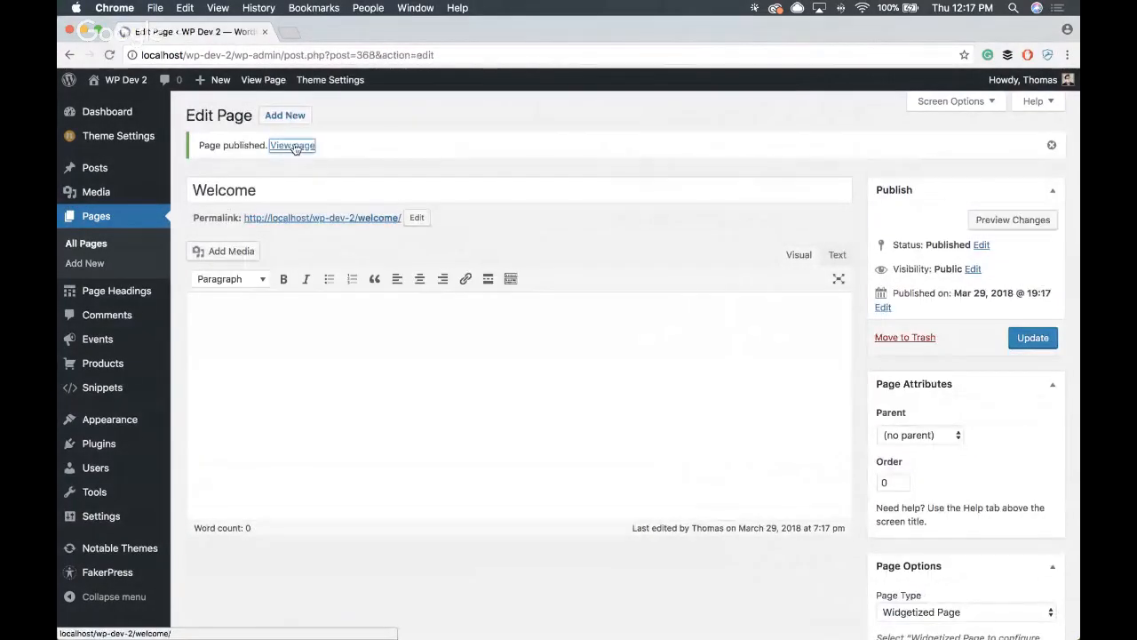
# - View the published Welcome page and examine its layout from the hero banner to the footer
pyautogui.click(307, 148)
pyautogui.scroll(-2, 669, 185)
pyautogui.scroll(2, 669, 185)
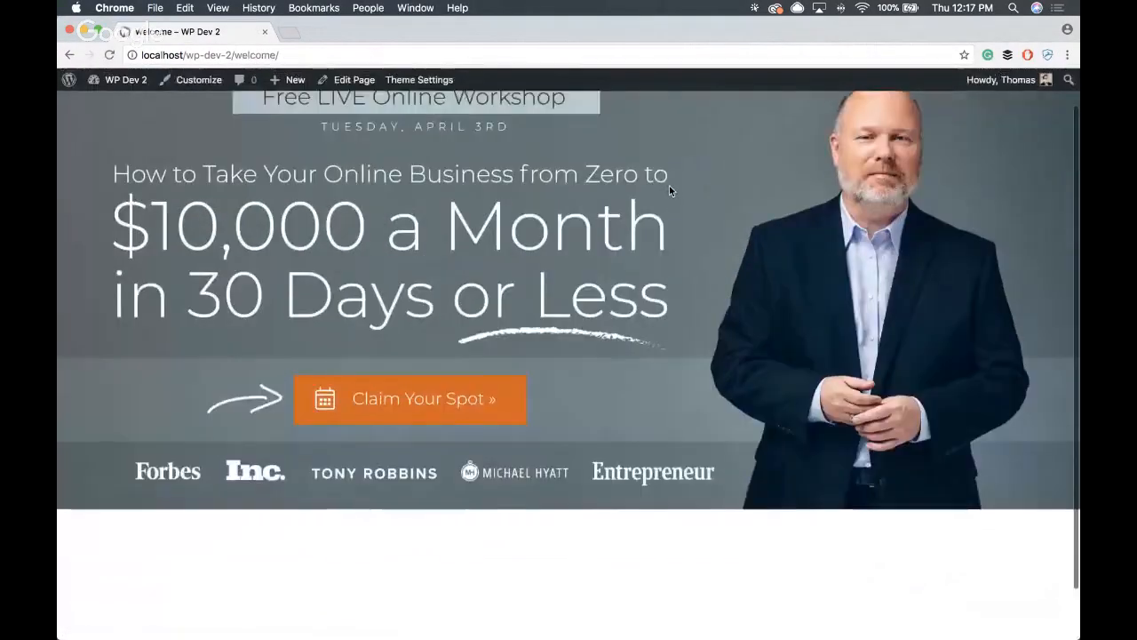
pyautogui.scroll(-2, 669, 186)
pyautogui.scroll(2, 669, 185)
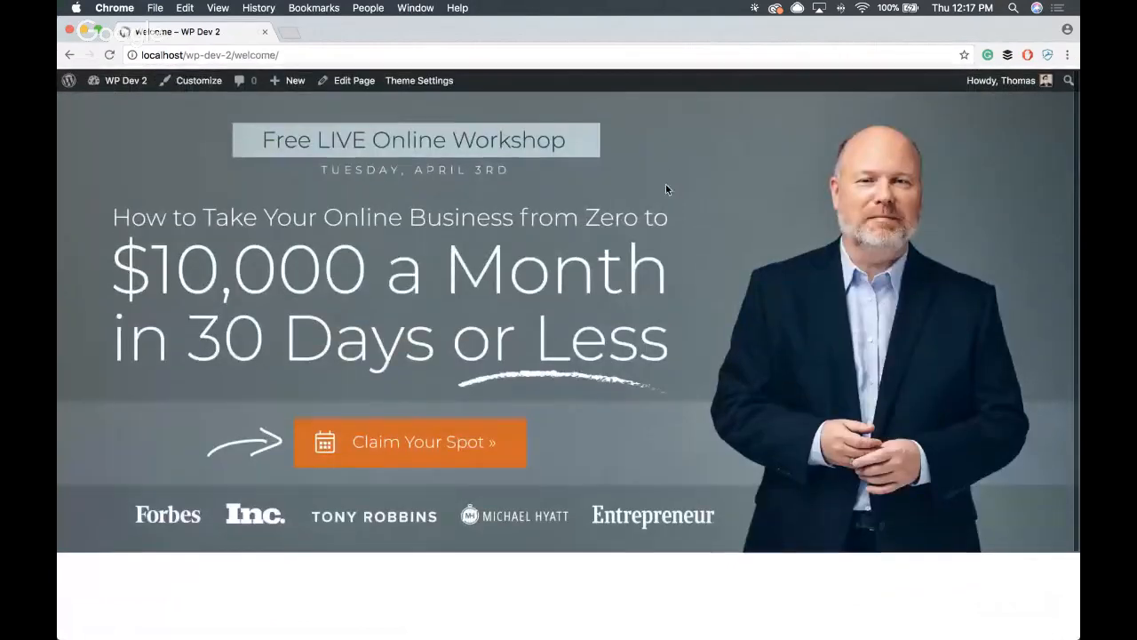
pyautogui.scroll(-2, 633, 157)
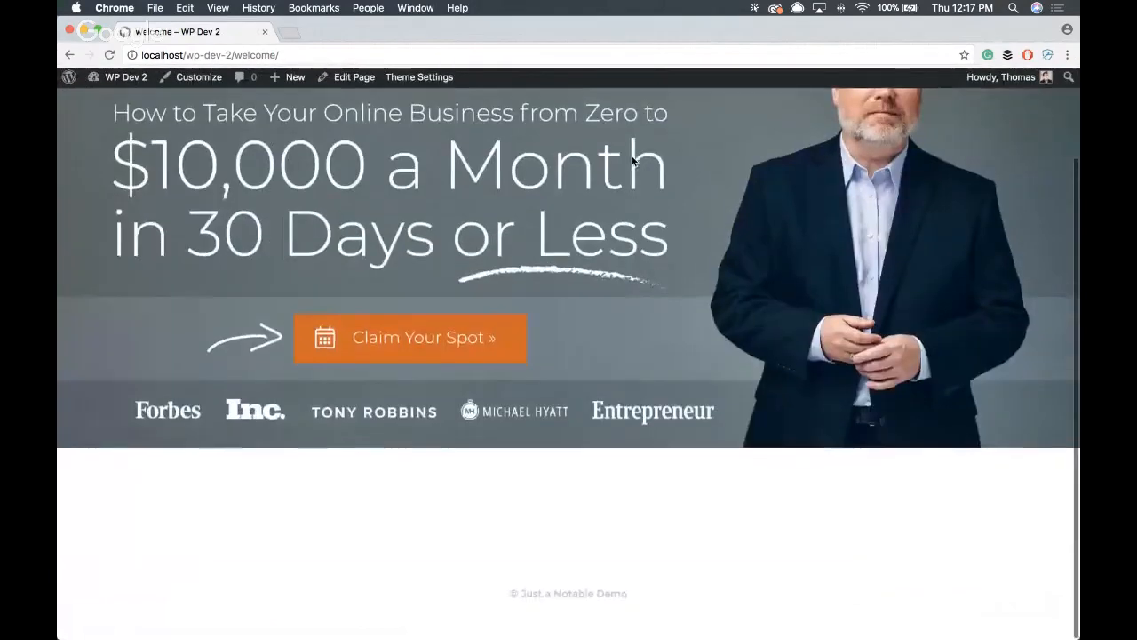
pyautogui.scroll(2, 631, 156)
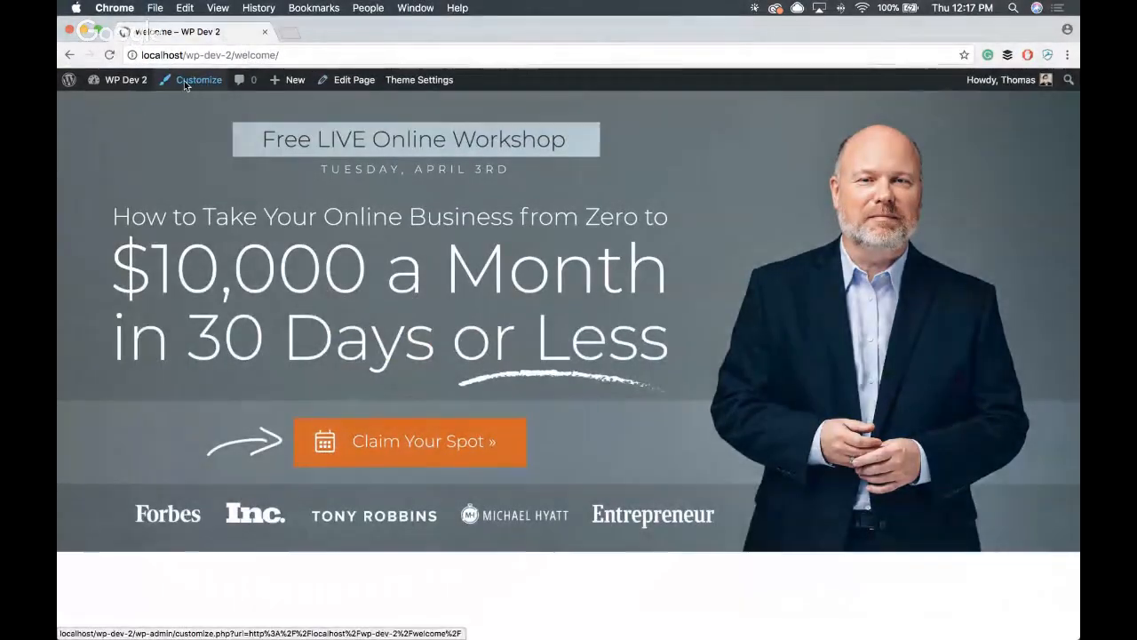
# - Customize the Welcome page and open the list of widgets available for its "Custom: Welcome" widget area
pyautogui.click(185, 86)
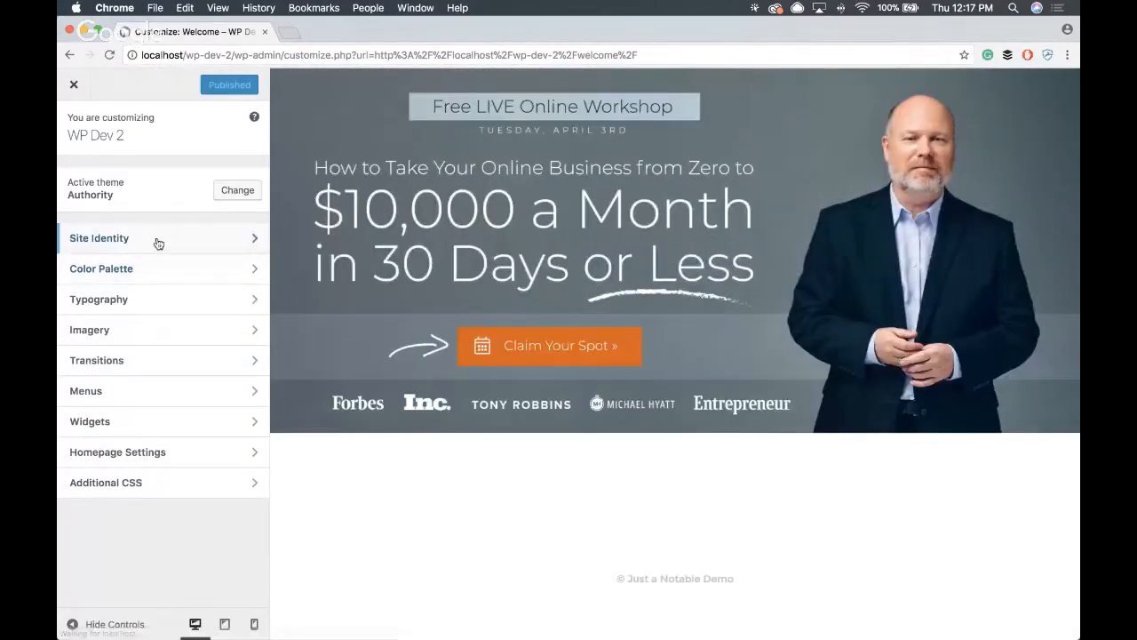
pyautogui.click(133, 422)
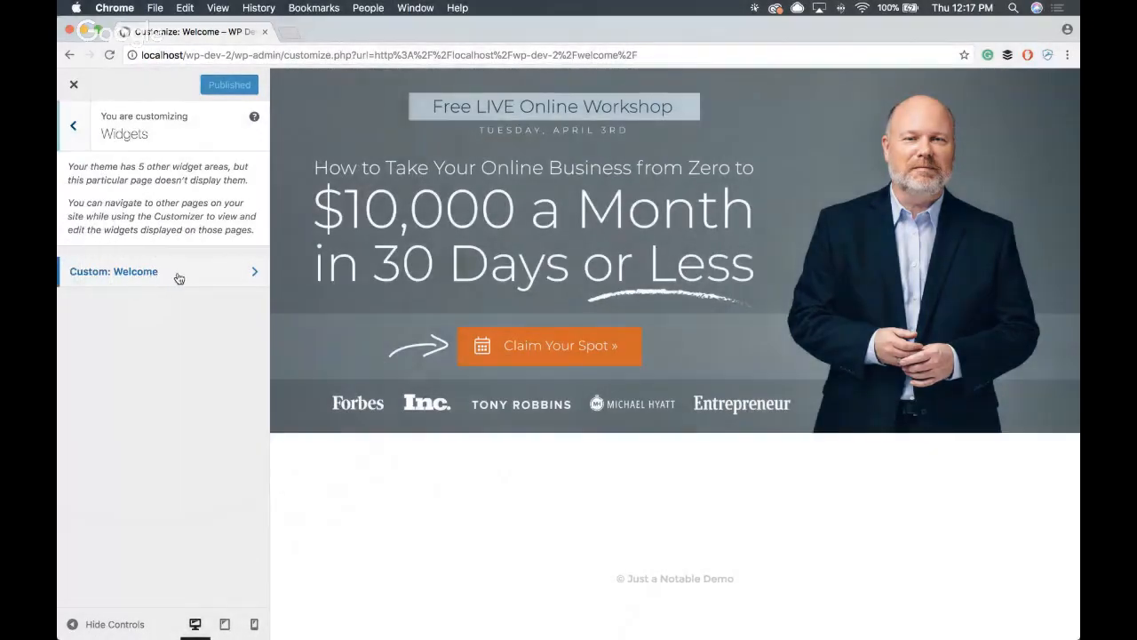
pyautogui.click(178, 280)
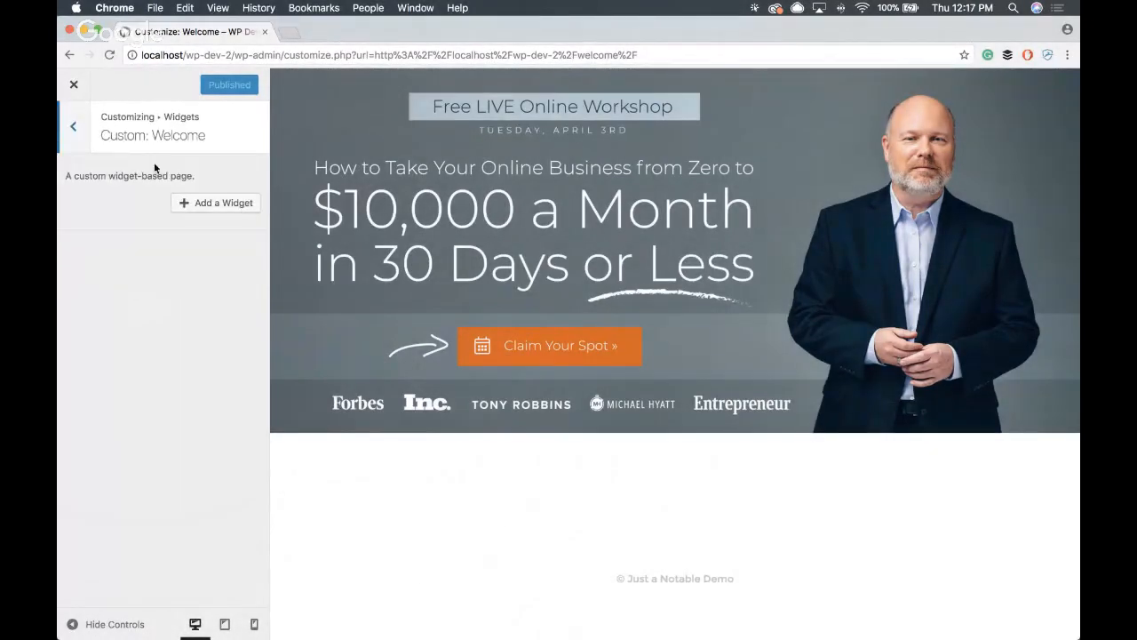
pyautogui.click(214, 203)
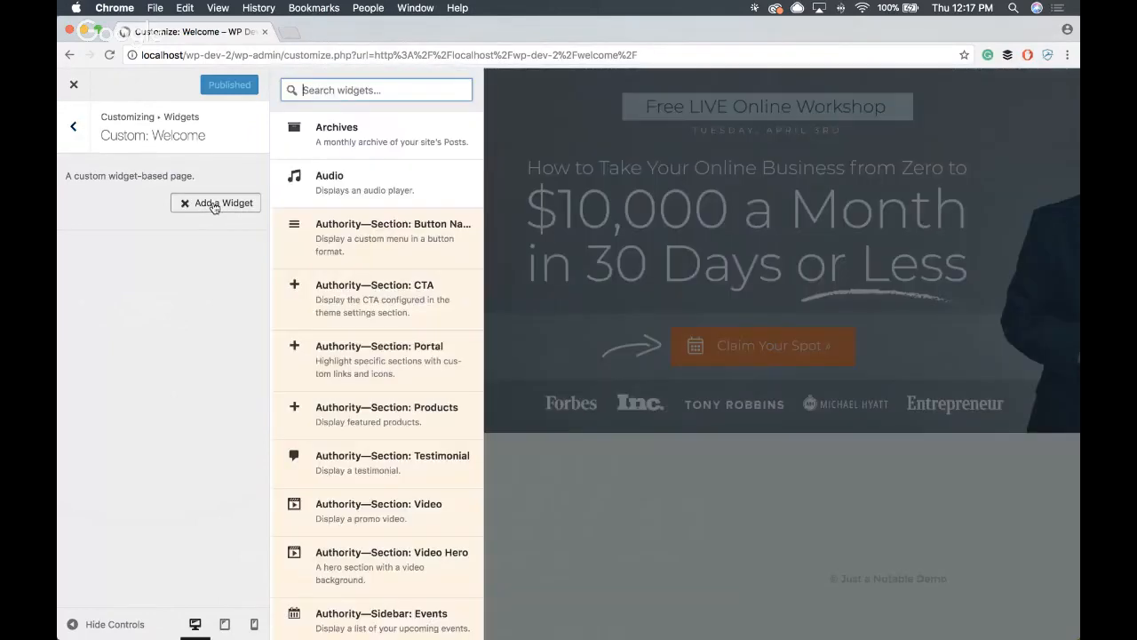
# - Browse the available Authority section and sidebar widgets, such as CTA, Portal, Products, Testimonial and Video, for the Welcome page
pyautogui.scroll(-2, 377, 228)
pyautogui.scroll(-5, 374, 266)
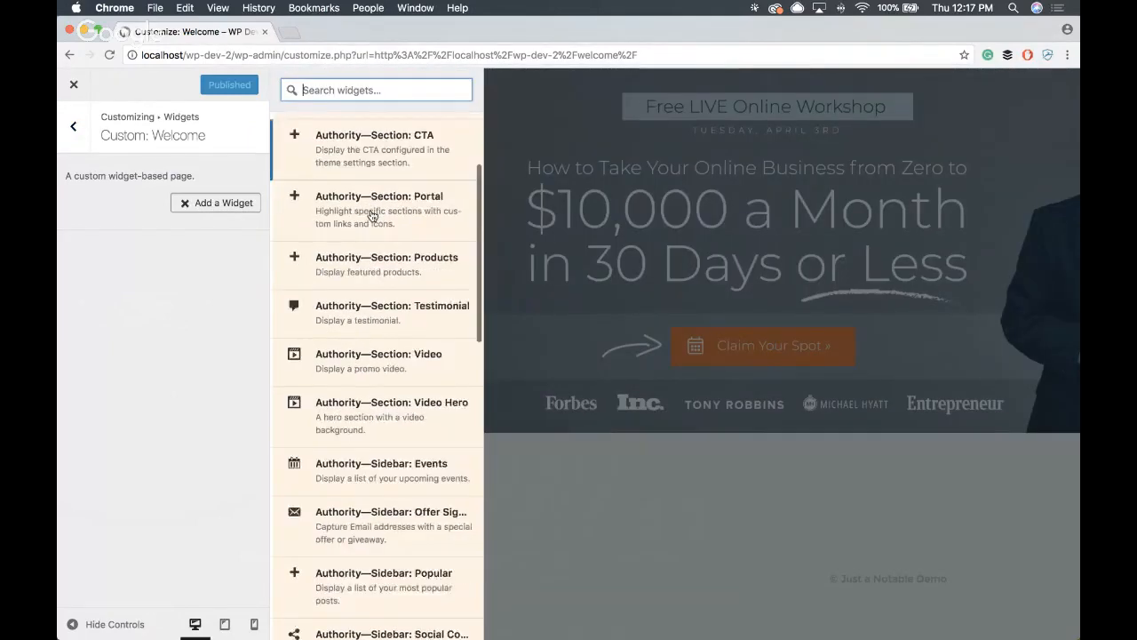
pyautogui.scroll(-3, 374, 291)
pyautogui.scroll(6, 377, 284)
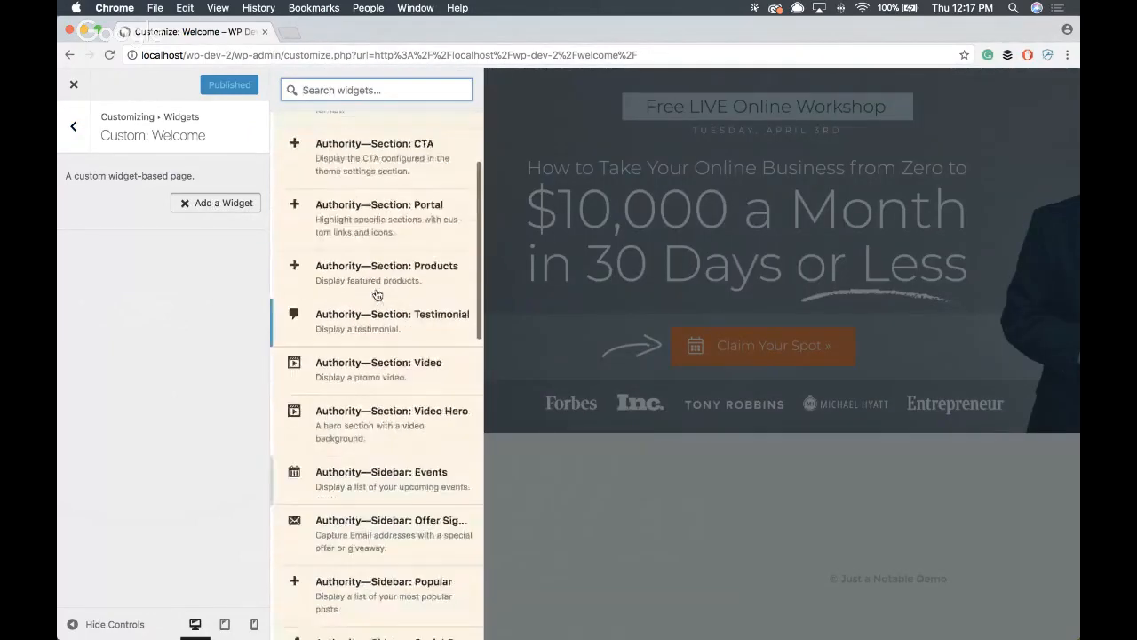
pyautogui.scroll(1, 381, 244)
pyautogui.scroll(-5, 383, 304)
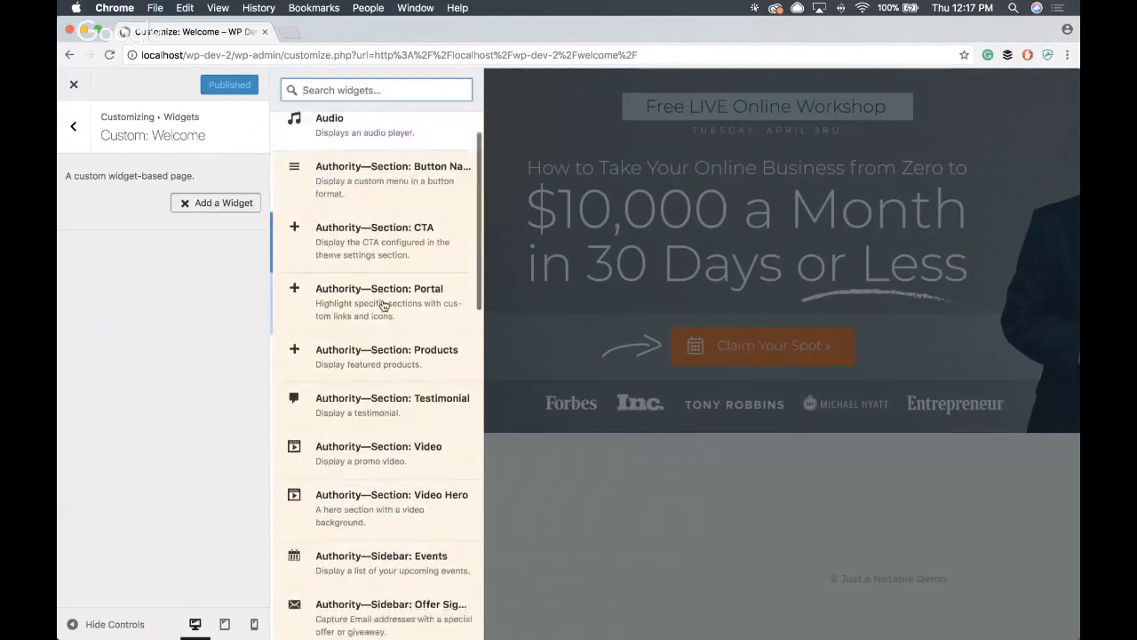
pyautogui.scroll(-1, 380, 346)
pyautogui.scroll(6, 380, 384)
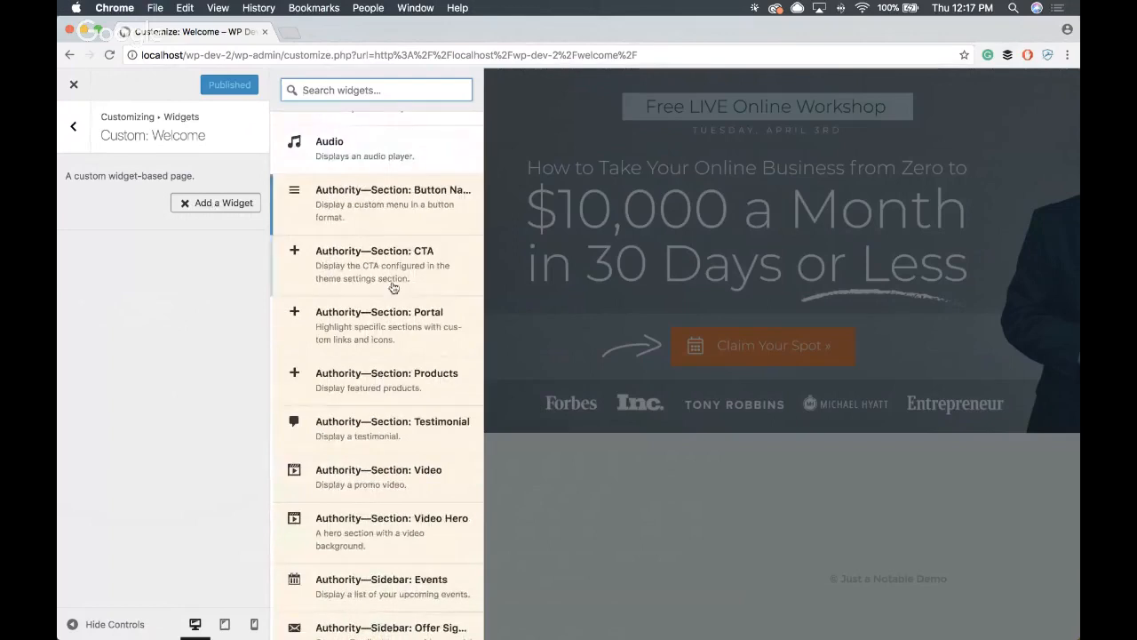
pyautogui.scroll(-1, 392, 402)
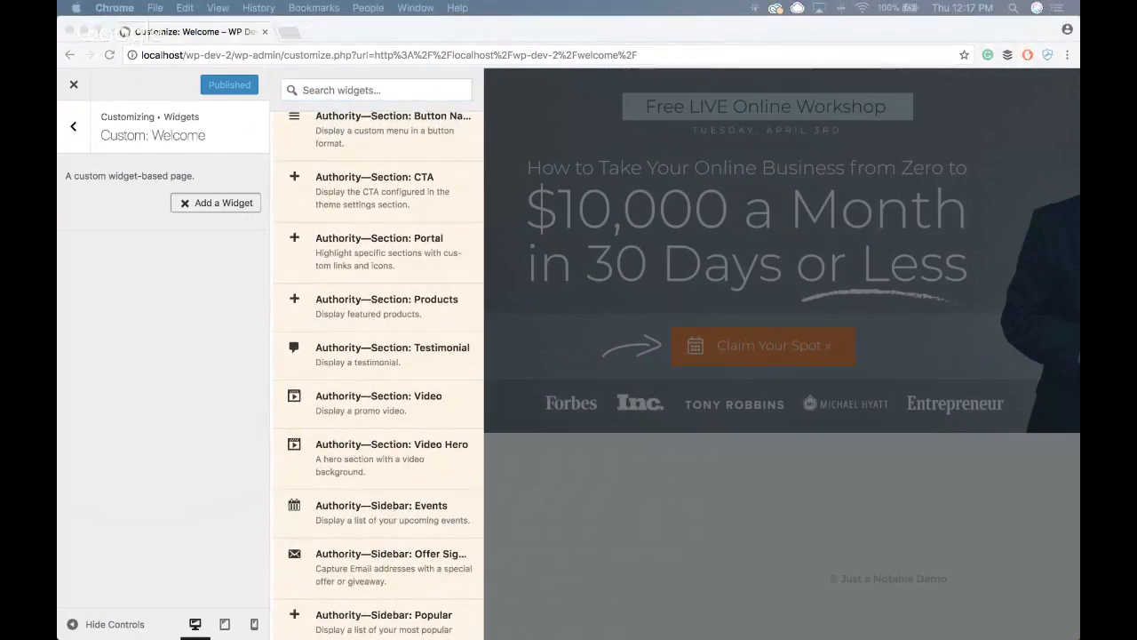
# - Add an Authority testimonial section to the Welcome widget area and title it "Michael Hyatt"
pyautogui.click(136, 321)
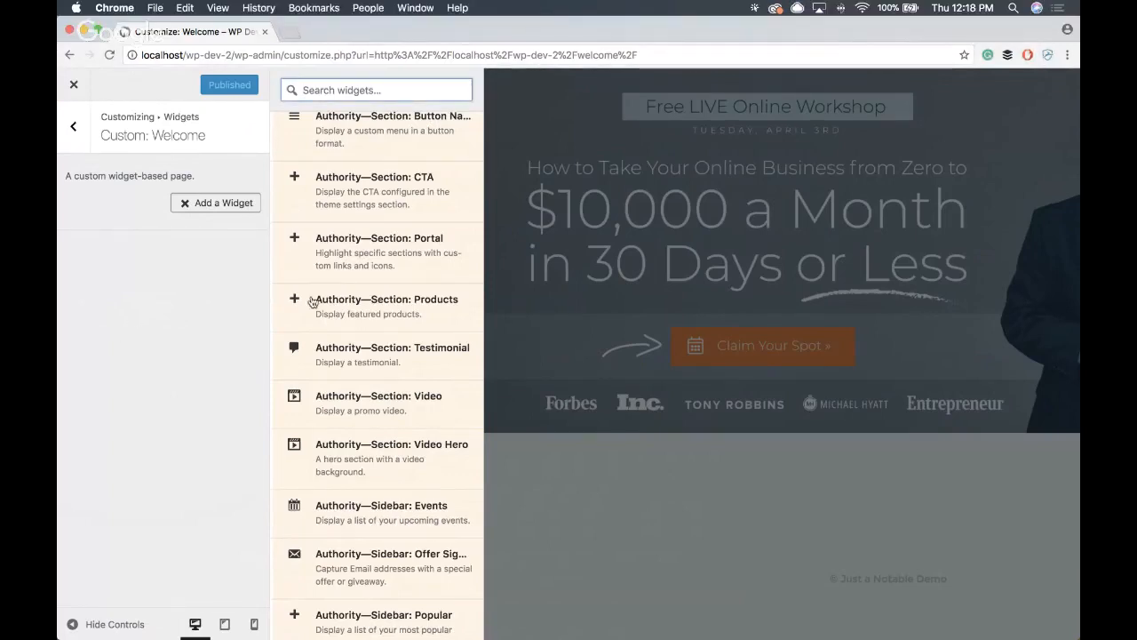
pyautogui.scroll(-1, 380, 270)
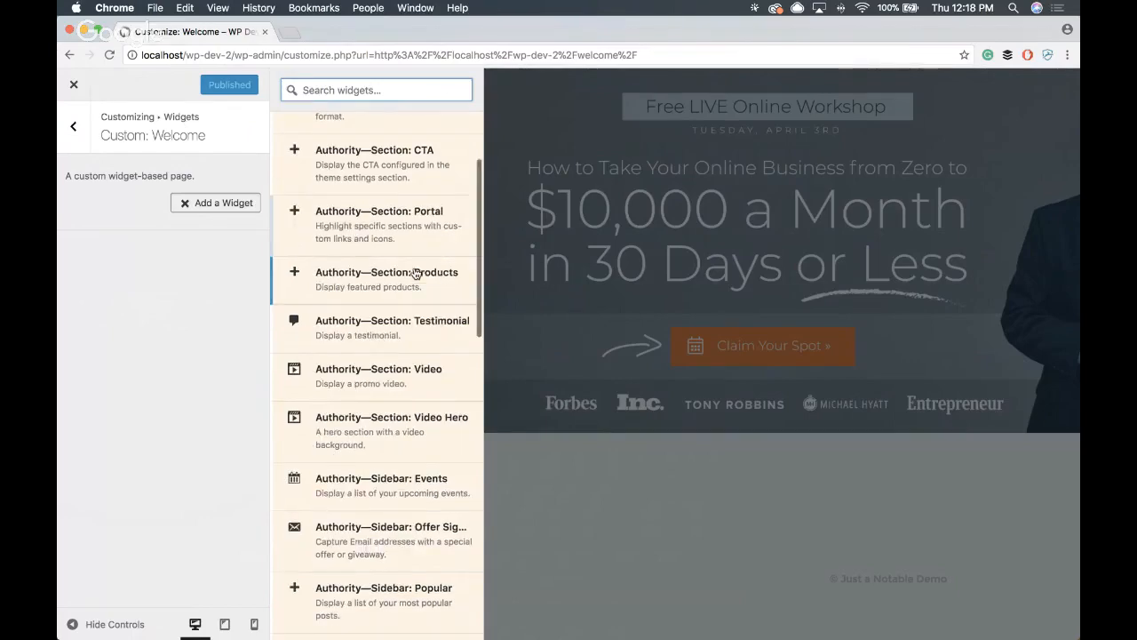
pyautogui.click(417, 320)
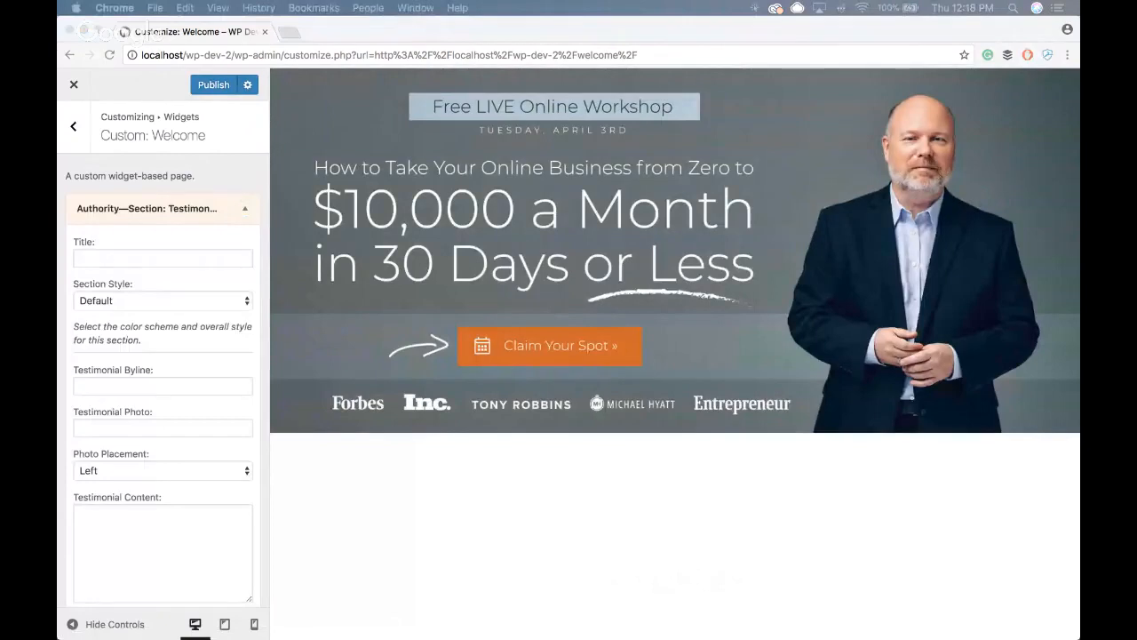
pyautogui.click(138, 257)
pyautogui.write('Michael Hyatt')
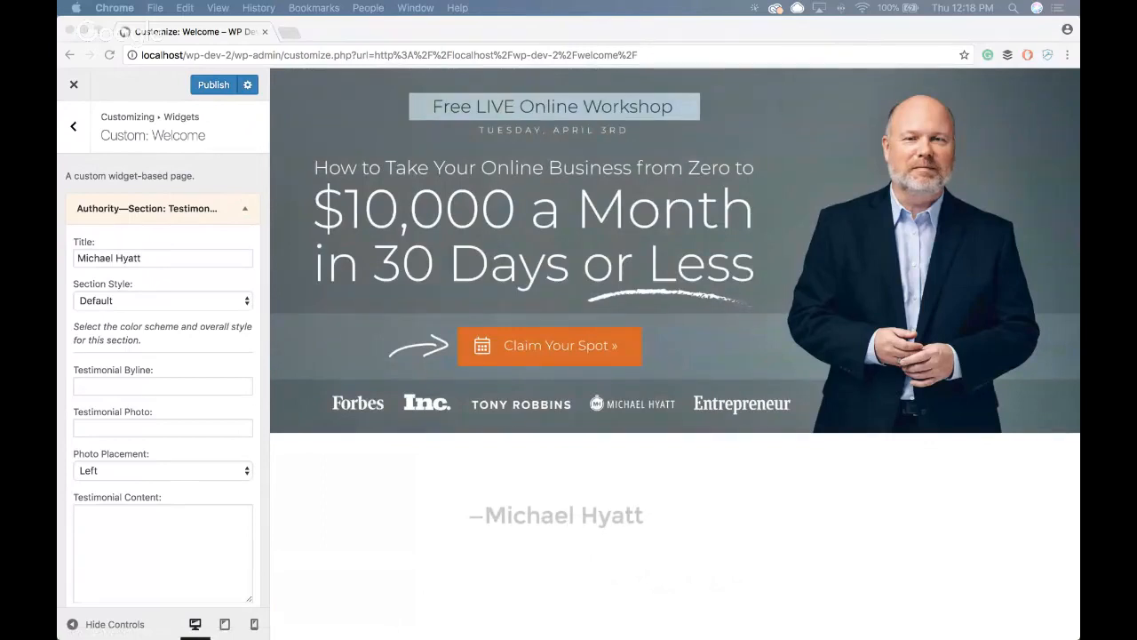
# - Enter the testimonial "I don't know of a better teacher on the planet than Ray Edwards." with byline "BESTSELLING AUTHOR, CEO MICHAEL HYATT & CO."
pyautogui.scroll(-1, 149, 369)
pyautogui.click(145, 515)
pyautogui.write("I don't know of a better teacher on the planet than Ray Edwards.")
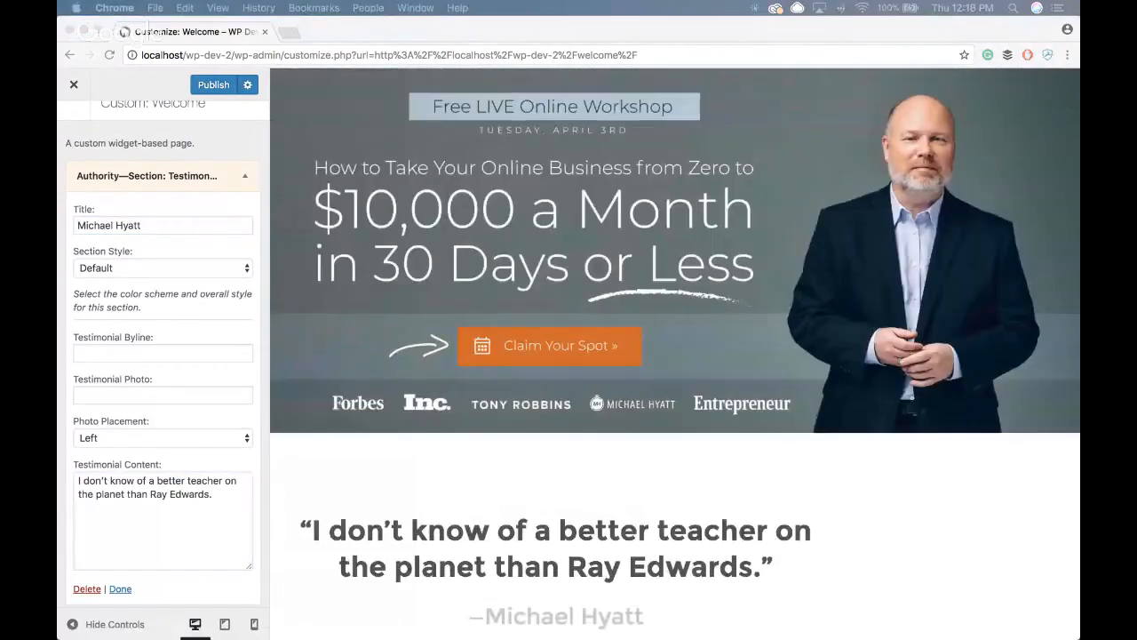
pyautogui.click(111, 353)
pyautogui.press('super+v')
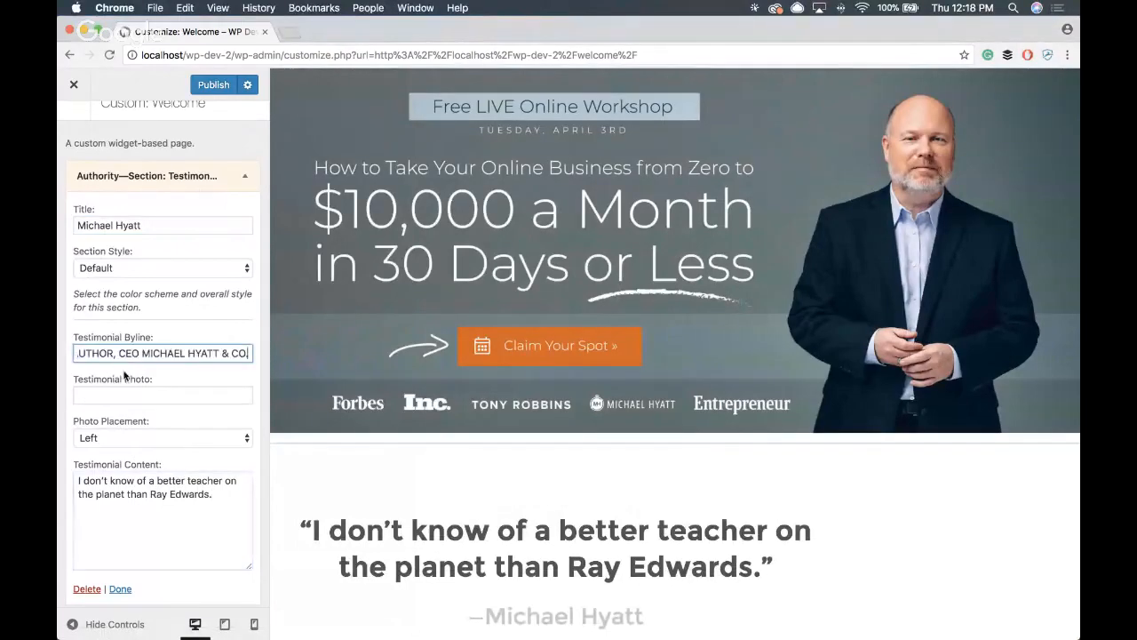
pyautogui.press('super+Tab')
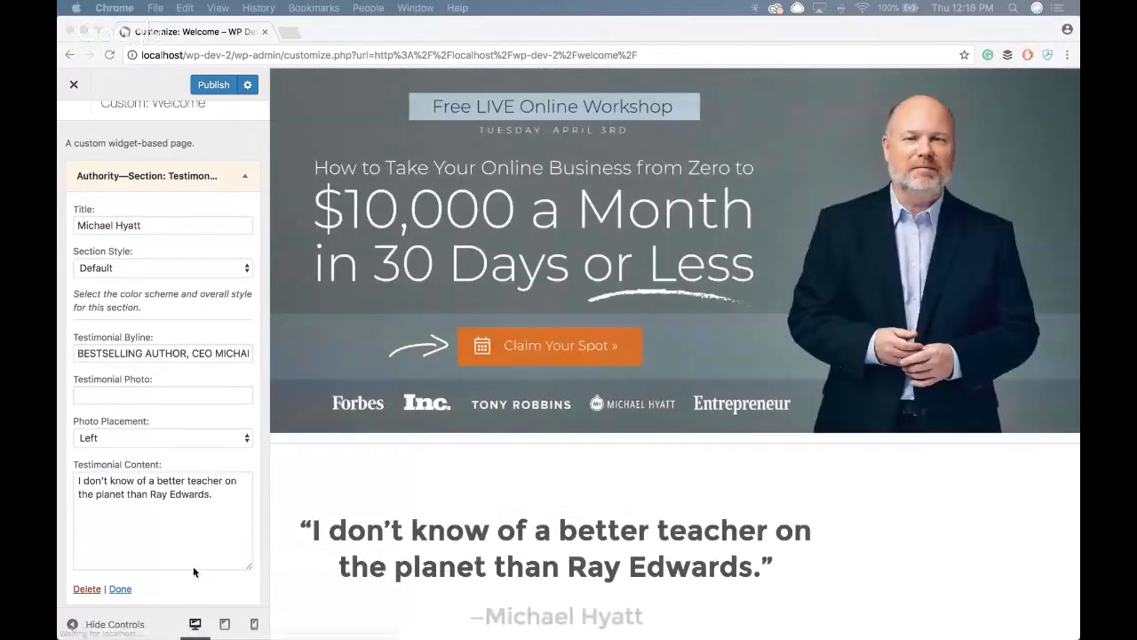
pyautogui.click(159, 396)
pyautogui.press('super+v')
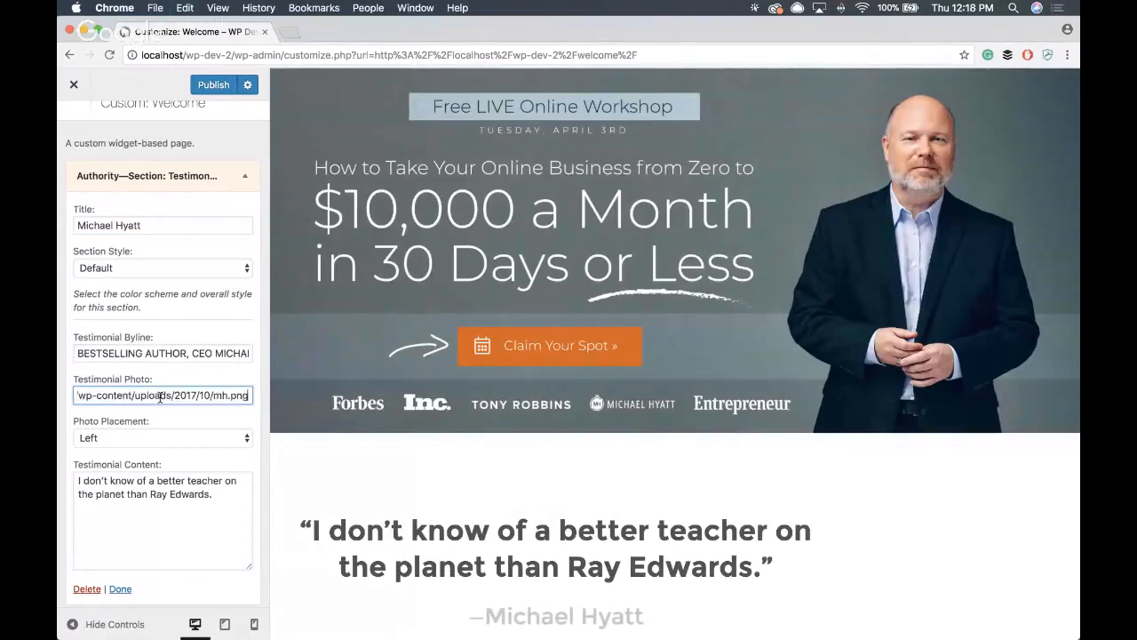
pyautogui.click(139, 437)
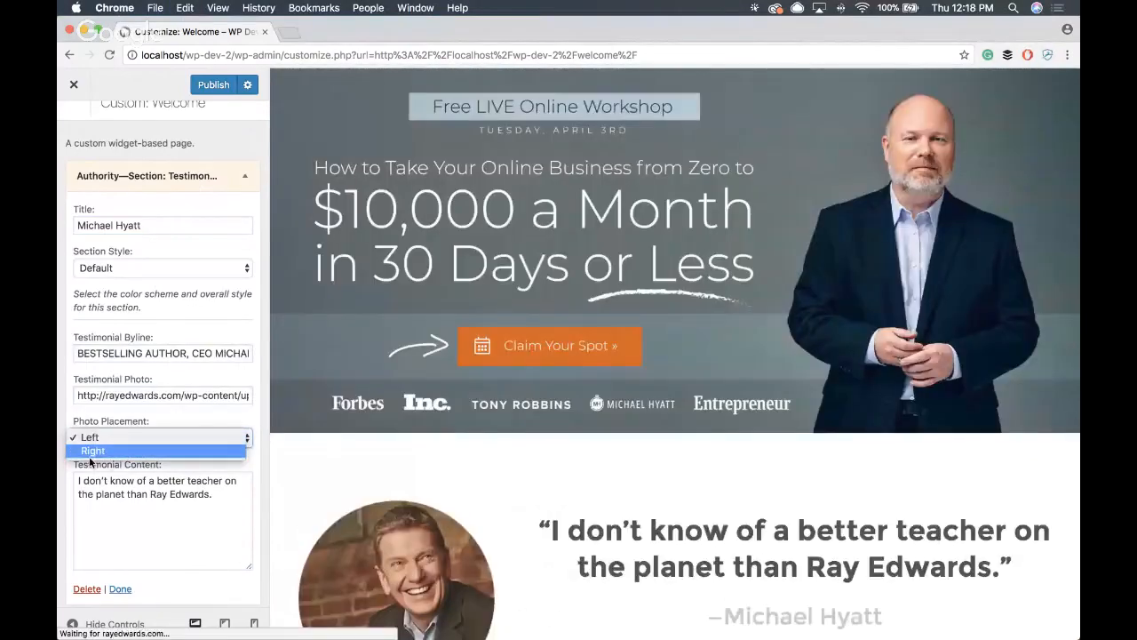
pyautogui.click(117, 451)
pyautogui.scroll(-5, 604, 246)
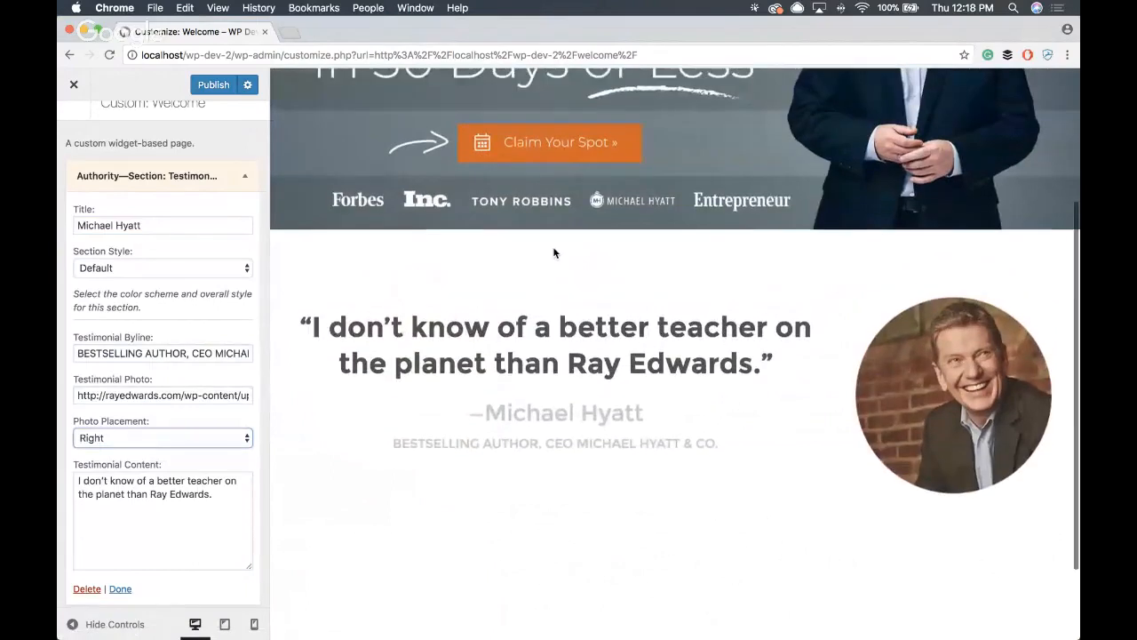
pyautogui.click(244, 176)
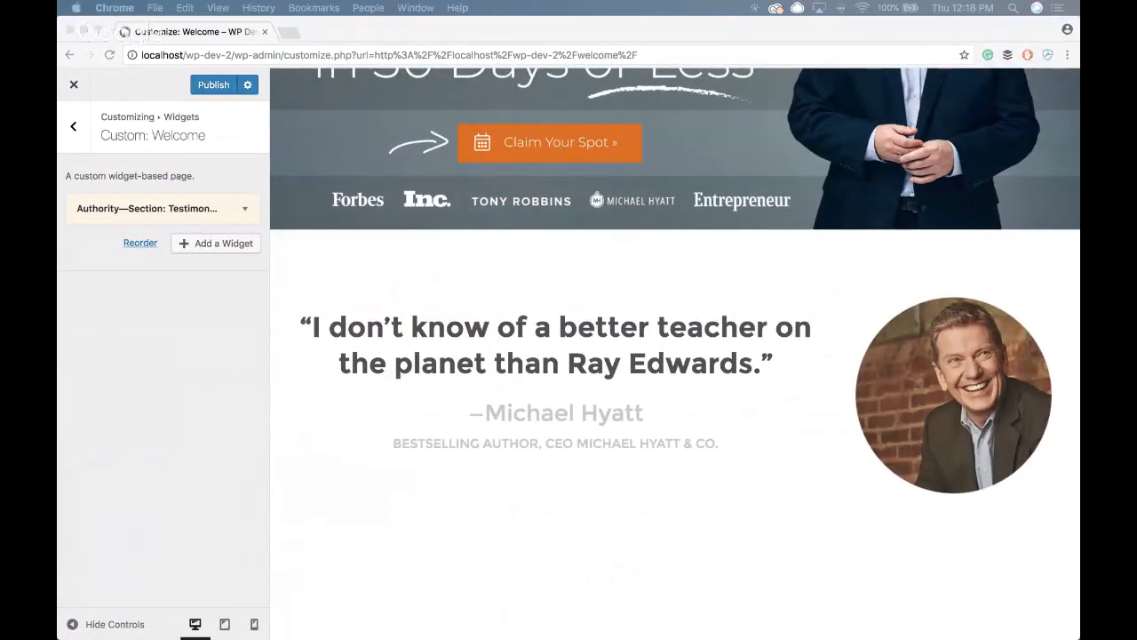
# - Add an Authority video section below the testimonial, using the 640 by 360 Vimeo embed code for video 113353604
pyautogui.click(197, 432)
pyautogui.click(216, 249)
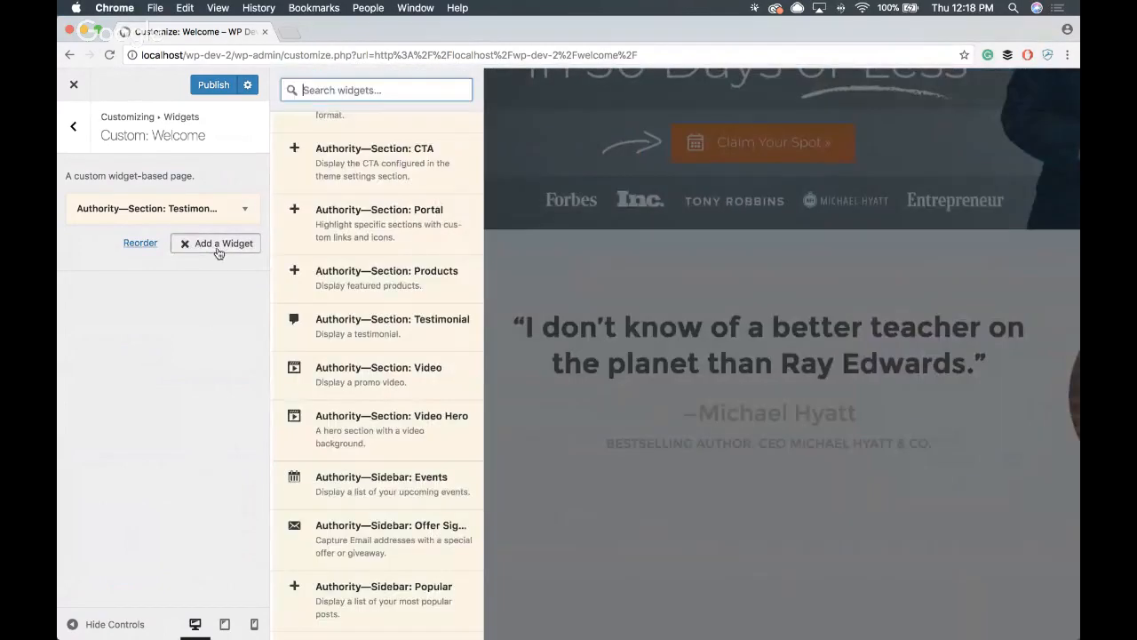
pyautogui.click(432, 376)
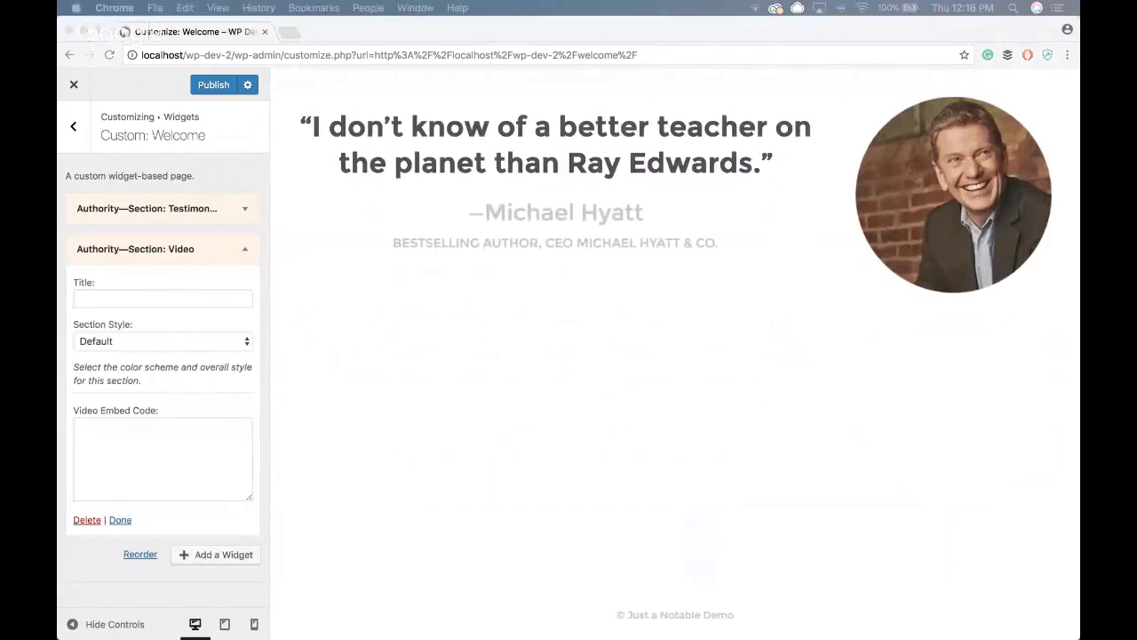
pyautogui.click(160, 492)
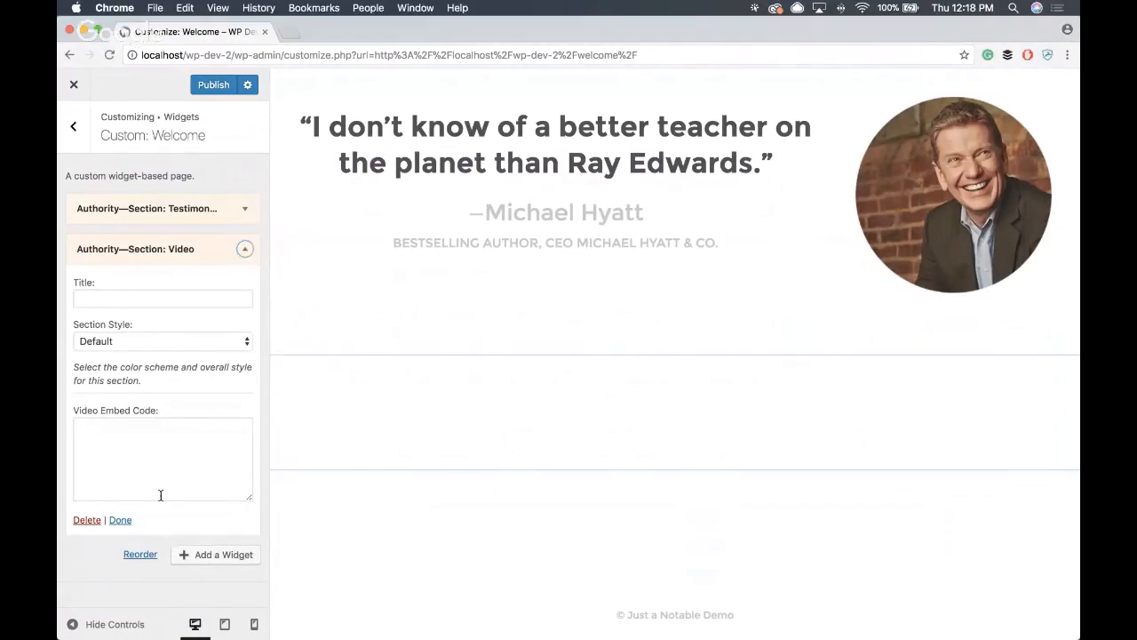
pyautogui.write('<iframe src="https://player.vimeo.com/video/113353604?title=0&byline=0&portrait=0" width="640" height="360" frameborder="0" allowfullscreen="allowfullscreen"></iframe>')
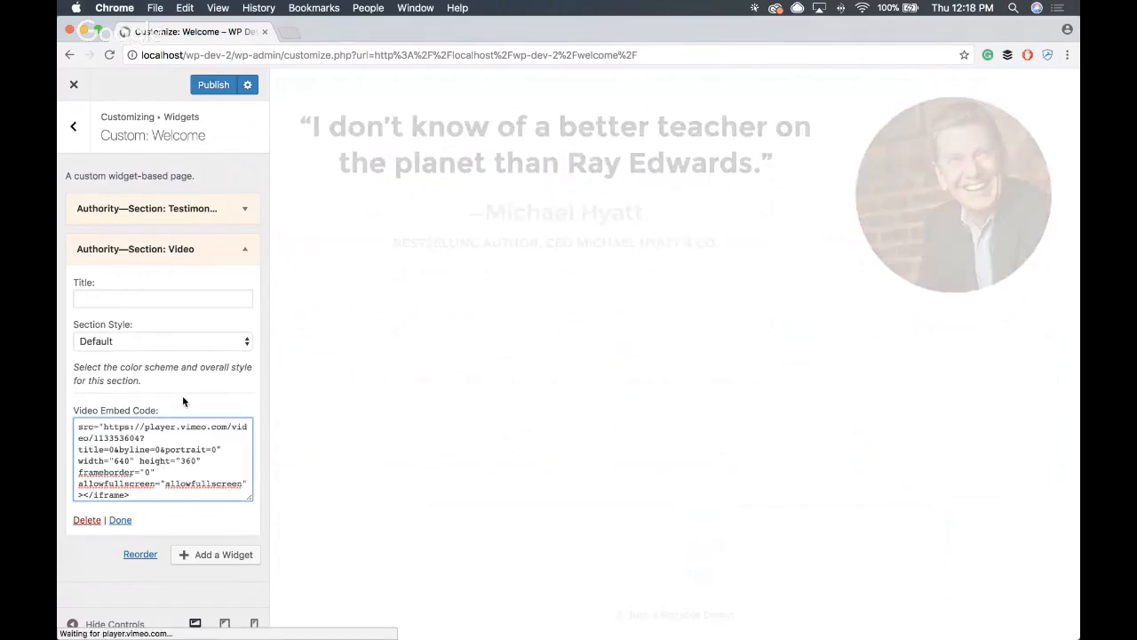
pyautogui.scroll(-5, 418, 347)
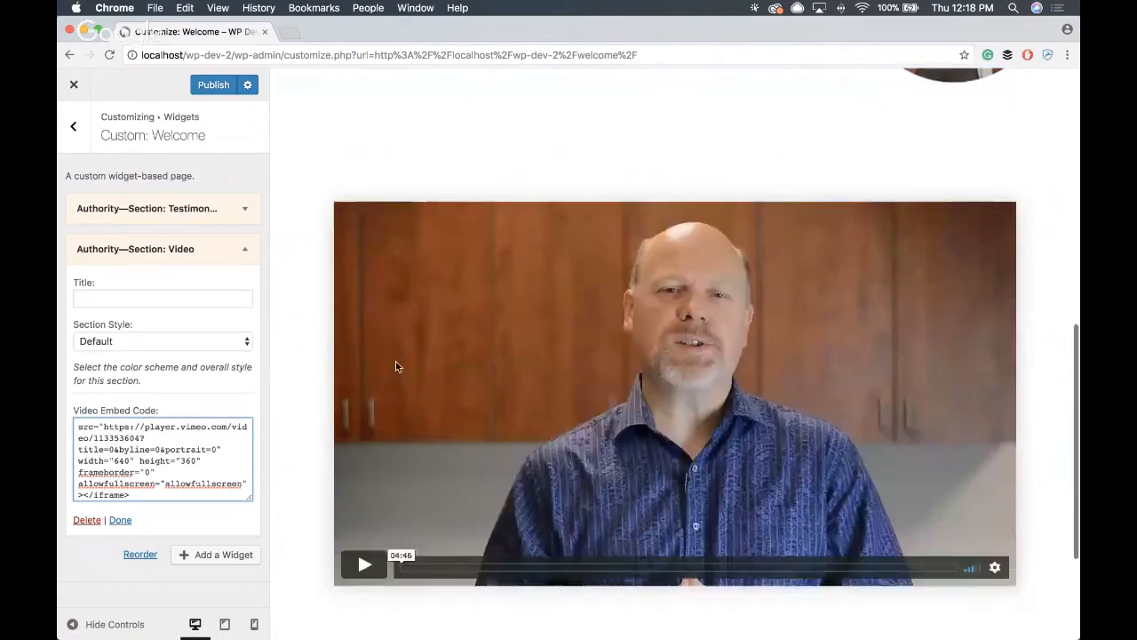
pyautogui.scroll(5, 395, 365)
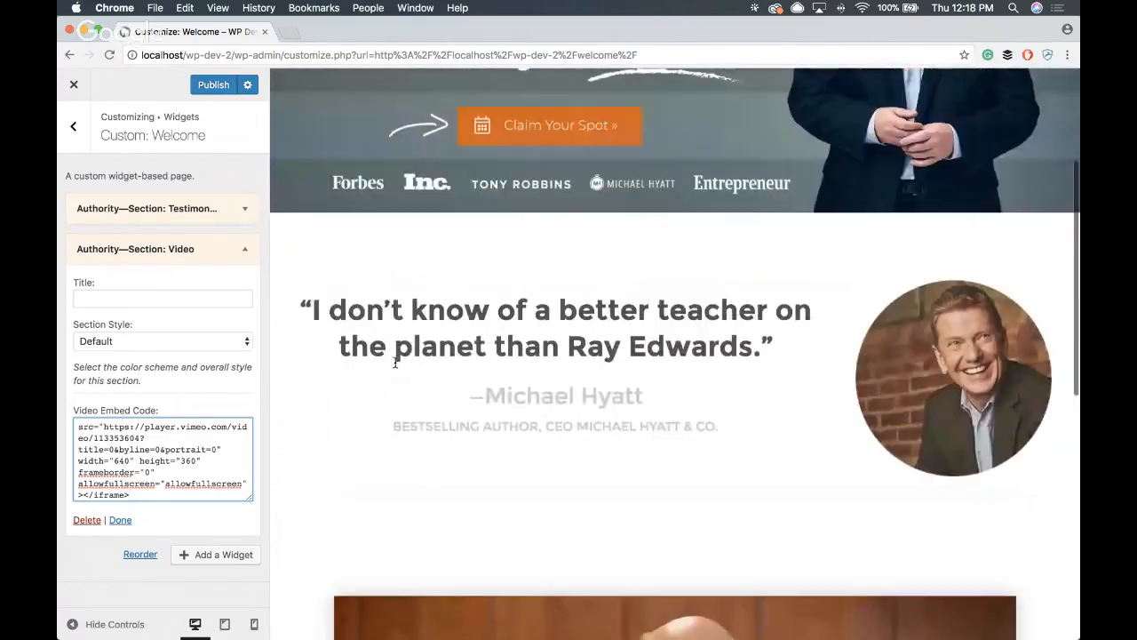
pyautogui.scroll(-3, 426, 382)
pyautogui.scroll(-4, 684, 419)
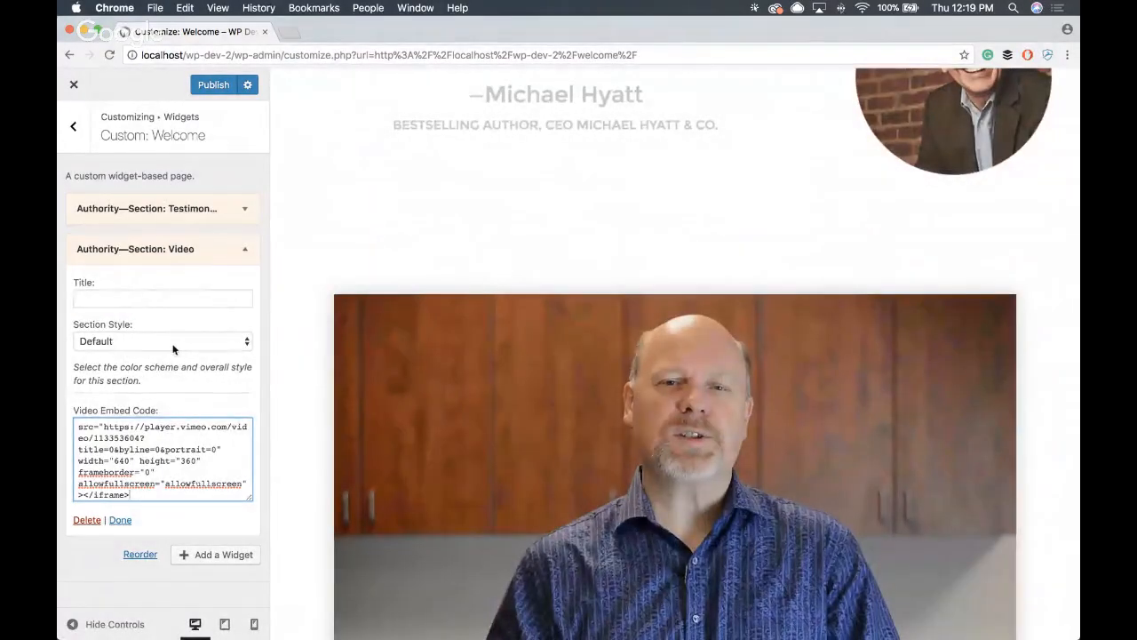
# - Set the video section's style to Tertiary Color Scheme and collapse its settings
pyautogui.click(134, 343)
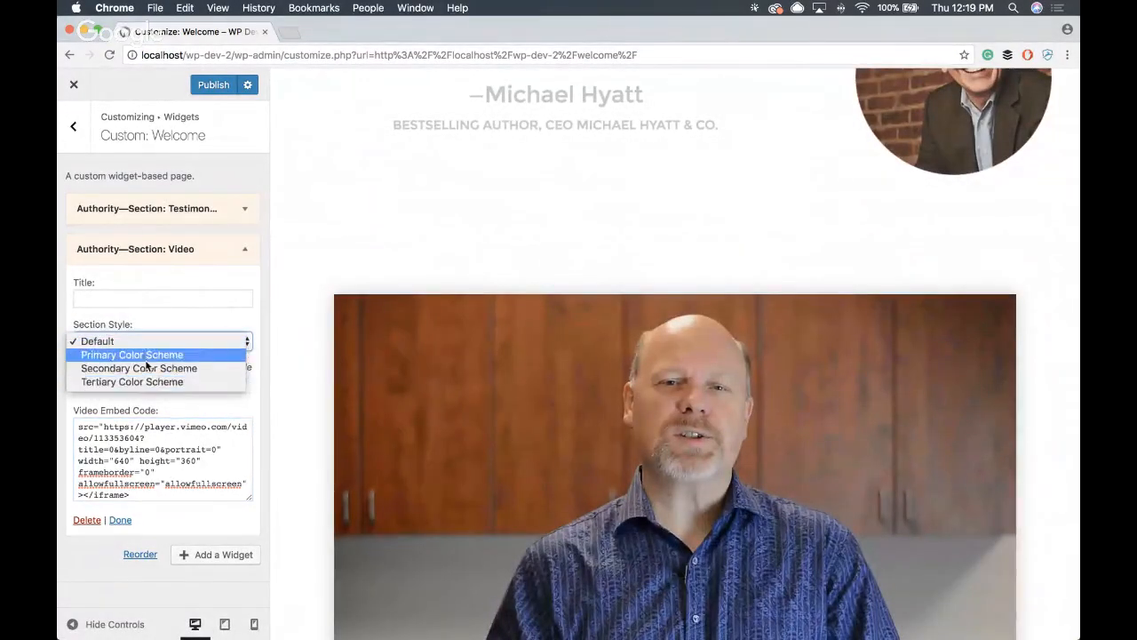
pyautogui.click(95, 381)
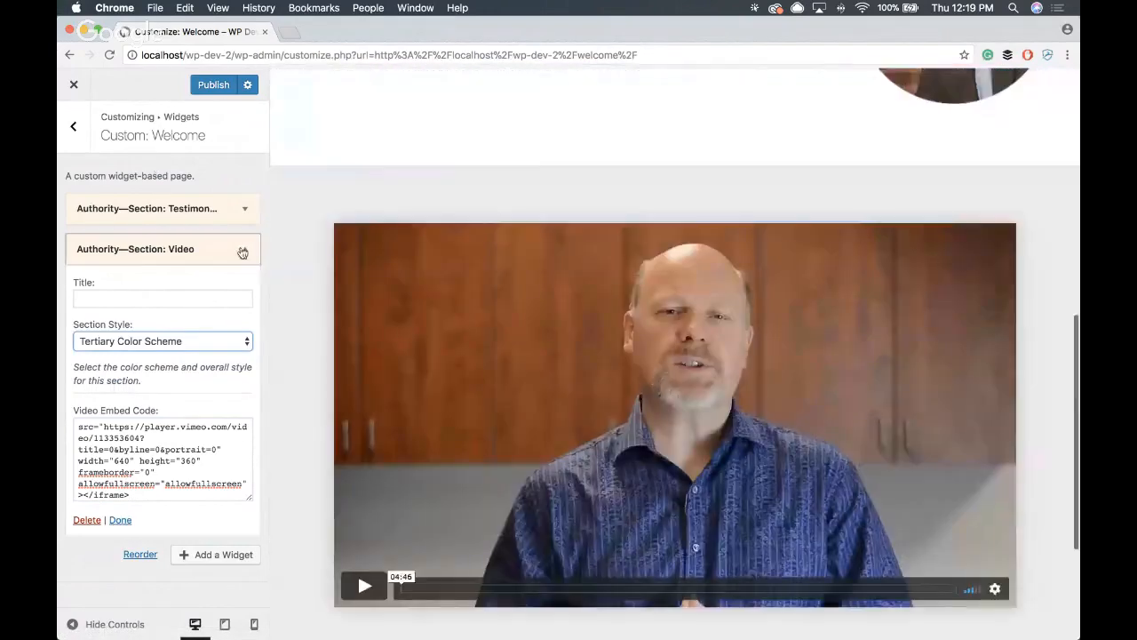
pyautogui.click(241, 249)
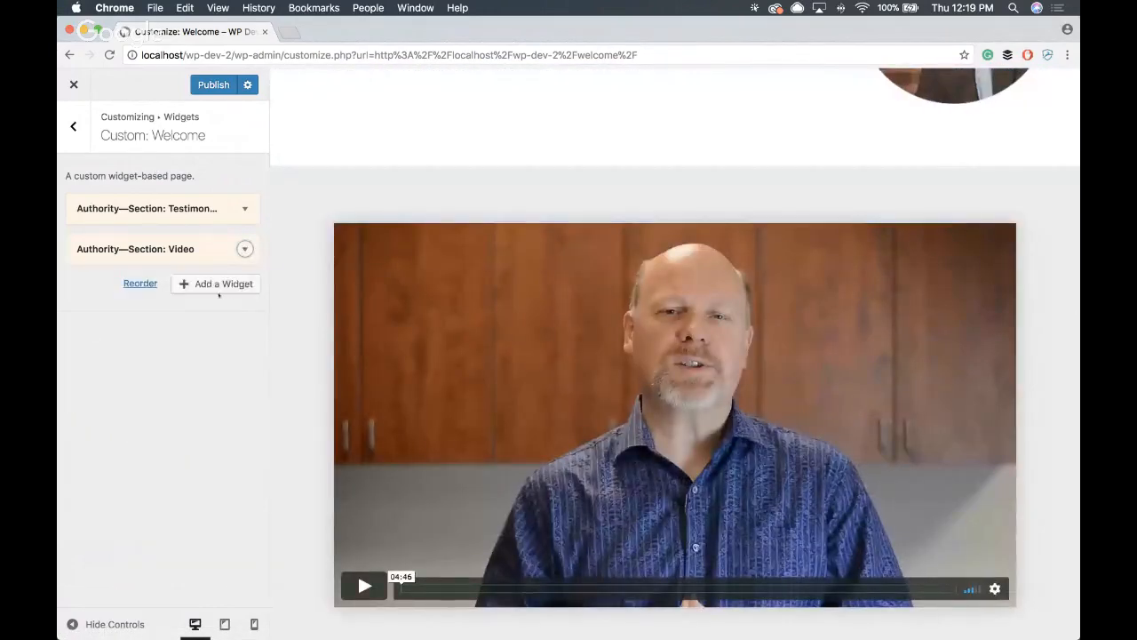
# - Add a second Authority testimonial section below the video and title it "Pat Flynn"
pyautogui.click(222, 284)
pyautogui.click(436, 340)
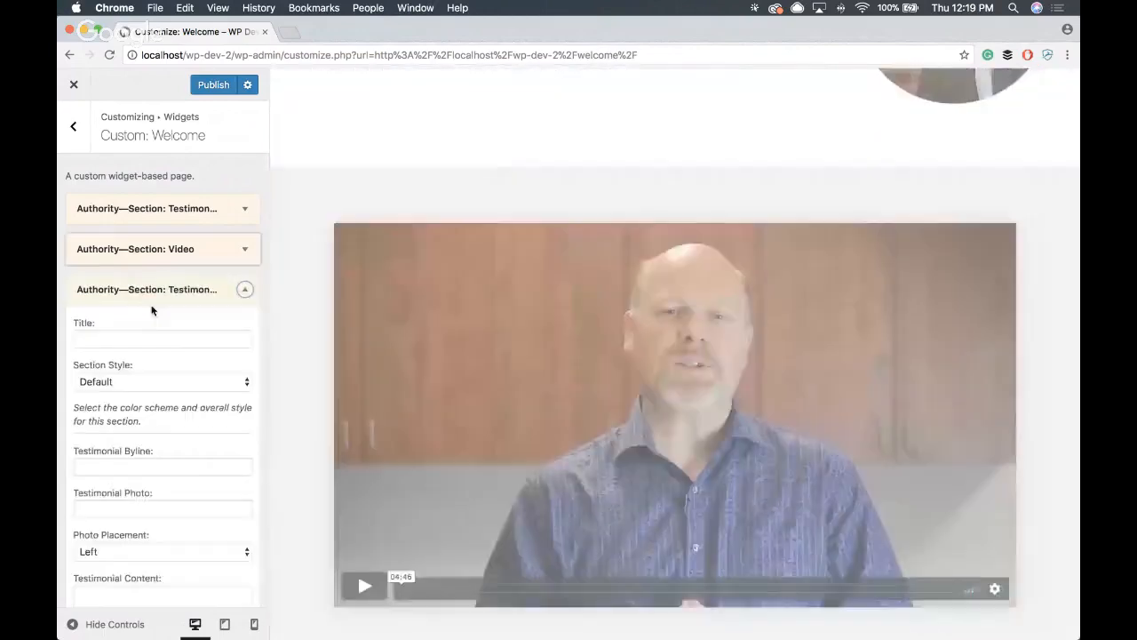
pyautogui.press('super+Tab')
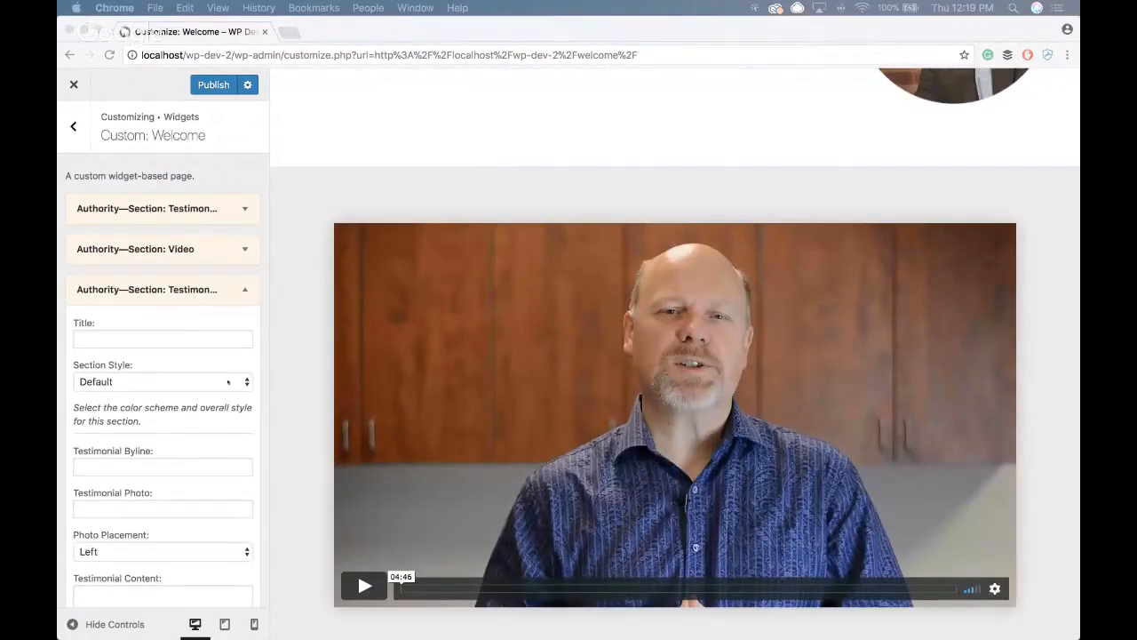
pyautogui.click(190, 339)
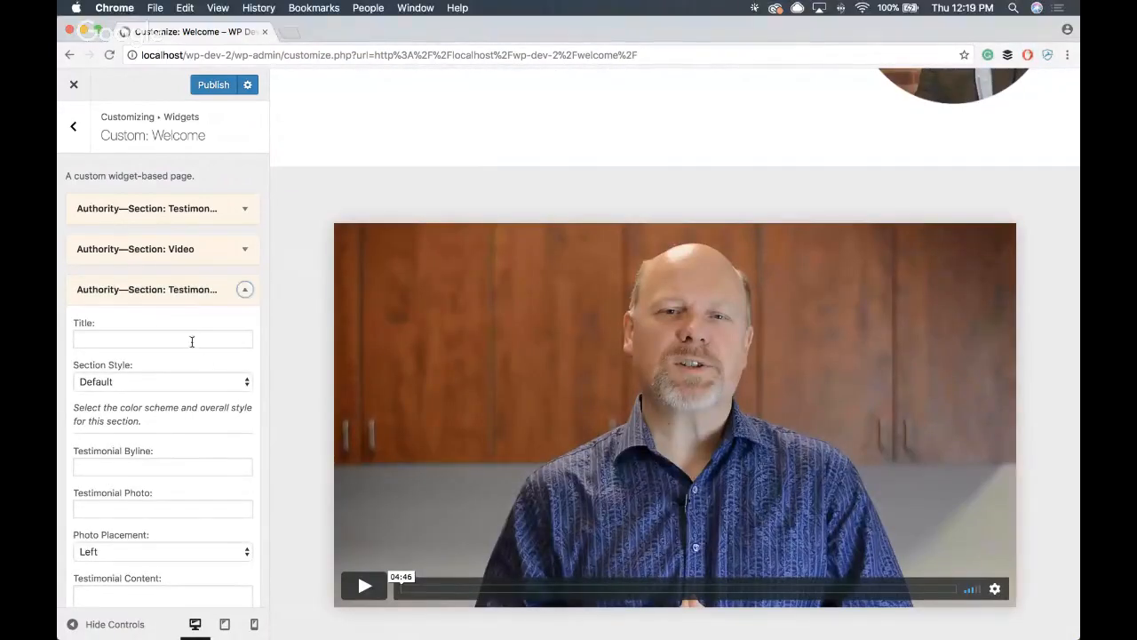
pyautogui.write('Pat Flynn')
pyautogui.scroll(-1, 188, 363)
pyautogui.scroll(-1, 177, 378)
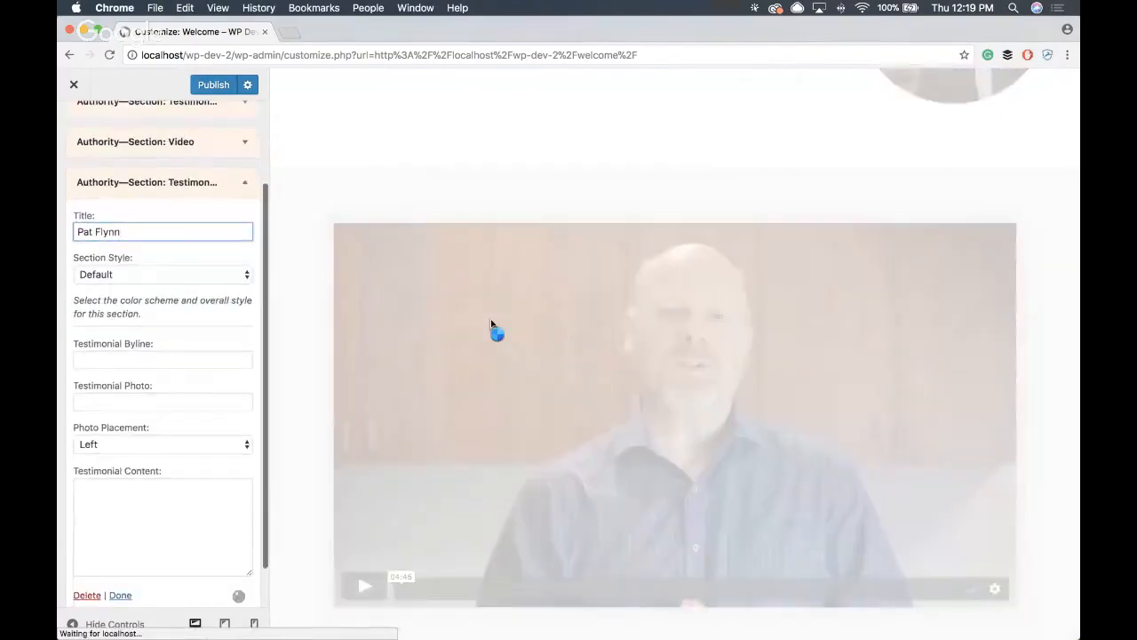
pyautogui.scroll(-5, 494, 329)
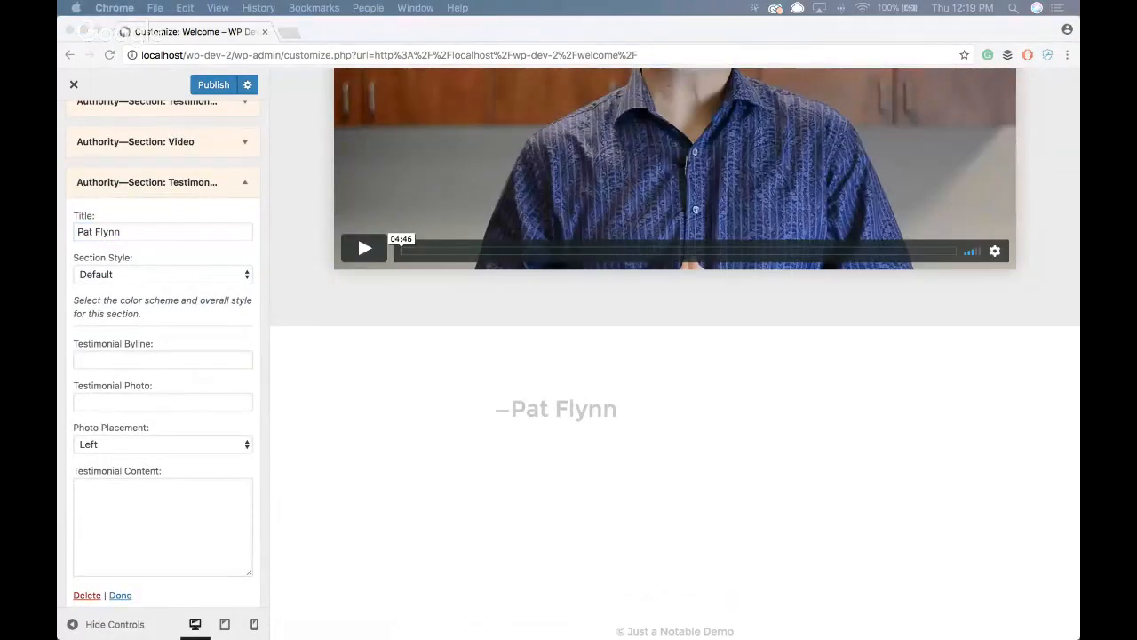
# - Enter the second testimonial's content "Ray Edwards is the Grand Master." and byline "FOUNDER OF SMART PASSIVE INCOME"
pyautogui.click(175, 506)
pyautogui.write('Ray Edwards is the Grand Master.')
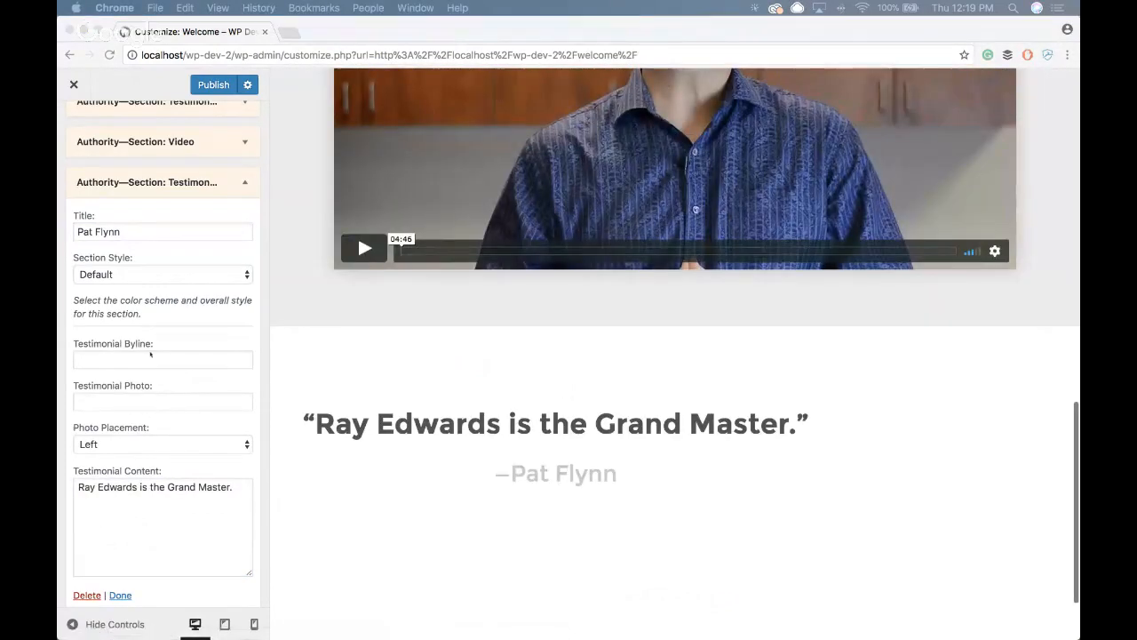
pyautogui.click(157, 364)
pyautogui.write('FOUNDER OF SMART PASSIVE INCOME')
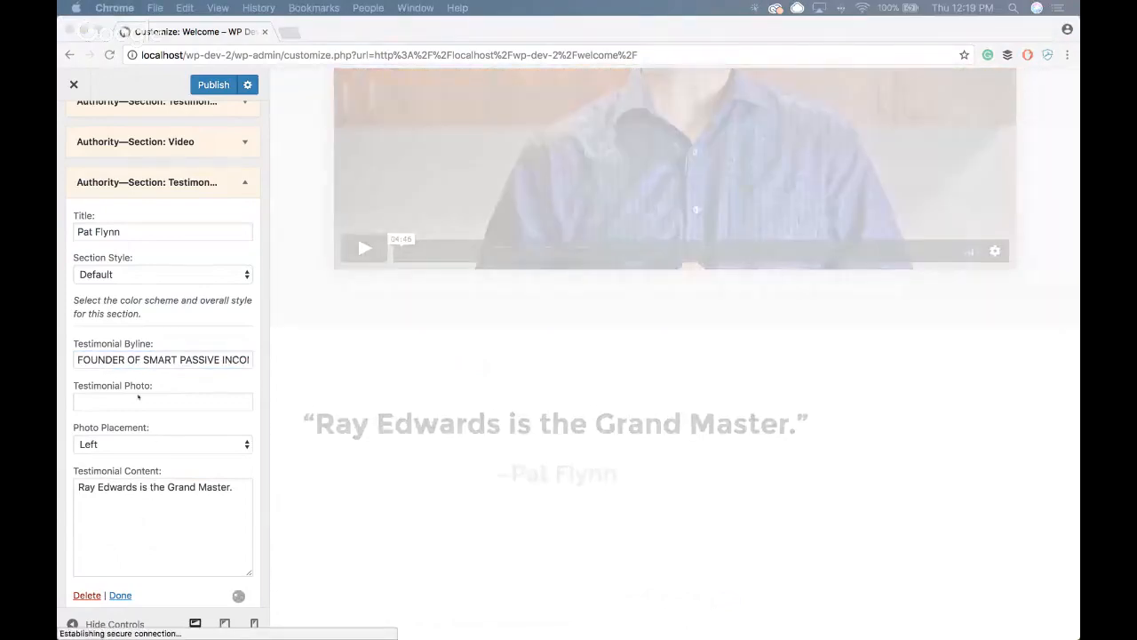
# - Set the second testimonial's photo to the image URL ending in wp-content/uploads/2017/10/pf.png and collapse the widget
pyautogui.click(157, 399)
pyautogui.press('super+v')
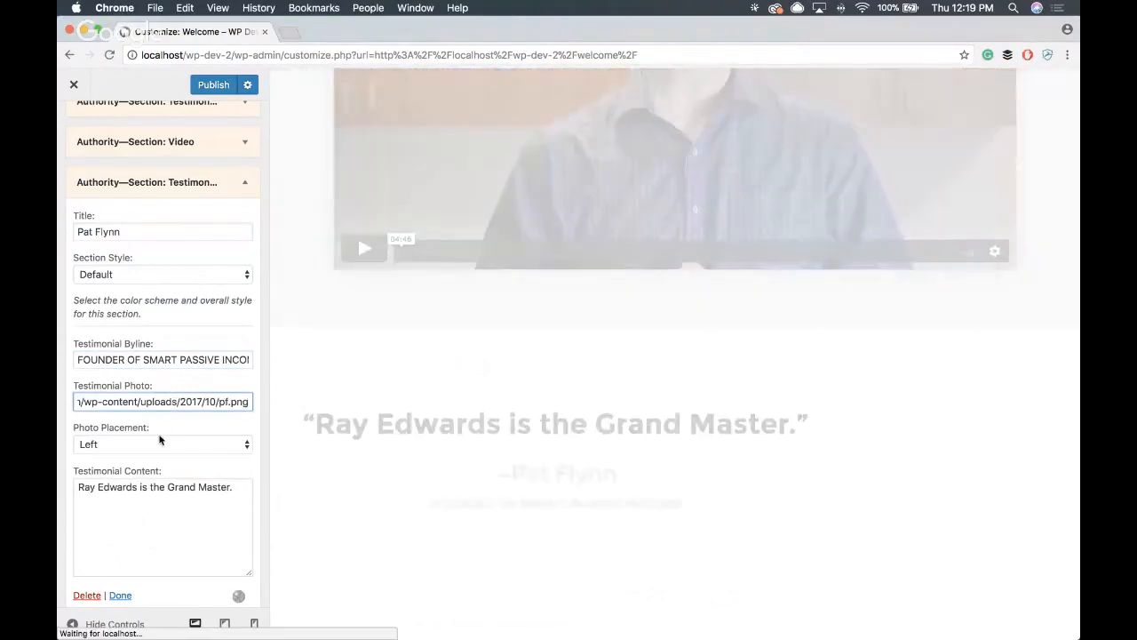
pyautogui.scroll(5, 658, 288)
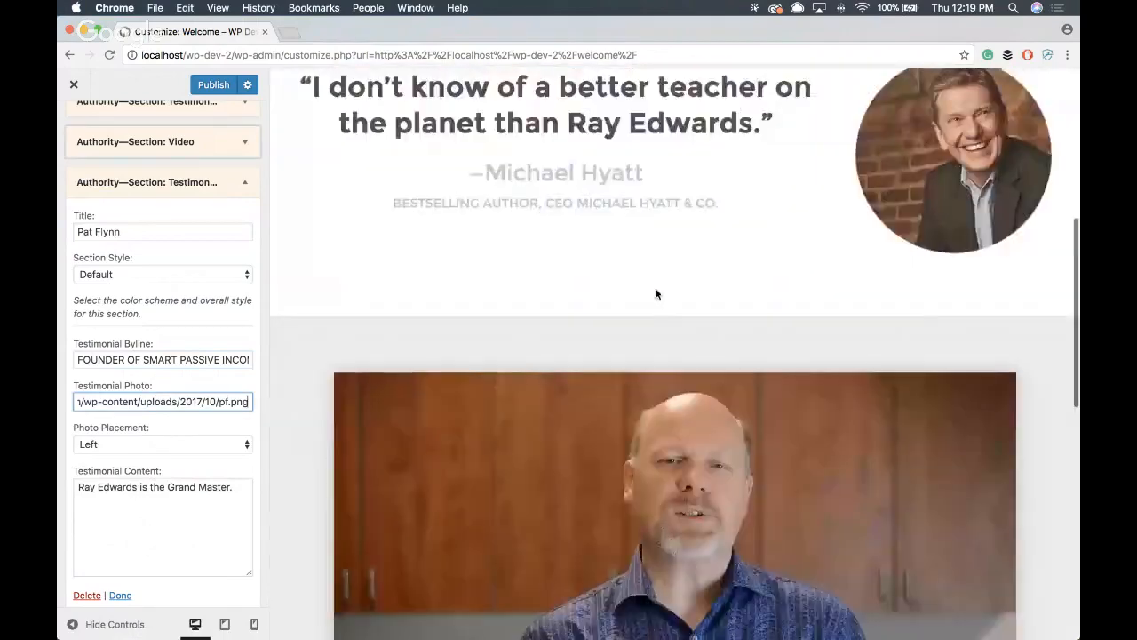
pyautogui.scroll(-8, 625, 297)
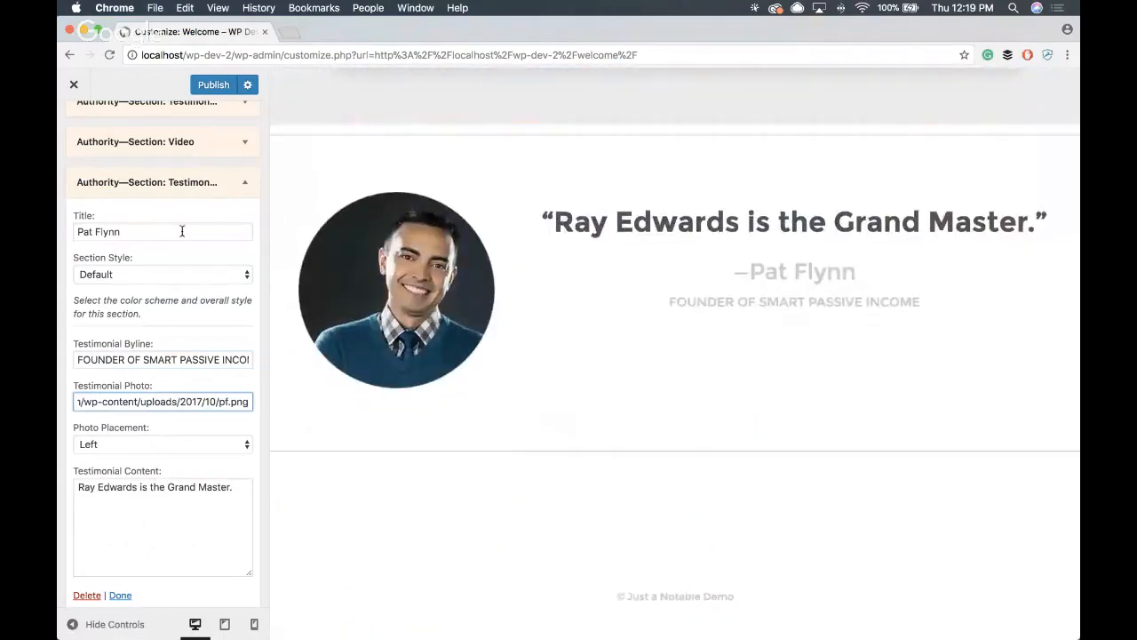
pyautogui.click(246, 182)
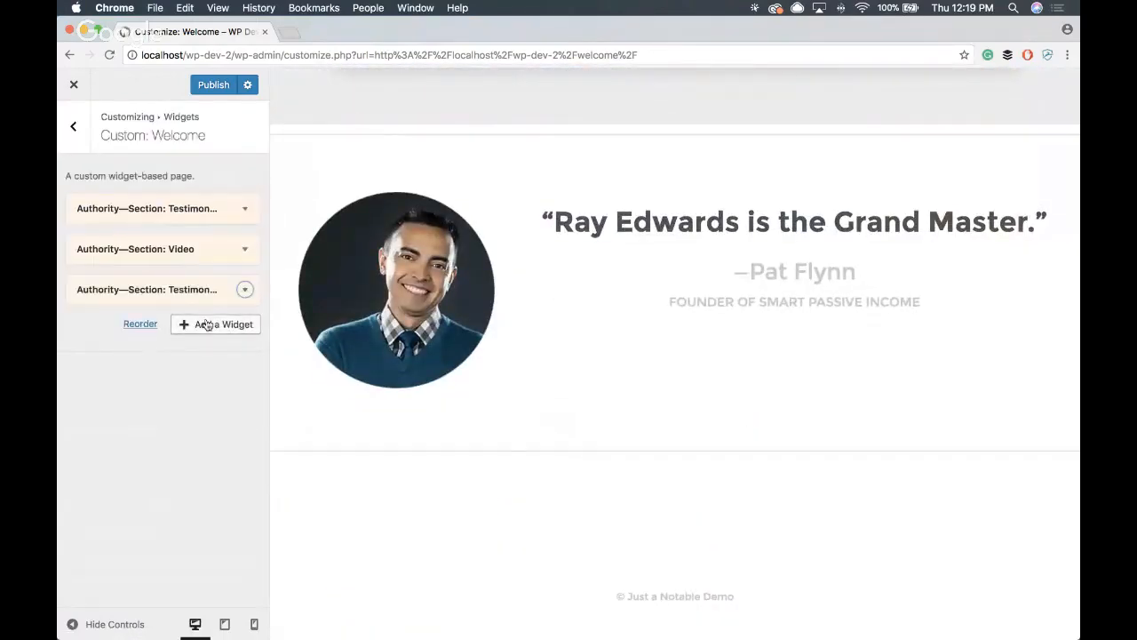
# - Add an Authority CTA section below the second testimonial in the Welcome widget area
pyautogui.click(214, 325)
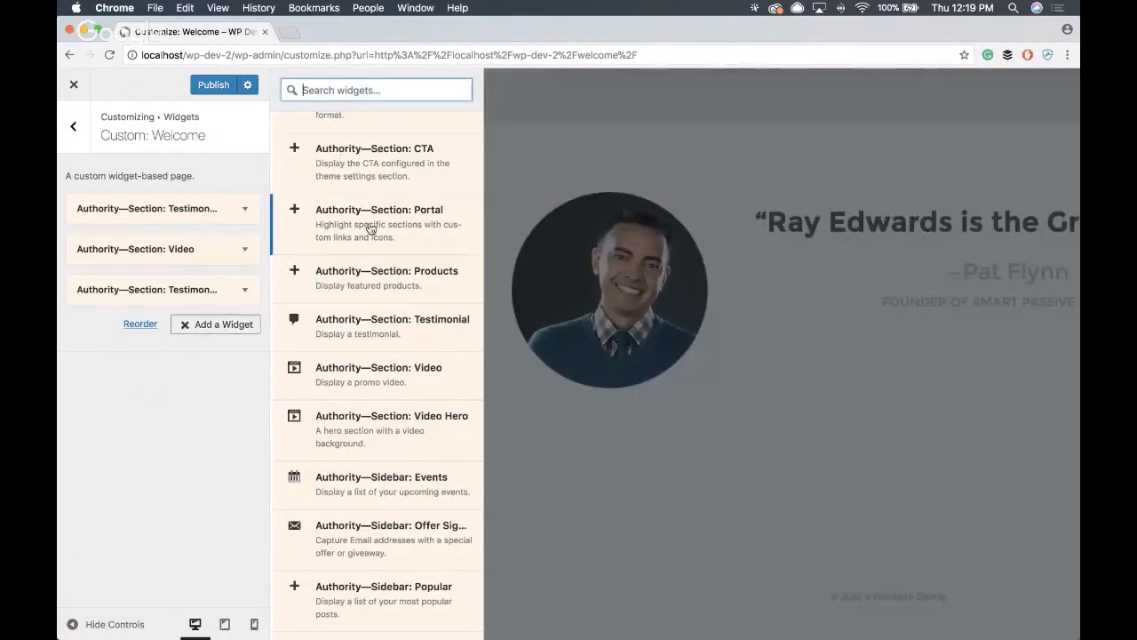
pyautogui.scroll(3, 393, 229)
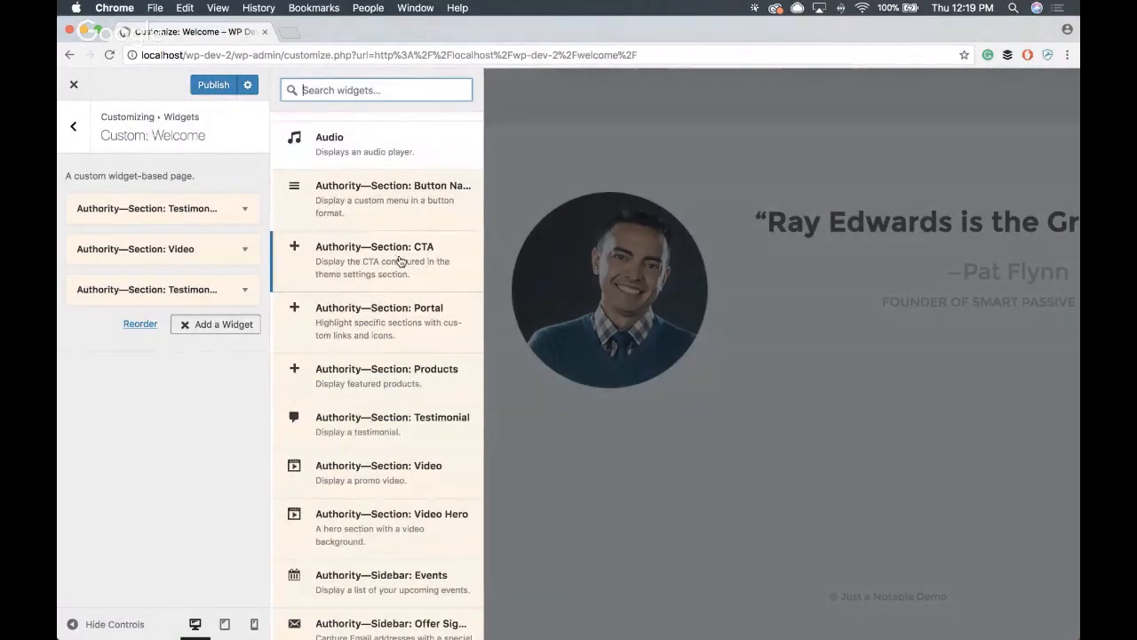
pyautogui.click(412, 256)
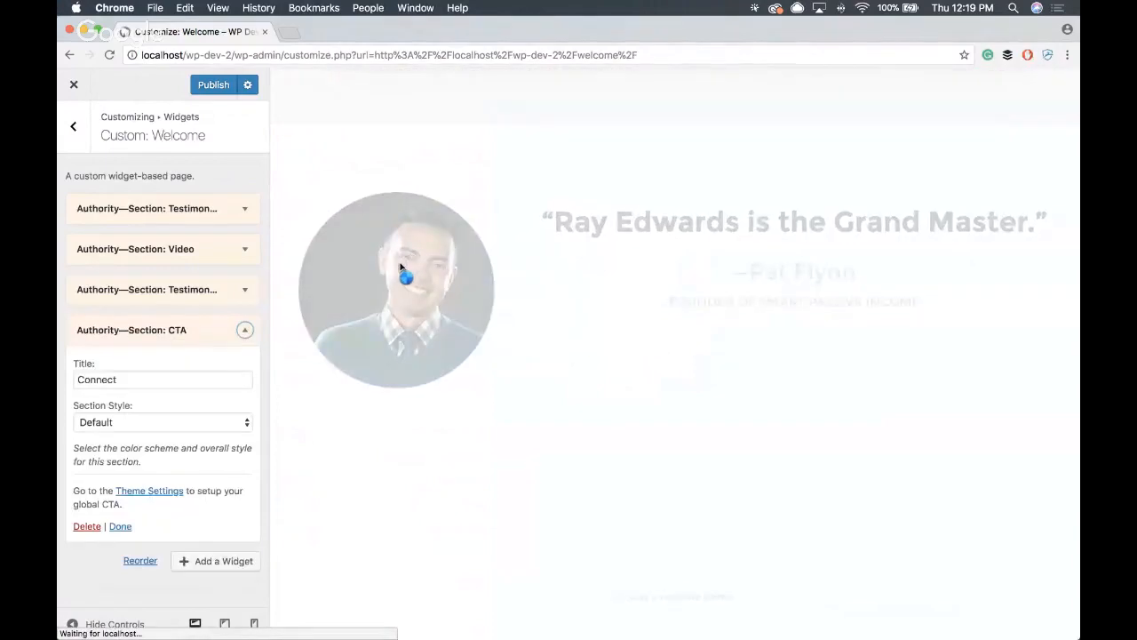
# - Set the CTA section's style to Primary Color Scheme and collapse the widget
pyautogui.scroll(-5, 482, 270)
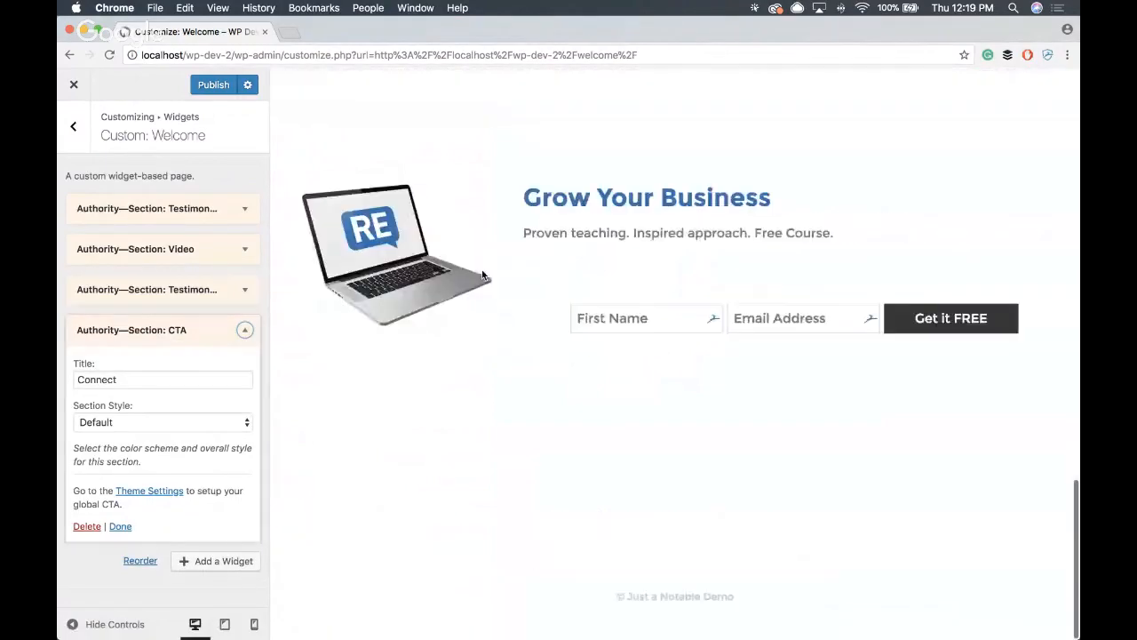
pyautogui.click(135, 426)
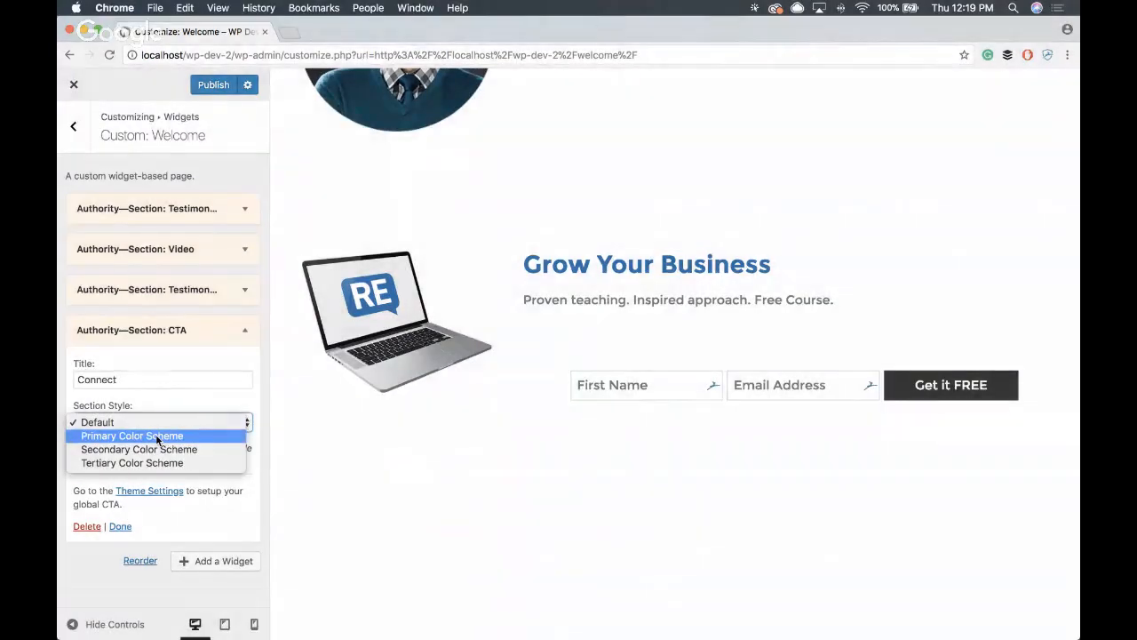
pyautogui.click(151, 435)
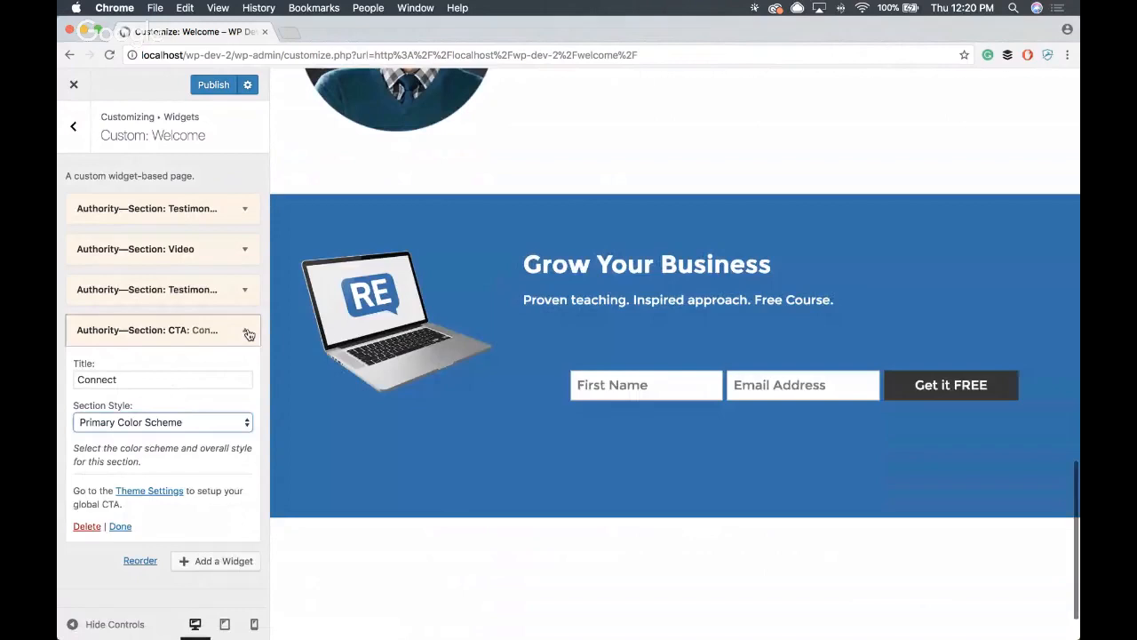
pyautogui.click(248, 331)
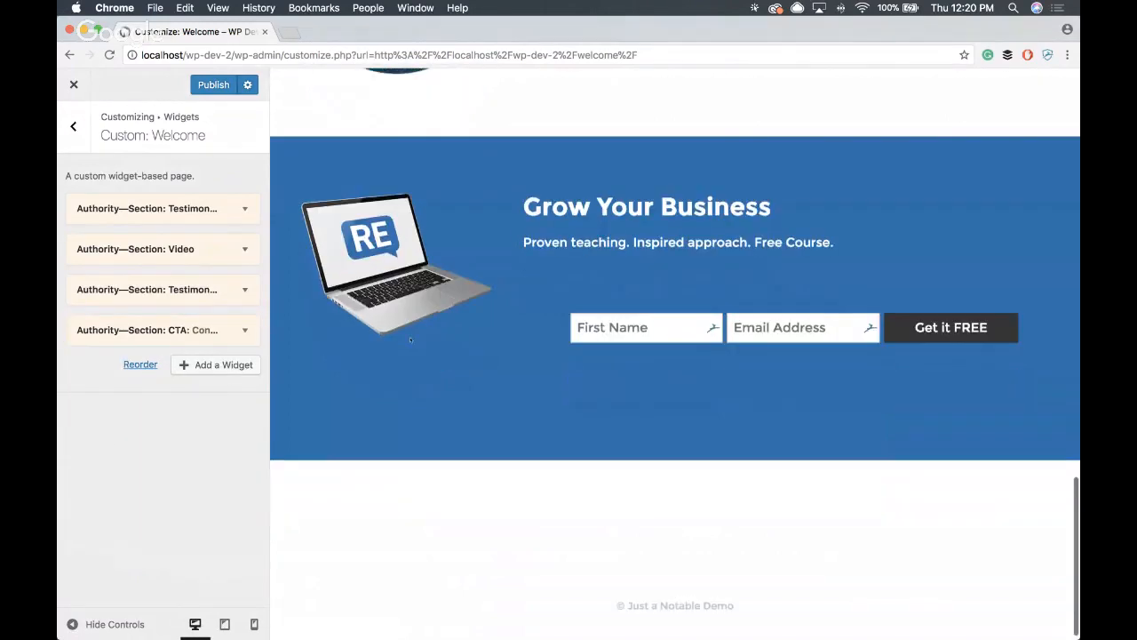
# - Add an Authority Portal section below the CTA section in the Welcome widget area
pyautogui.click(218, 364)
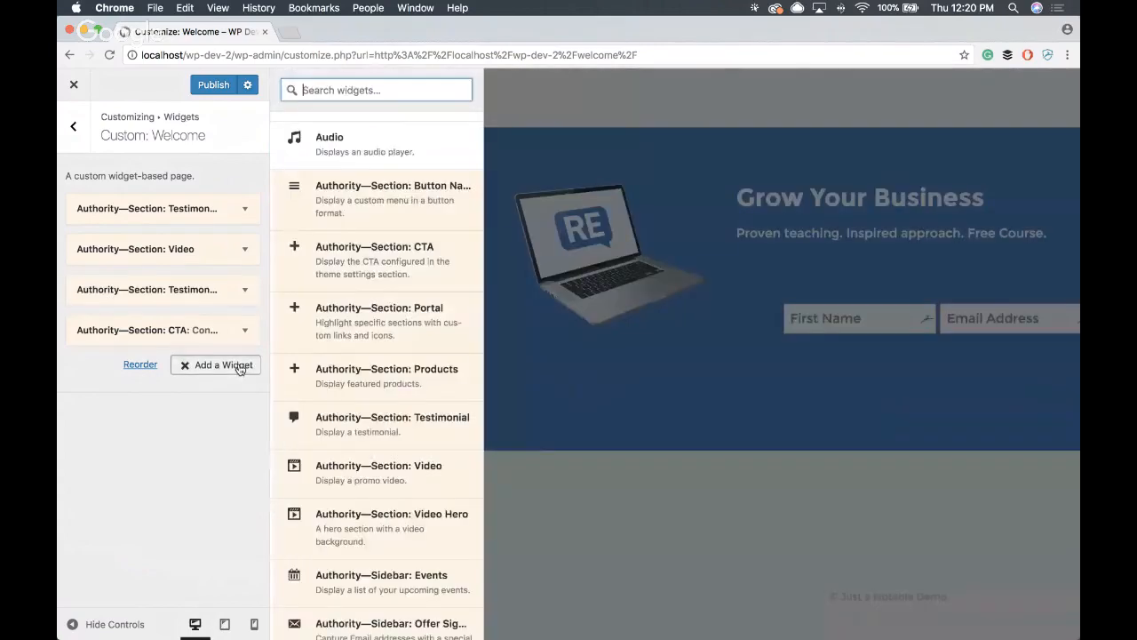
pyautogui.scroll(-5, 399, 375)
pyautogui.scroll(-3, 404, 493)
pyautogui.scroll(5, 402, 486)
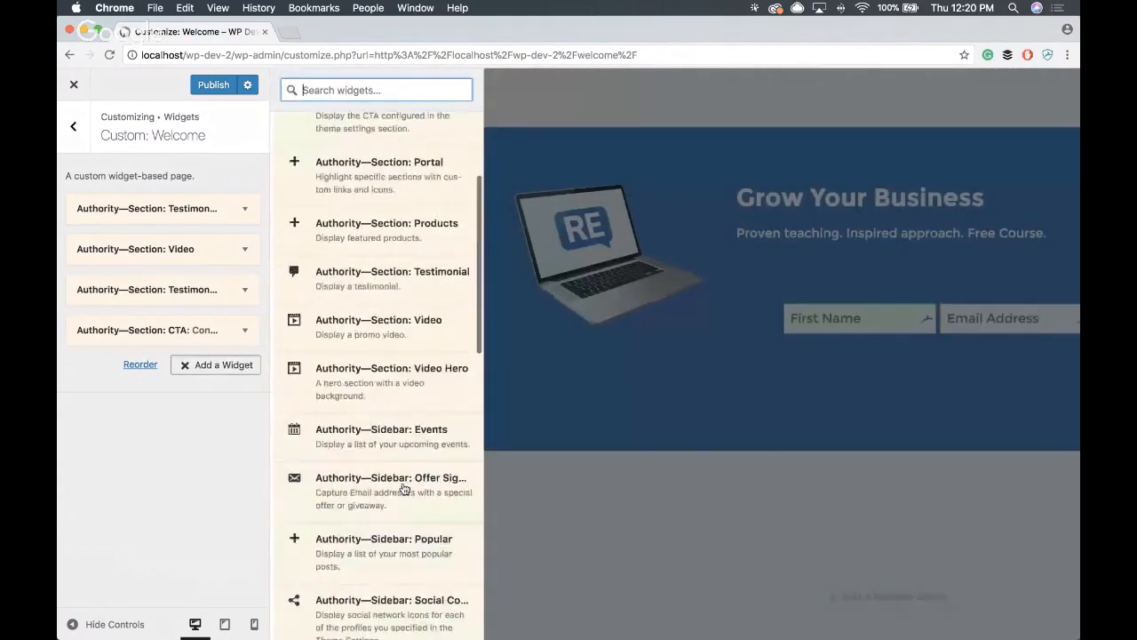
pyautogui.click(408, 255)
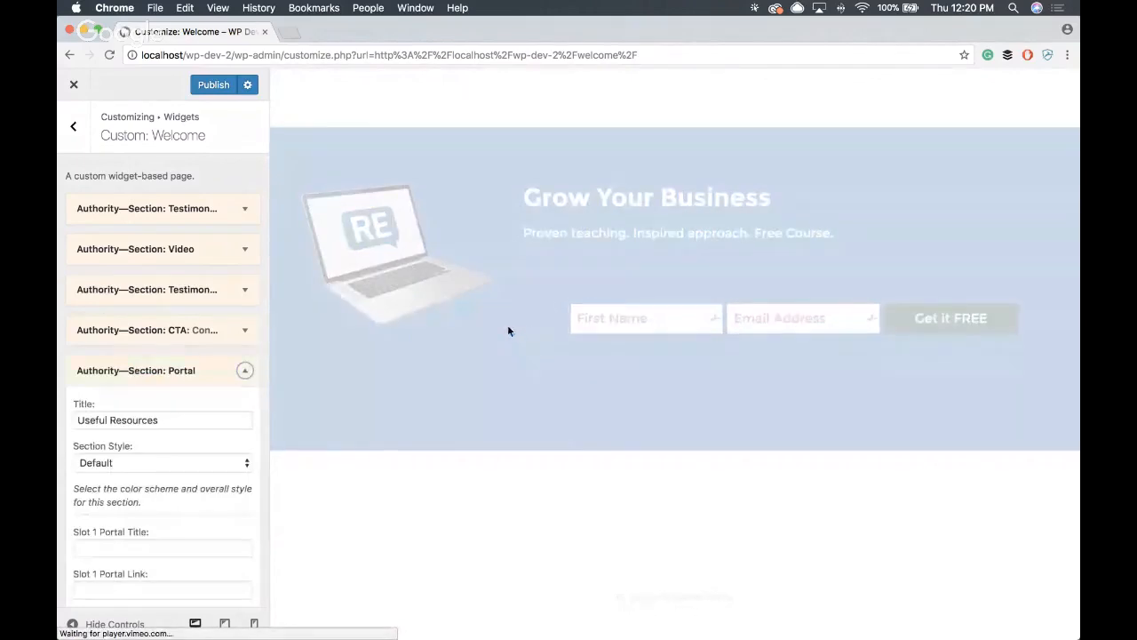
pyautogui.scroll(-3, 652, 363)
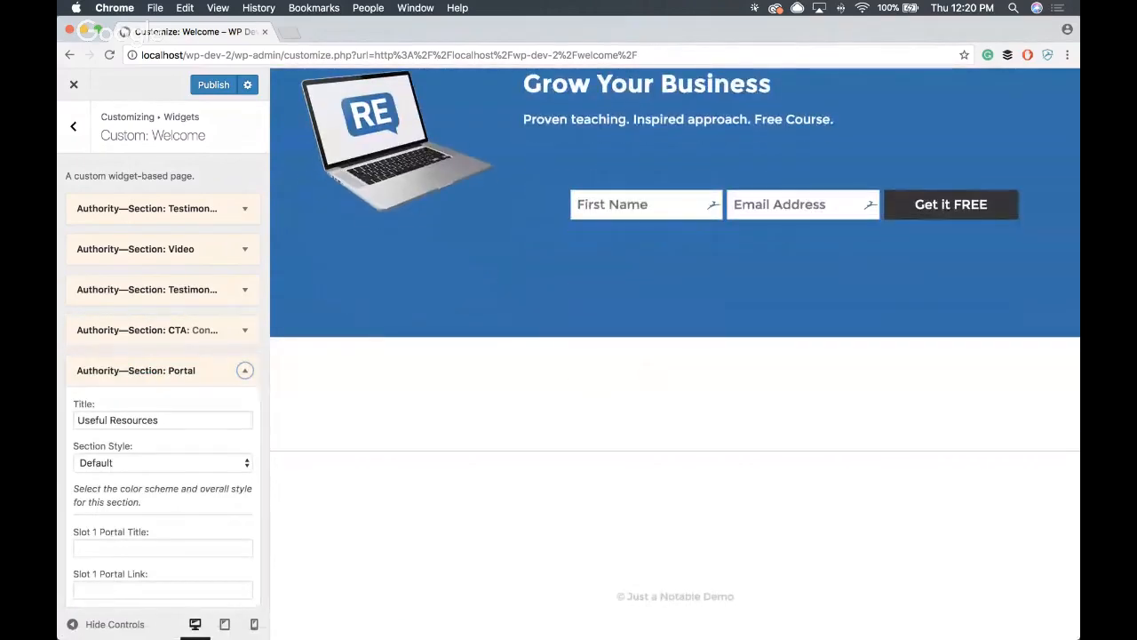
pyautogui.click(180, 419)
pyautogui.scroll(-3, 180, 442)
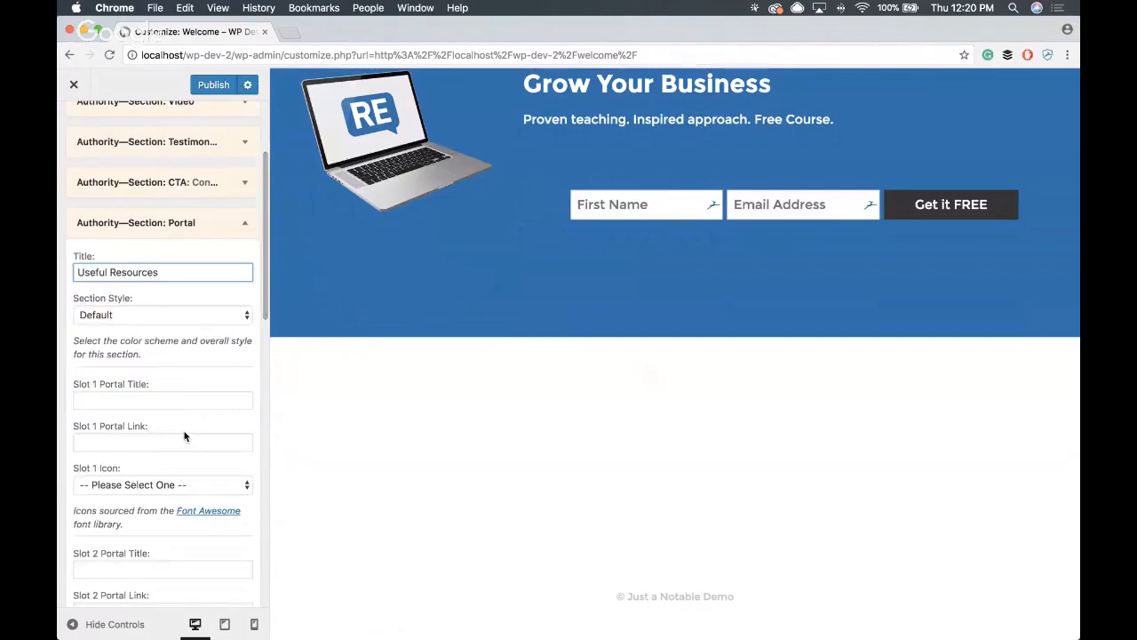
pyautogui.click(190, 401)
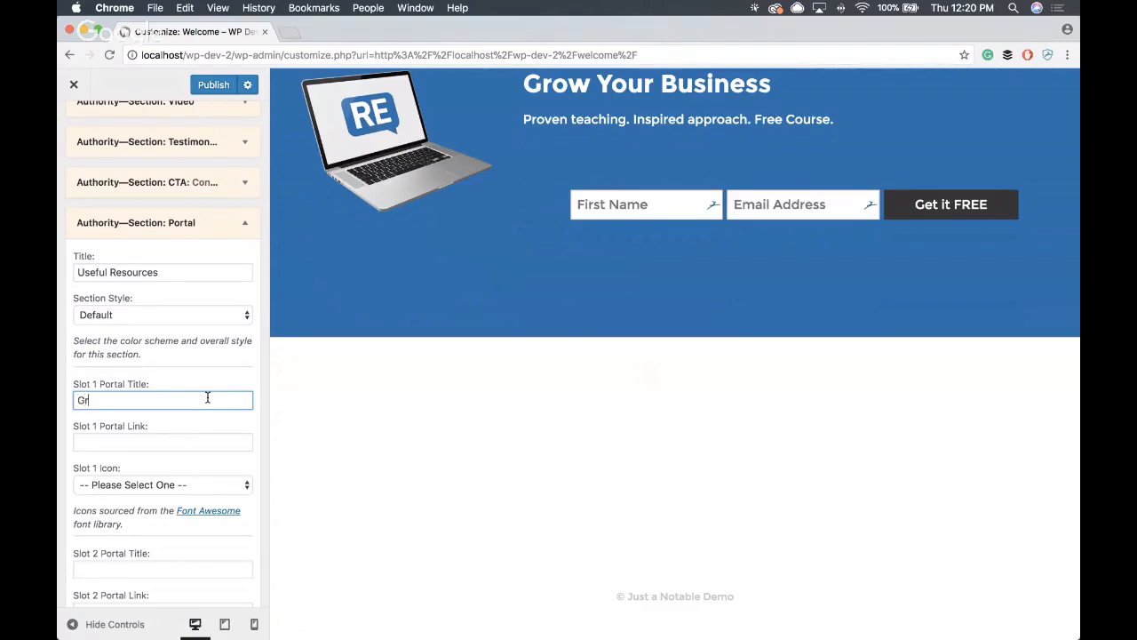
pyautogui.write('Grow My Business')
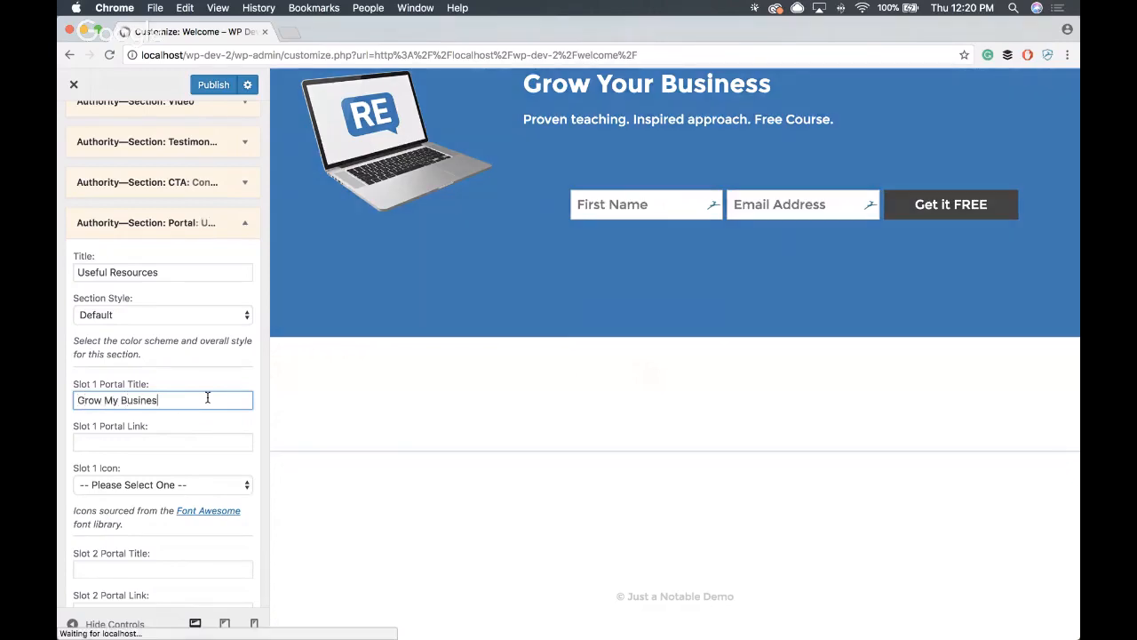
pyautogui.click(175, 441)
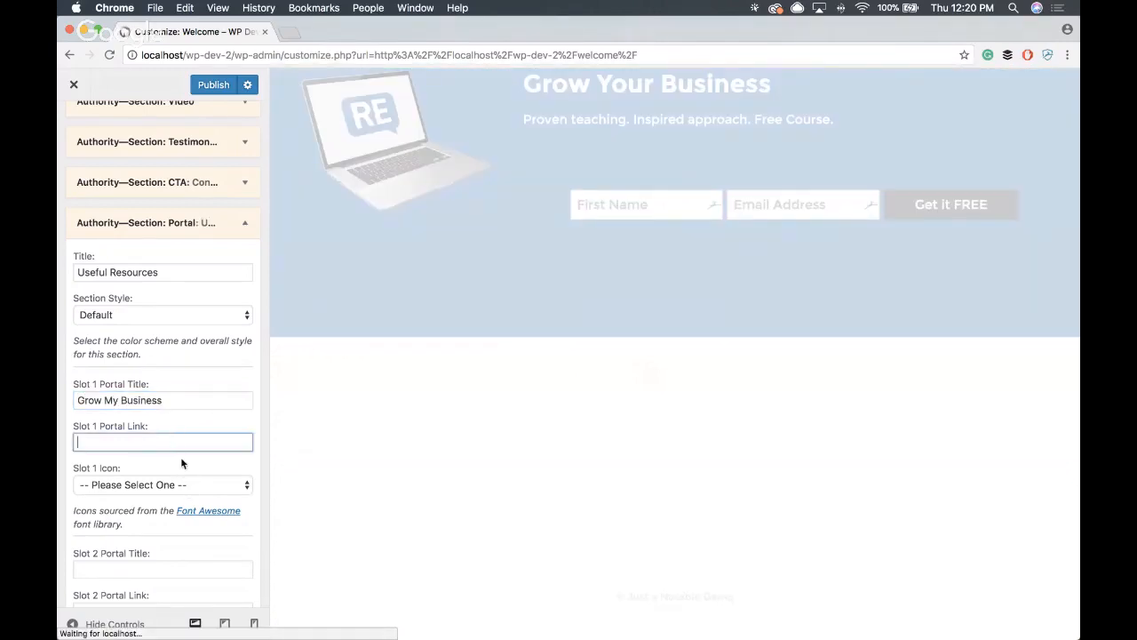
pyautogui.write('https')
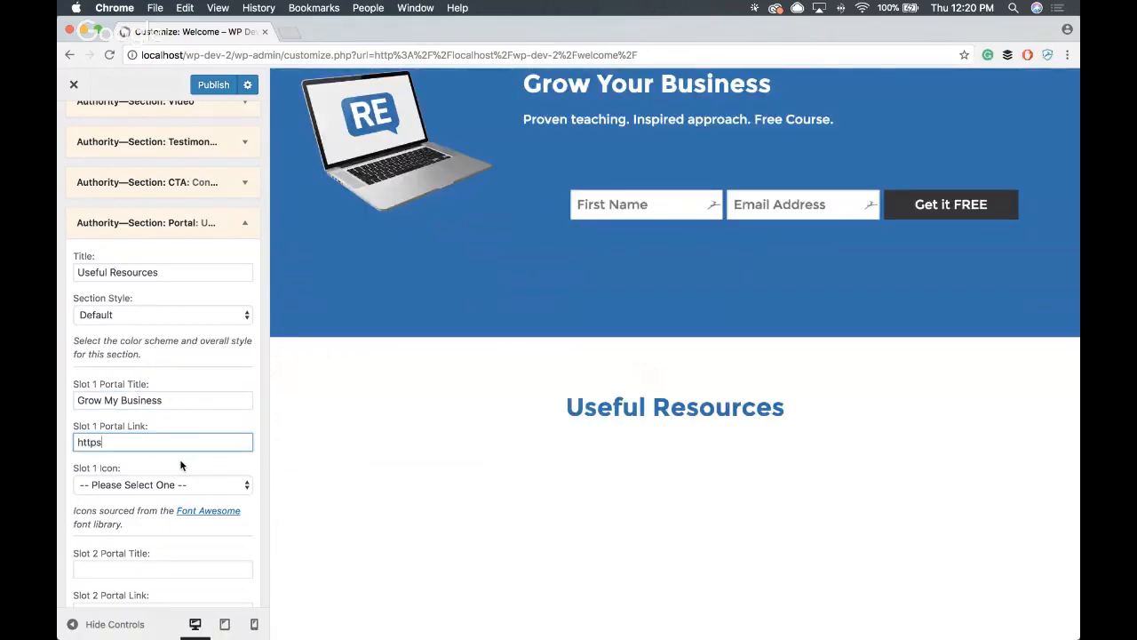
pyautogui.write('://rayedw')
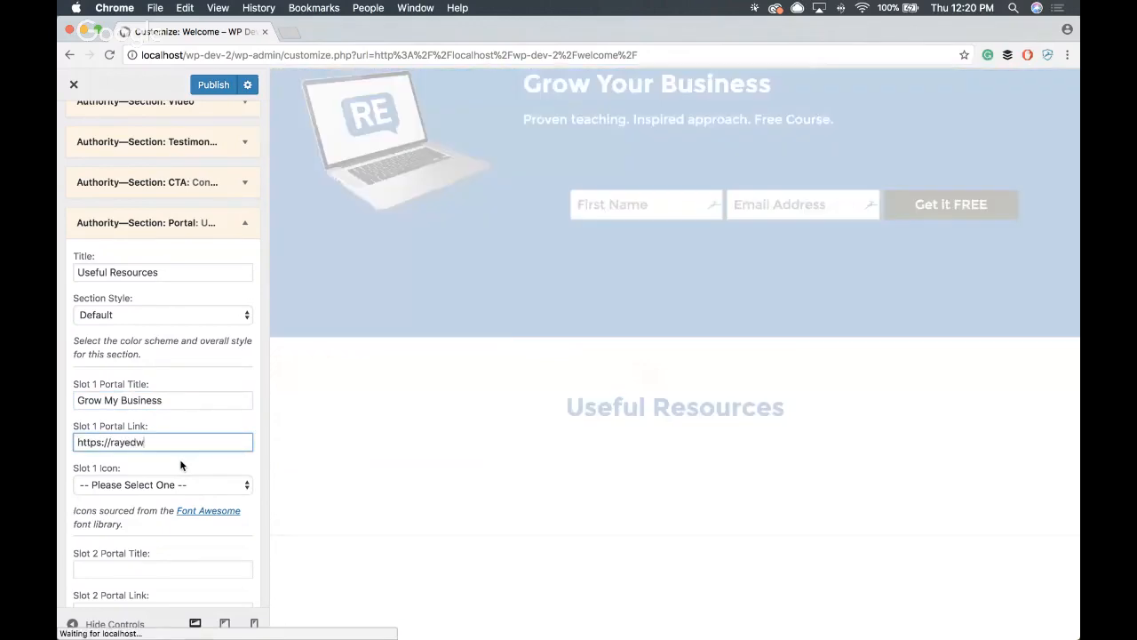
pyautogui.write('ards.com')
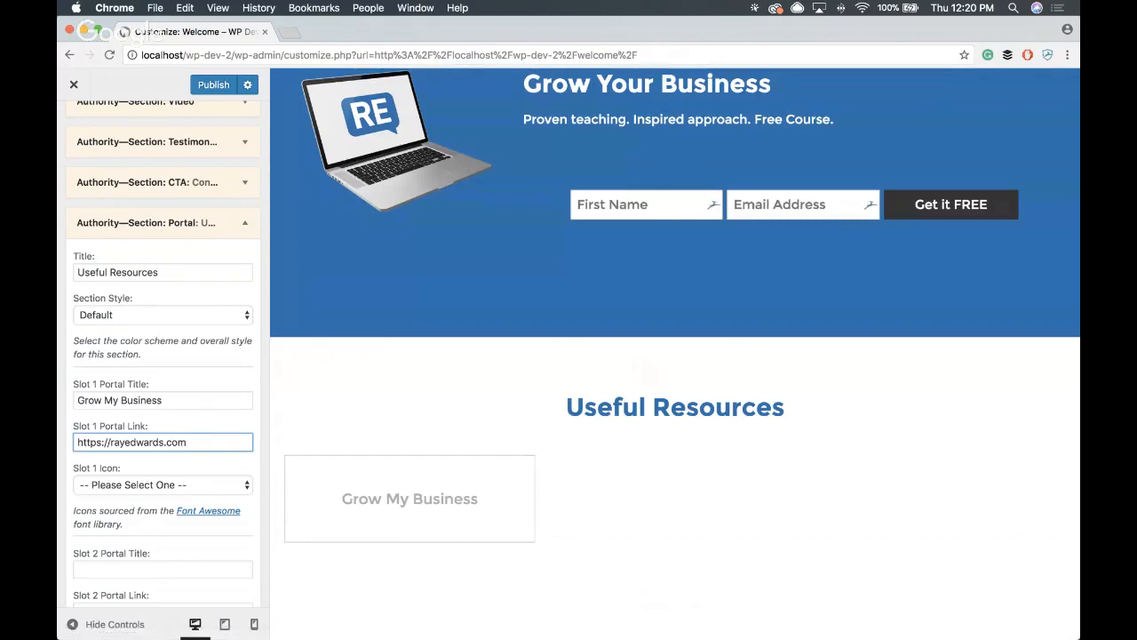
pyautogui.tripleClick(200, 438)
pyautogui.press('super+c')
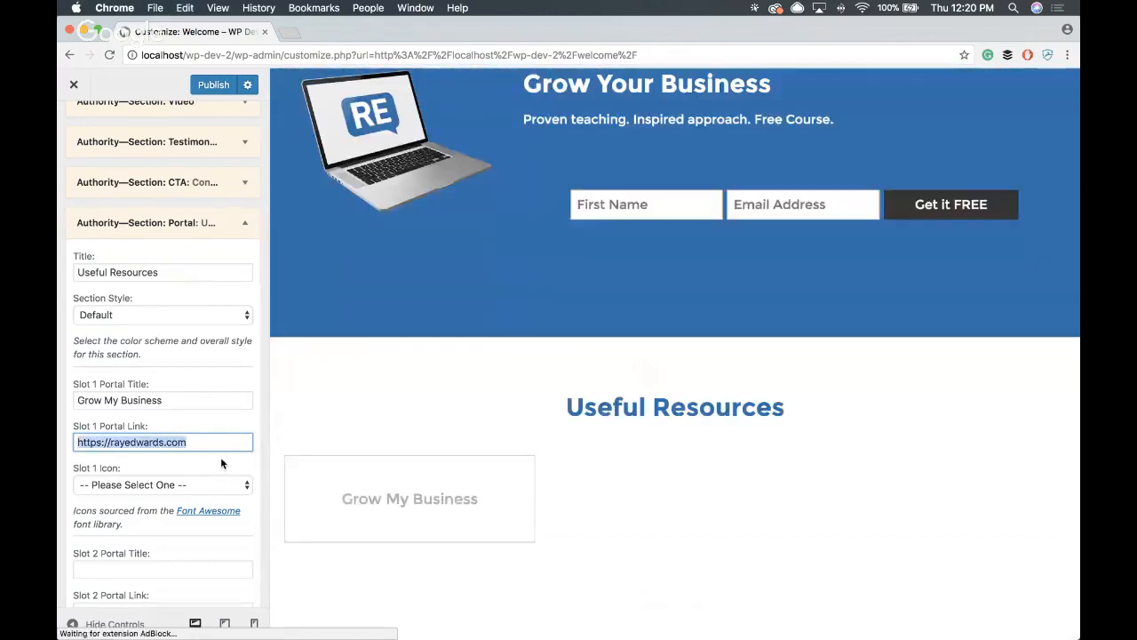
# - Browse the linked Font Awesome icon library and examine the details of the american-sign-language-interpreting icon
pyautogui.scroll(-3, 220, 456)
pyautogui.scroll(-1, 211, 384)
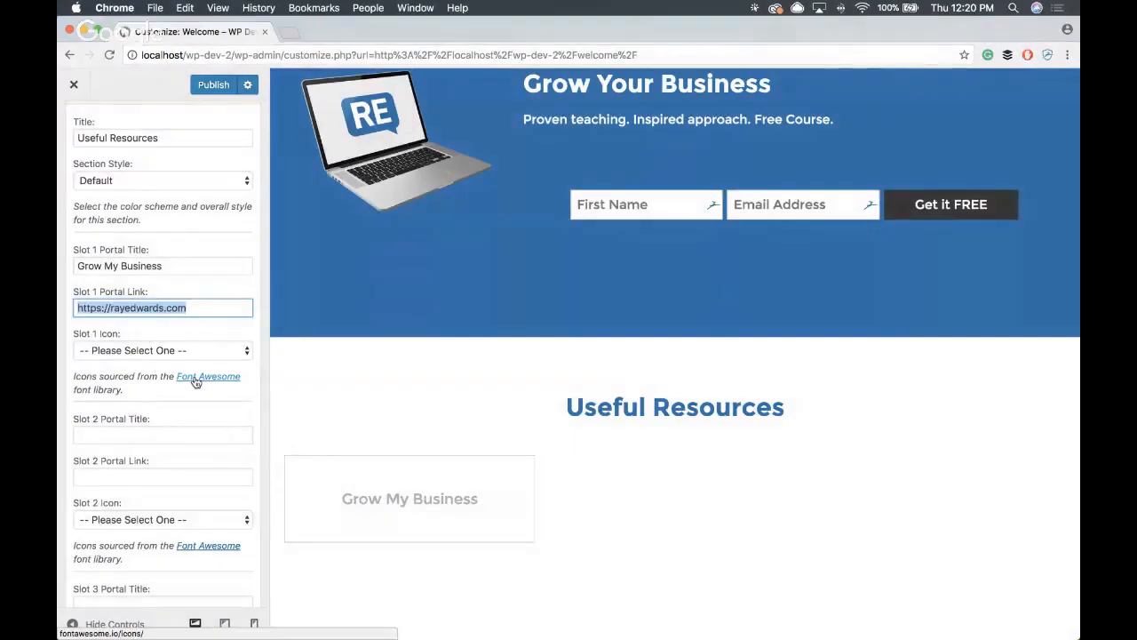
pyautogui.click(207, 379)
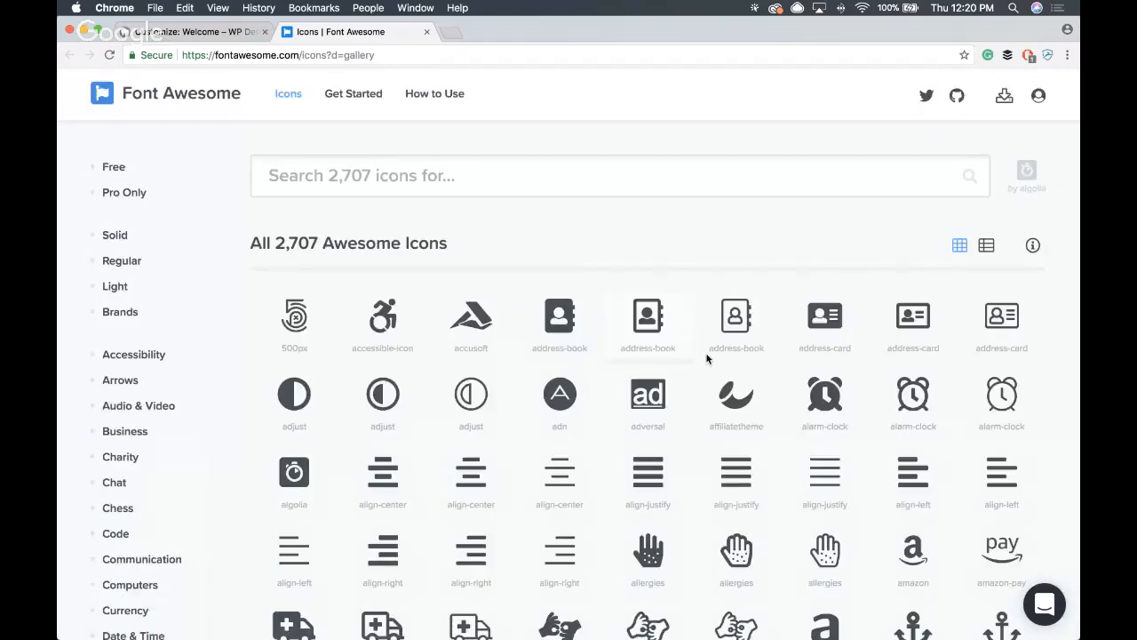
pyautogui.scroll(-1, 505, 405)
pyautogui.scroll(-15, 504, 404)
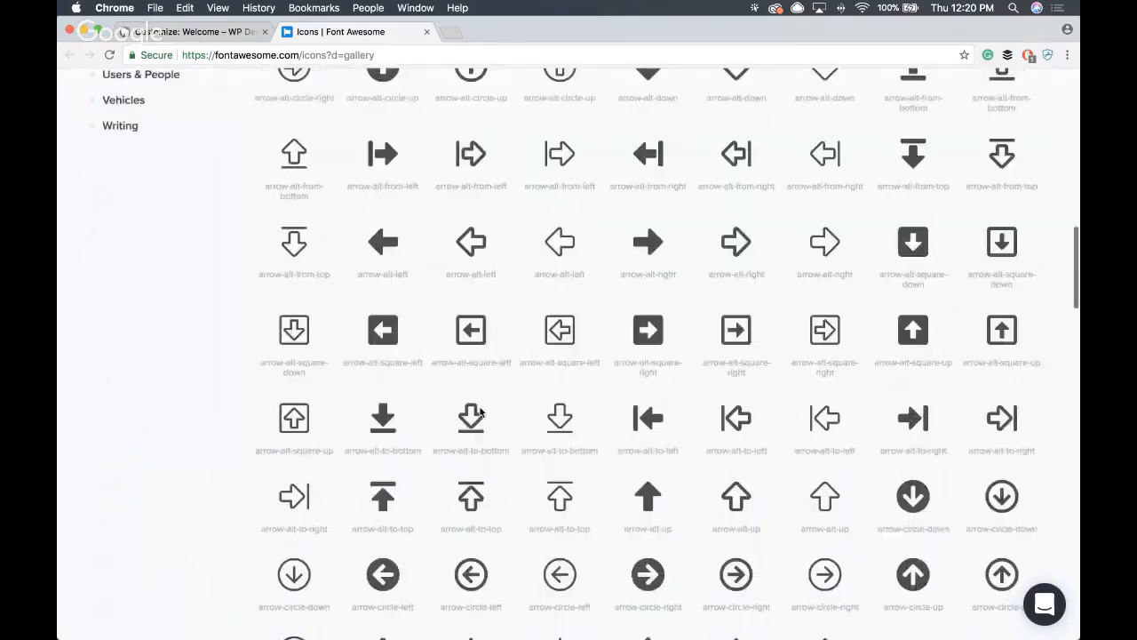
pyautogui.scroll(15, 478, 402)
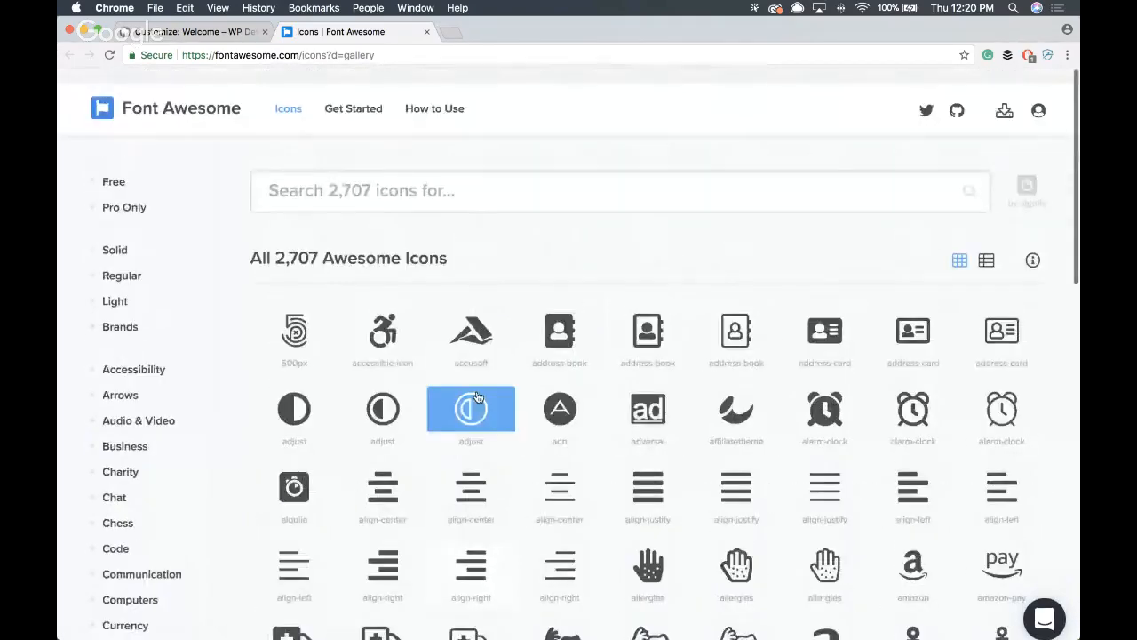
pyautogui.click(174, 34)
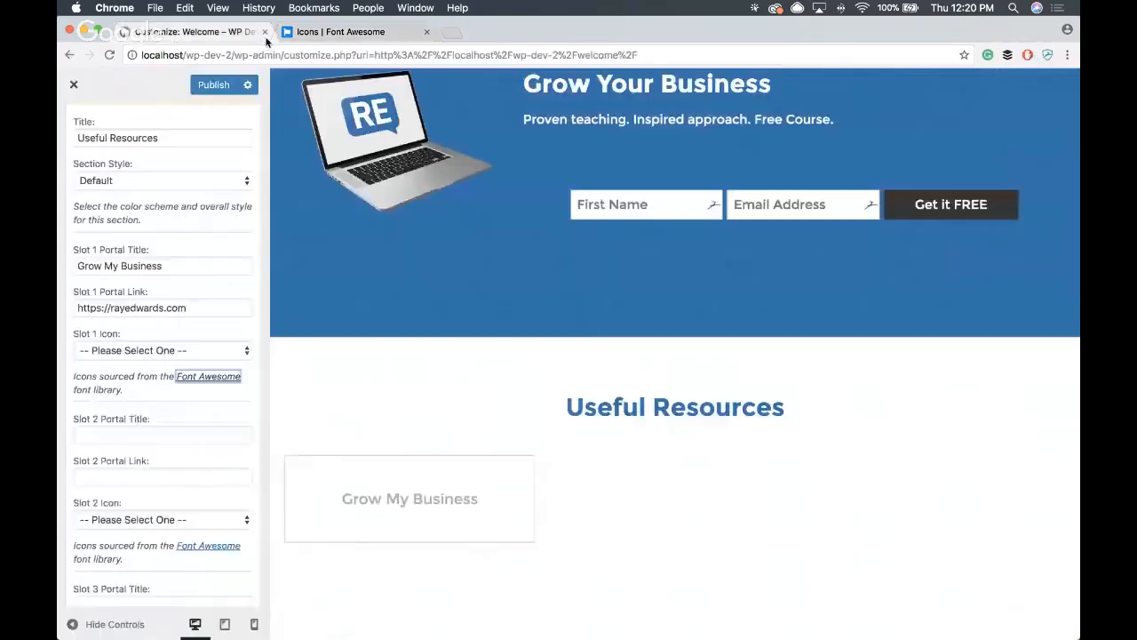
pyautogui.click(373, 32)
pyautogui.scroll(-3, 372, 179)
pyautogui.click(555, 402)
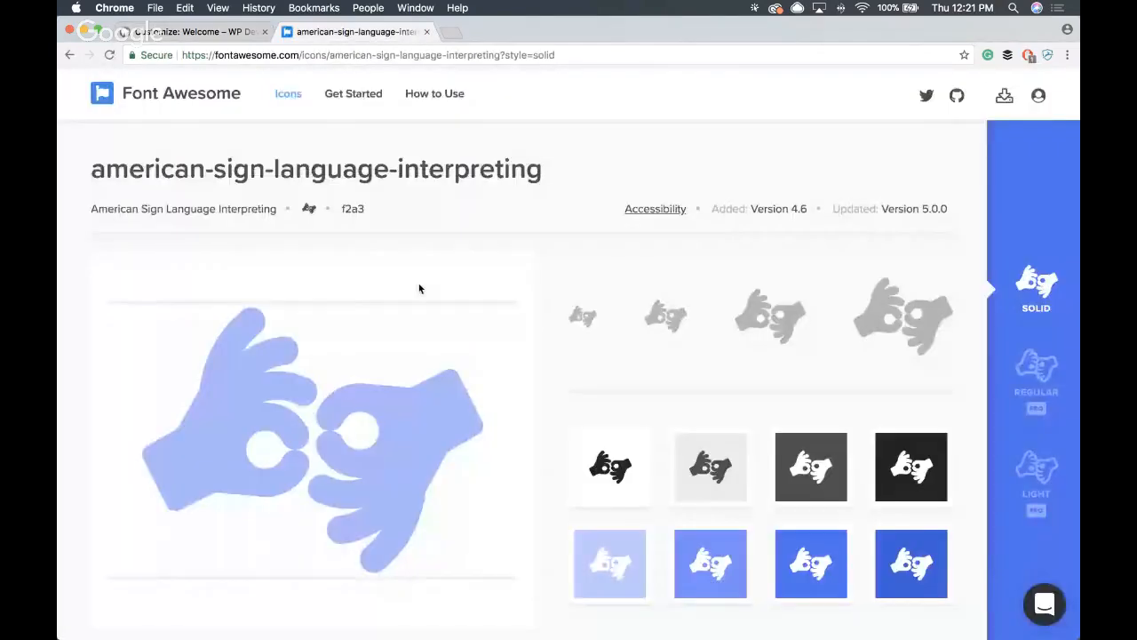
pyautogui.scroll(-5, 445, 287)
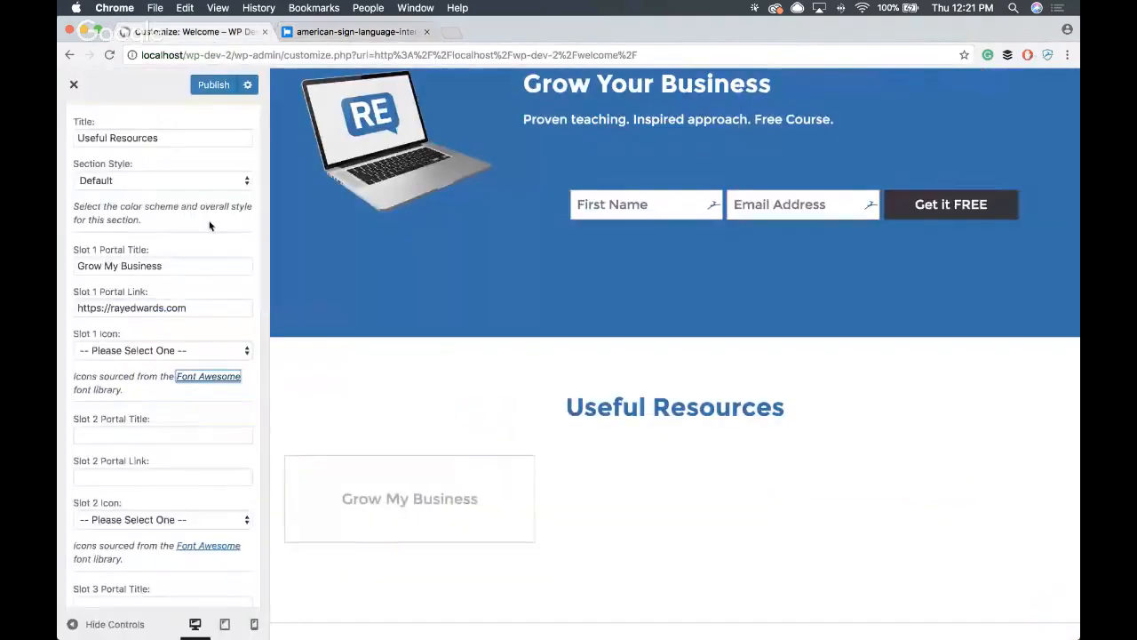
# - Back in the Customizer, set the first portal slot's icon to fa-envelope-o
pyautogui.scroll(-1, 210, 226)
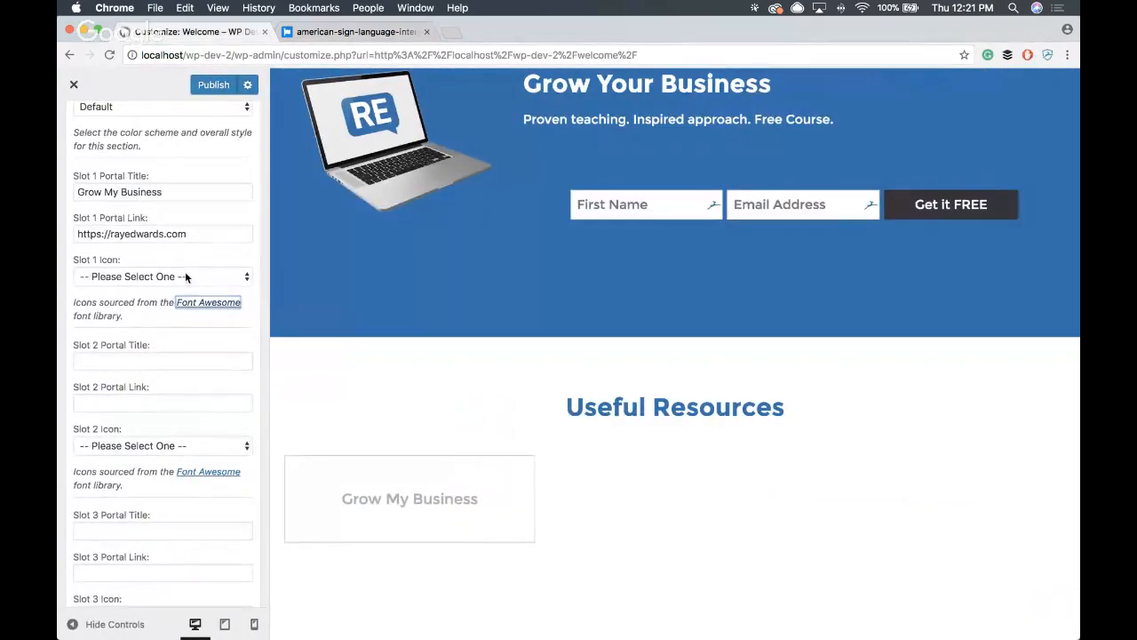
pyautogui.scroll(2, 185, 271)
pyautogui.click(189, 351)
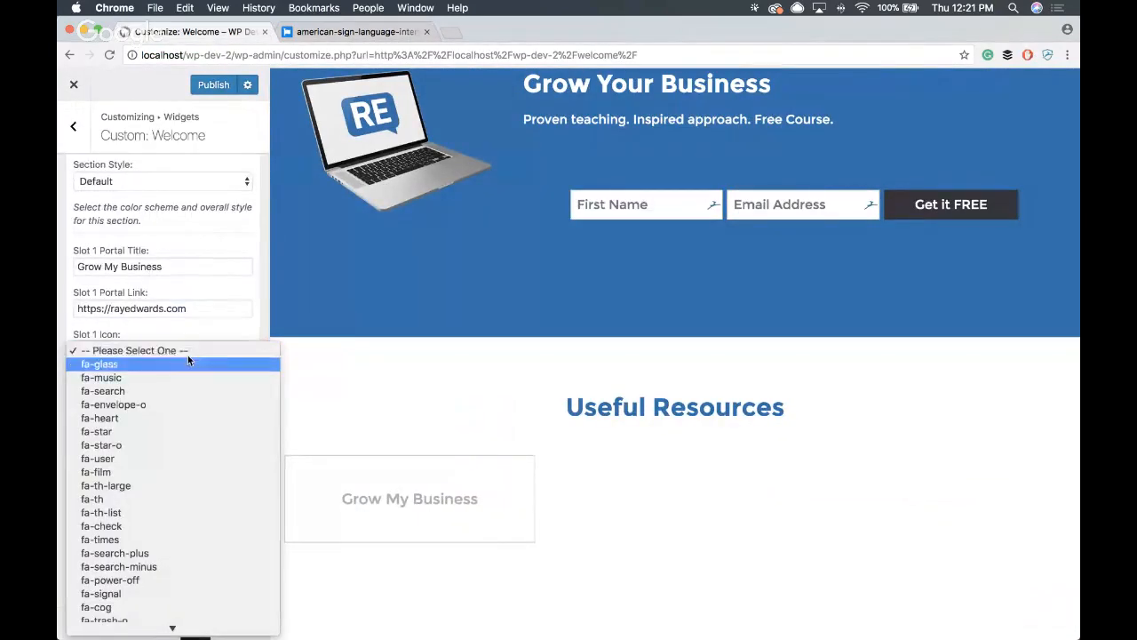
pyautogui.click(164, 404)
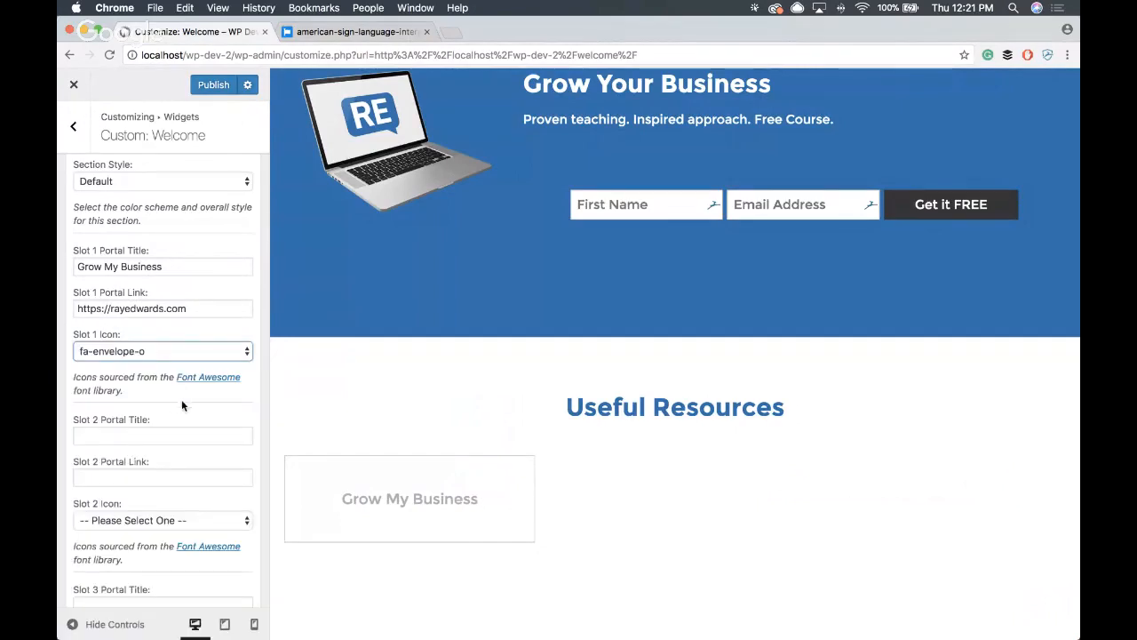
pyautogui.scroll(-1, 186, 395)
pyautogui.click(162, 377)
pyautogui.write('Get productive')
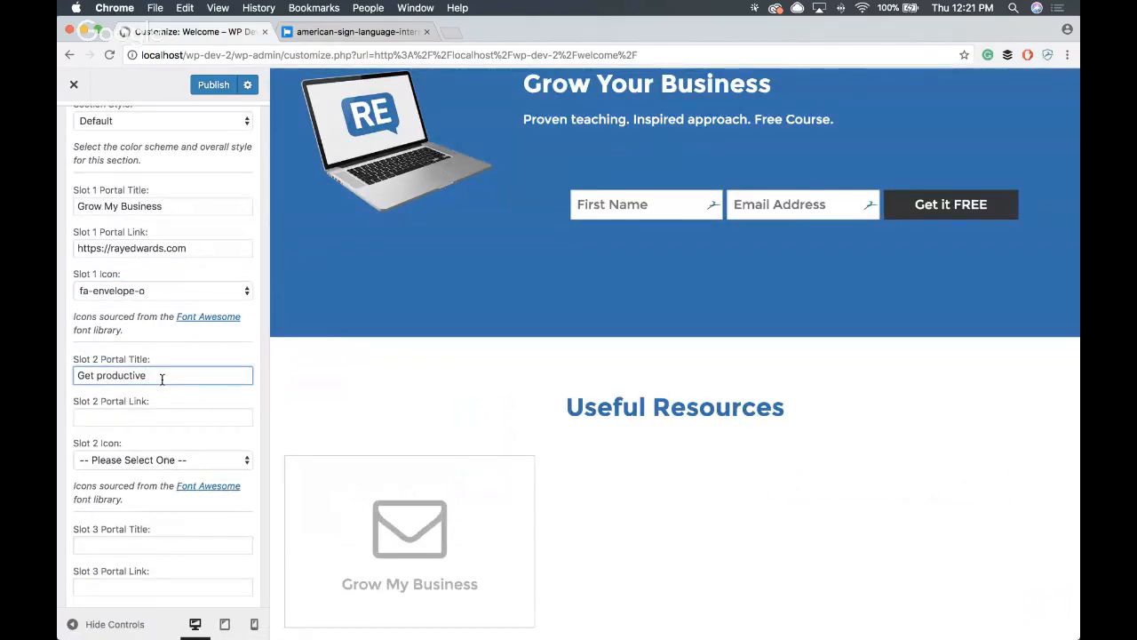
pyautogui.write('Get Producti')
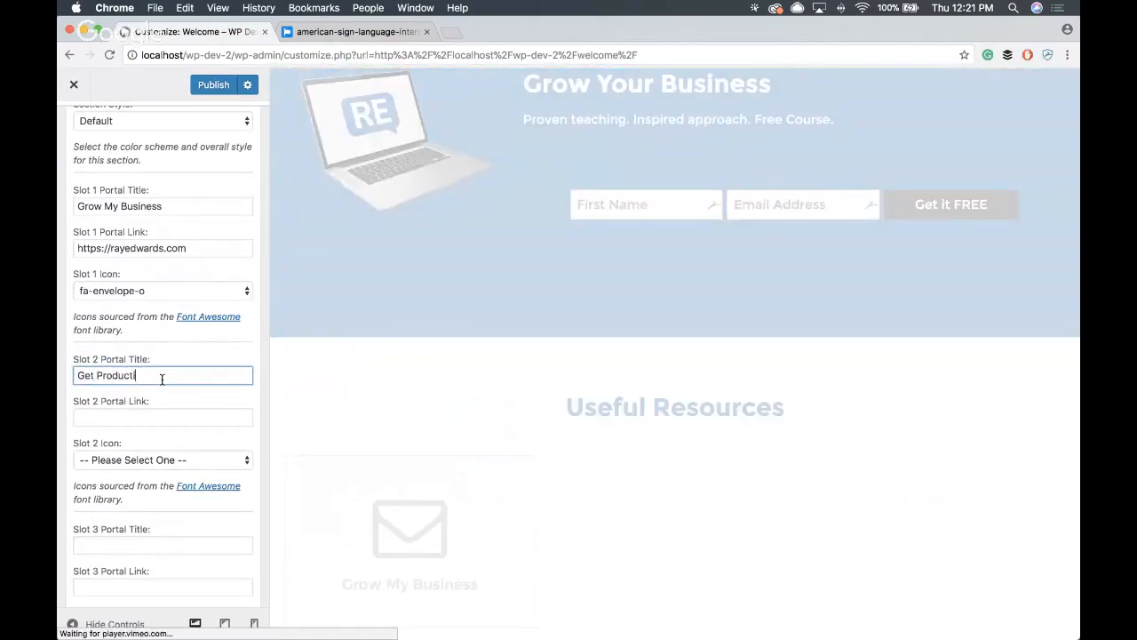
pyautogui.write('ve')
pyautogui.scroll(-2, 211, 398)
pyautogui.press('Tab')
pyautogui.press('super+v')
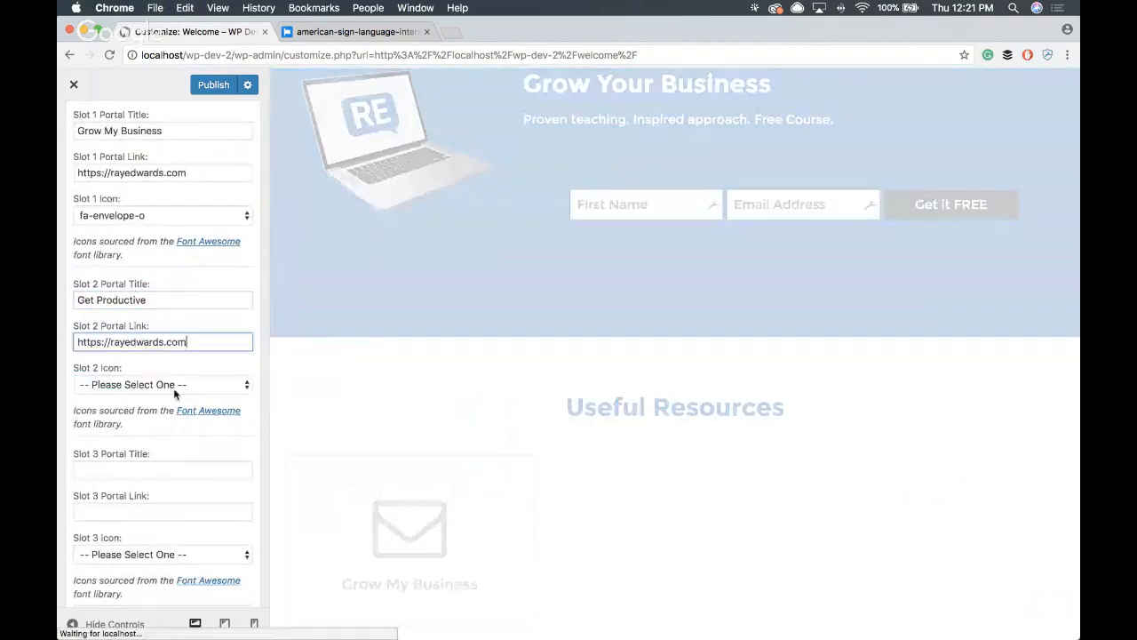
# - Set the second portal slot's icon to fa-clock-o
pyautogui.click(175, 389)
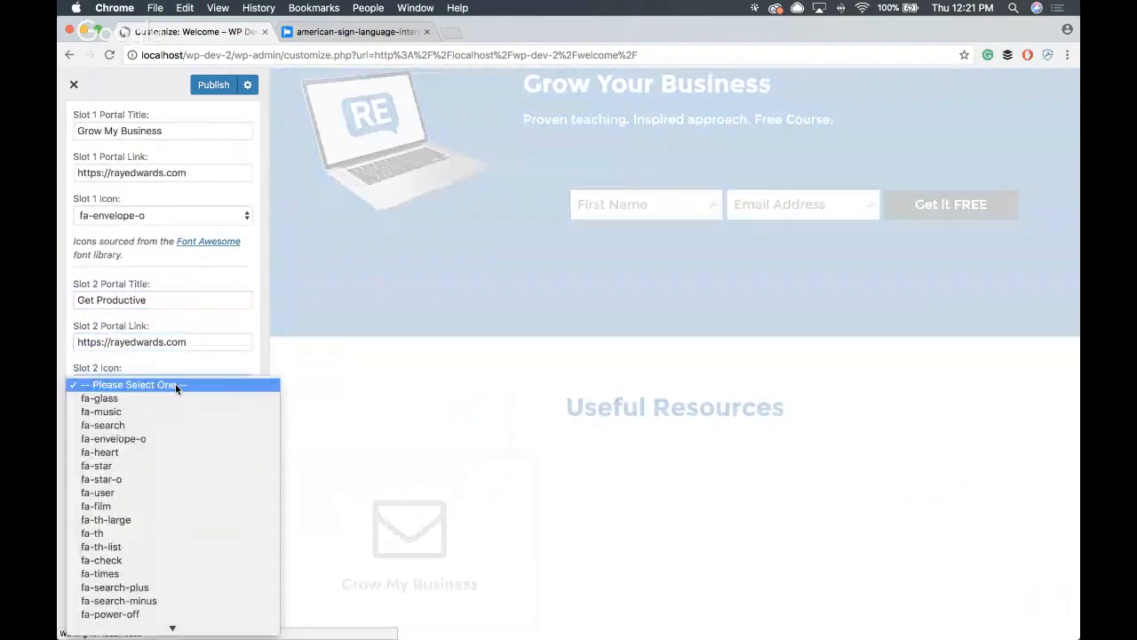
pyautogui.write('fa-cog')
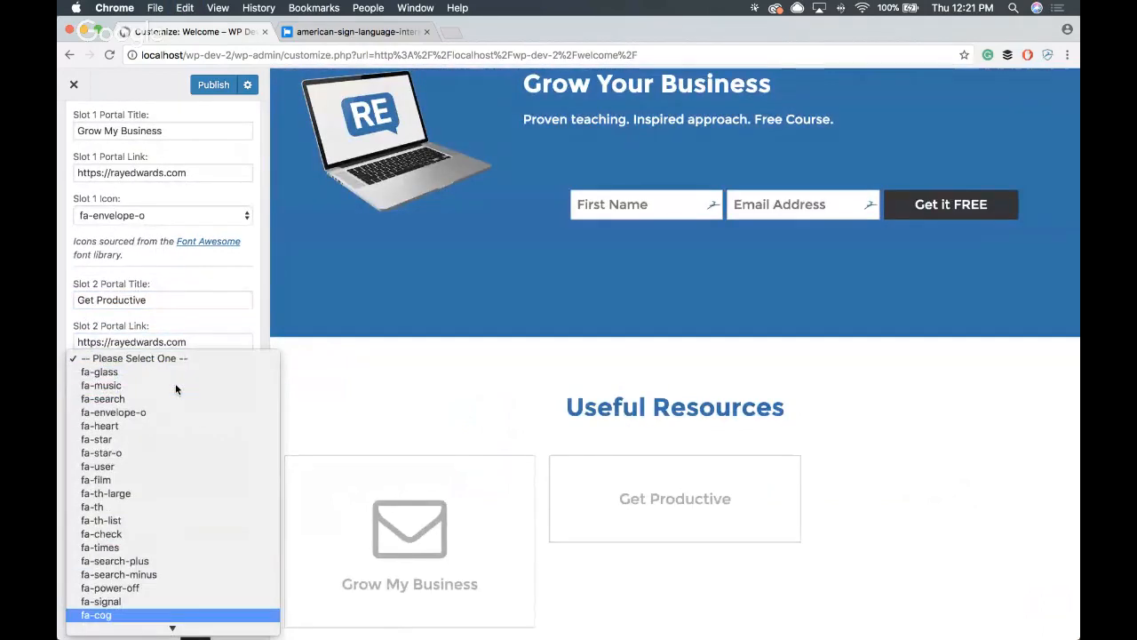
pyautogui.press('Down')
pyautogui.press('Down')
pyautogui.press('Down')
pyautogui.press('Down')
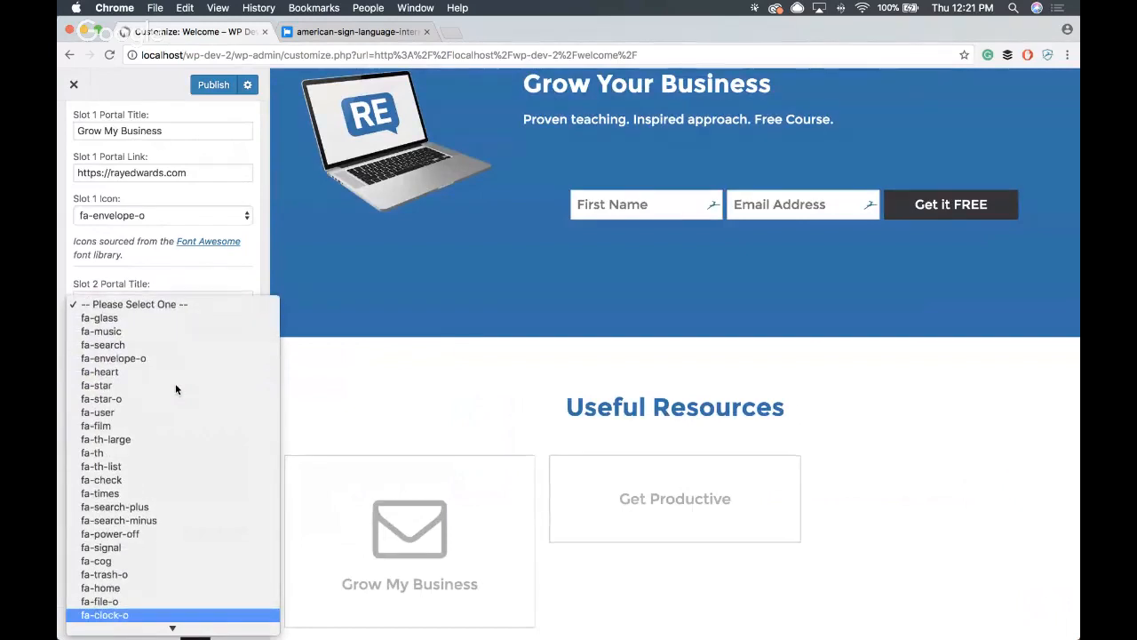
pyautogui.press('Return')
# - Title the third portal slot "Start a Blog"
pyautogui.scroll(-2, 173, 381)
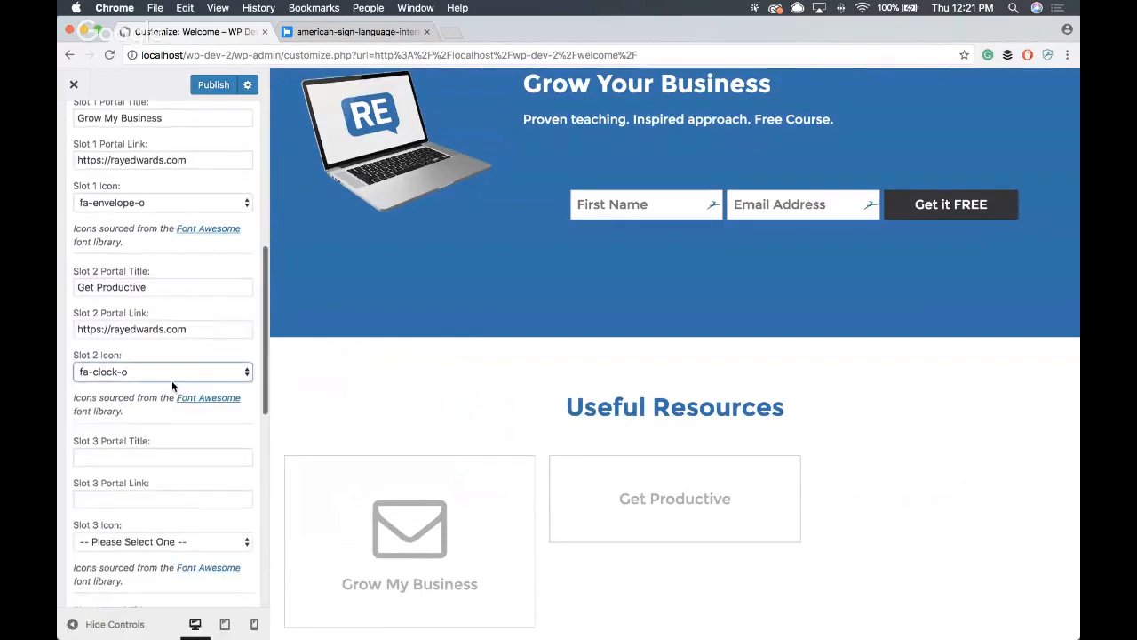
pyautogui.click(139, 409)
pyautogui.write('Sta')
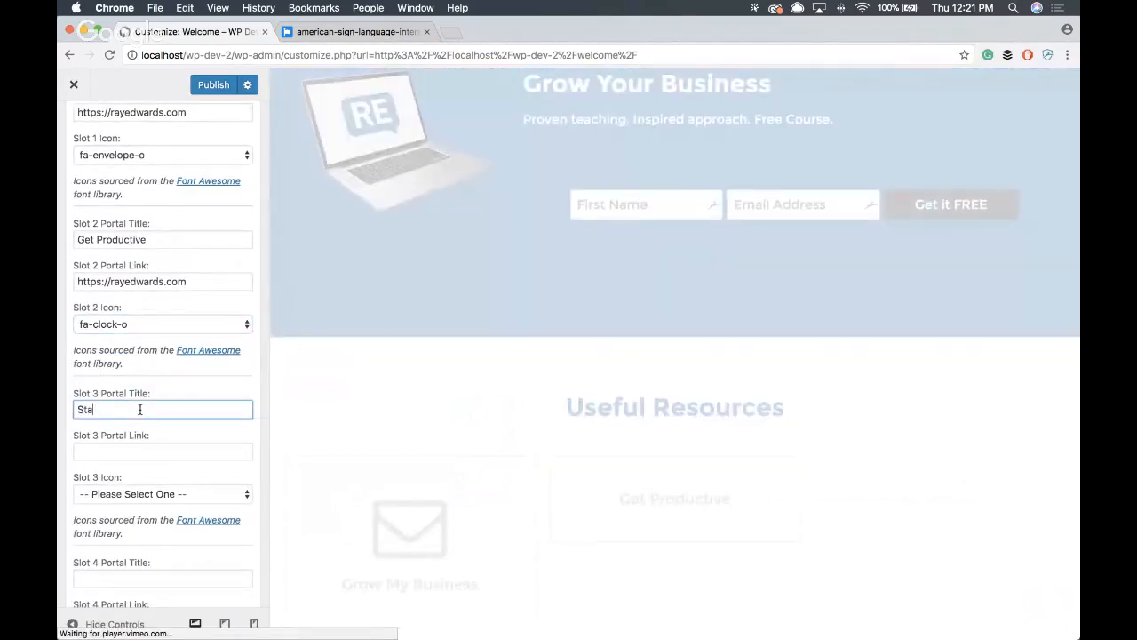
pyautogui.write('rt a Blog')
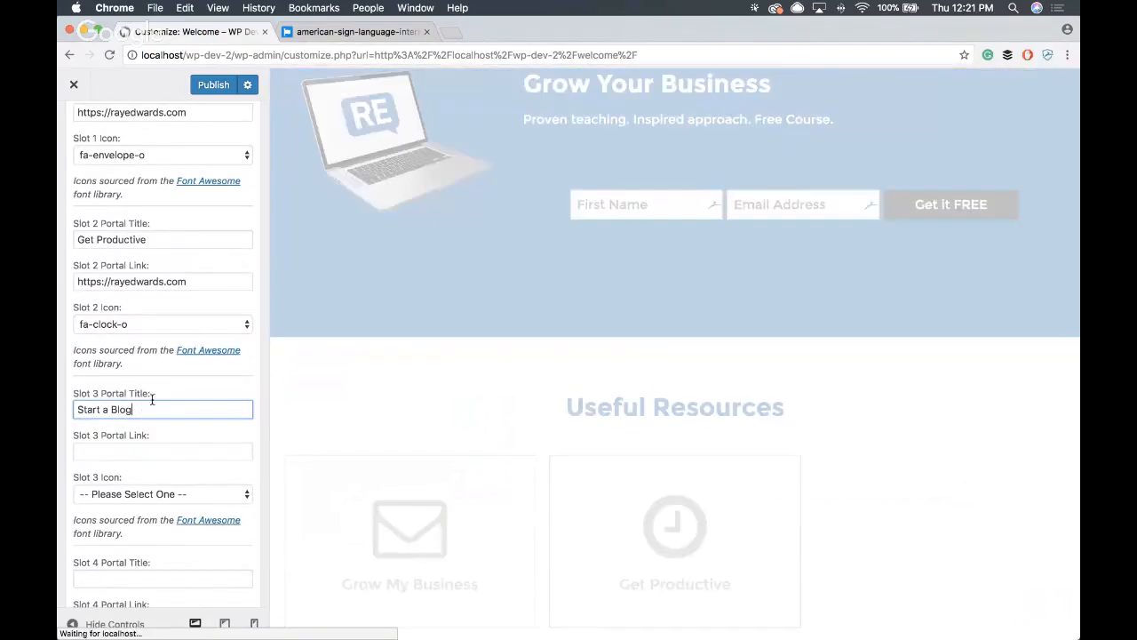
pyautogui.scroll(-2, 160, 388)
pyautogui.click(168, 360)
pyautogui.press('super+v')
pyautogui.click(169, 402)
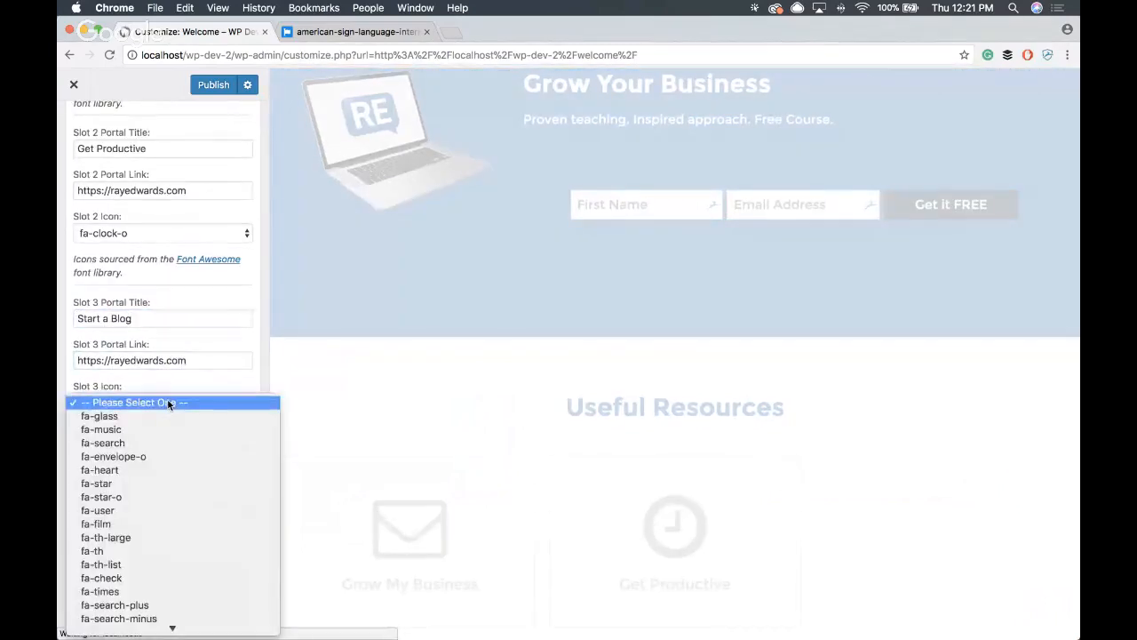
pyautogui.press('Down')
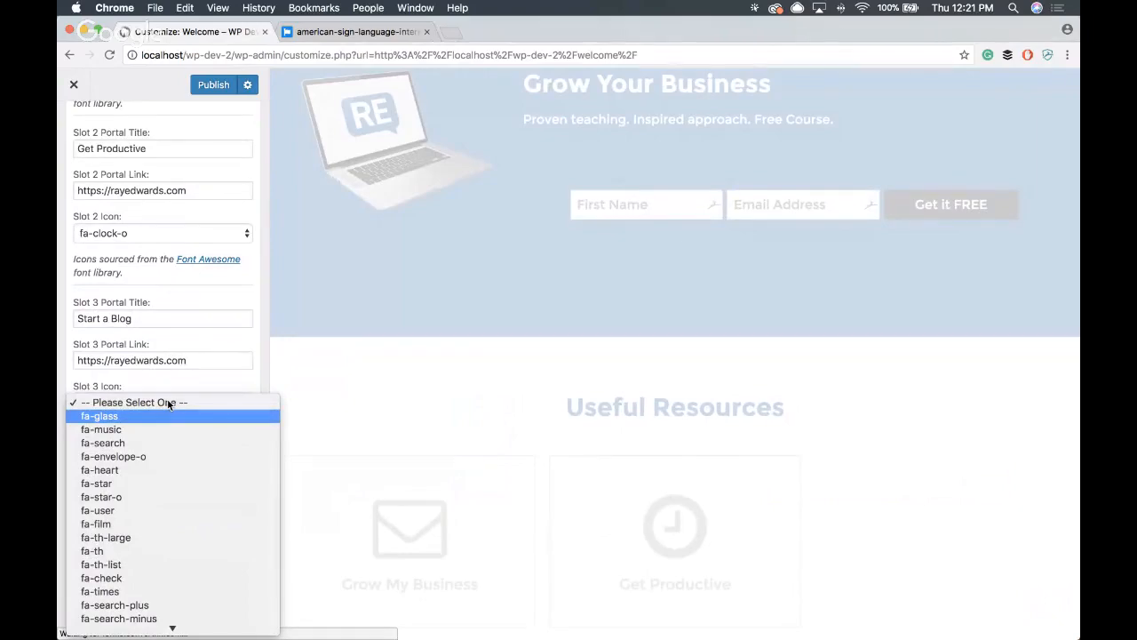
pyautogui.write('pencil')
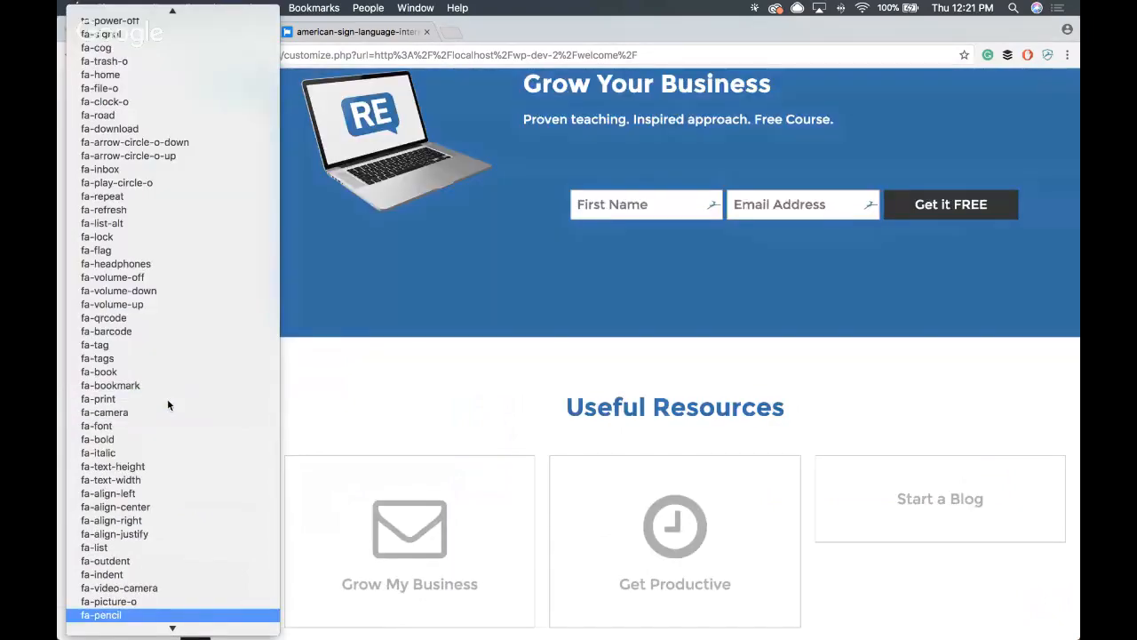
pyautogui.press('Return')
# - Look over the remaining portal slots and collapse the Useful Resources portal widget's settings
pyautogui.scroll(-10, 241, 307)
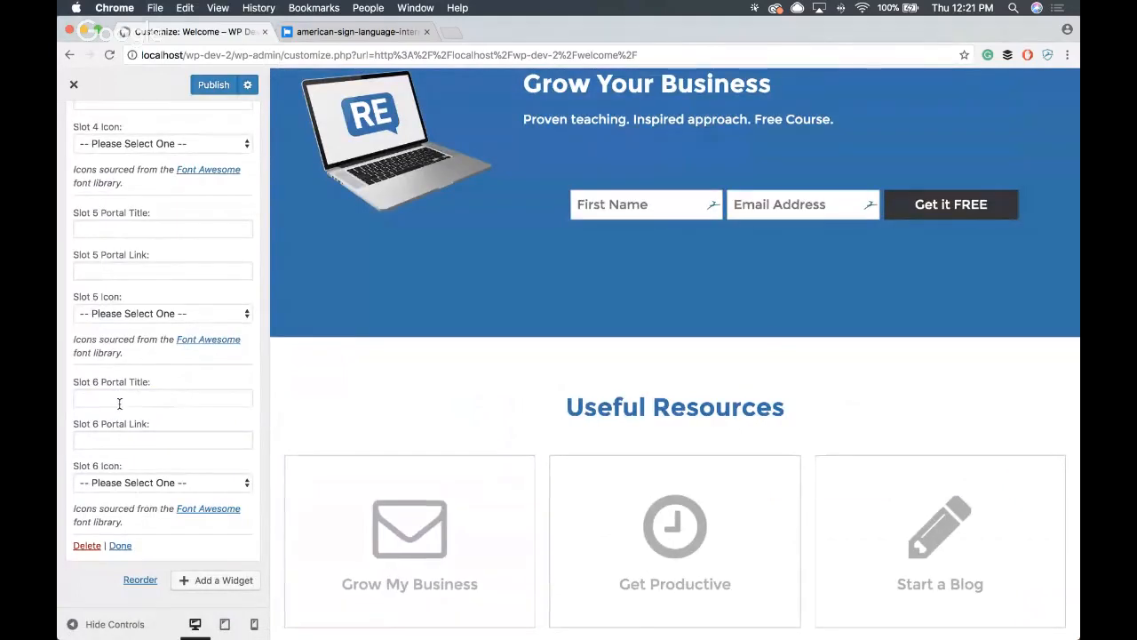
pyautogui.scroll(3, 119, 403)
pyautogui.scroll(10, 131, 172)
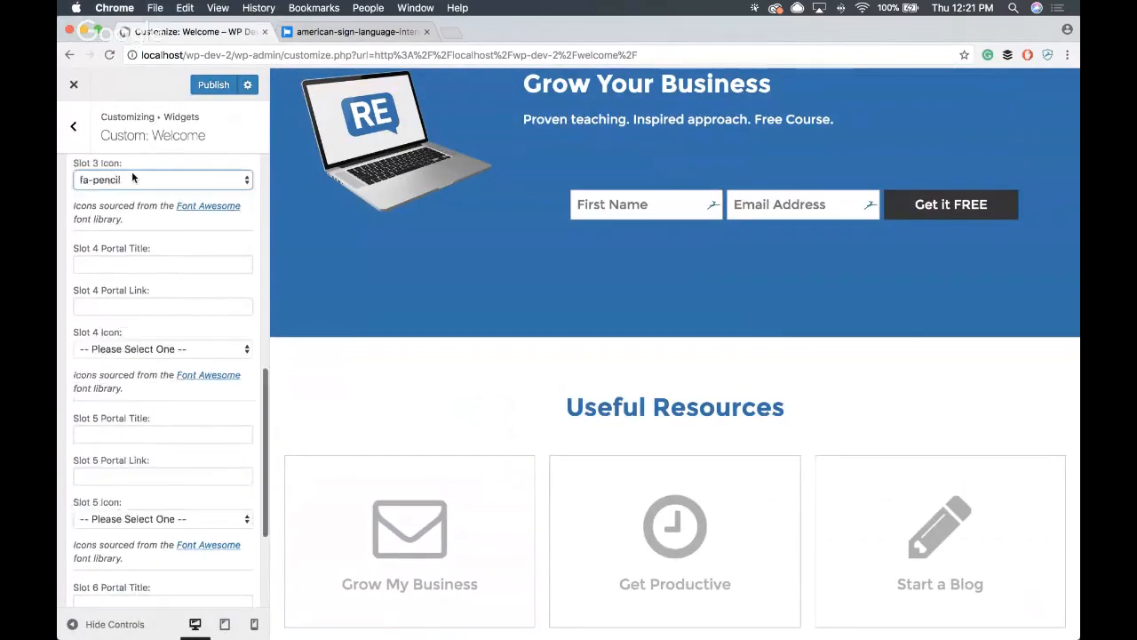
pyautogui.scroll(3, 131, 178)
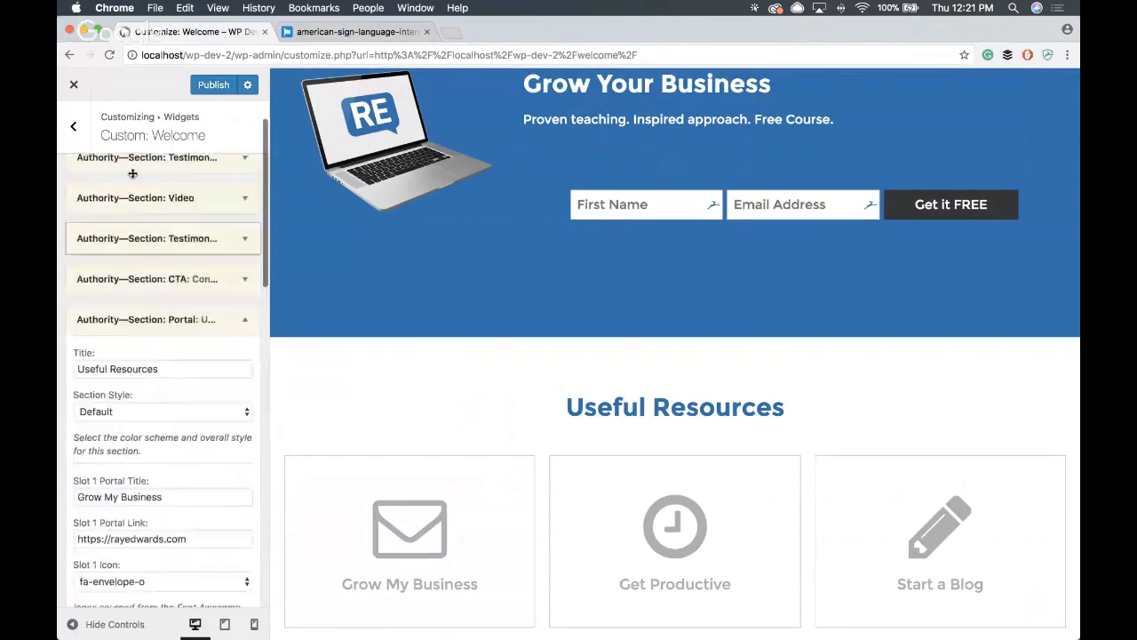
pyautogui.click(244, 323)
# - Examine the Useful Resources portal boxes, their hover styling and the Grow Your Business section in the page preview
pyautogui.scroll(-3, 602, 319)
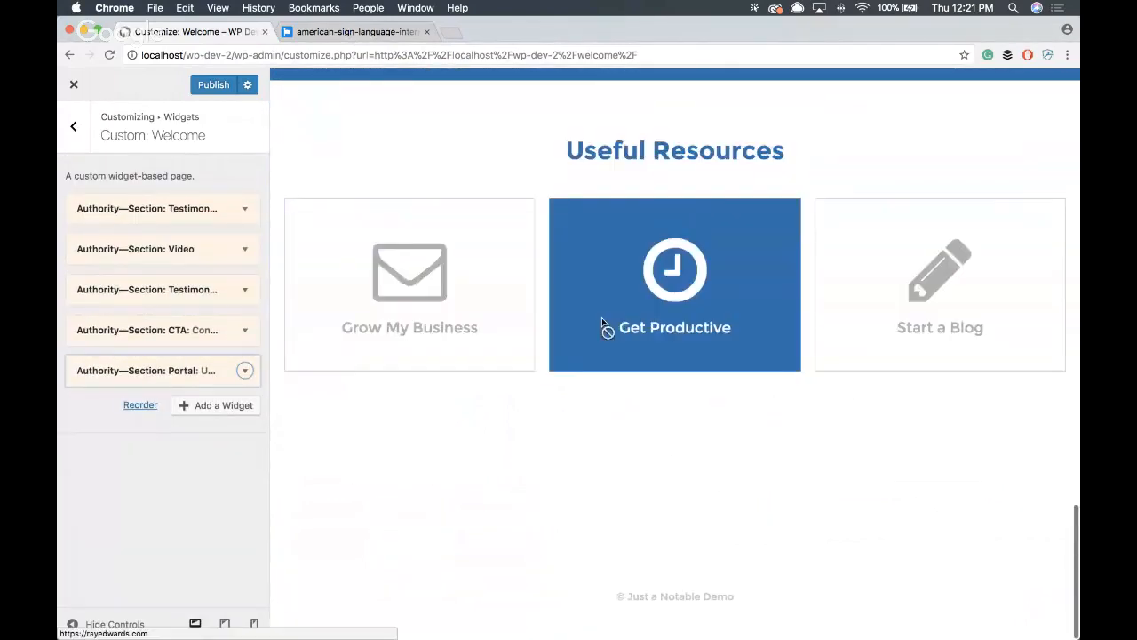
pyautogui.scroll(2, 602, 324)
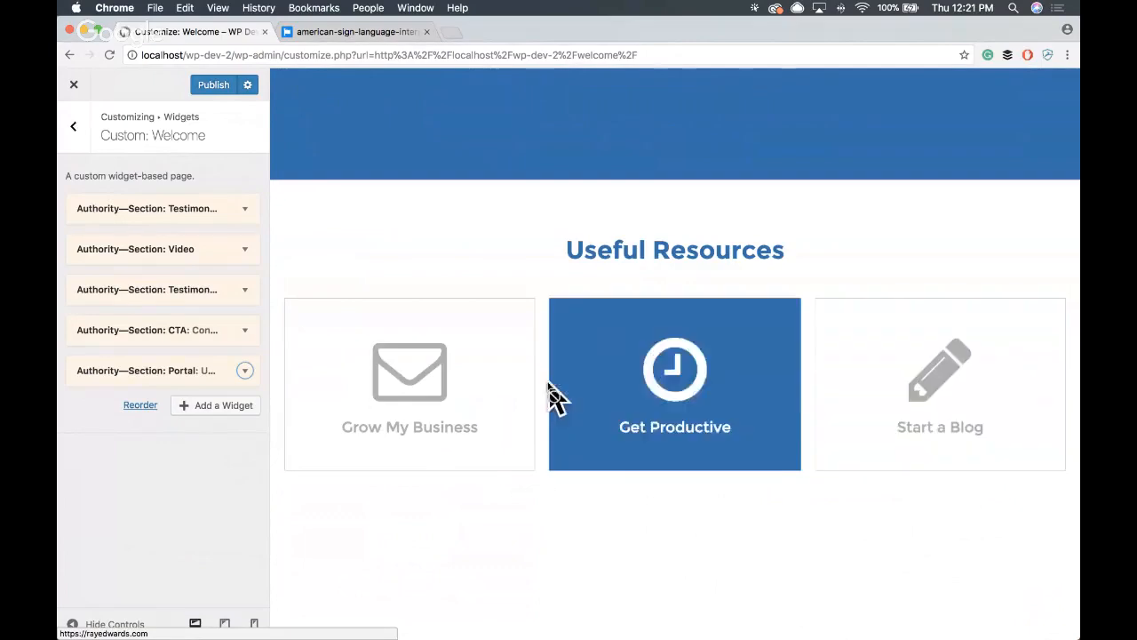
pyautogui.scroll(2, 470, 265)
pyautogui.scroll(-2, 470, 265)
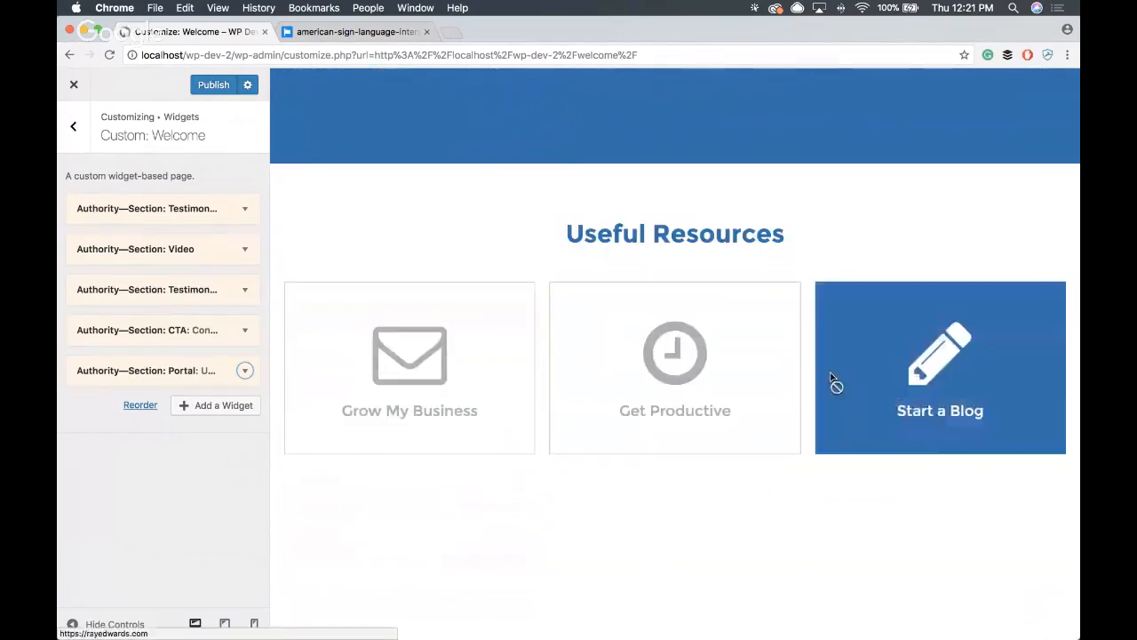
pyautogui.scroll(4, 398, 371)
pyautogui.scroll(-1, 397, 370)
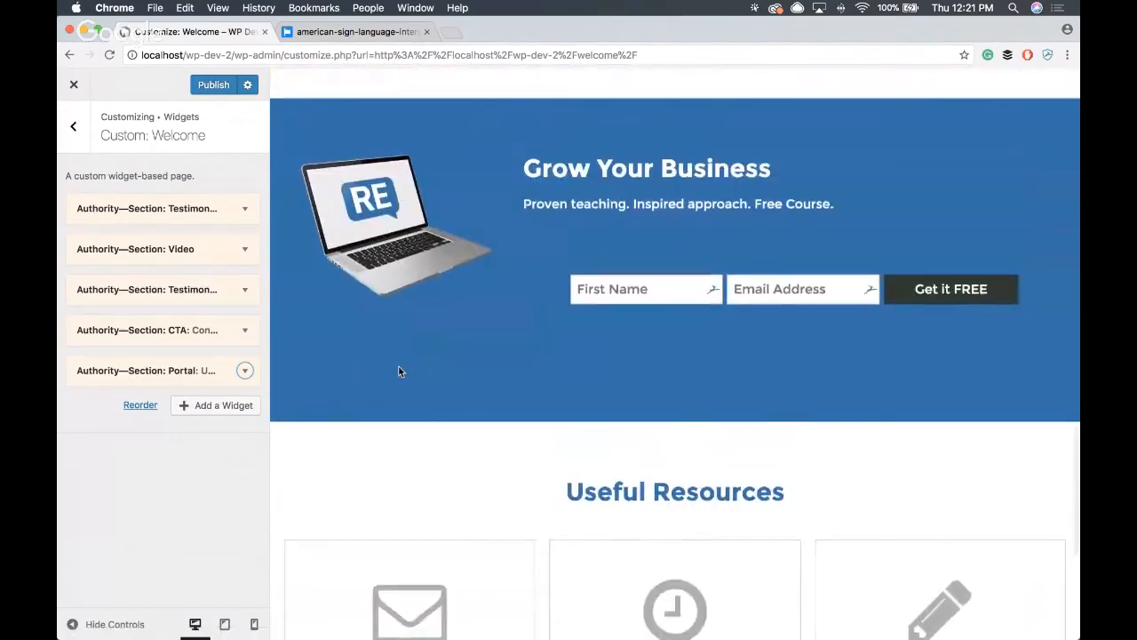
pyautogui.scroll(-3, 398, 371)
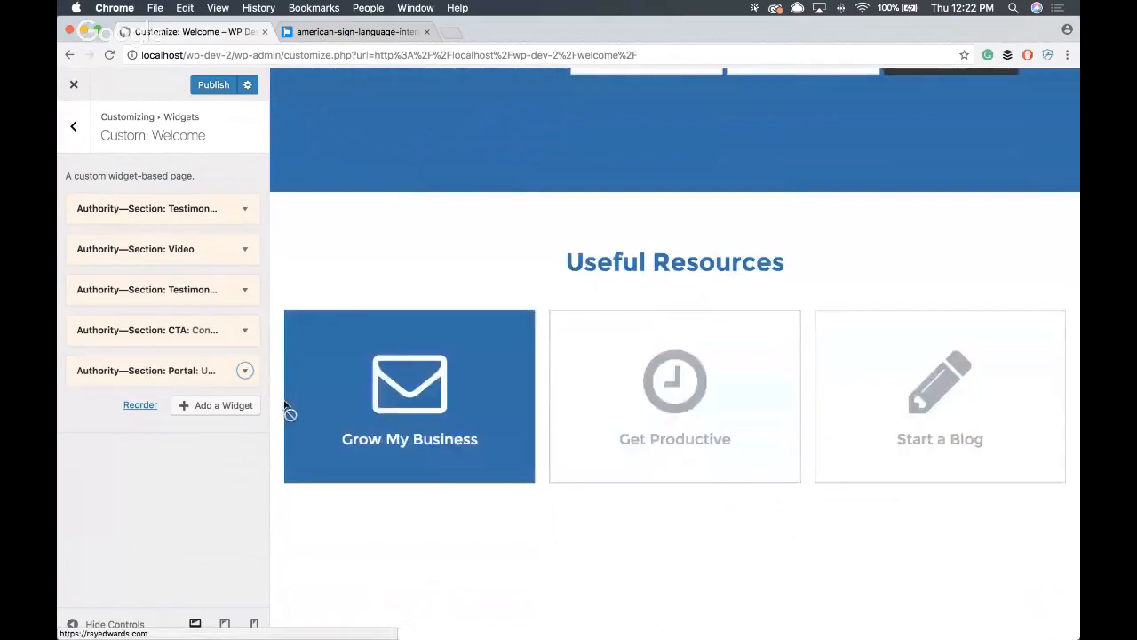
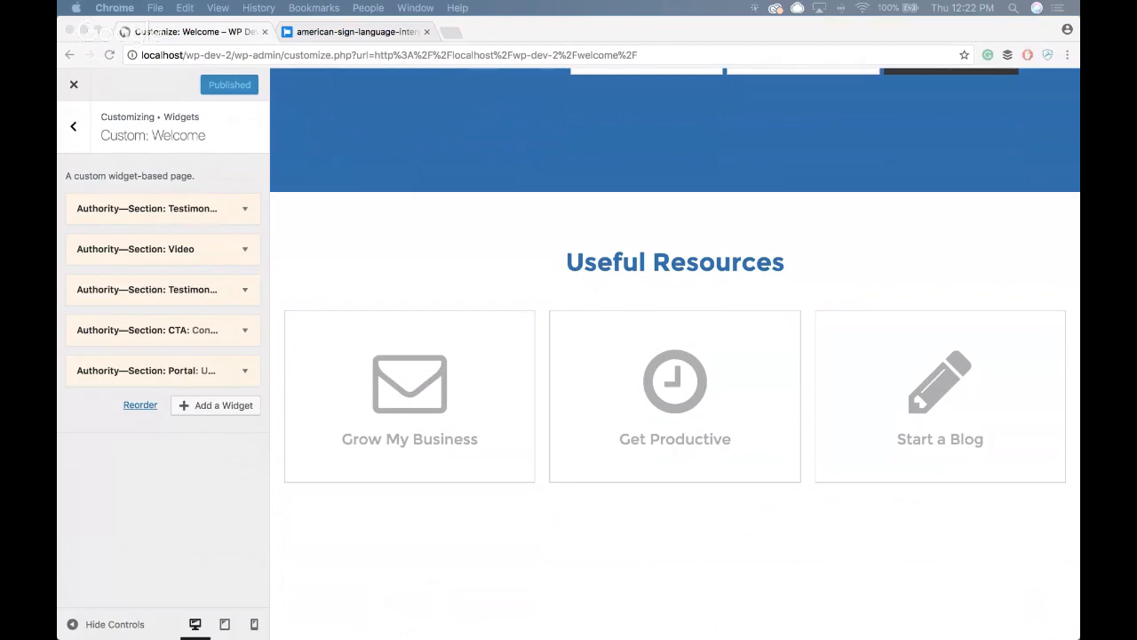
# - Add an Authority—Section: Products widget to the Custom: Welcome widget area
pyautogui.click(223, 415)
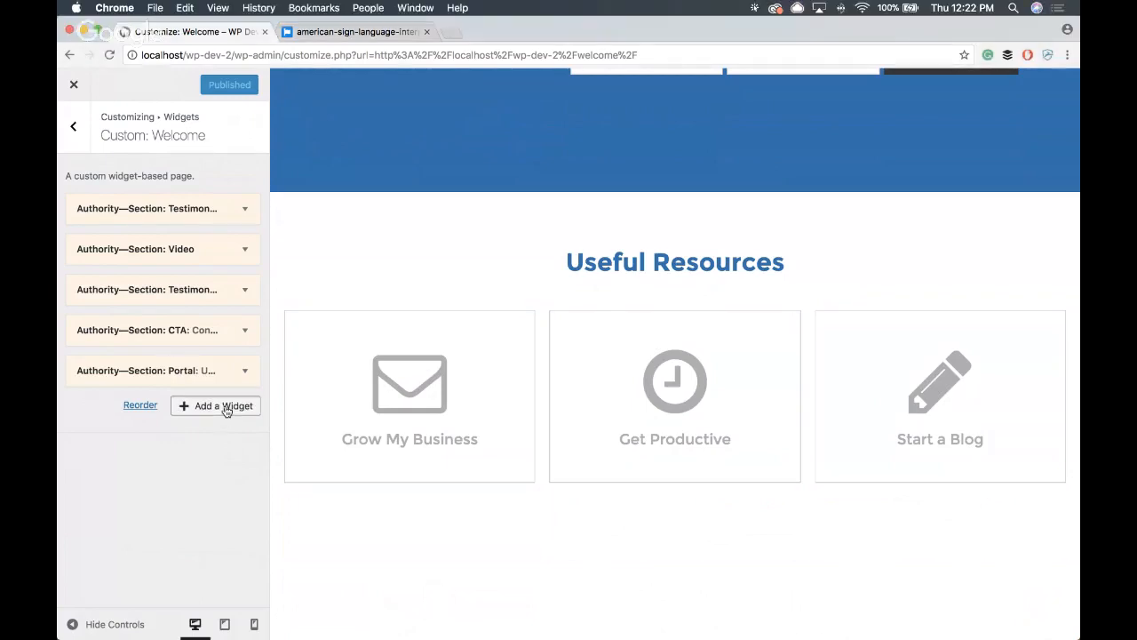
pyautogui.click(226, 408)
pyautogui.scroll(-5, 380, 353)
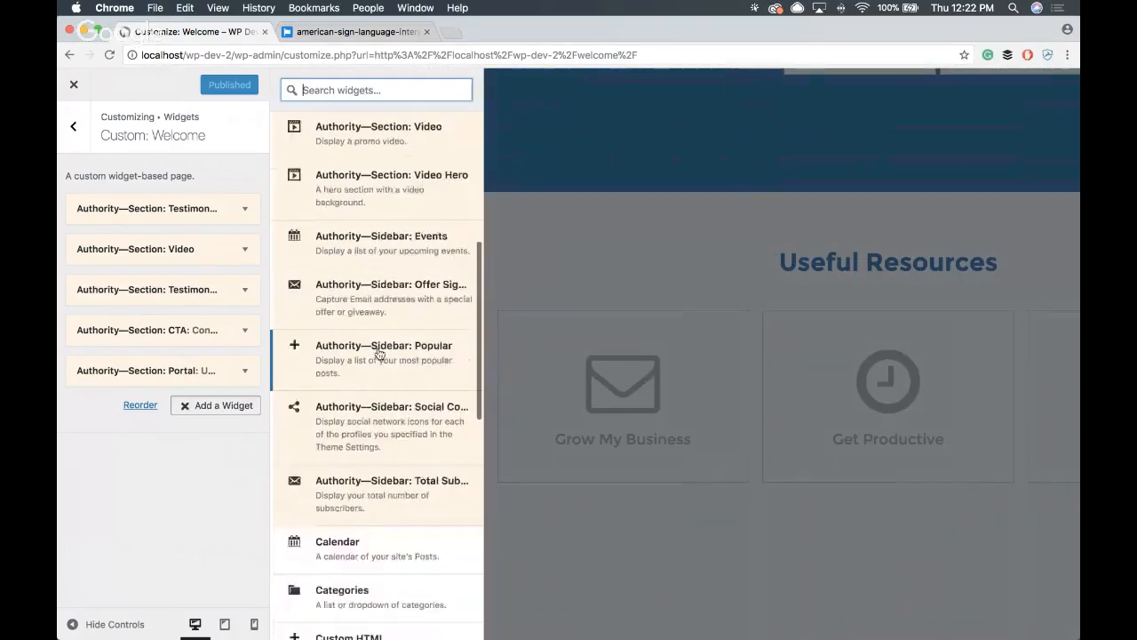
pyautogui.scroll(5, 379, 353)
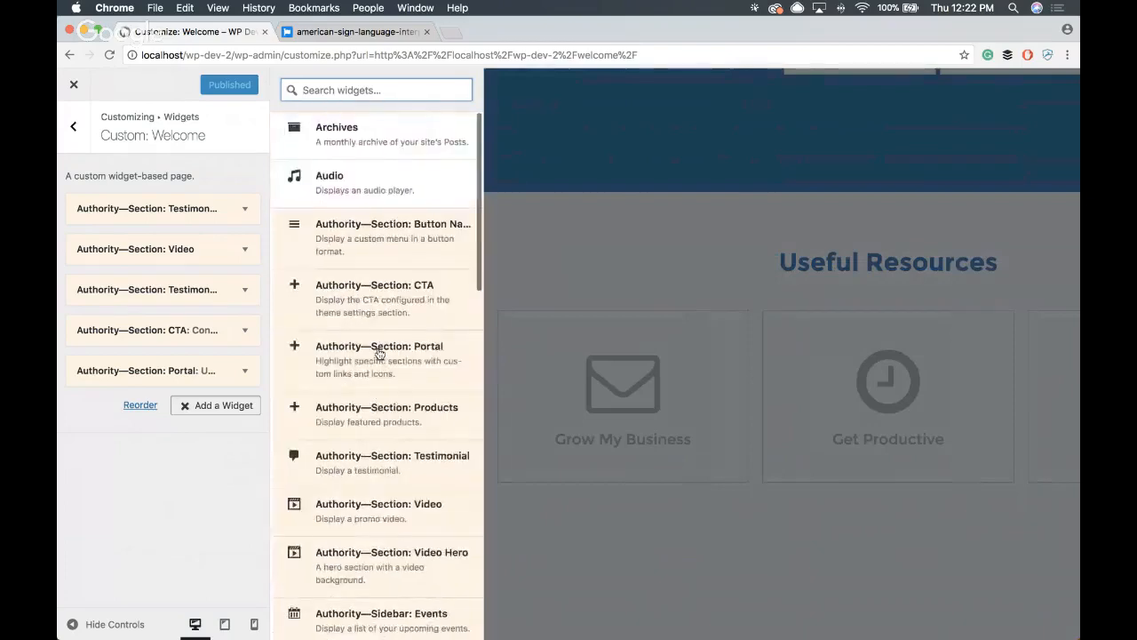
pyautogui.click(420, 423)
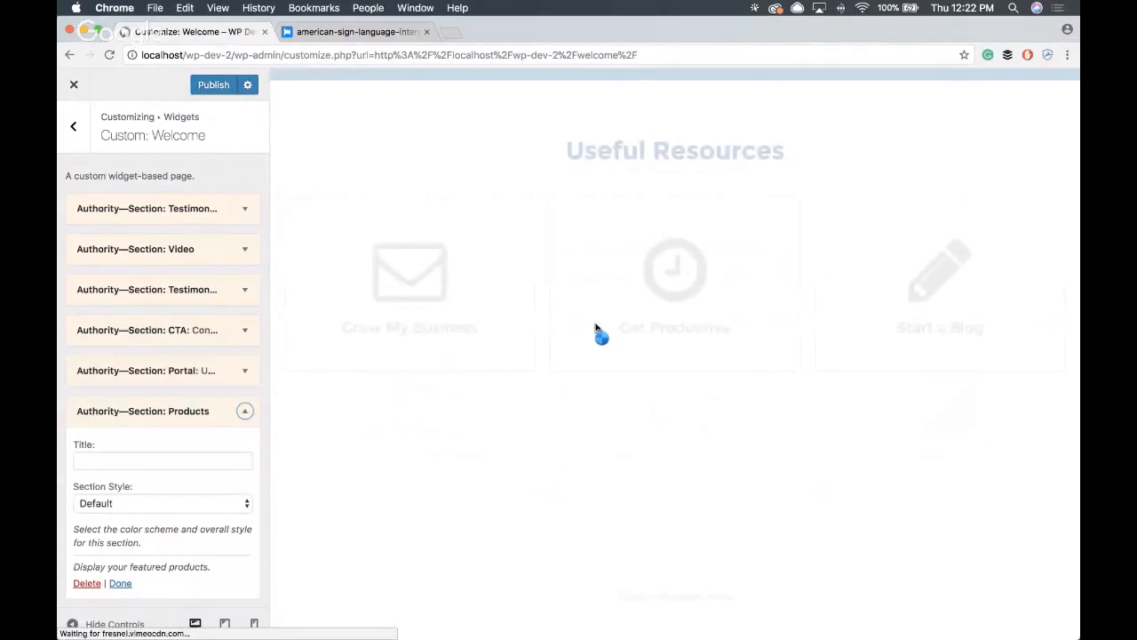
# - Check the product cards in the preview and title the products section "My Latest Products"
pyautogui.scroll(-4, 482, 360)
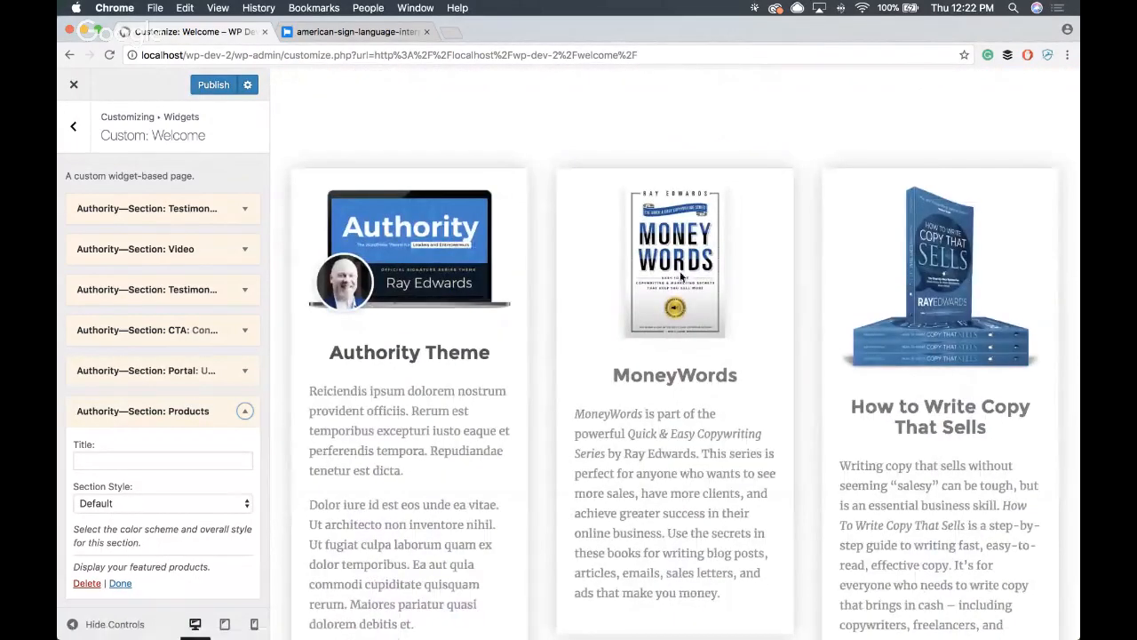
pyautogui.scroll(-5, 653, 318)
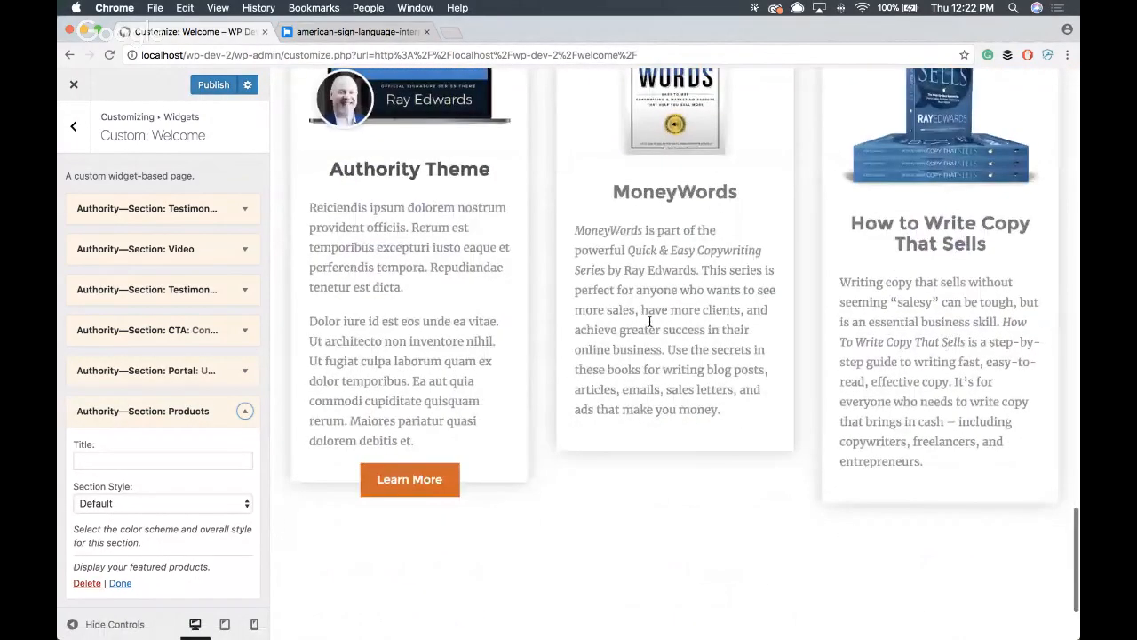
pyautogui.scroll(3, 650, 322)
pyautogui.click(175, 462)
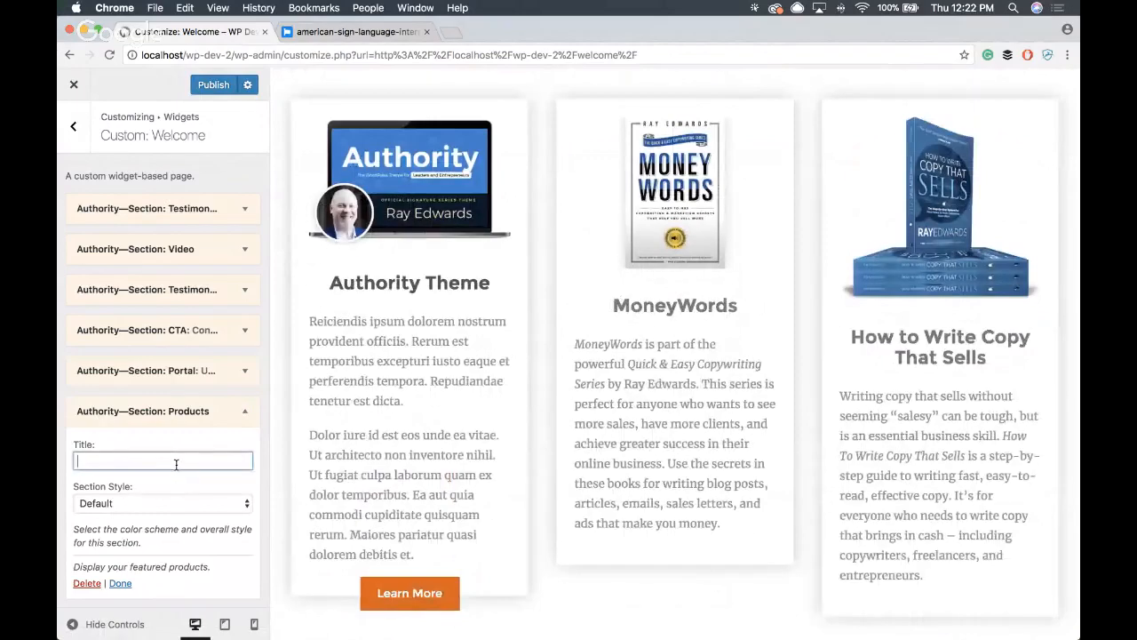
pyautogui.write('My Latest ')
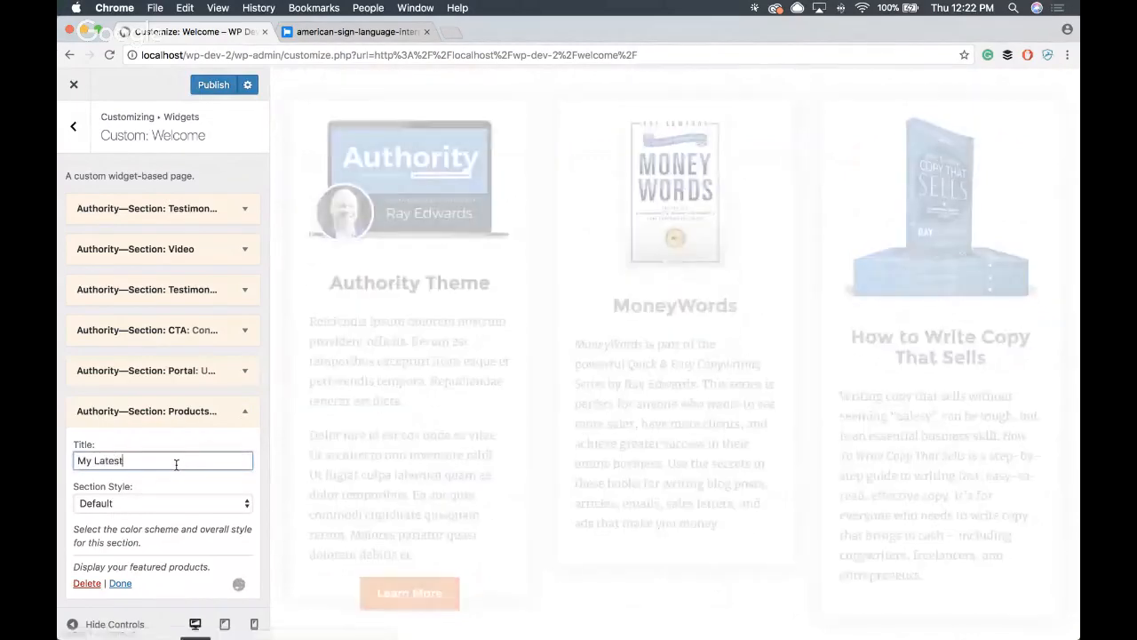
pyautogui.write('Products')
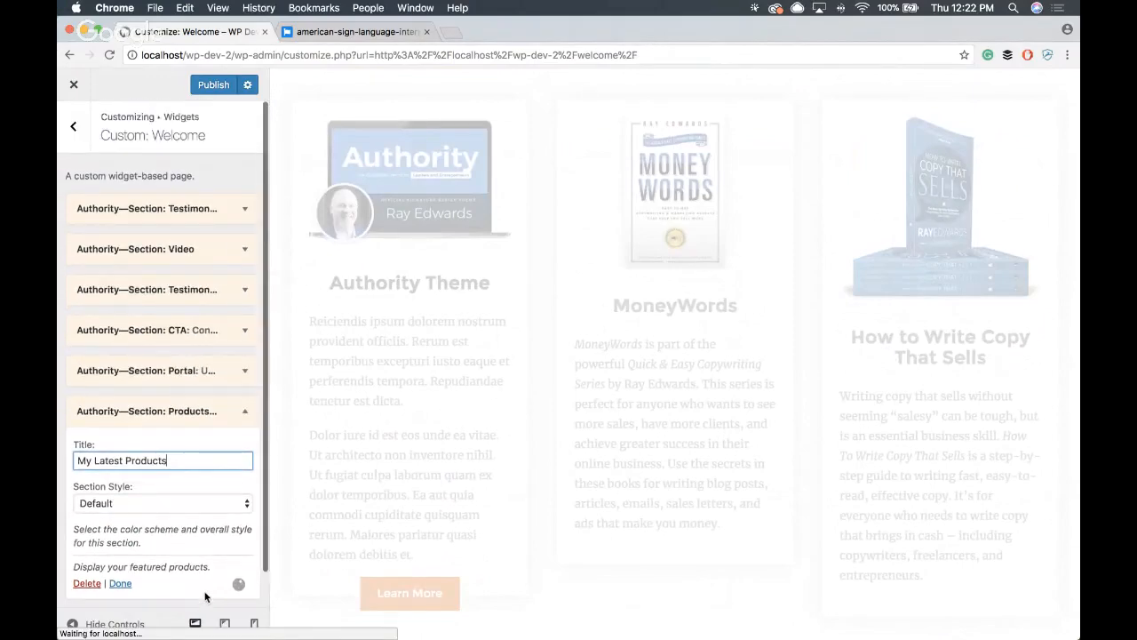
# - Set the products section's style to Tertiary Color Scheme and publish the changes
pyautogui.click(133, 503)
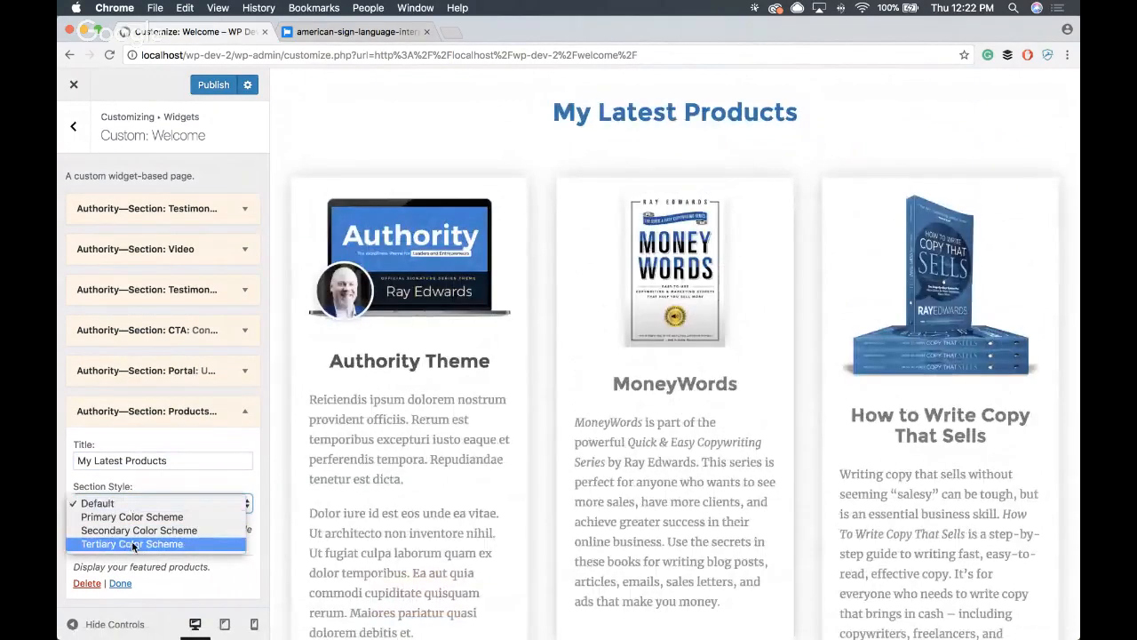
pyautogui.click(133, 543)
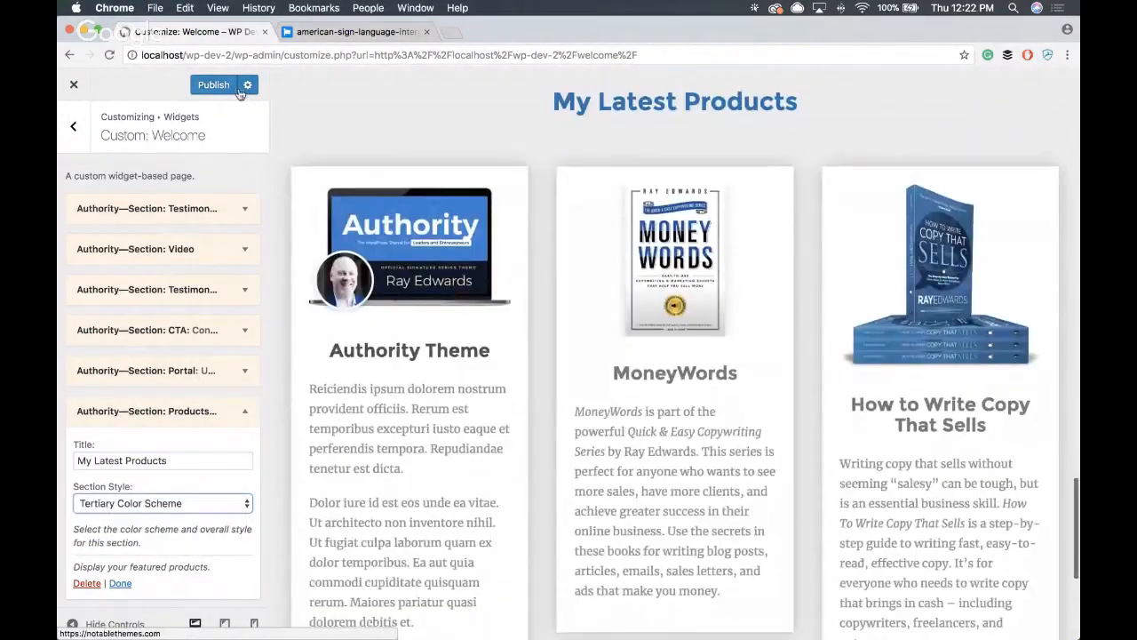
pyautogui.click(219, 84)
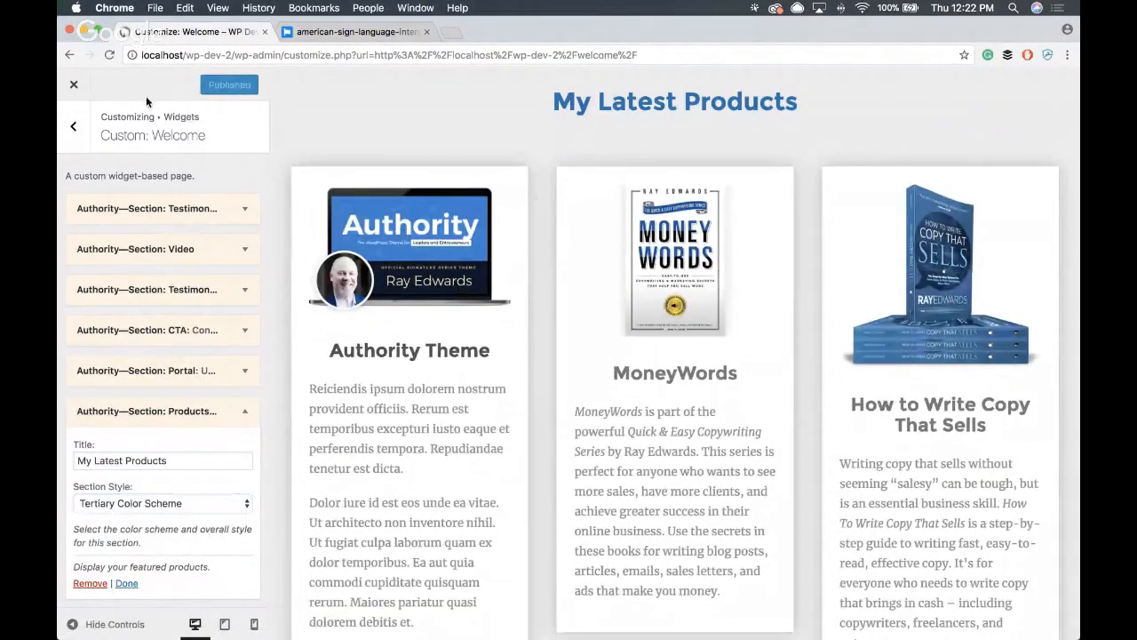
# - Leave the customizer and review the live Welcome page from the hero image through the testimonials, video and portal boxes to the product cards
pyautogui.click(69, 85)
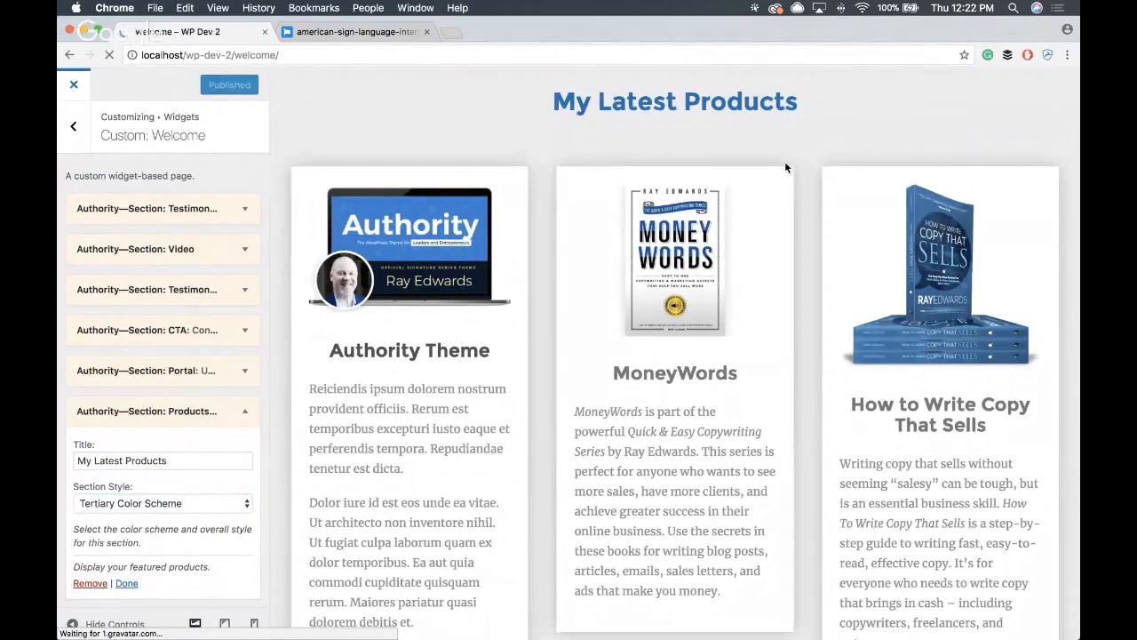
pyautogui.scroll(-3, 644, 305)
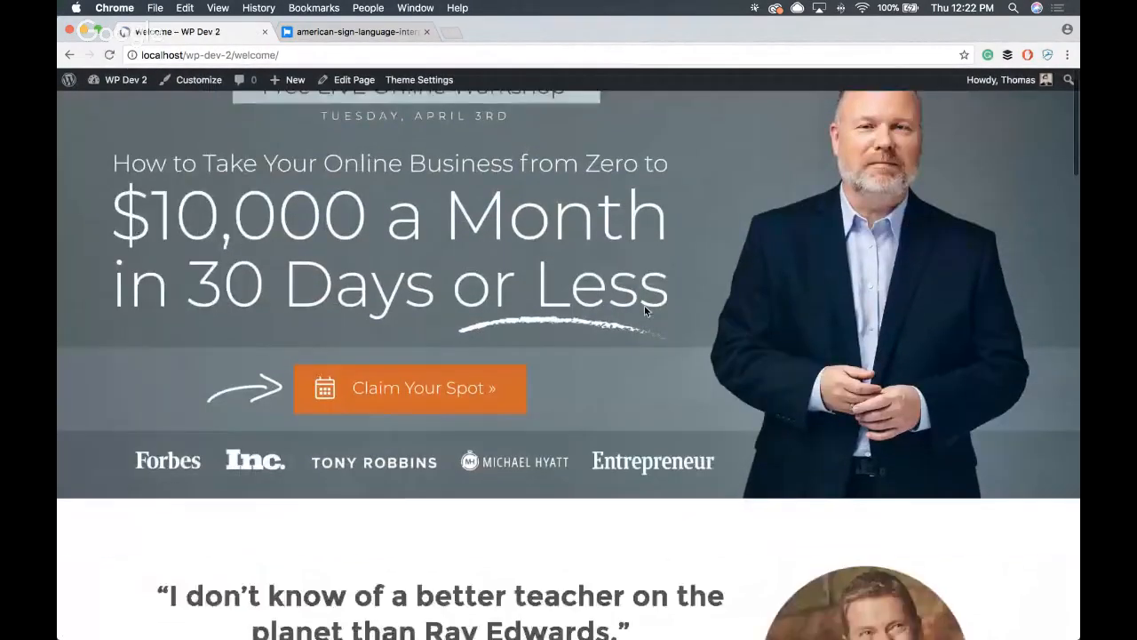
pyautogui.scroll(3, 630, 296)
pyautogui.scroll(-5, 796, 369)
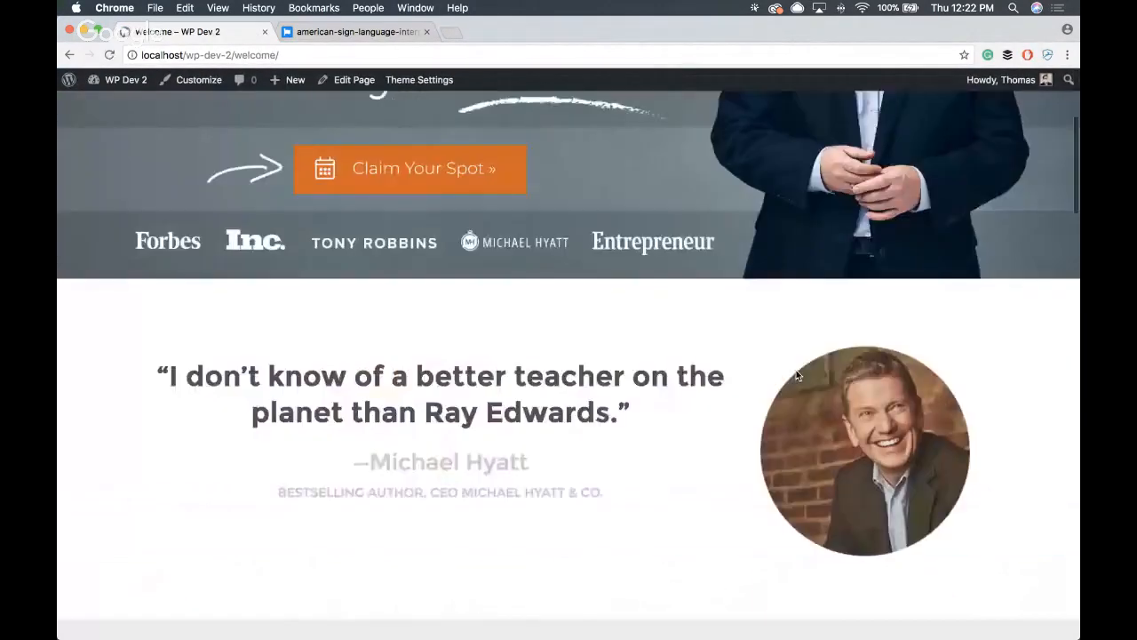
pyautogui.scroll(-5, 901, 342)
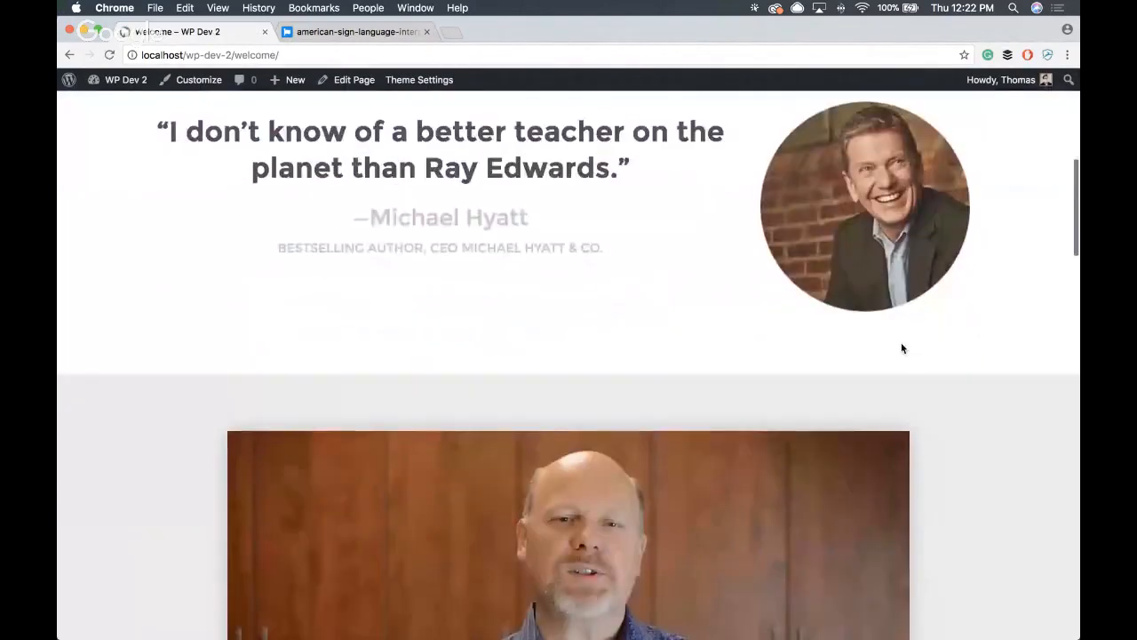
pyautogui.scroll(-3, 705, 359)
pyautogui.scroll(3, 705, 359)
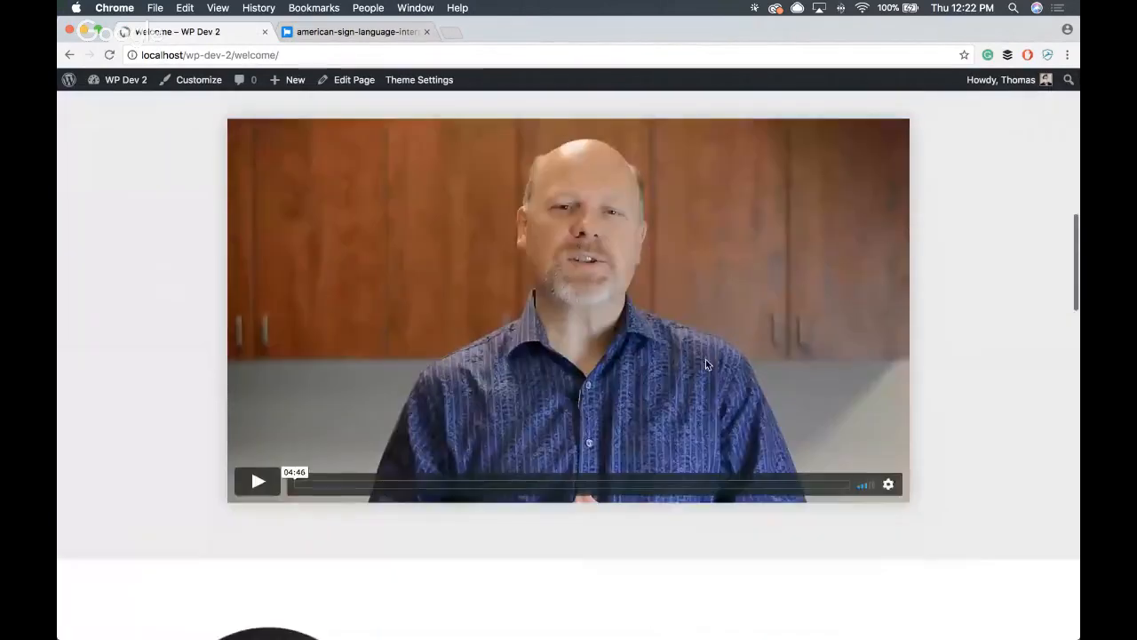
pyautogui.scroll(-2, 703, 458)
pyautogui.scroll(-5, 706, 458)
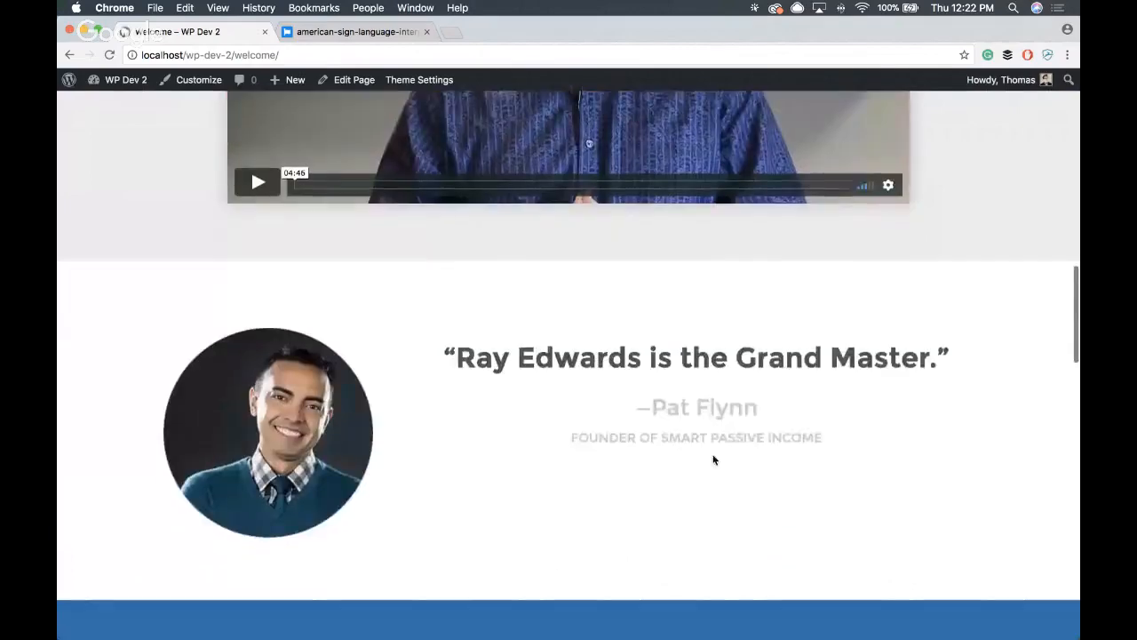
pyautogui.scroll(-4, 851, 466)
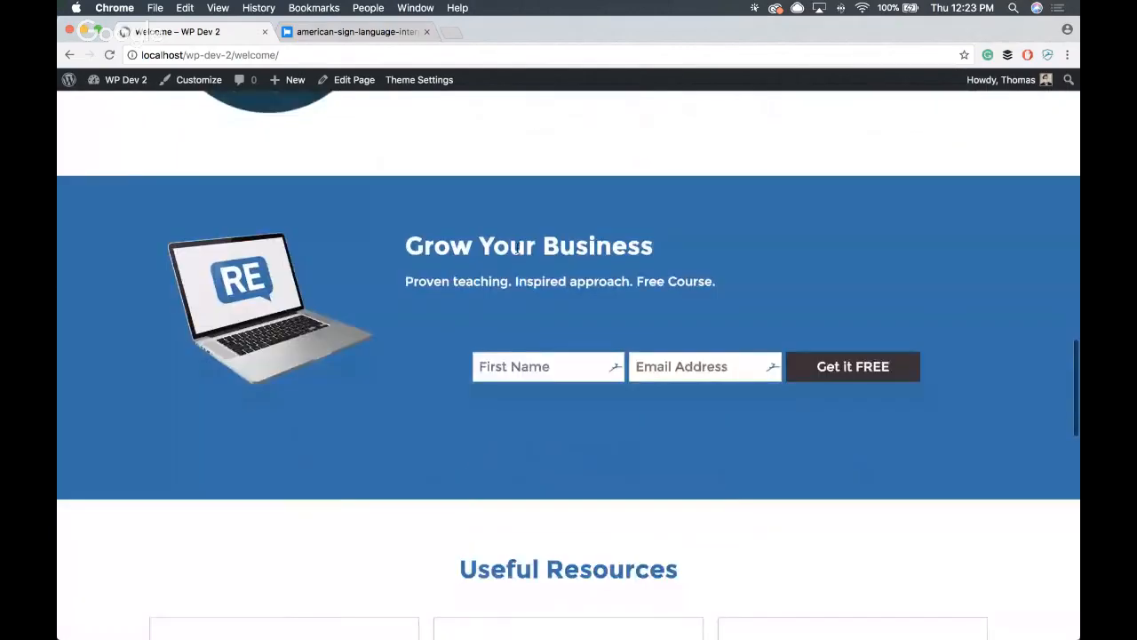
pyautogui.scroll(-5, 720, 493)
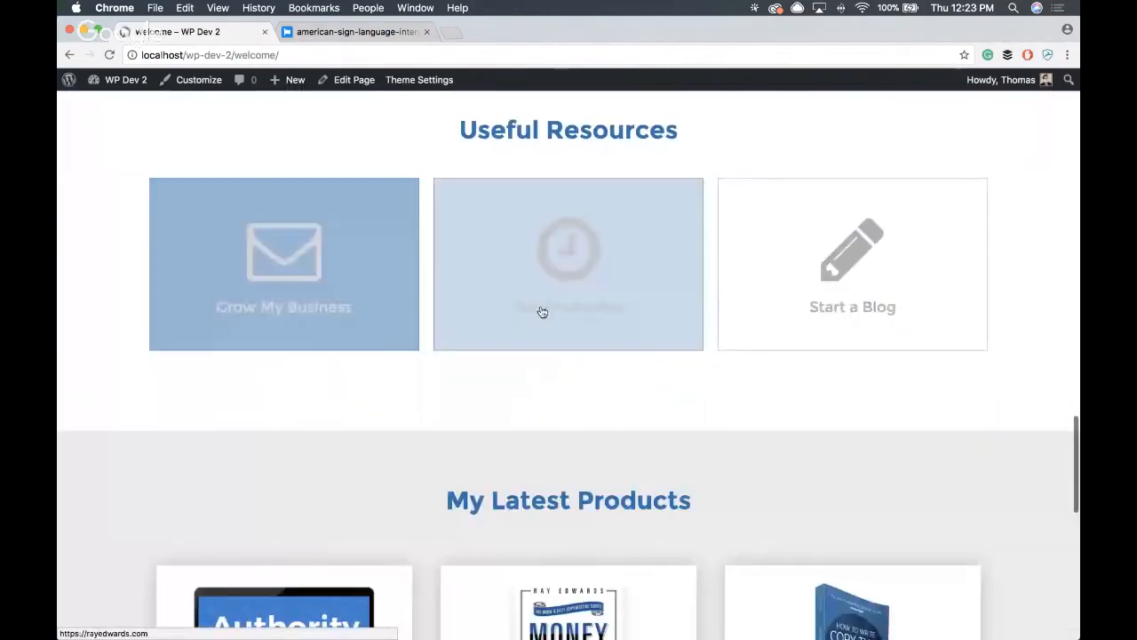
pyautogui.scroll(-3, 787, 394)
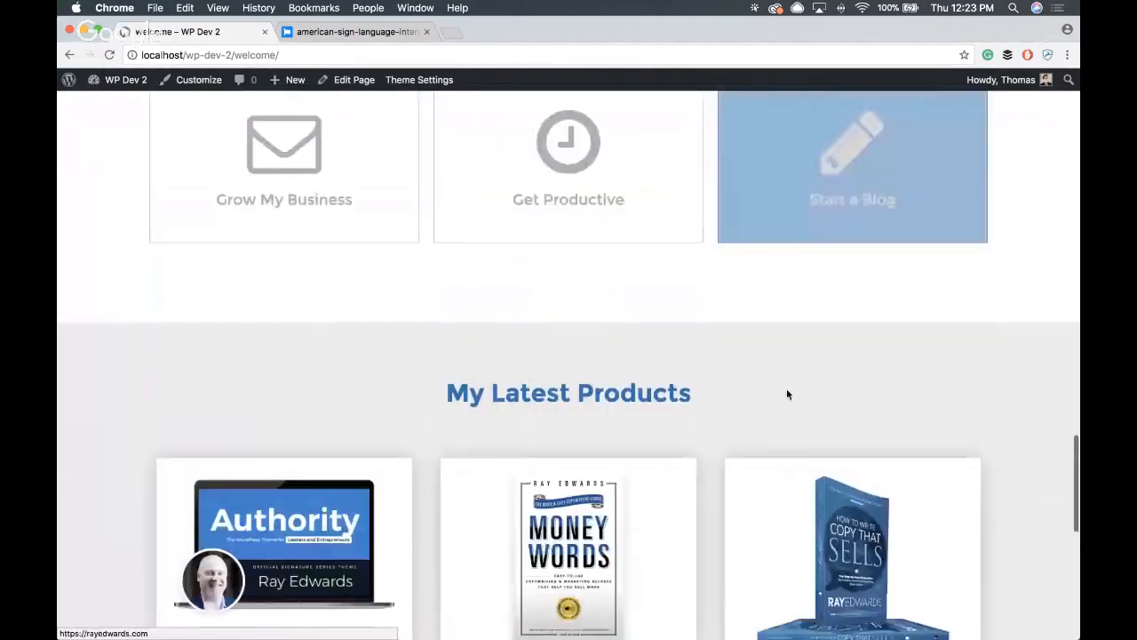
pyautogui.scroll(-2, 788, 394)
pyautogui.scroll(-3, 732, 392)
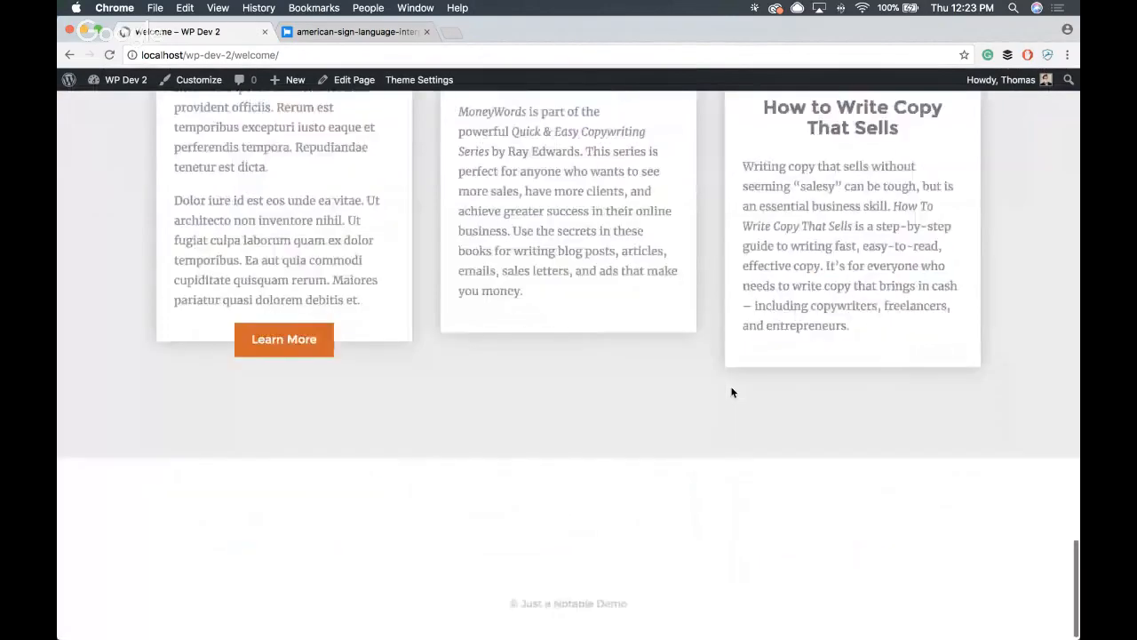
pyautogui.scroll(5, 731, 389)
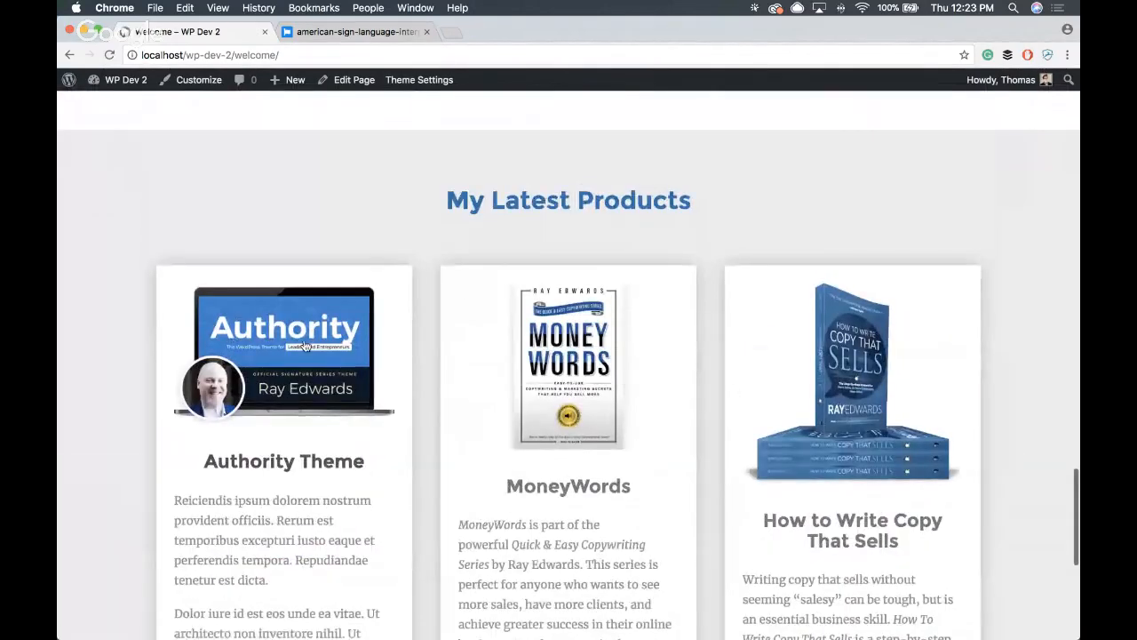
pyautogui.scroll(-3, 660, 382)
pyautogui.scroll(1, 660, 385)
pyautogui.scroll(1, 660, 380)
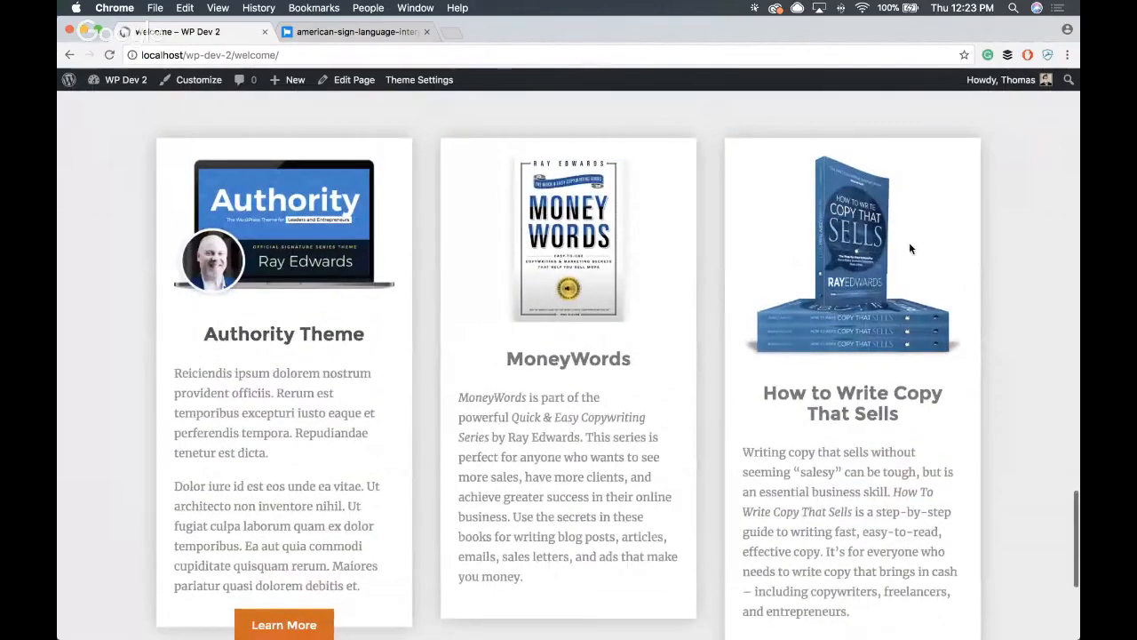
# - Go to the site's admin dashboard and open the Authority Theme product for editing
pyautogui.moveTo(127, 82)
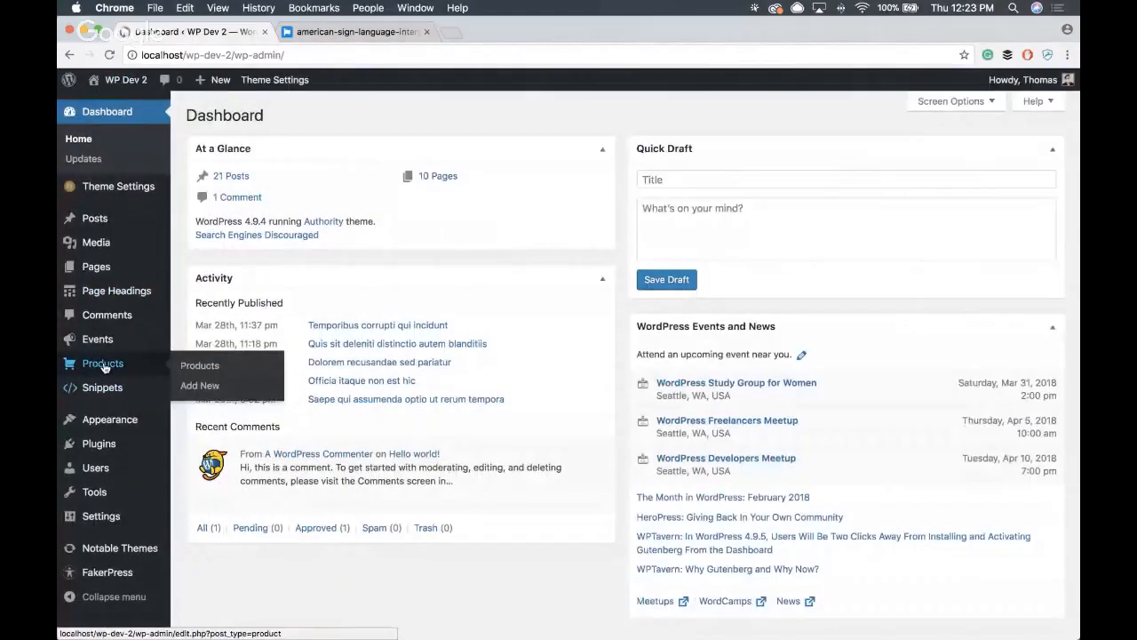
pyautogui.click(197, 367)
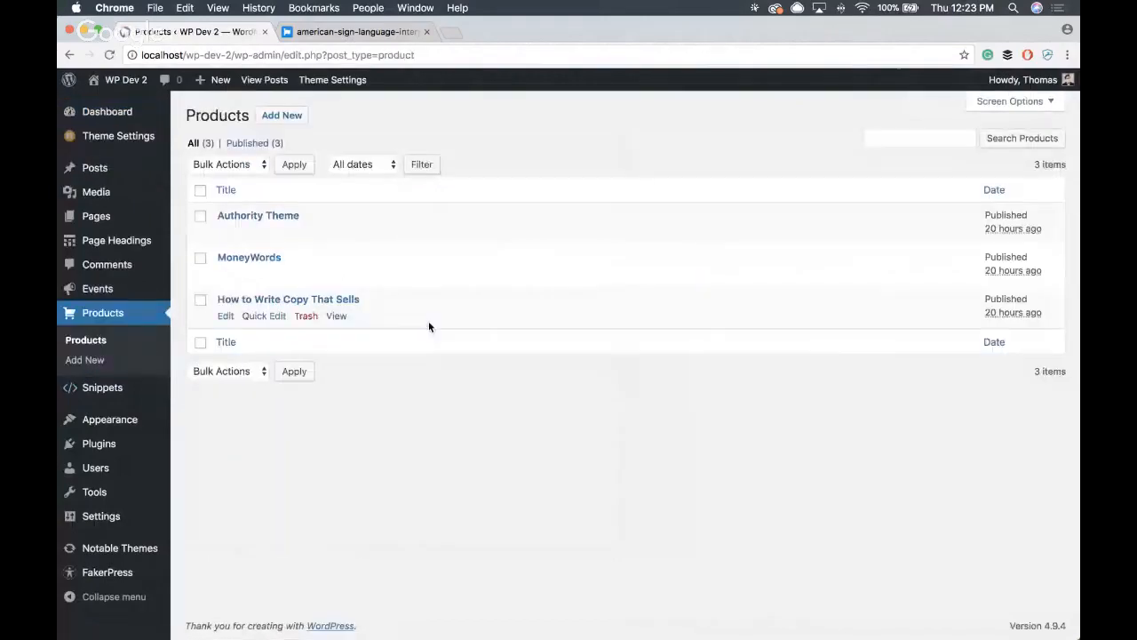
pyautogui.click(280, 216)
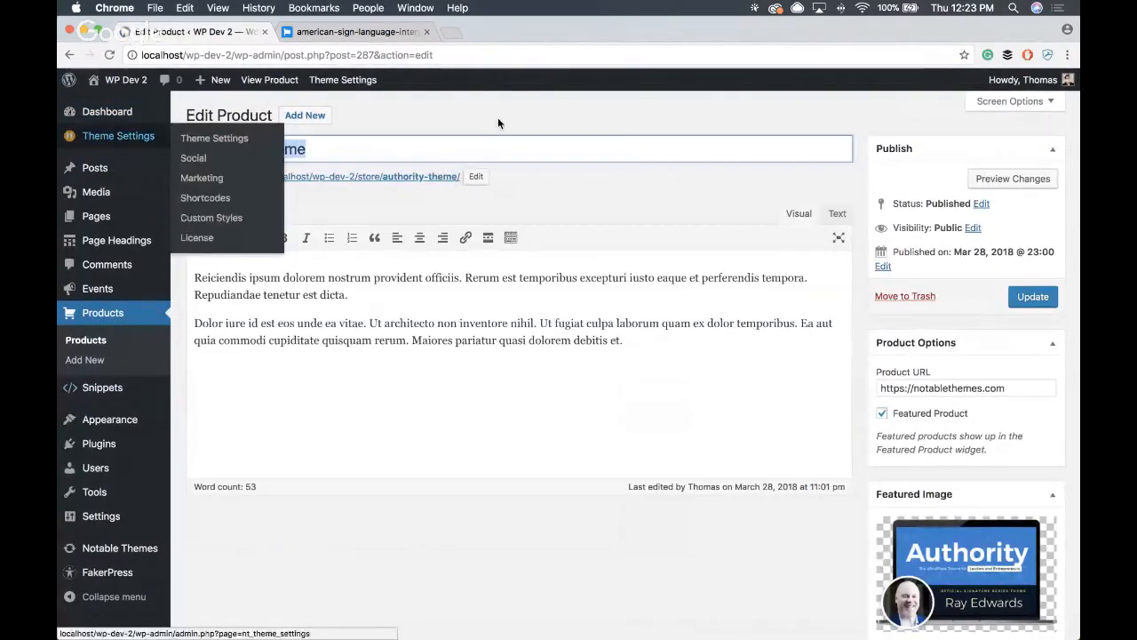
# - Examine the Authority Theme product's description, product URL, Featured Product option with its note, and featured image
pyautogui.moveTo(627, 356); pyautogui.dragTo(211, 242)
pyautogui.scroll(-2, 691, 202)
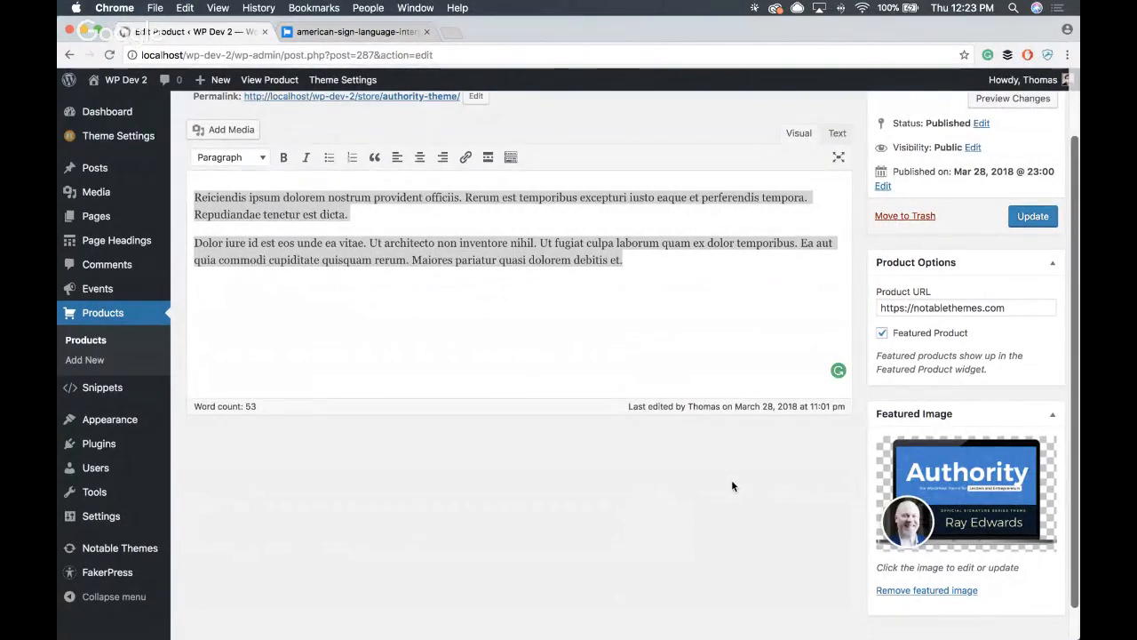
pyautogui.scroll(3, 731, 480)
pyautogui.scroll(-2, 731, 479)
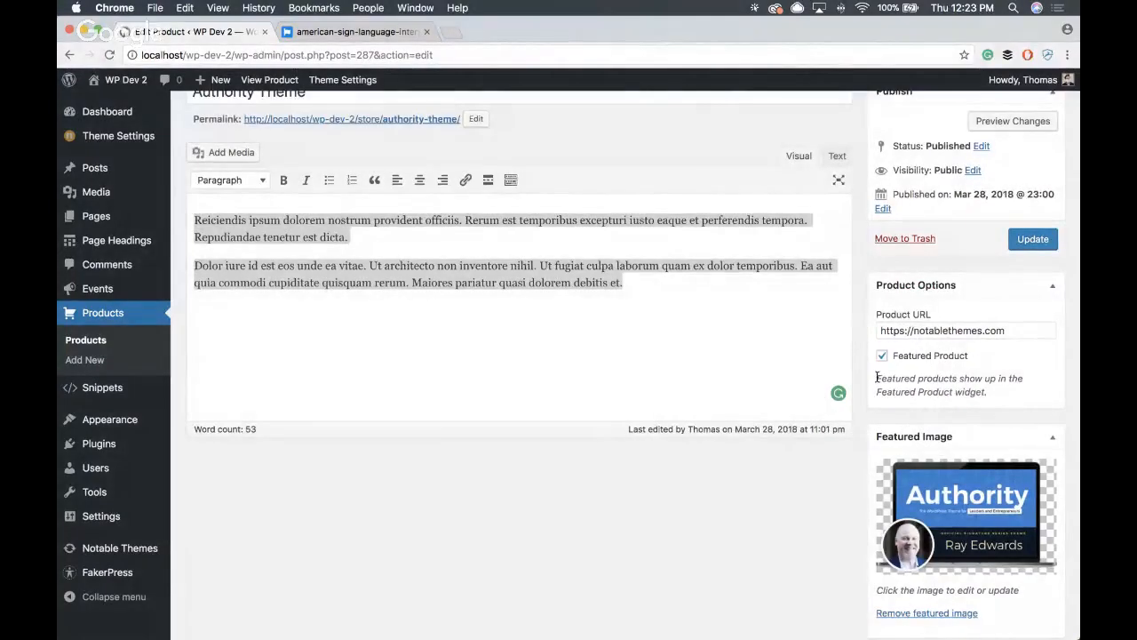
pyautogui.moveTo(876, 381); pyautogui.dragTo(986, 391)
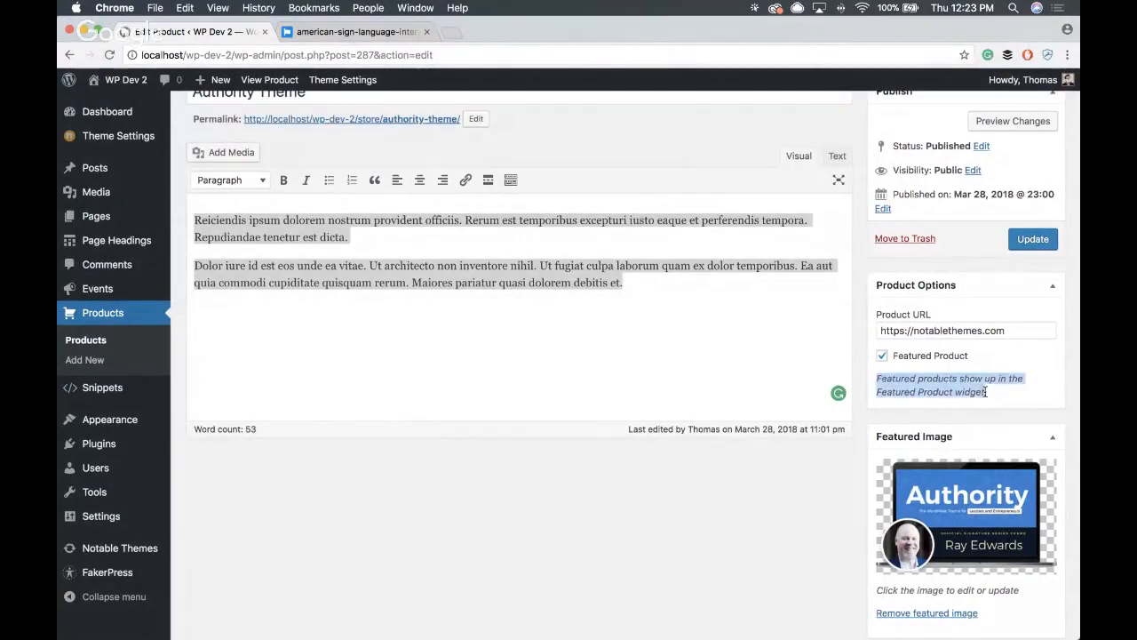
pyautogui.click(772, 487)
pyautogui.scroll(2, 768, 466)
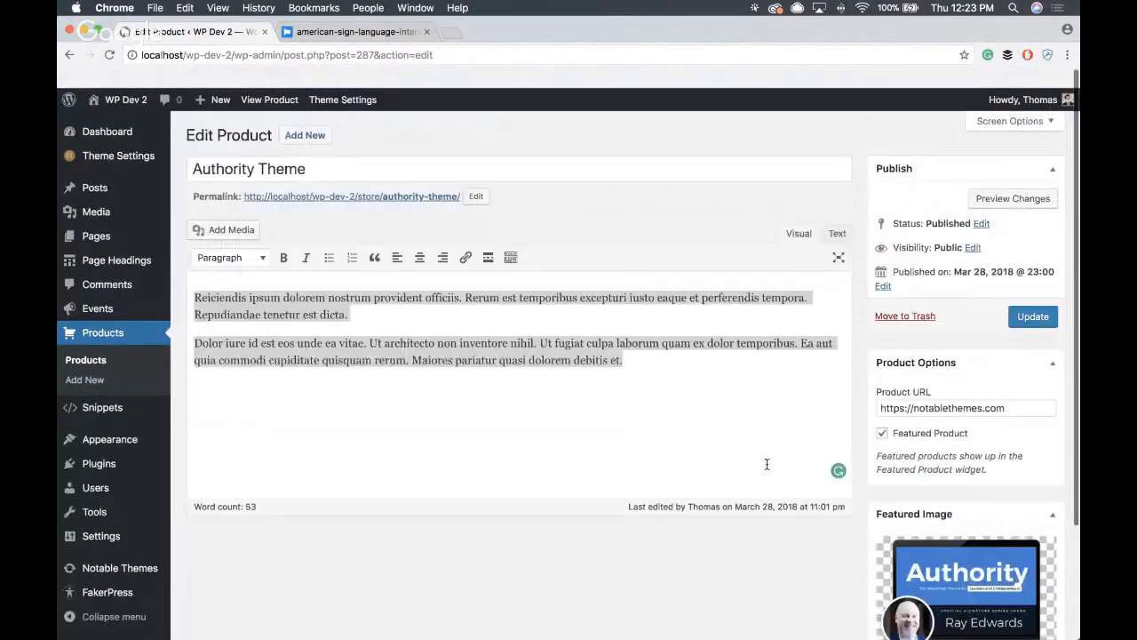
# - Return to the live site, load localhost/wp-dev-2/welcome and view the My Latest Products section
pyautogui.click(125, 81)
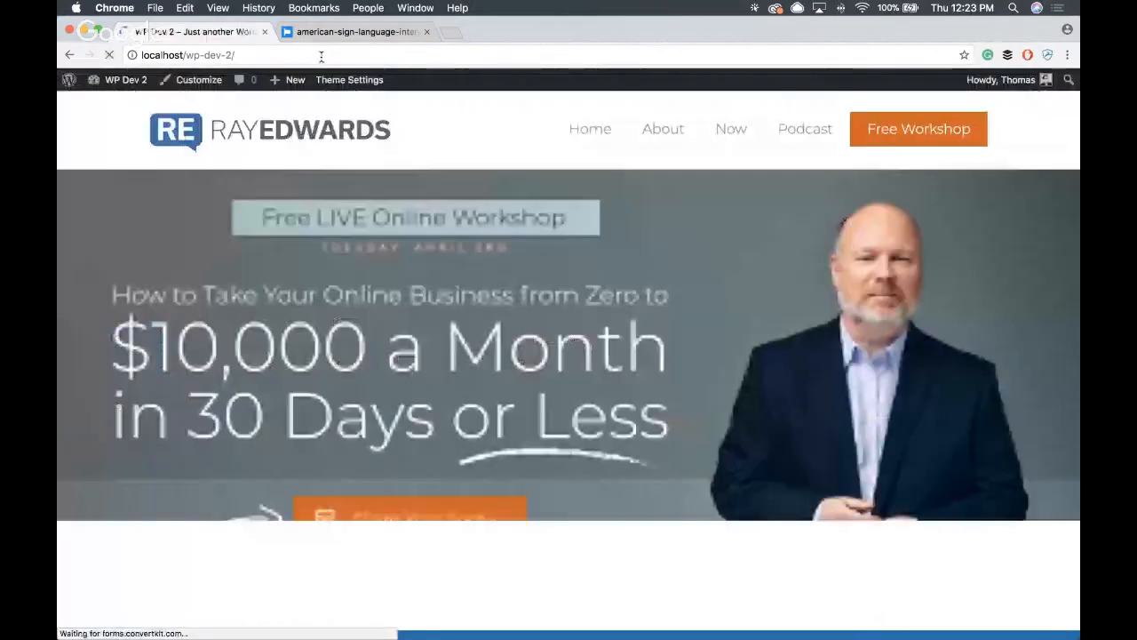
pyautogui.click(322, 57)
pyautogui.write('welcome')
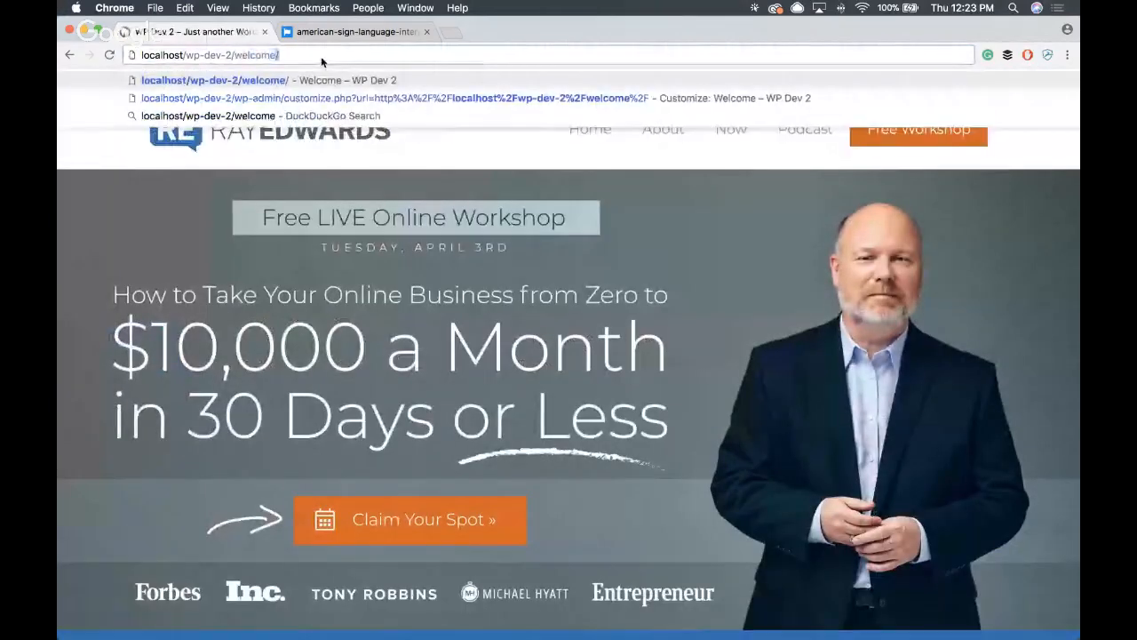
pyautogui.press('Return')
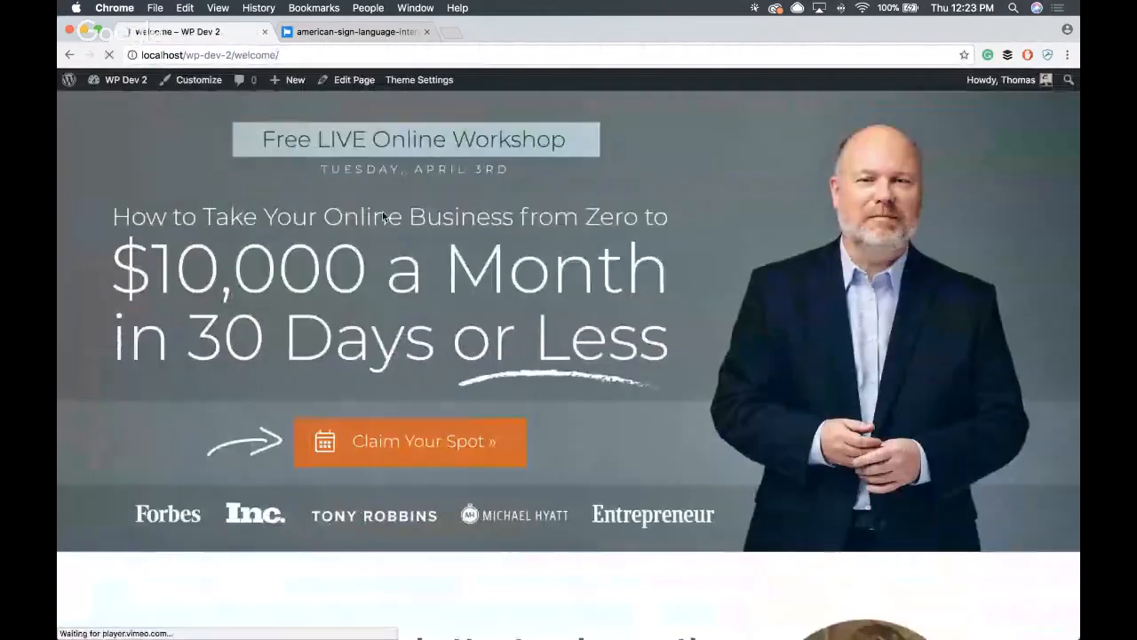
pyautogui.scroll(-10, 360, 269)
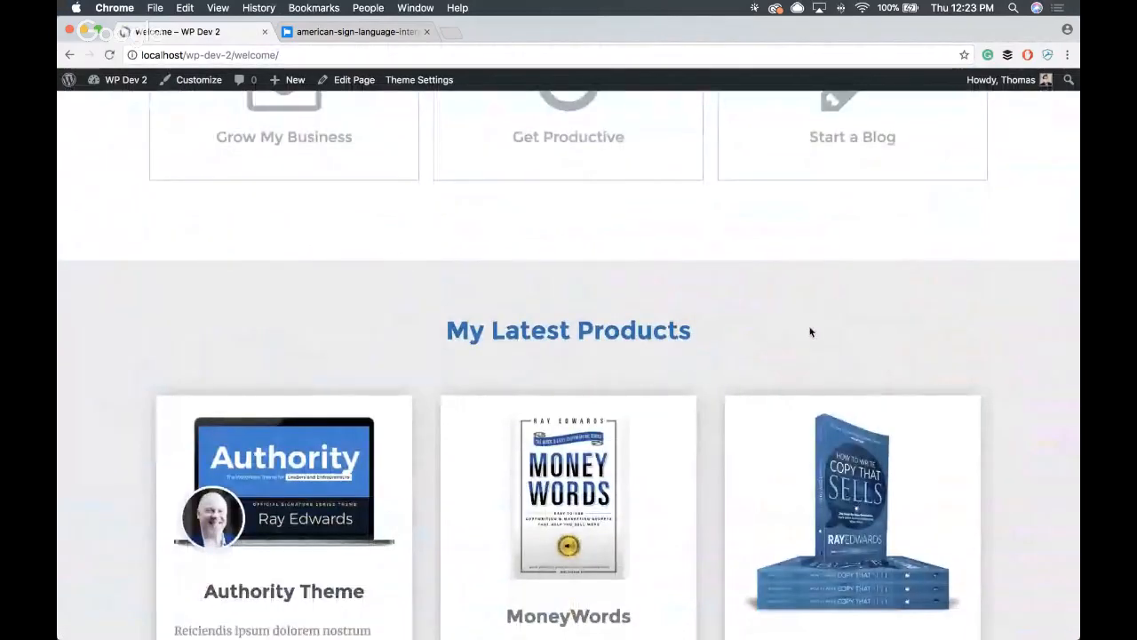
# - Check the live product cards, open the customizer's Custom: Welcome widget area and add an Authority Section: Testimonial widget
pyautogui.scroll(-6, 807, 330)
pyautogui.scroll(3, 662, 380)
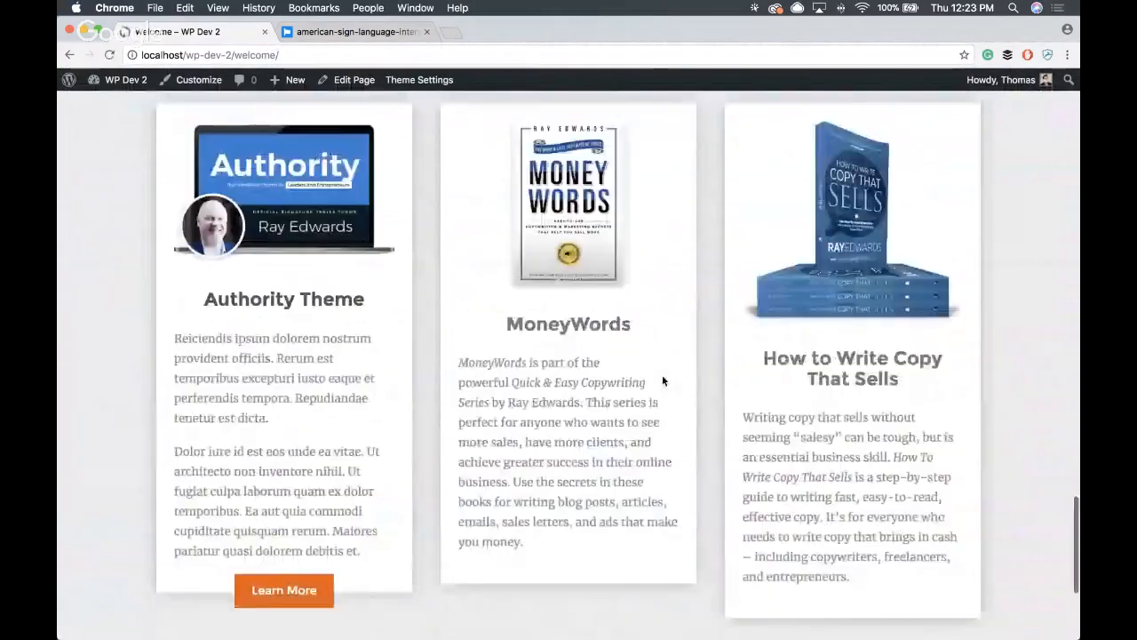
pyautogui.scroll(-3, 661, 381)
pyautogui.click(199, 80)
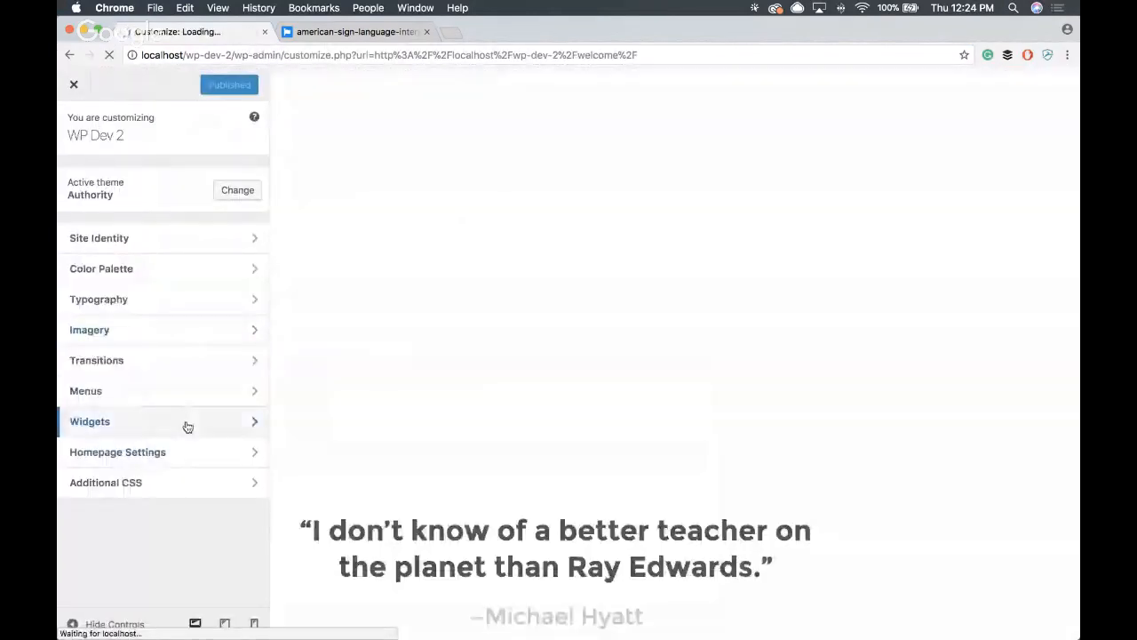
pyautogui.click(186, 426)
pyautogui.click(147, 284)
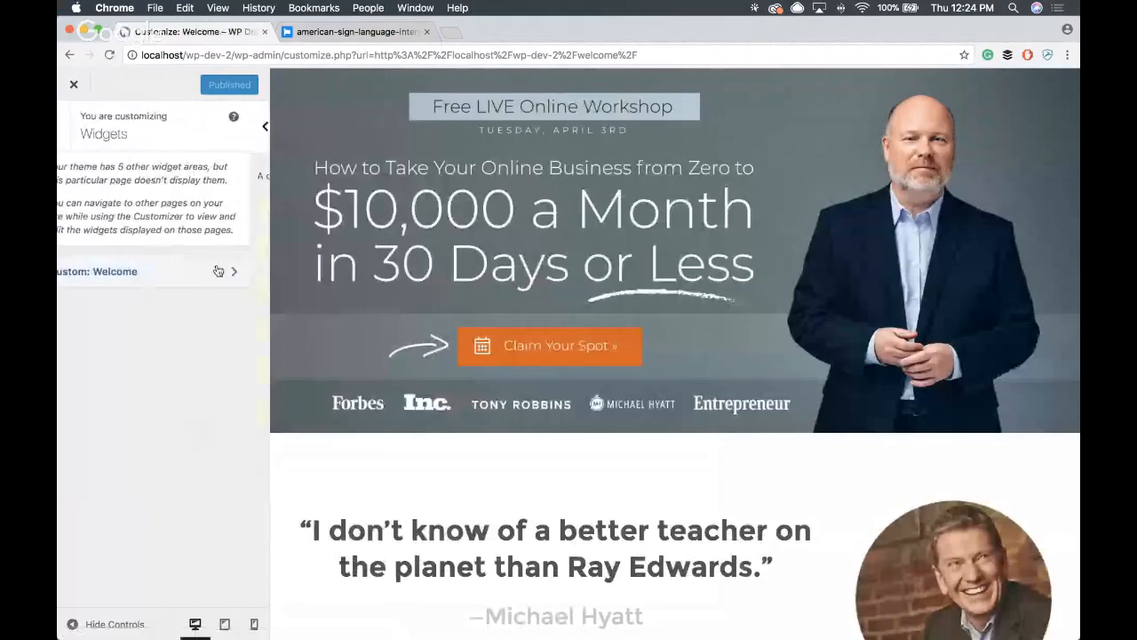
pyautogui.click(224, 449)
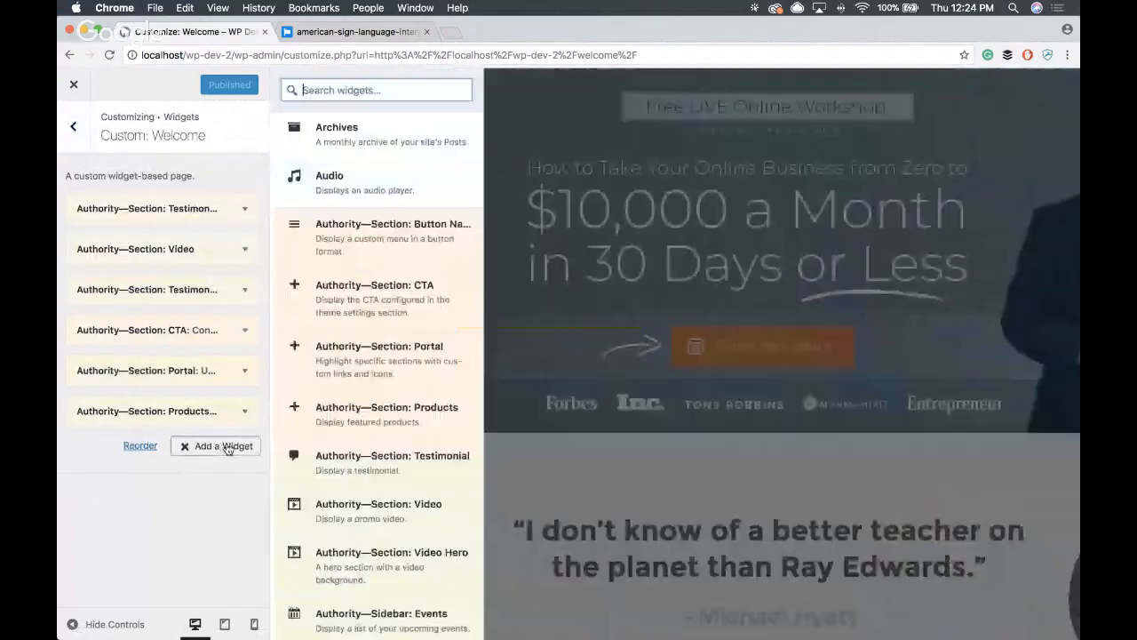
pyautogui.scroll(-2, 393, 437)
pyautogui.click(363, 411)
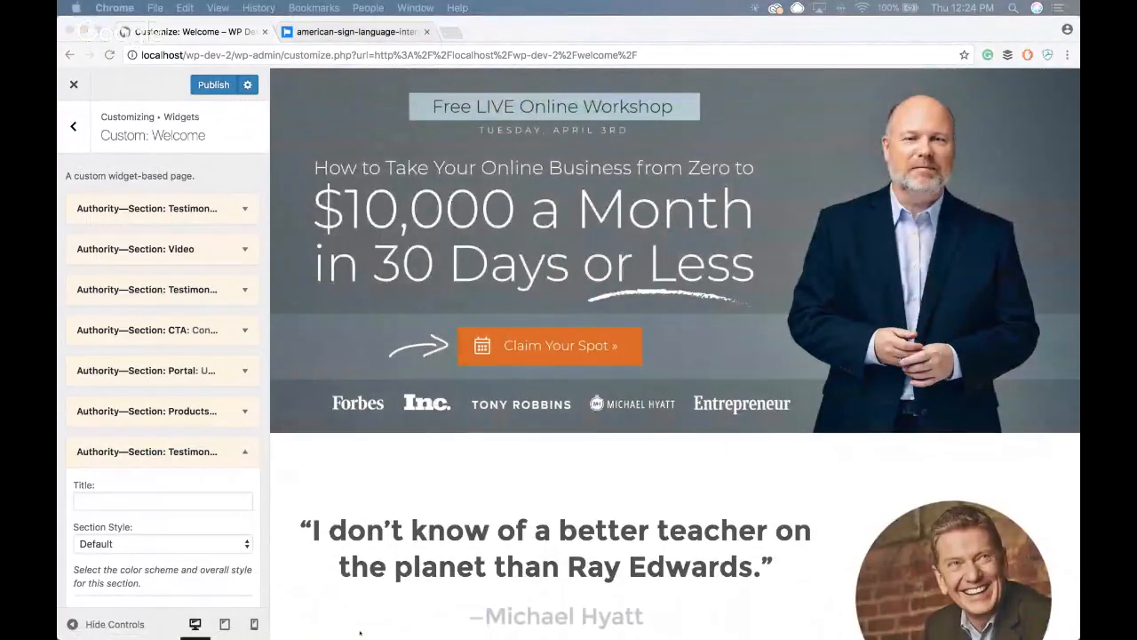
# - Title the new testimonial section "Amy Porterfield" and give it the byline "HOST, ONLINE MARKETING MADE EASY"
pyautogui.click(155, 500)
pyautogui.write('Amy Porterfield')
pyautogui.scroll(-3, 622, 450)
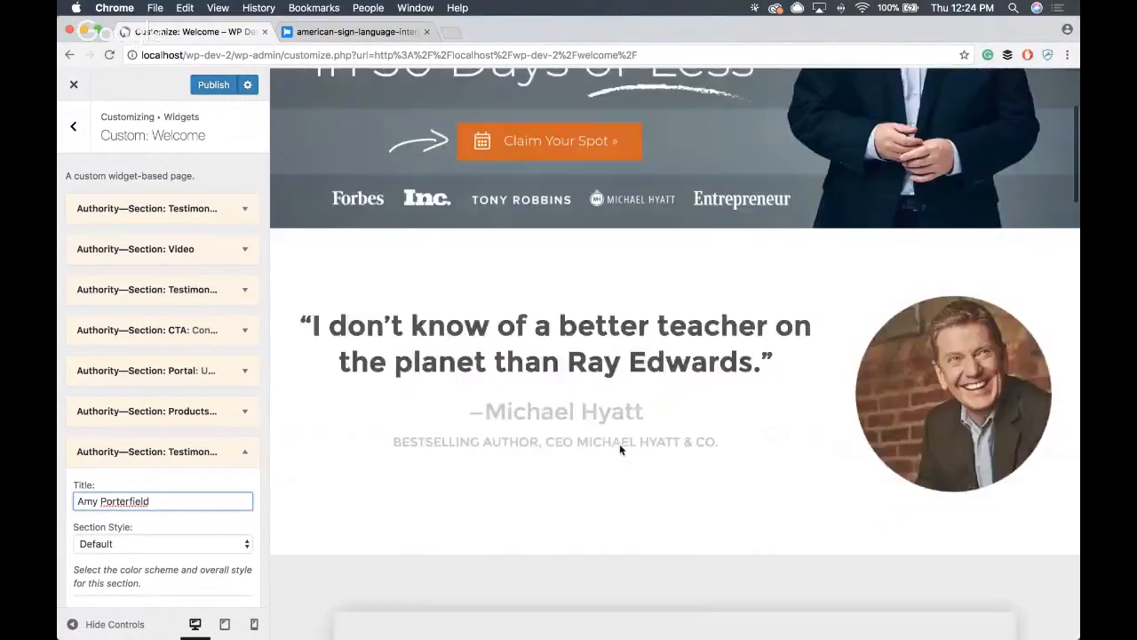
pyautogui.scroll(-15, 619, 443)
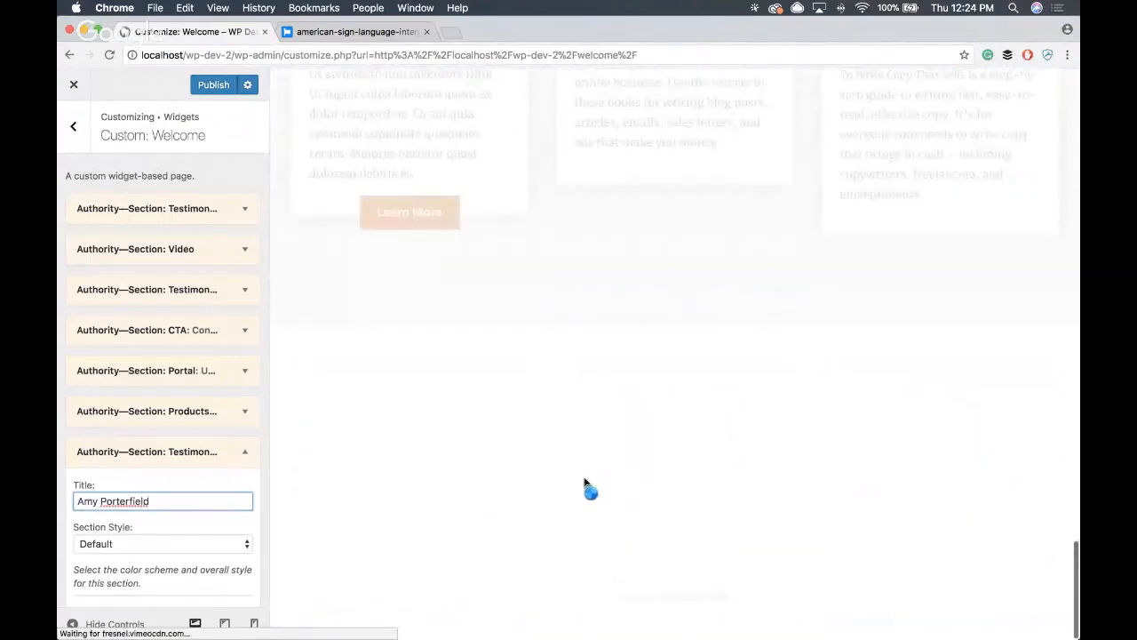
pyautogui.scroll(-3, 156, 543)
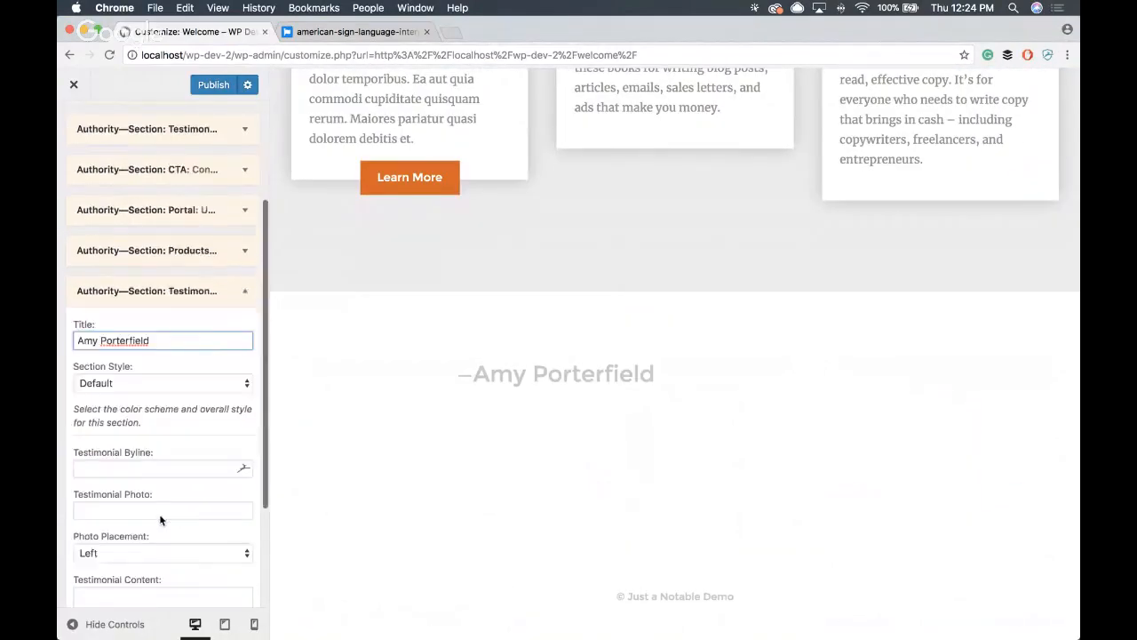
pyautogui.scroll(-1, 160, 520)
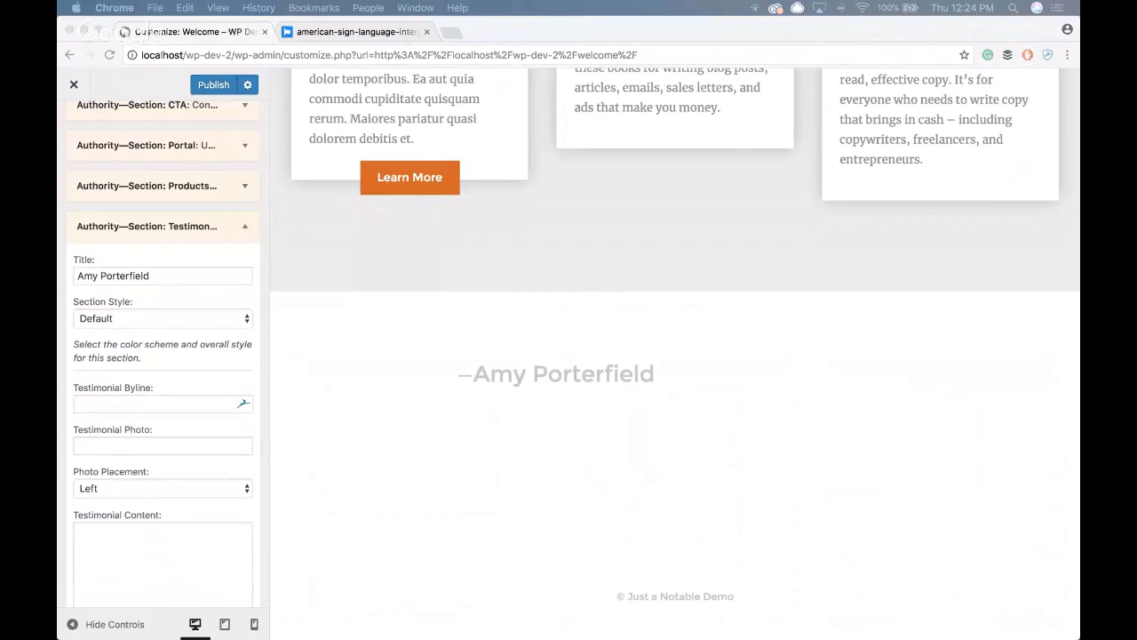
pyautogui.click(175, 403)
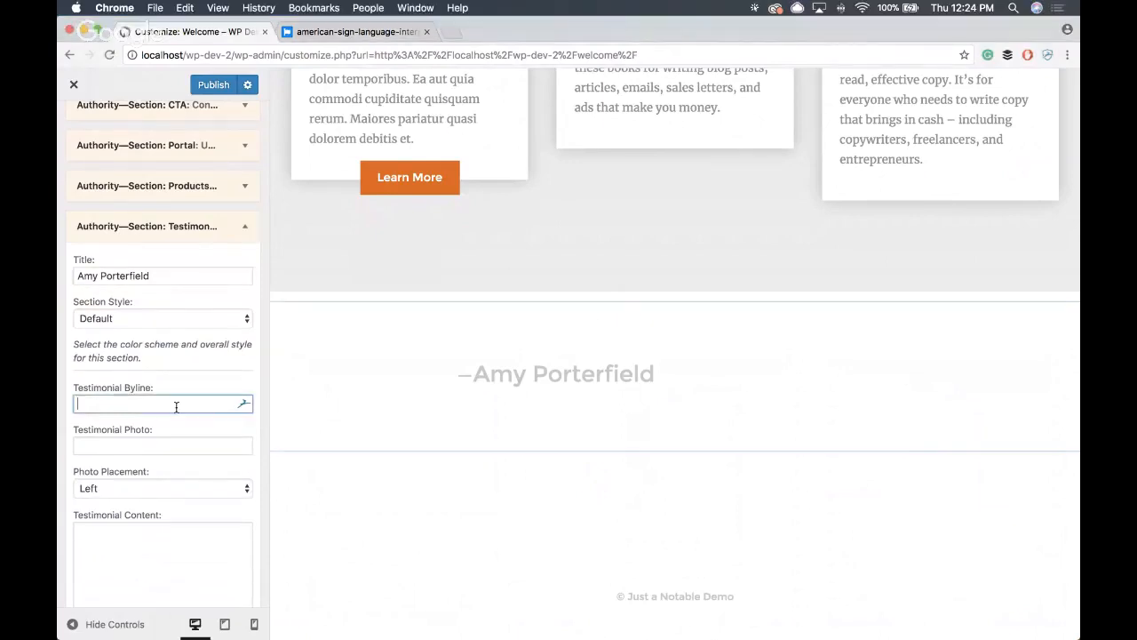
pyautogui.press('super+v')
# - Enter "Ray Edwards is kind of a big deal." as the new section's testimonial content
pyautogui.click(153, 451)
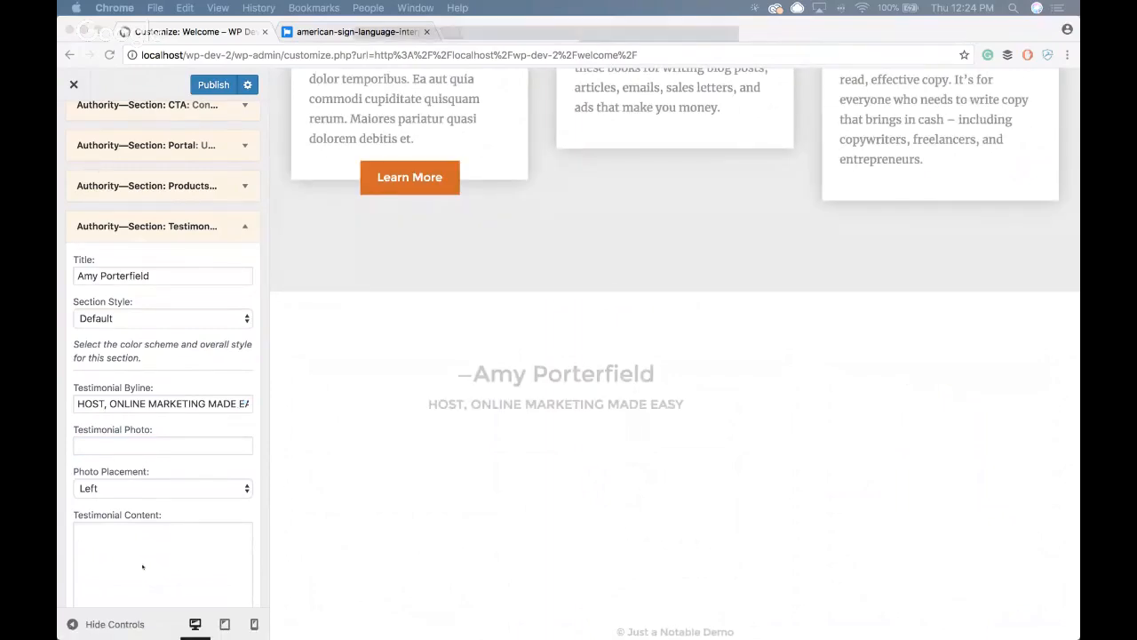
pyautogui.click(145, 546)
pyautogui.write('Ray Edwards is kind of a big deal.')
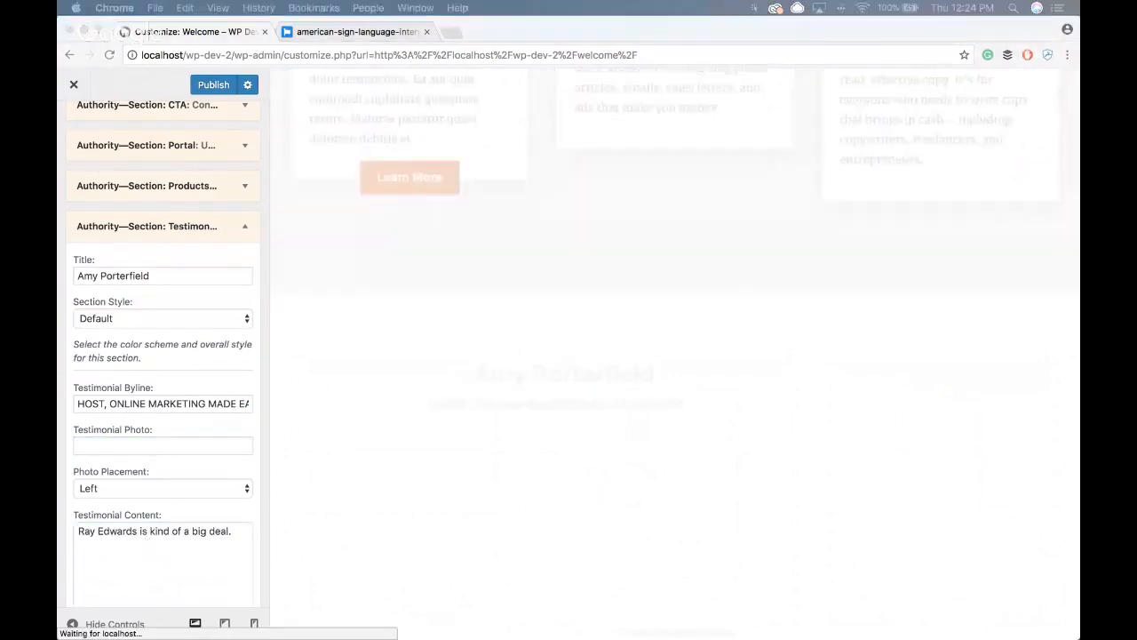
# - Paste the rayedwards.com image URL as the testimonial photo, set its placement to Right and collapse the widget's settings
pyautogui.click(198, 445)
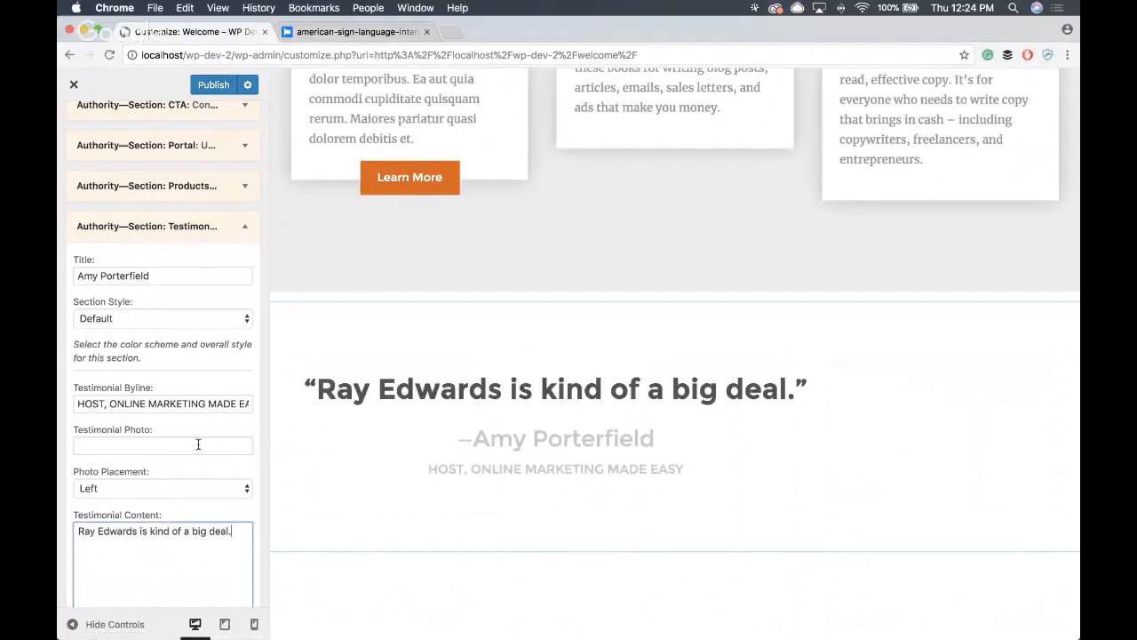
pyautogui.click(198, 445)
pyautogui.press('super+v')
pyautogui.click(184, 490)
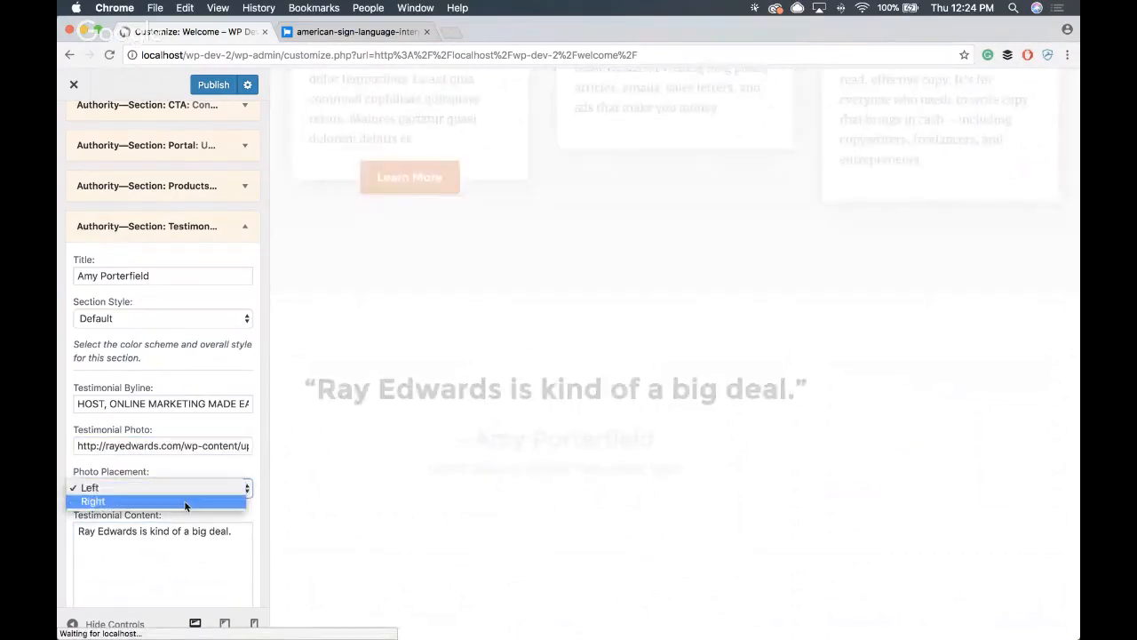
pyautogui.click(184, 503)
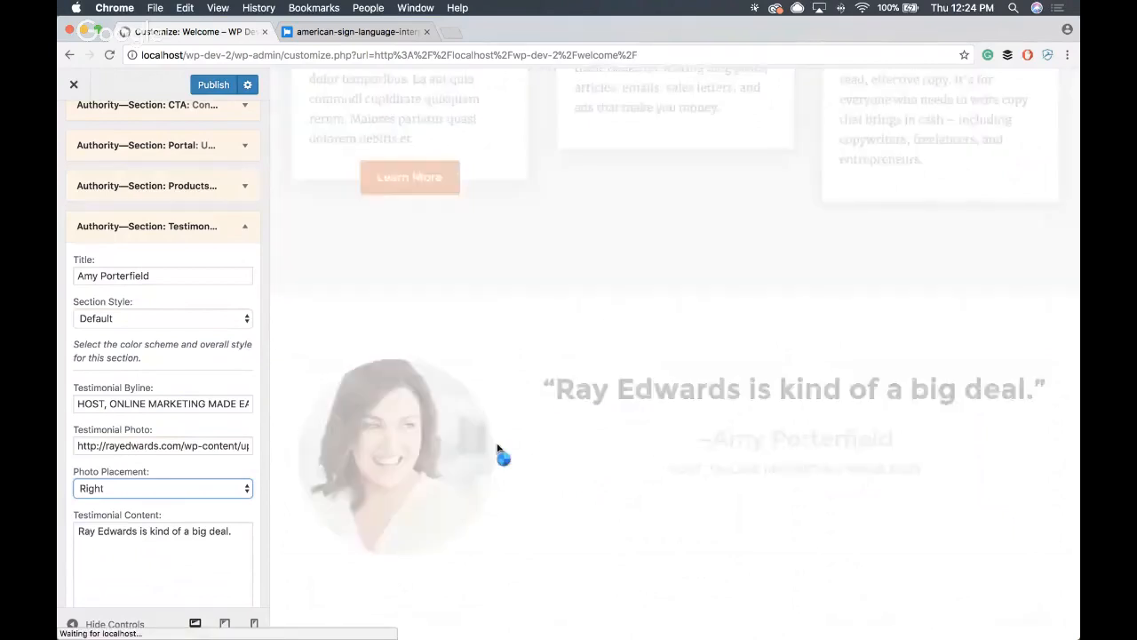
pyautogui.scroll(-3, 498, 449)
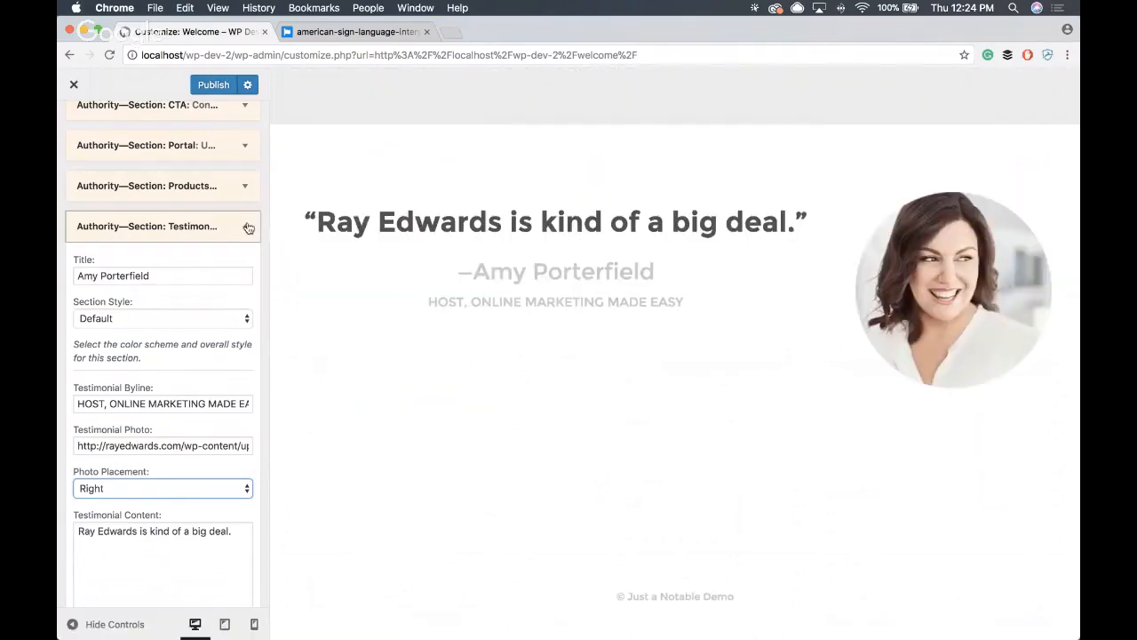
pyautogui.click(245, 226)
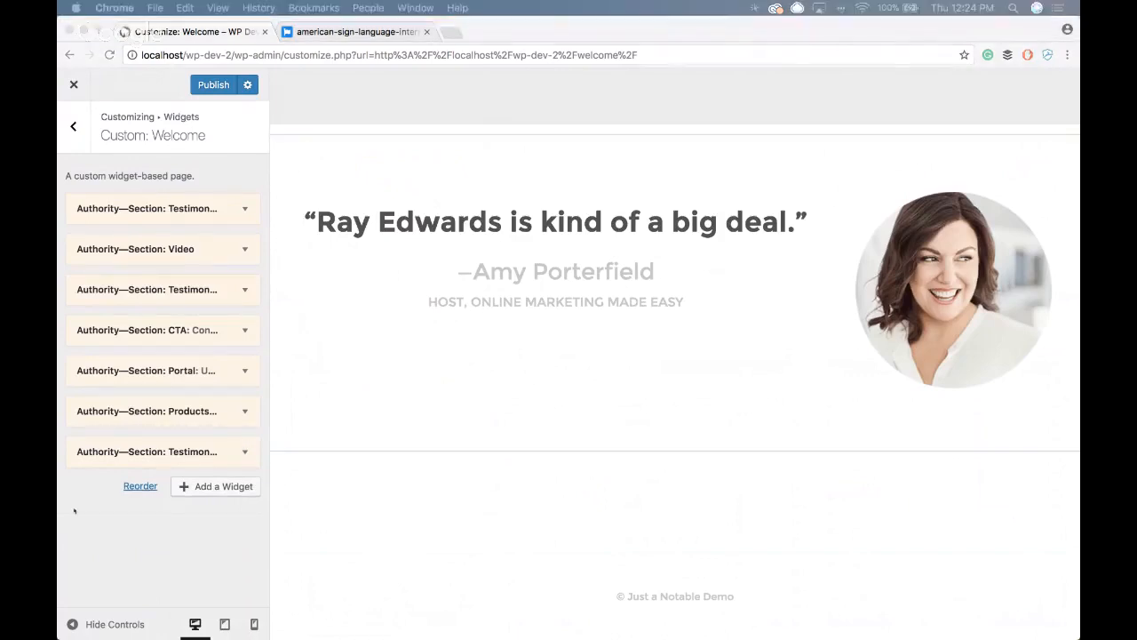
# - Add the Authority Section widget that displays a custom menu in button format below the new testimonial
pyautogui.click(218, 507)
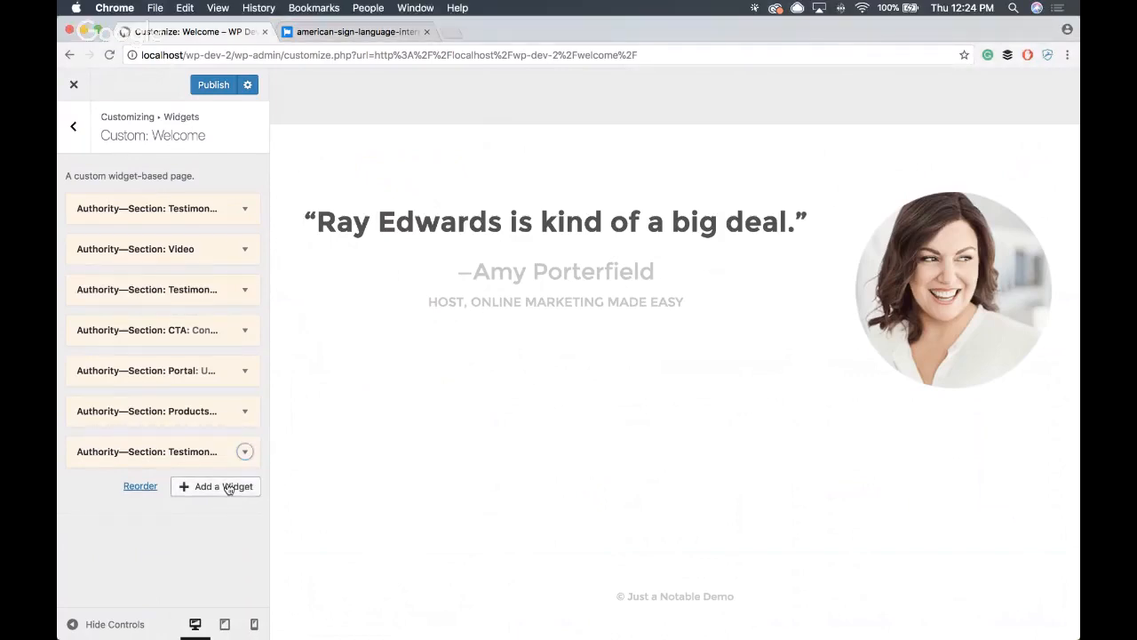
pyautogui.click(229, 486)
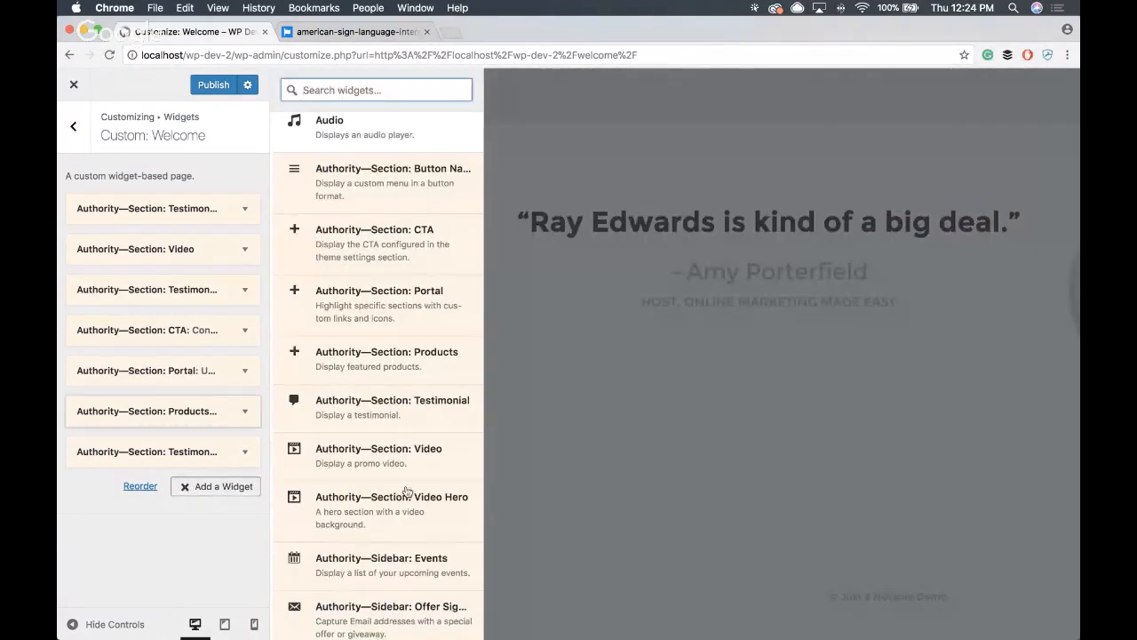
pyautogui.scroll(-5, 407, 491)
pyautogui.scroll(6, 374, 498)
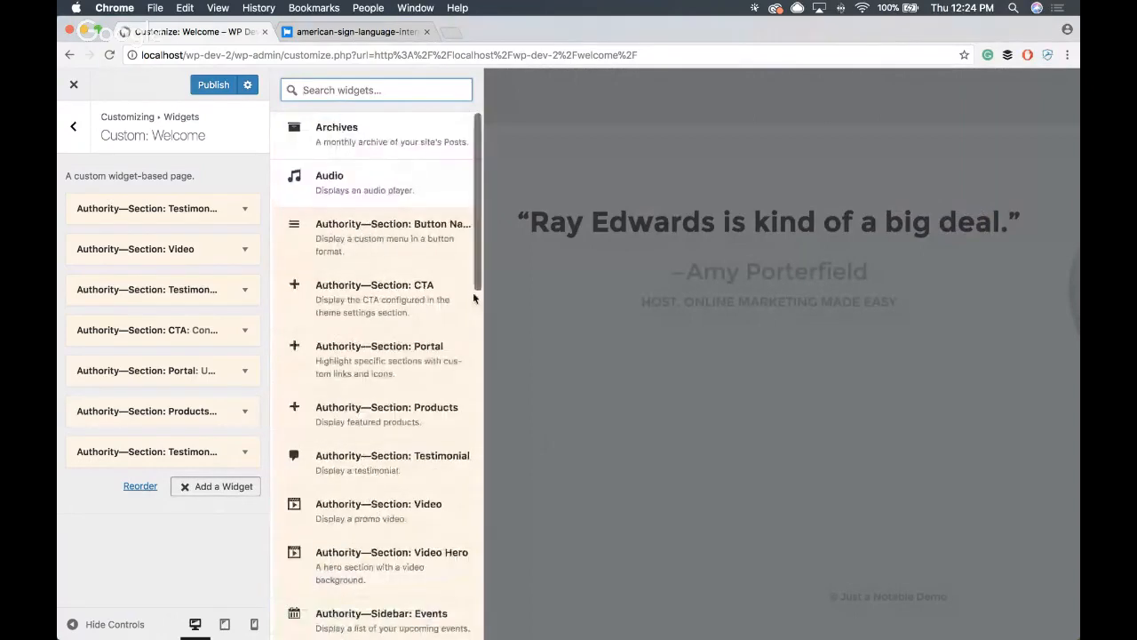
pyautogui.click(436, 247)
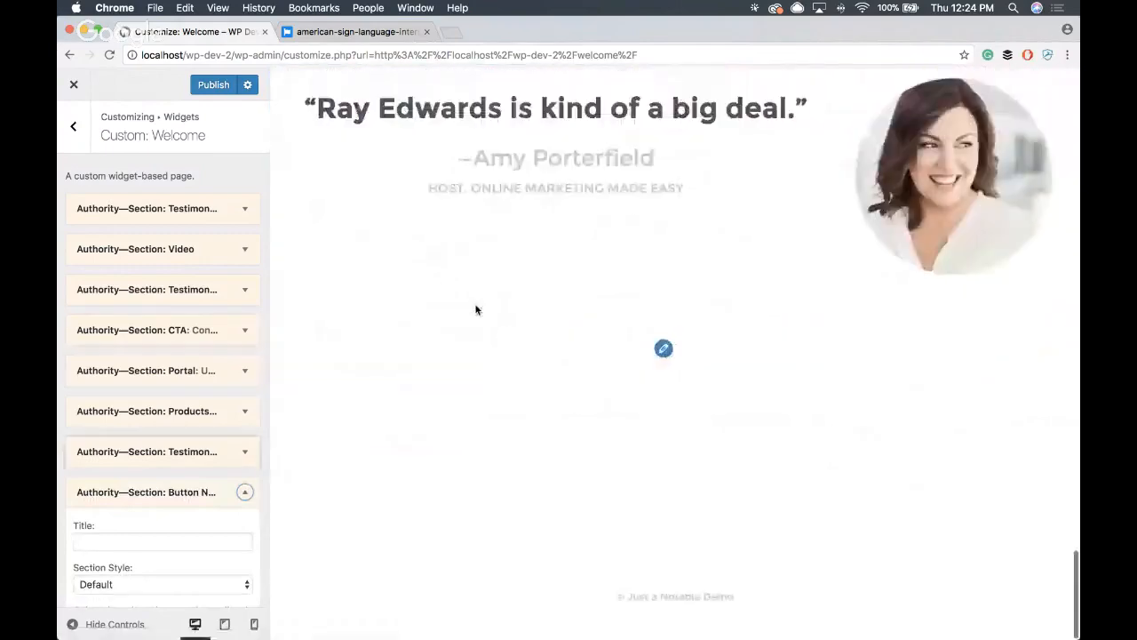
# - Set the button menu section's style to Tertiary Color Scheme
pyautogui.scroll(-3, 165, 466)
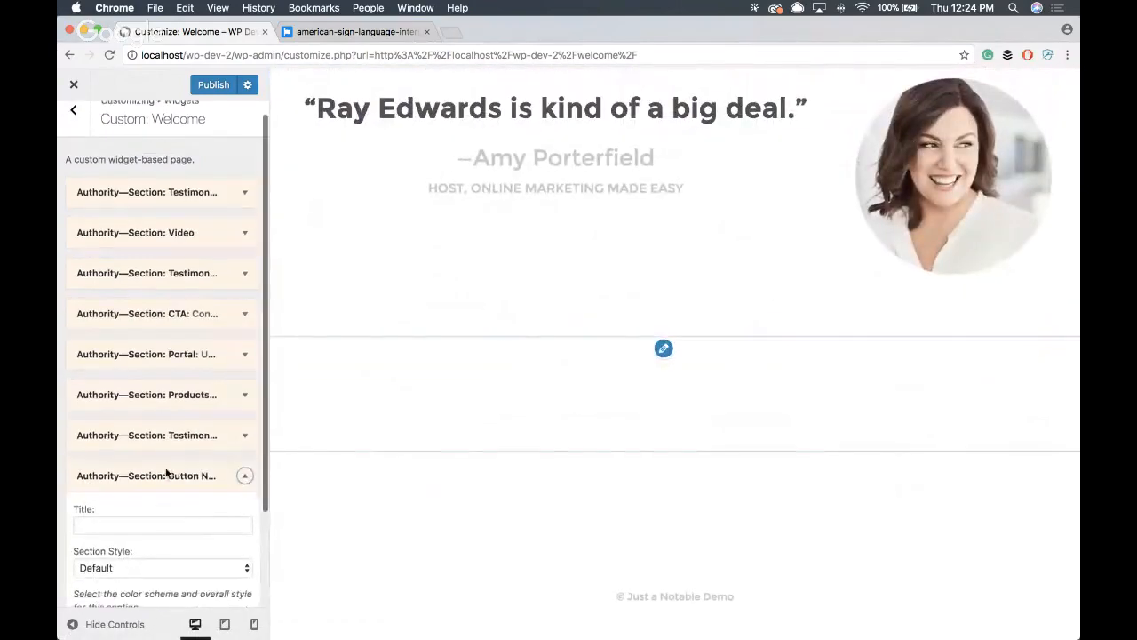
pyautogui.click(85, 402)
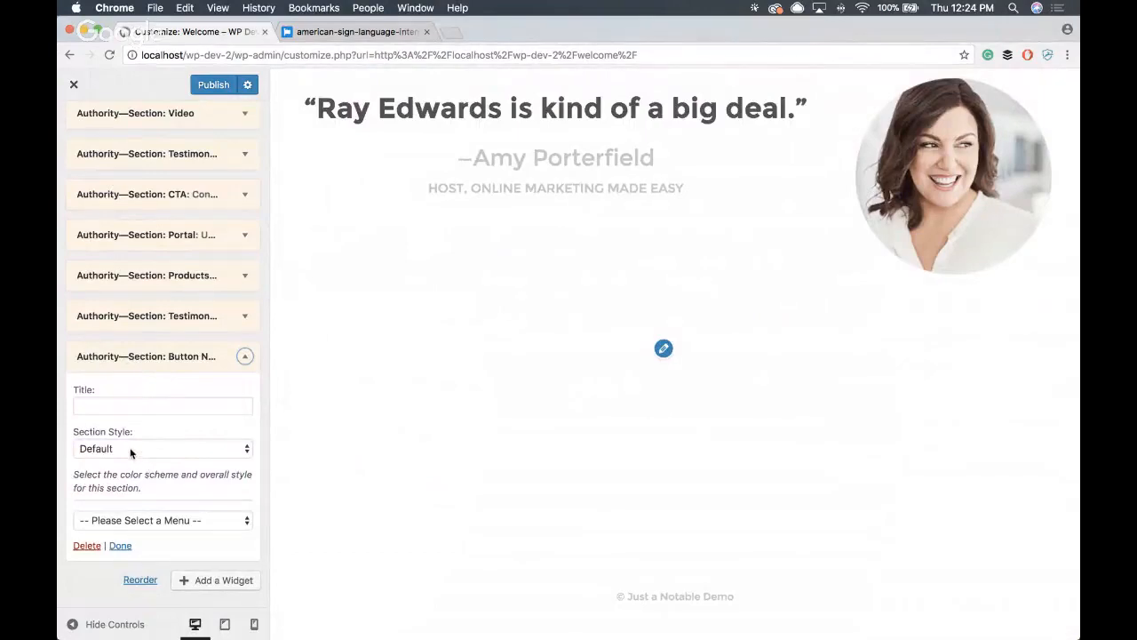
pyautogui.click(131, 452)
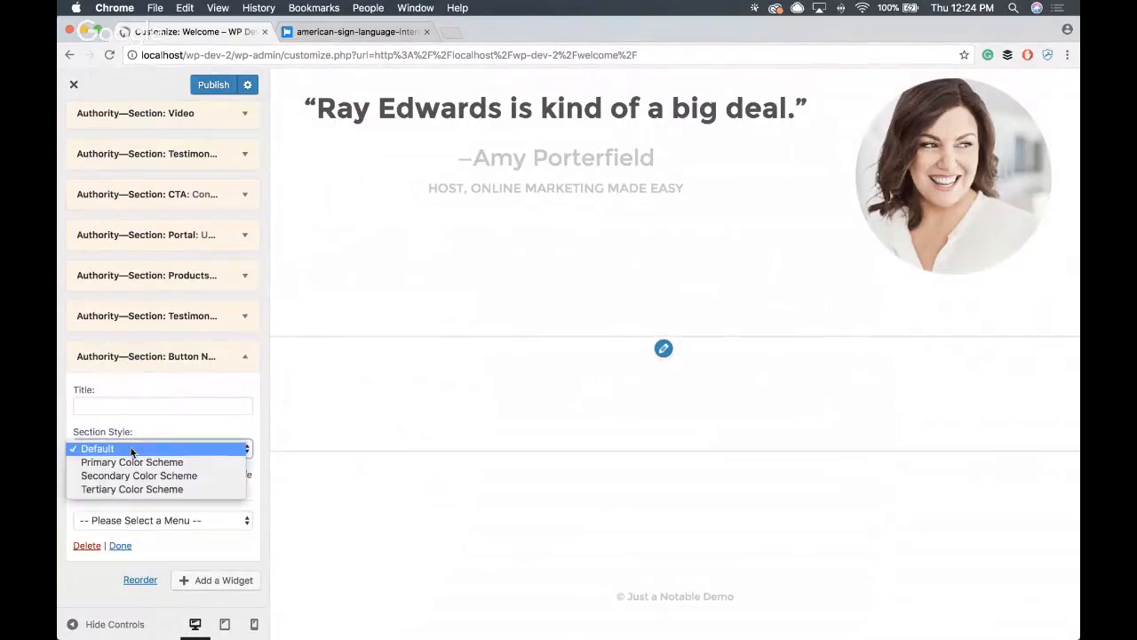
pyautogui.click(134, 487)
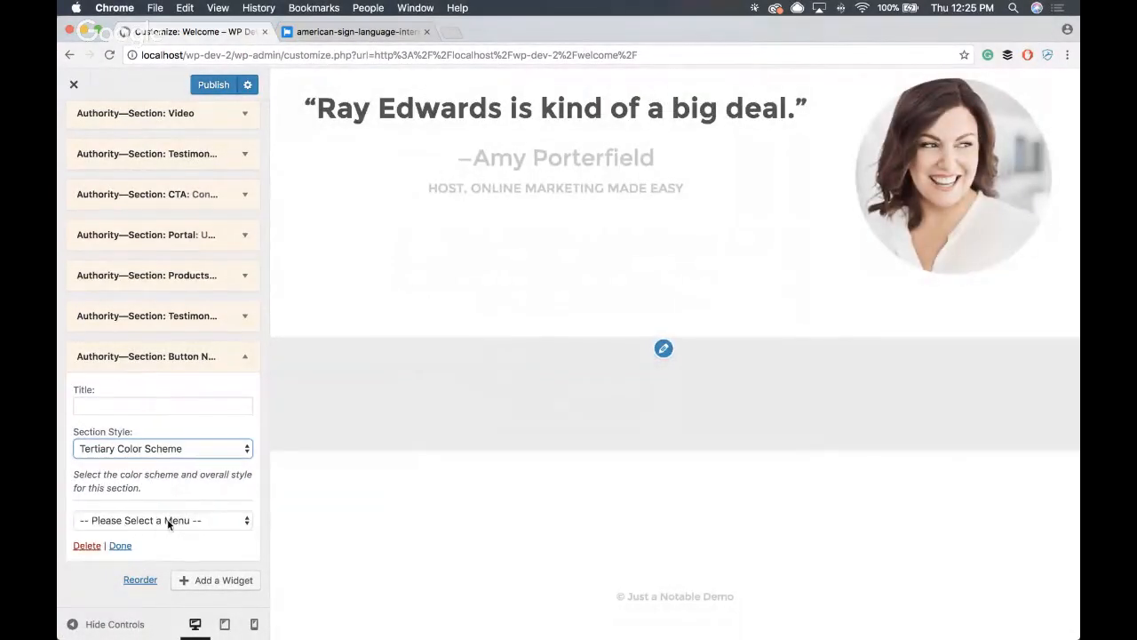
# - Assign the Main Menu to the button section and publish the changes, leaving the customizer
pyautogui.click(167, 521)
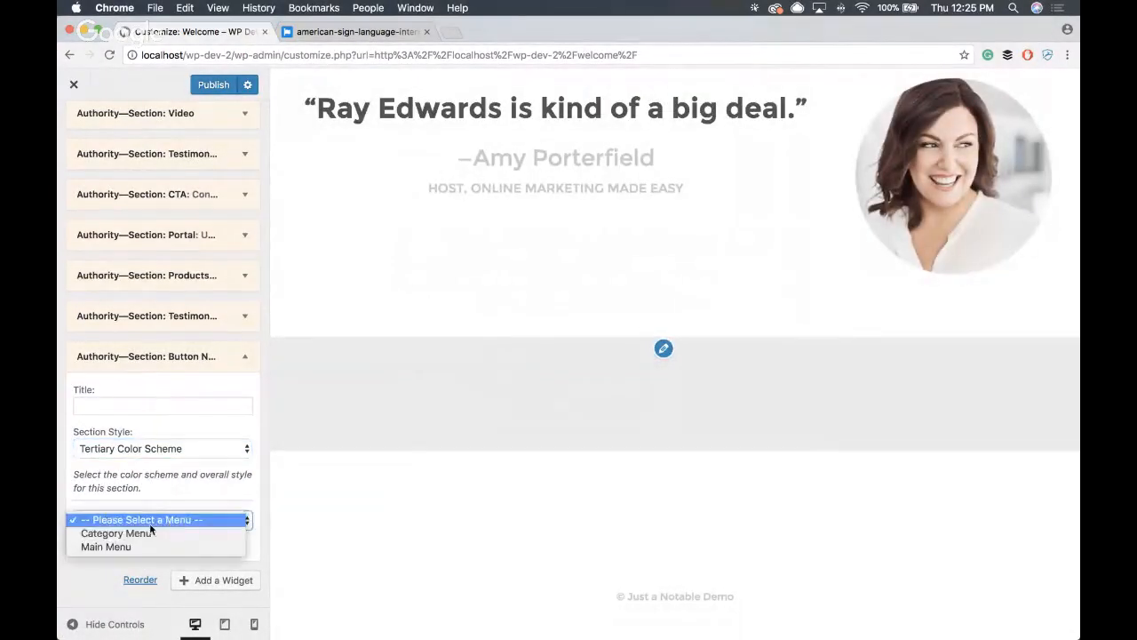
pyautogui.click(96, 546)
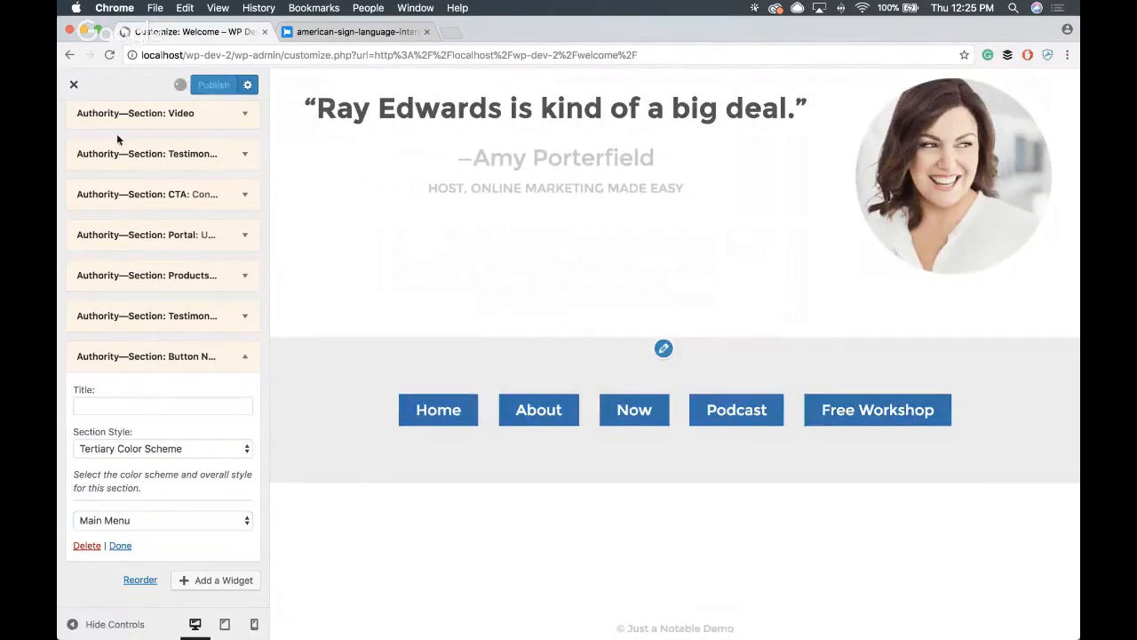
pyautogui.click(78, 88)
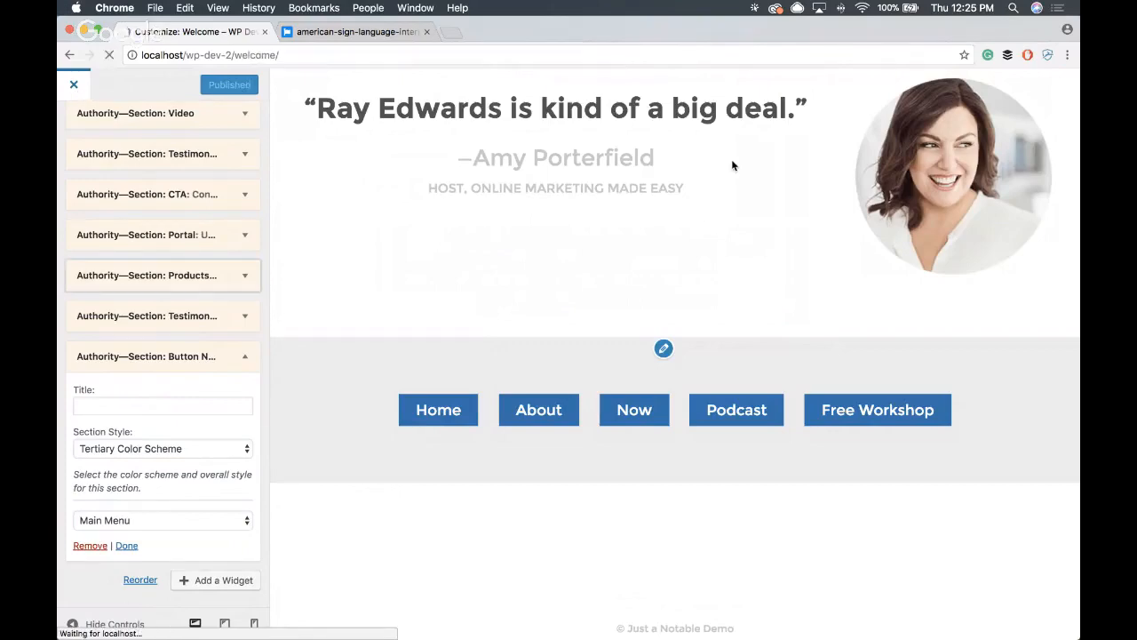
# - Review the whole live Welcome page from the hero image through testimonials, resources and products to the button menu above the footer
pyautogui.scroll(-1, 679, 189)
pyautogui.scroll(-20, 675, 199)
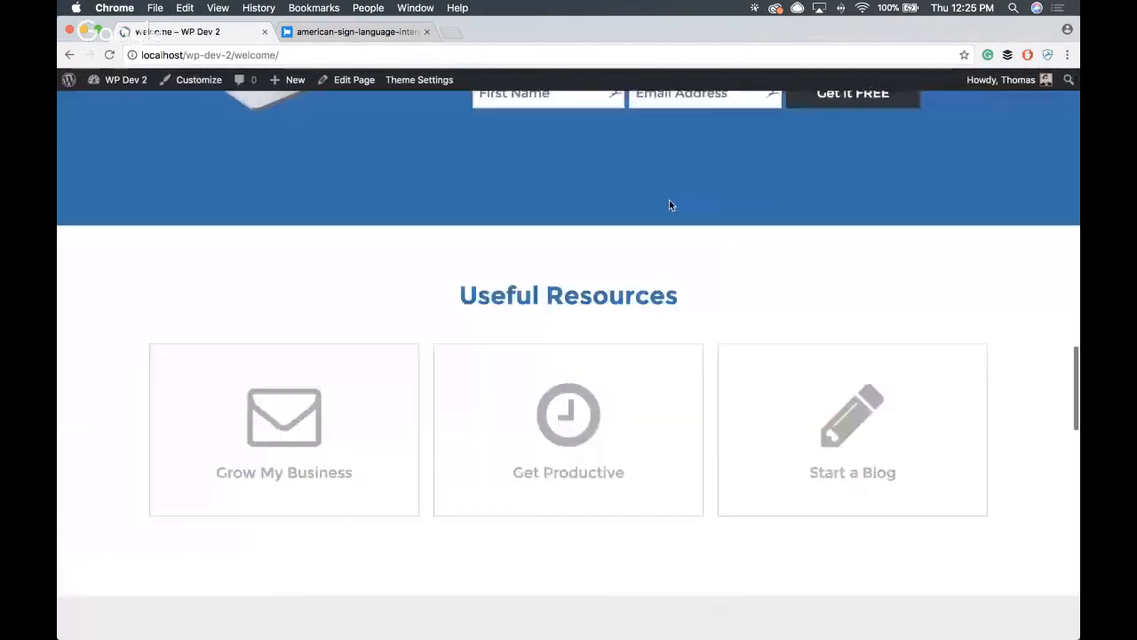
pyautogui.scroll(20, 665, 205)
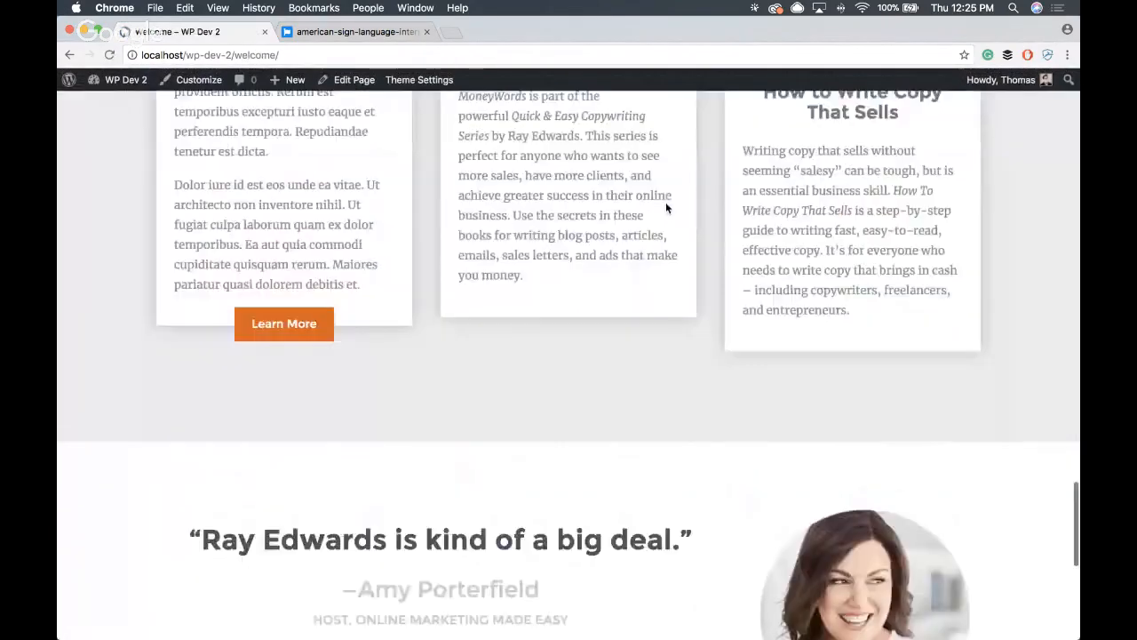
pyautogui.scroll(4, 376, 184)
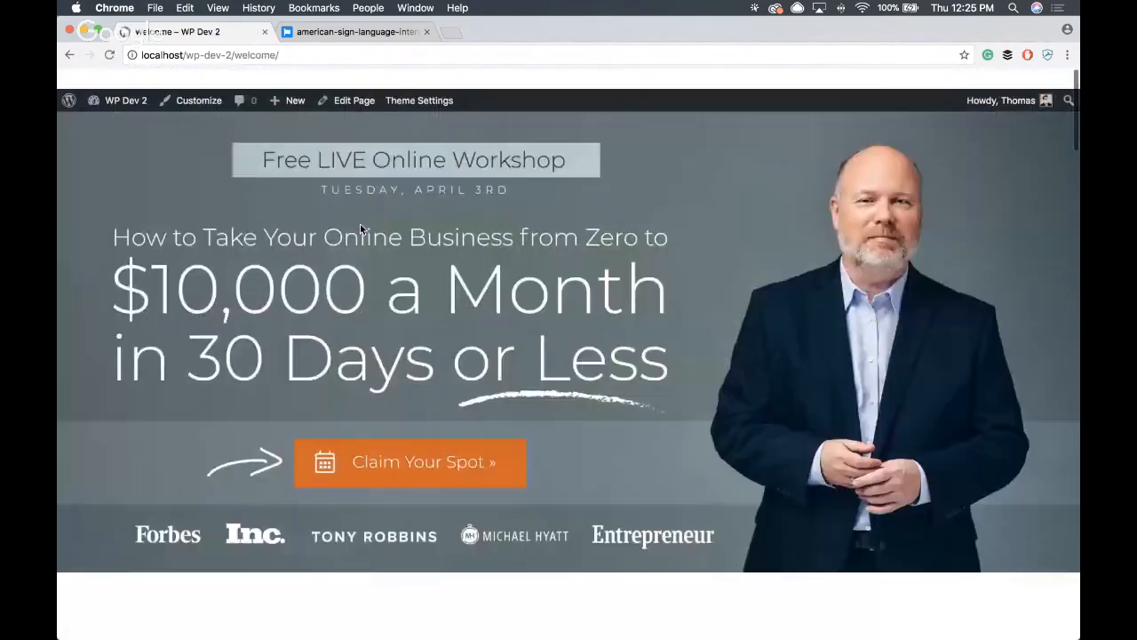
pyautogui.scroll(-8, 695, 221)
pyautogui.scroll(-6, 698, 222)
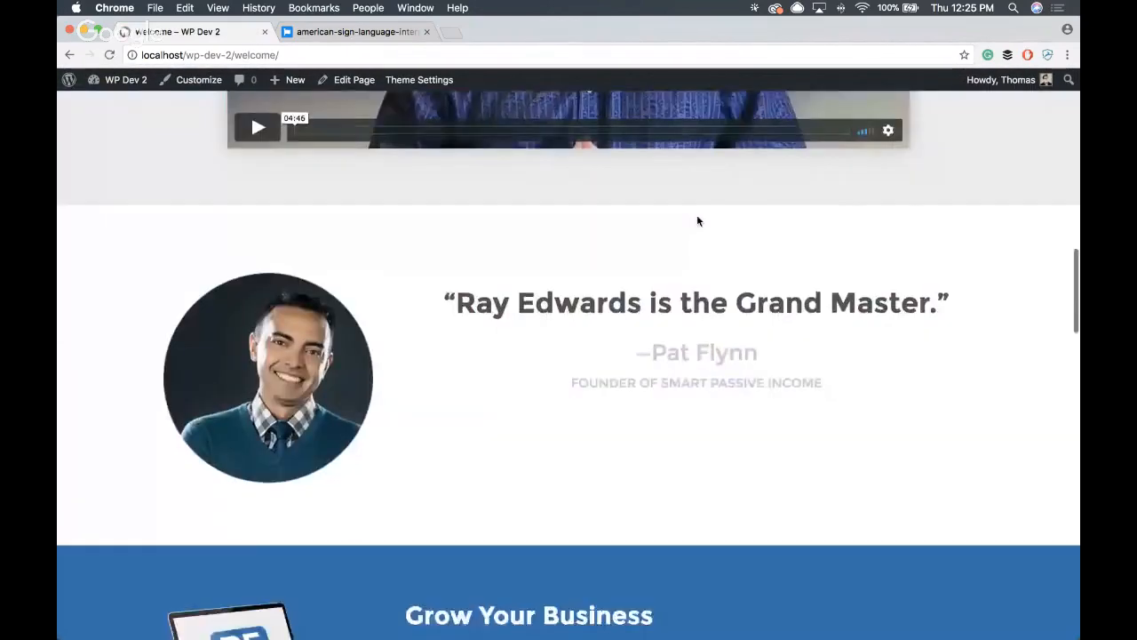
pyautogui.scroll(-8, 781, 271)
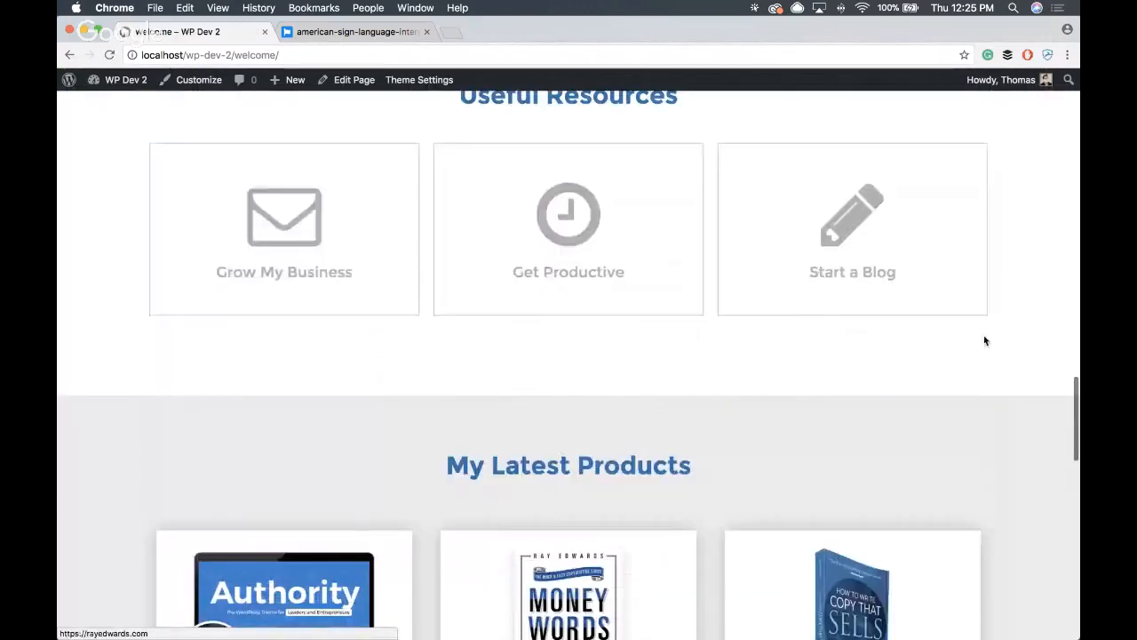
pyautogui.scroll(-3, 744, 404)
pyautogui.scroll(-10, 743, 404)
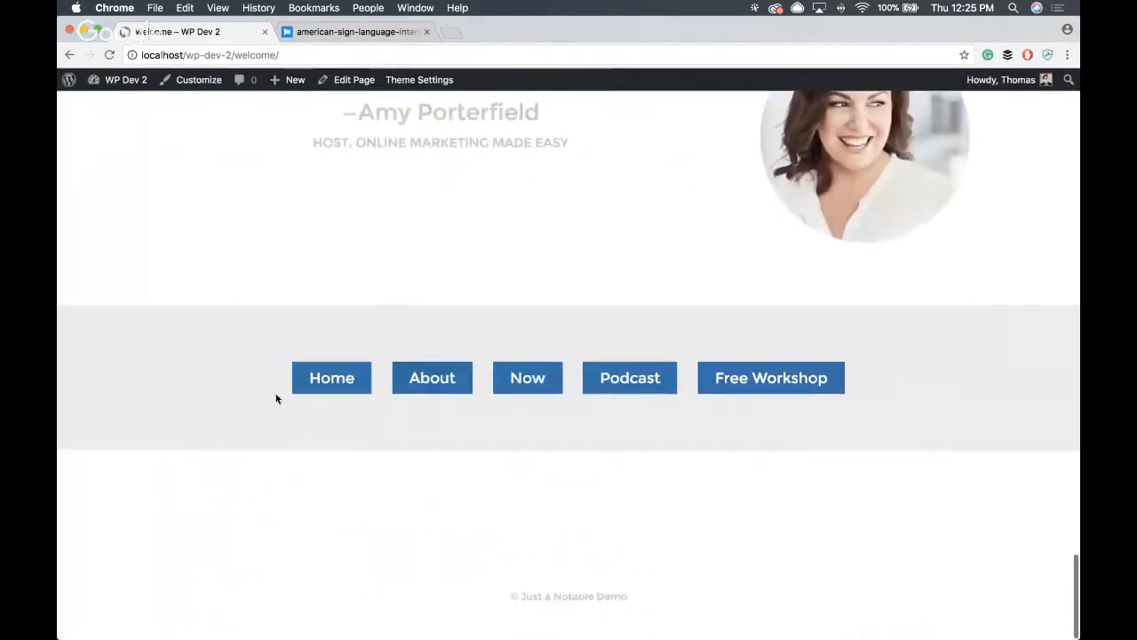
pyautogui.scroll(15, 741, 399)
pyautogui.scroll(8, 740, 395)
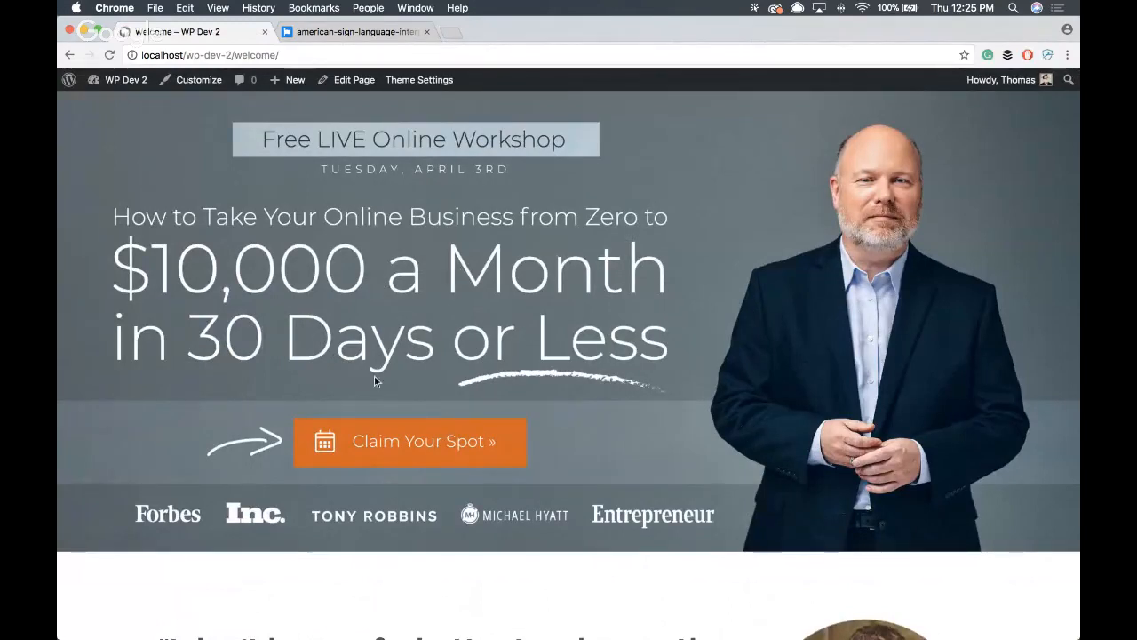
# - Look over the Welcome page once more, from the workshop hero image through the video and testimonials to the button menu
pyautogui.scroll(-8, 691, 319)
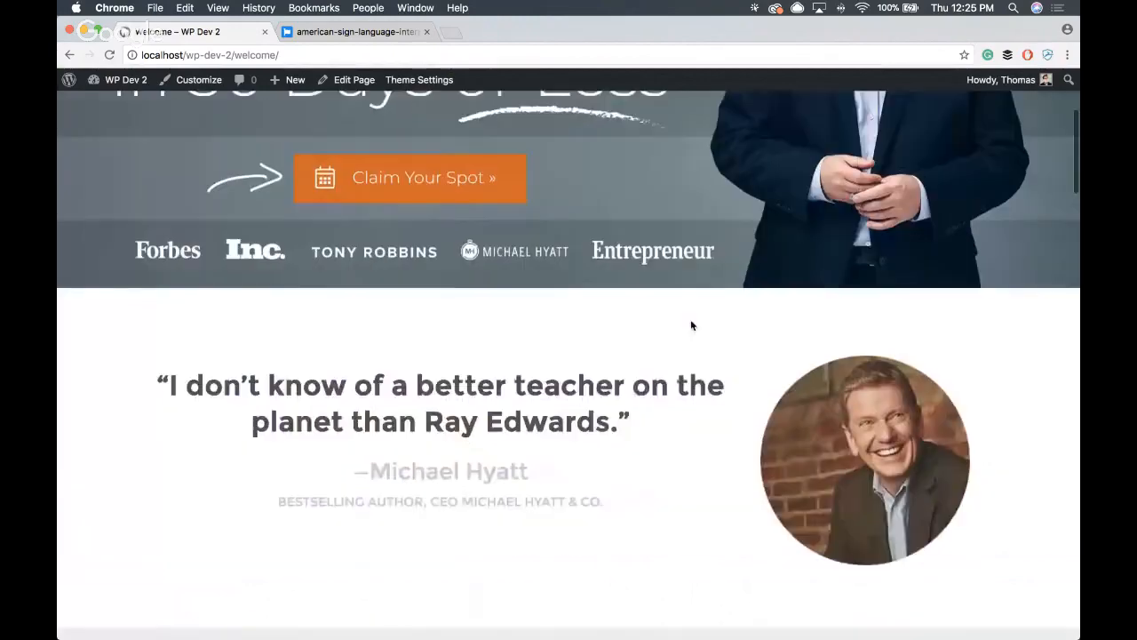
pyautogui.scroll(8, 684, 320)
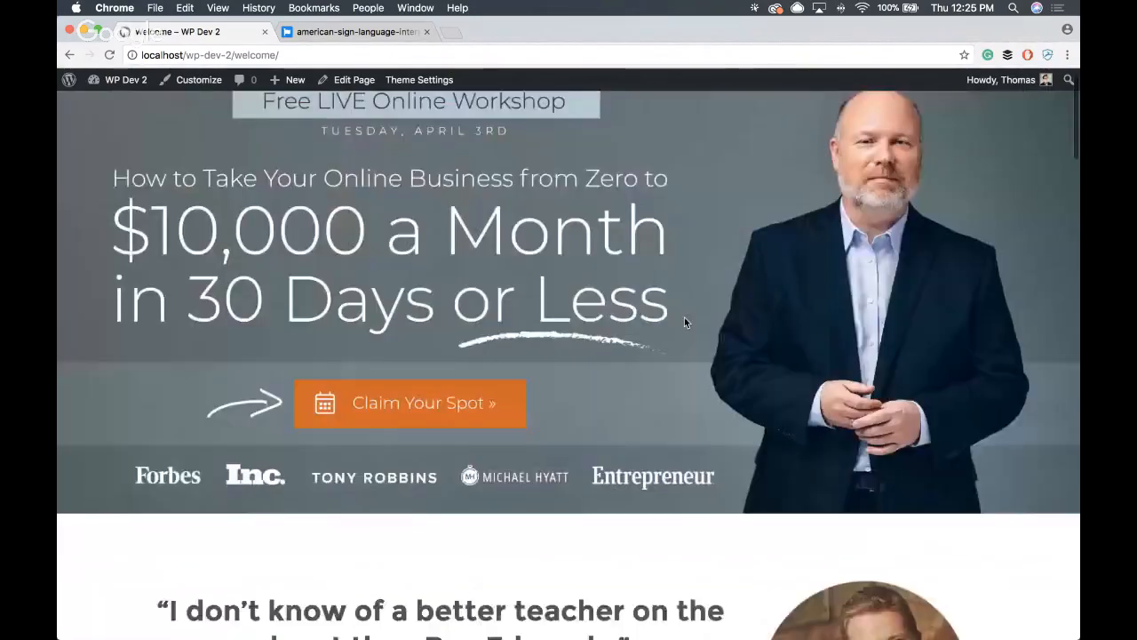
pyautogui.scroll(-3, 684, 320)
pyautogui.scroll(-5, 684, 323)
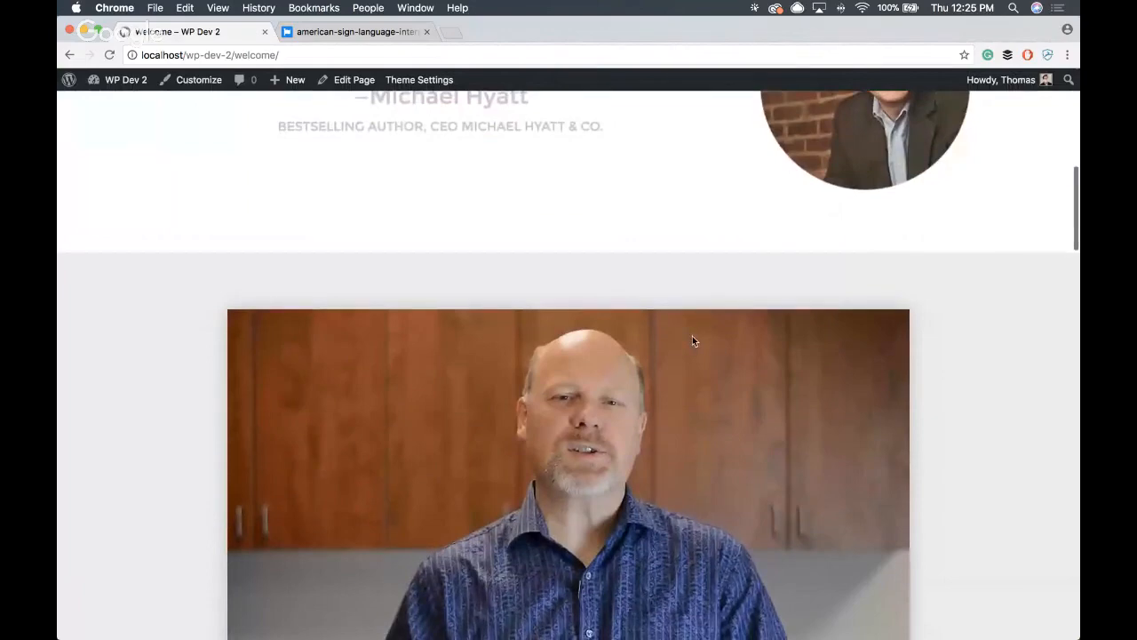
pyautogui.scroll(-10, 691, 338)
pyautogui.scroll(-10, 691, 336)
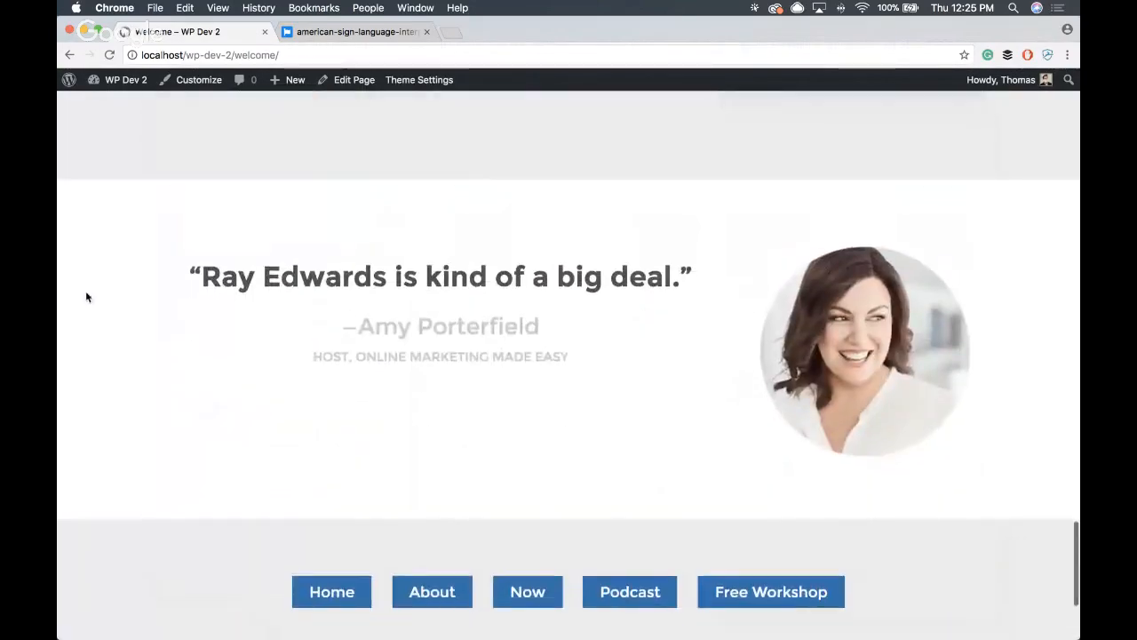
pyautogui.scroll(15, 598, 354)
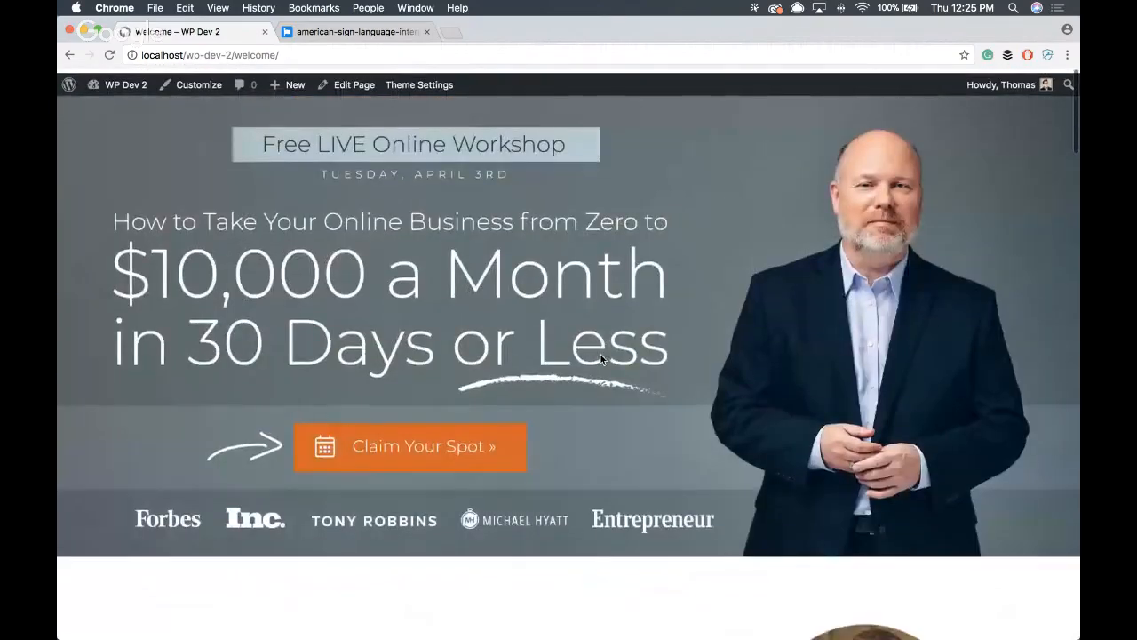
# - Go to the site's home page at localhost/wp-dev-2/ and look through its hero, featured post and post grid
pyautogui.doubleClick(258, 54)
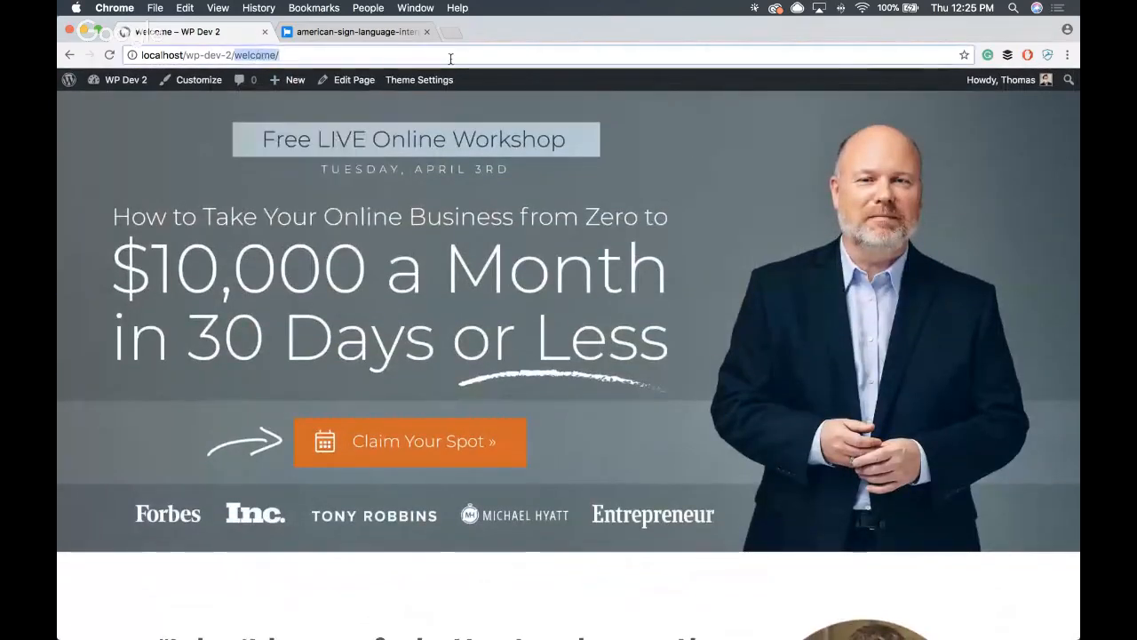
pyautogui.press('BackSpace')
pyautogui.press('Return')
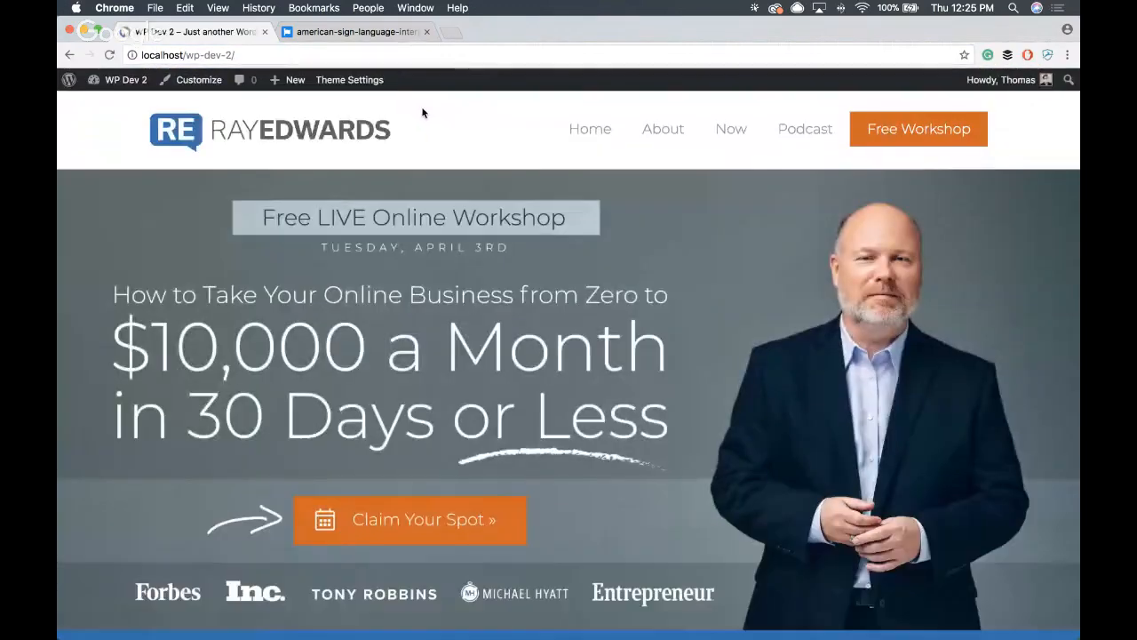
pyautogui.scroll(-10, 579, 222)
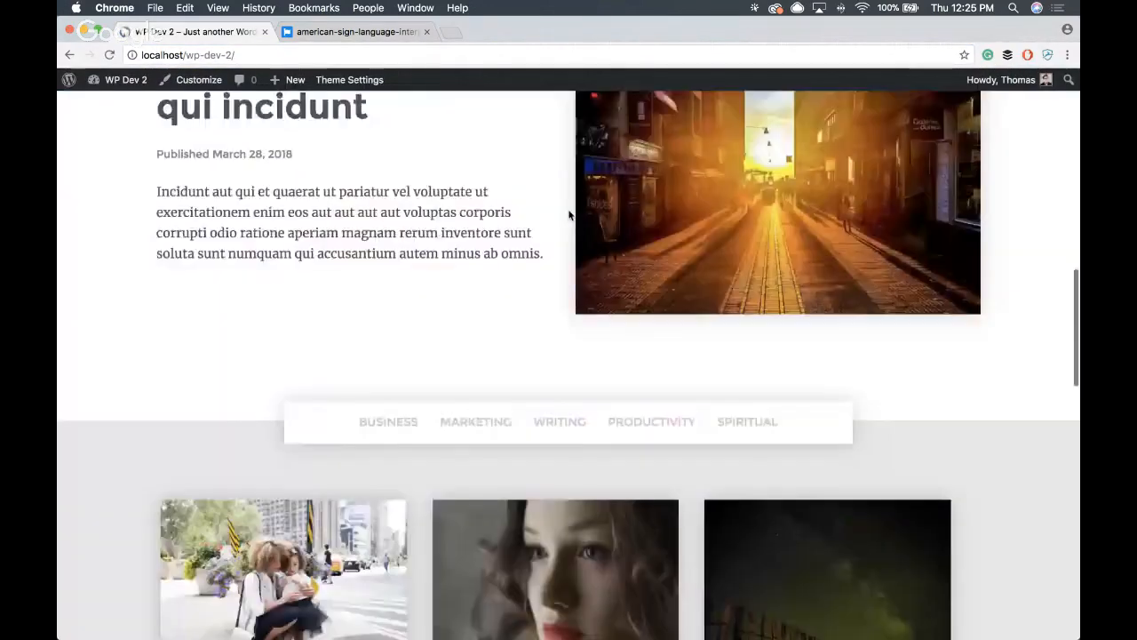
pyautogui.scroll(5, 569, 213)
pyautogui.scroll(5, 569, 213)
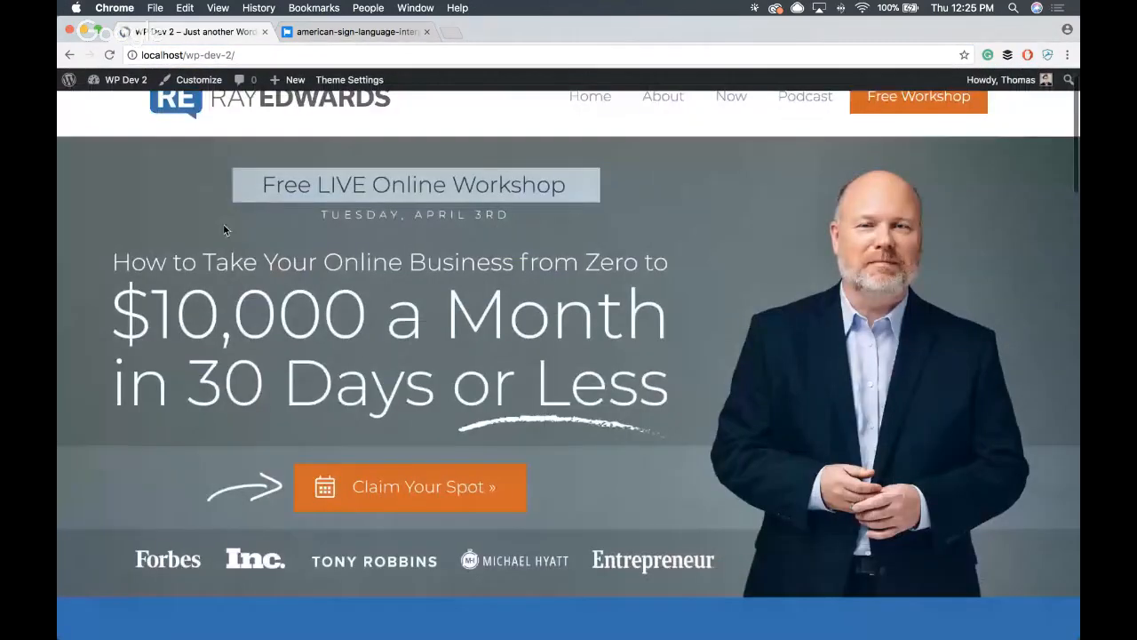
pyautogui.scroll(-15, 417, 235)
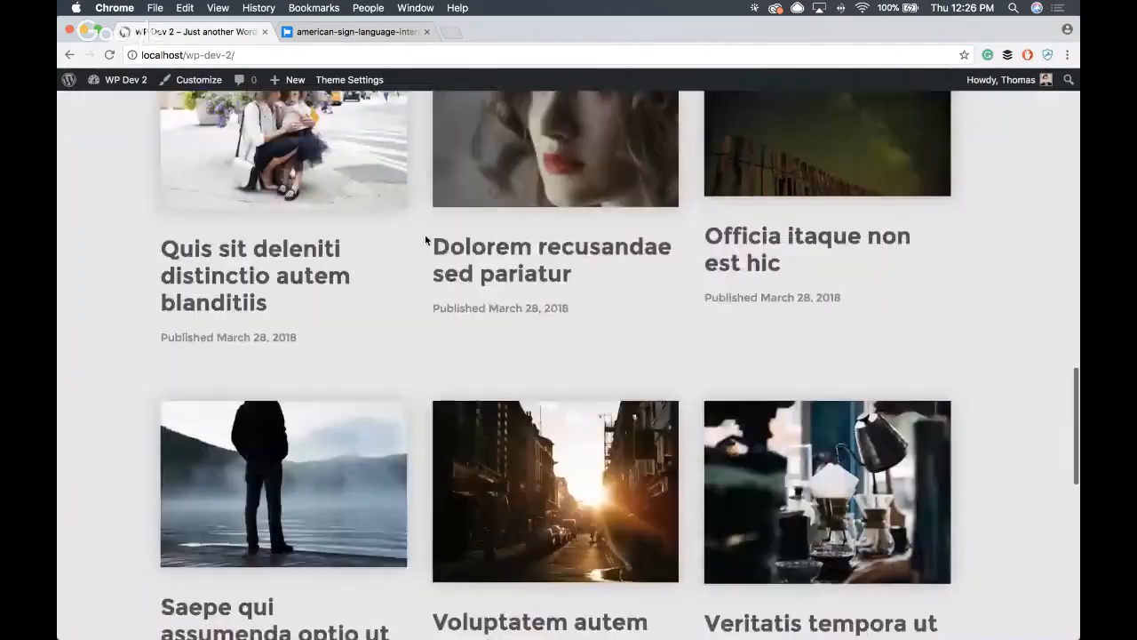
pyautogui.scroll(15, 425, 238)
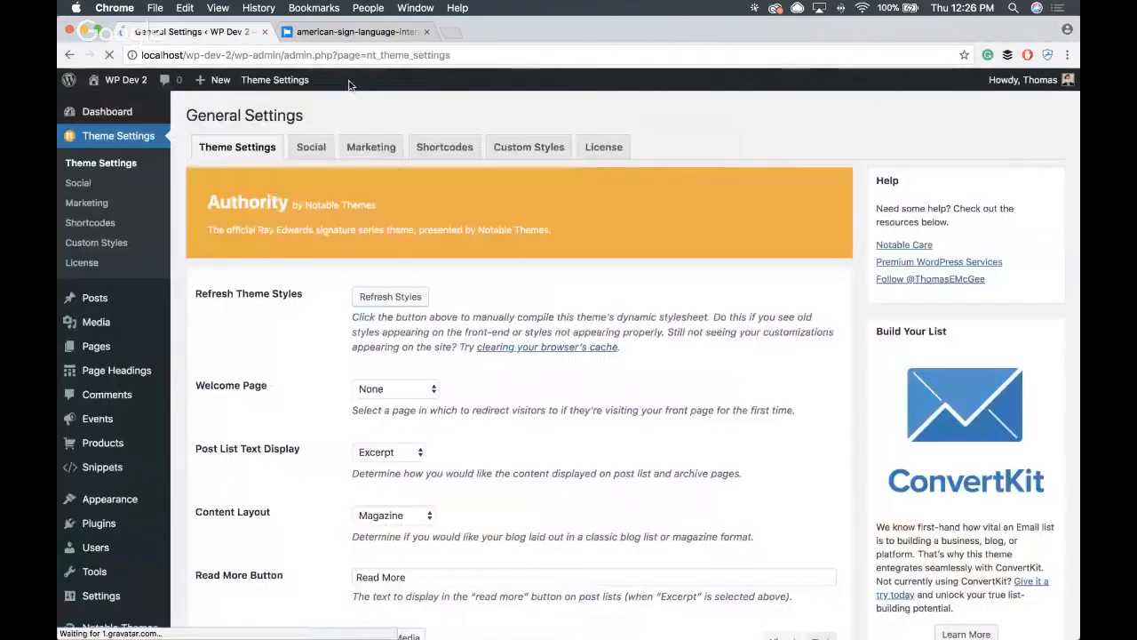
# - In the theme's general settings, set the Welcome Page to Welcome and save the changes
pyautogui.scroll(-2, 334, 133)
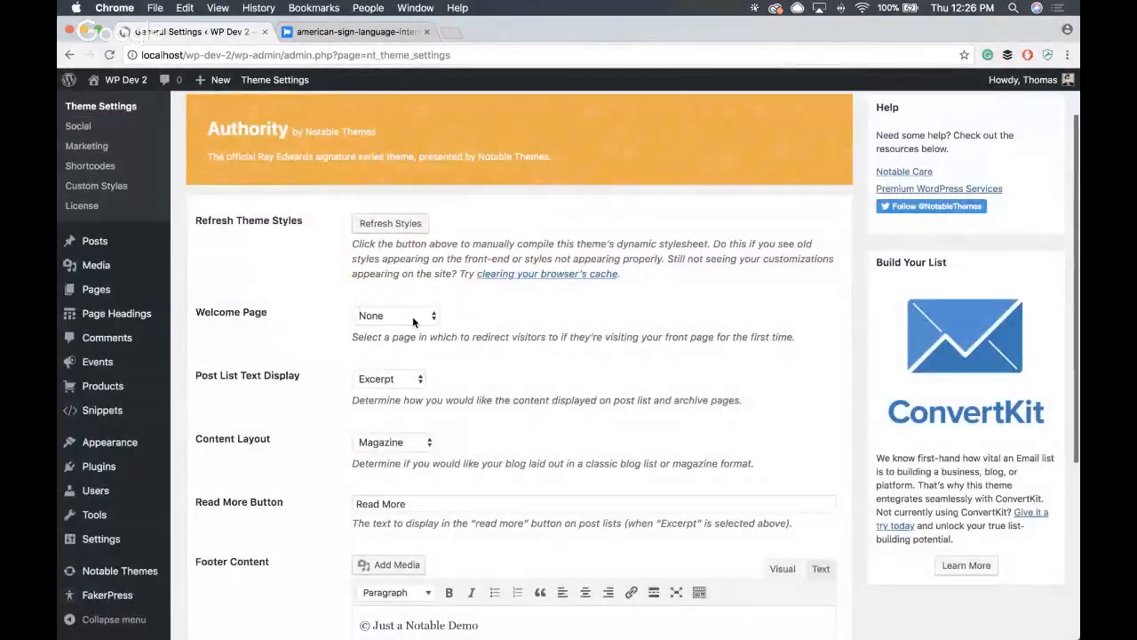
pyautogui.click(399, 317)
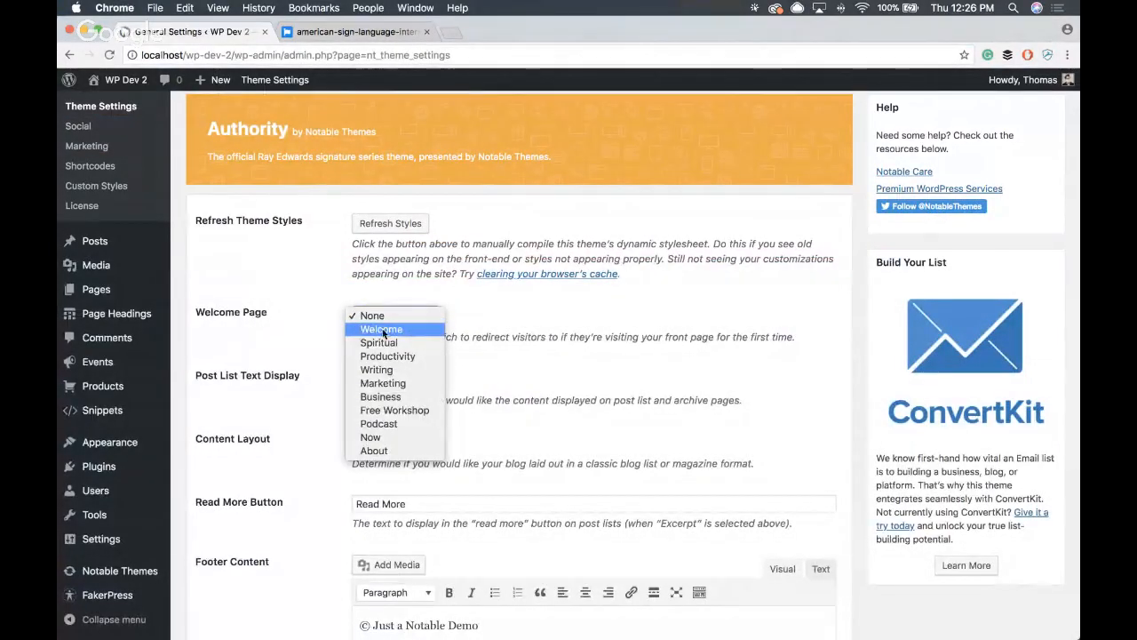
pyautogui.click(407, 330)
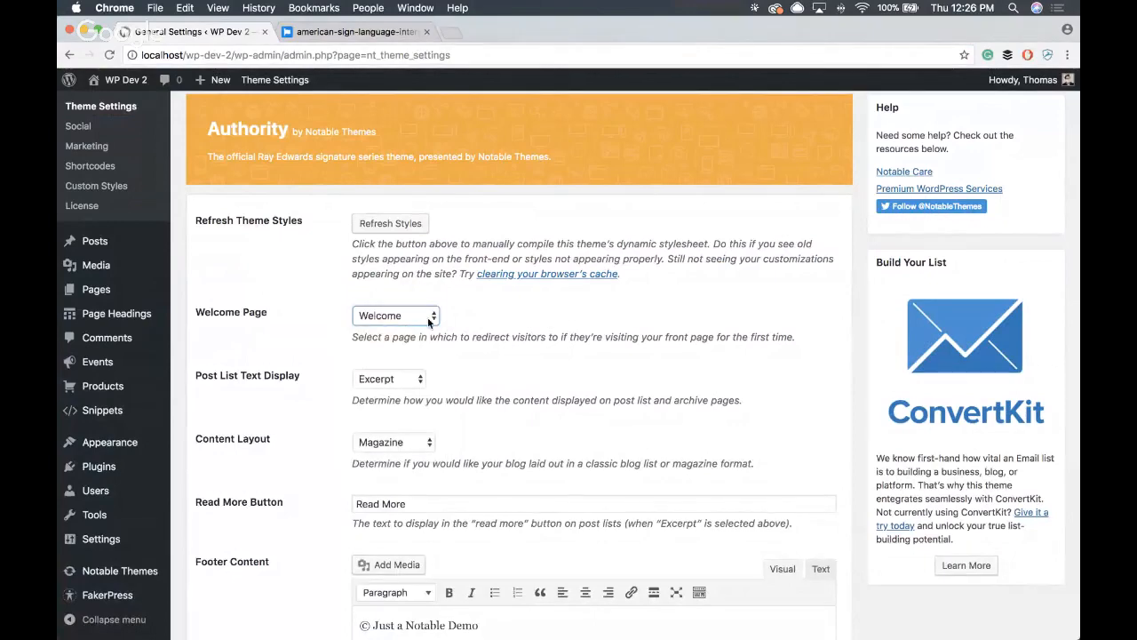
pyautogui.scroll(-5, 206, 322)
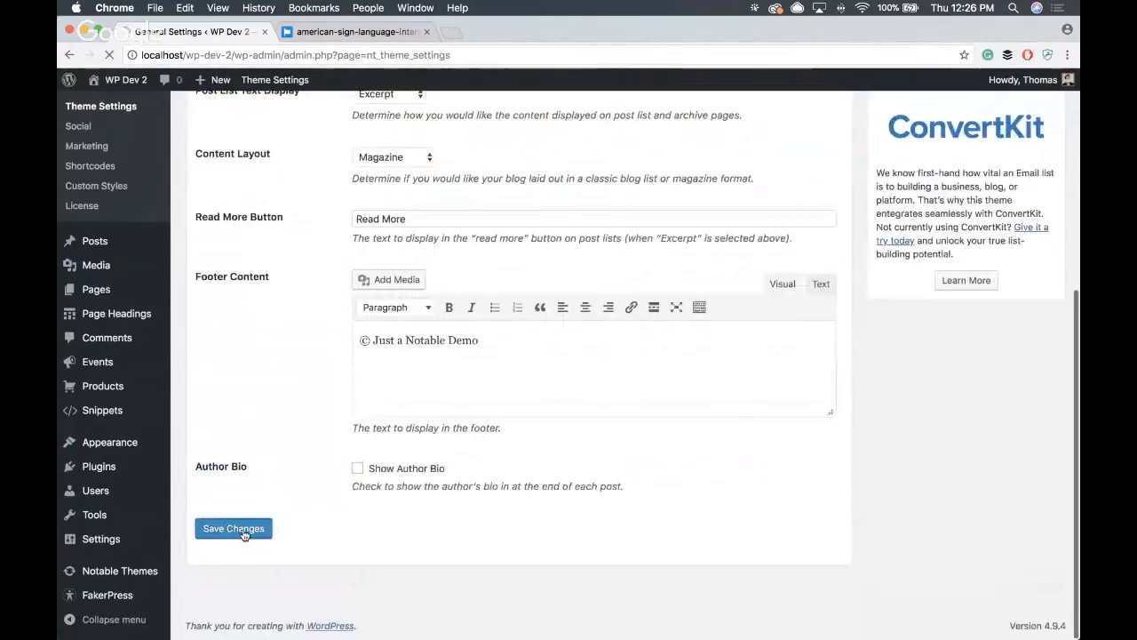
pyautogui.click(244, 532)
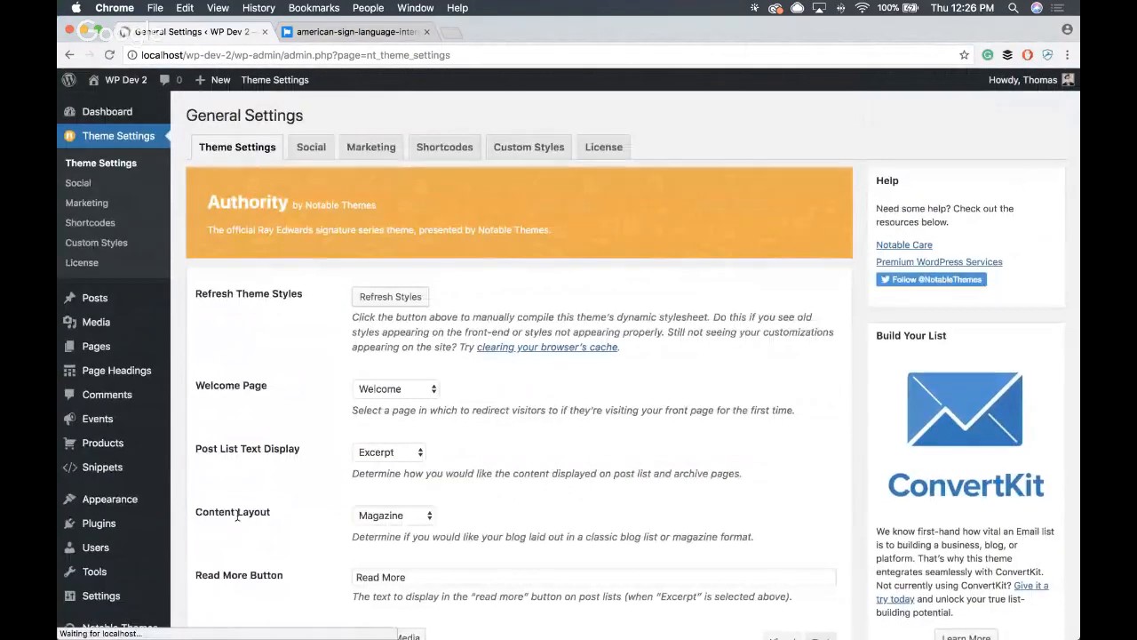
# - Load localhost/wp-dev-2/ in a new incognito window and check what a first-time visitor gets, down to the products
pyautogui.click(263, 55)
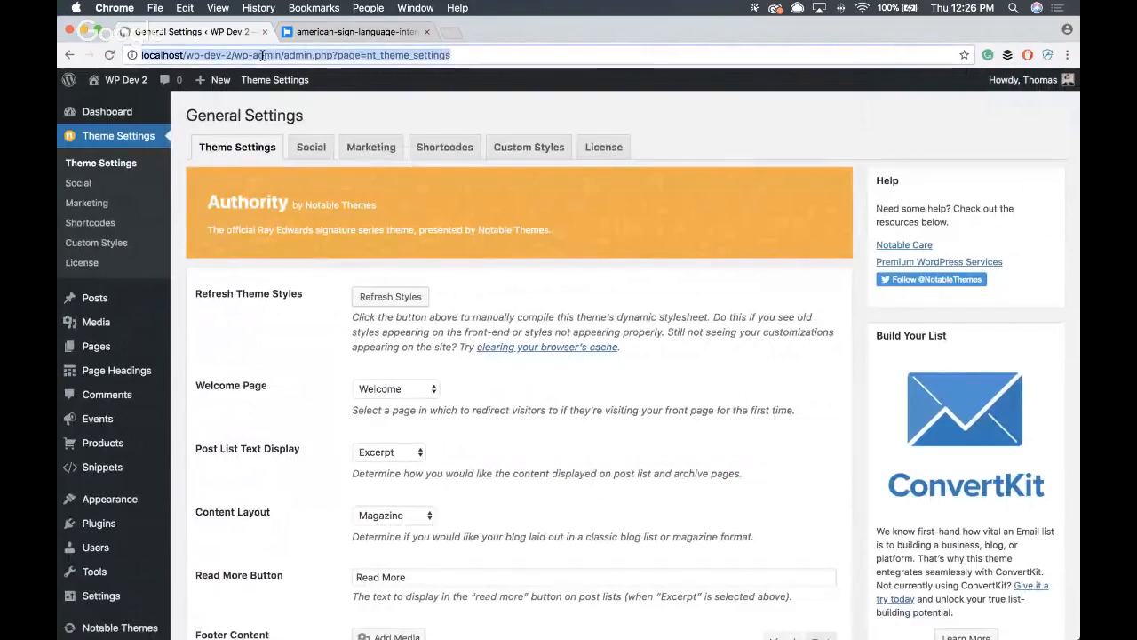
pyautogui.moveTo(234, 56); pyautogui.dragTo(121, 51)
pyautogui.press('super+c')
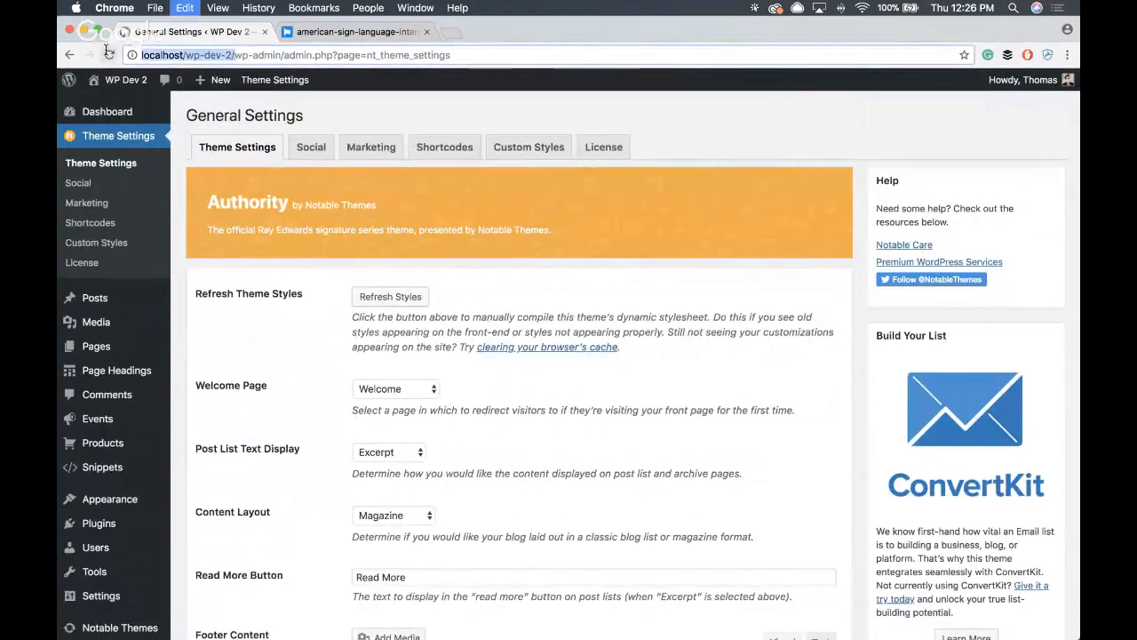
pyautogui.press('super+shift+n')
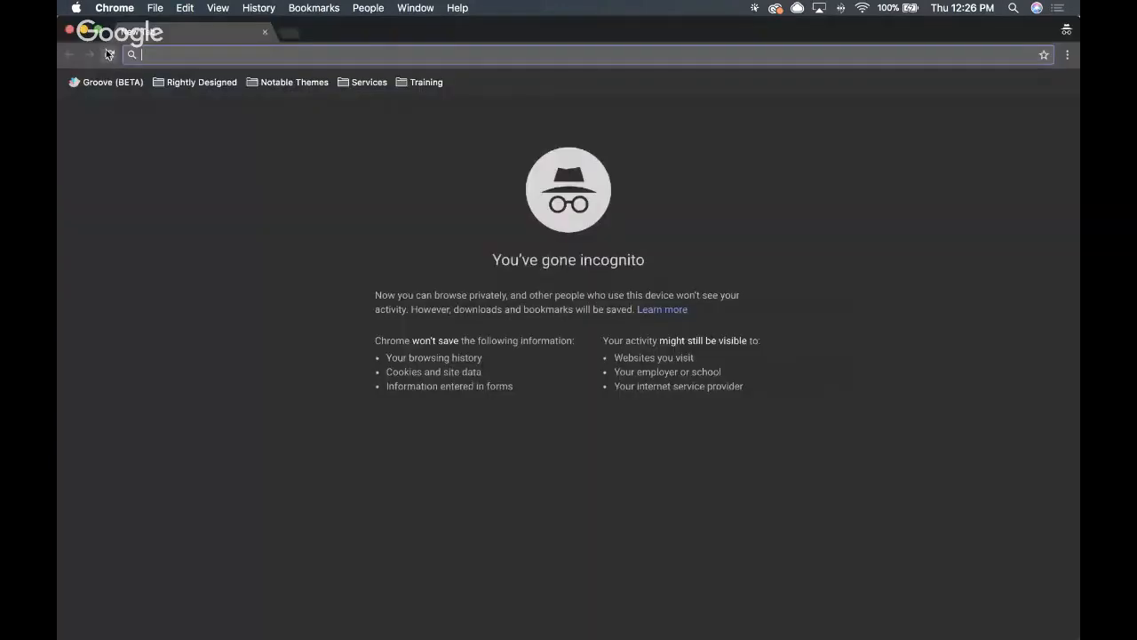
pyautogui.press('super+v')
pyautogui.press('Return')
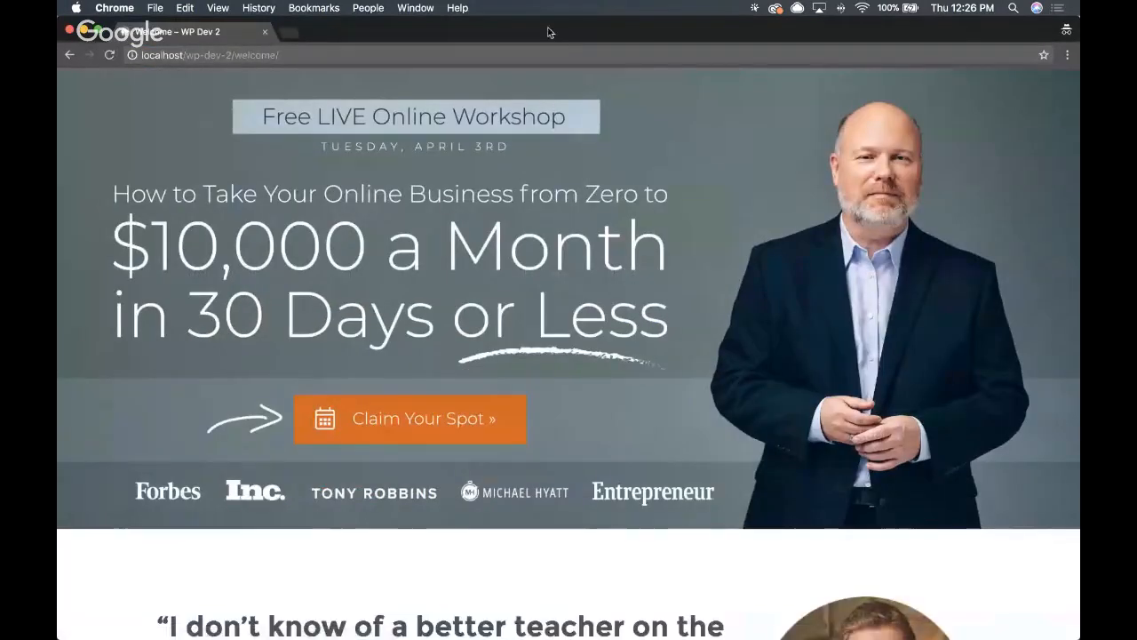
pyautogui.scroll(-10, 795, 286)
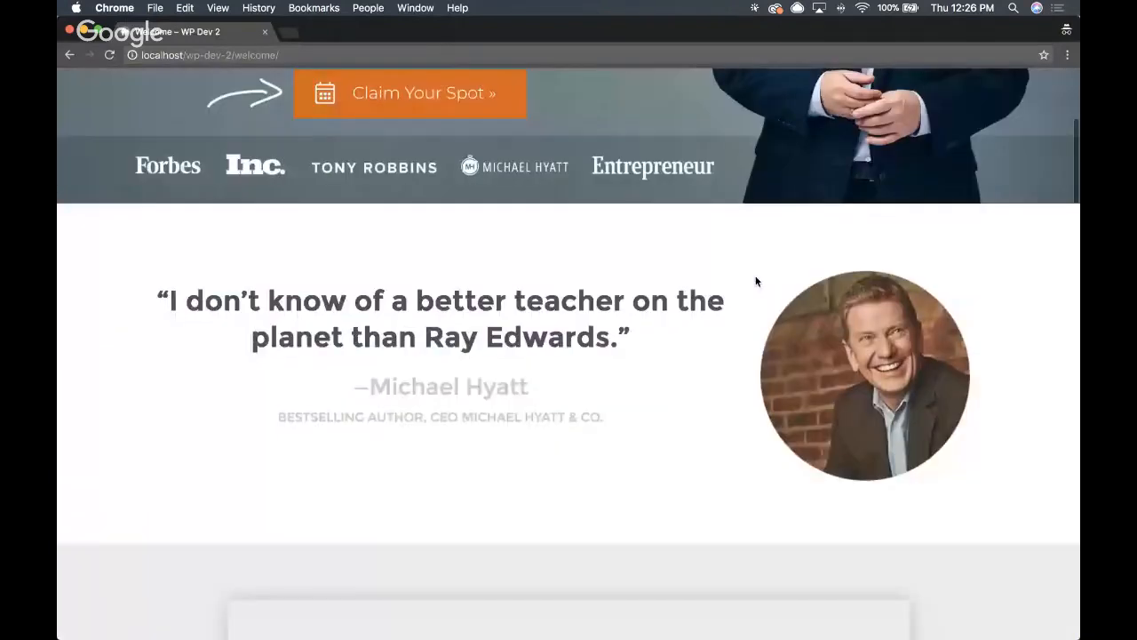
pyautogui.scroll(-10, 731, 287)
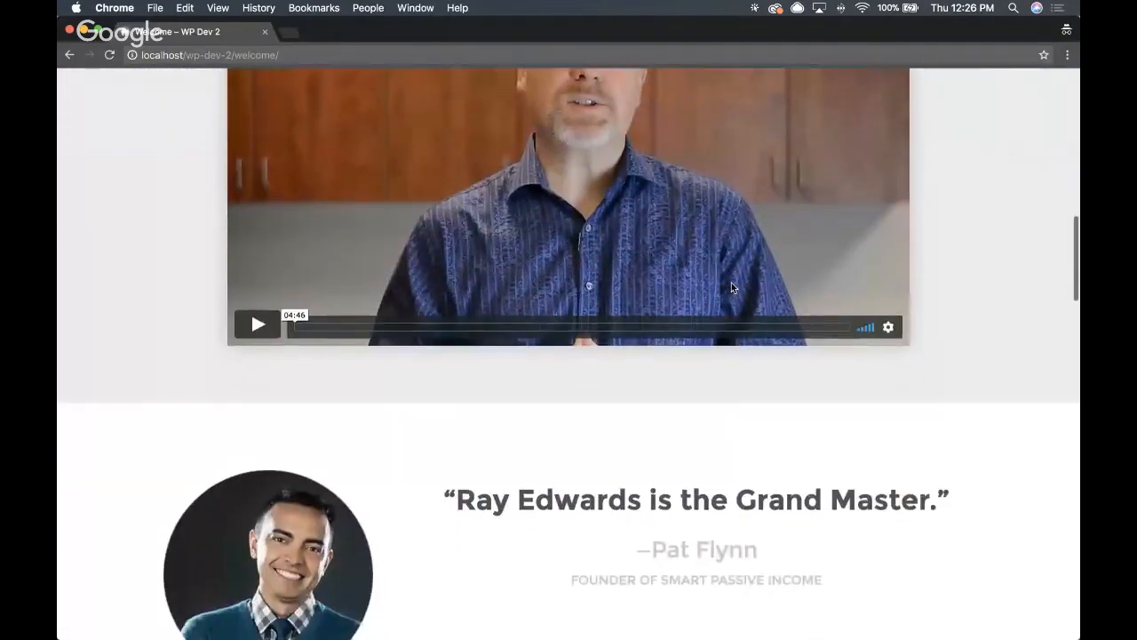
pyautogui.scroll(-10, 720, 286)
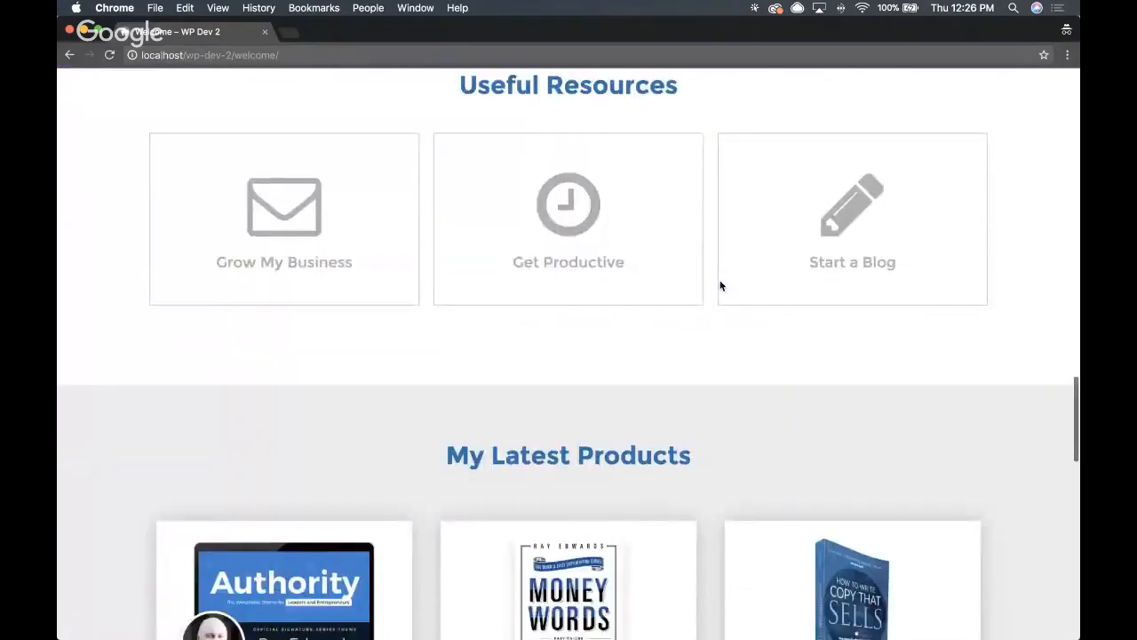
pyautogui.scroll(-10, 721, 285)
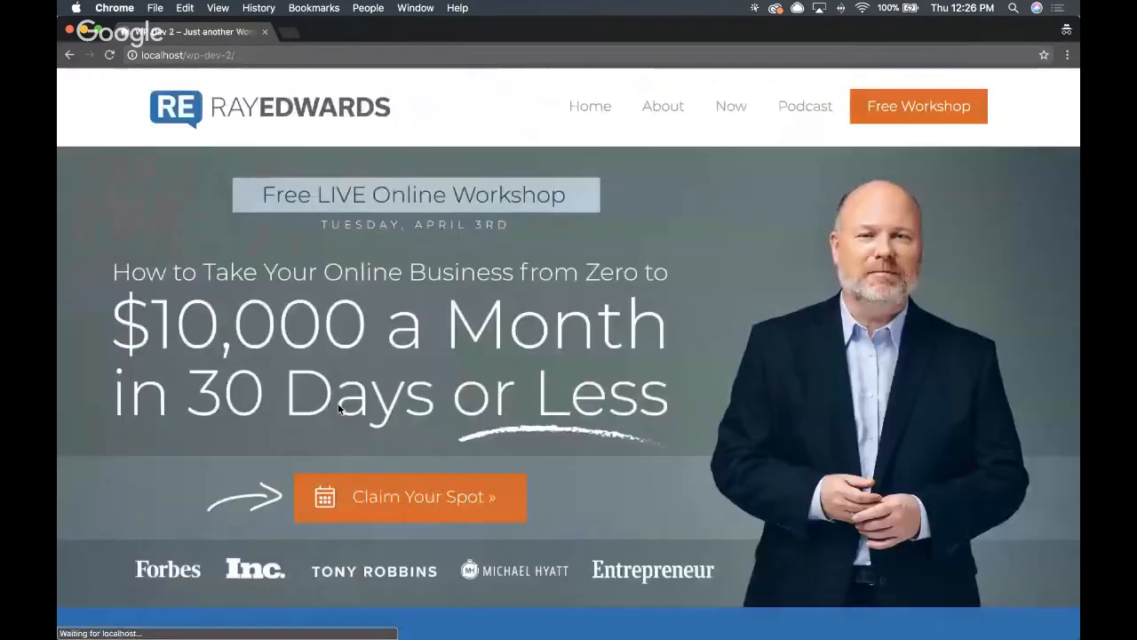
# - Check the home page as a returning incognito visitor, reloading it and examining its header, opt-in form and post grid
pyautogui.scroll(-15, 551, 378)
pyautogui.scroll(-7, 551, 383)
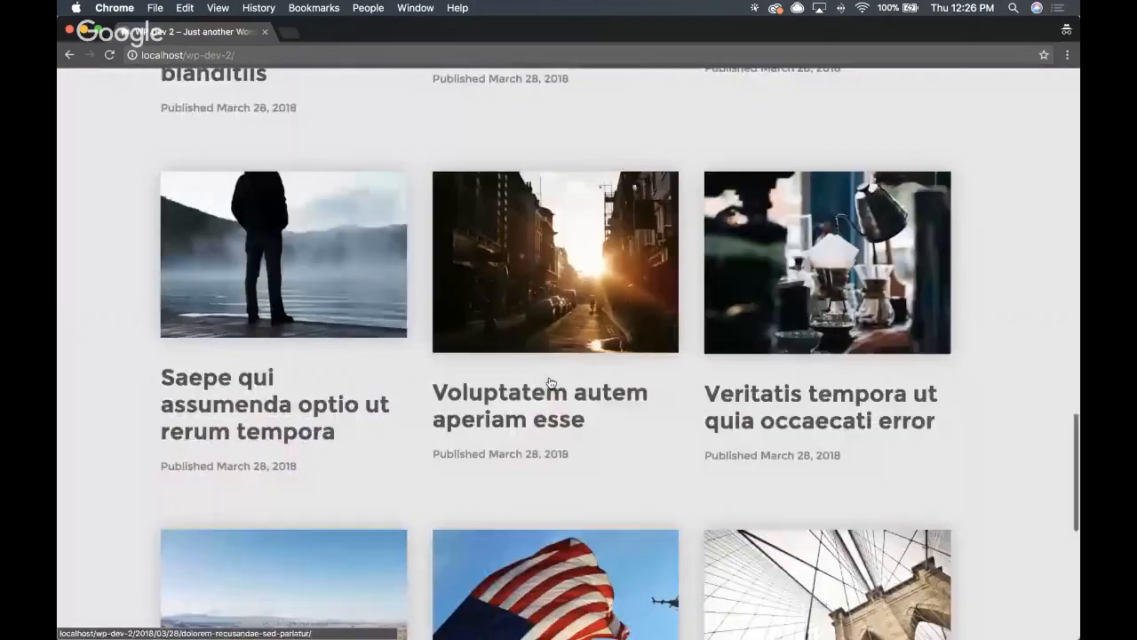
pyautogui.scroll(19, 549, 380)
pyautogui.press('super+r')
pyautogui.scroll(-1, 554, 380)
pyautogui.scroll(-15, 554, 381)
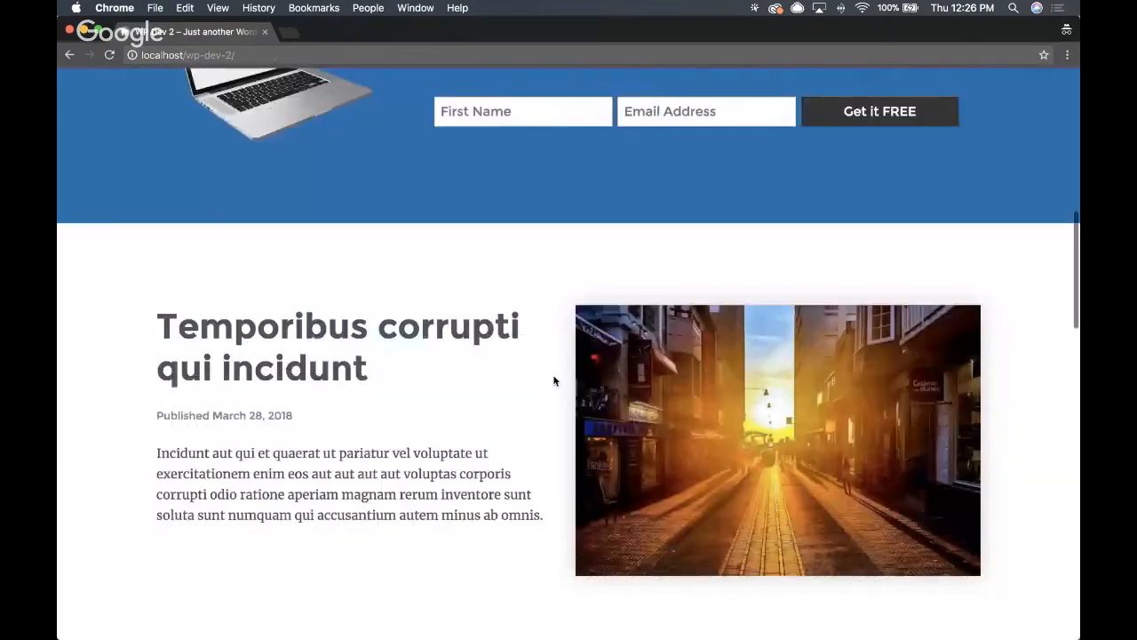
pyautogui.scroll(20, 553, 382)
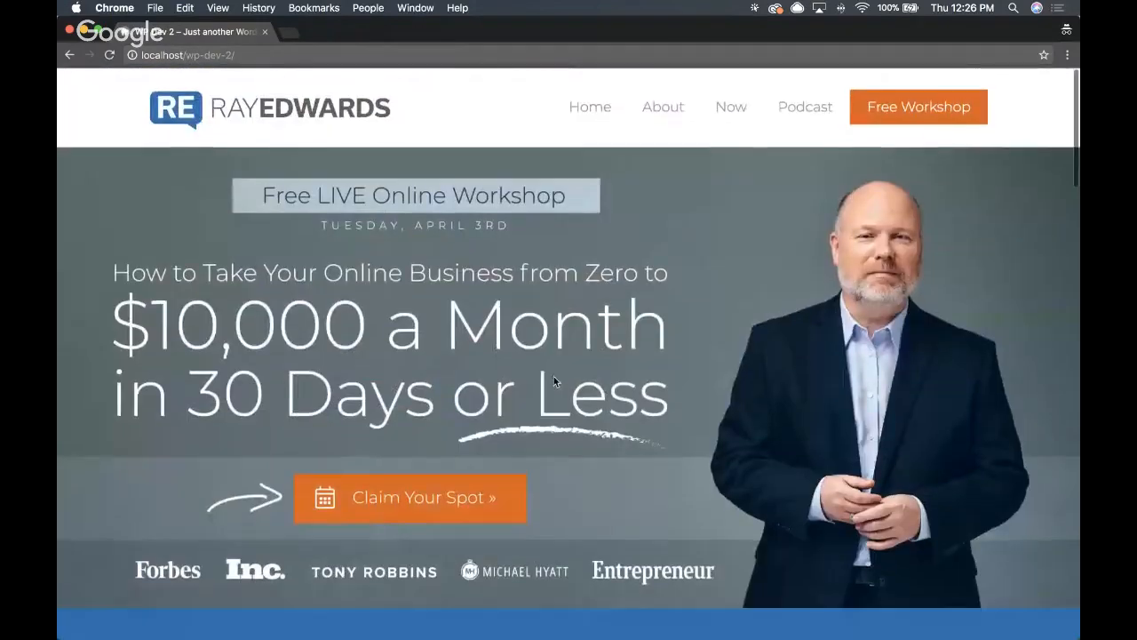
pyautogui.scroll(-12, 554, 376)
pyautogui.scroll(-10, 556, 383)
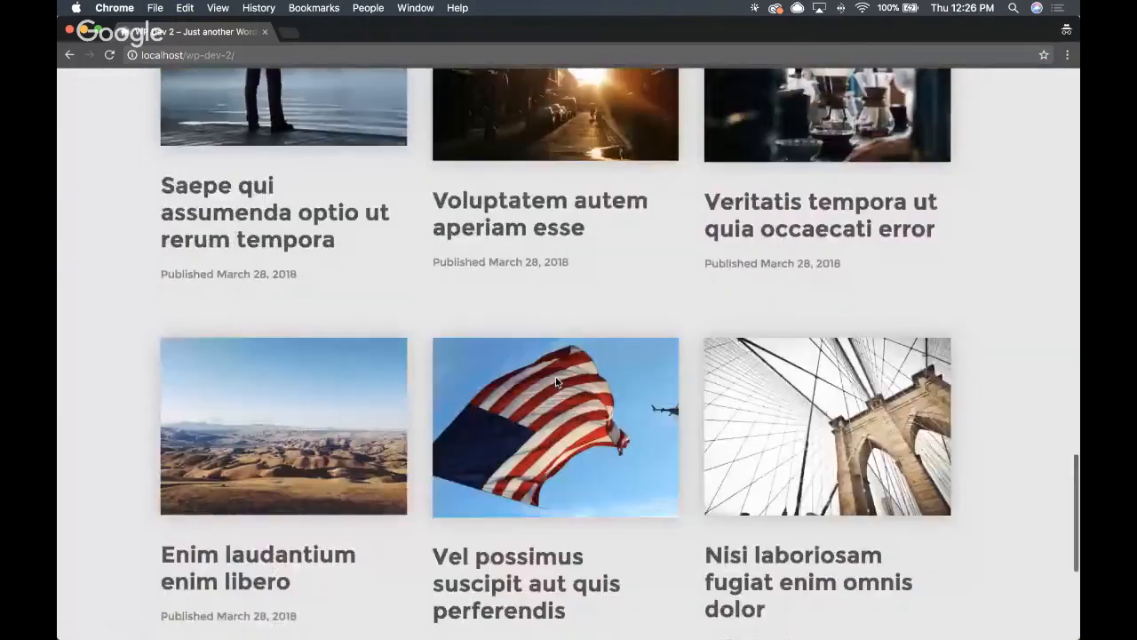
pyautogui.scroll(20, 555, 380)
pyautogui.scroll(-1, 555, 382)
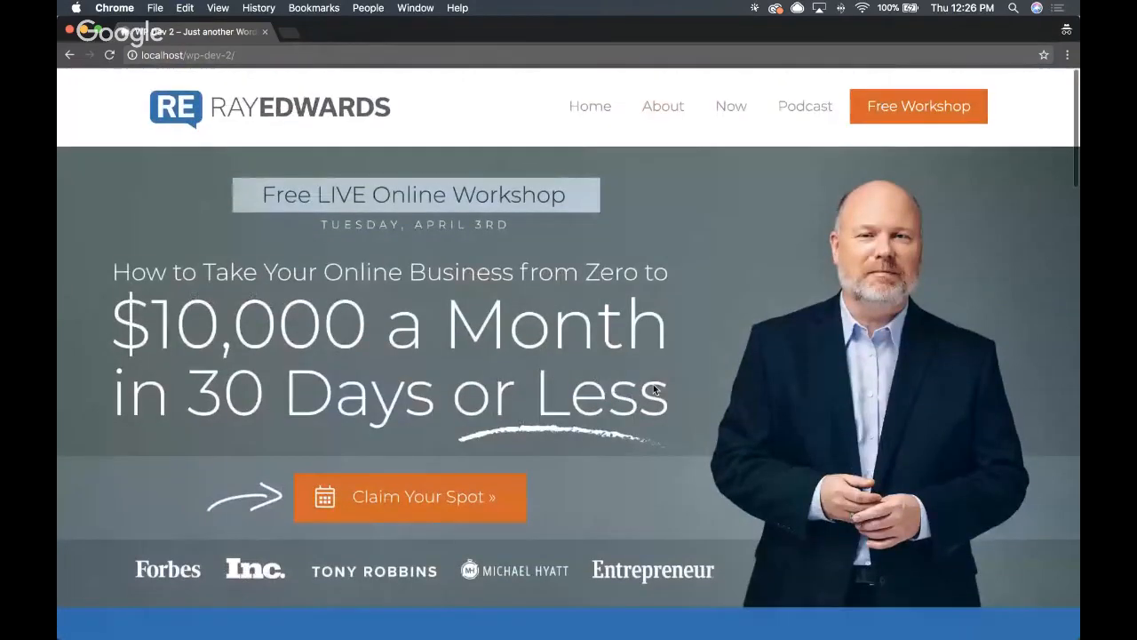
pyautogui.scroll(-15, 468, 275)
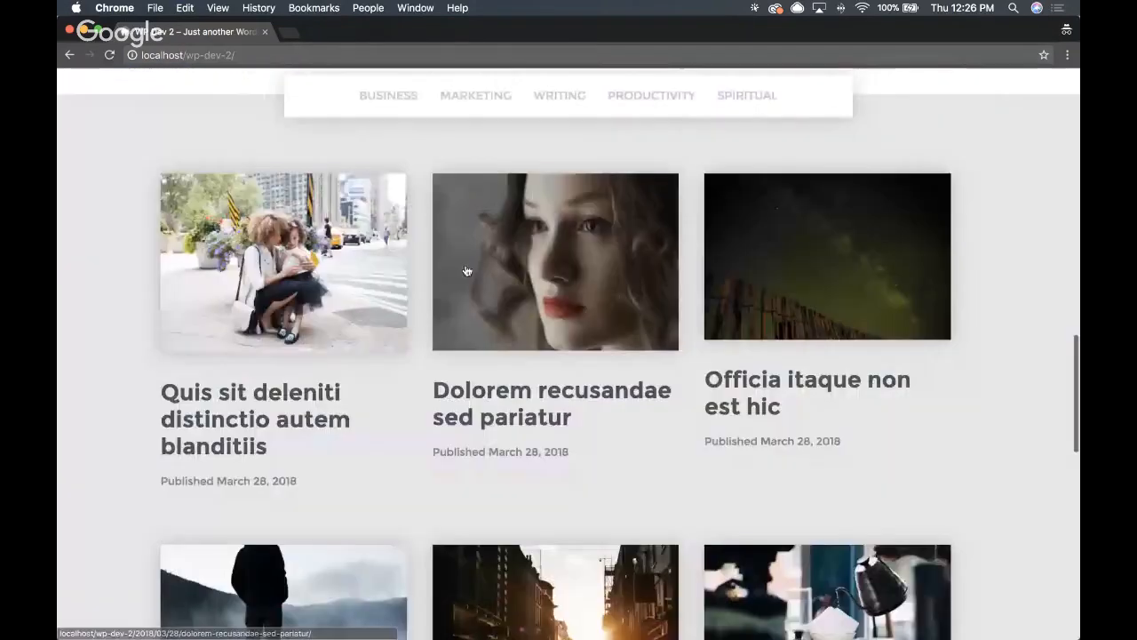
pyautogui.scroll(15, 500, 169)
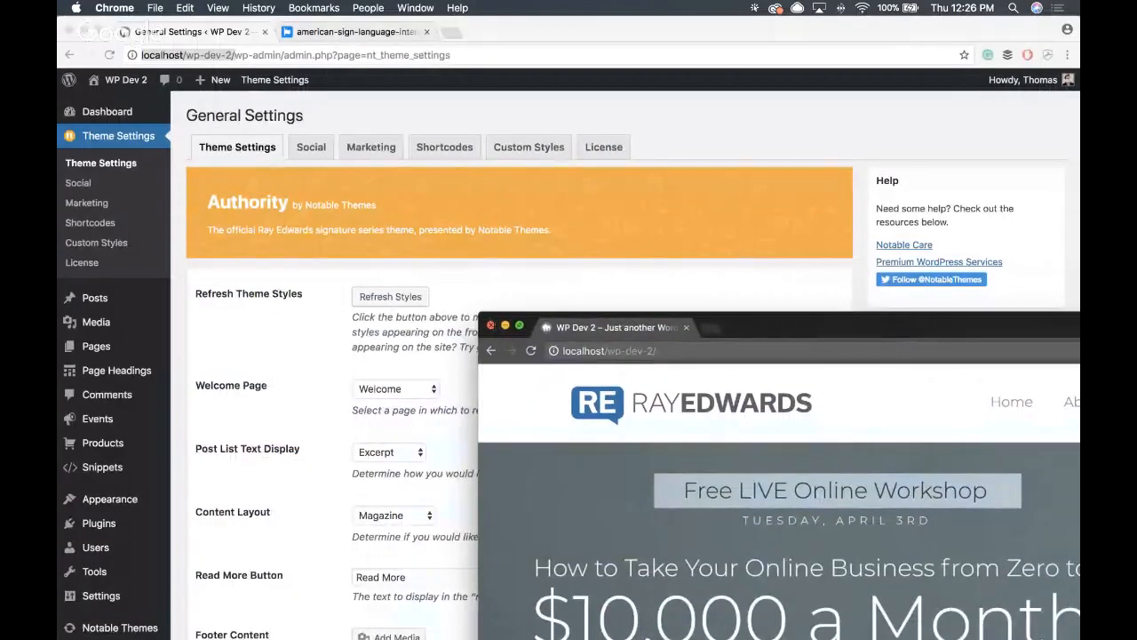
# - Close the incognito window and visit the WP Dev 2 front page from the theme settings
pyautogui.click(491, 326)
pyautogui.scroll(-5, 281, 359)
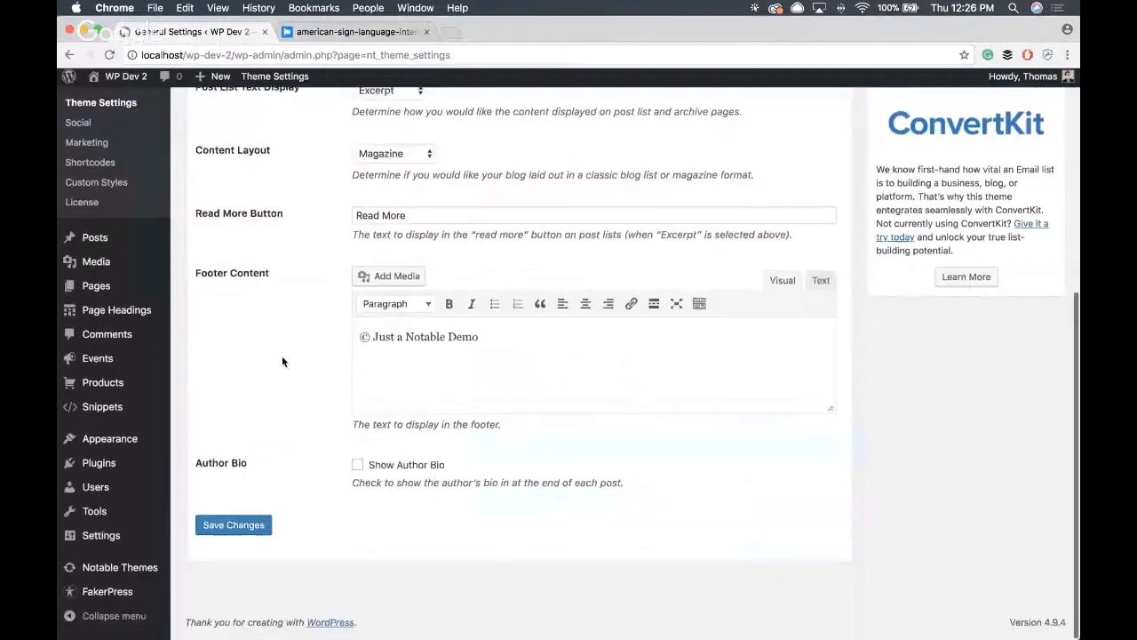
pyautogui.scroll(5, 284, 358)
pyautogui.click(129, 82)
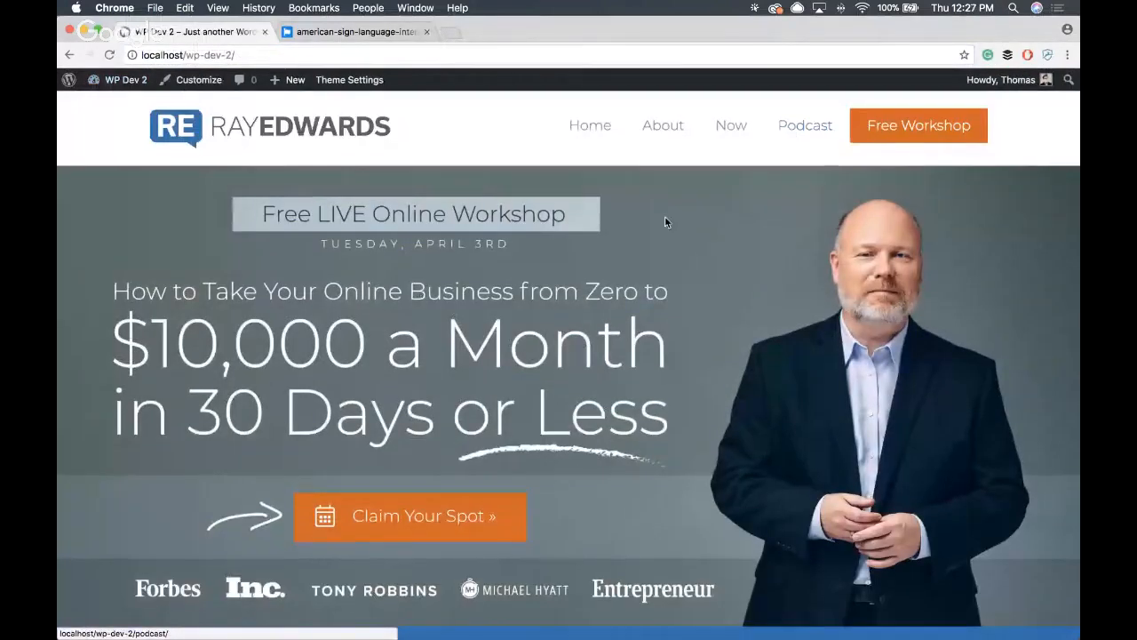
# - Open the featured post "Temporibus corrupti qui incidunt" from the front page and look at its layout
pyautogui.scroll(-10, 665, 222)
pyautogui.scroll(4, 671, 226)
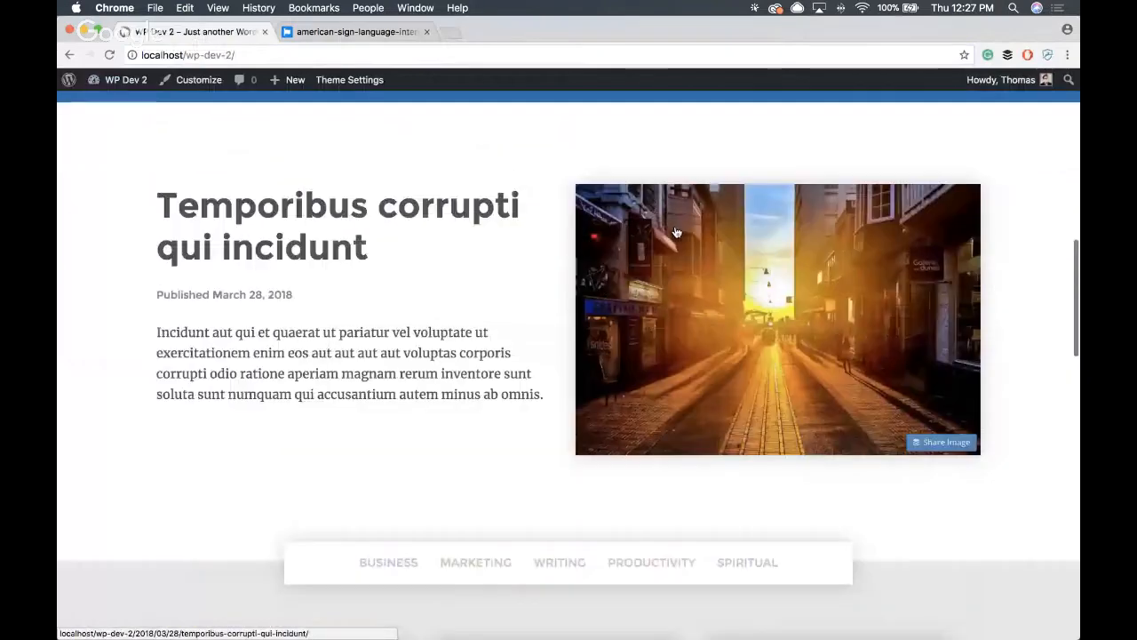
pyautogui.click(675, 232)
pyautogui.scroll(-2, 389, 221)
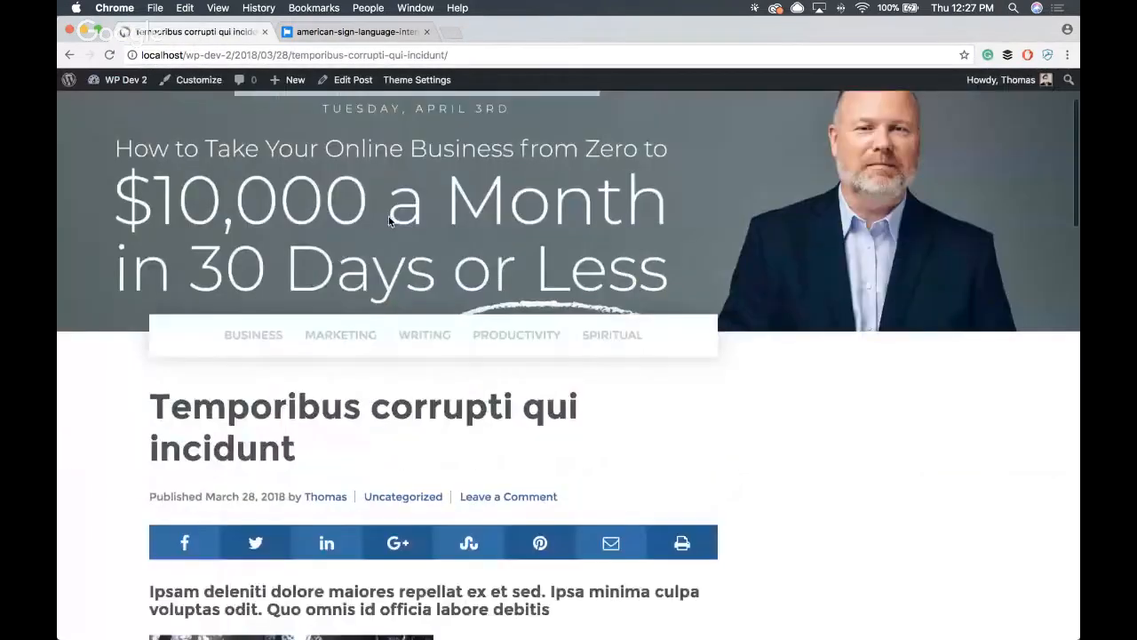
# - Examine the post page from the header banner down to the share bar, the Grow Your Business opt-in form and the comment form
pyautogui.scroll(-3, 388, 221)
pyautogui.scroll(5, 398, 230)
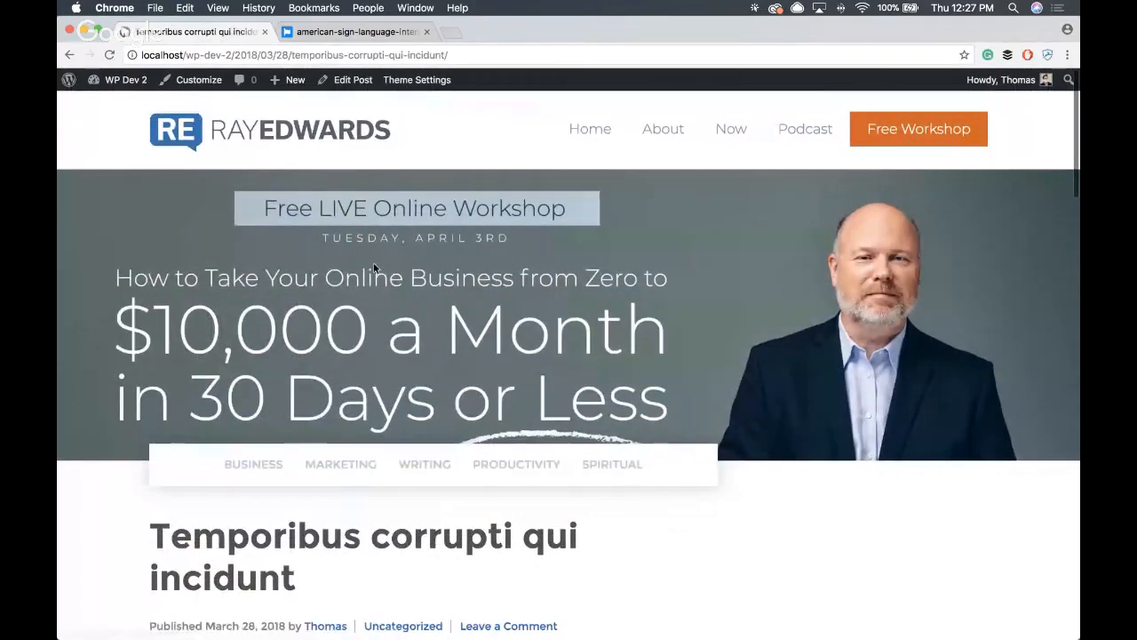
pyautogui.scroll(-5, 367, 262)
pyautogui.scroll(-10, 369, 263)
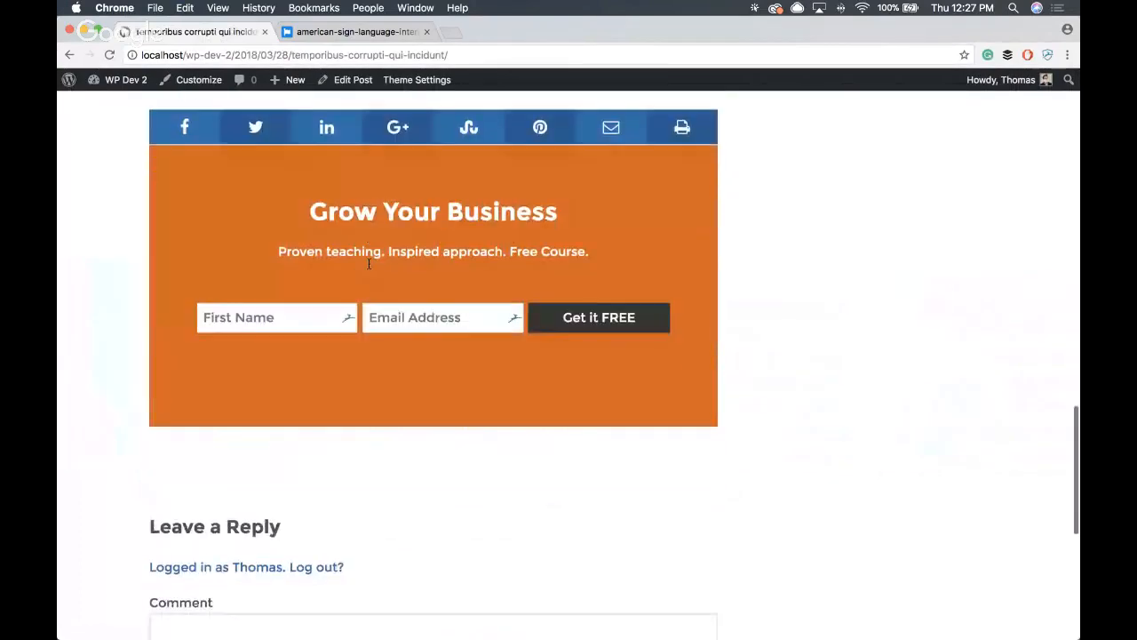
pyautogui.scroll(5, 369, 263)
pyautogui.scroll(10, 369, 263)
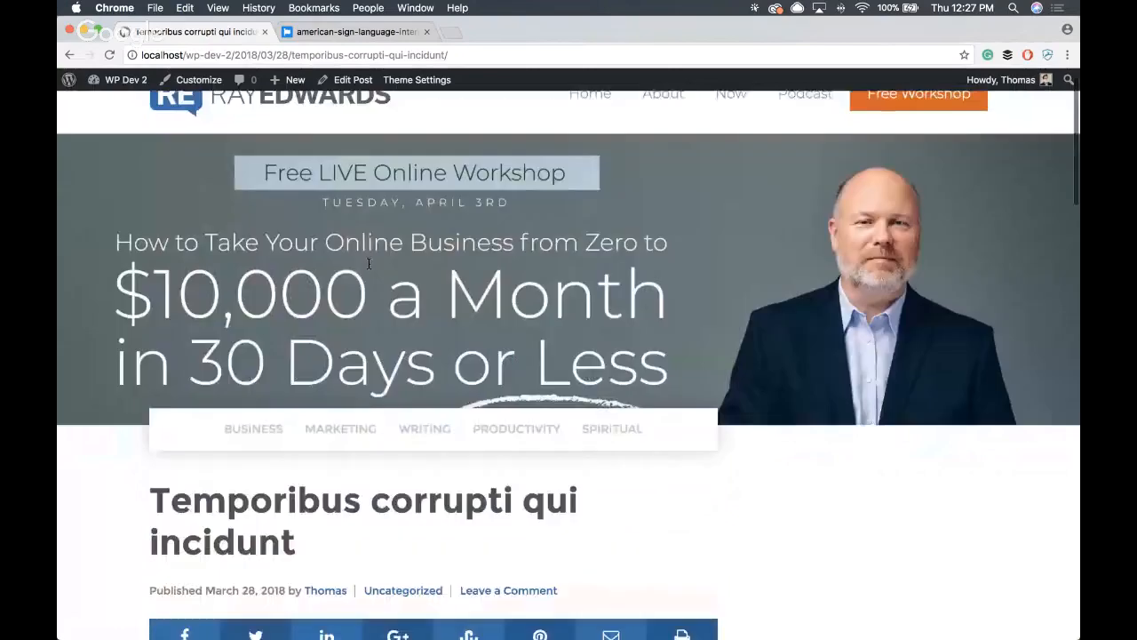
pyautogui.scroll(-1, 369, 263)
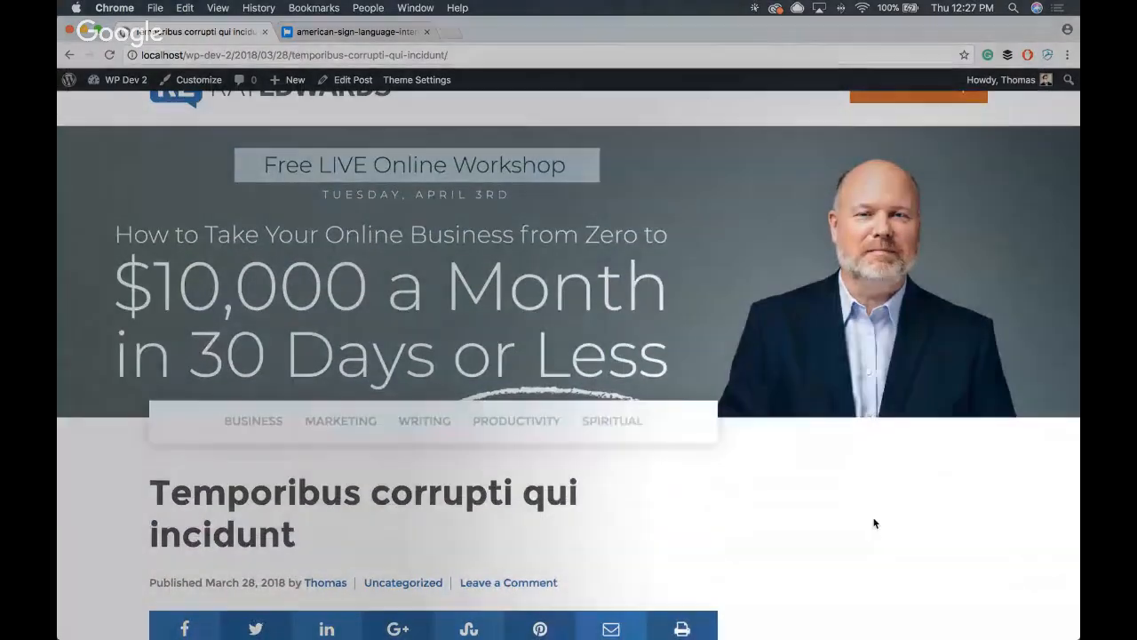
# - Examine the post's header banner, category menu, title area, share buttons and the space beside the article
pyautogui.scroll(1, 877, 514)
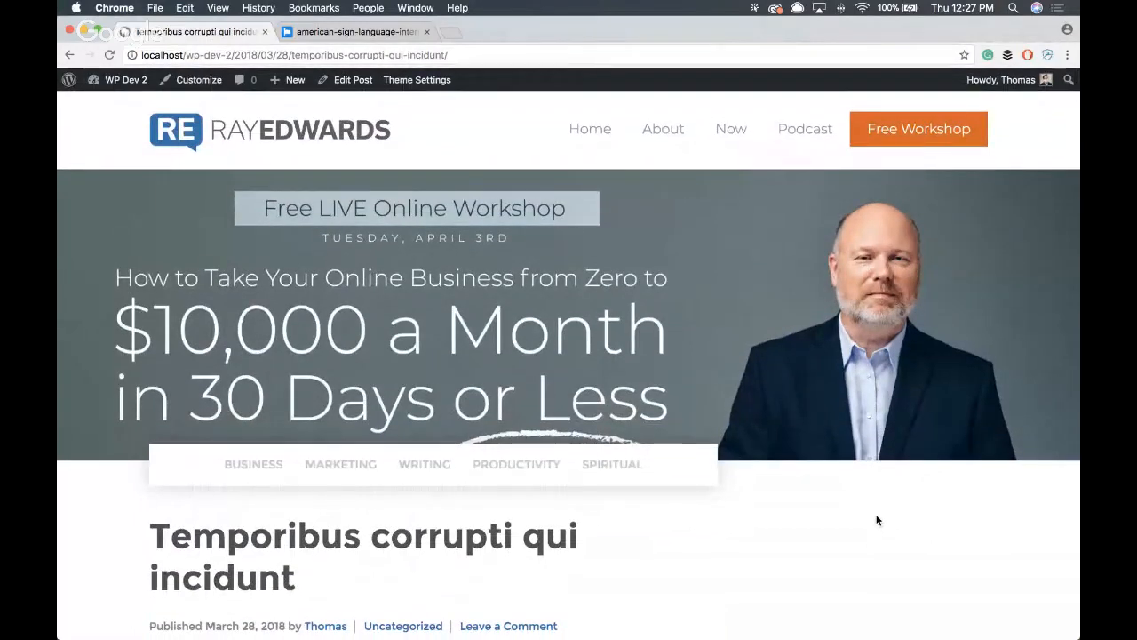
pyautogui.scroll(-2, 877, 519)
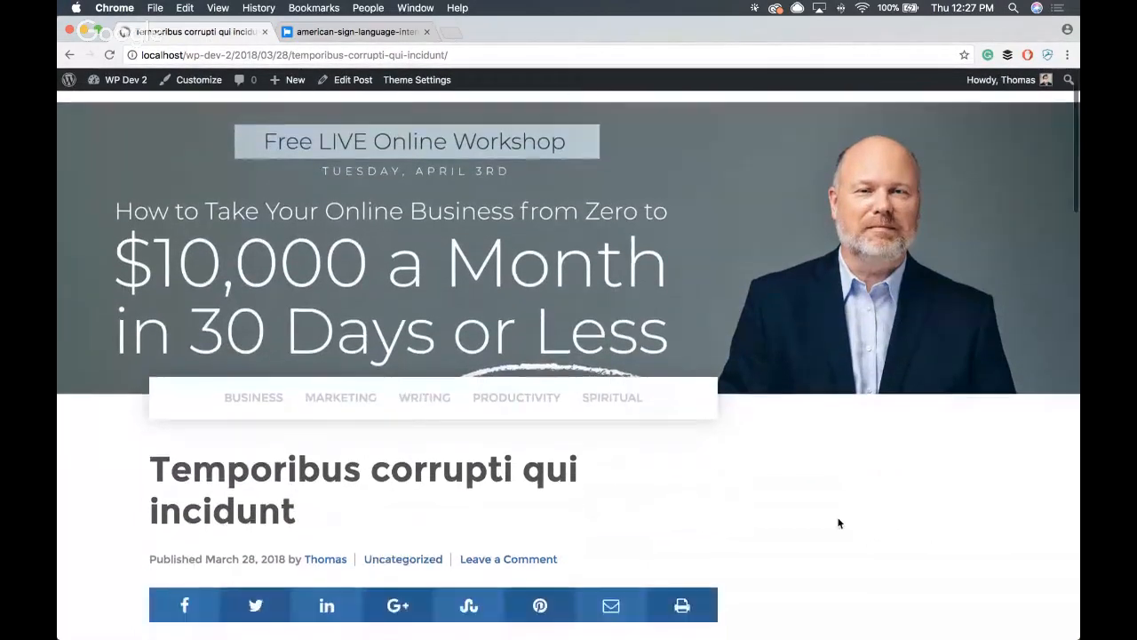
pyautogui.scroll(2, 838, 523)
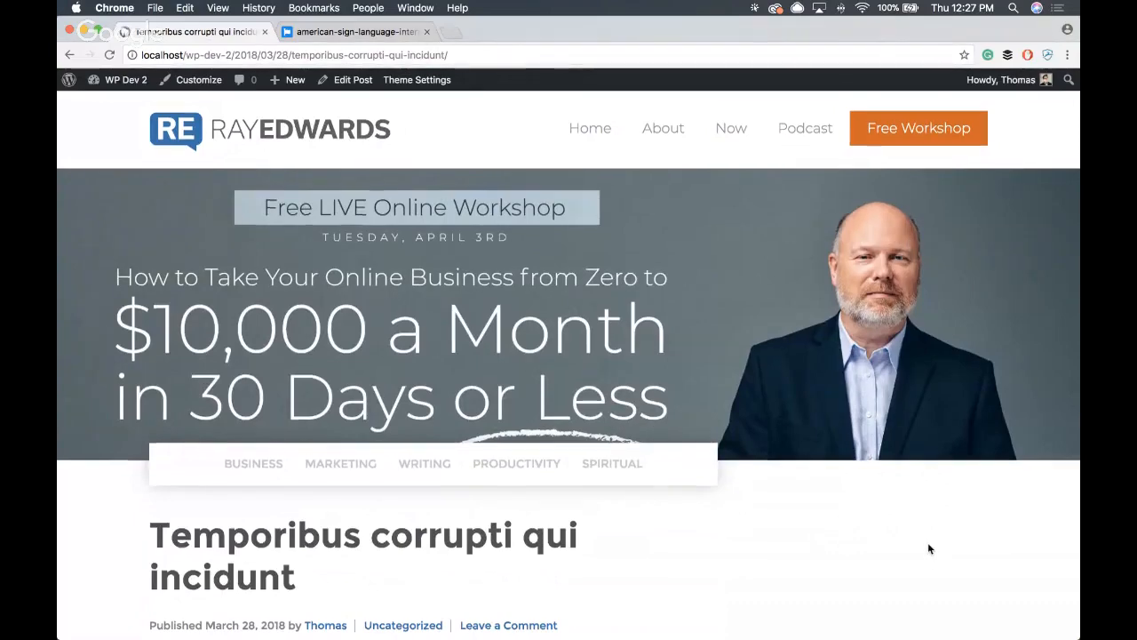
pyautogui.scroll(-3, 930, 545)
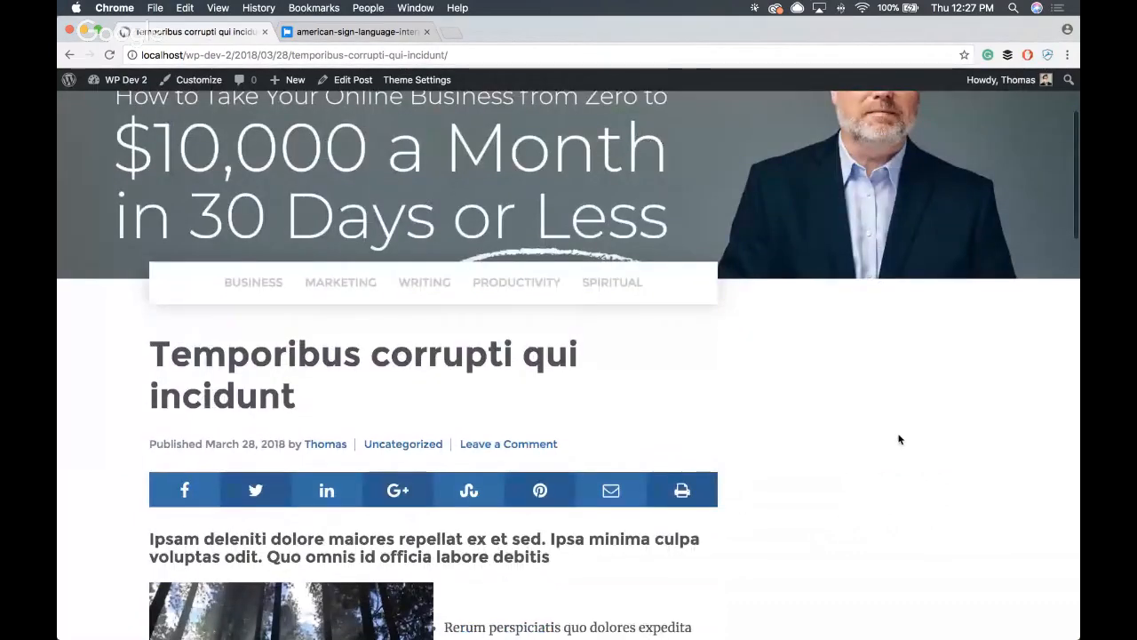
pyautogui.scroll(3, 898, 437)
pyautogui.scroll(-5, 898, 436)
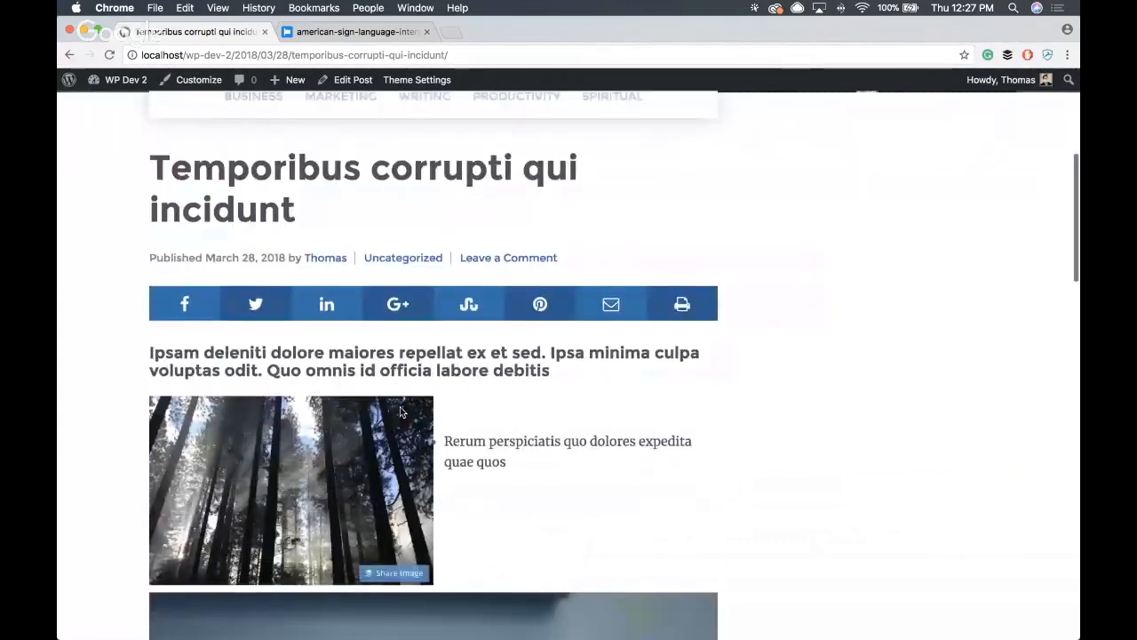
pyautogui.scroll(4, 399, 411)
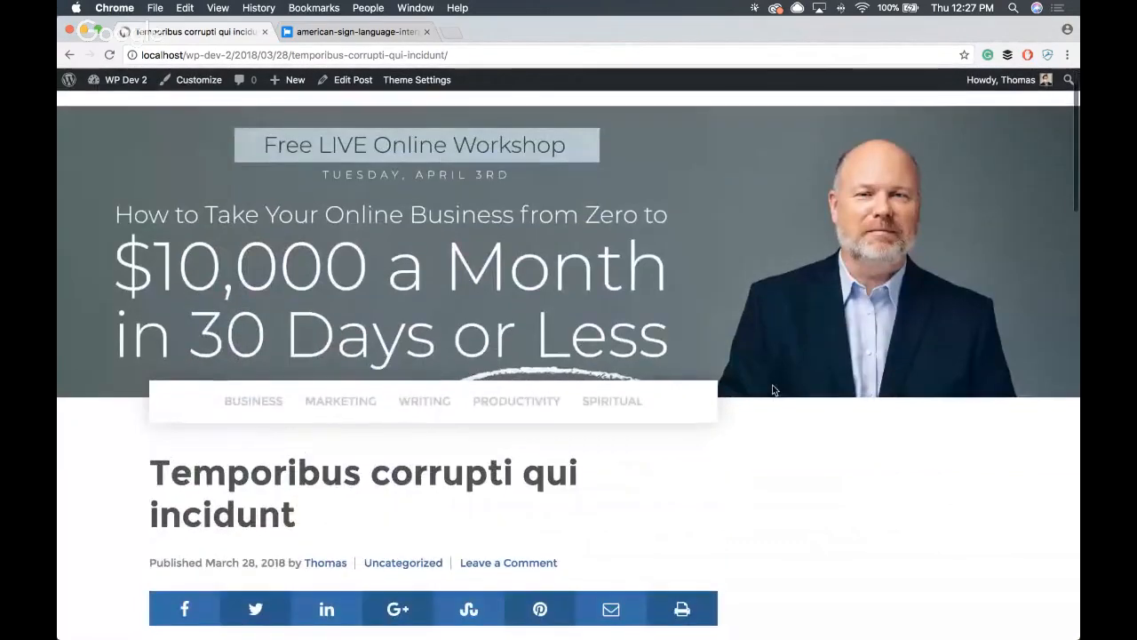
pyautogui.press('F1')
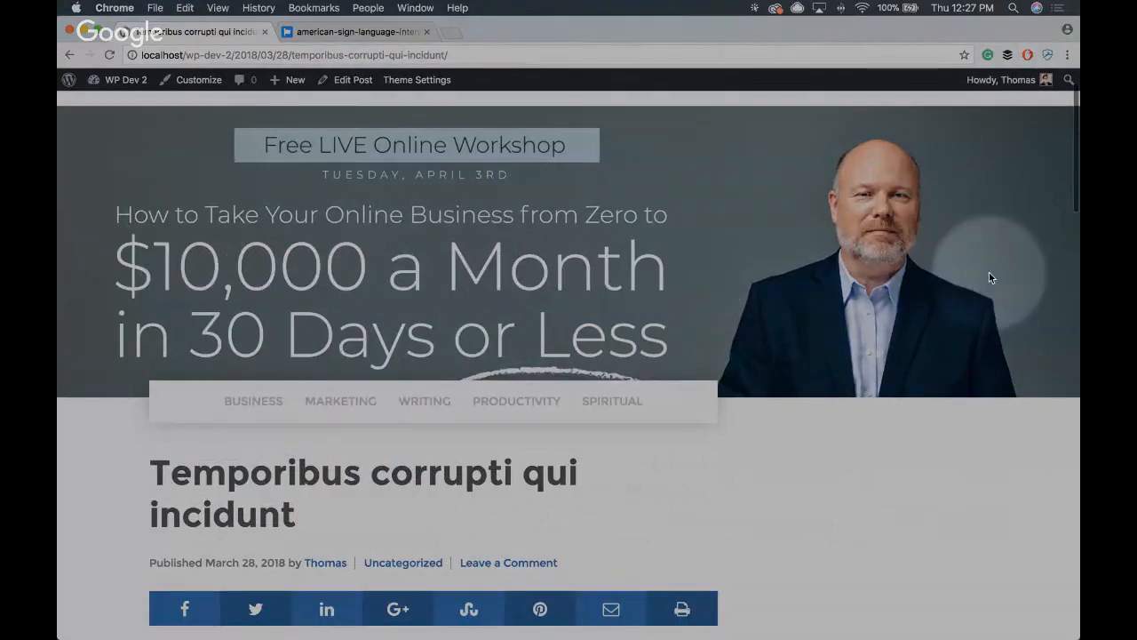
pyautogui.press('F1')
pyautogui.scroll(1, 636, 251)
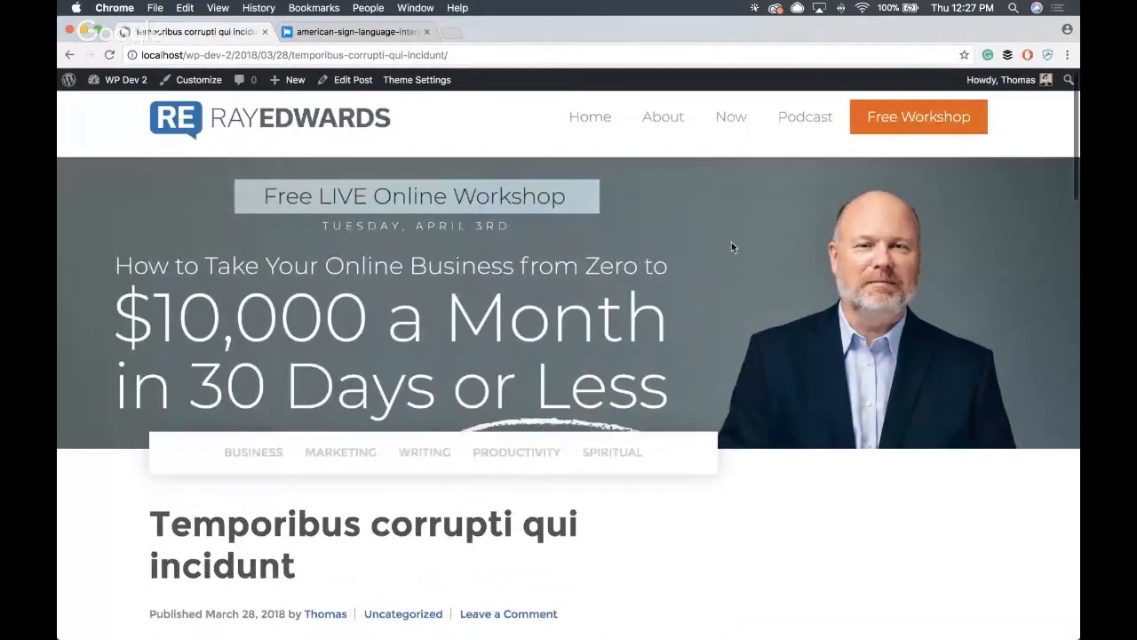
# - Load rayedwards.com in a new tab, open the post "3 Things I Learned From Losing $200 Million" and look at its sidebar for comparison
pyautogui.click(459, 33)
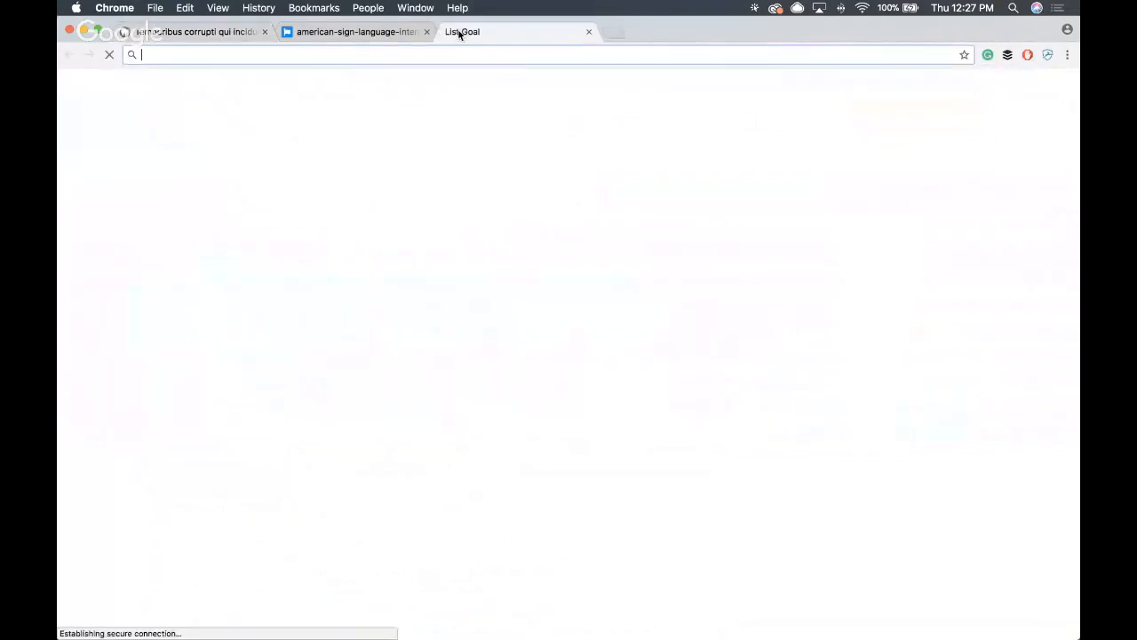
pyautogui.write('rayedwards.com')
pyautogui.press('Return')
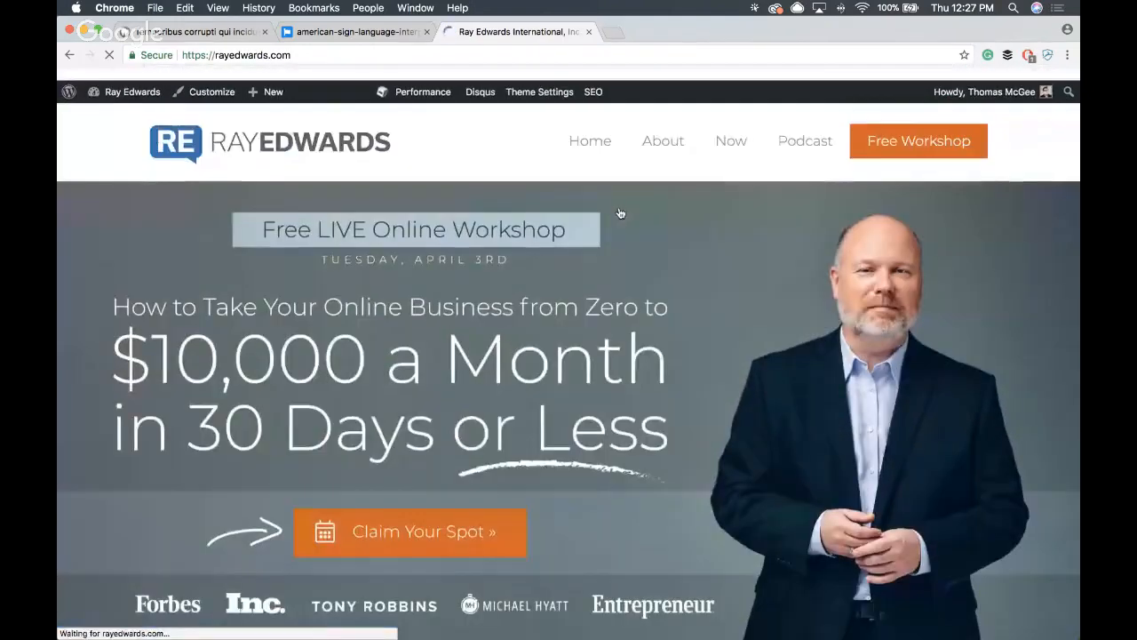
pyautogui.scroll(-5, 620, 213)
pyautogui.click(360, 178)
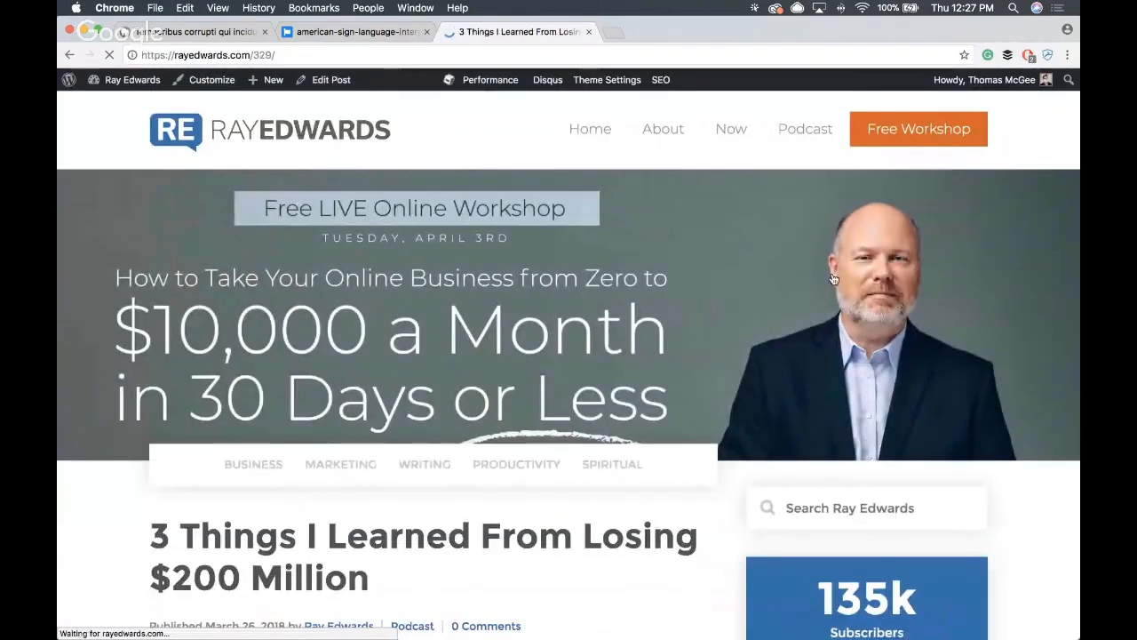
pyautogui.scroll(-4, 729, 307)
pyautogui.scroll(4, 731, 310)
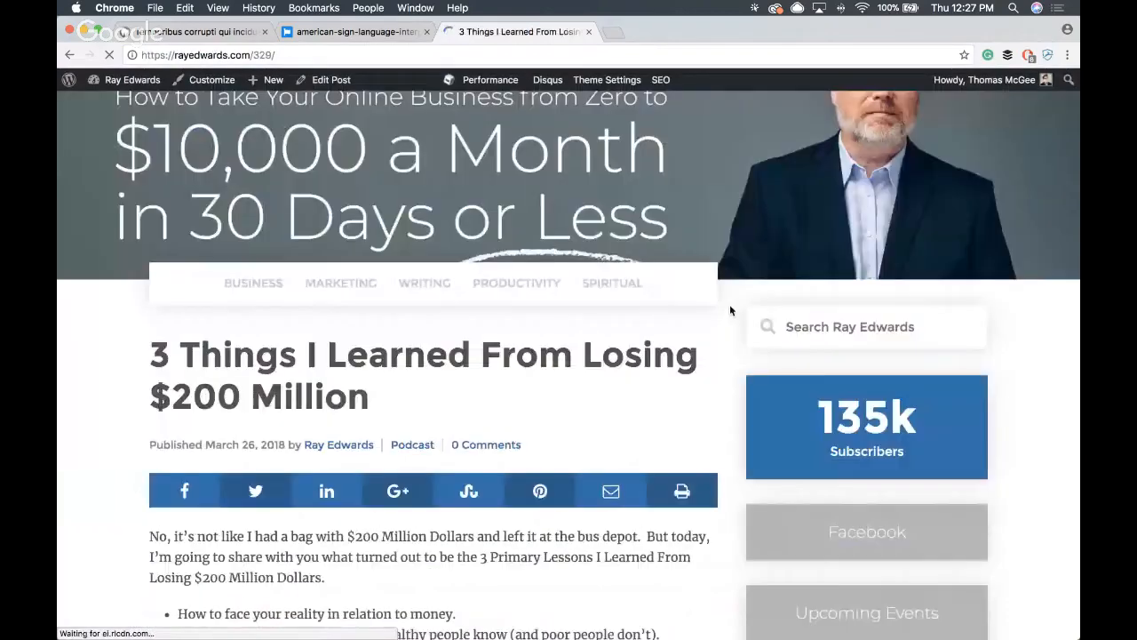
# - Check the workshop registration popup from both the header banner and the Free Workshop link, closing it each time
pyautogui.click(684, 295)
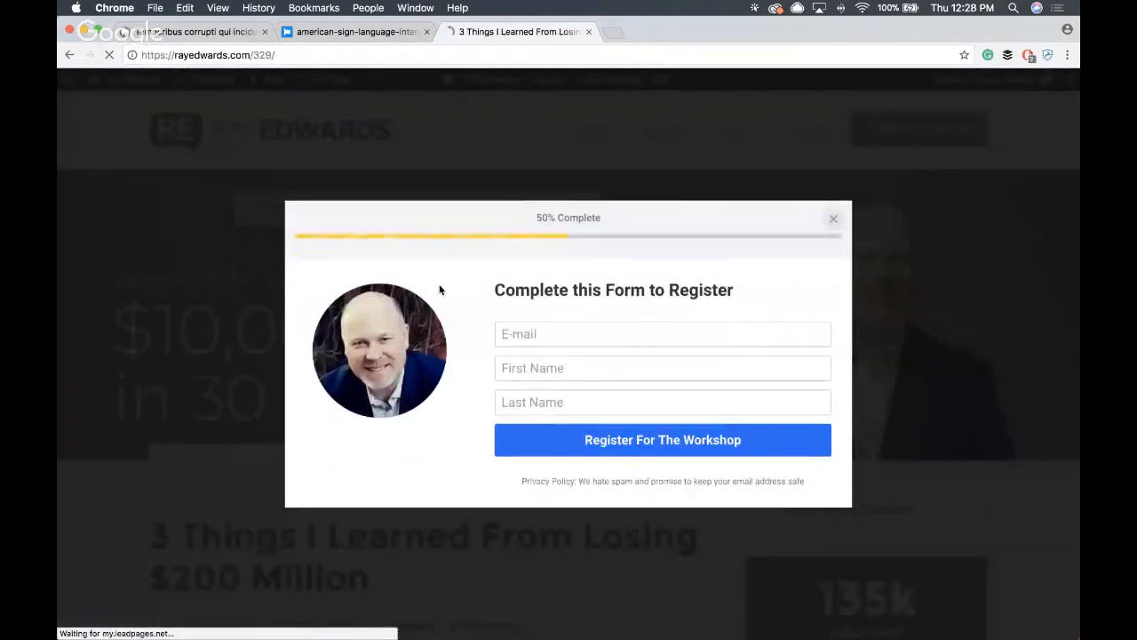
pyautogui.click(833, 219)
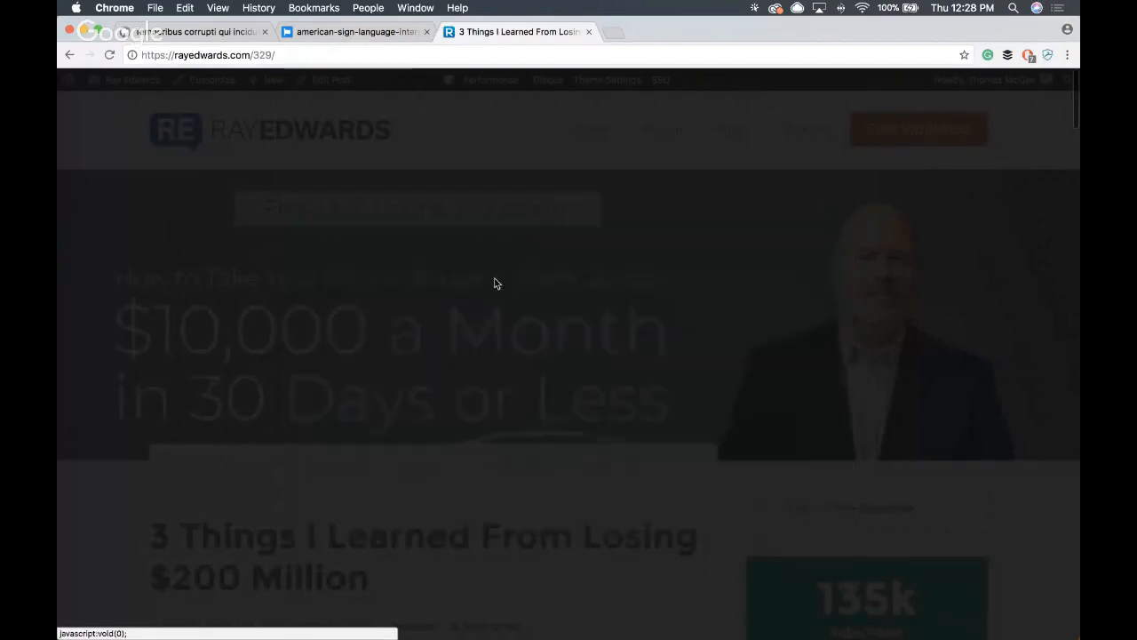
pyautogui.click(910, 134)
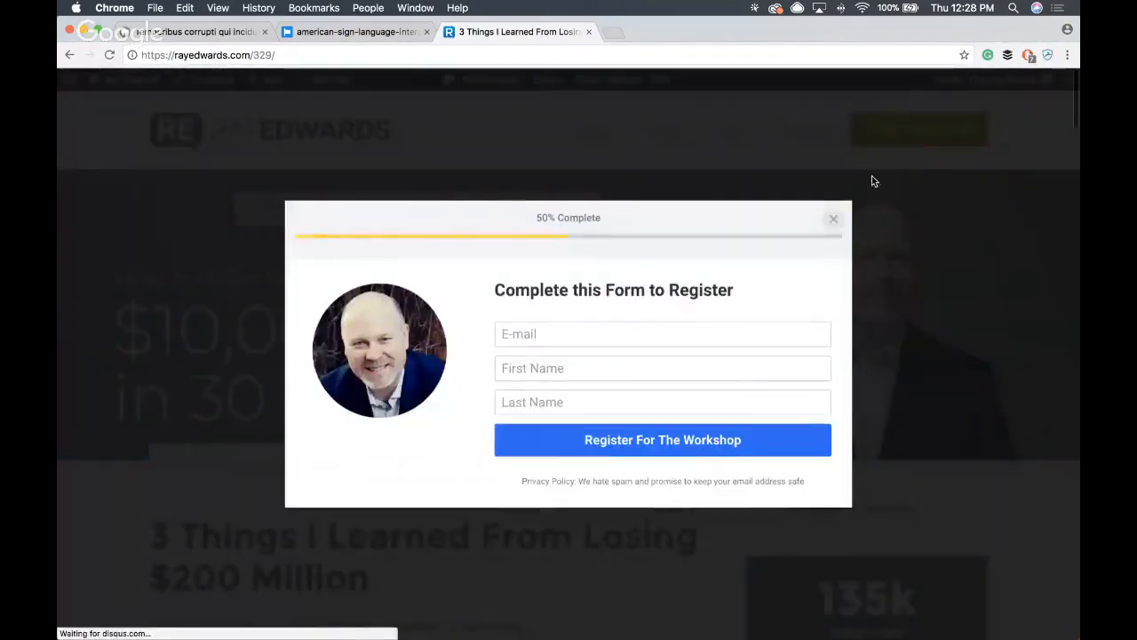
pyautogui.click(832, 219)
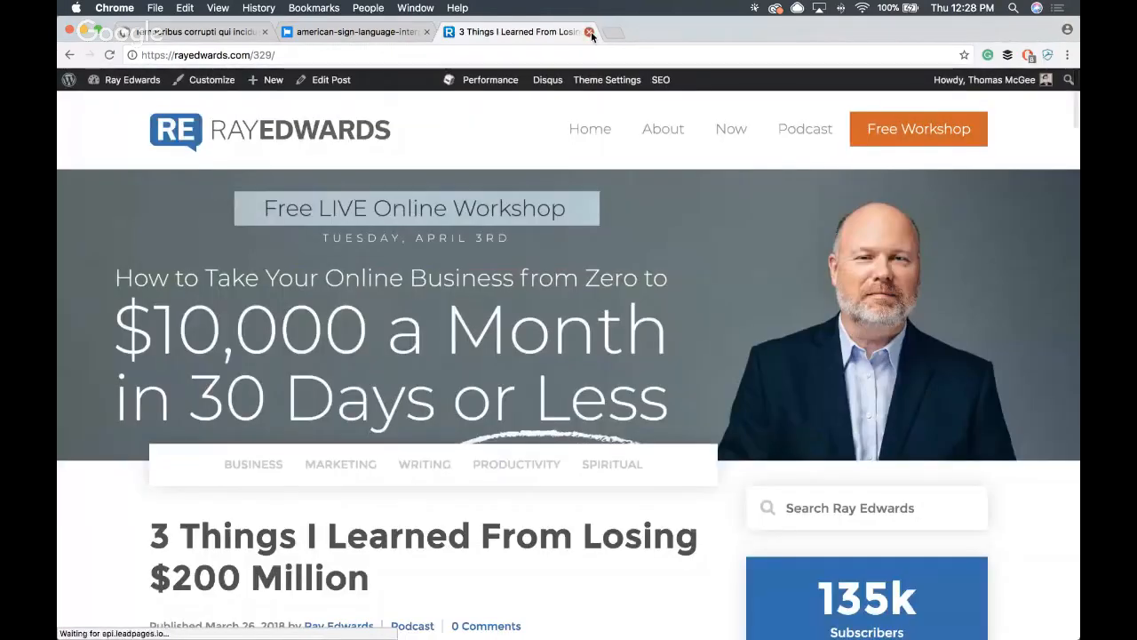
# - Close the Ray Edwards and american-sign-language tabs and review the sidebar space on the local "Temporibus corrupti qui incidunt" post
pyautogui.click(590, 33)
pyautogui.click(426, 33)
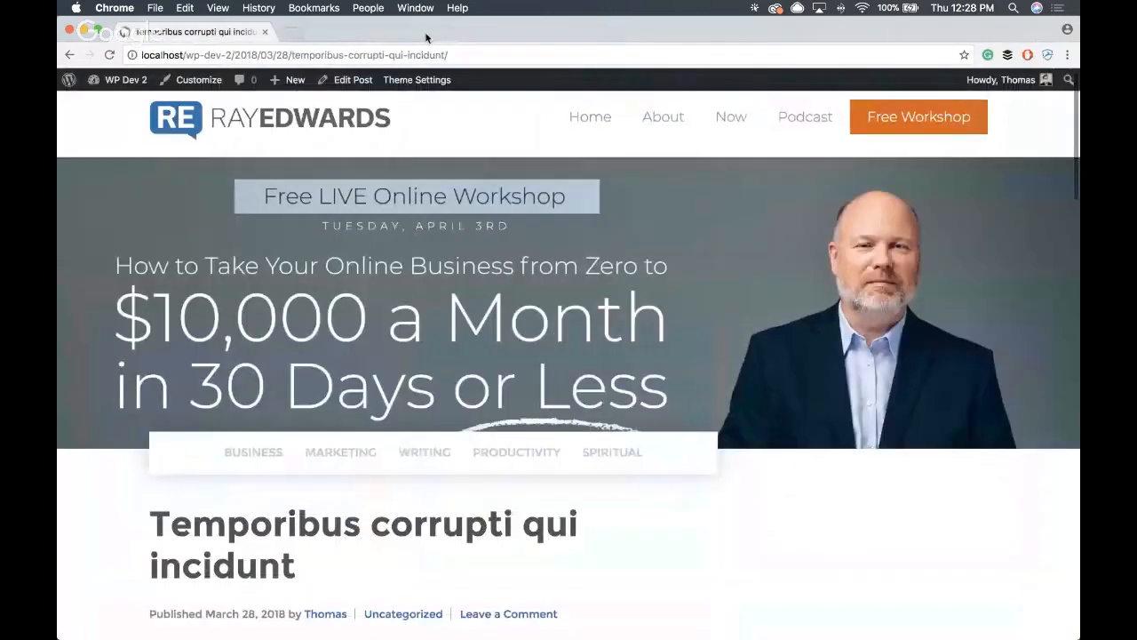
pyautogui.scroll(-5, 631, 269)
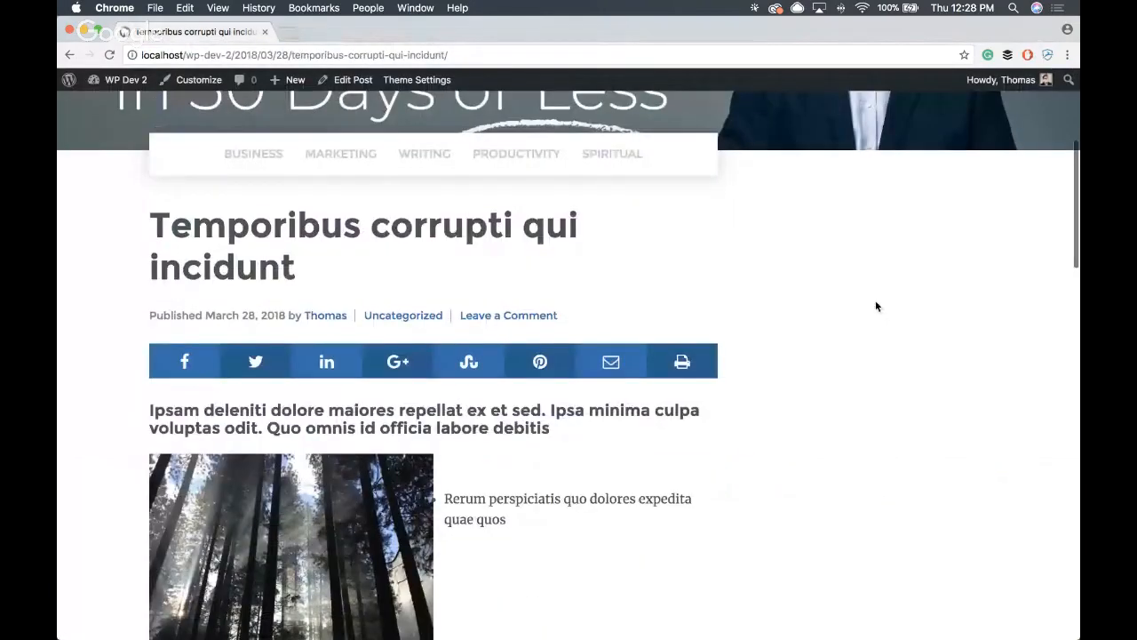
pyautogui.click(967, 380)
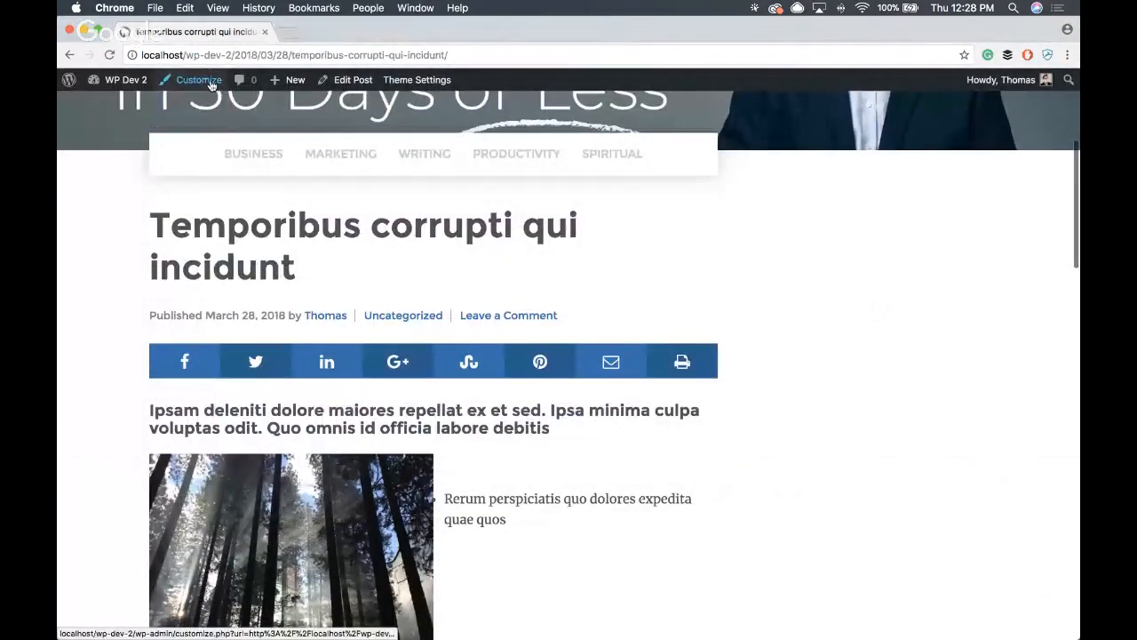
pyautogui.scroll(4, 338, 156)
pyautogui.scroll(-2, 337, 155)
pyautogui.scroll(-2, 338, 156)
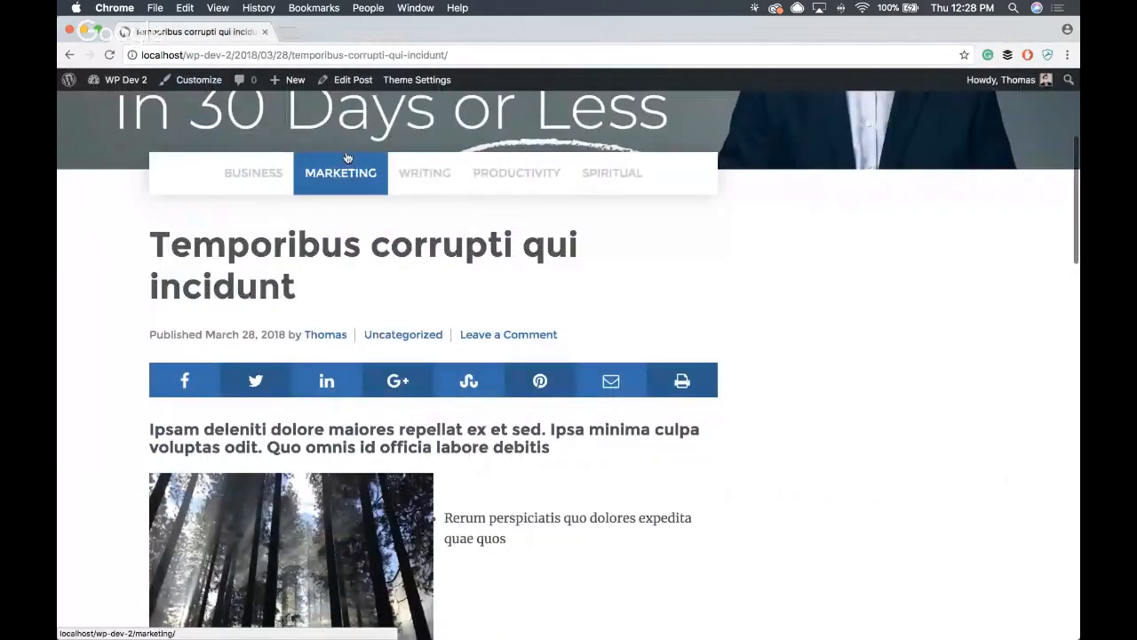
# - Start customizing the site from this post and open the Sidebar widget area
pyautogui.click(181, 87)
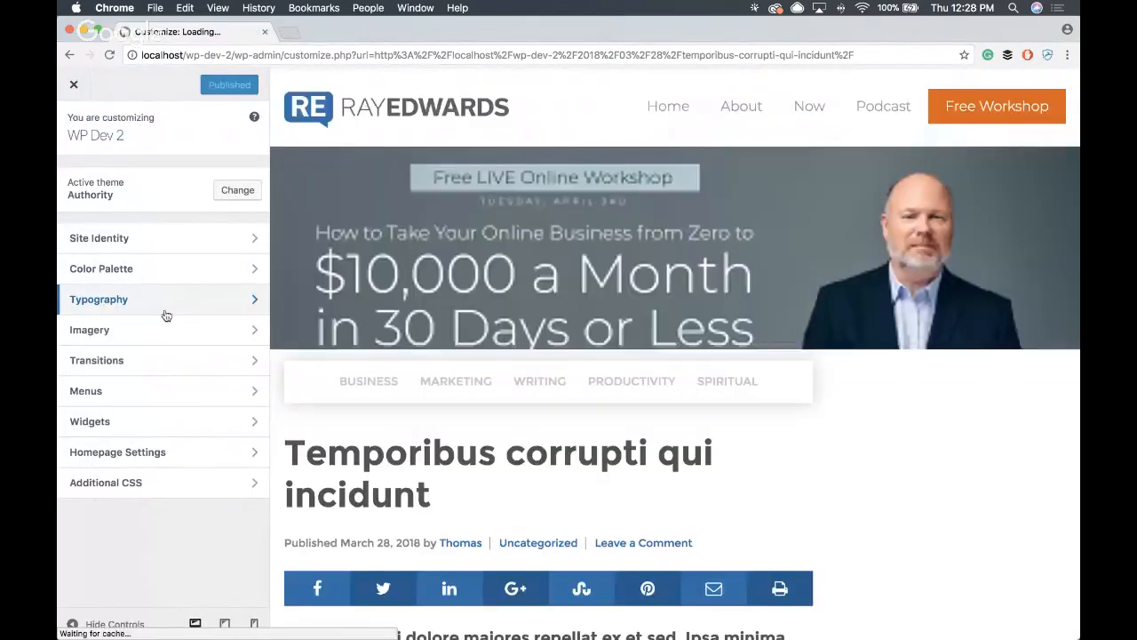
pyautogui.click(162, 429)
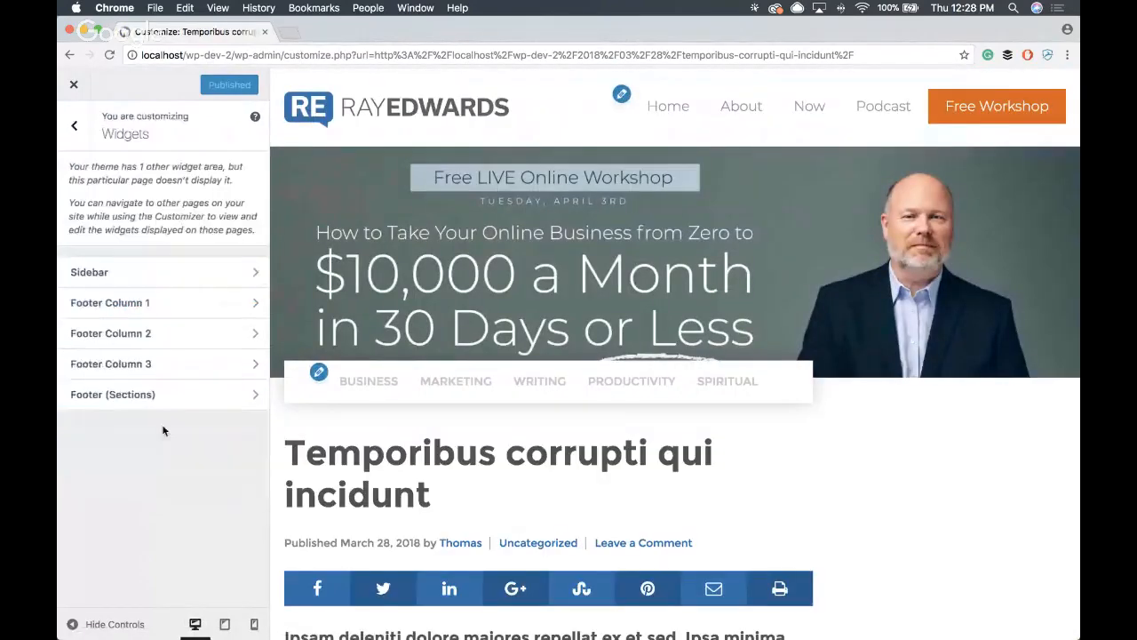
pyautogui.click(157, 281)
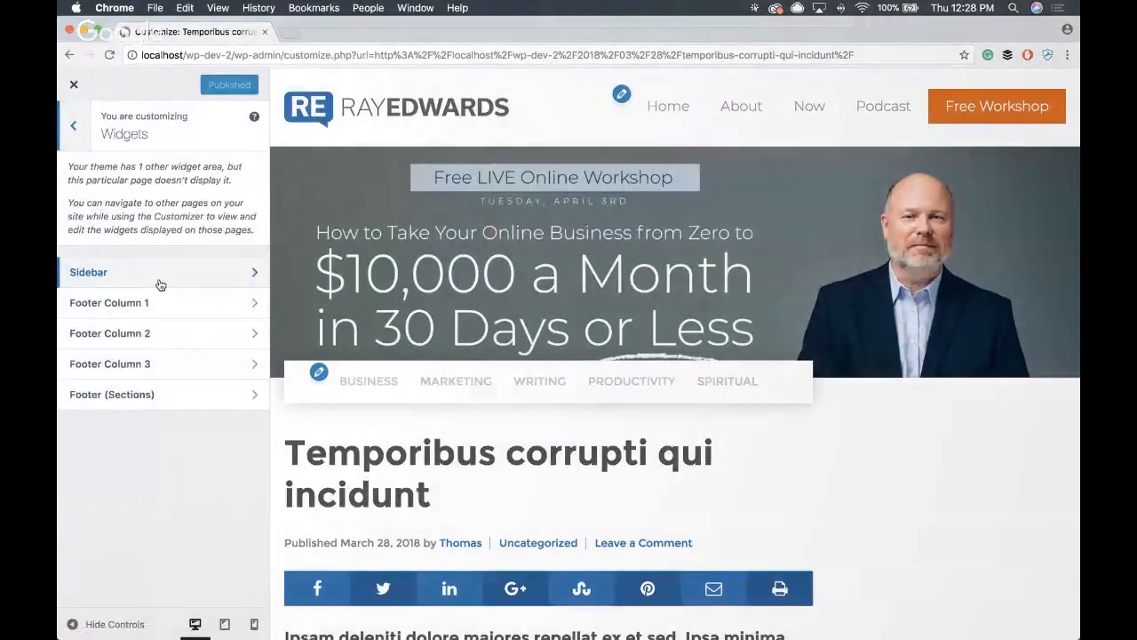
# - Add the Authority sidebar widget for total subscribers to the Sidebar area and check it in the post preview
pyautogui.click(232, 180)
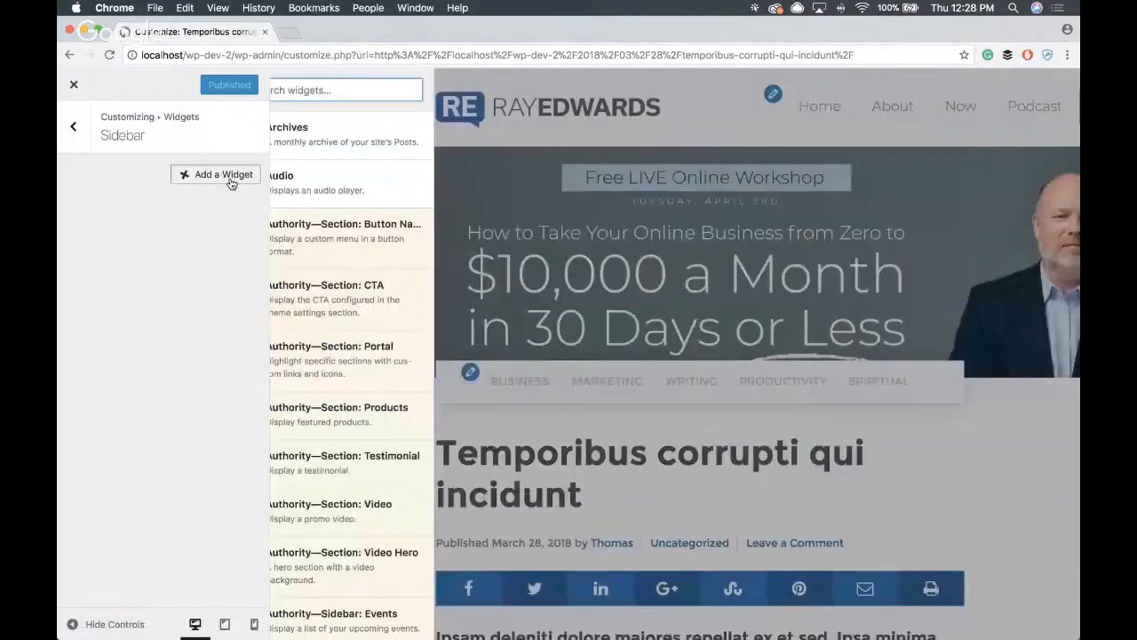
pyautogui.scroll(-3, 380, 283)
pyautogui.scroll(-5, 380, 284)
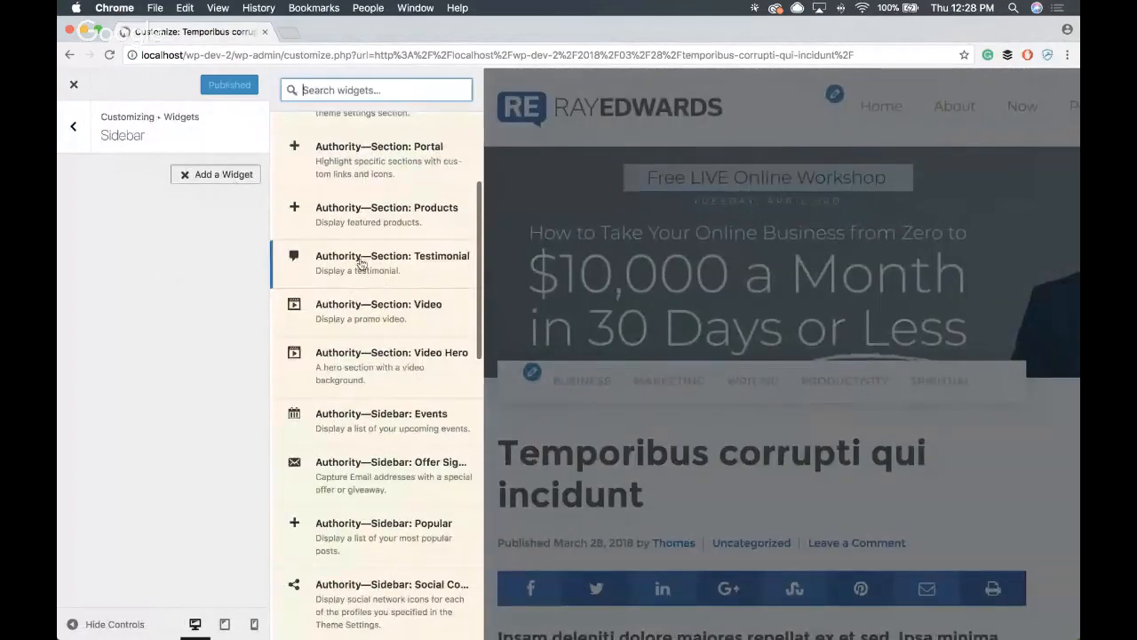
pyautogui.scroll(3, 343, 393)
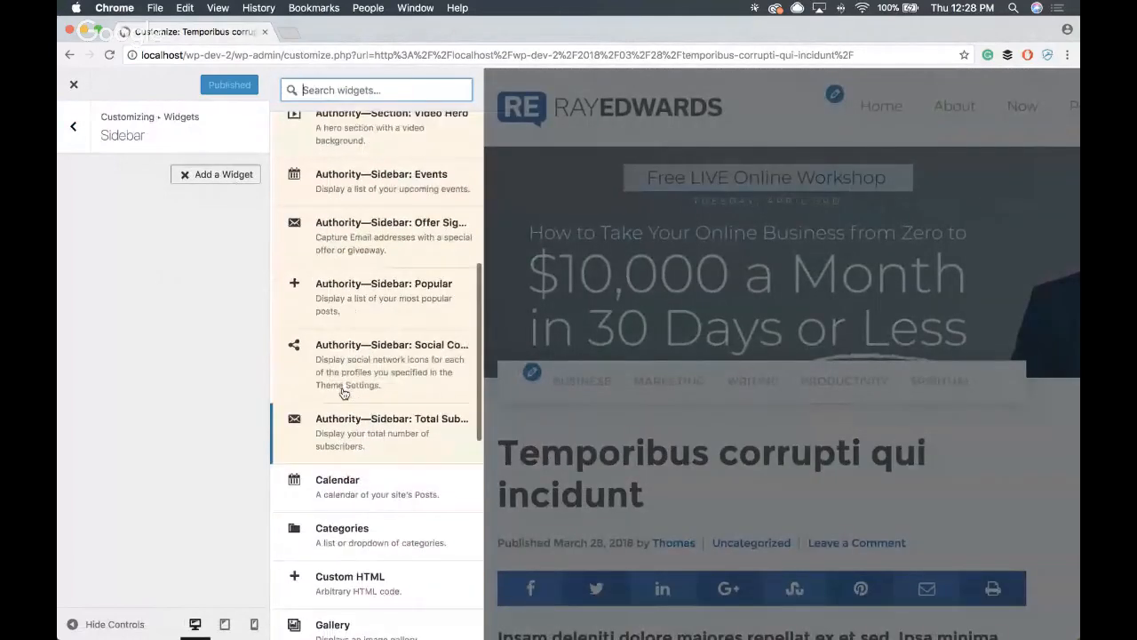
pyautogui.scroll(7, 343, 393)
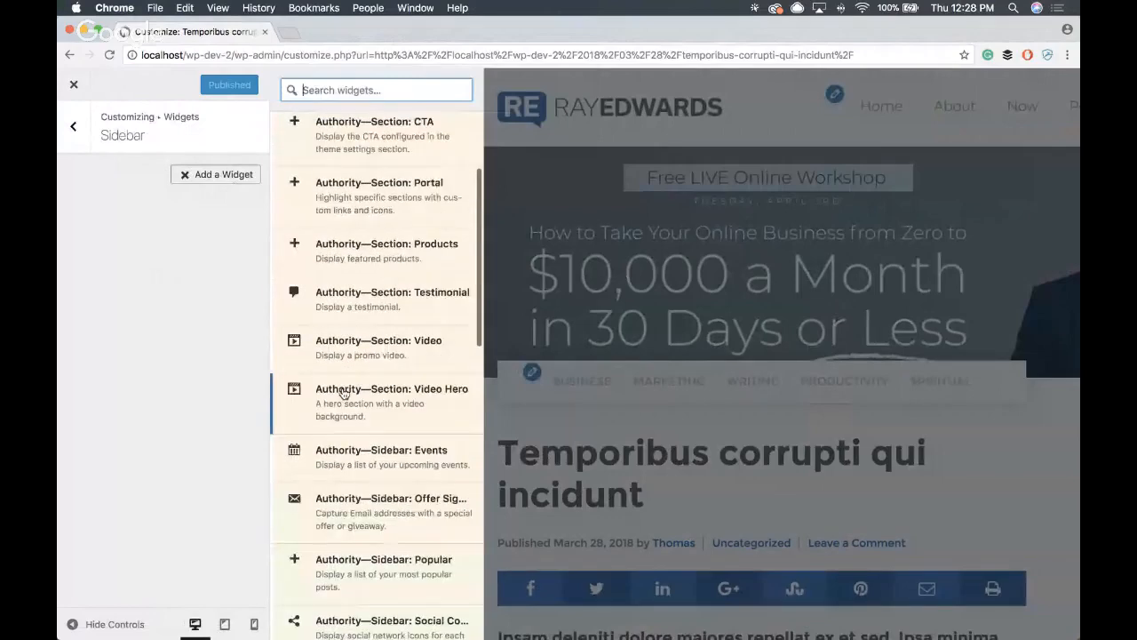
pyautogui.scroll(-5, 343, 393)
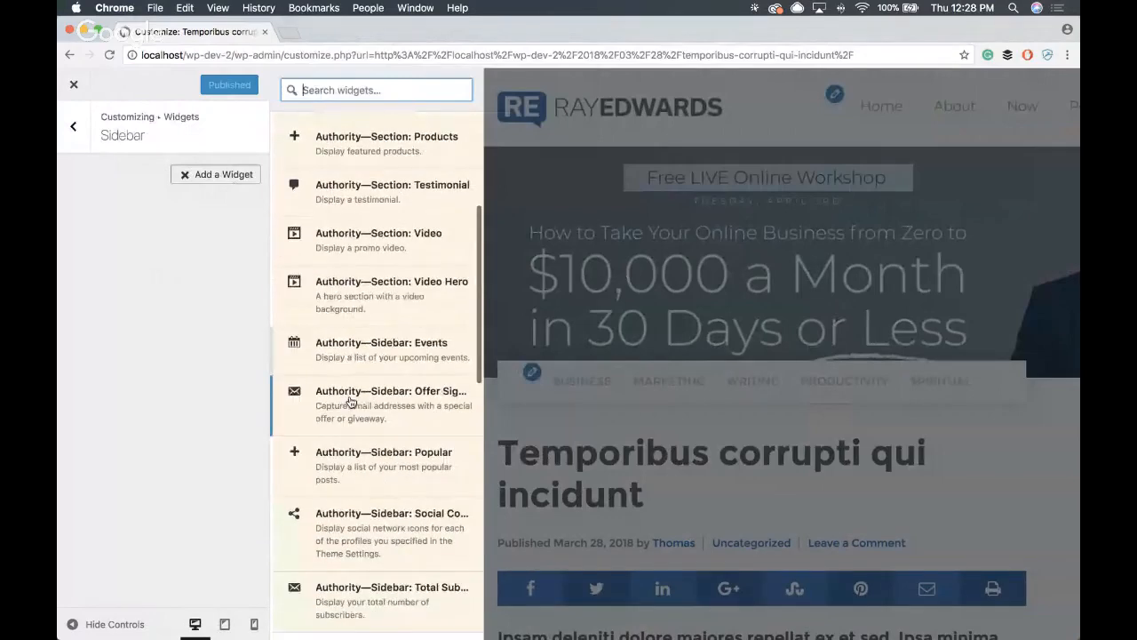
pyautogui.scroll(-1, 404, 556)
pyautogui.click(406, 553)
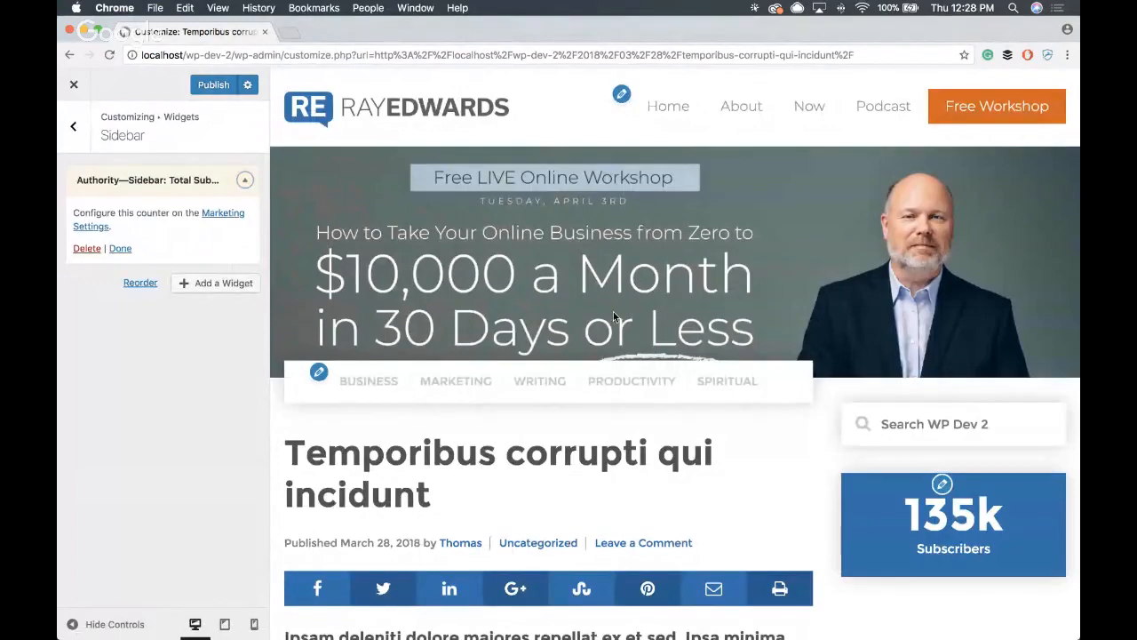
pyautogui.scroll(-5, 613, 315)
pyautogui.scroll(2, 870, 424)
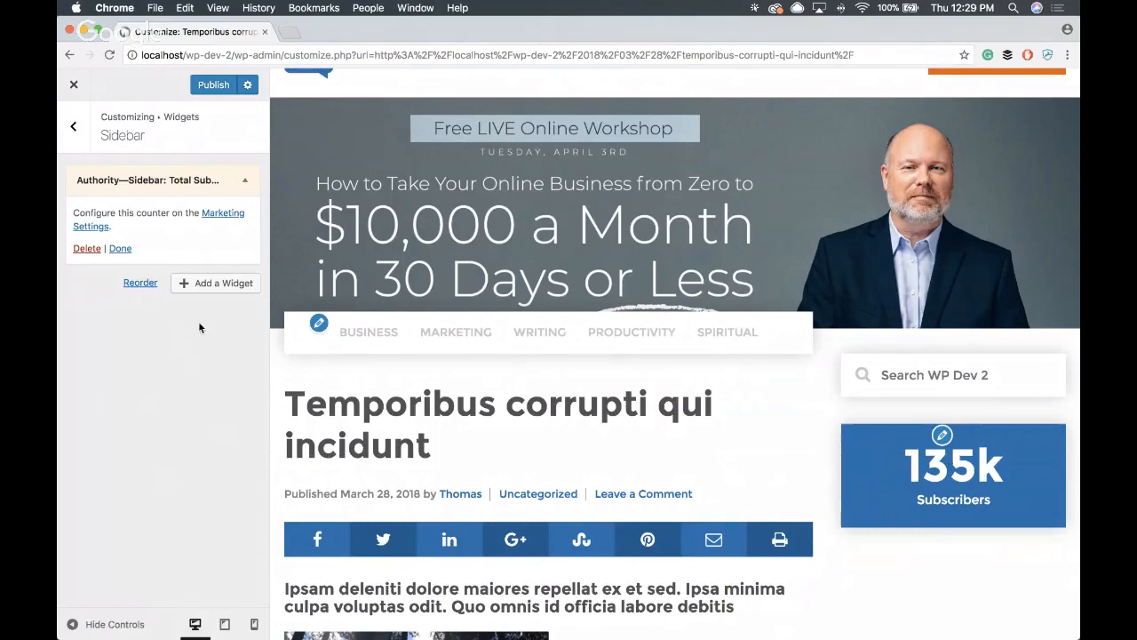
pyautogui.scroll(-2, 868, 230)
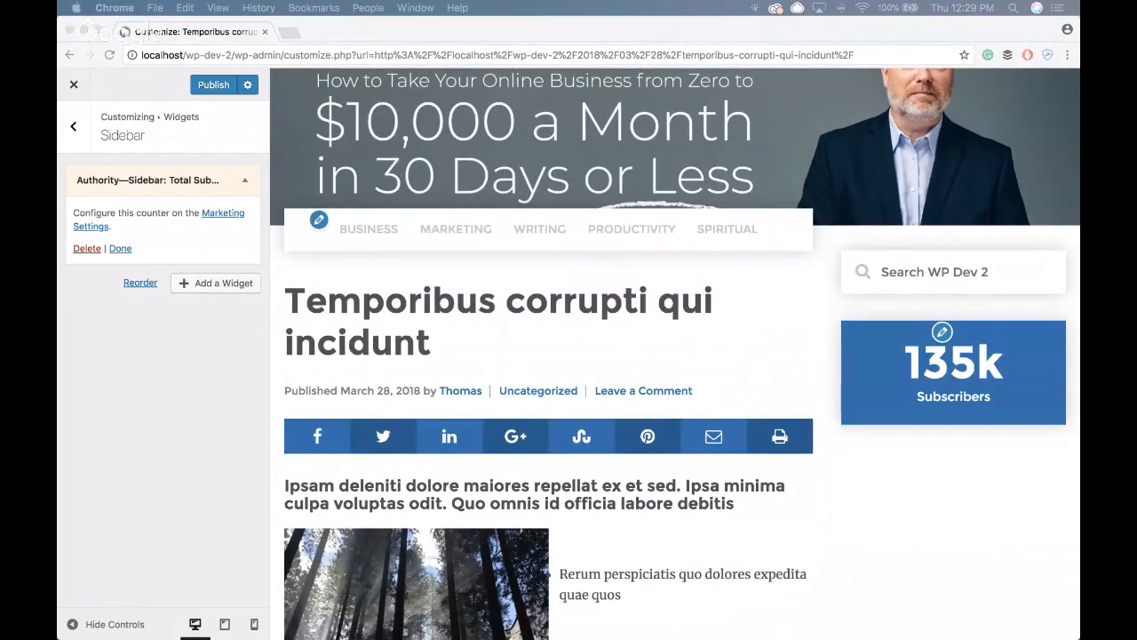
pyautogui.click(218, 283)
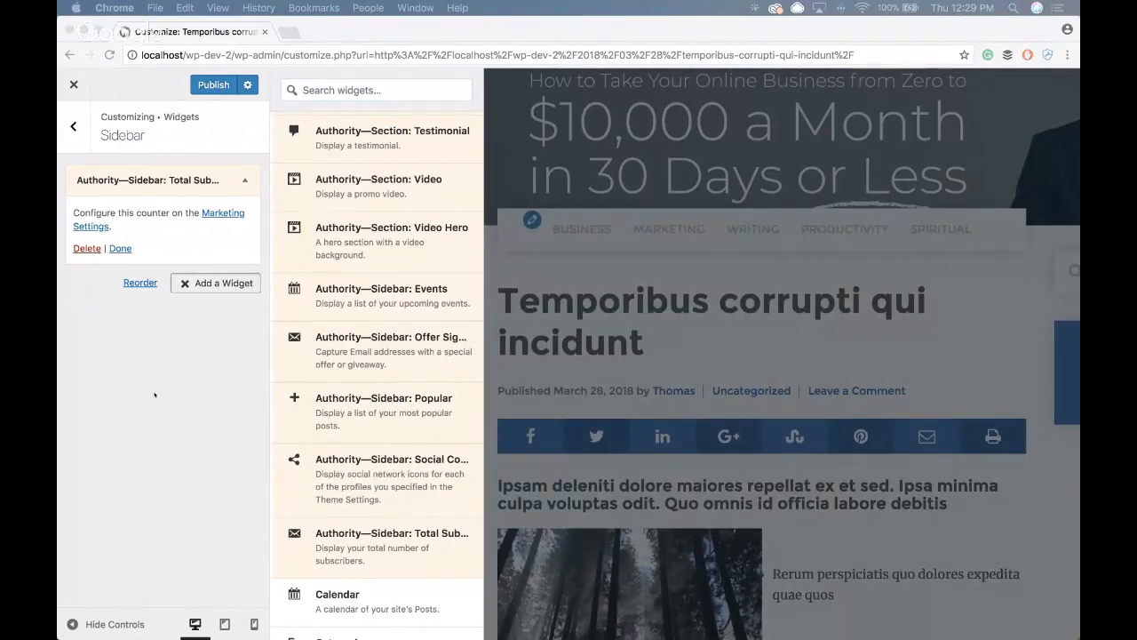
pyautogui.click(155, 395)
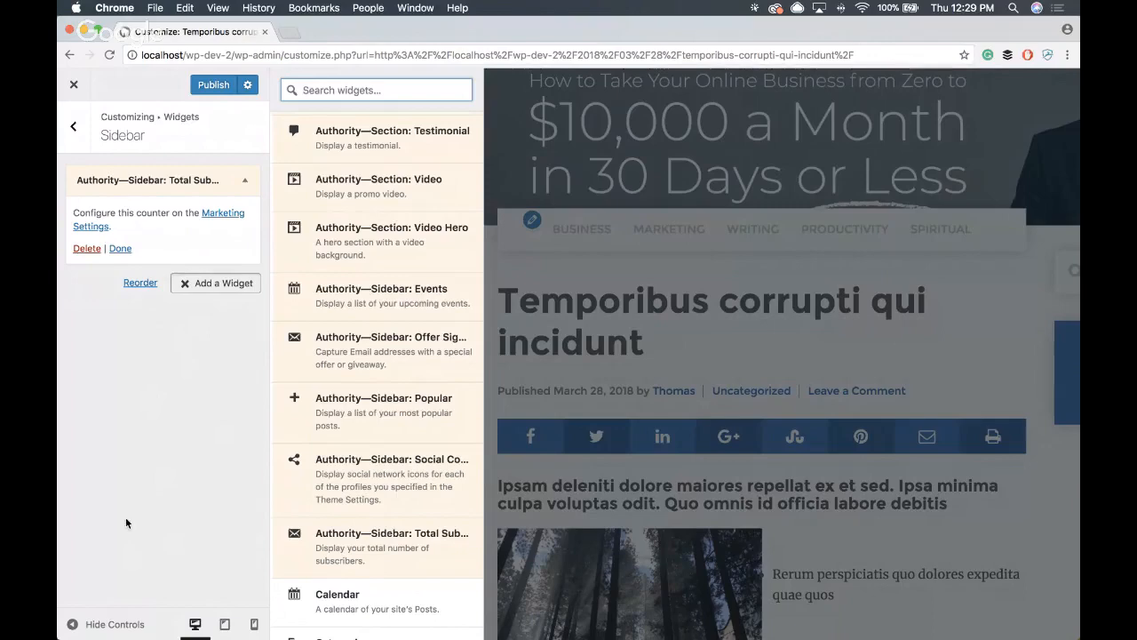
pyautogui.click(154, 500)
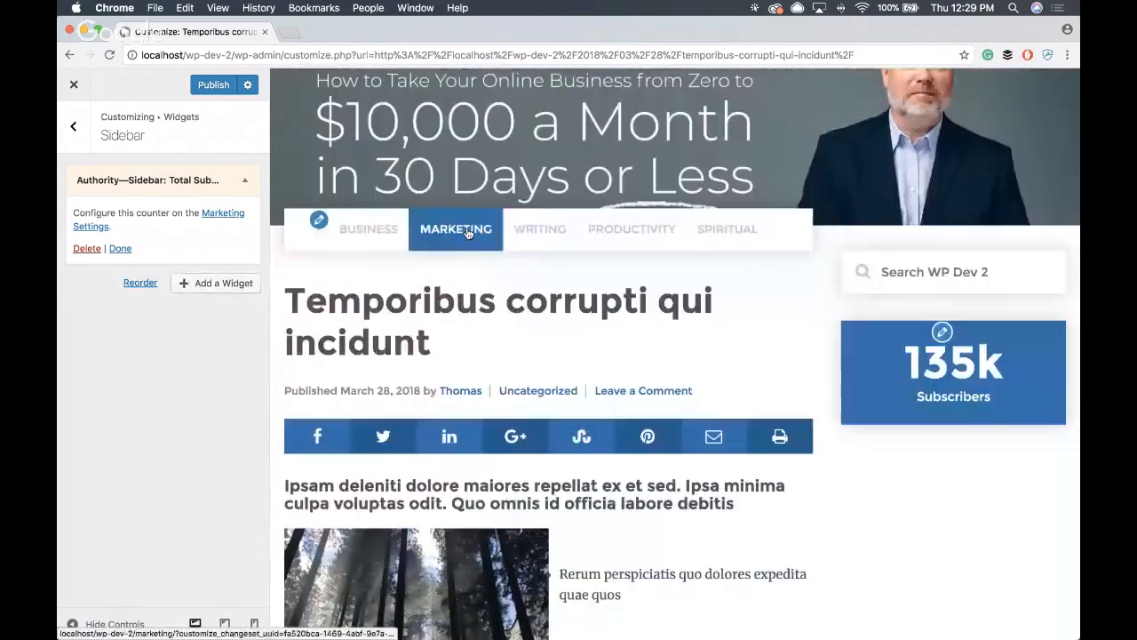
# - Open rayedwards.com in a new tab and go to the post "3 Things I Learned From Losing $200 Million"
pyautogui.click(295, 37)
pyautogui.write('ray')
pyautogui.press('Return')
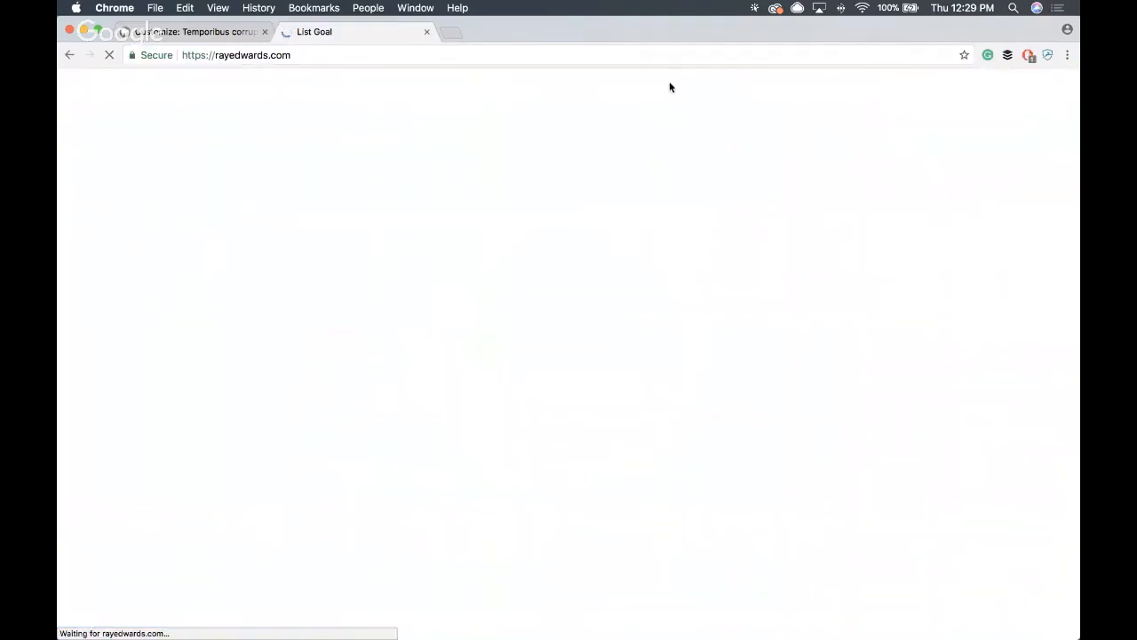
pyautogui.scroll(-5, 625, 227)
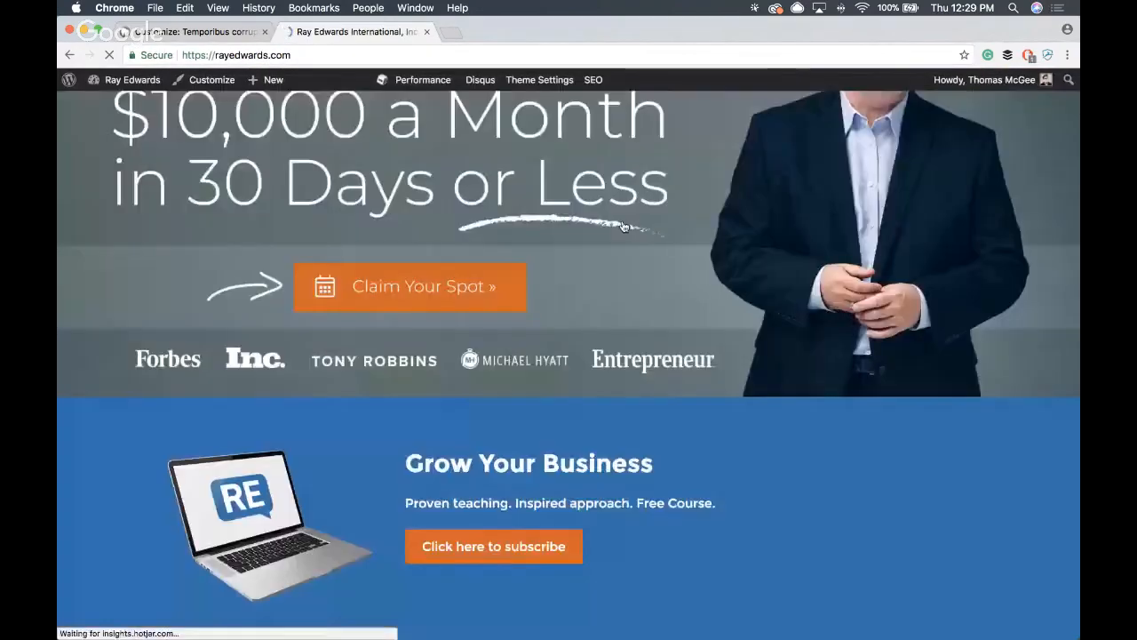
pyautogui.scroll(-10, 624, 226)
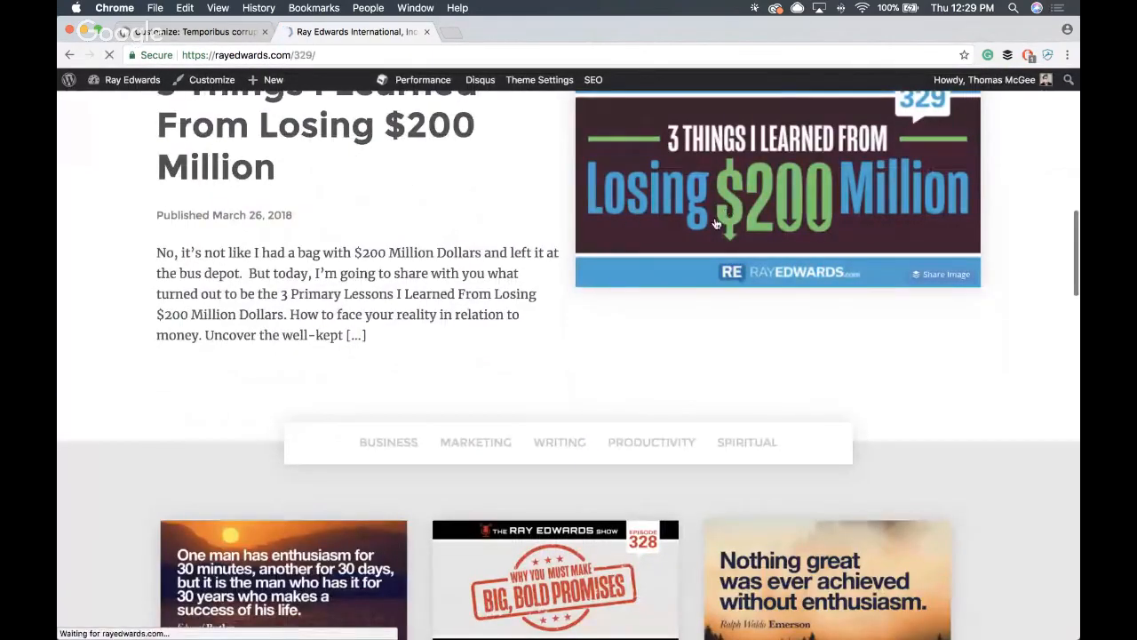
# - Review the widgets in the Ray Edwards post's sidebar, from the subscriber counter down to the "Hey Ray, I need help to..." portal
pyautogui.scroll(-4, 911, 300)
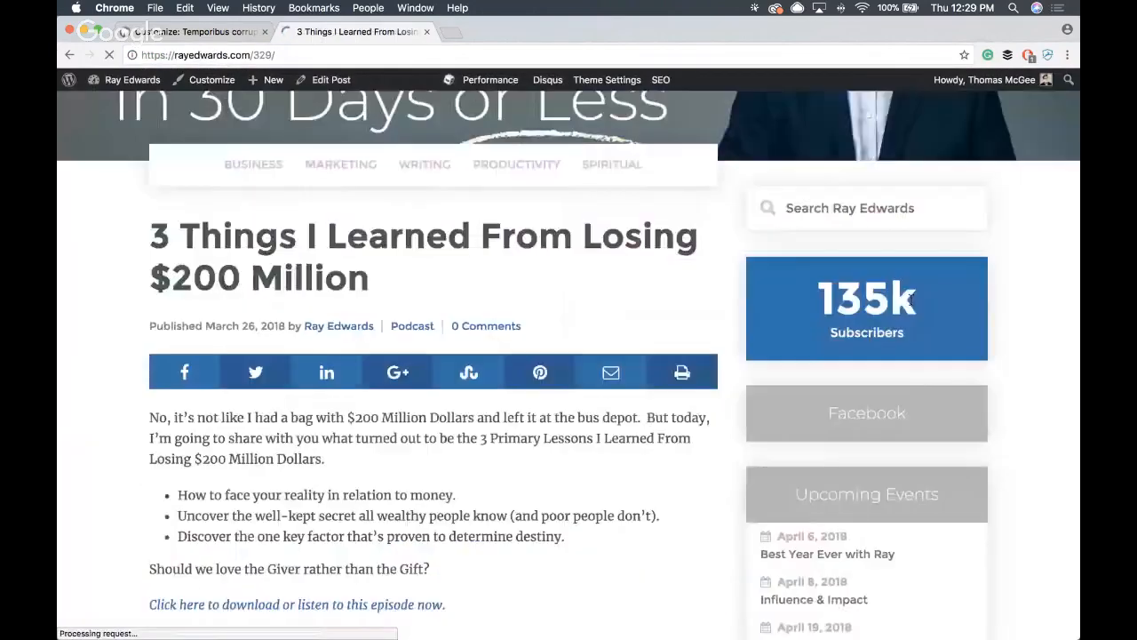
pyautogui.scroll(-5, 912, 302)
pyautogui.scroll(-2, 717, 292)
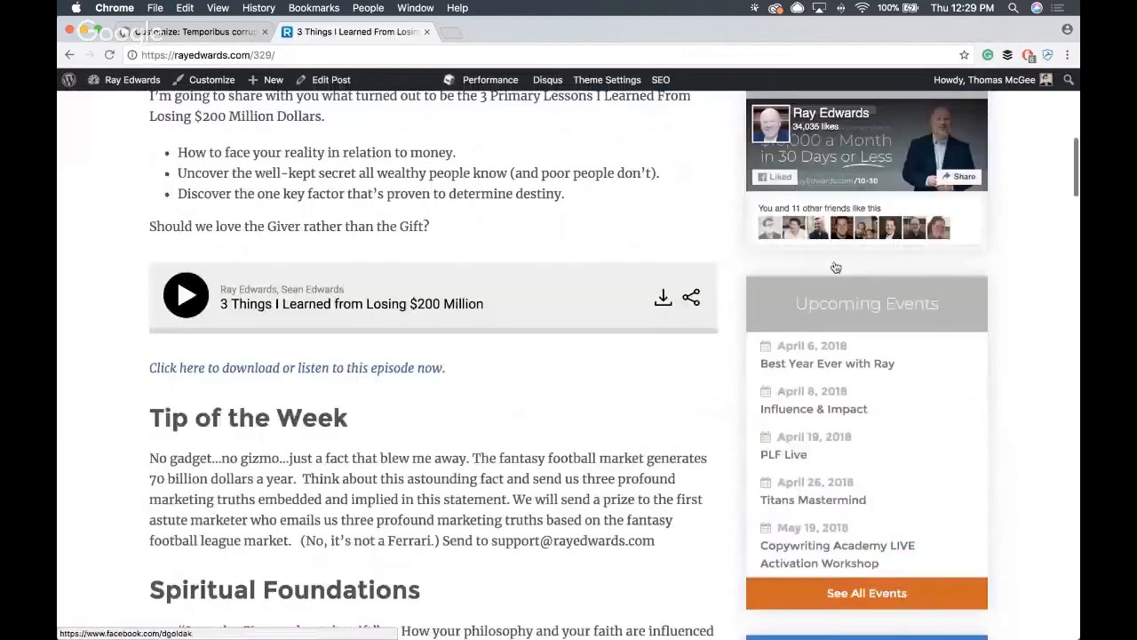
pyautogui.scroll(-3, 835, 282)
pyautogui.scroll(-1, 791, 373)
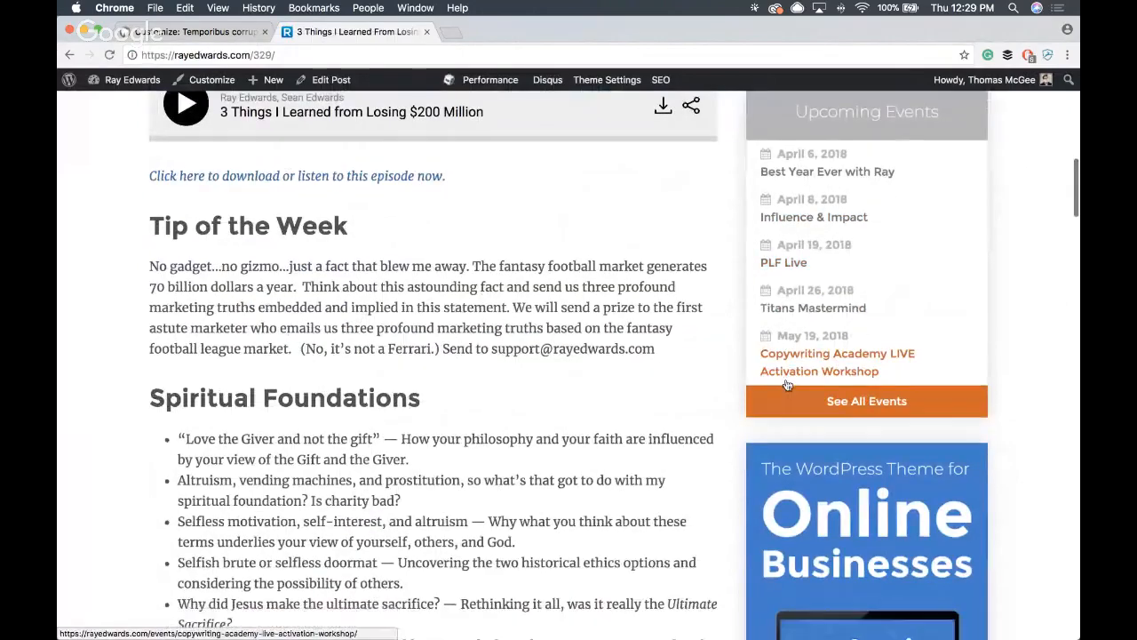
pyautogui.scroll(-1, 799, 373)
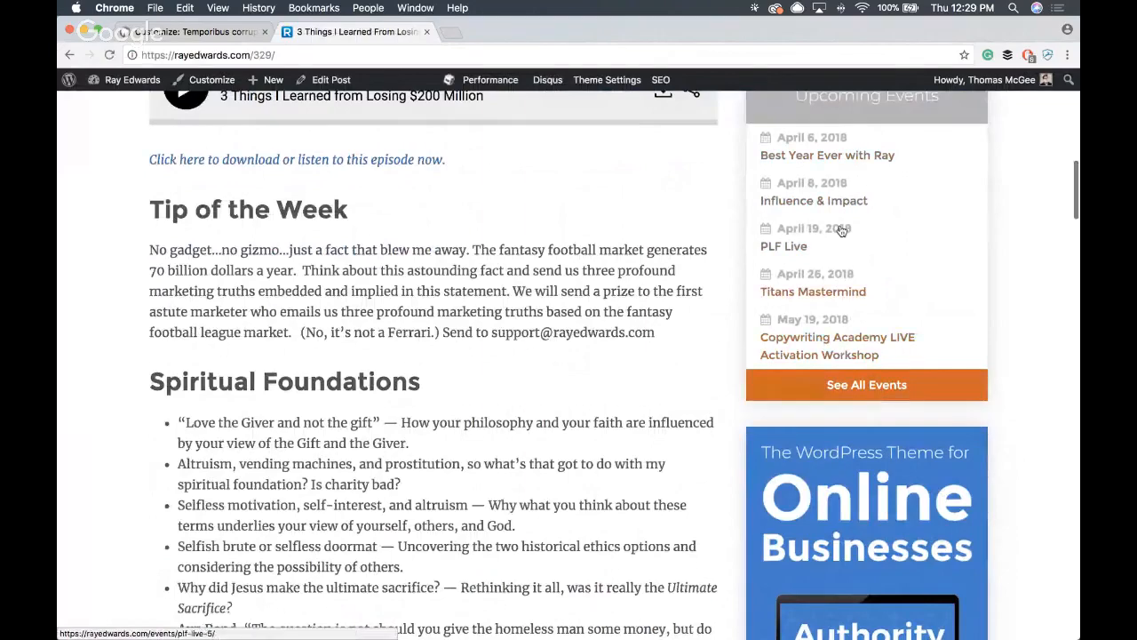
pyautogui.scroll(-1, 720, 236)
pyautogui.scroll(-5, 719, 240)
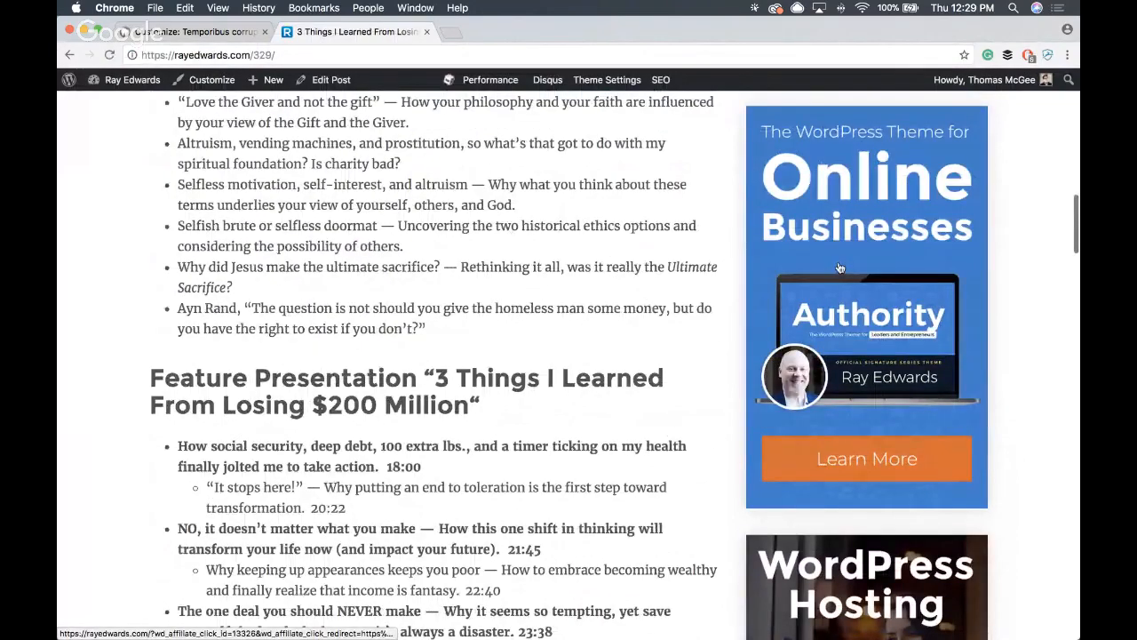
pyautogui.scroll(-1, 842, 253)
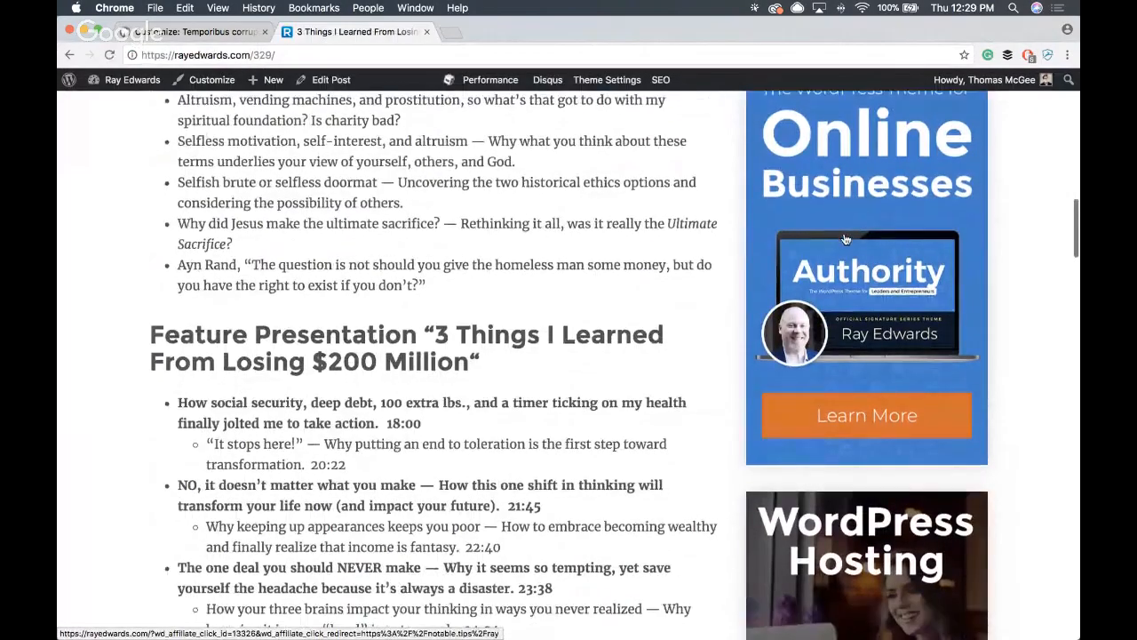
pyautogui.scroll(-4, 846, 239)
pyautogui.scroll(-9, 844, 237)
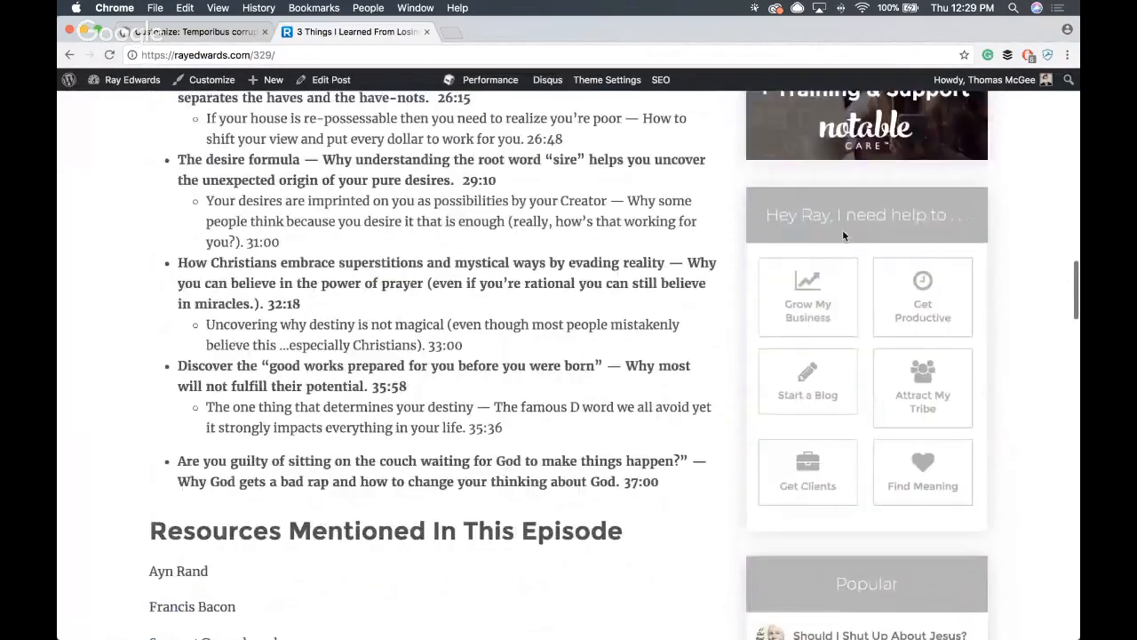
# - Return to the local site's customizer, publish the Sidebar widget changes and close the customizer
pyautogui.click(230, 34)
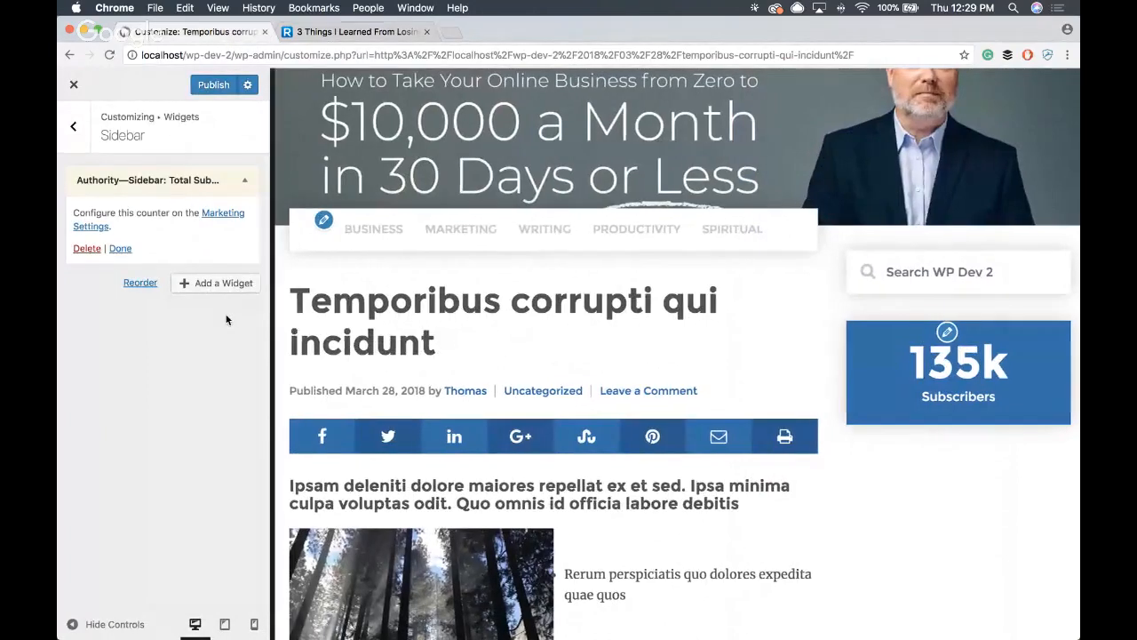
pyautogui.click(226, 285)
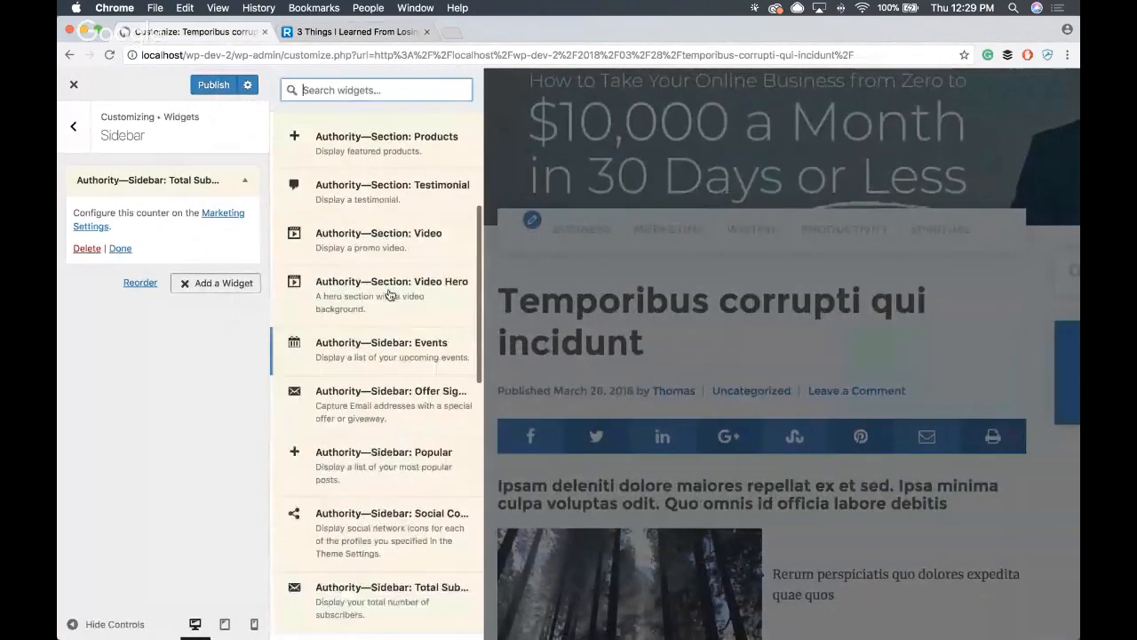
pyautogui.scroll(-2, 391, 373)
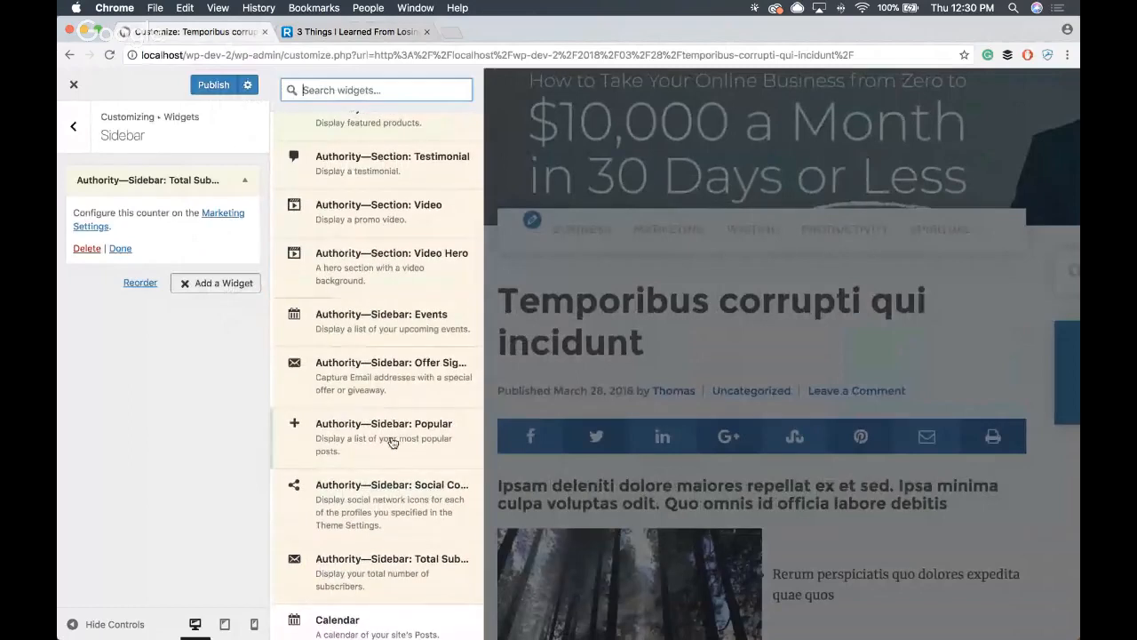
pyautogui.scroll(5, 384, 249)
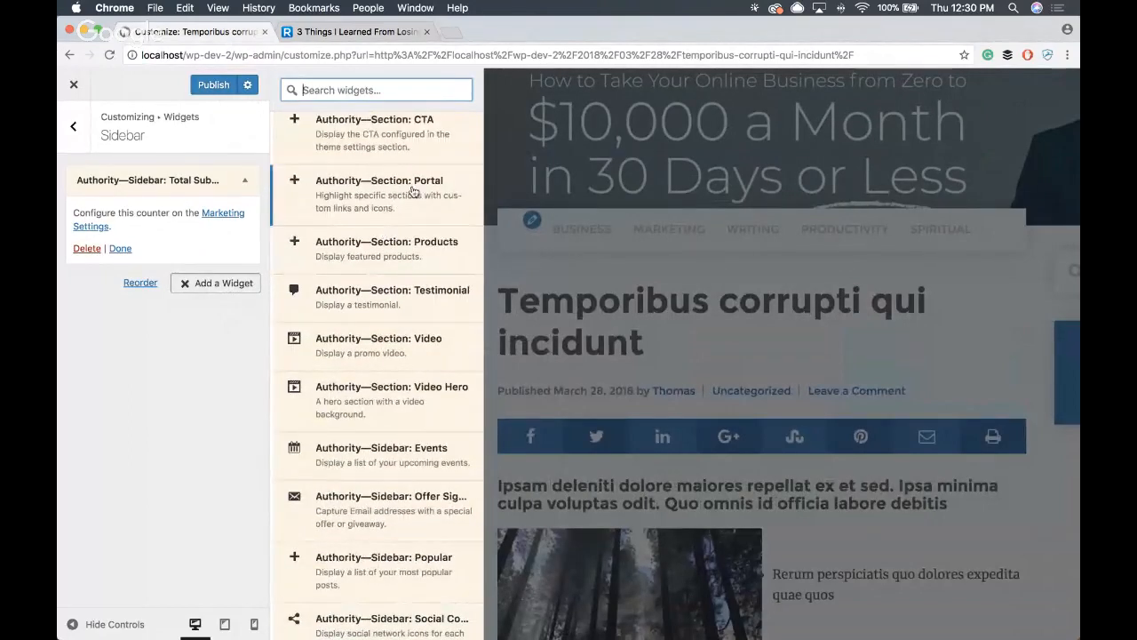
pyautogui.click(217, 86)
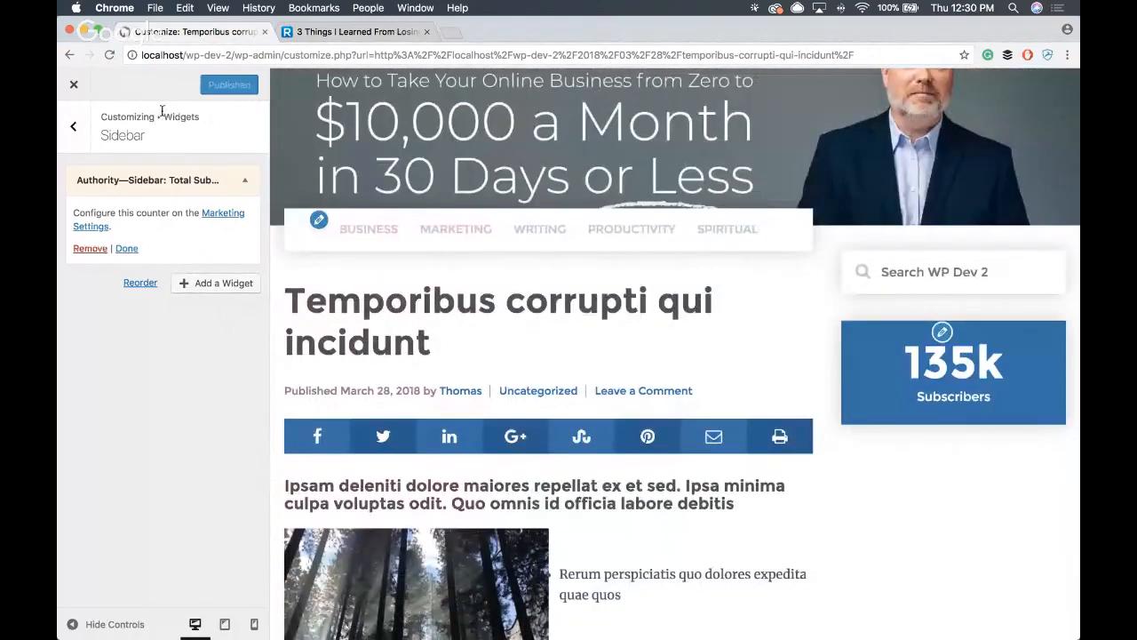
pyautogui.click(74, 83)
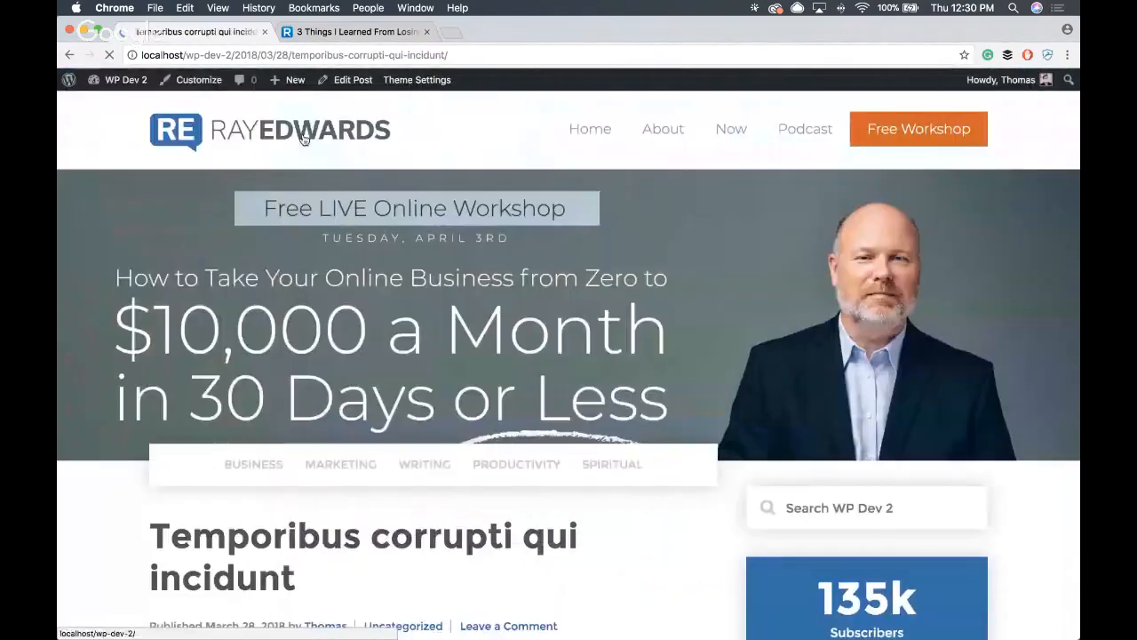
# - Go to the WP Dev 2 dashboard and check the installed plugins for Widget Clone
pyautogui.click(122, 79)
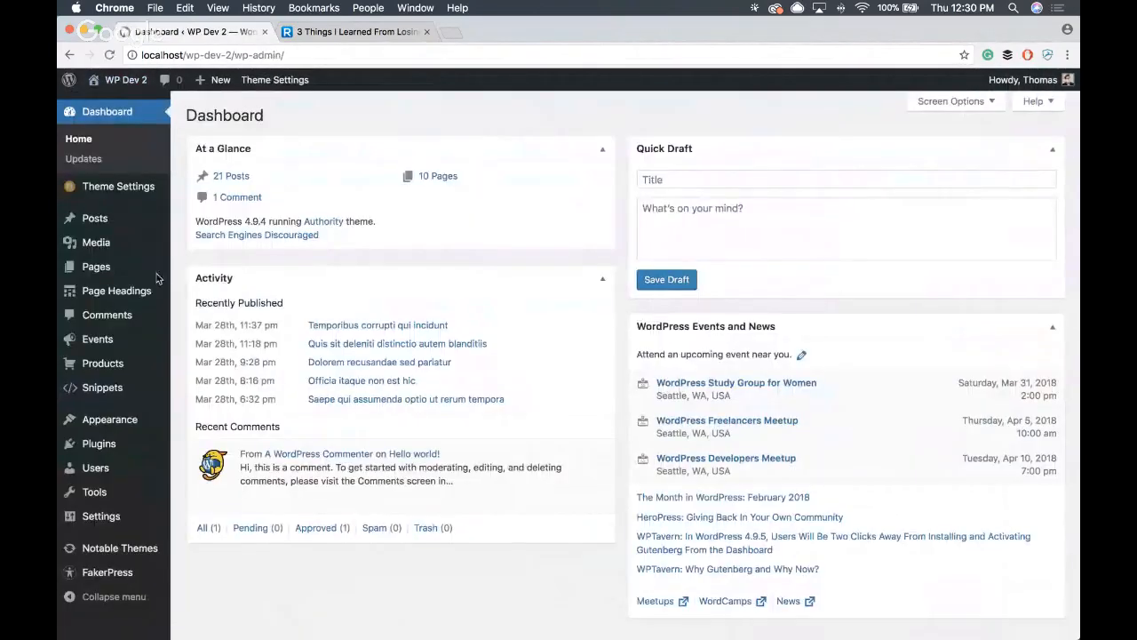
pyautogui.moveTo(138, 293)
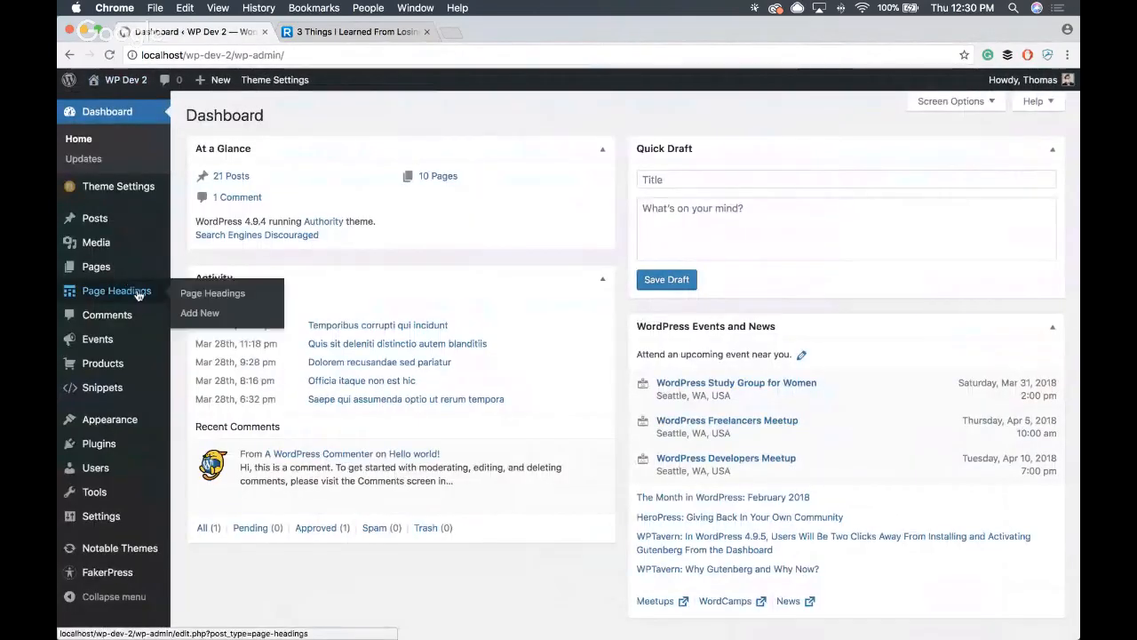
pyautogui.click(101, 447)
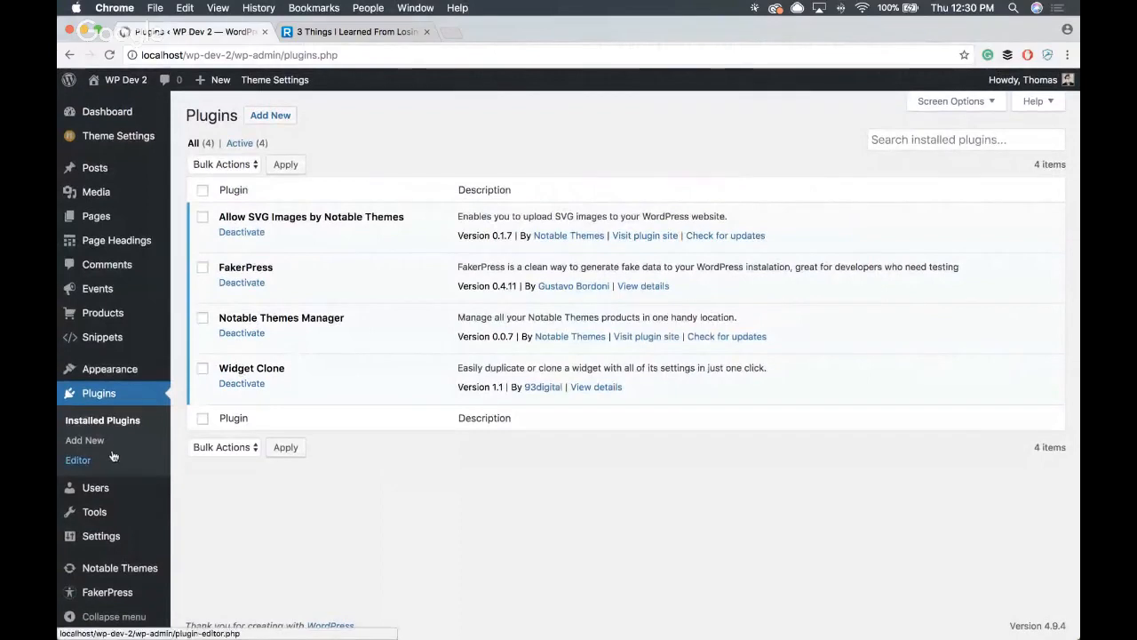
# - Open the Widgets admin screen and review the available widgets and the Sidebar area
pyautogui.moveTo(106, 513)
pyautogui.moveTo(115, 369)
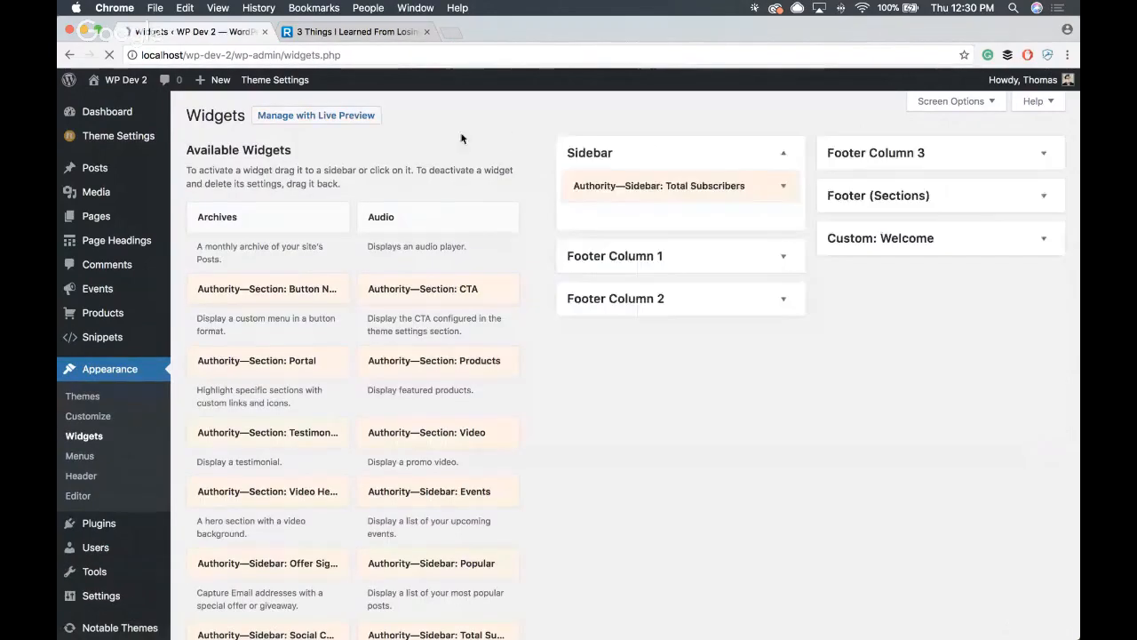
pyautogui.scroll(-1, 439, 151)
pyautogui.scroll(-1, 439, 151)
pyautogui.scroll(1, 438, 151)
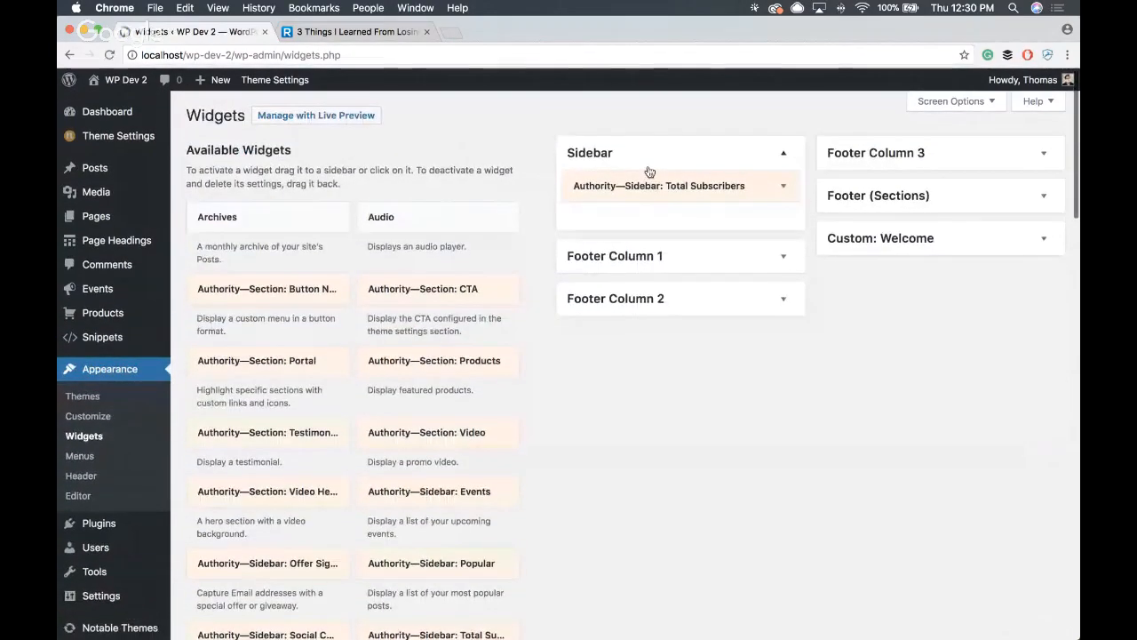
pyautogui.press('F1')
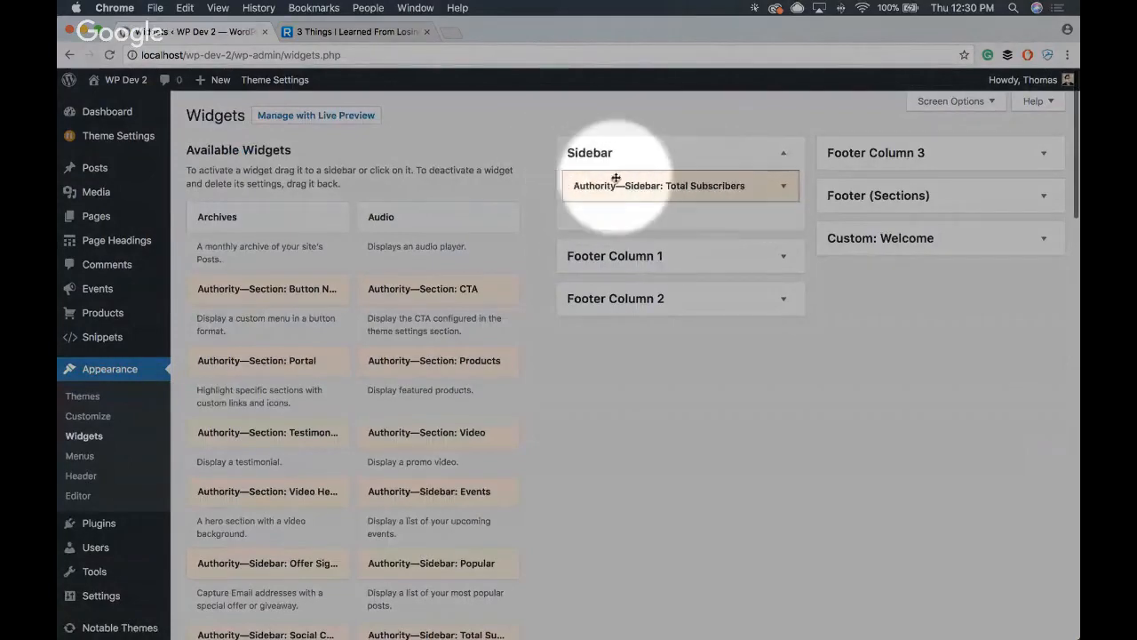
pyautogui.press('F1')
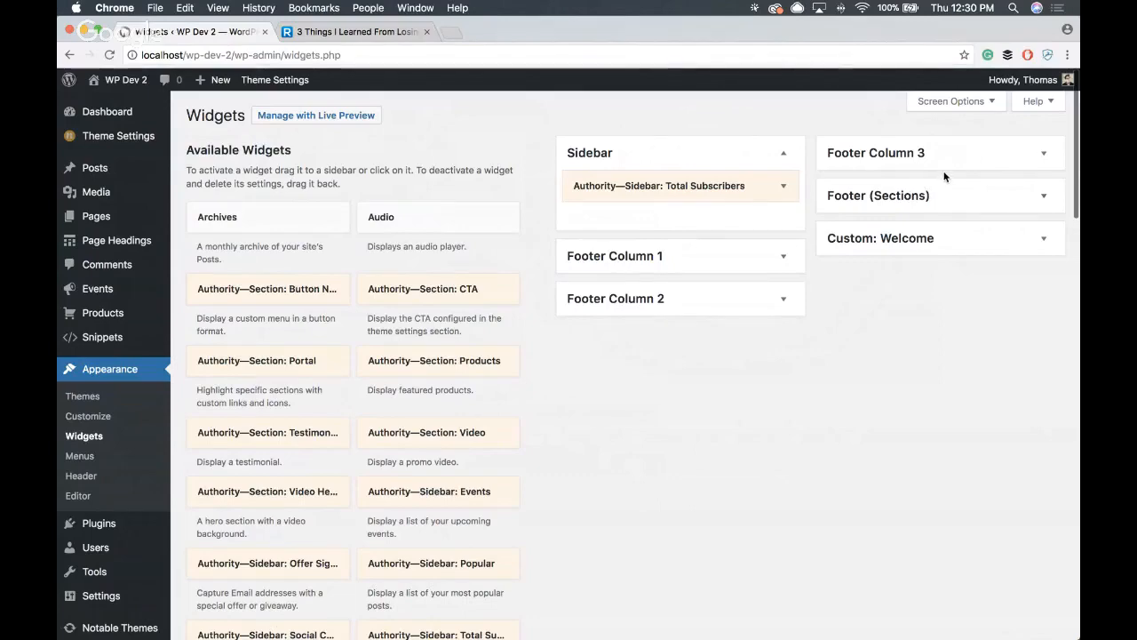
# - Clone the Useful Resources portal widget in the Custom: Welcome widget area
pyautogui.click(1043, 239)
pyautogui.scroll(-2, 915, 253)
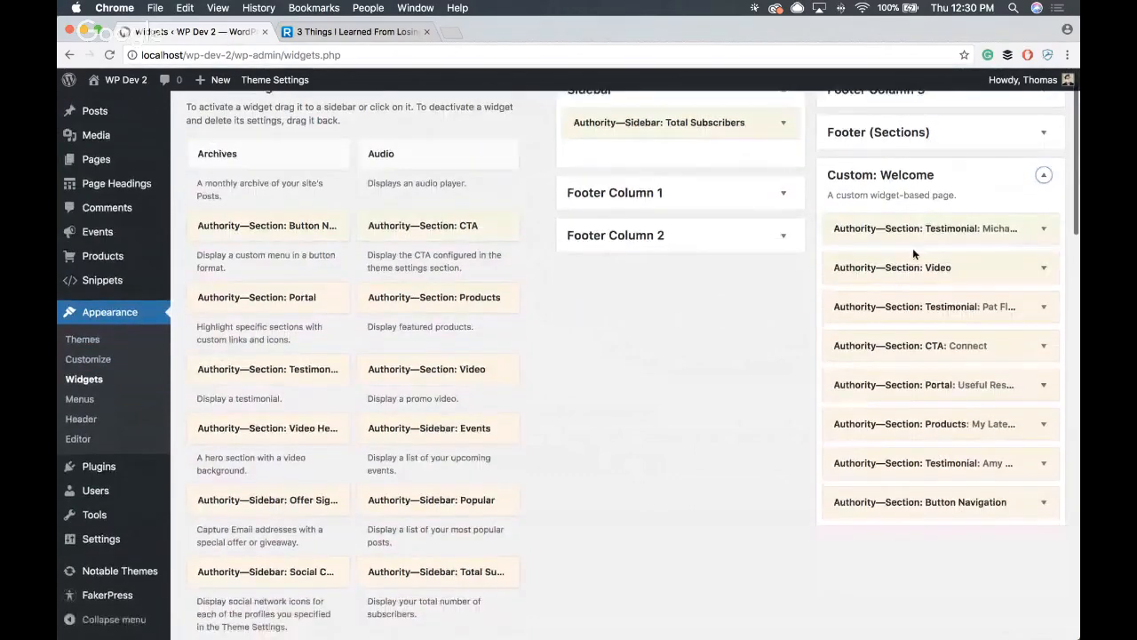
pyautogui.scroll(1, 939, 286)
pyautogui.scroll(-2, 888, 257)
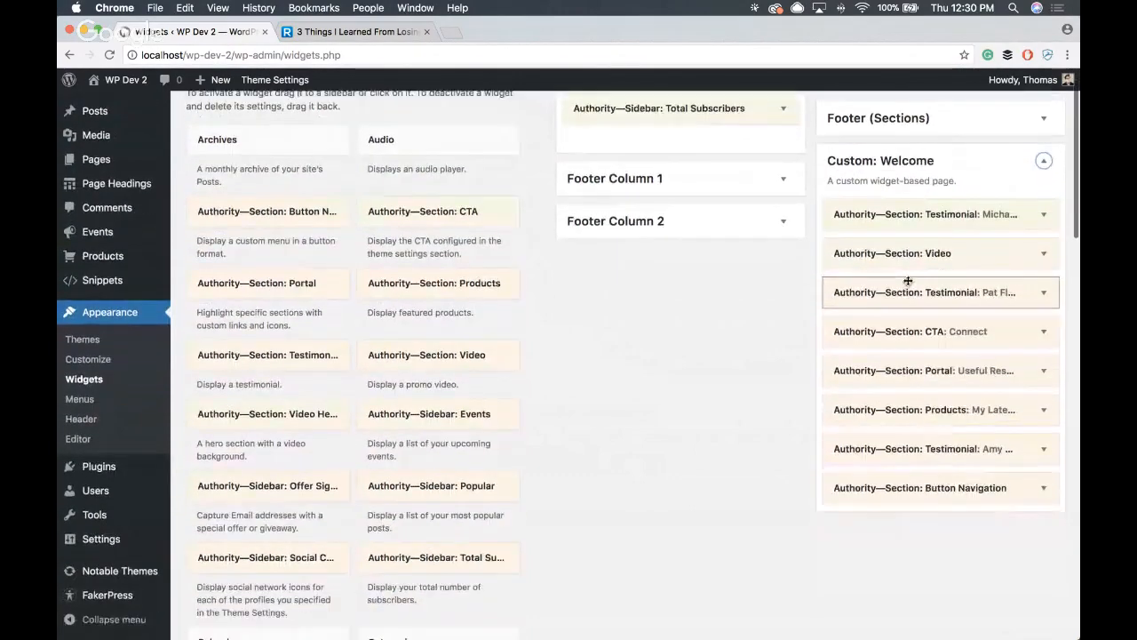
pyautogui.scroll(-1, 977, 267)
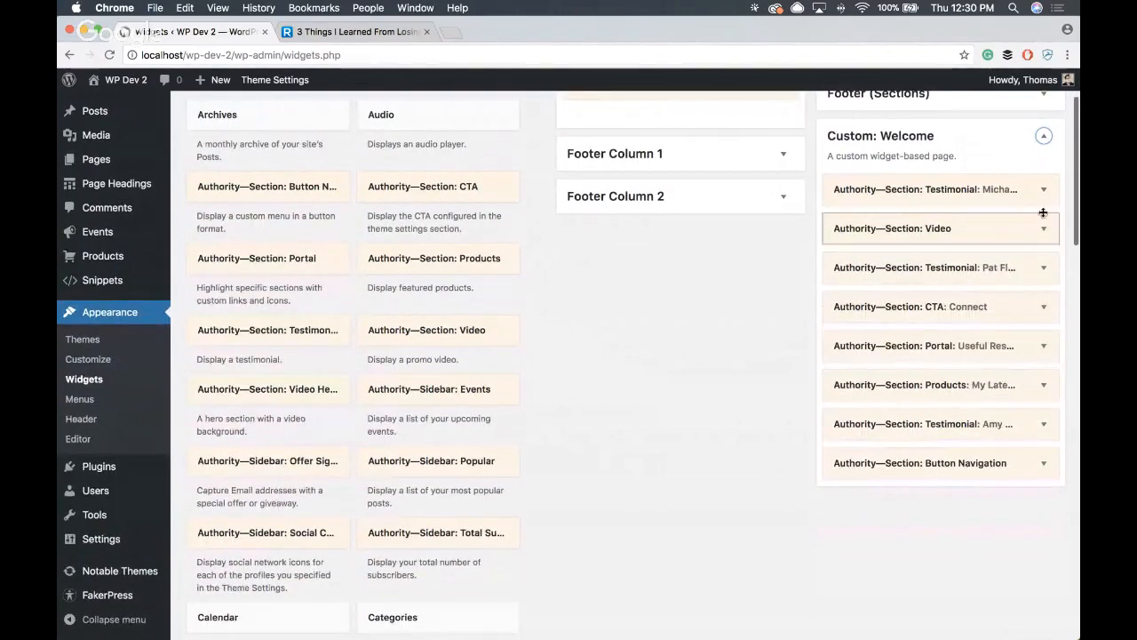
pyautogui.click(1043, 345)
pyautogui.scroll(-10, 944, 389)
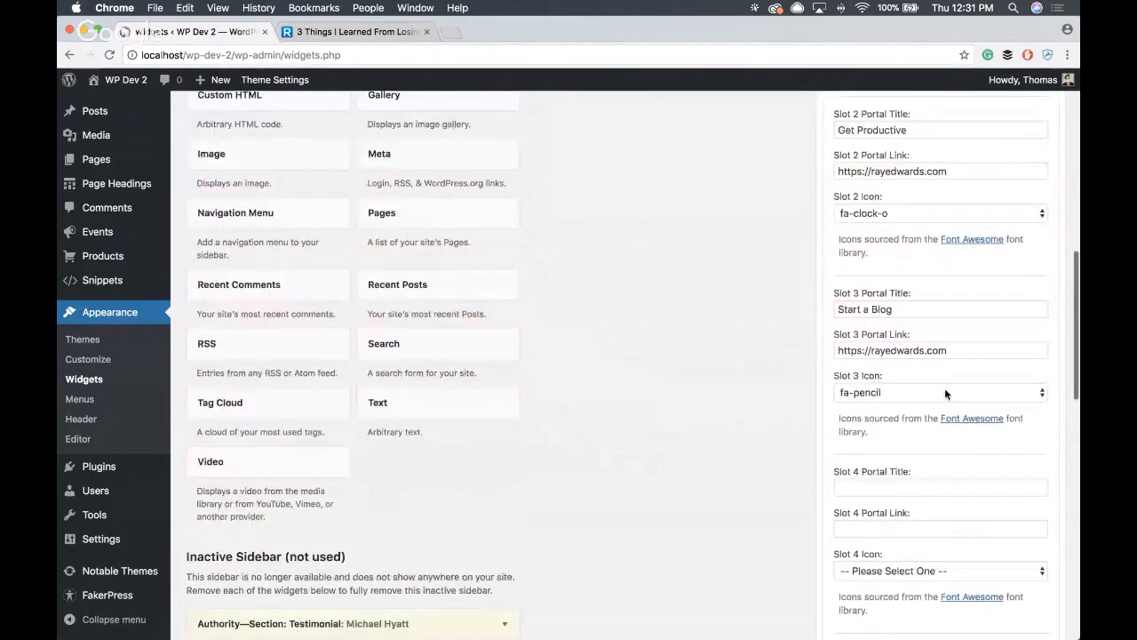
pyautogui.click(945, 391)
pyautogui.click(891, 385)
pyautogui.scroll(-10, 992, 384)
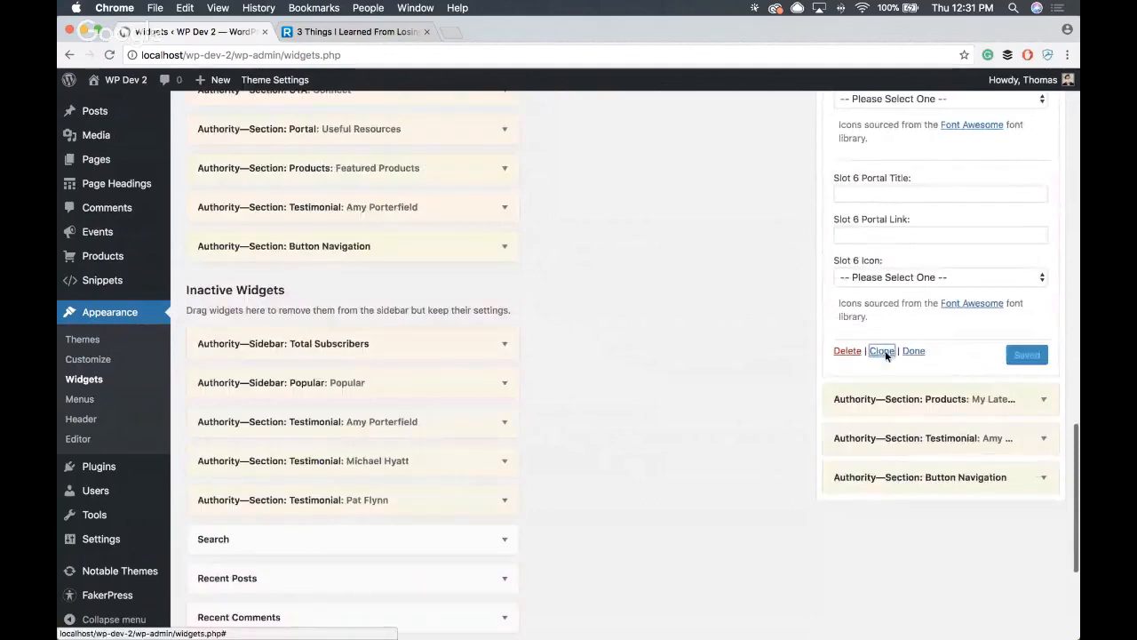
pyautogui.click(882, 351)
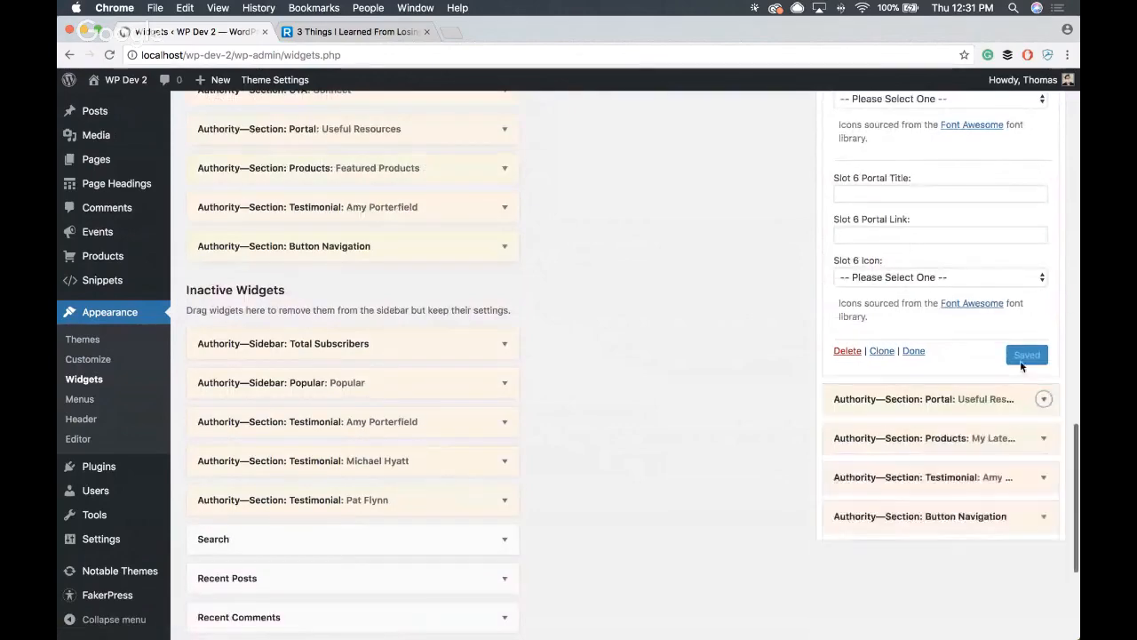
# - Move one copy of the Useful Resources portal widget from Custom: Welcome into the Sidebar area, below Total Subscribers
pyautogui.scroll(15, 1020, 363)
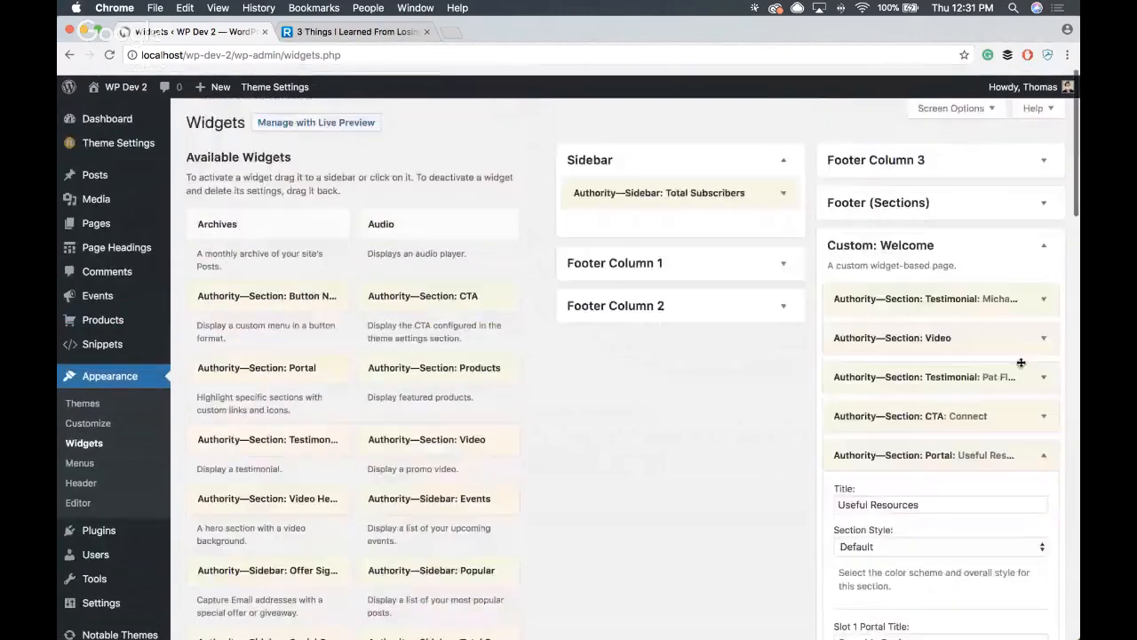
pyautogui.click(1044, 447)
pyautogui.moveTo(939, 446); pyautogui.dragTo(689, 228)
pyautogui.scroll(-1, 940, 320)
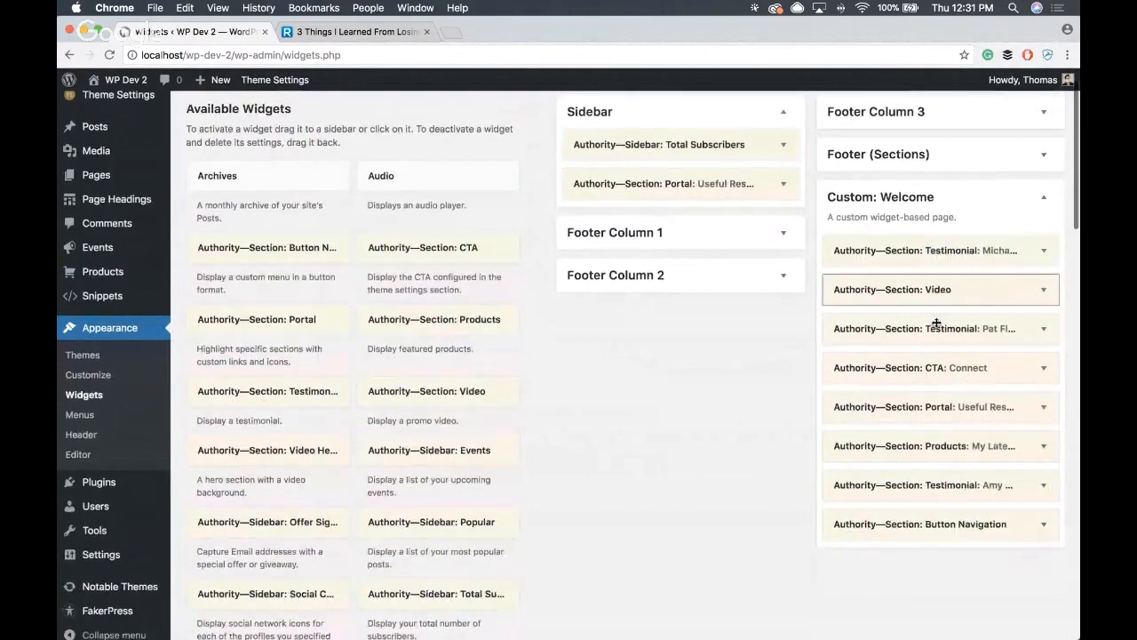
pyautogui.click(1044, 251)
pyautogui.click(1045, 251)
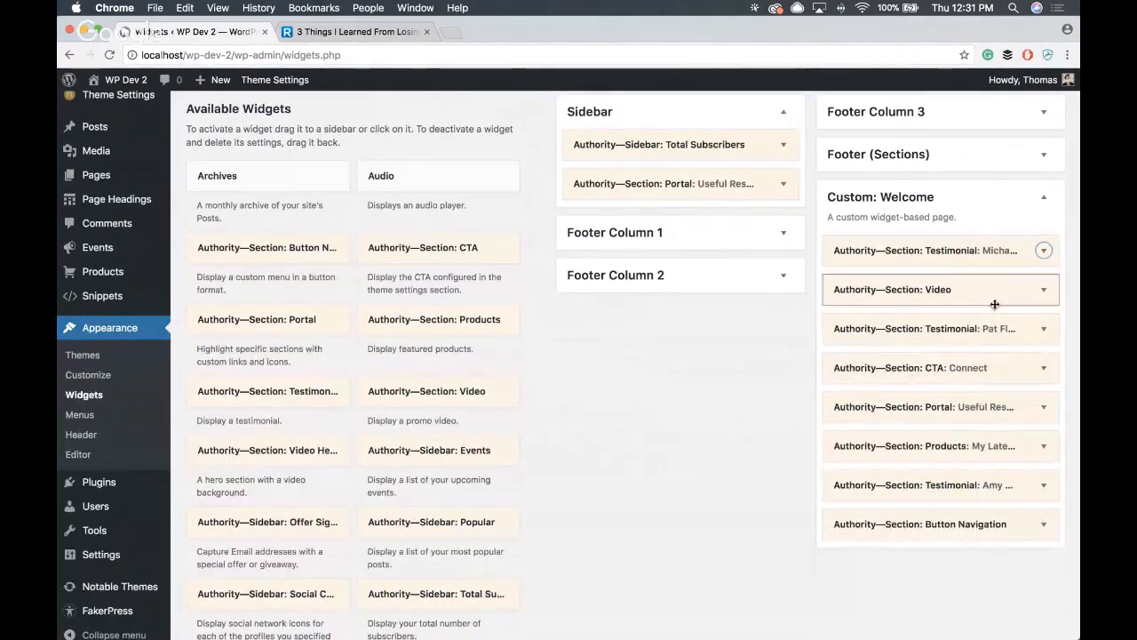
# - Clone the Michael Hyatt testimonial widget in Custom: Welcome and move one copy into the Sidebar area, below the Useful Resources portal
pyautogui.click(1044, 250)
pyautogui.scroll(-5, 1021, 279)
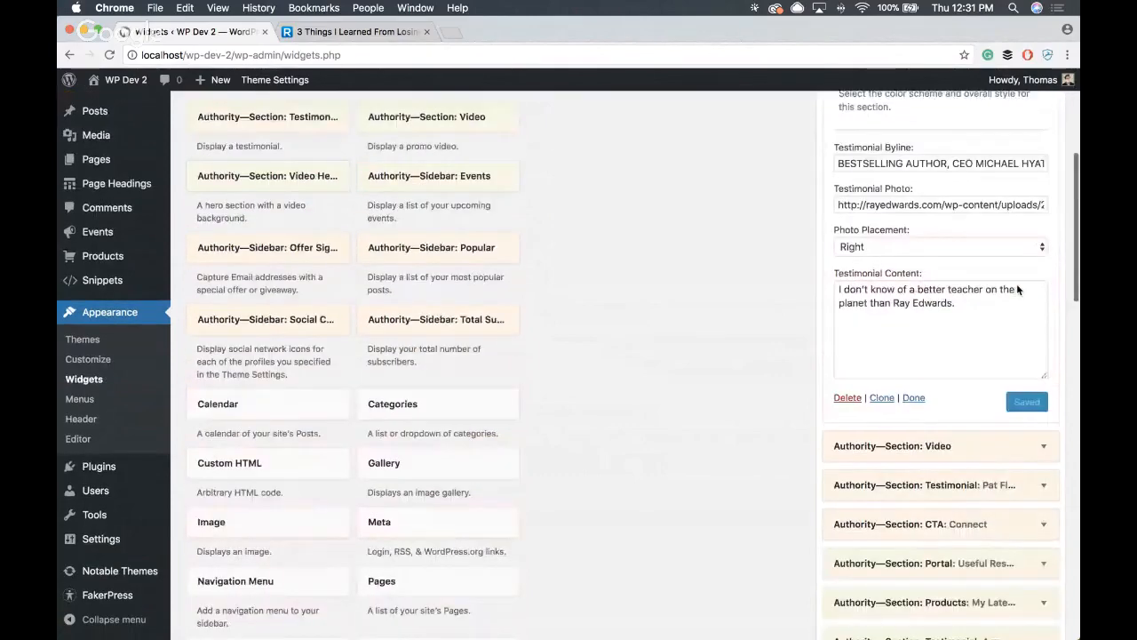
pyautogui.scroll(-3, 1017, 289)
pyautogui.click(879, 236)
pyautogui.scroll(1, 995, 320)
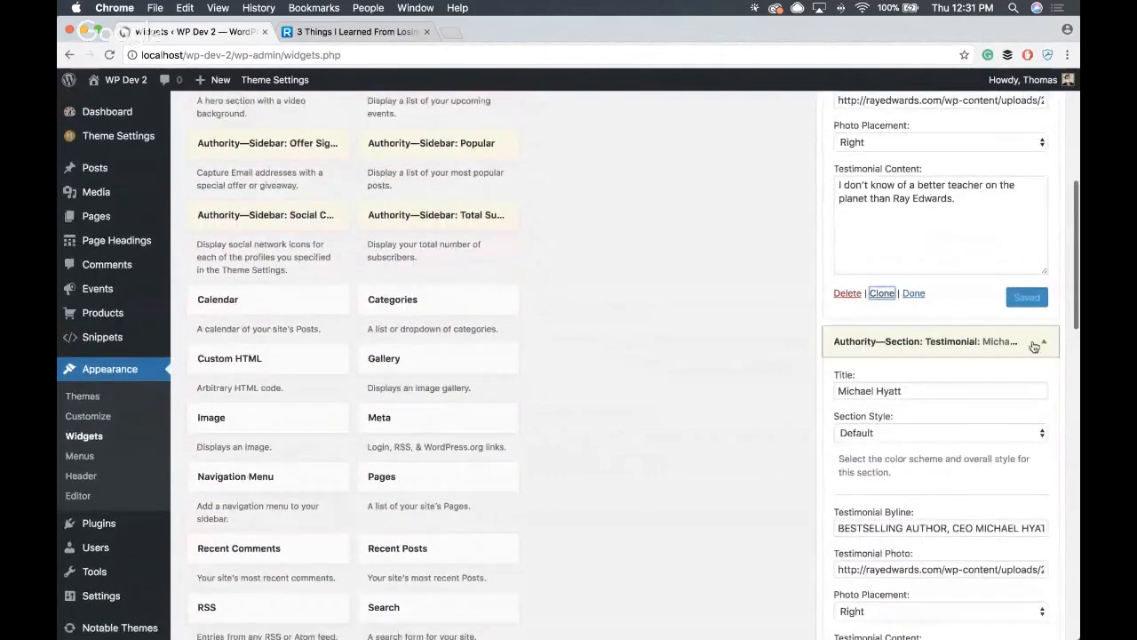
pyautogui.click(1041, 346)
pyautogui.scroll(5, 1041, 342)
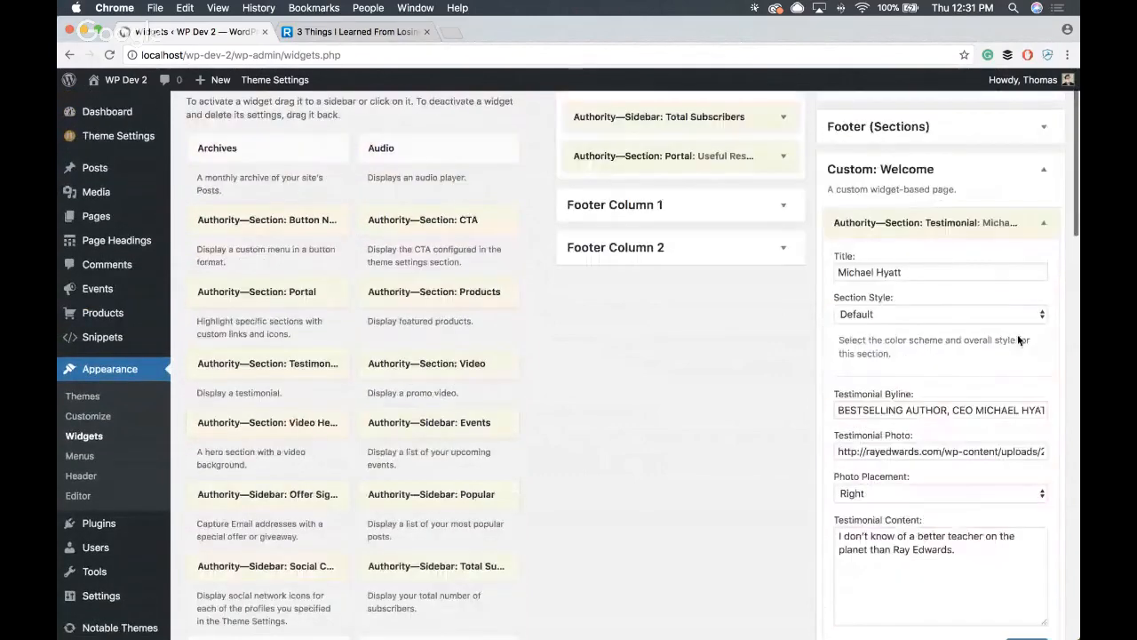
pyautogui.click(1046, 224)
pyautogui.moveTo(899, 210); pyautogui.dragTo(791, 283)
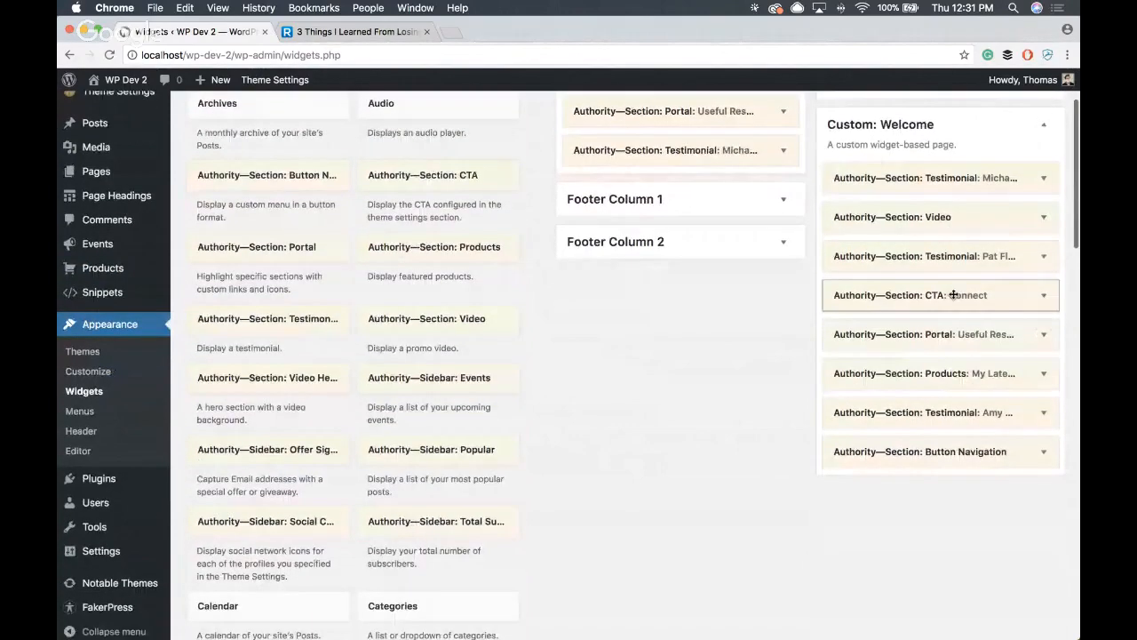
# - Clone the Pat Flynn testimonial widget in Custom: Welcome and move one copy into the Sidebar area, below the Michael Hyatt testimonial
pyautogui.click(1042, 258)
pyautogui.scroll(-6, 976, 312)
pyautogui.scroll(3, 976, 312)
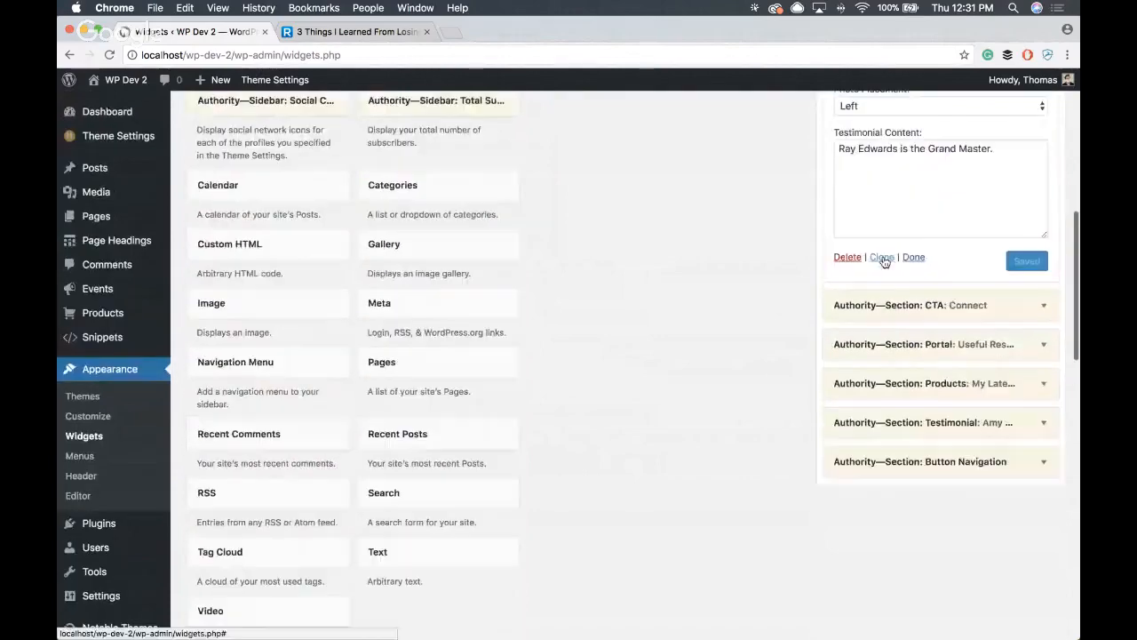
pyautogui.click(882, 257)
pyautogui.click(1044, 307)
pyautogui.scroll(10, 1047, 311)
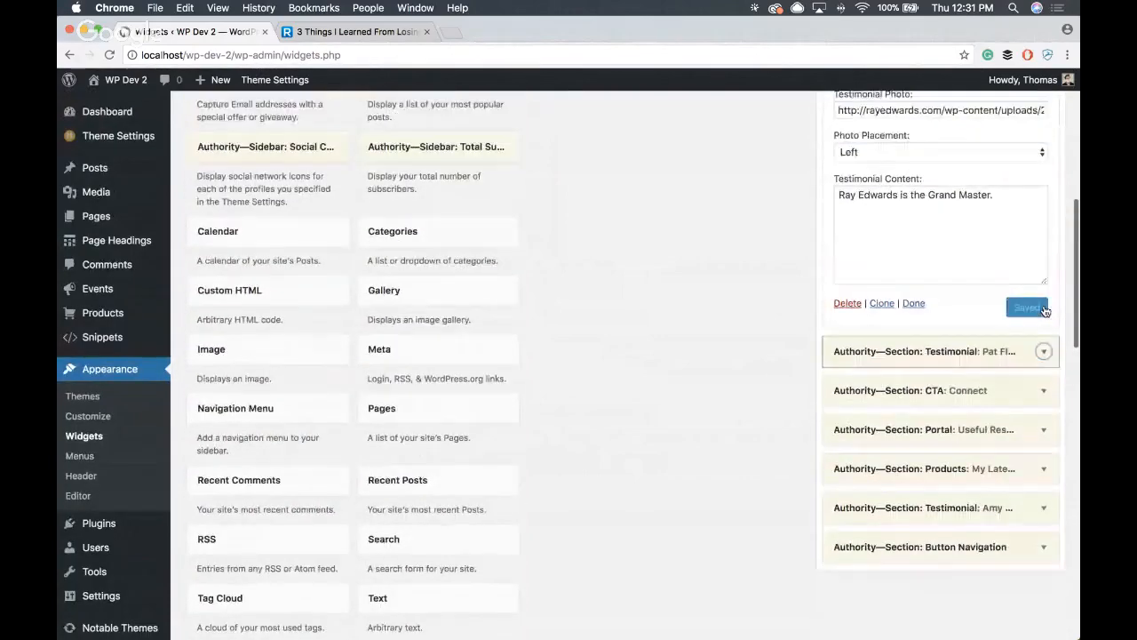
pyautogui.click(1048, 324)
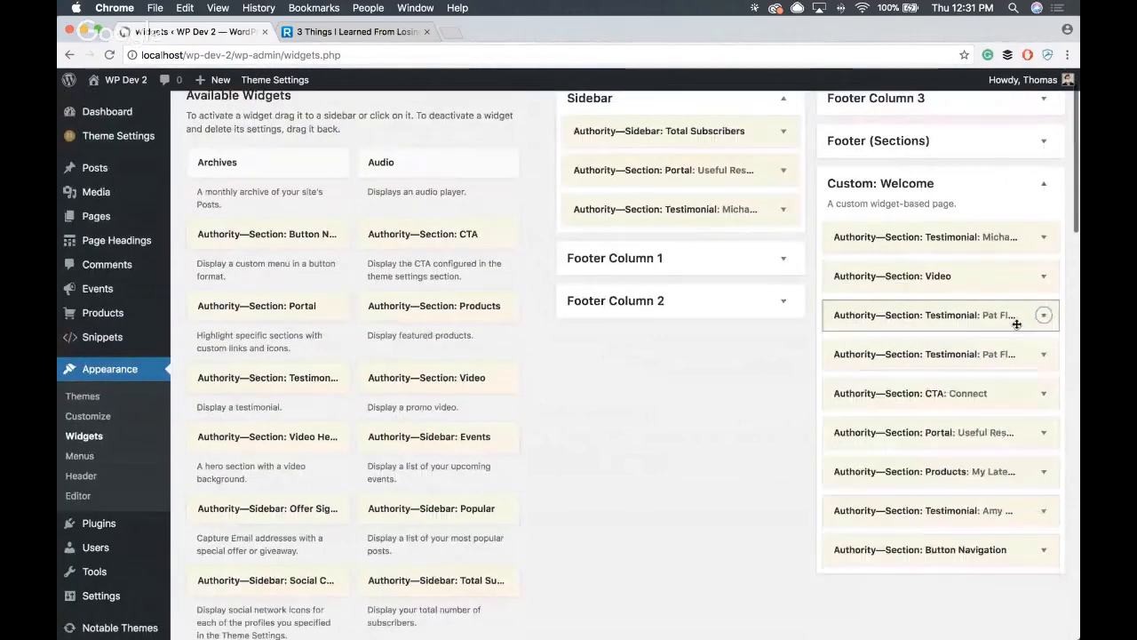
pyautogui.scroll(2, 1016, 323)
pyautogui.moveTo(989, 396); pyautogui.dragTo(746, 303)
# - Clone the Amy Porterfield testimonial widget in Custom: Welcome and move one copy to the end of the Sidebar area
pyautogui.scroll(-3, 1072, 433)
pyautogui.click(1044, 401)
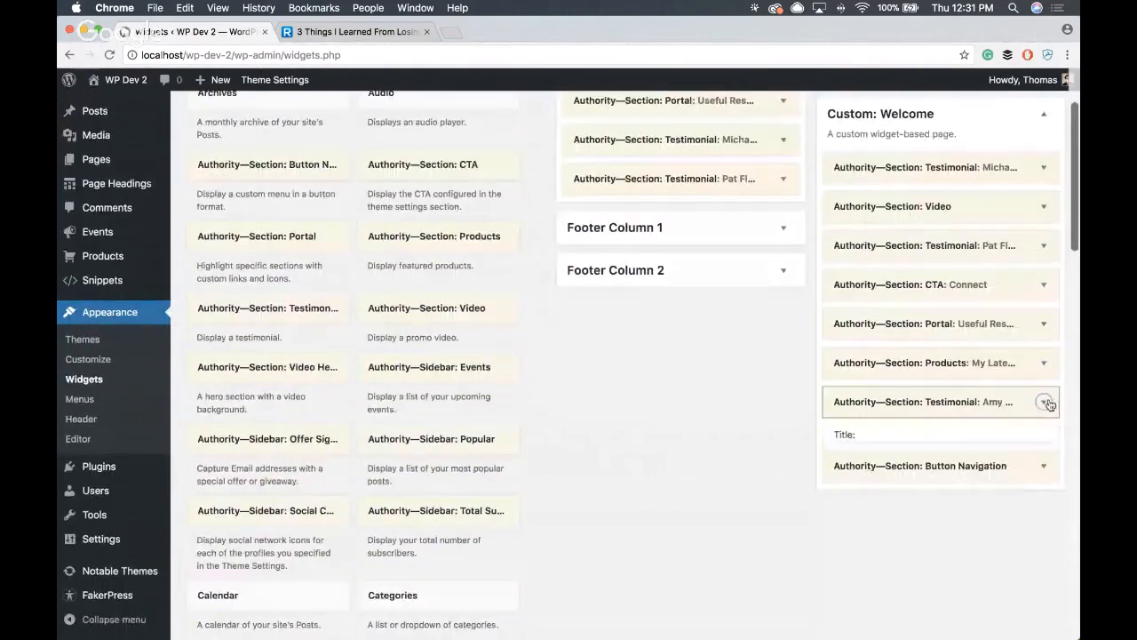
pyautogui.scroll(-12, 1041, 396)
pyautogui.click(889, 257)
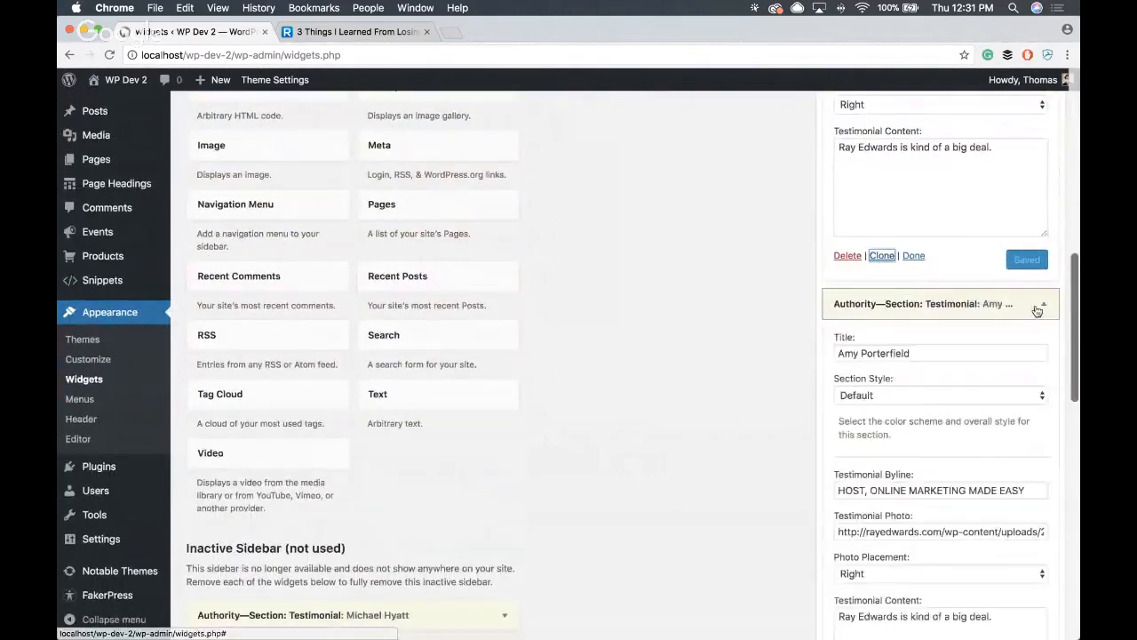
pyautogui.scroll(8, 1038, 308)
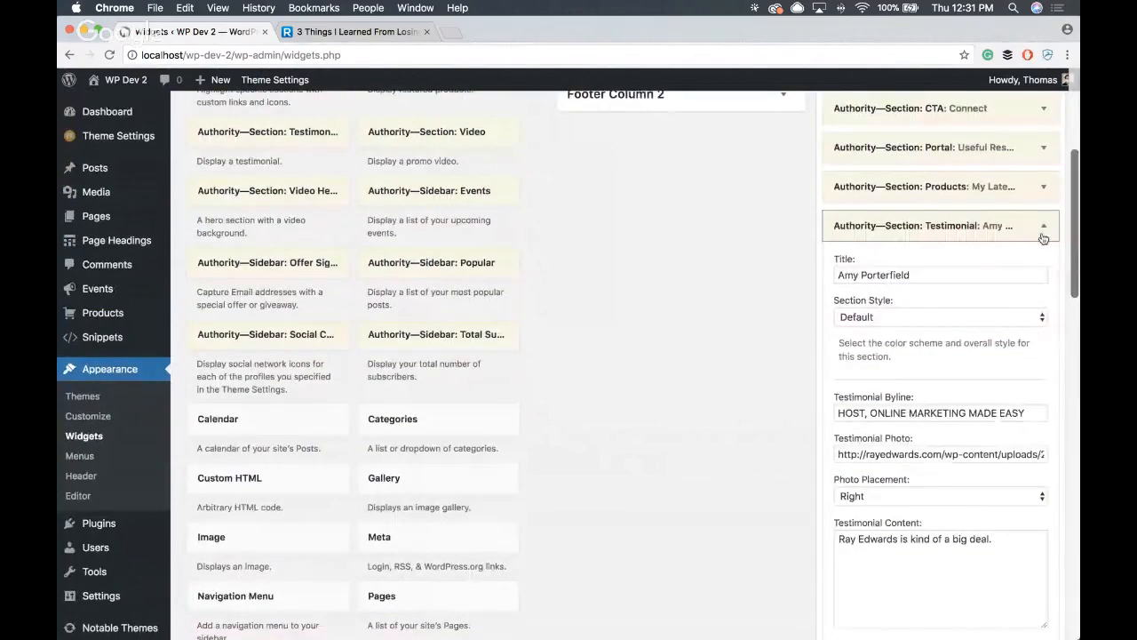
pyautogui.click(1043, 227)
pyautogui.moveTo(1009, 359); pyautogui.dragTo(757, 178)
pyautogui.scroll(4, 778, 264)
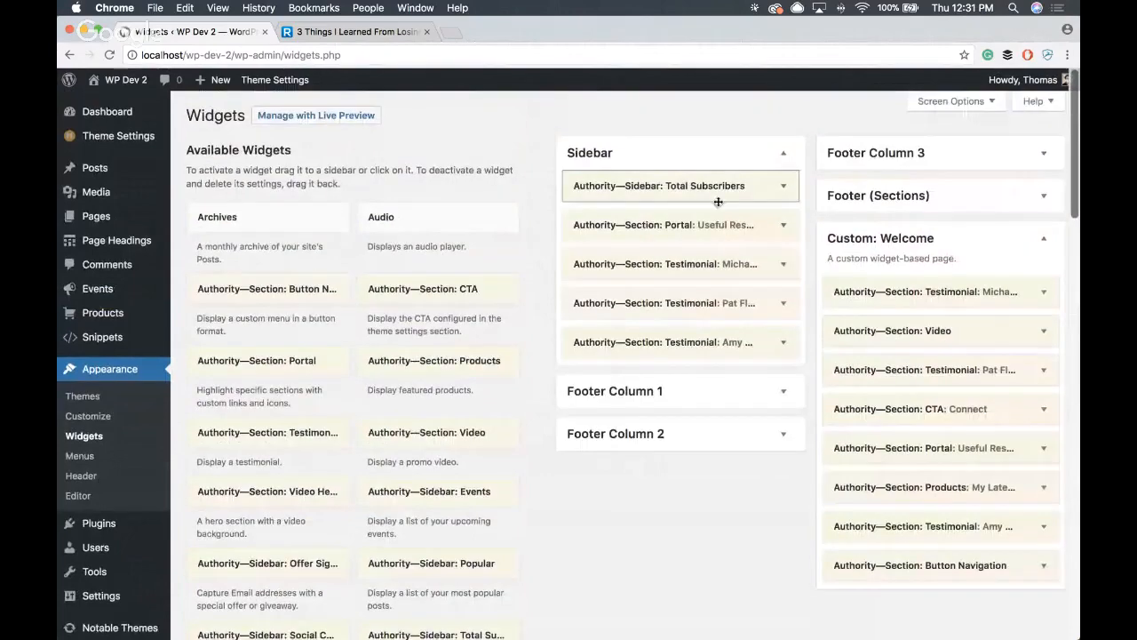
# - Visit the WP Dev 2 site and open the post Temporibus corrupti qui incidunt from the home page
pyautogui.click(105, 77)
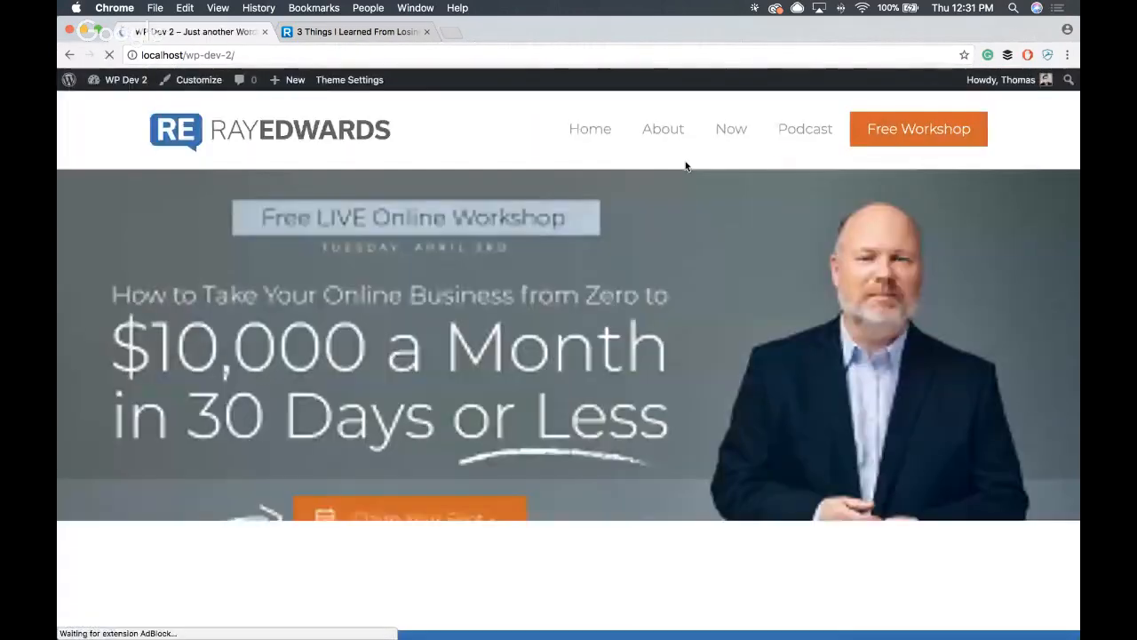
pyautogui.scroll(-5, 588, 244)
pyautogui.scroll(-3, 700, 368)
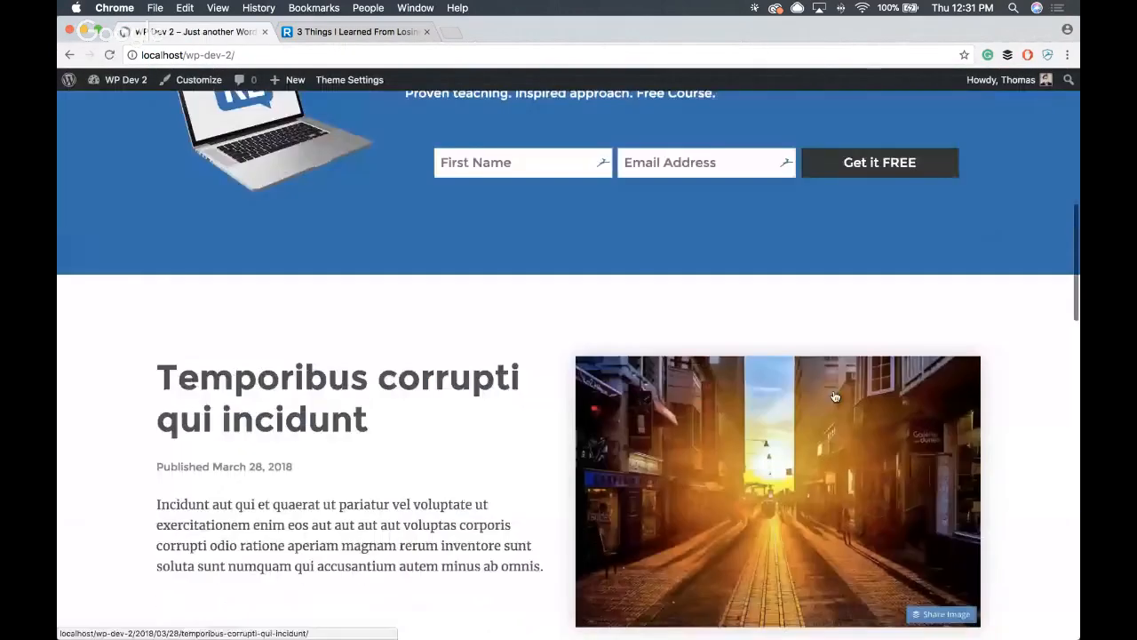
pyautogui.click(701, 367)
# - Review the post's sidebar, checking the subscriber count, Useful Resources portal and testimonial widgets
pyautogui.scroll(-4, 629, 172)
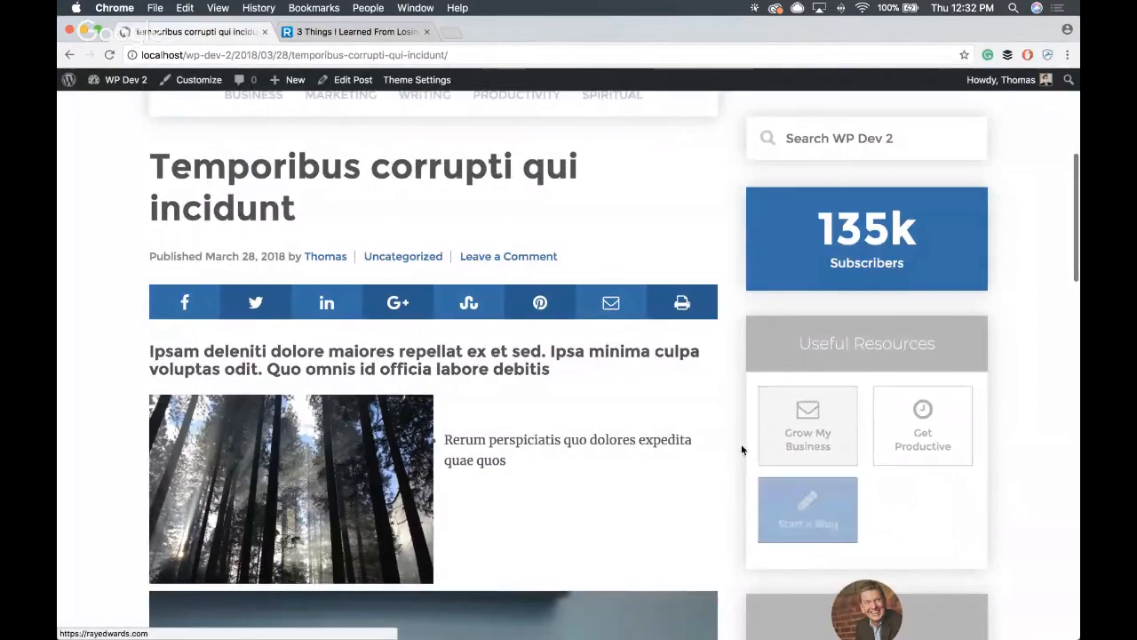
pyautogui.scroll(-5, 671, 400)
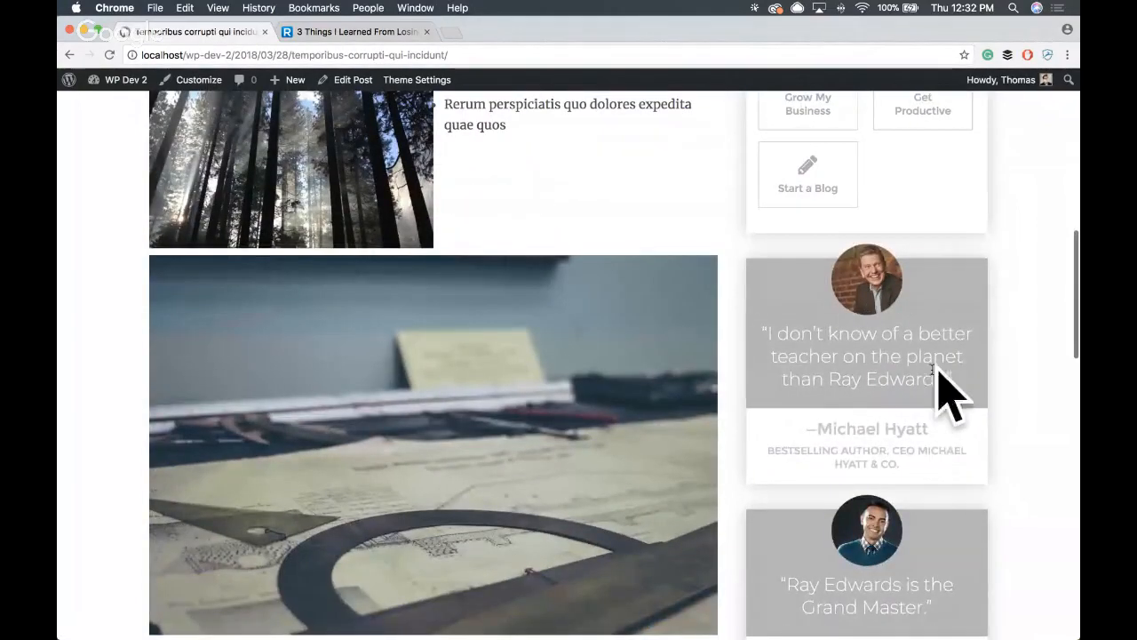
pyautogui.scroll(-3, 873, 276)
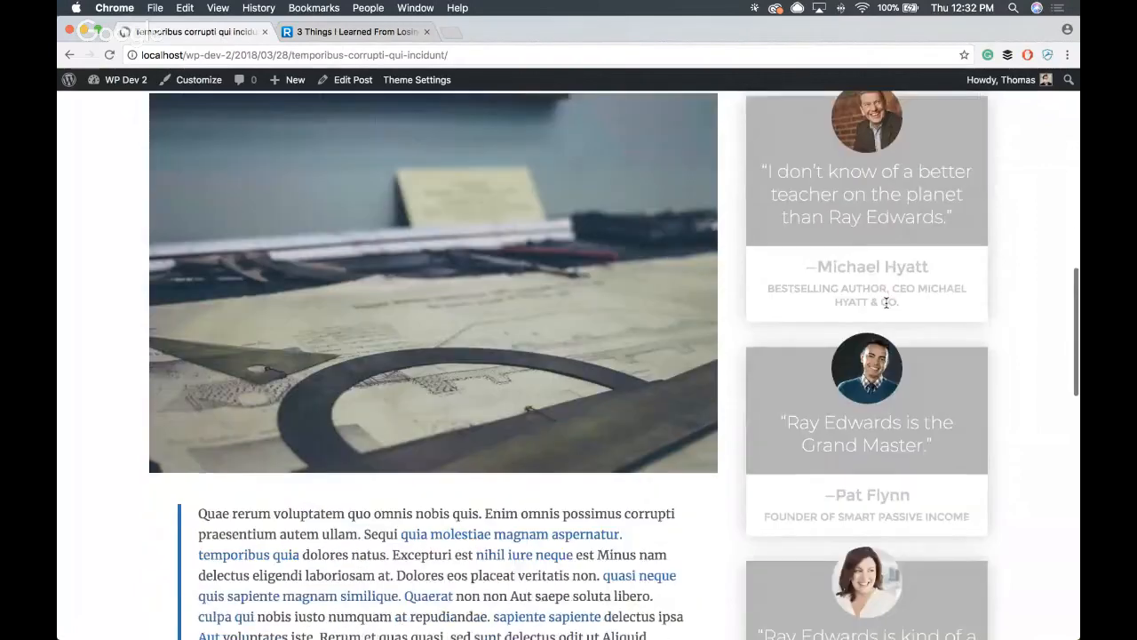
pyautogui.scroll(-6, 885, 302)
pyautogui.scroll(7, 885, 302)
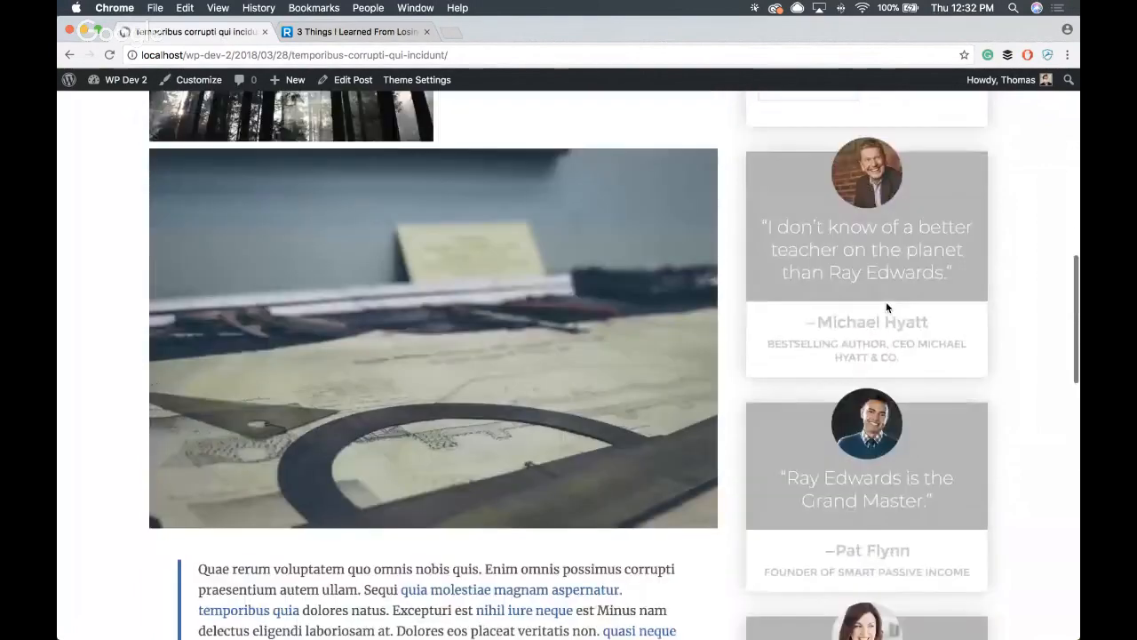
pyautogui.scroll(8, 866, 289)
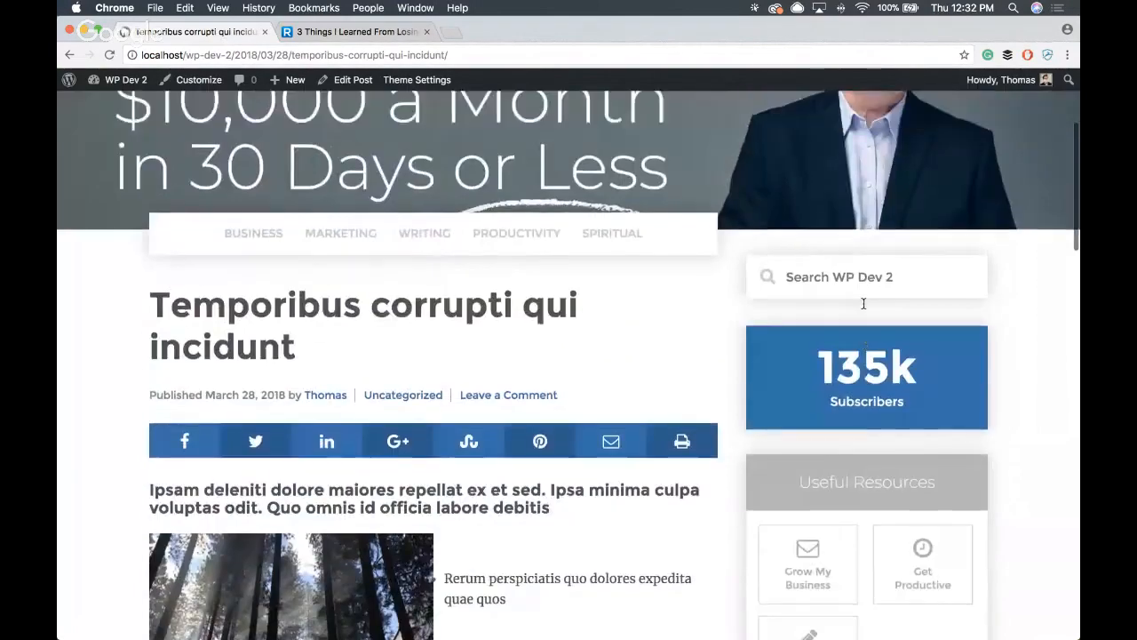
pyautogui.scroll(-5, 863, 302)
pyautogui.scroll(2, 864, 308)
pyautogui.scroll(-1, 863, 308)
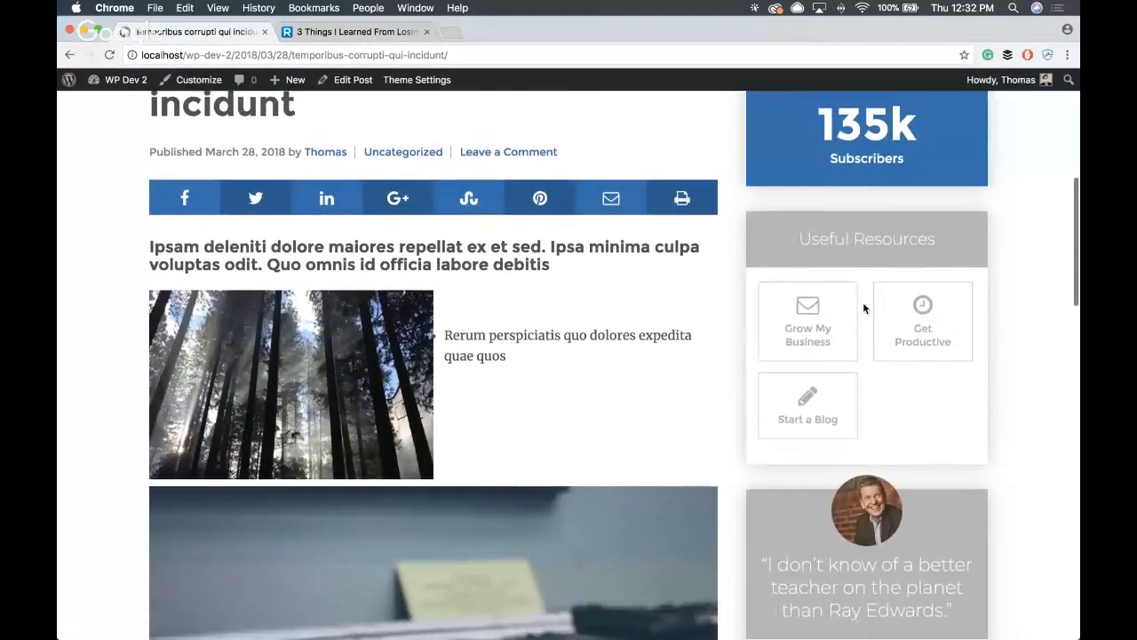
# - Open the Customizer for this post and show the widgets of the Sidebar area
pyautogui.click(199, 80)
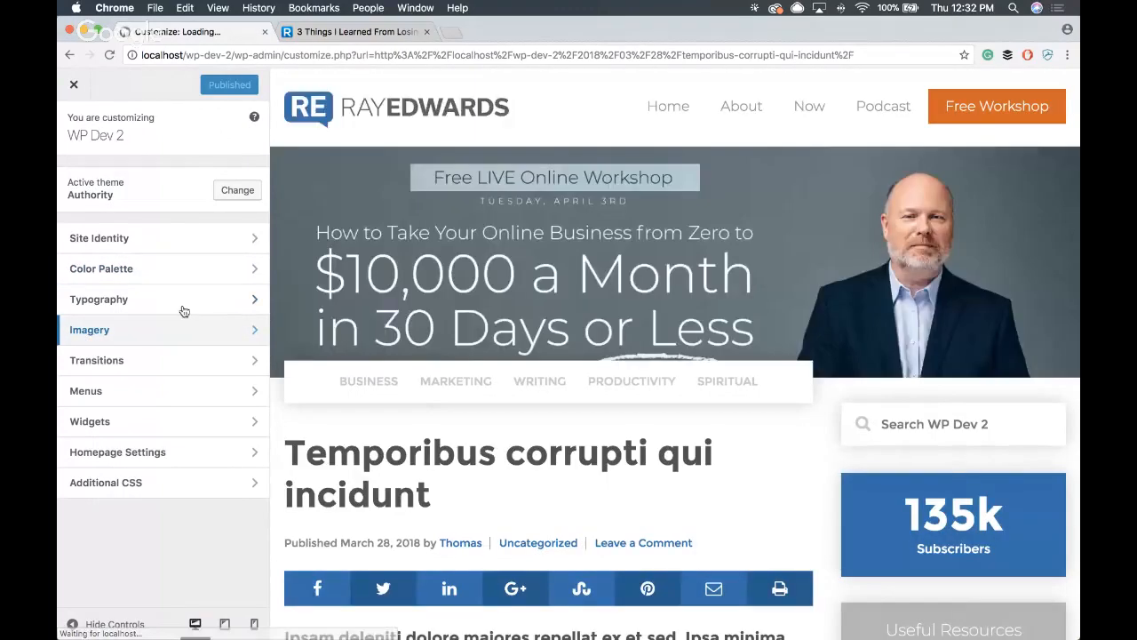
pyautogui.click(156, 423)
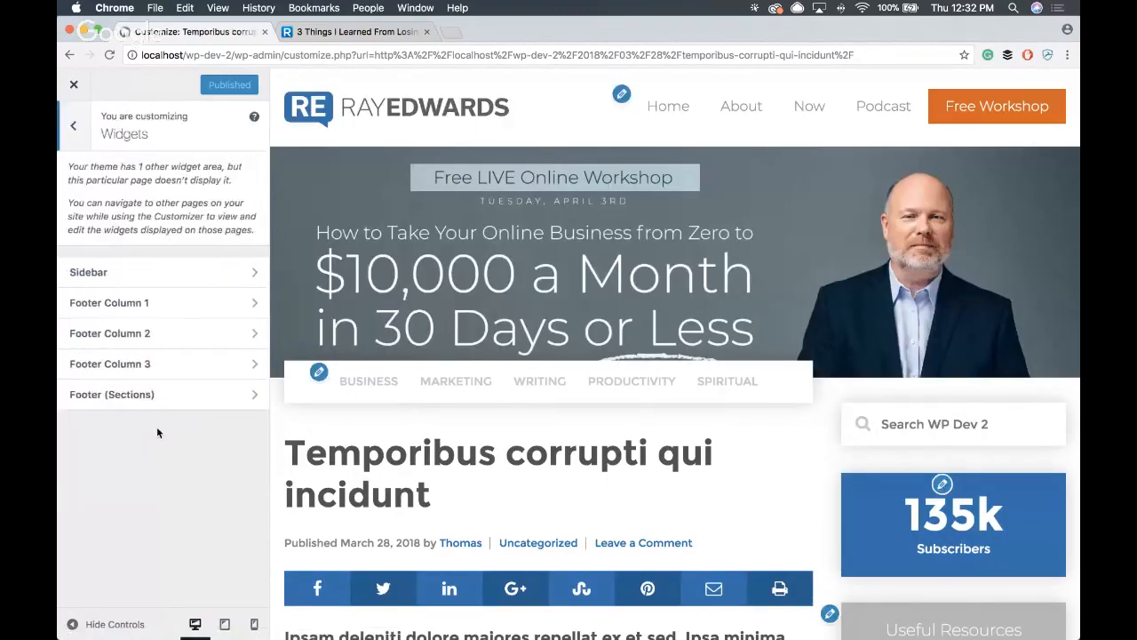
pyautogui.click(173, 267)
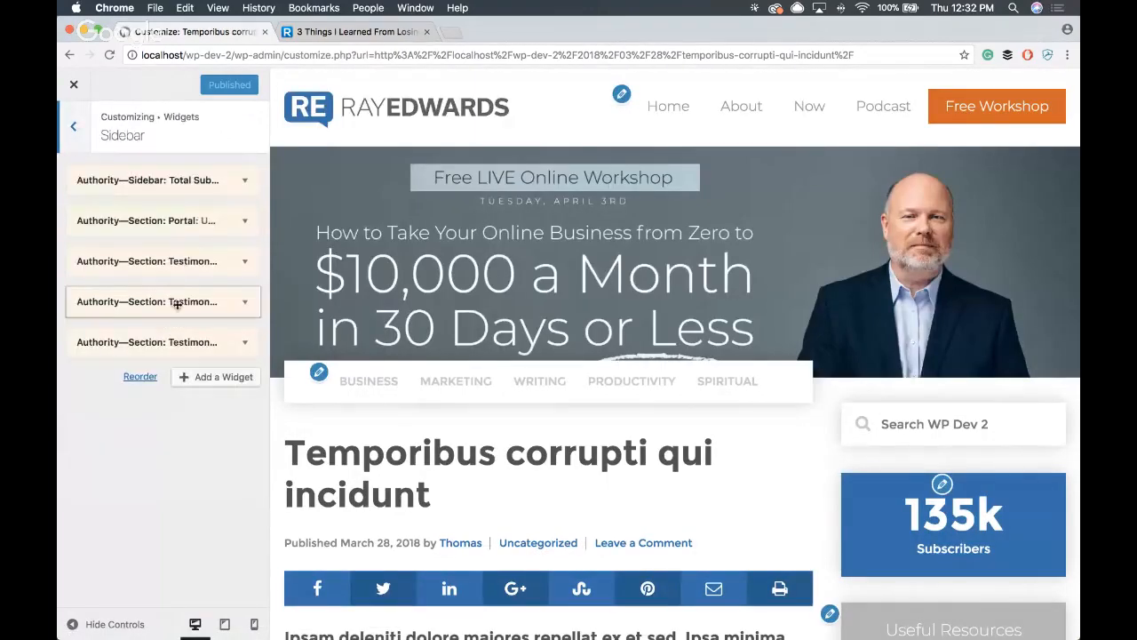
# - Add an Authority Sidebar: Popular widget to the Sidebar and place it between the Useful Resources portal and the testimonials
pyautogui.click(222, 381)
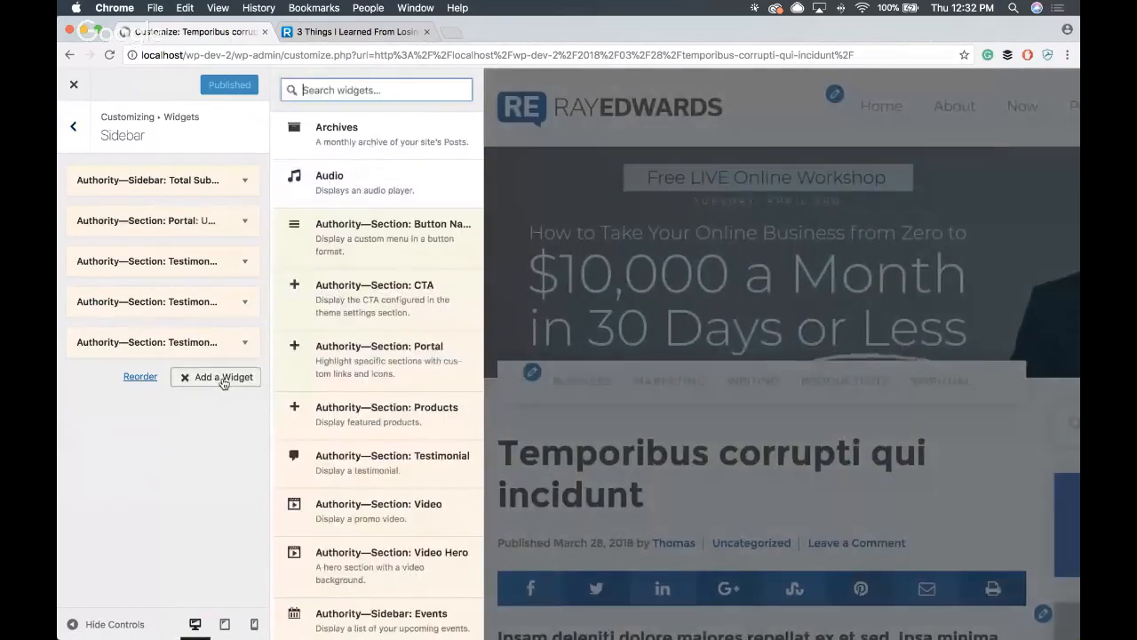
pyautogui.scroll(-7, 367, 309)
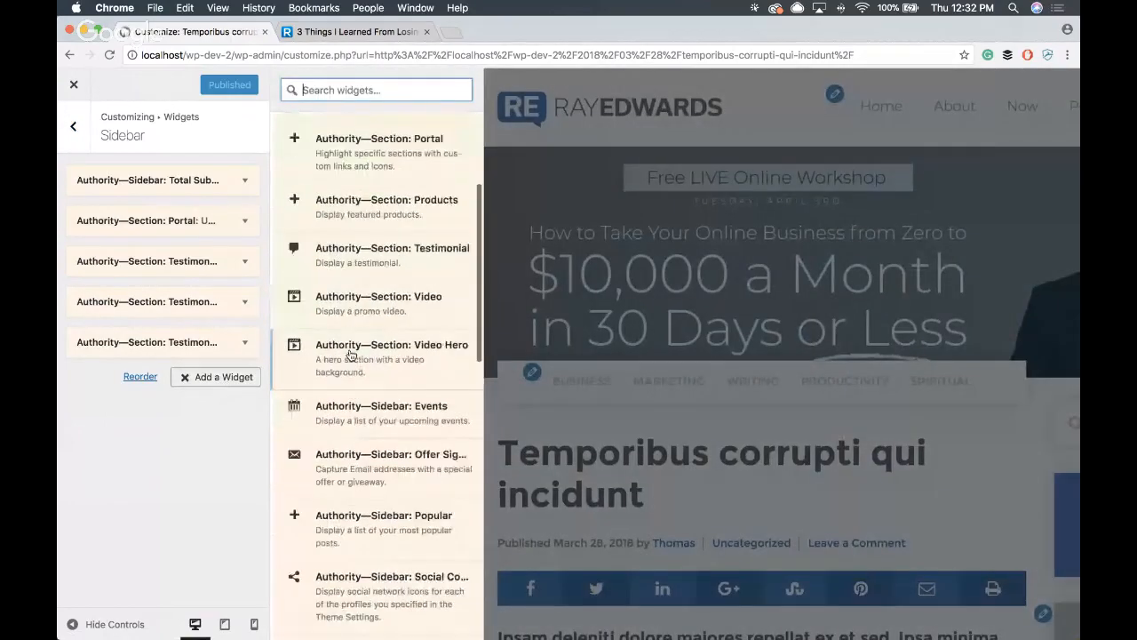
pyautogui.scroll(-1, 351, 356)
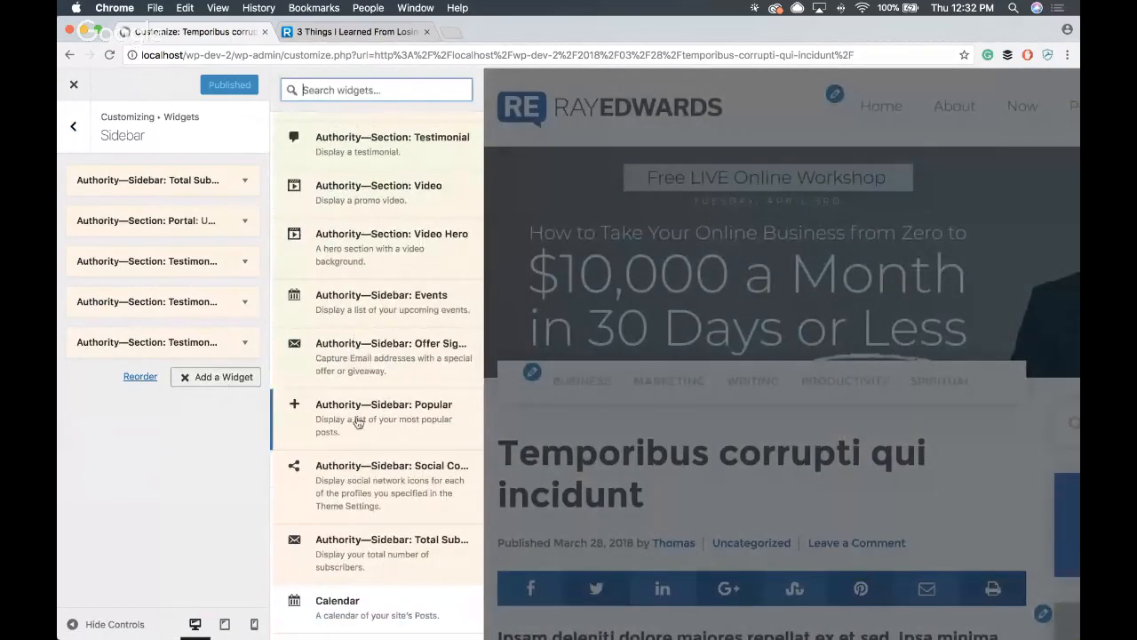
pyautogui.click(418, 420)
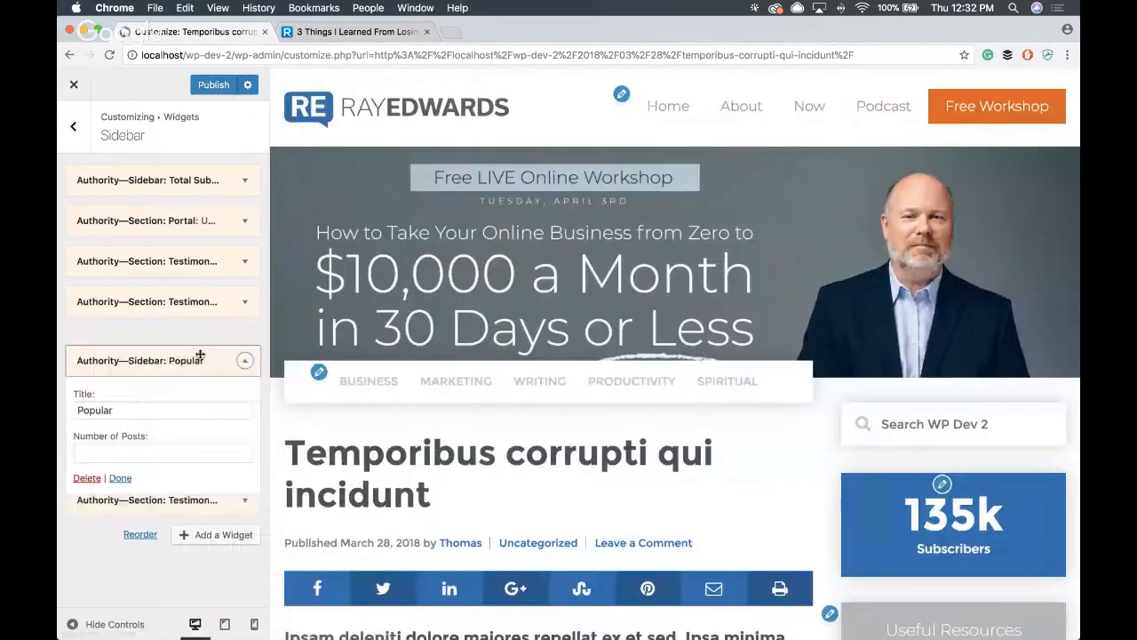
pyautogui.moveTo(200, 380); pyautogui.dragTo(191, 268)
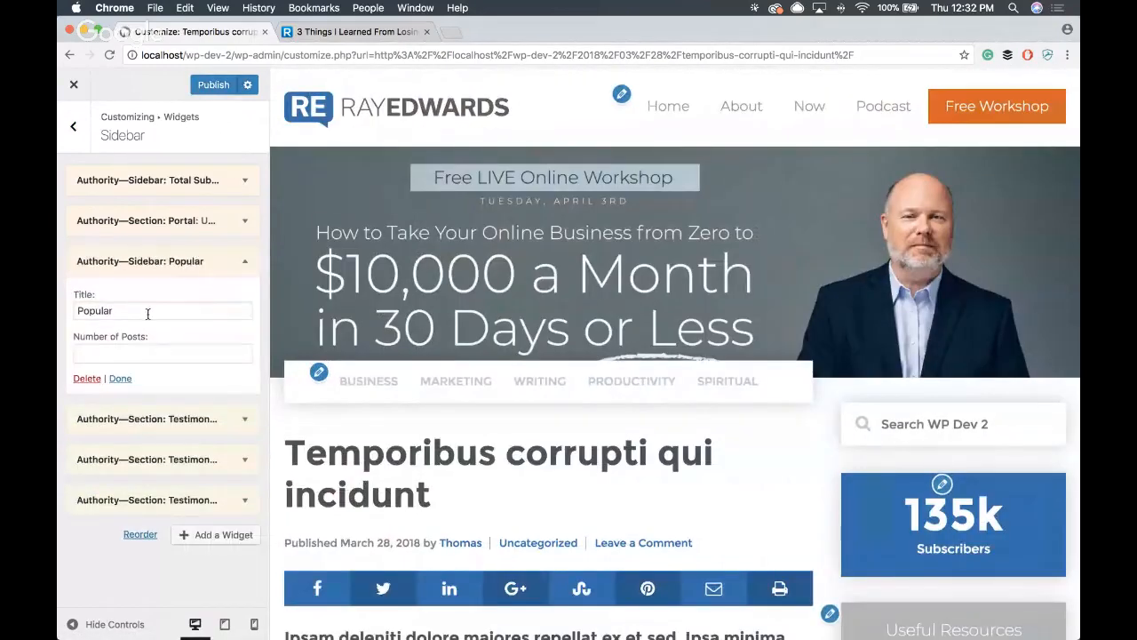
# - Set the Popular widget's number of posts to 7
pyautogui.click(147, 354)
pyautogui.scroll(-8, 851, 250)
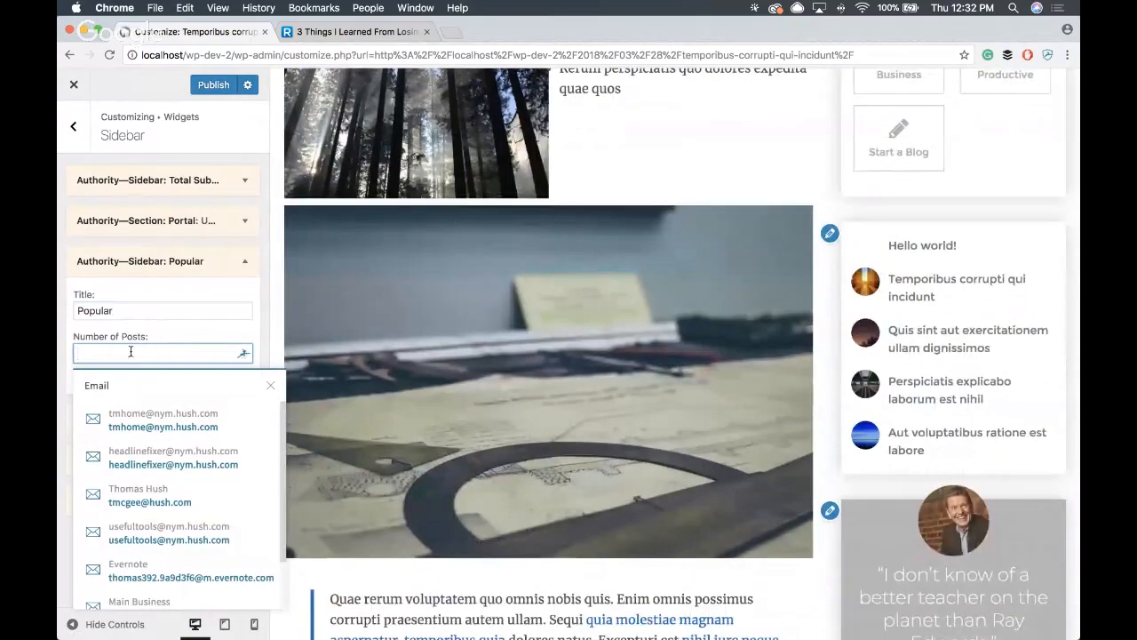
pyautogui.write('7')
pyautogui.click(102, 559)
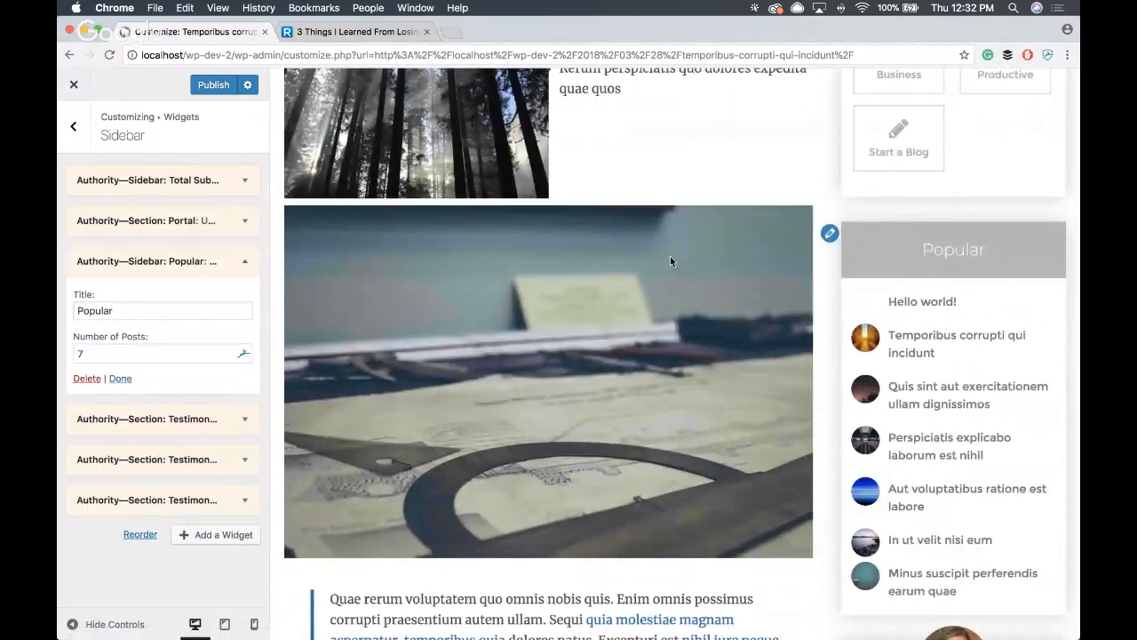
# - Check the Popular list in the preview, publish the sidebar changes and exit the Customizer
pyautogui.scroll(-1, 722, 265)
pyautogui.scroll(-3, 772, 271)
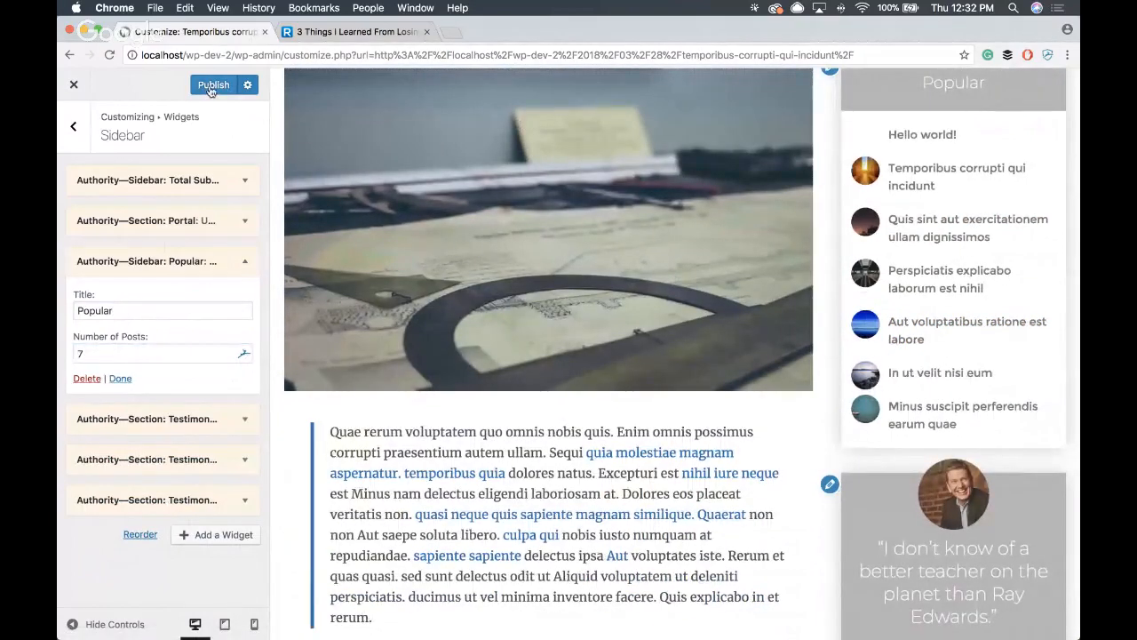
pyautogui.click(75, 86)
# - Review the published post's sidebar from Total Subscribers through the Popular list to the testimonials
pyautogui.scroll(-8, 598, 217)
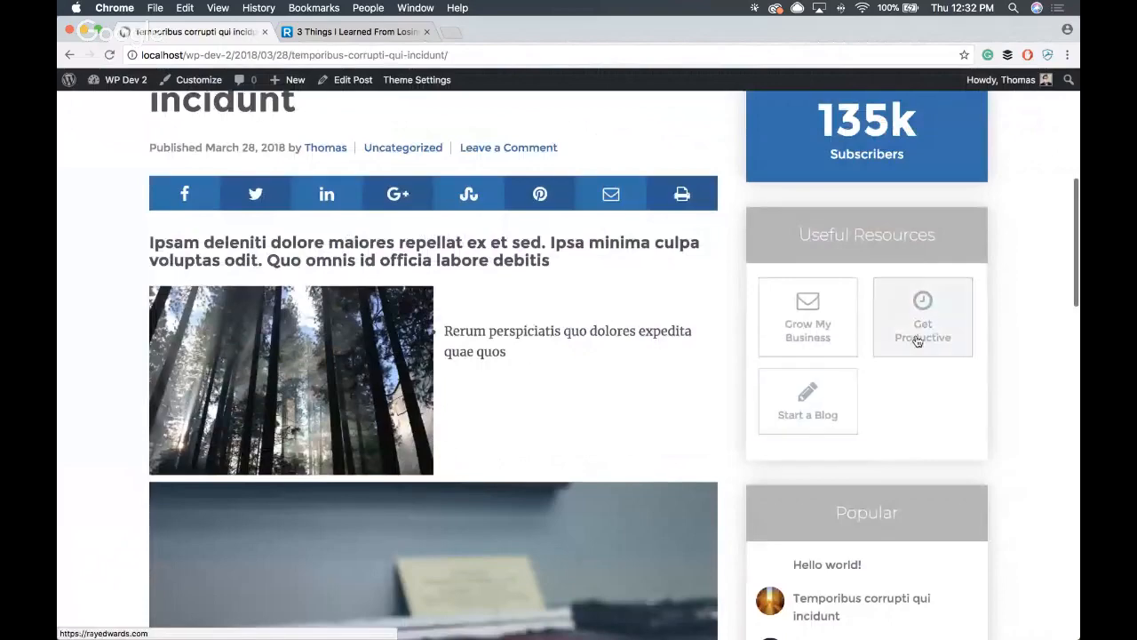
pyautogui.scroll(4, 753, 324)
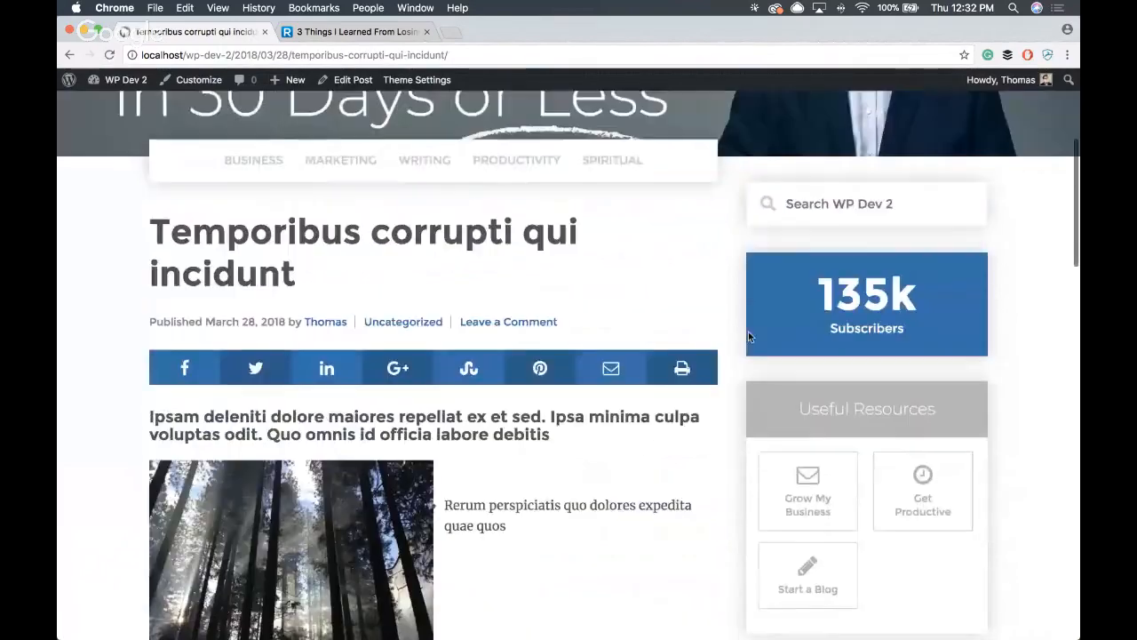
pyautogui.scroll(-6, 960, 323)
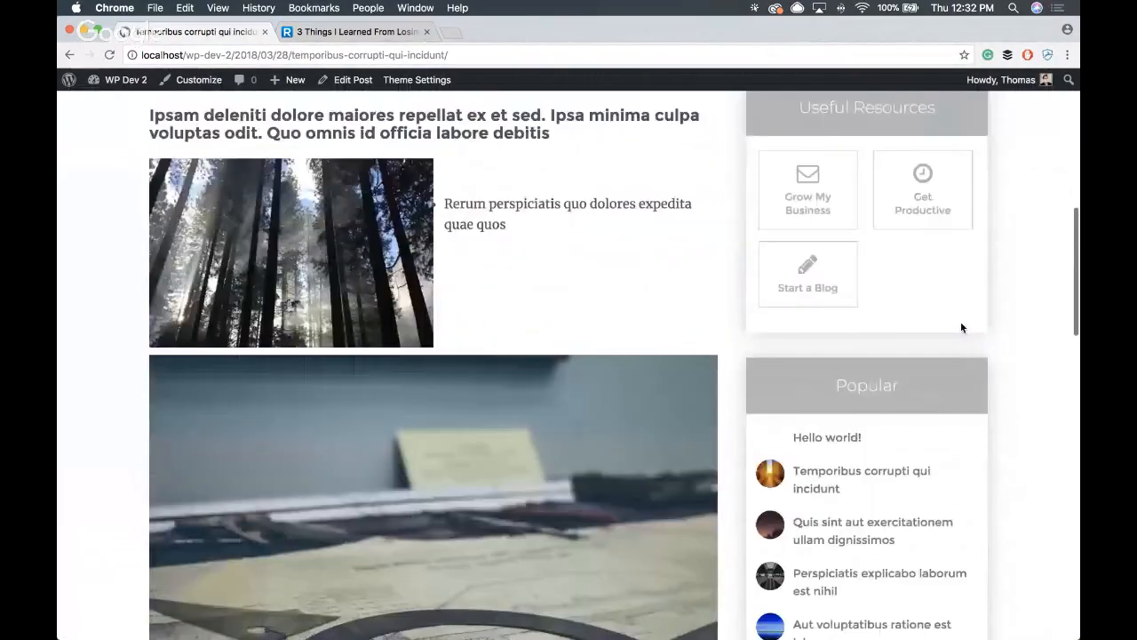
pyautogui.scroll(-6, 835, 404)
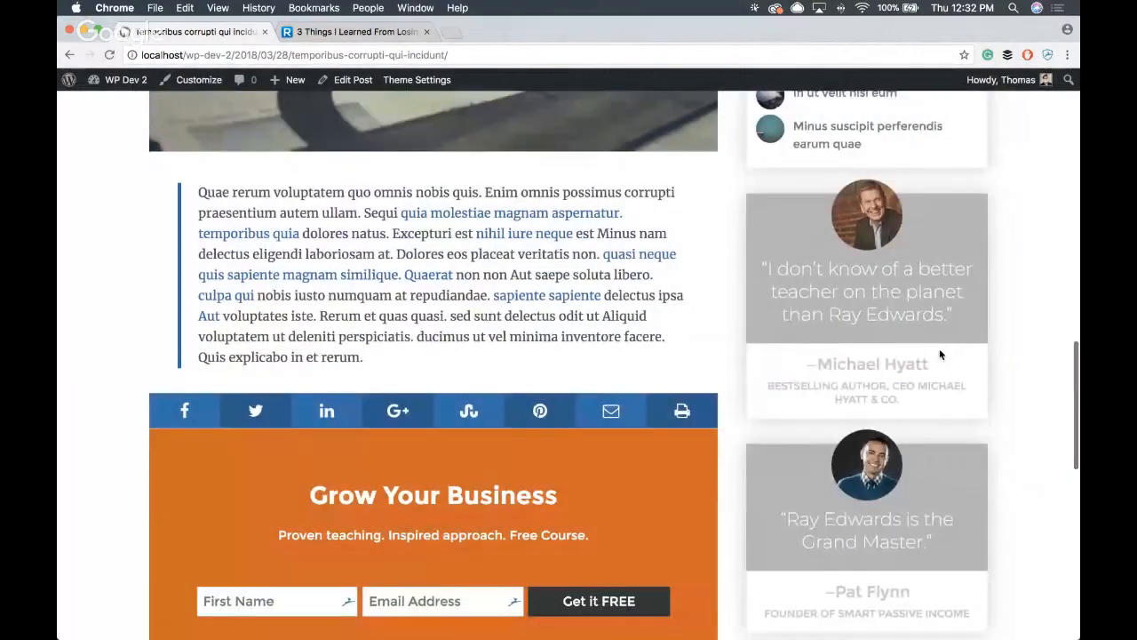
pyautogui.scroll(-8, 939, 349)
pyautogui.scroll(7, 931, 359)
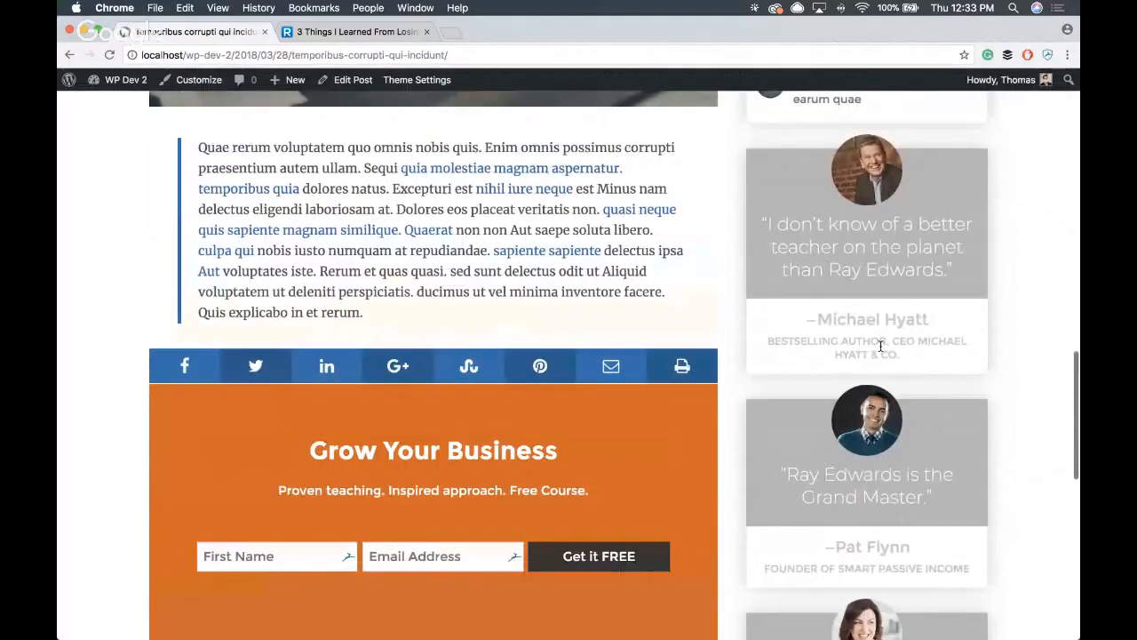
# - Go back to the site's front page and review it from the hero banner through the featured post to the magazine grid
pyautogui.scroll(20, 724, 335)
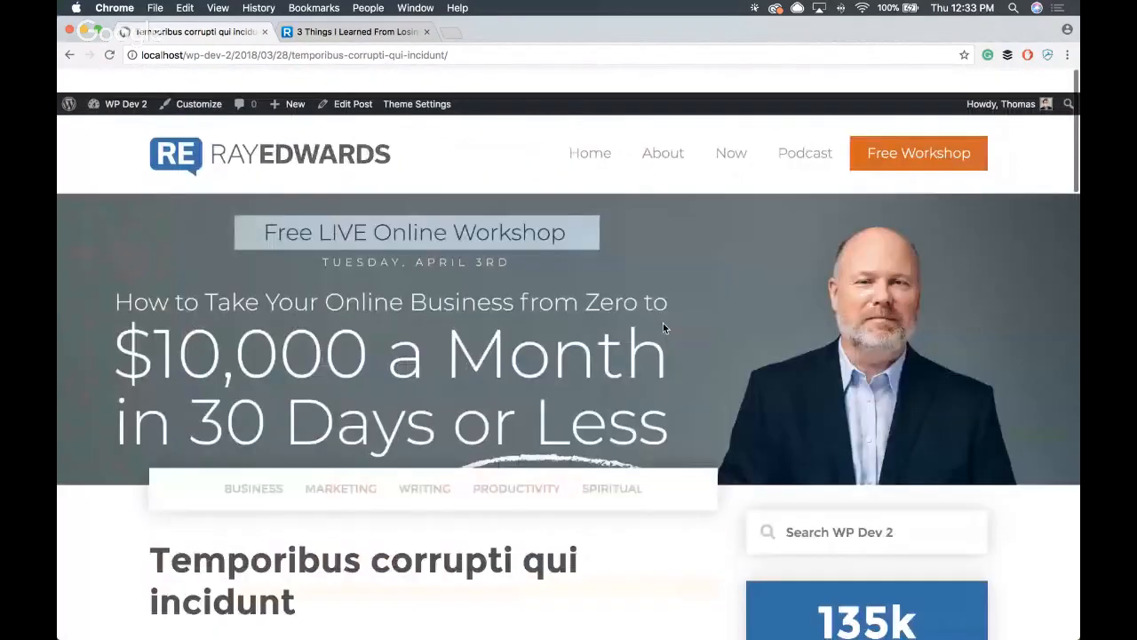
pyautogui.click(271, 135)
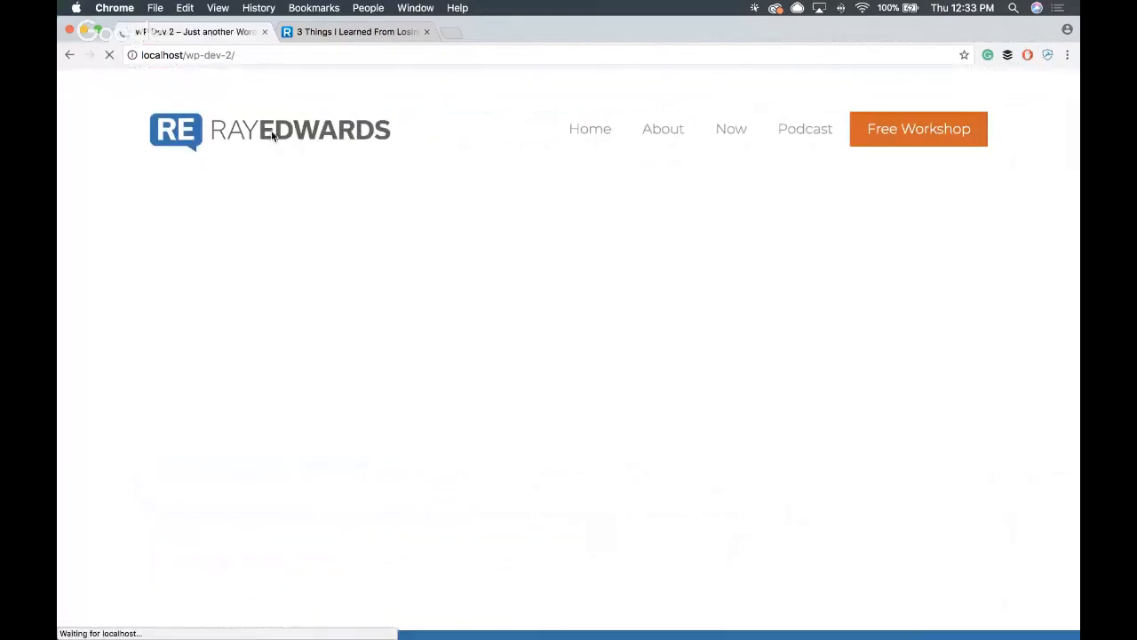
pyautogui.scroll(-15, 348, 213)
pyautogui.scroll(-10, 349, 213)
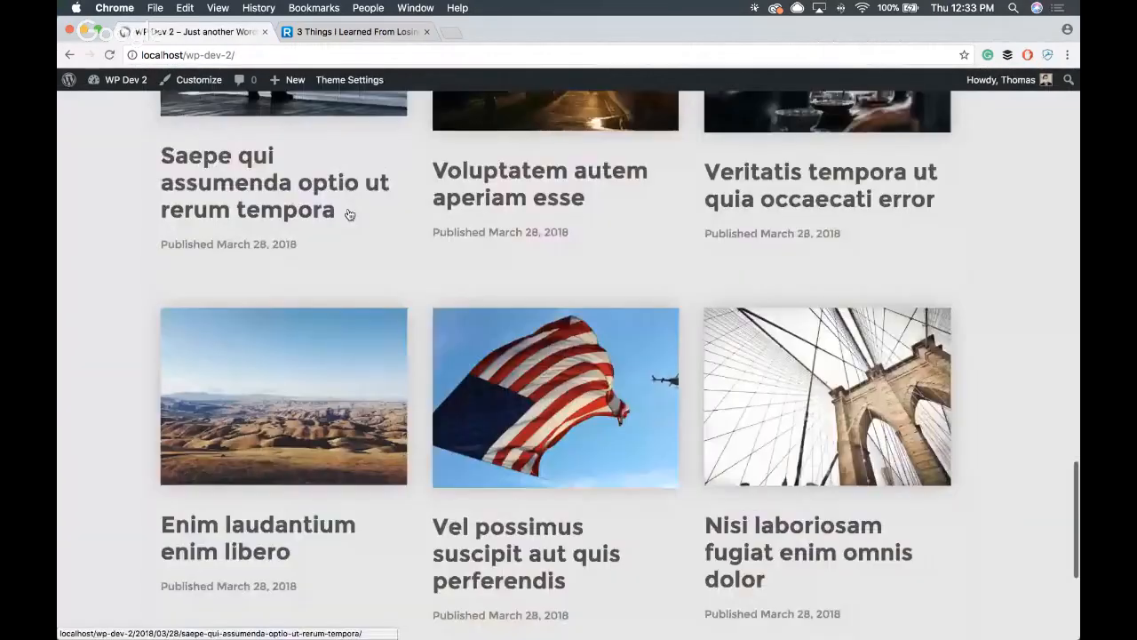
pyautogui.scroll(20, 348, 213)
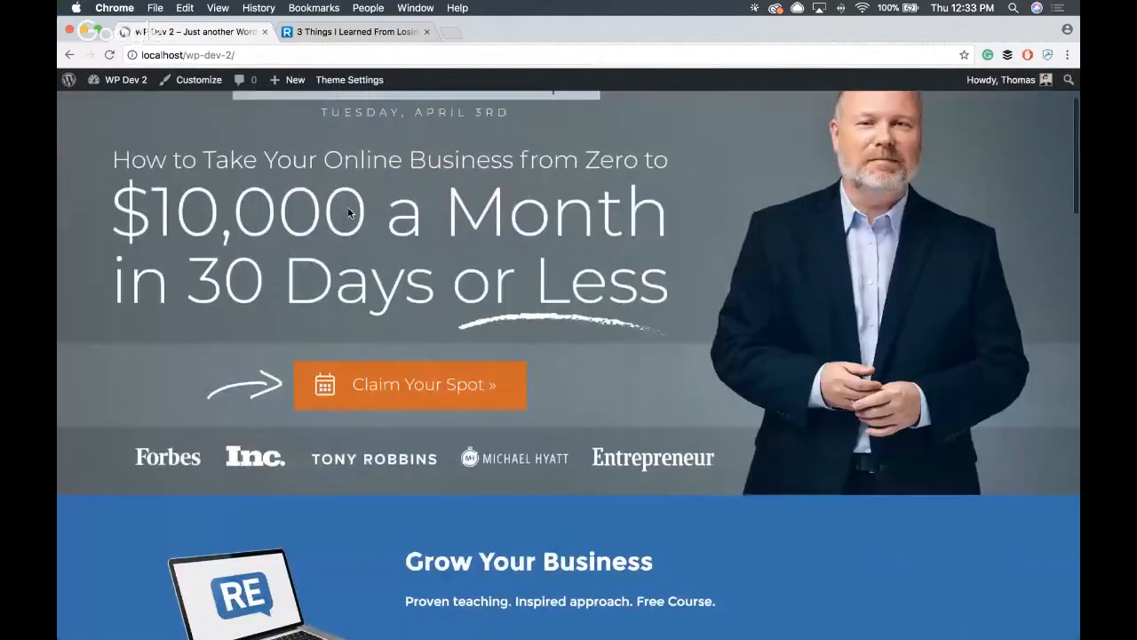
pyautogui.scroll(-20, 348, 211)
pyautogui.scroll(20, 348, 213)
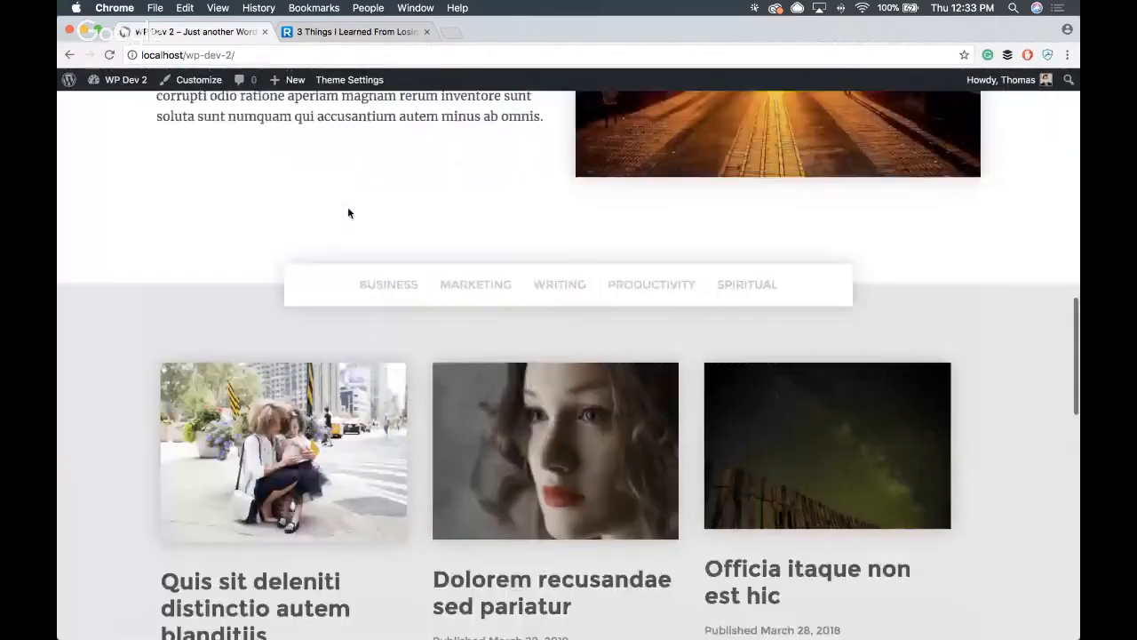
pyautogui.click(367, 83)
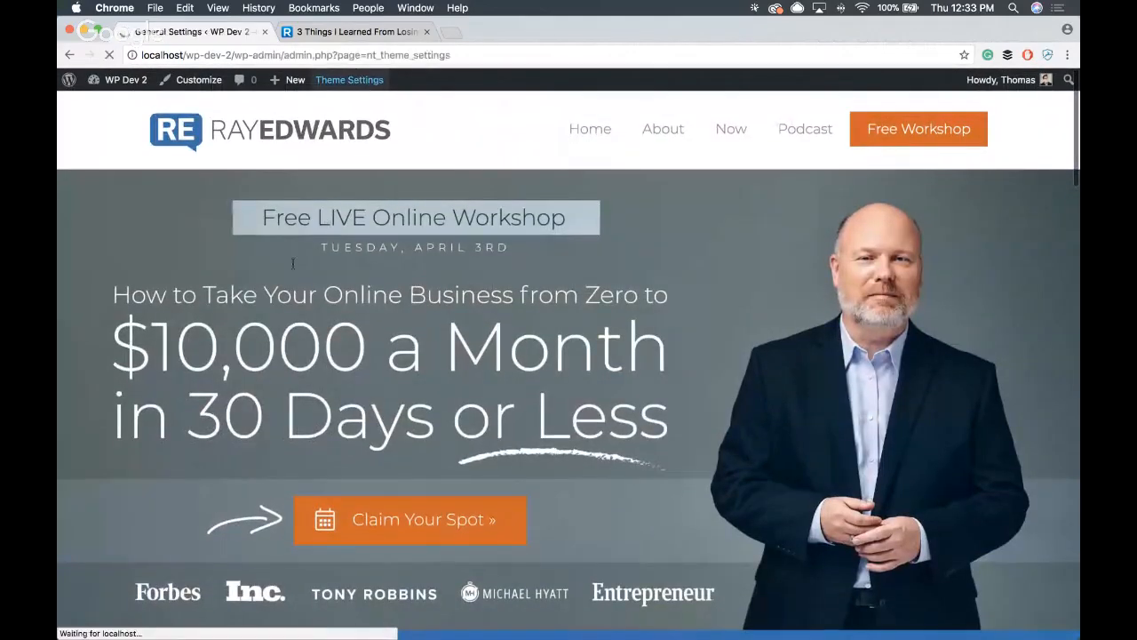
pyautogui.scroll(-3, 309, 269)
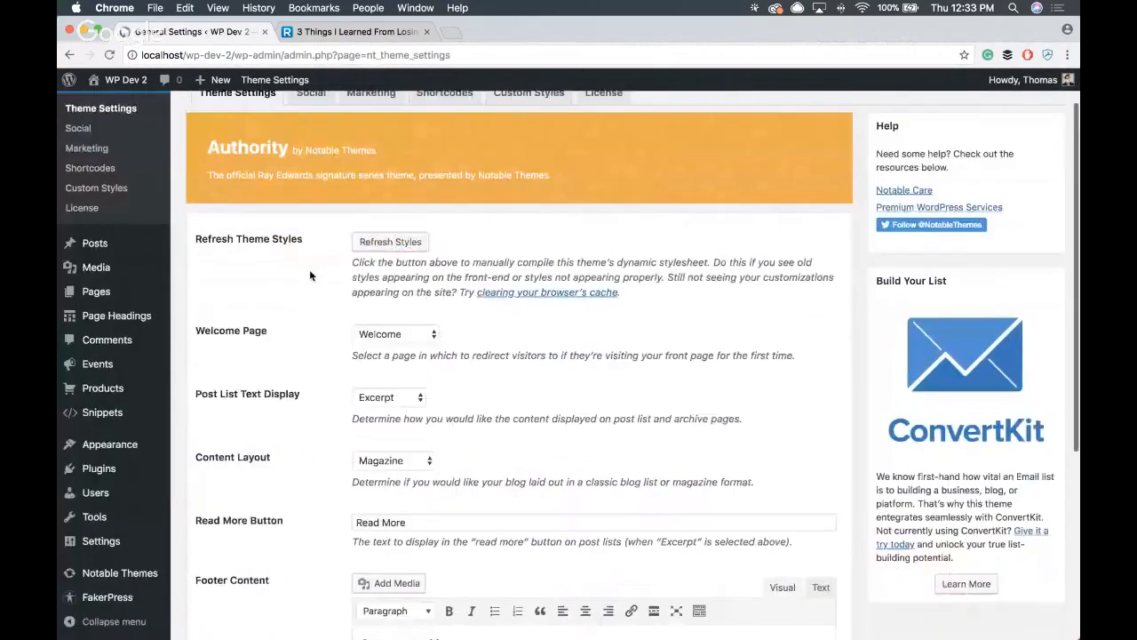
pyautogui.scroll(3, 309, 269)
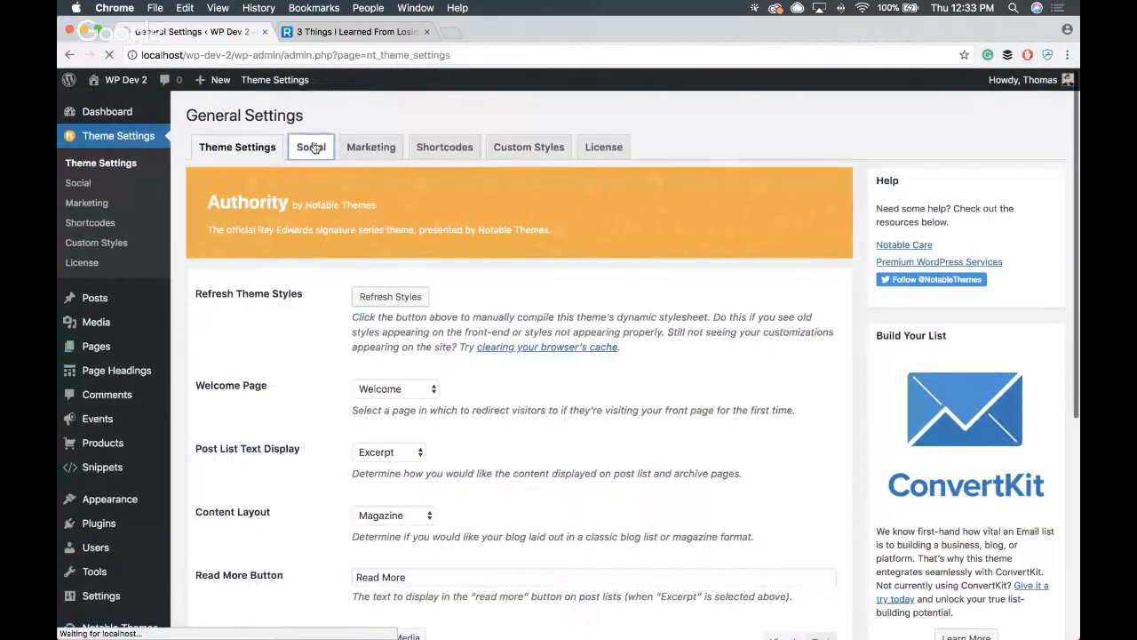
pyautogui.click(399, 245)
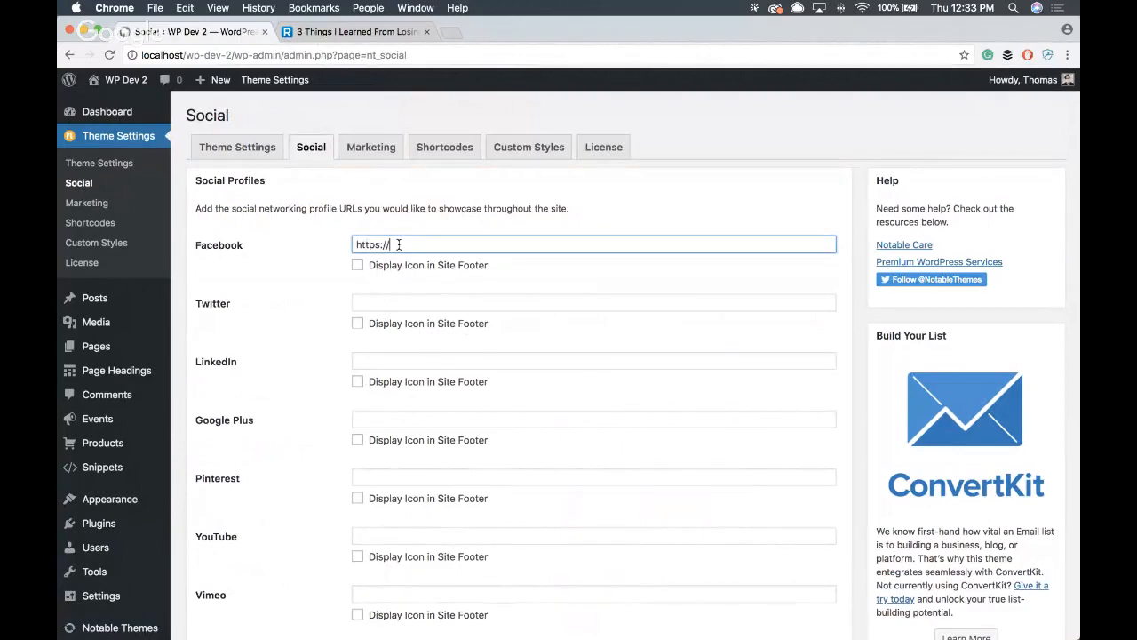
pyautogui.write('https://rayedwards.com')
pyautogui.press('super+a')
pyautogui.write('http://localhost/wp-dev-2/')
pyautogui.press('super+z')
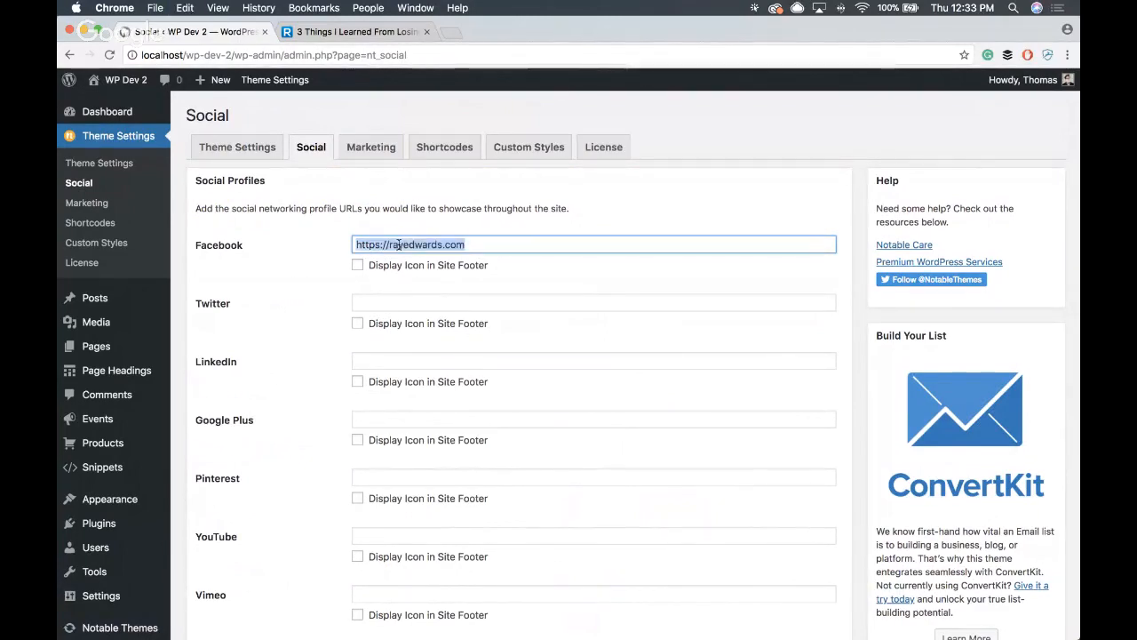
# - Copy the Facebook URL into the Twitter, LinkedIn, Google Plus and Pinterest profiles and enable the site footer icon for all five networks
pyautogui.press('super+c')
pyautogui.click(435, 304)
pyautogui.press('super+v')
pyautogui.click(426, 360)
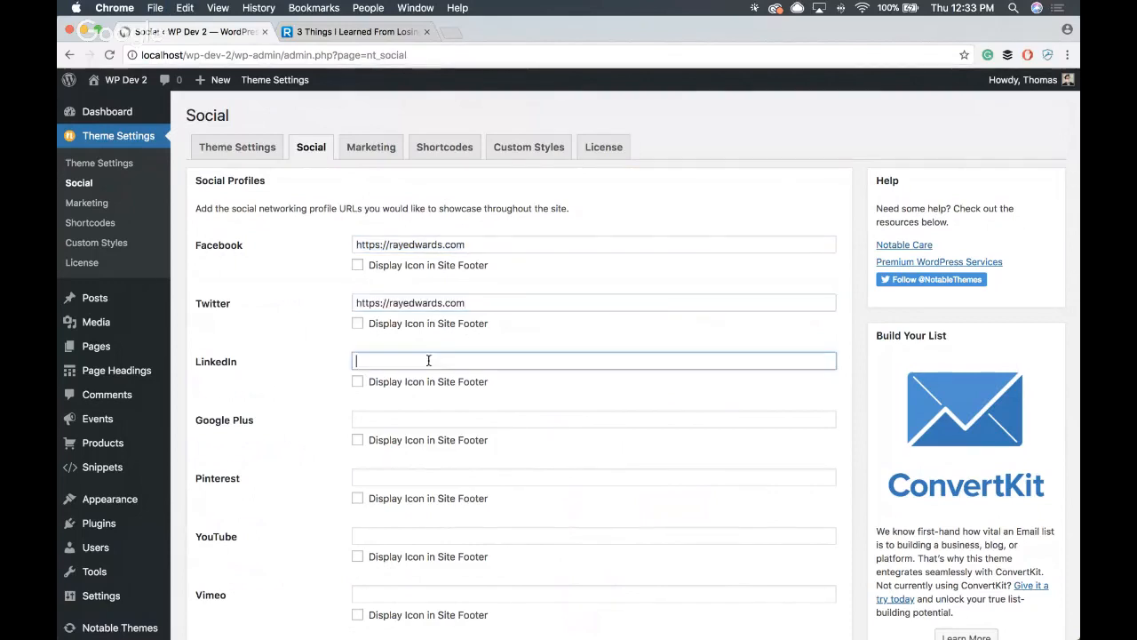
pyautogui.press('super+v')
pyautogui.click(426, 419)
pyautogui.press('super+v')
pyautogui.click(423, 478)
pyautogui.press('super+v')
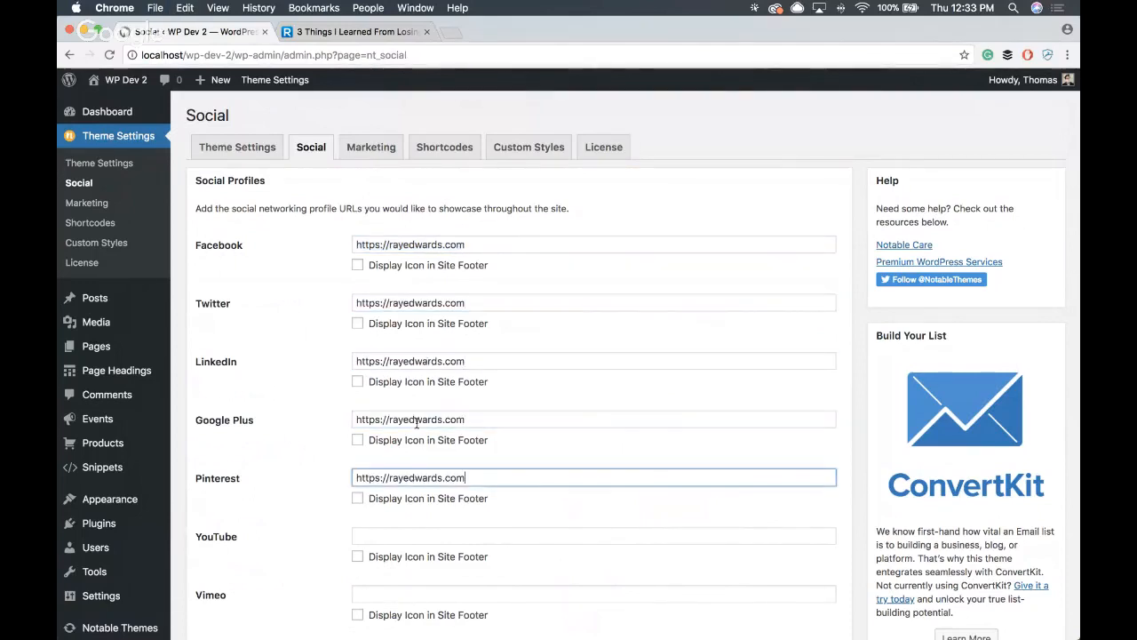
pyautogui.click(352, 265)
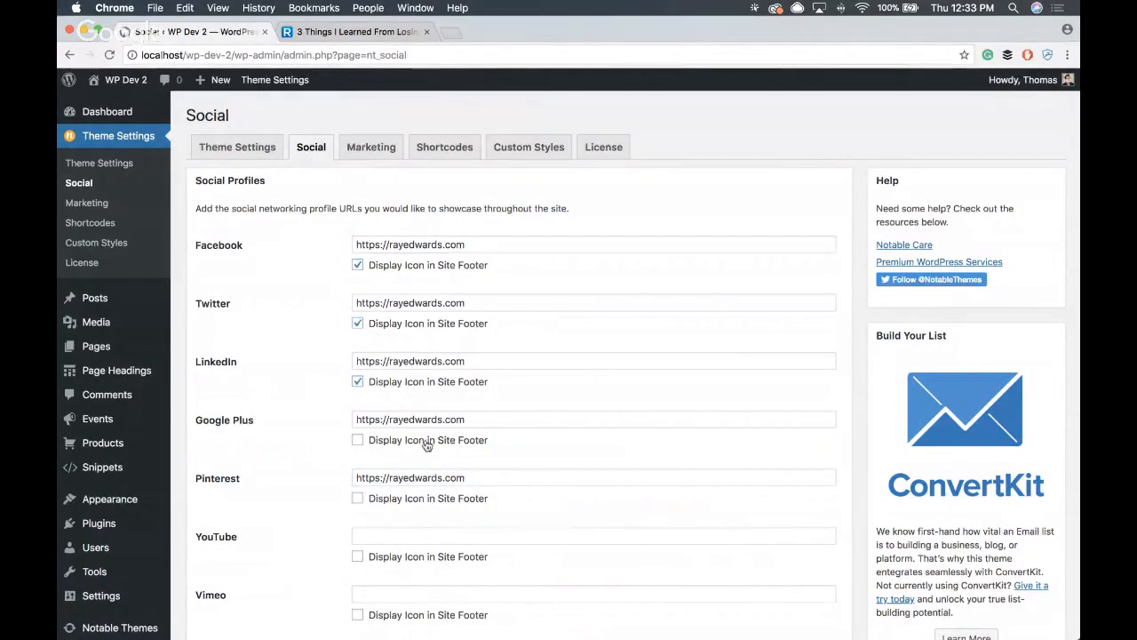
# - Set the Share Bar Style to Match Social Network Colors and save the social settings
pyautogui.scroll(-5, 487, 329)
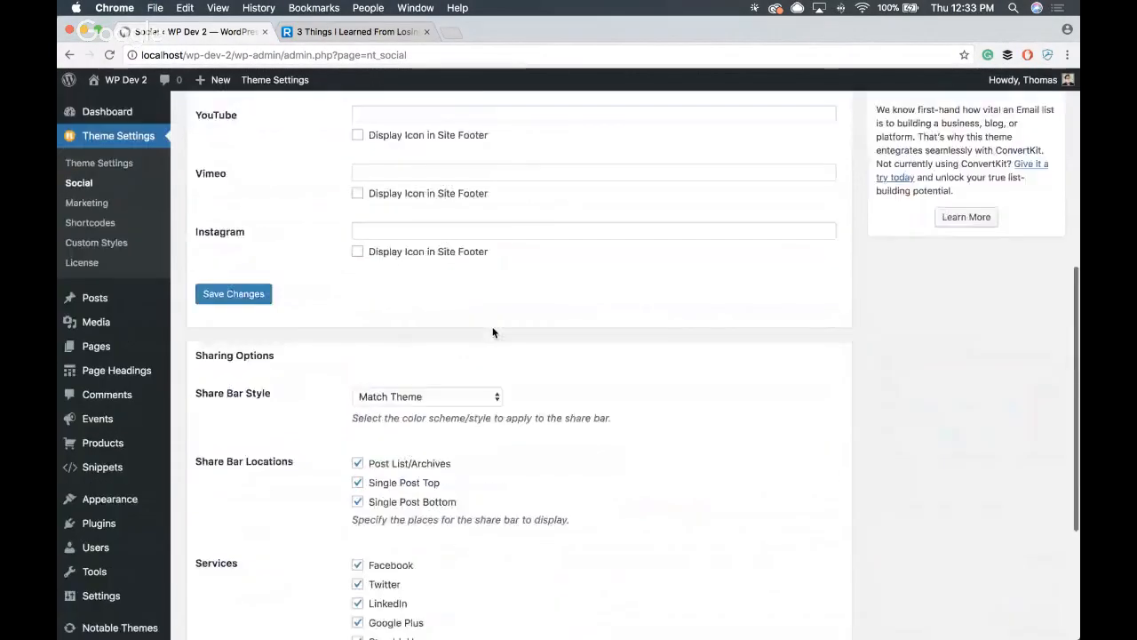
pyautogui.scroll(5, 491, 327)
pyautogui.scroll(-10, 535, 403)
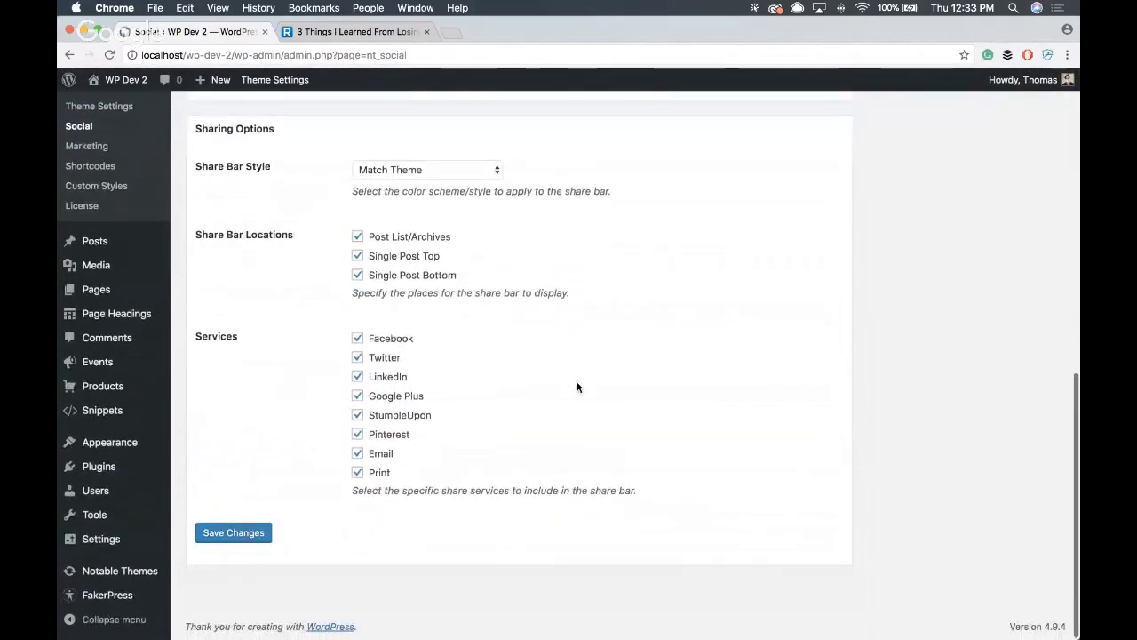
pyautogui.scroll(1, 577, 381)
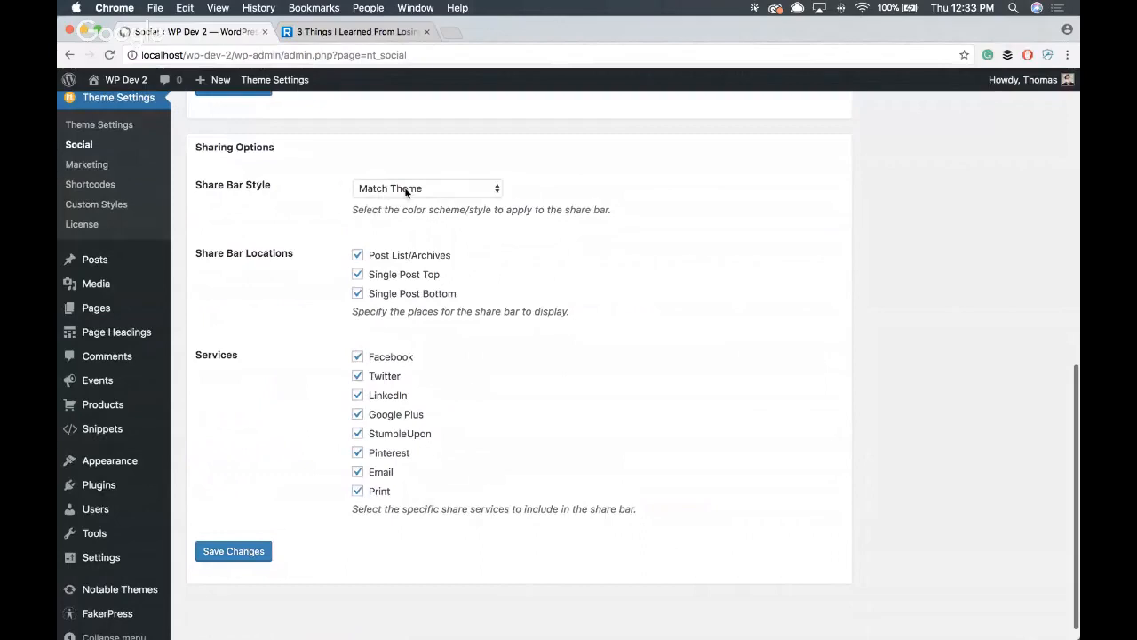
pyautogui.click(406, 189)
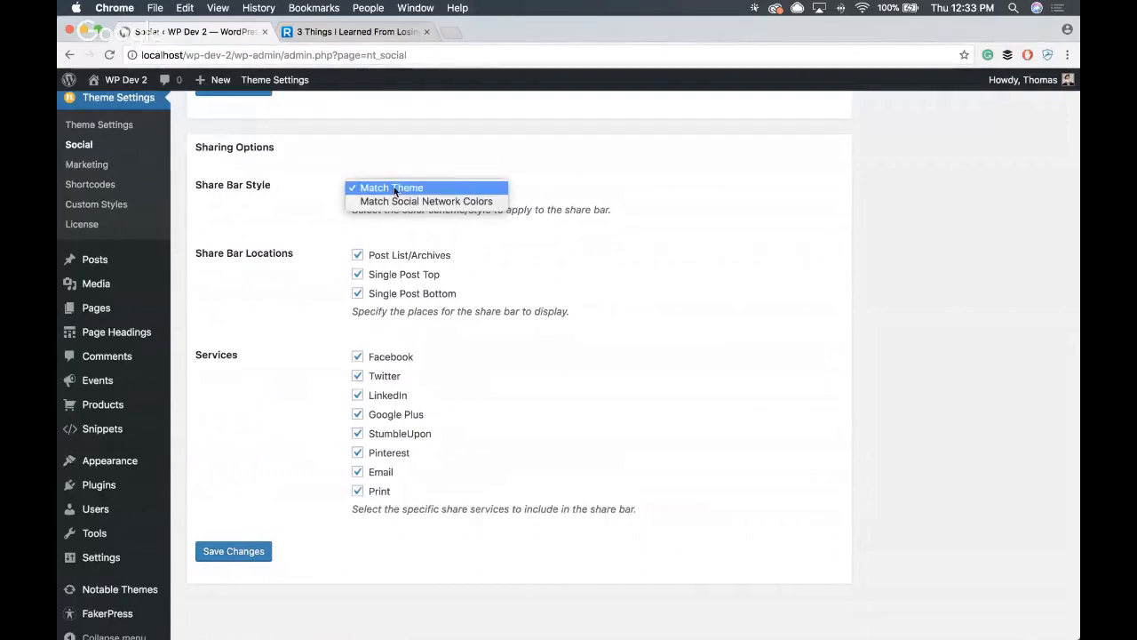
pyautogui.click(543, 185)
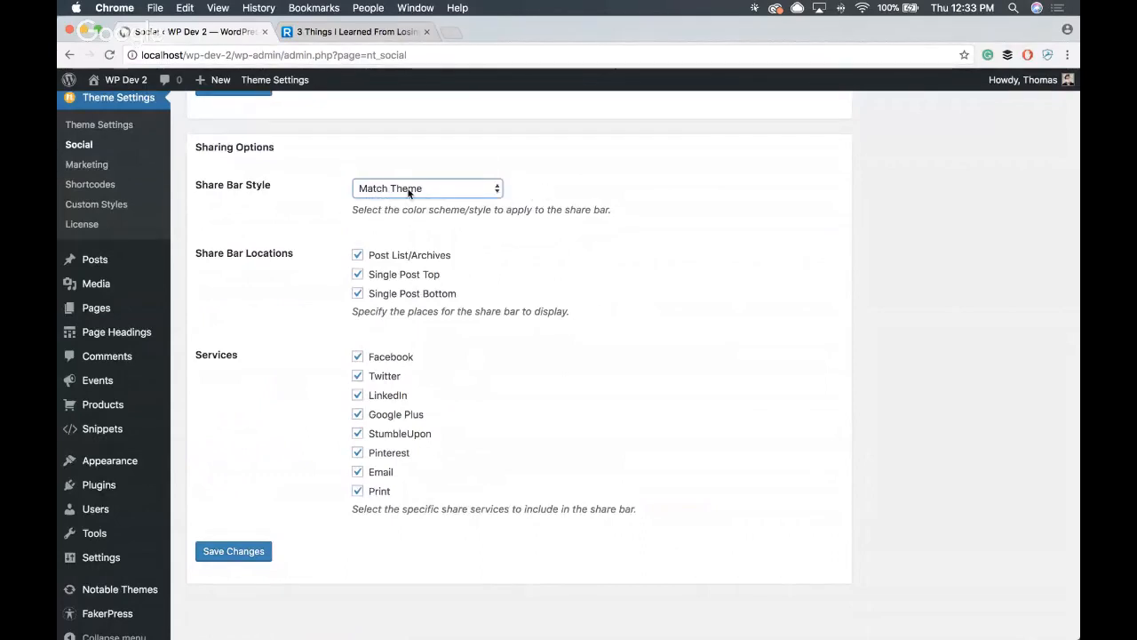
pyautogui.click(563, 189)
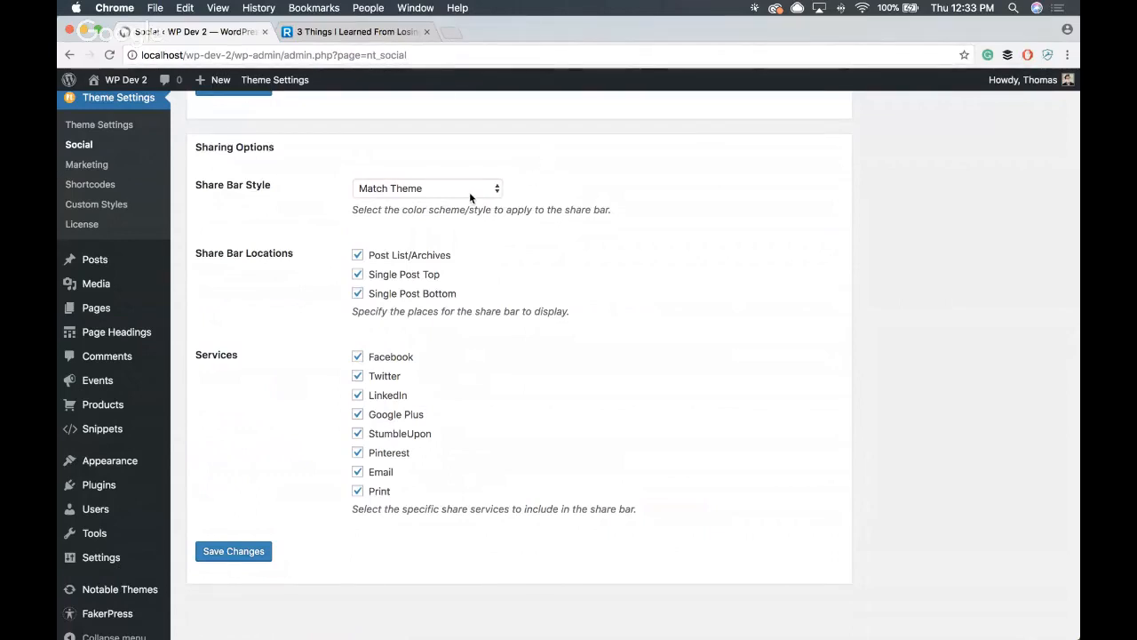
pyautogui.click(367, 192)
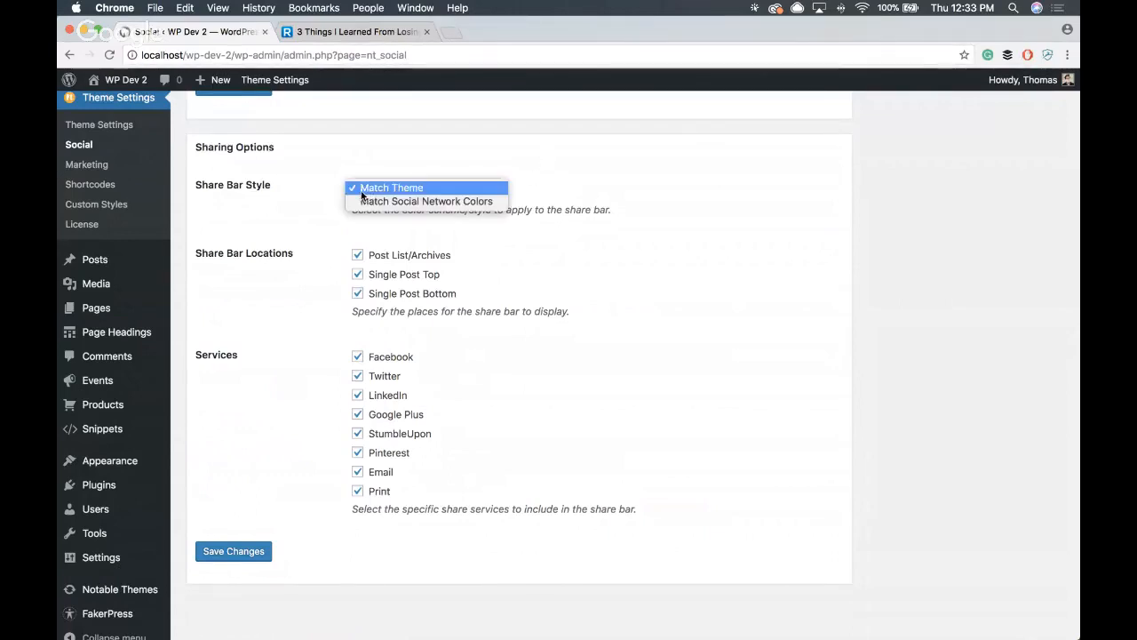
pyautogui.click(451, 188)
pyautogui.click(451, 192)
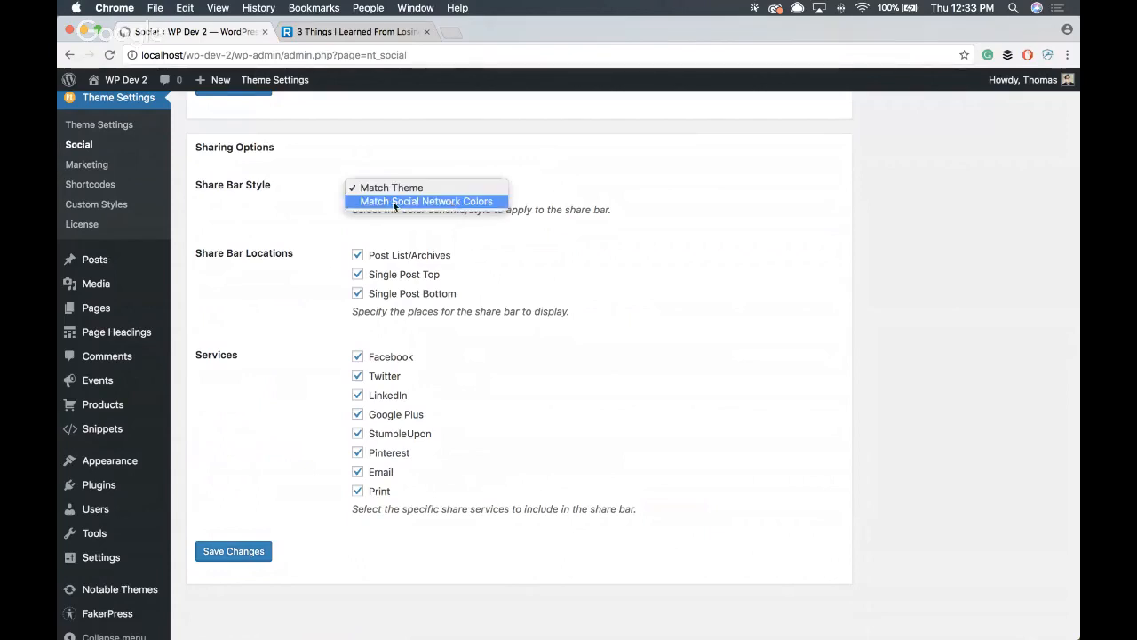
pyautogui.click(479, 200)
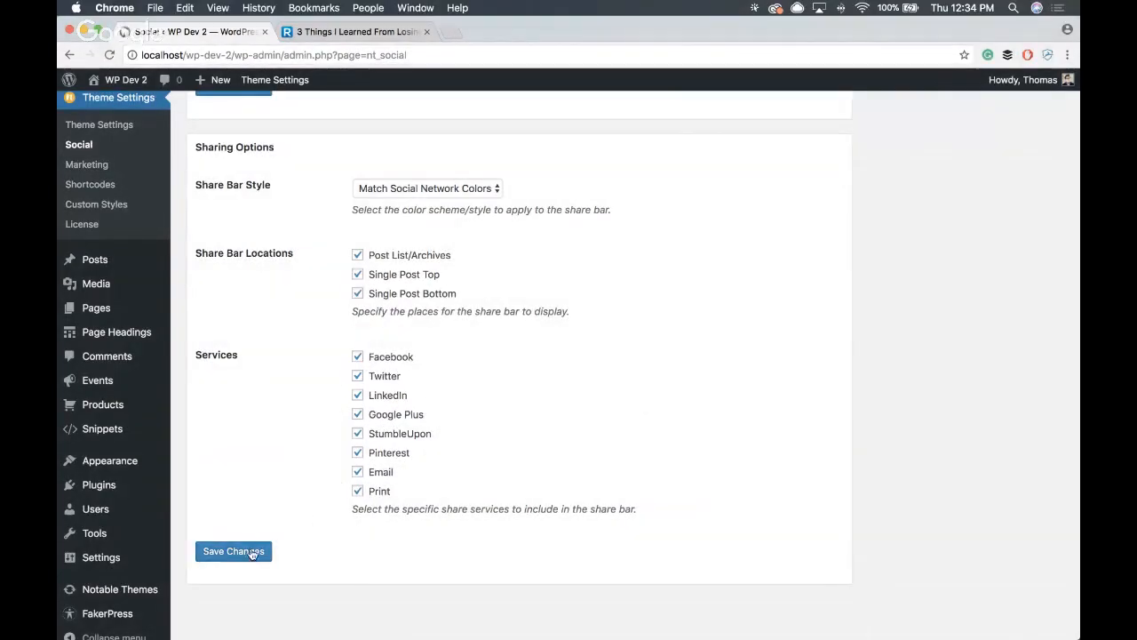
pyautogui.click(261, 552)
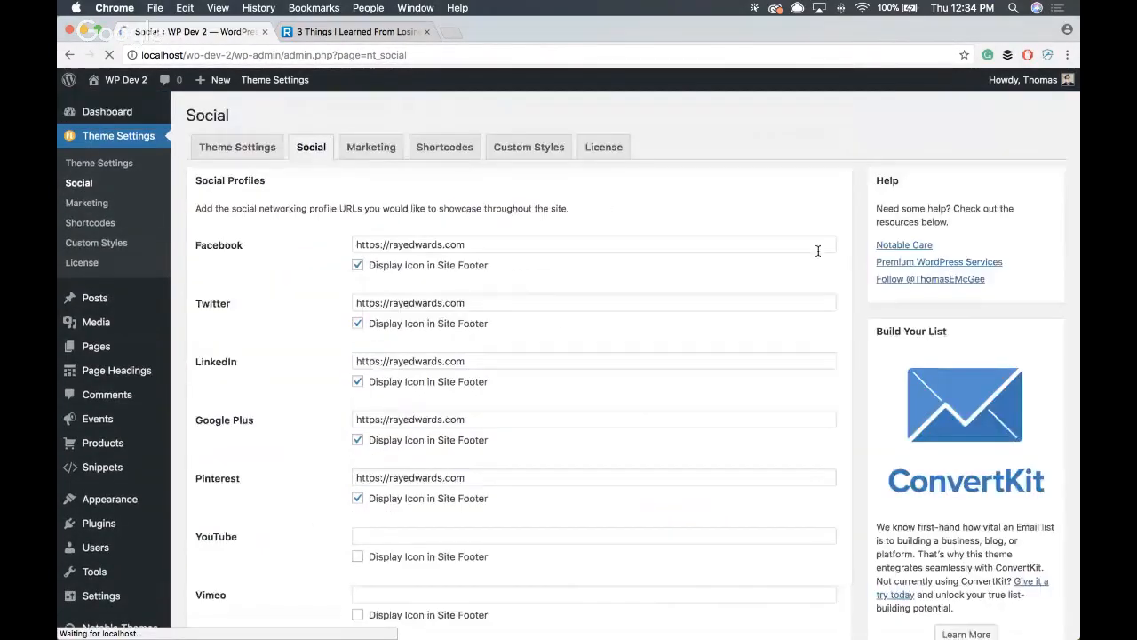
# - Open the featured post Temporibus corrupti qui incidunt from the front page and examine its share bar colors and footer social icons
pyautogui.click(106, 105)
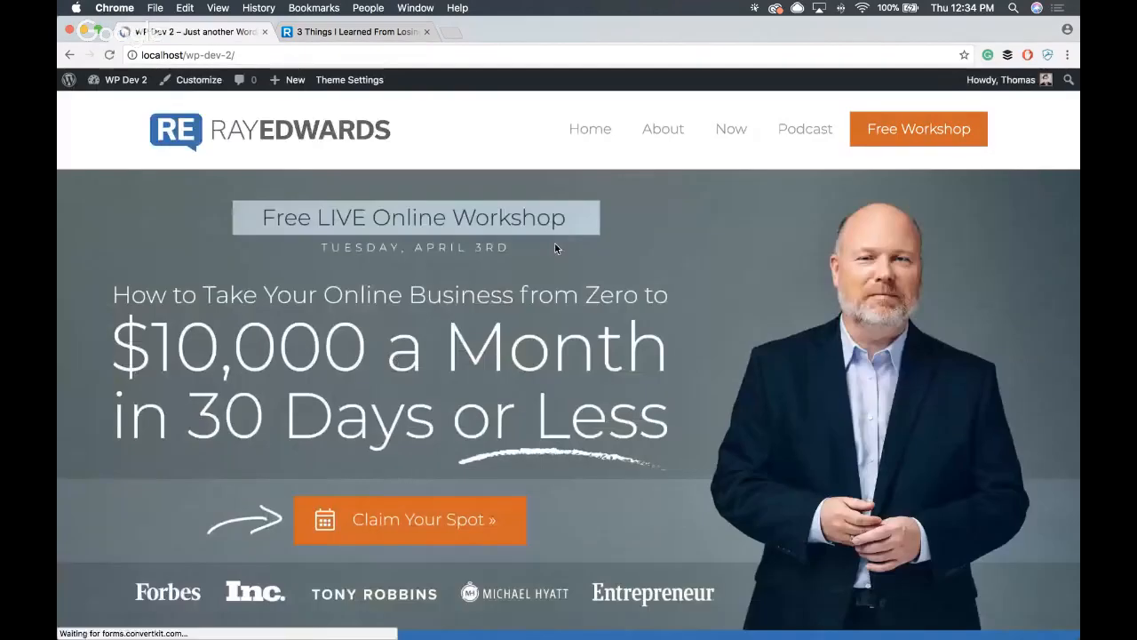
pyautogui.scroll(-3, 554, 243)
pyautogui.scroll(-7, 555, 243)
pyautogui.click(280, 258)
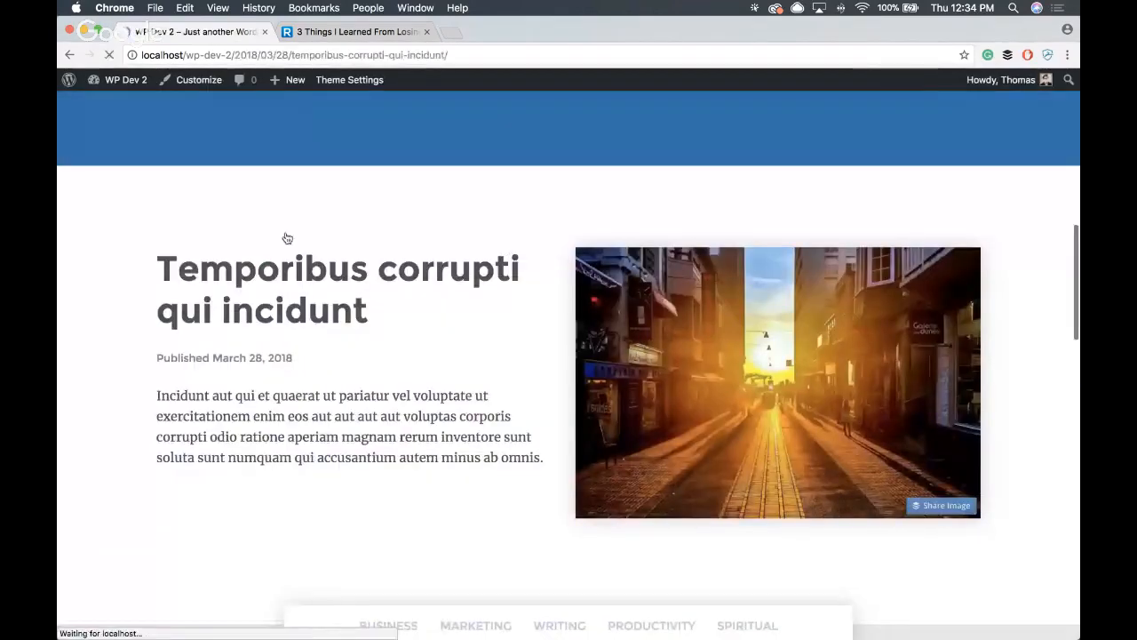
pyautogui.scroll(-5, 355, 293)
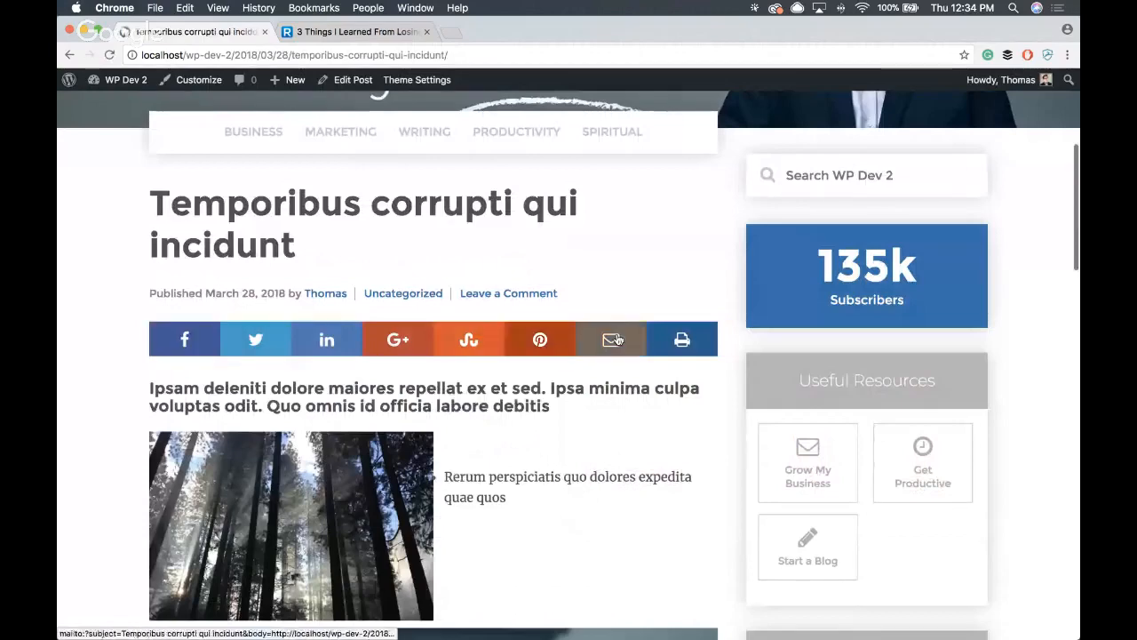
pyautogui.scroll(-10, 243, 317)
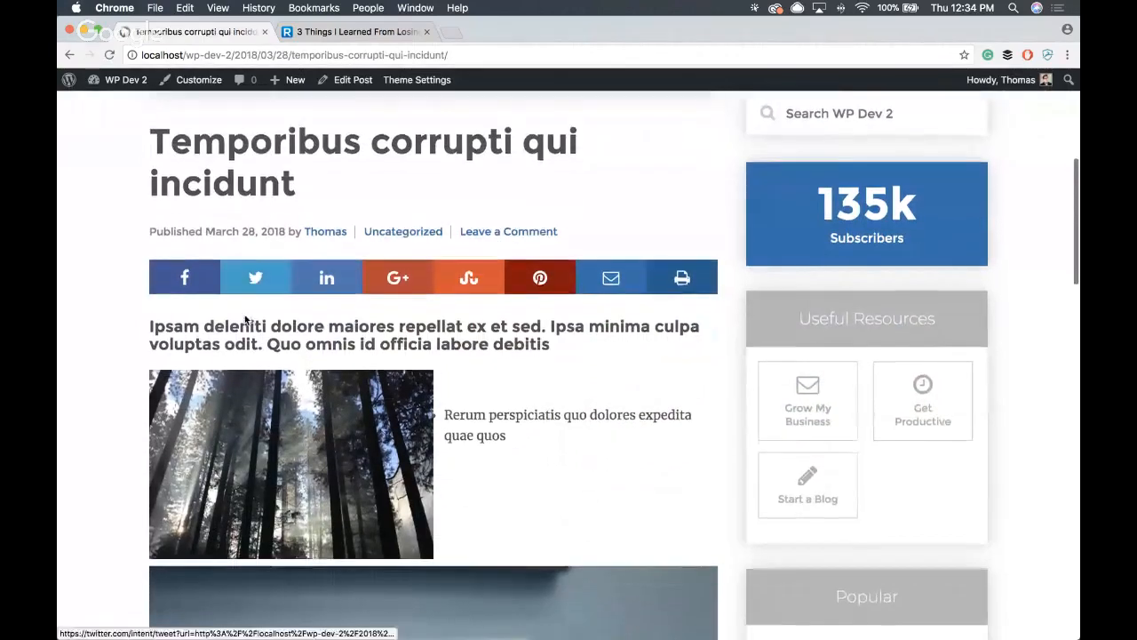
pyautogui.scroll(-15, 244, 315)
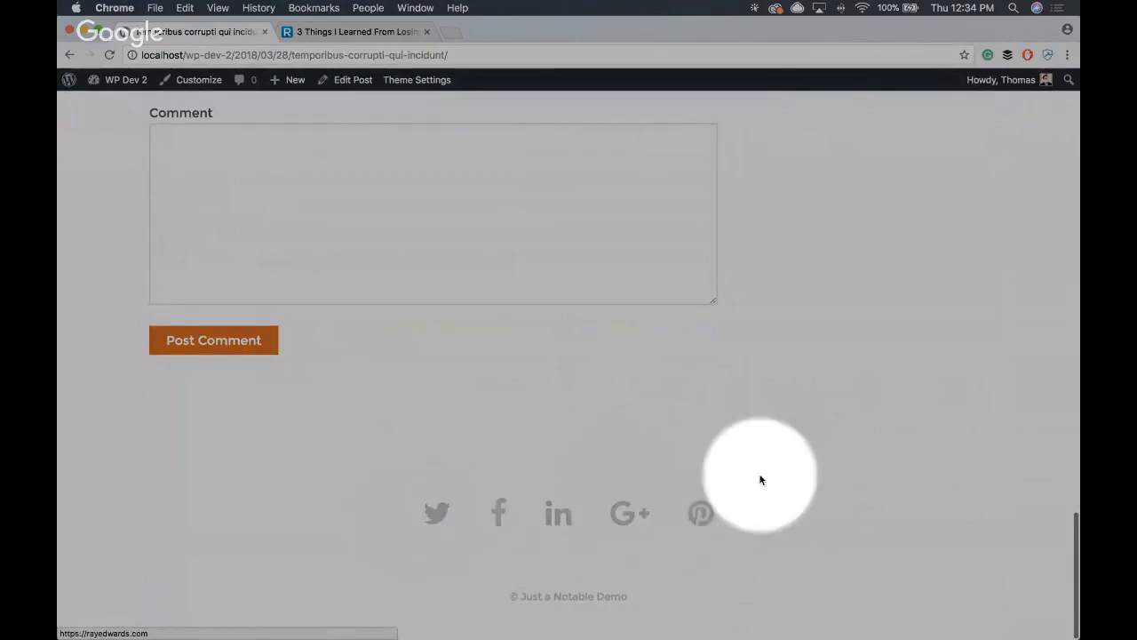
pyautogui.scroll(20, 744, 429)
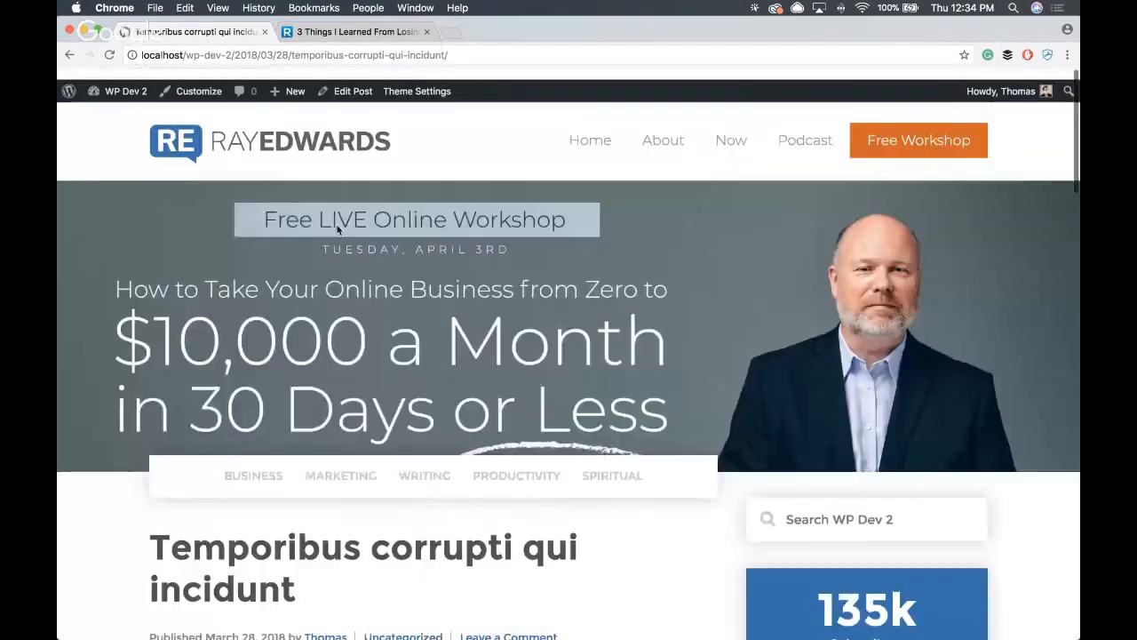
# - Return to the theme's Social settings, set the Share Bar Style to Match Theme and save the changes
pyautogui.click(427, 84)
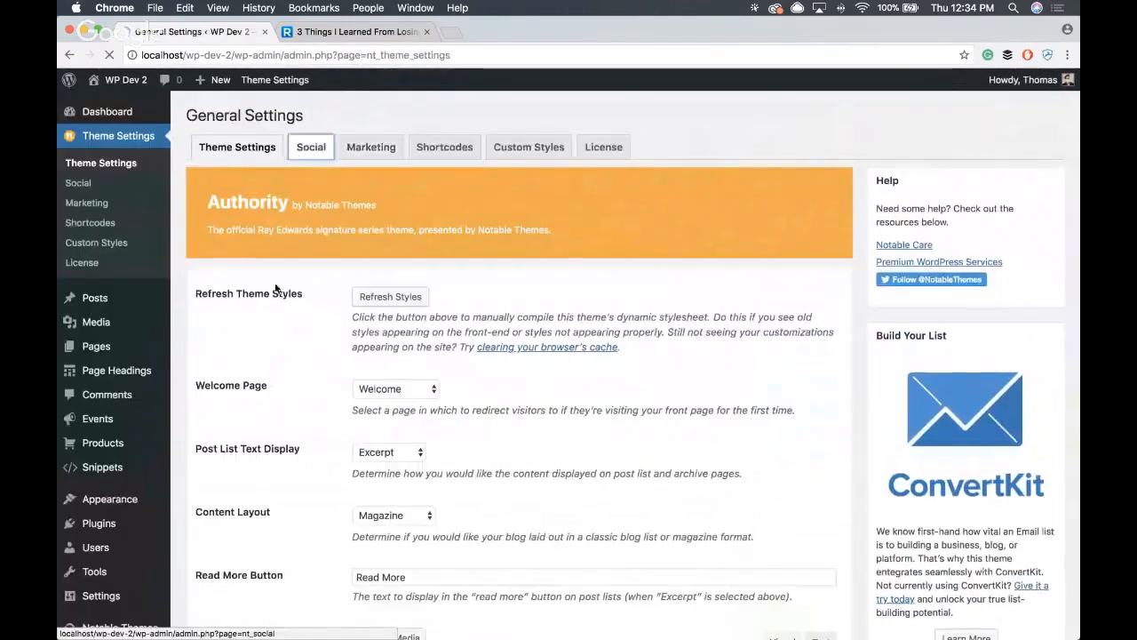
pyautogui.click(310, 146)
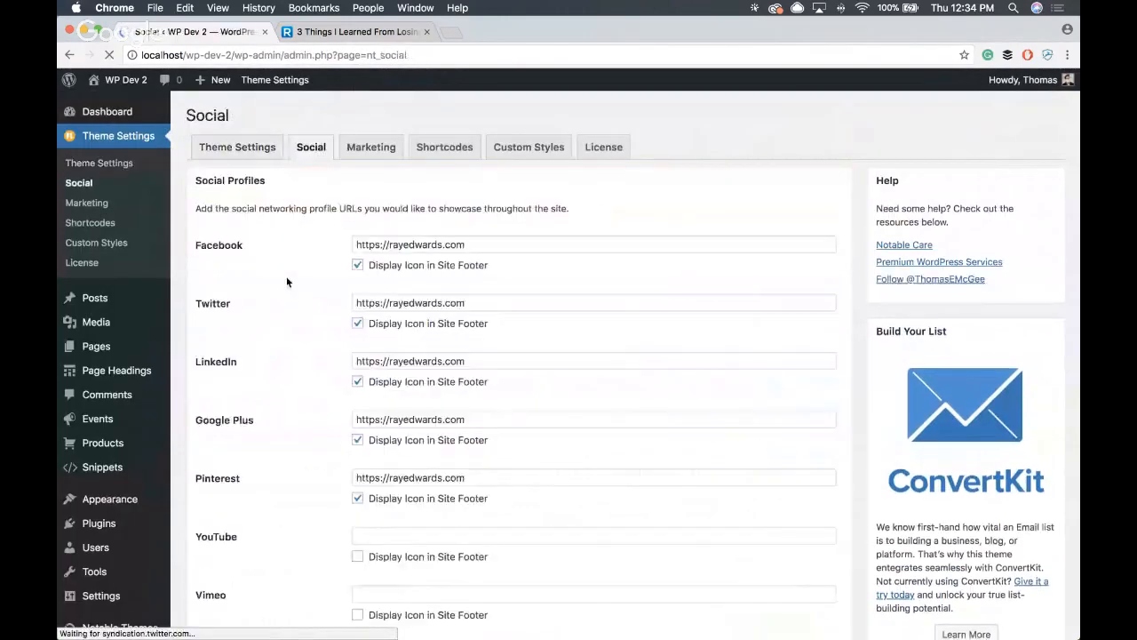
pyautogui.scroll(-10, 281, 275)
pyautogui.click(428, 169)
pyautogui.click(424, 151)
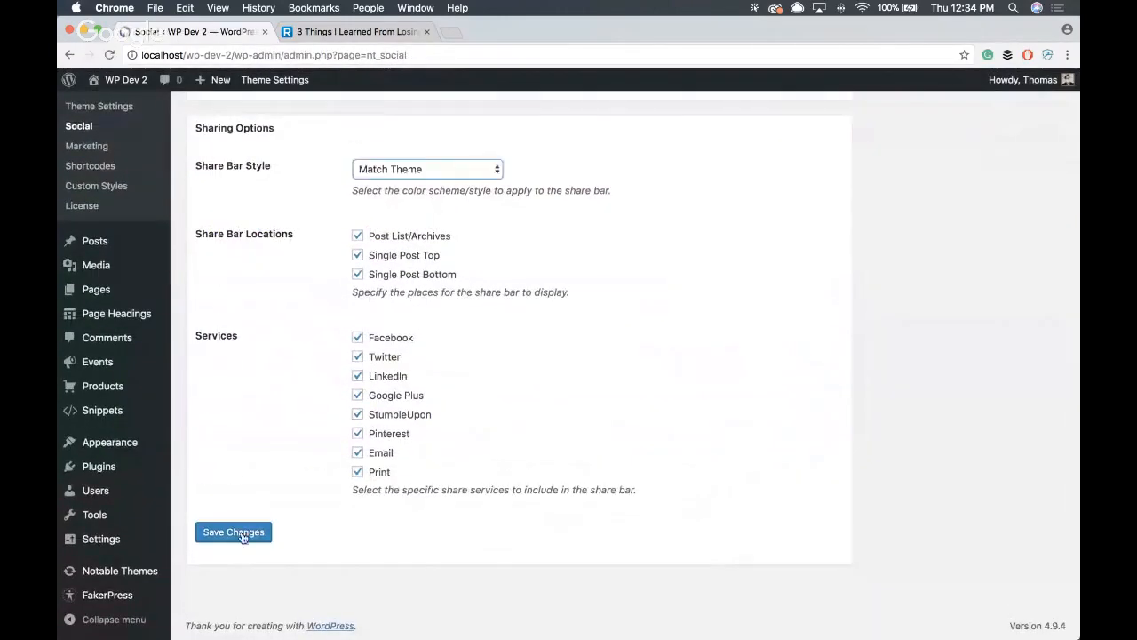
pyautogui.click(234, 532)
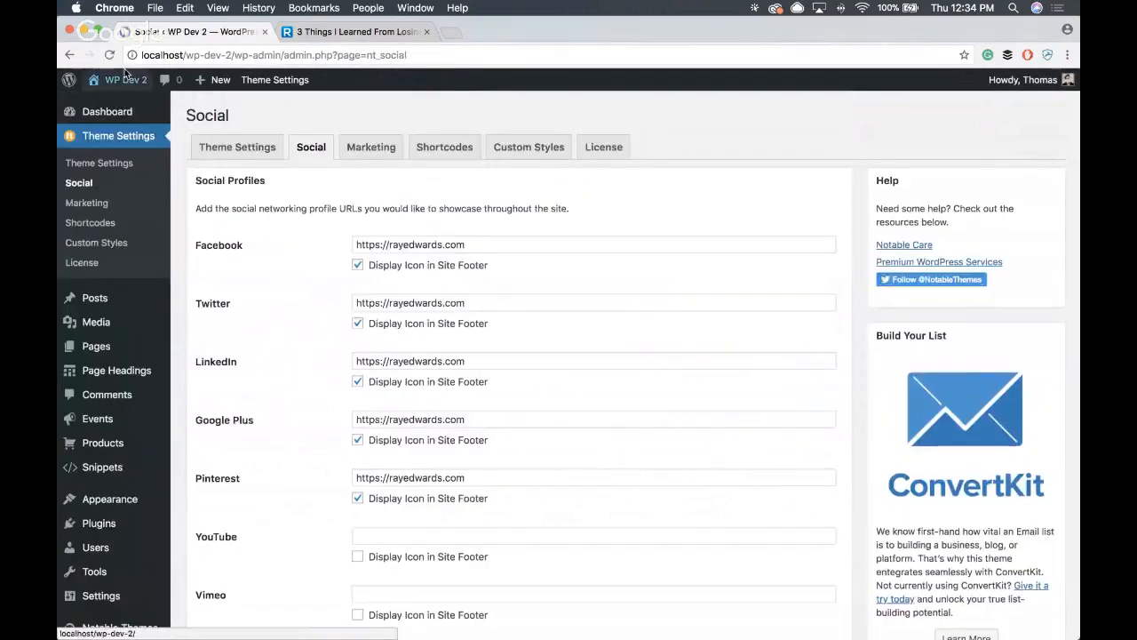
# - Visit the front page and reopen the featured post Temporibus corrupti qui incidunt
pyautogui.click(125, 78)
pyautogui.scroll(-7, 490, 165)
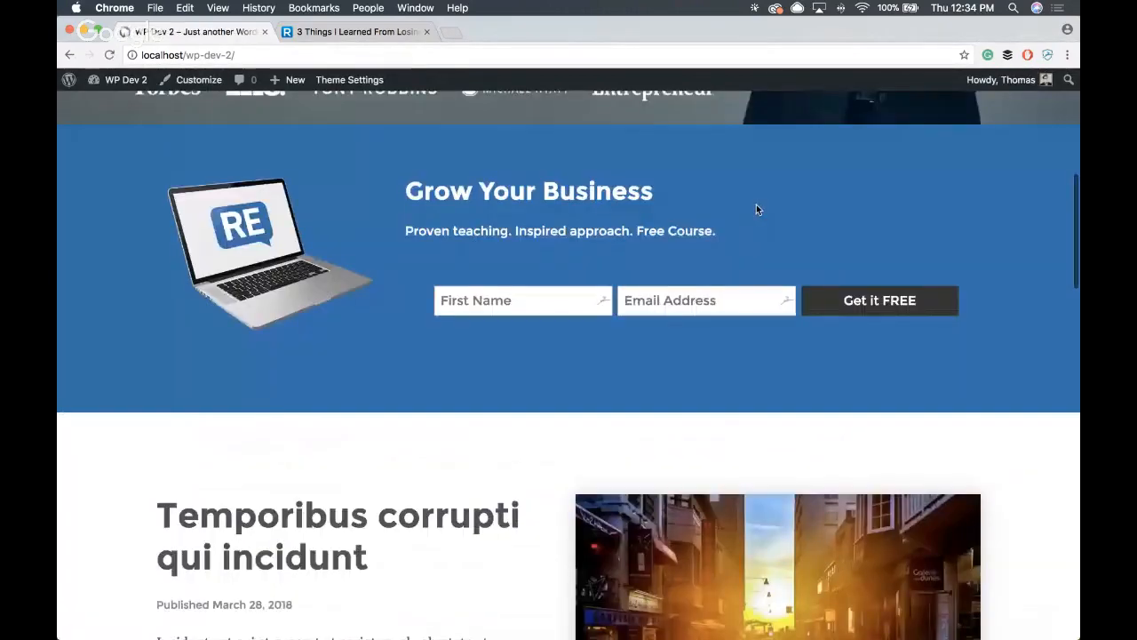
pyautogui.scroll(-2, 756, 210)
pyautogui.click(497, 342)
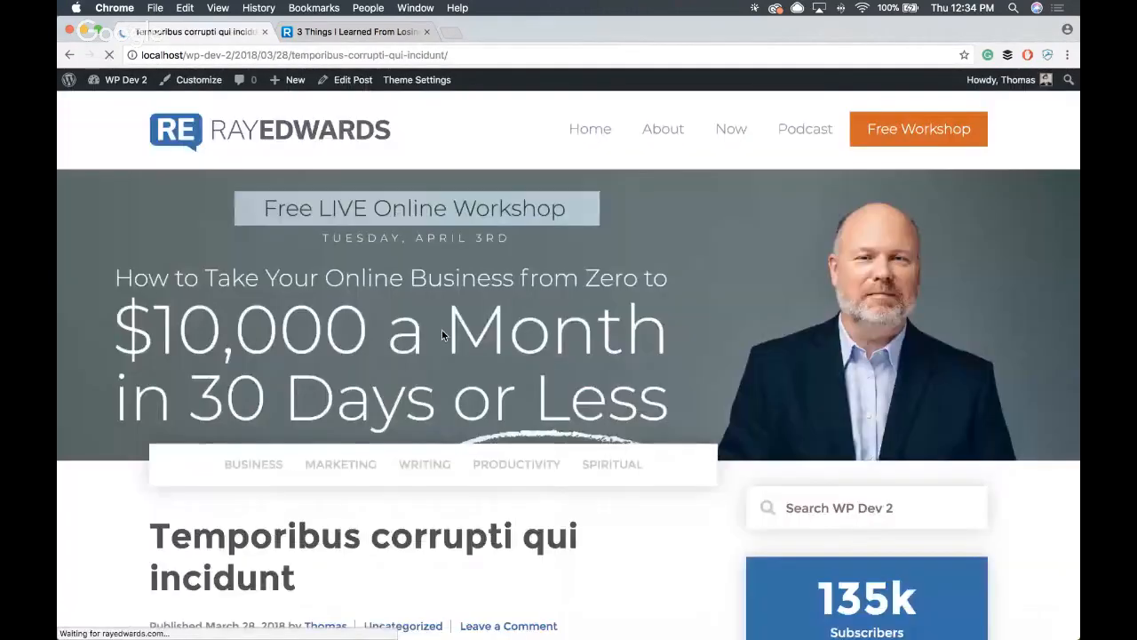
# - Examine the theme-colored share bars above and below the content of the post Temporibus corrupti qui incidunt
pyautogui.scroll(-5, 441, 329)
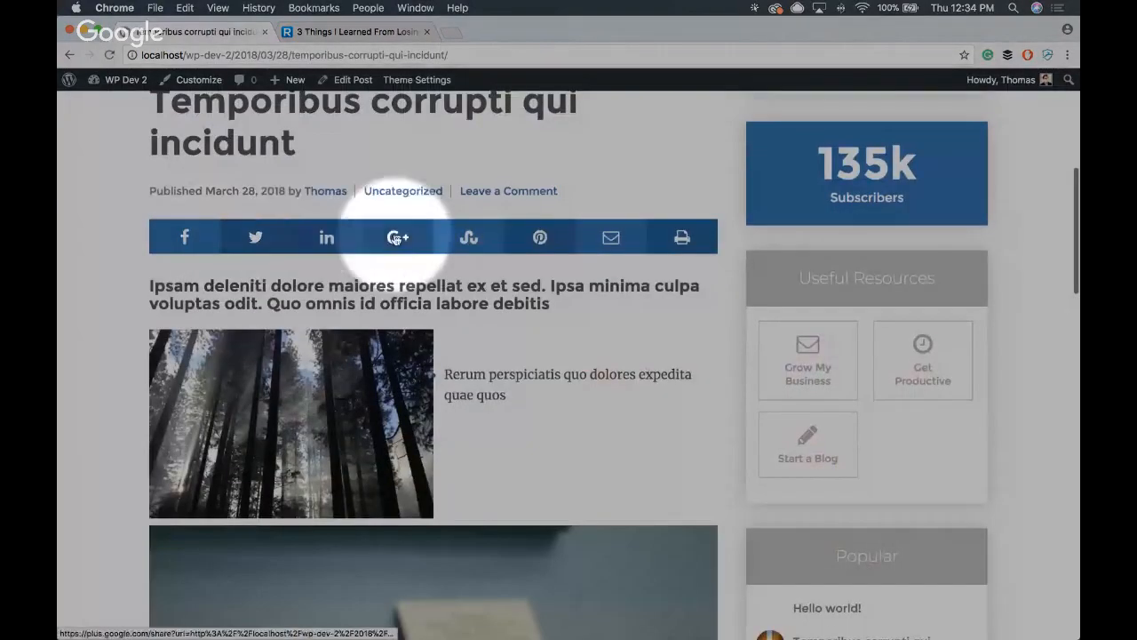
pyautogui.scroll(-8, 451, 252)
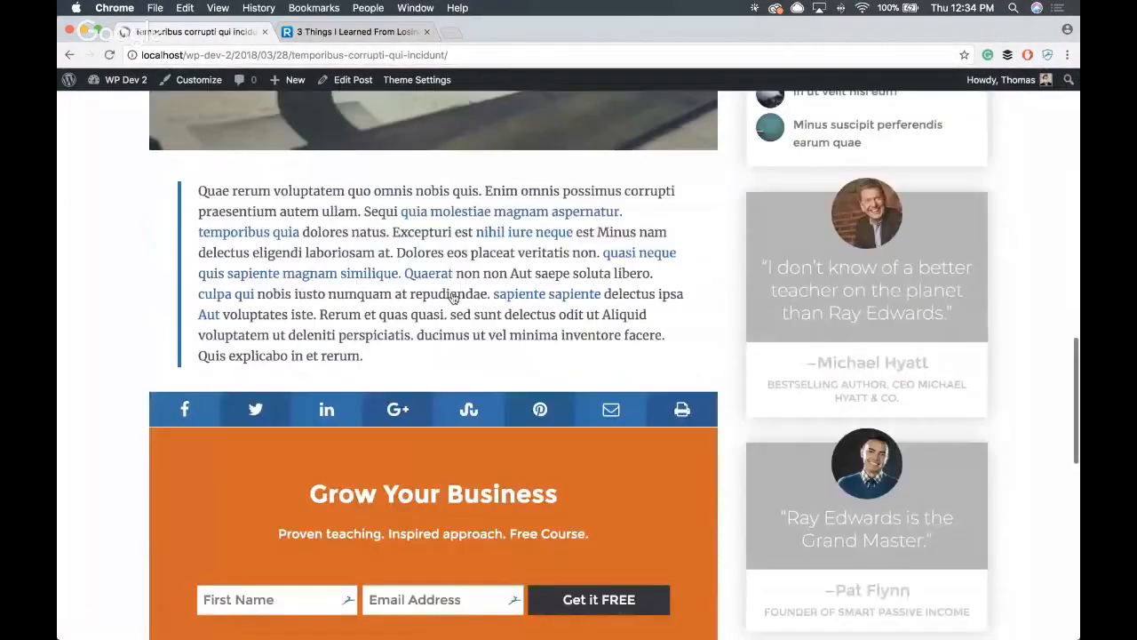
pyautogui.scroll(-10, 453, 297)
pyautogui.scroll(20, 431, 295)
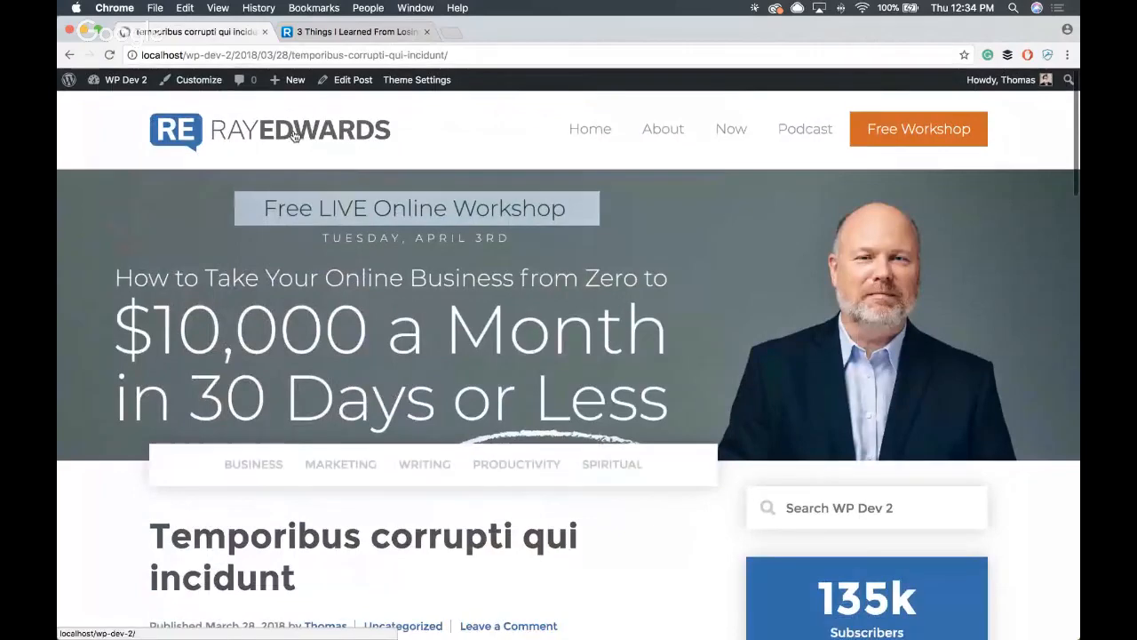
# - Open the Authority theme's general settings via the front page and review the options from Welcome Page down to Author Bio
pyautogui.click(295, 134)
pyautogui.click(349, 79)
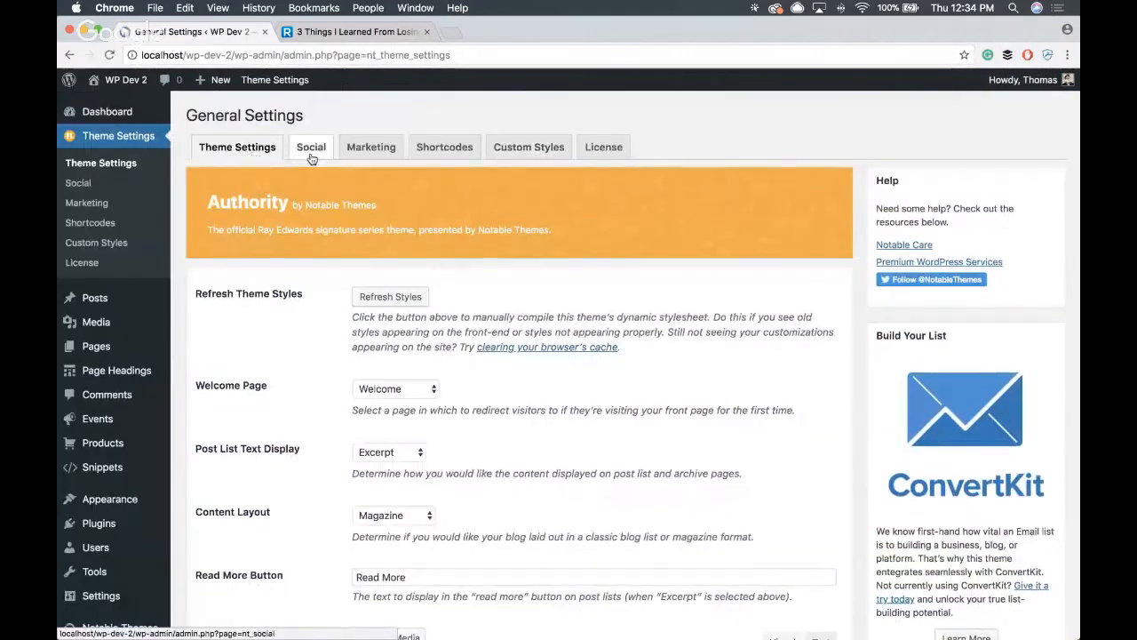
pyautogui.scroll(-1, 328, 252)
pyautogui.scroll(-5, 316, 256)
pyautogui.scroll(3, 383, 286)
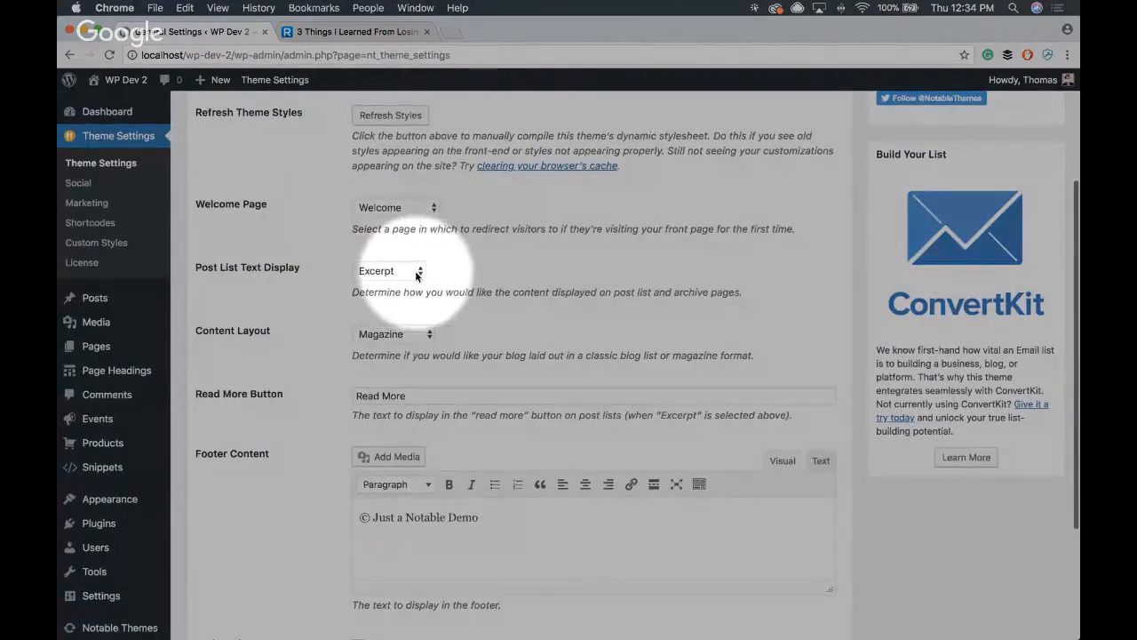
pyautogui.scroll(1, 427, 271)
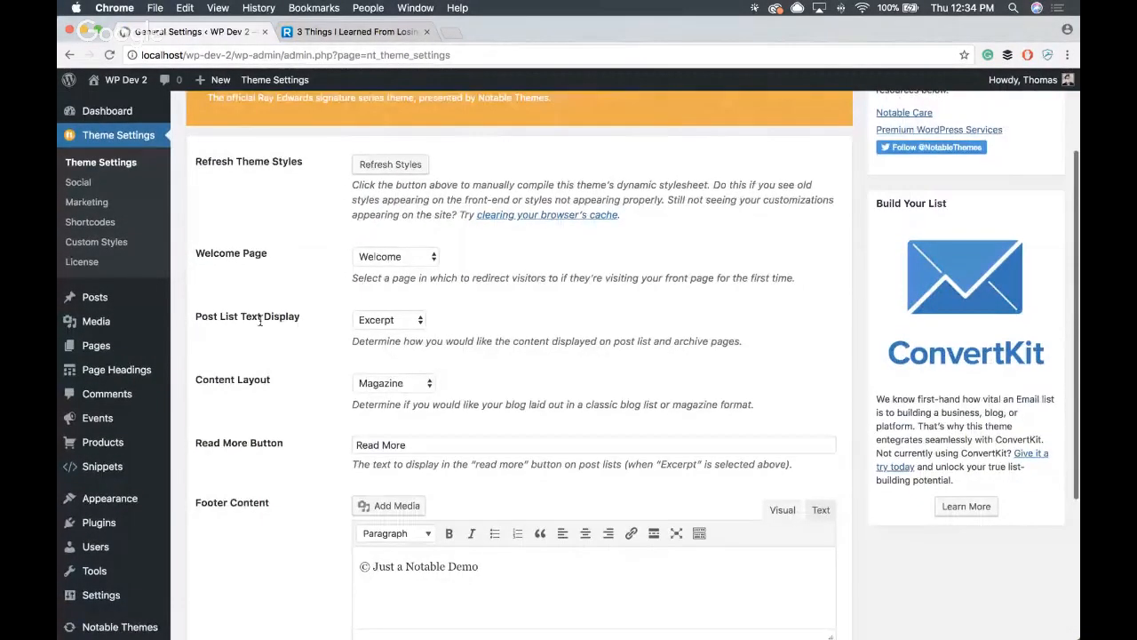
pyautogui.scroll(-5, 261, 322)
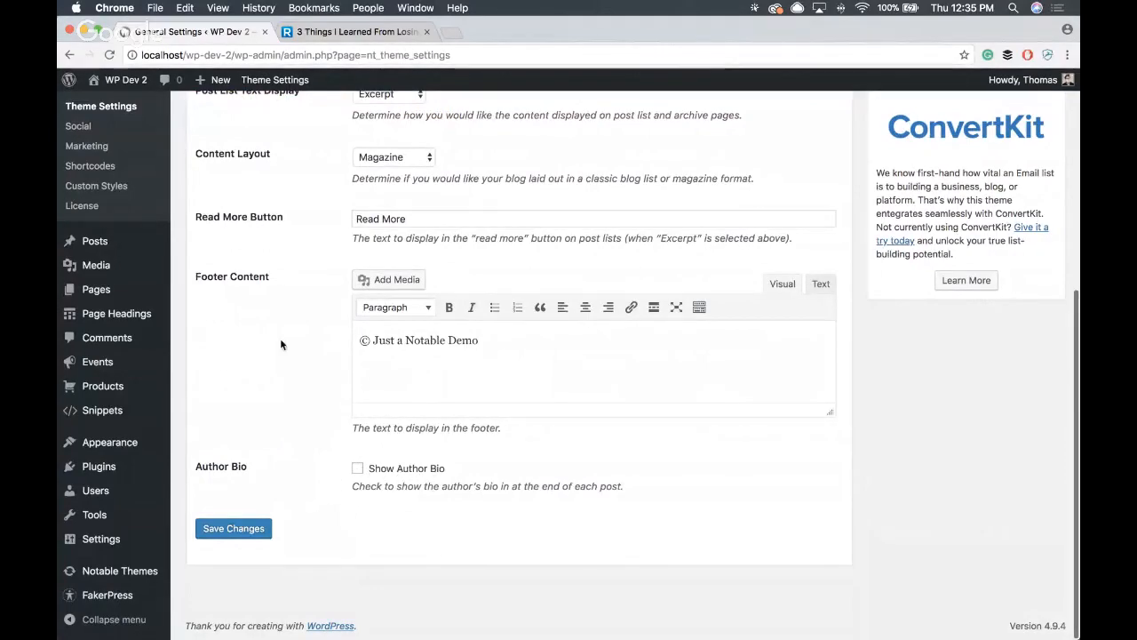
# - Switch to the live Ray Edwards podcast post and examine the author bio box at the end of its content
pyautogui.click(375, 32)
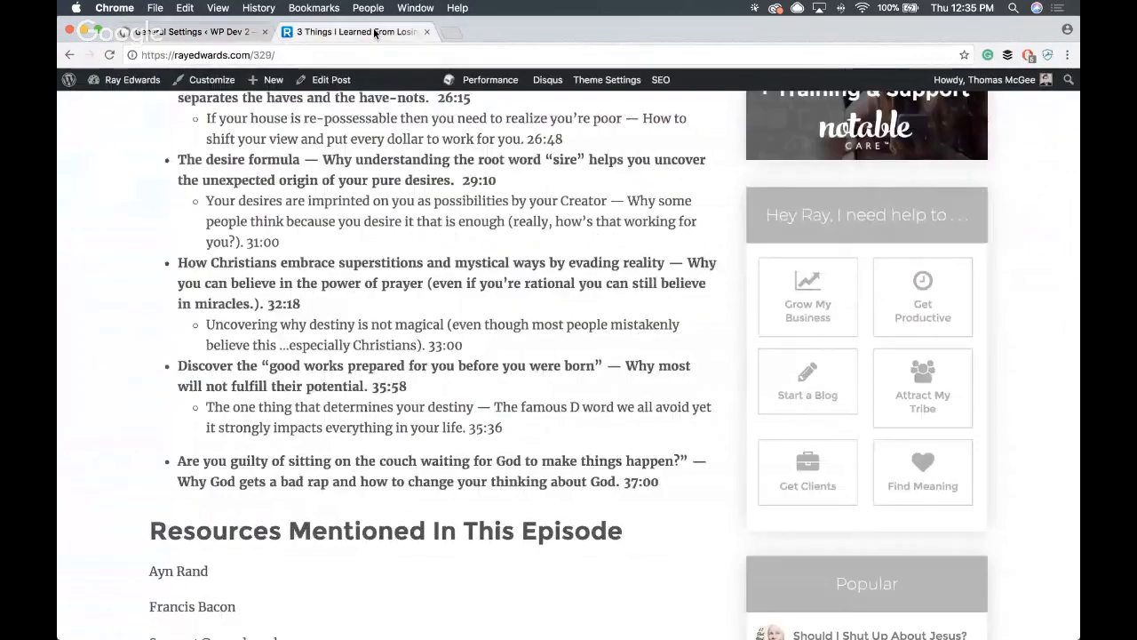
pyautogui.scroll(-15, 358, 154)
pyautogui.scroll(10, 356, 152)
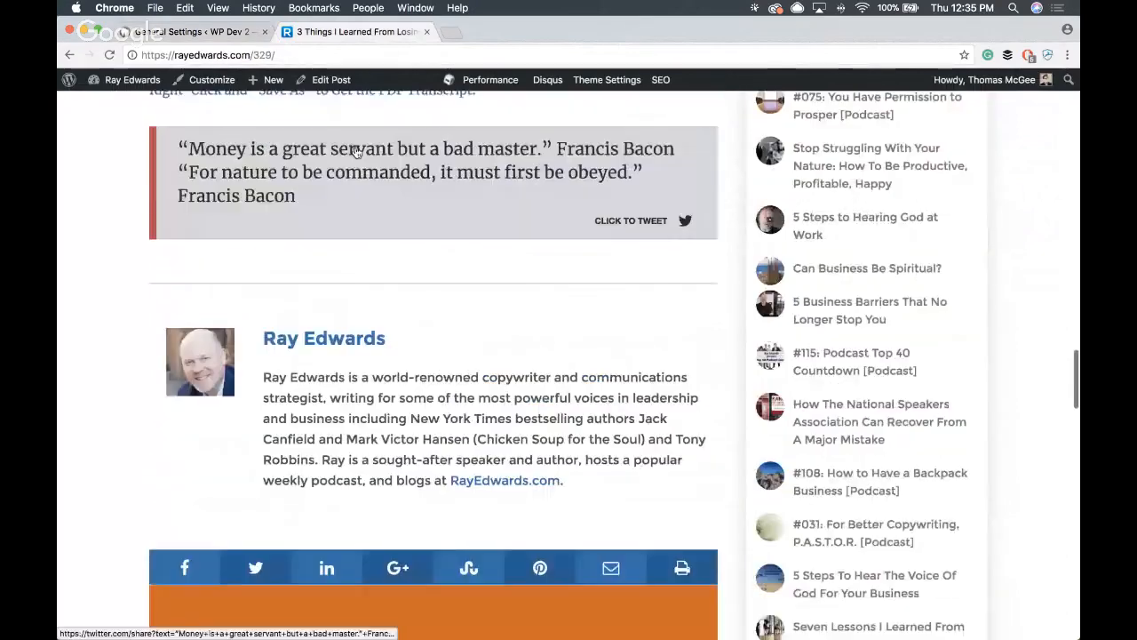
pyautogui.scroll(1, 357, 152)
pyautogui.press('F1')
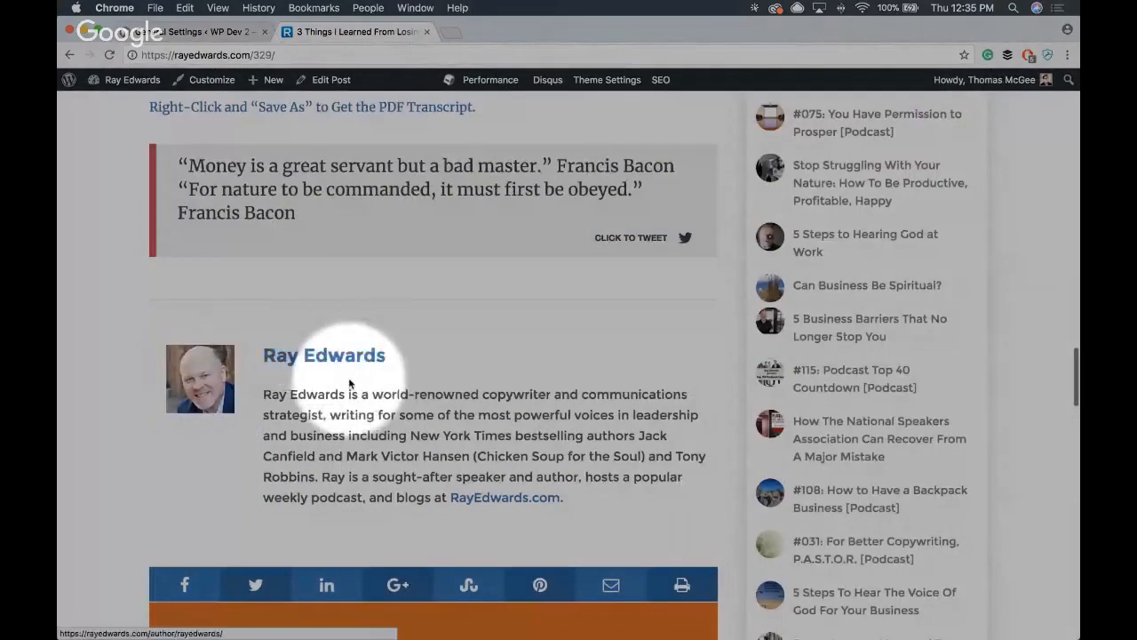
pyautogui.press('F1')
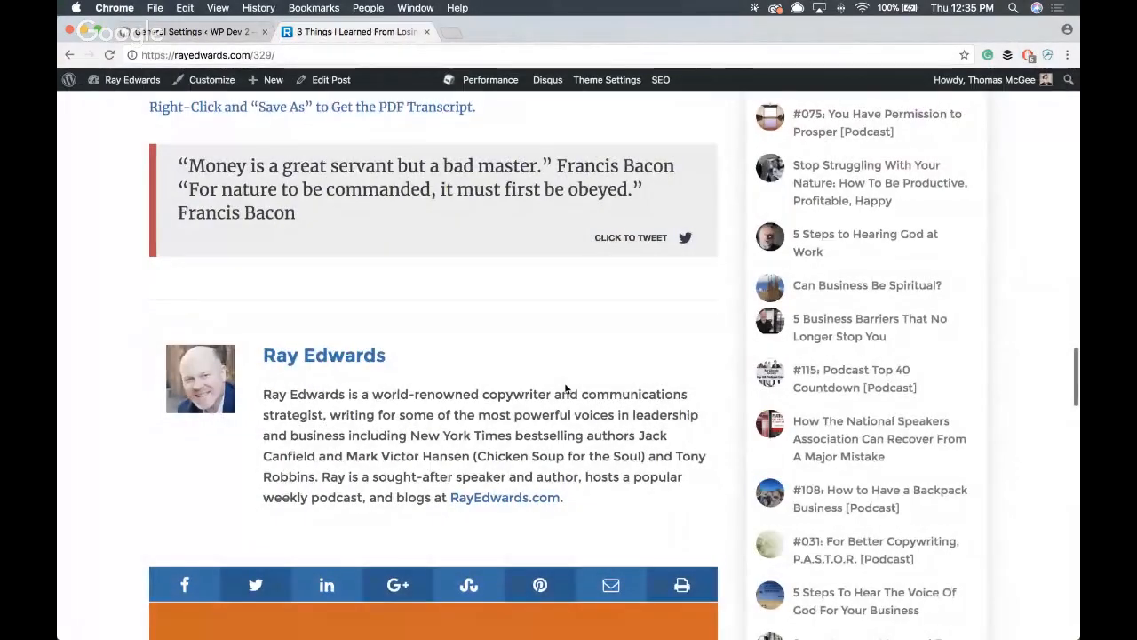
pyautogui.scroll(7, 565, 388)
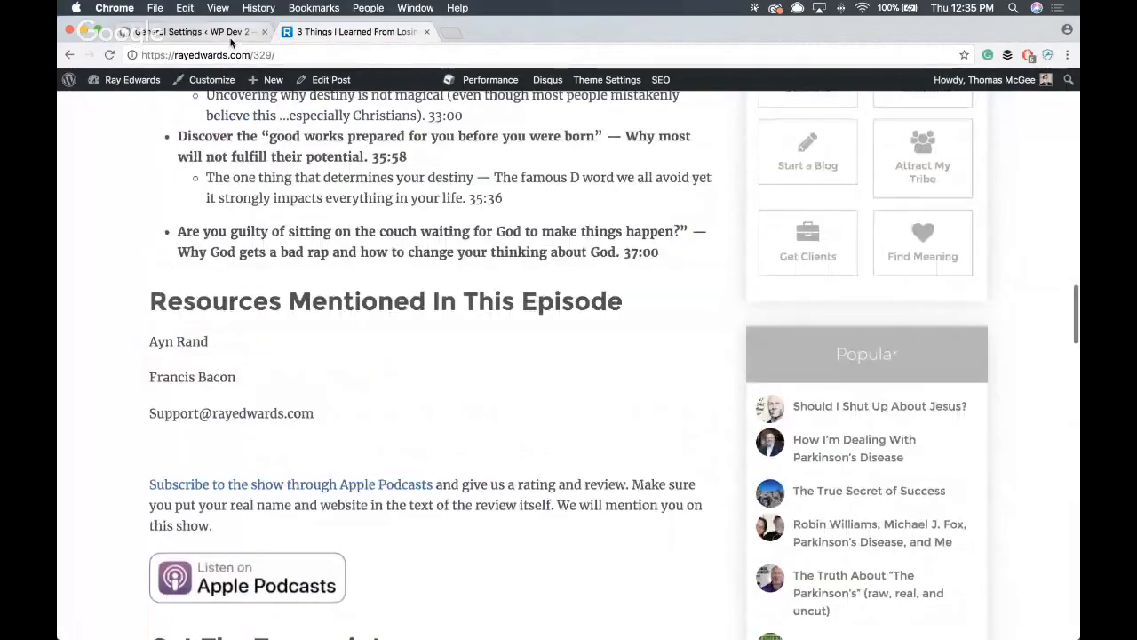
# - Go back to the local WP Dev 2 site, visit its front page and look through the page sections
pyautogui.click(229, 34)
pyautogui.click(266, 80)
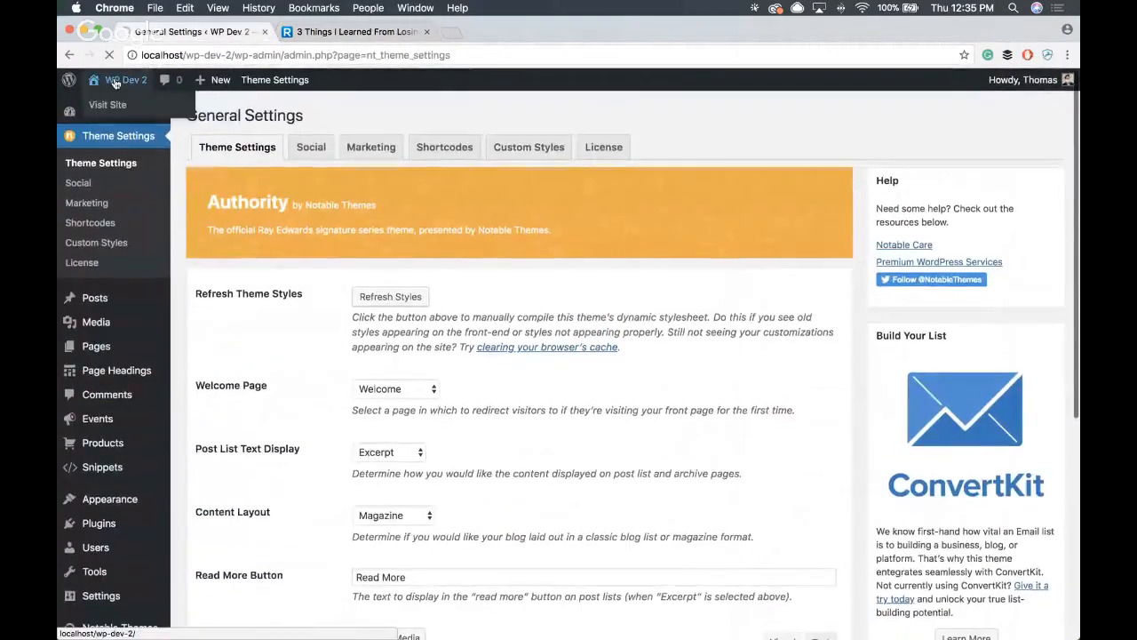
pyautogui.click(114, 82)
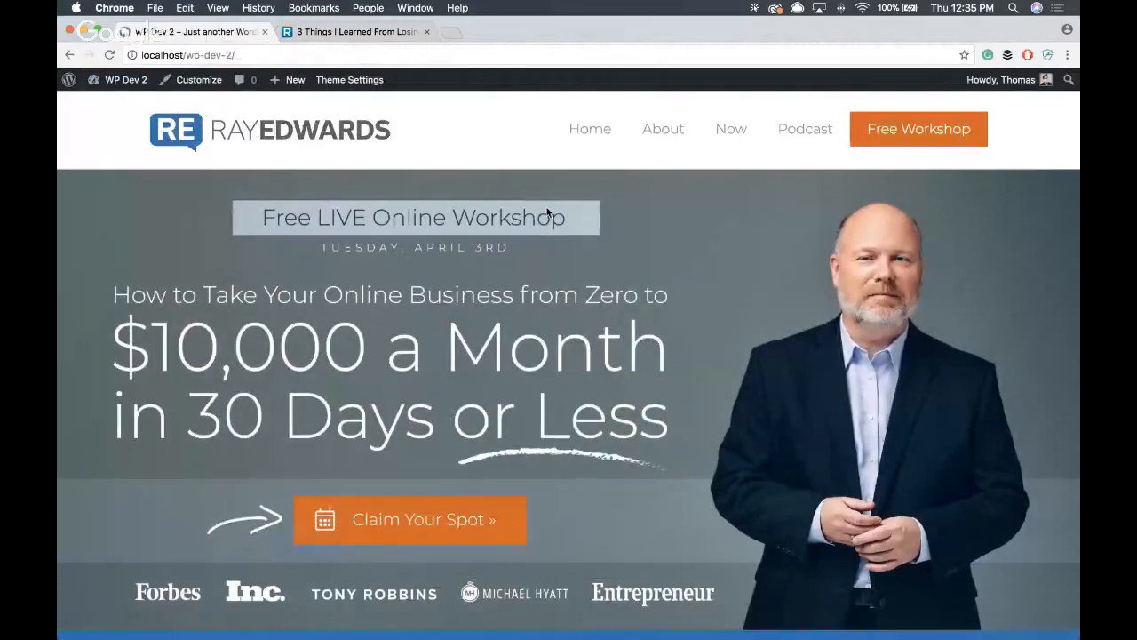
pyautogui.scroll(-14, 546, 207)
pyautogui.scroll(3, 543, 206)
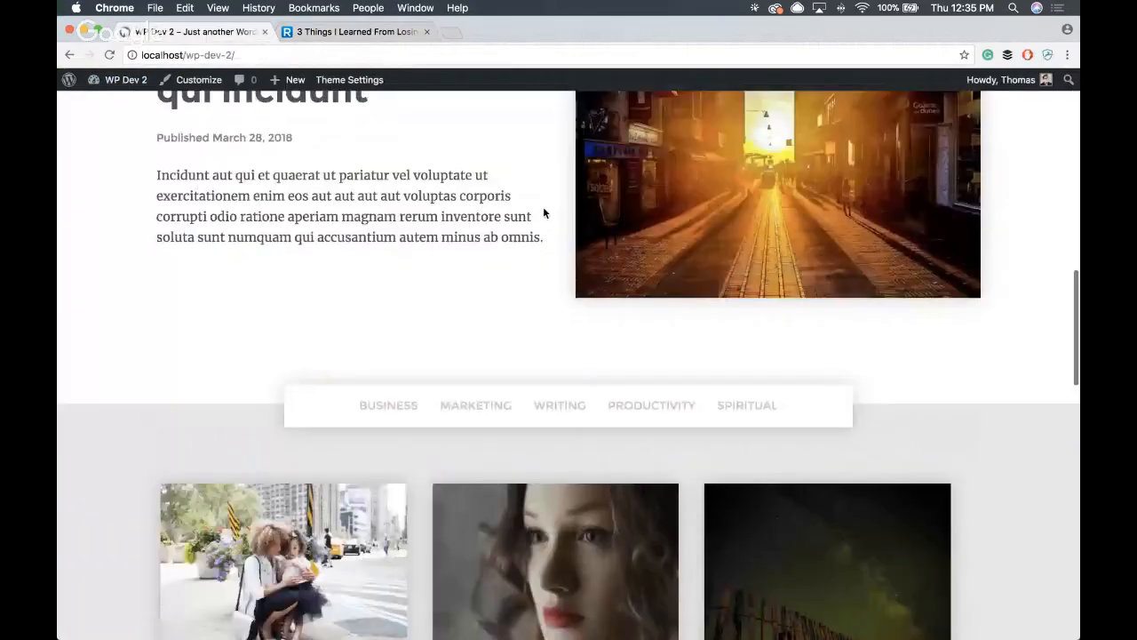
pyautogui.scroll(11, 544, 207)
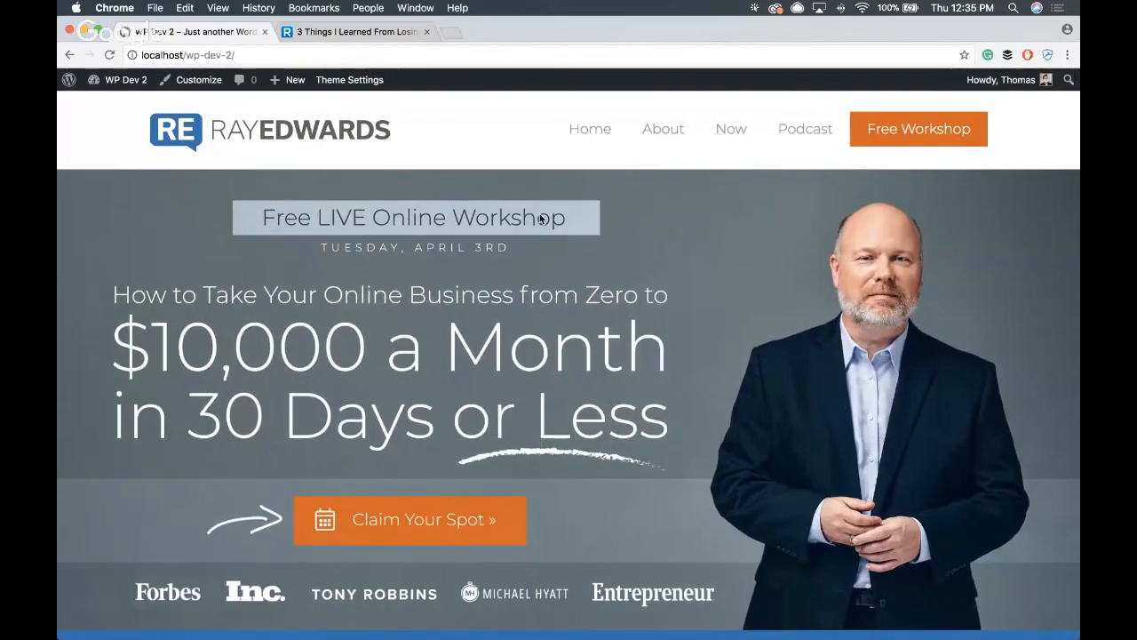
pyautogui.scroll(-5, 332, 284)
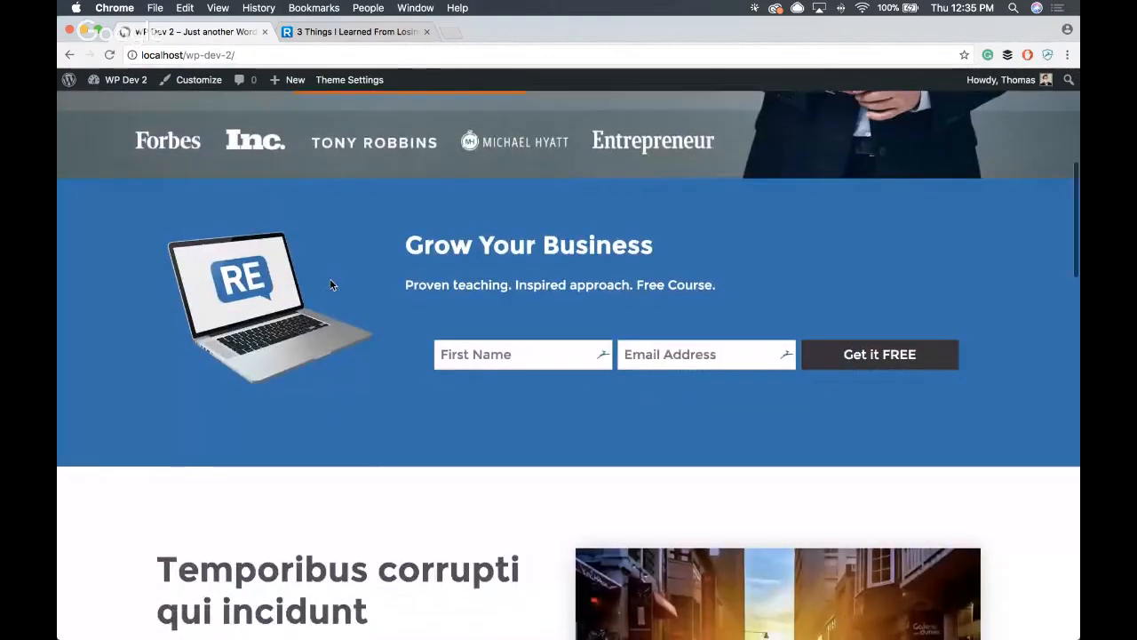
pyautogui.scroll(5, 330, 287)
# - Load localhost/wp-dev-2/welcome/ and look through the Welcome page's hero, testimonial and product sections
pyautogui.click(297, 55)
pyautogui.click(298, 56)
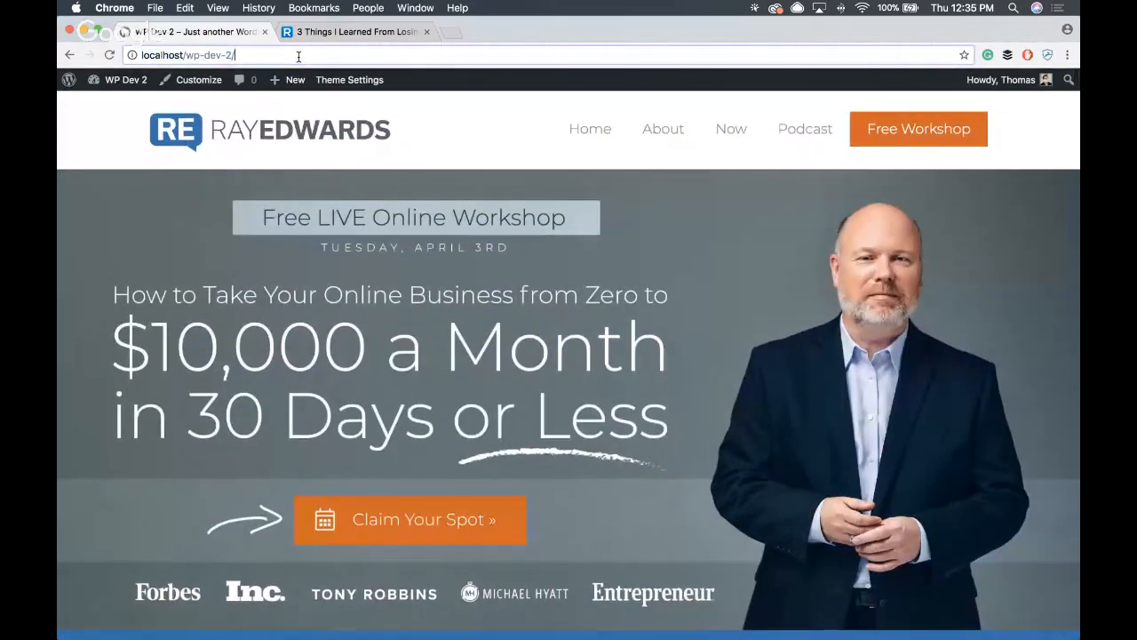
pyautogui.write('welc')
pyautogui.press('Return')
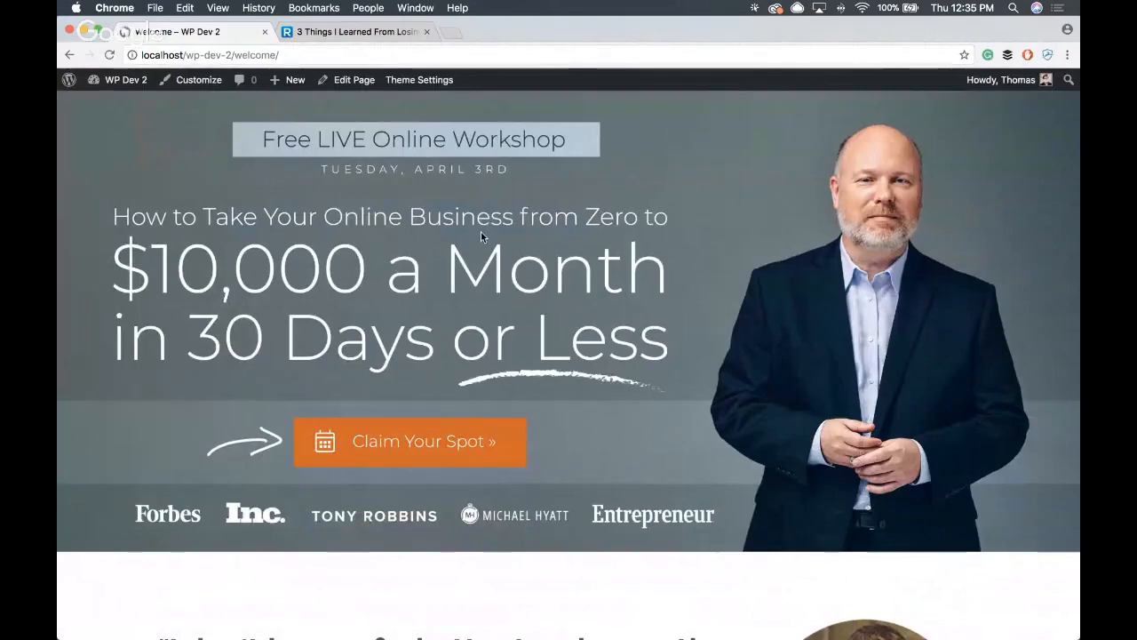
pyautogui.scroll(-15, 449, 235)
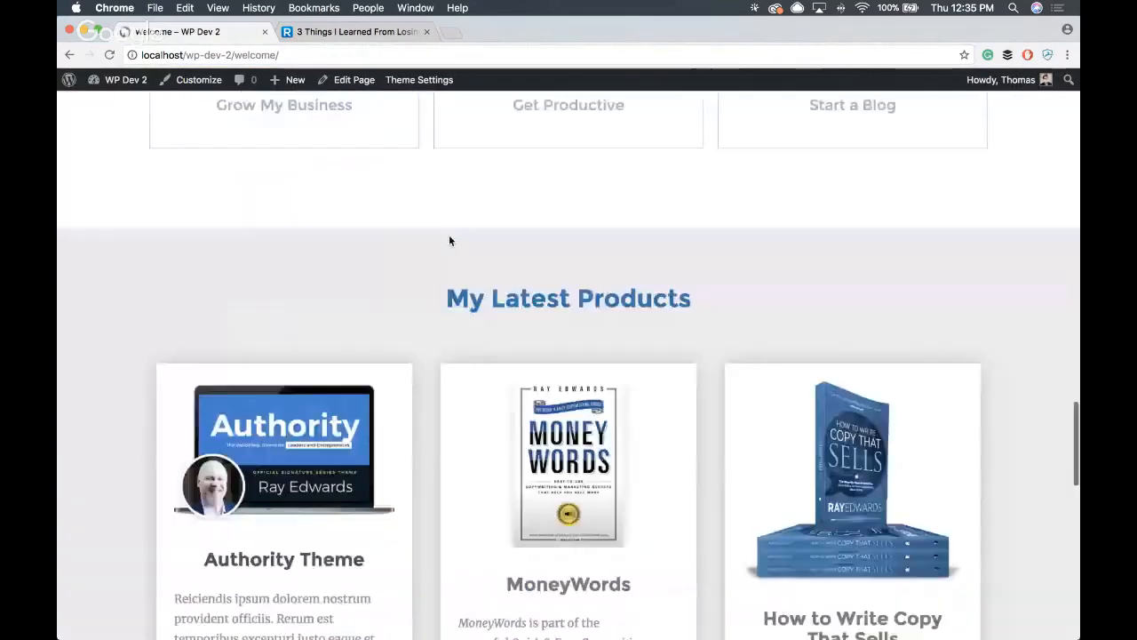
pyautogui.scroll(3, 449, 235)
pyautogui.scroll(12, 449, 236)
pyautogui.scroll(-4, 450, 232)
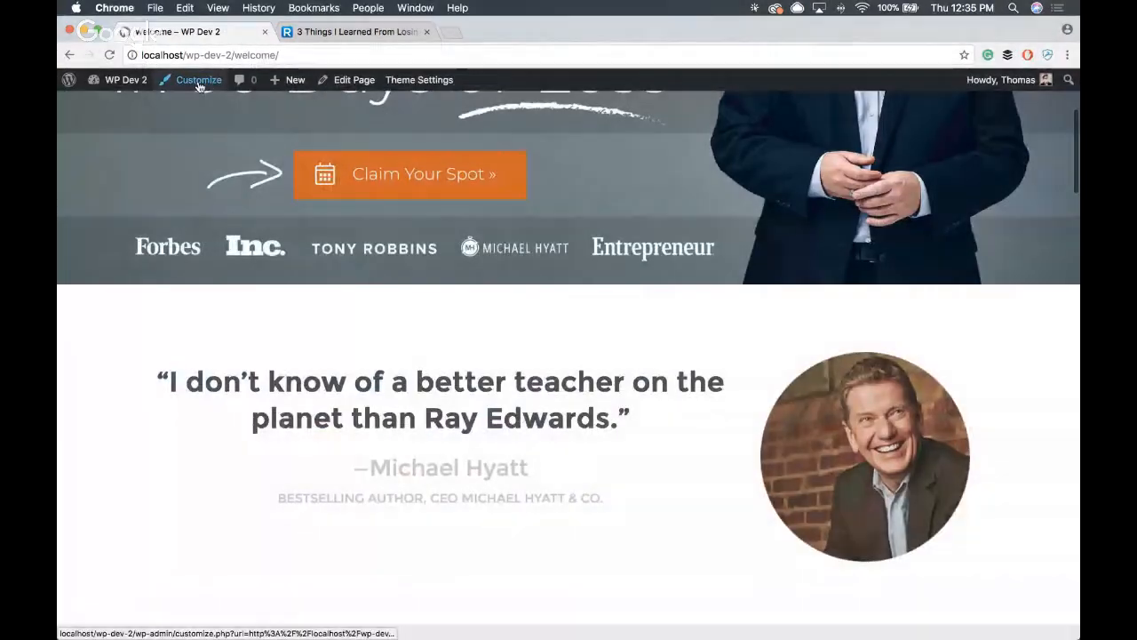
# - Open the Color Palette settings in the Customizer for the Welcome page and look over the page preview
pyautogui.click(199, 82)
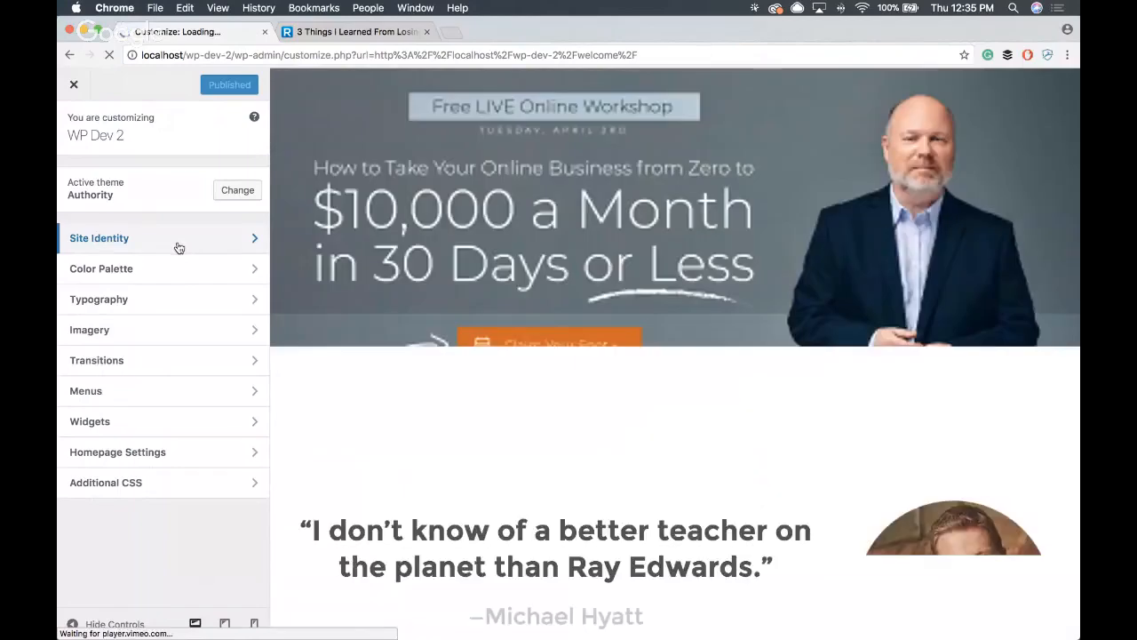
pyautogui.click(119, 270)
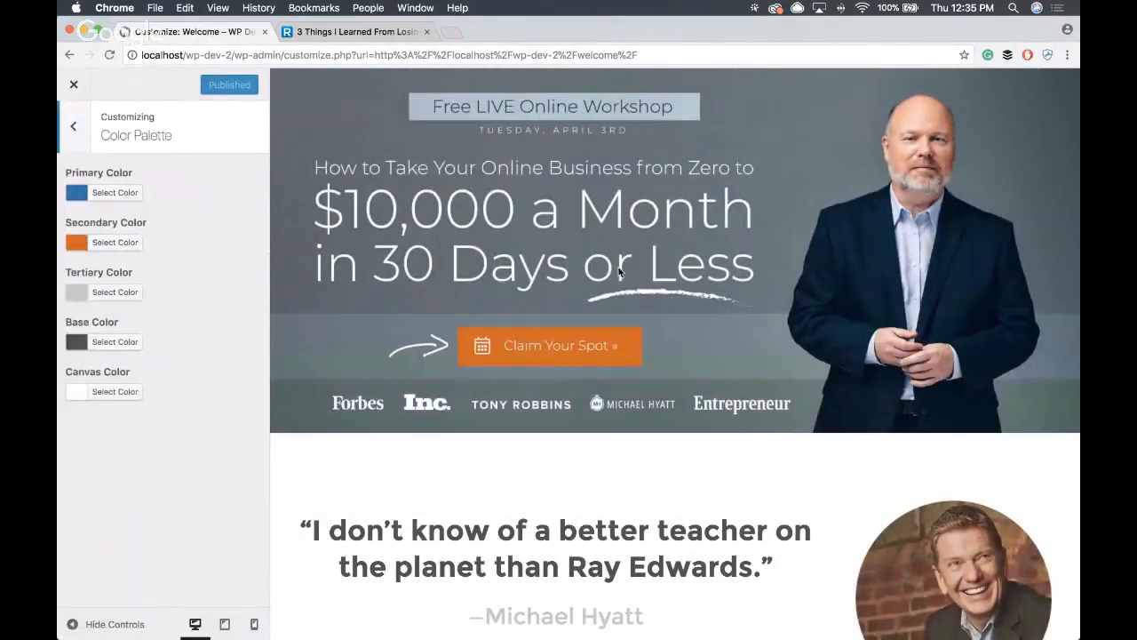
pyautogui.scroll(-3, 615, 271)
pyautogui.scroll(-12, 551, 270)
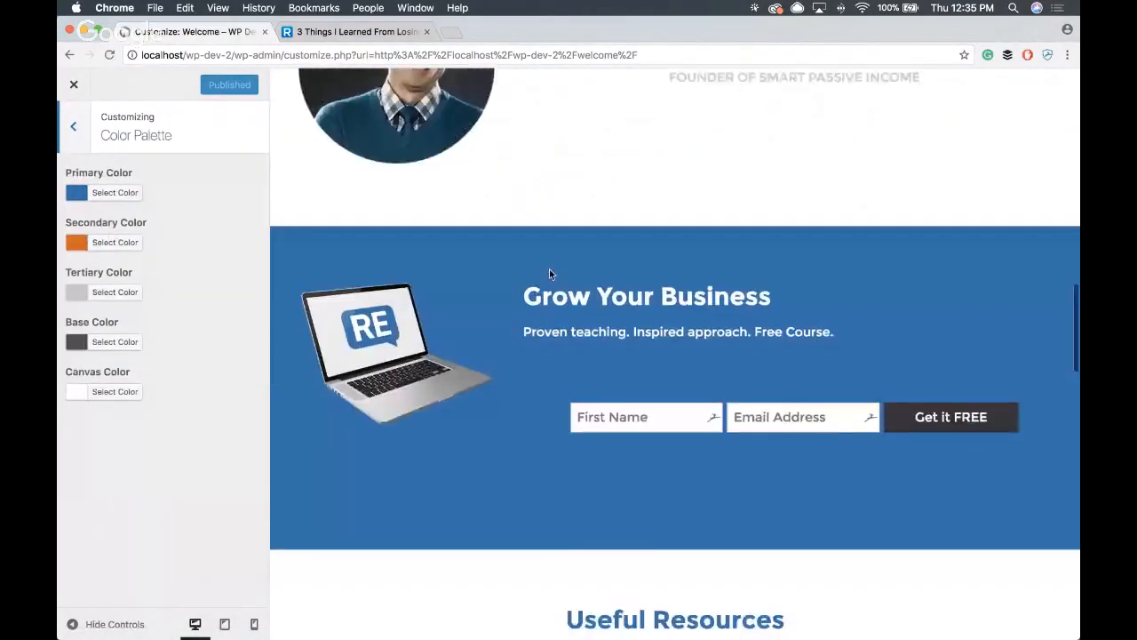
pyautogui.scroll(5, 549, 268)
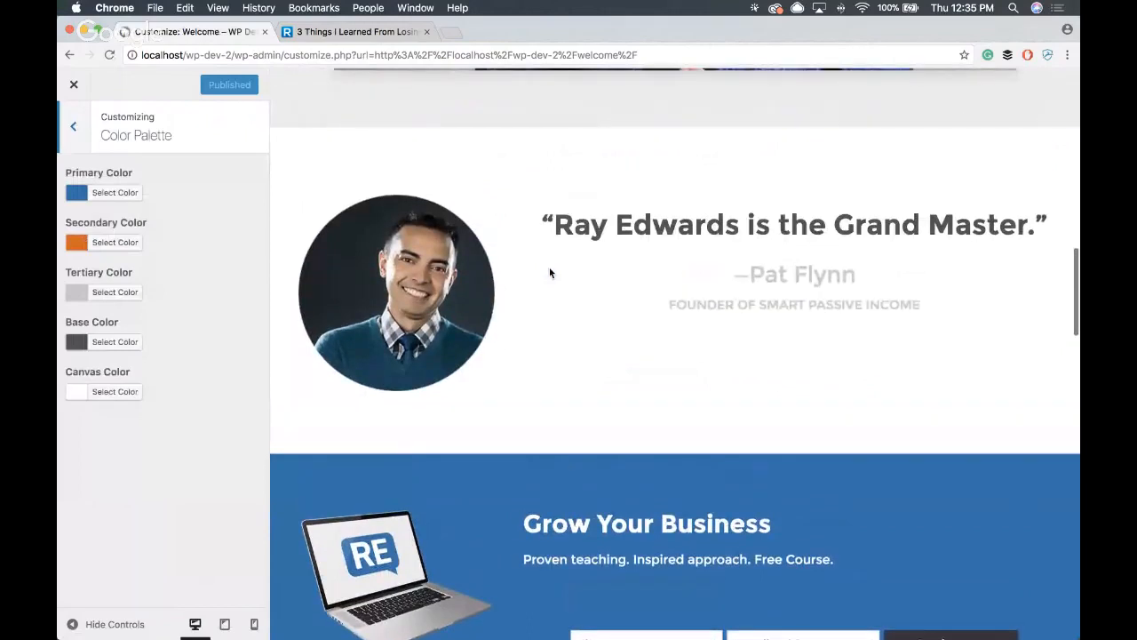
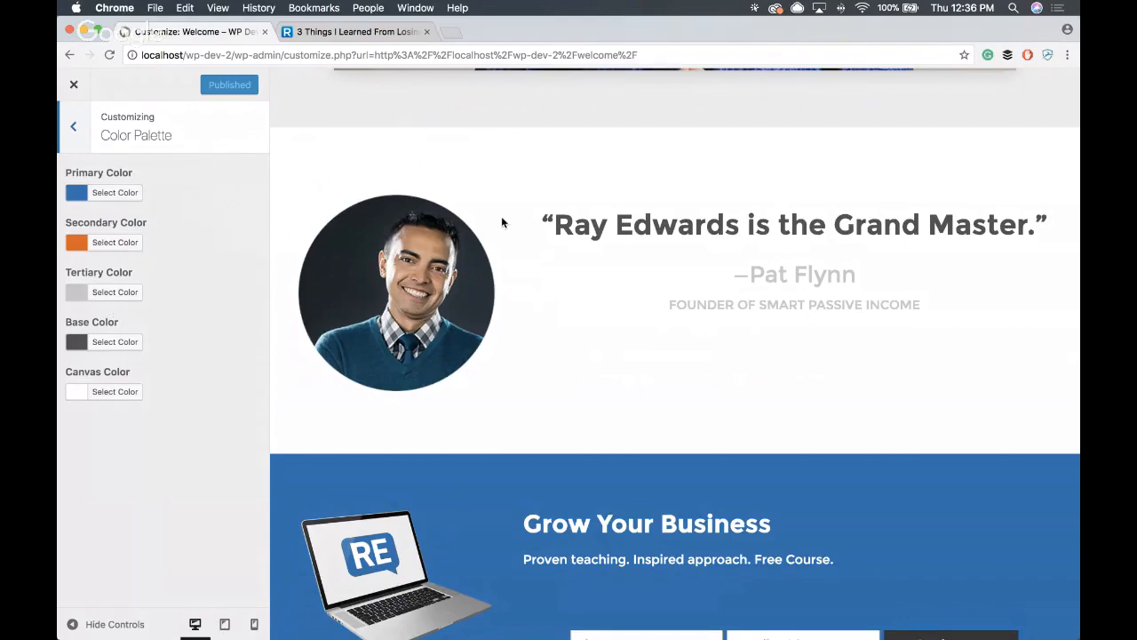
# - Set the palette's primary color to the olive green #6c8904
pyautogui.scroll(10, 501, 216)
pyautogui.scroll(-10, 502, 217)
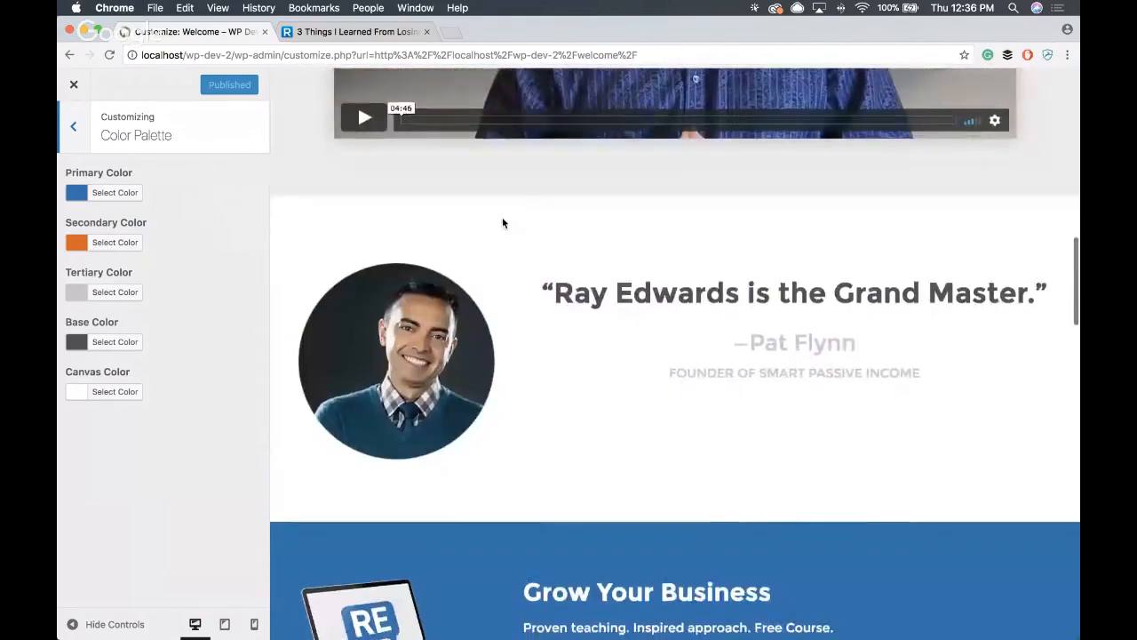
pyautogui.scroll(1, 502, 222)
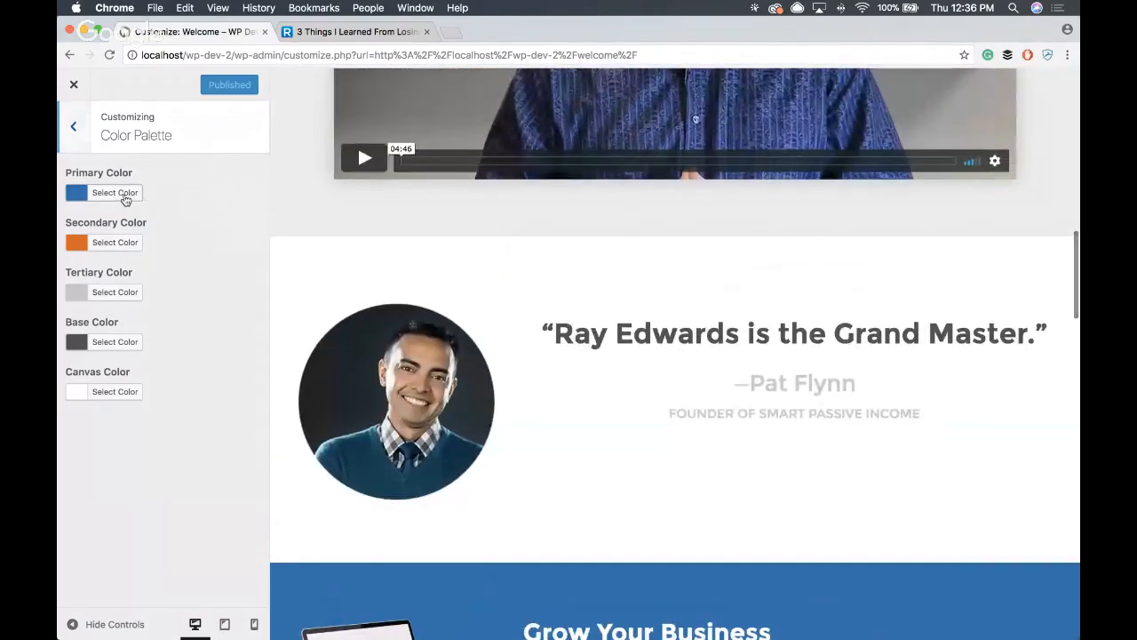
pyautogui.click(124, 196)
pyautogui.click(102, 250)
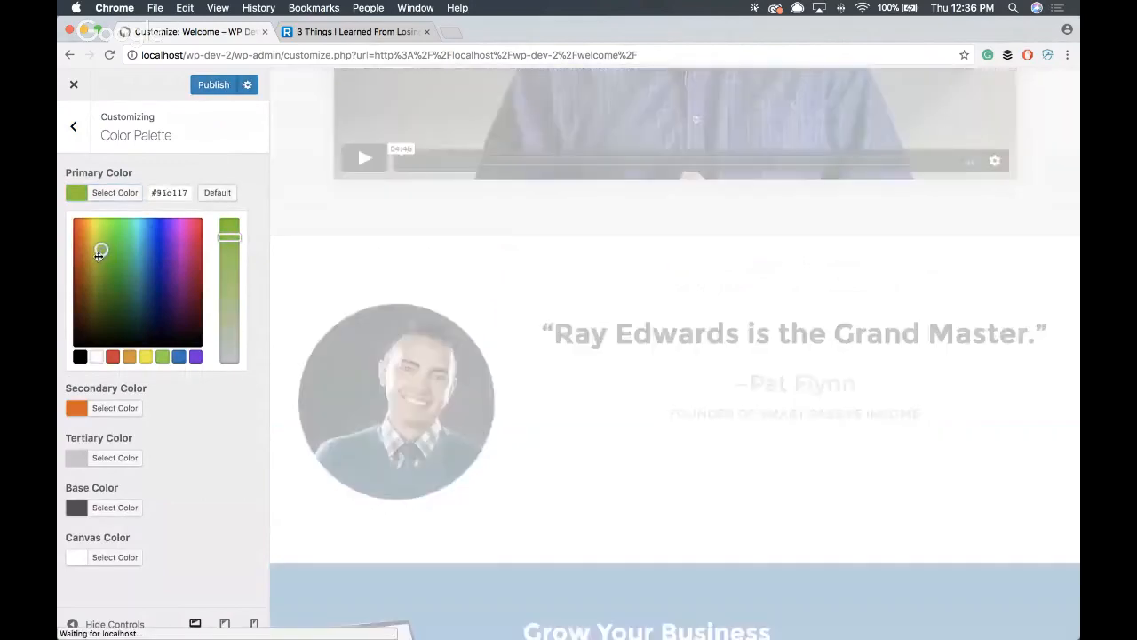
pyautogui.moveTo(99, 255); pyautogui.dragTo(97, 284)
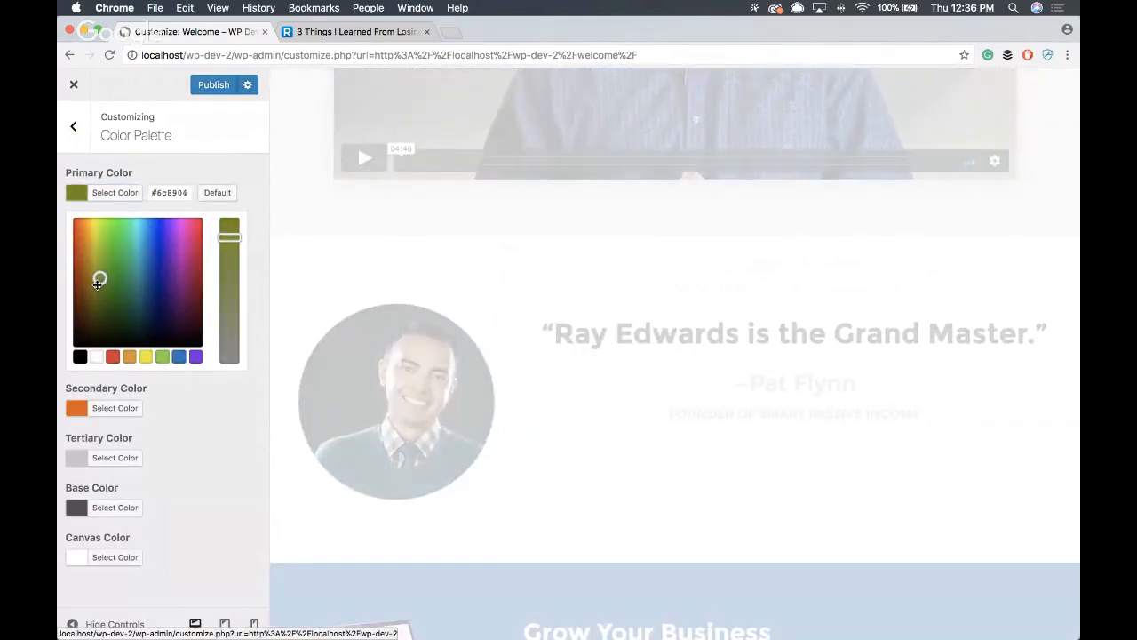
pyautogui.click(255, 175)
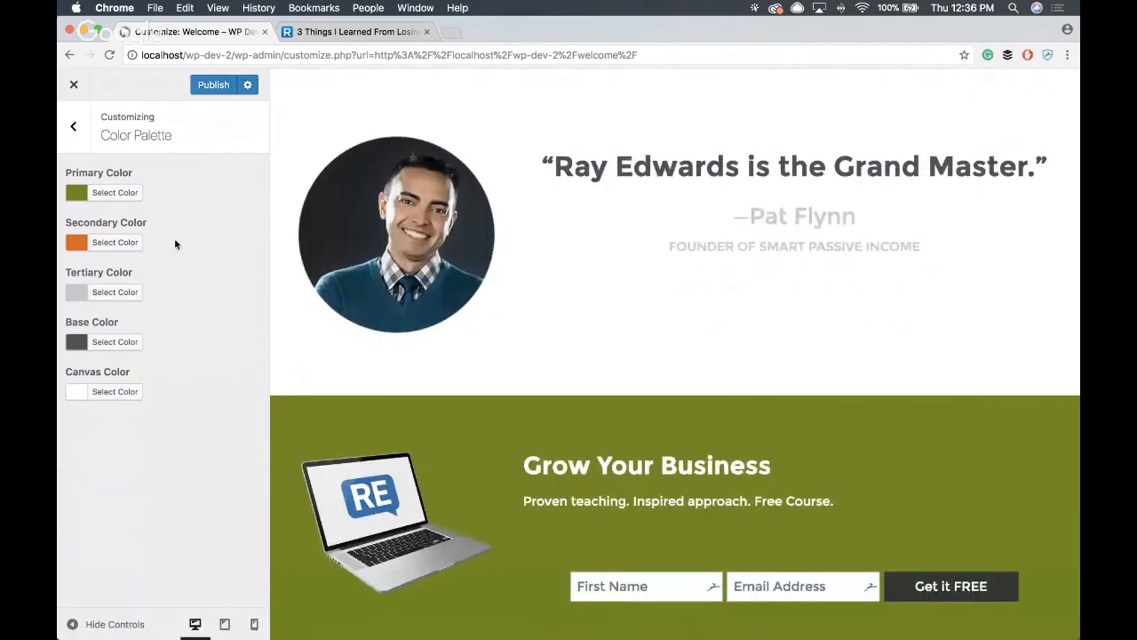
# - Set the secondary color to the yellow #ccbb00 and check it on the Learn More button in the page preview
pyautogui.click(129, 249)
pyautogui.click(89, 289)
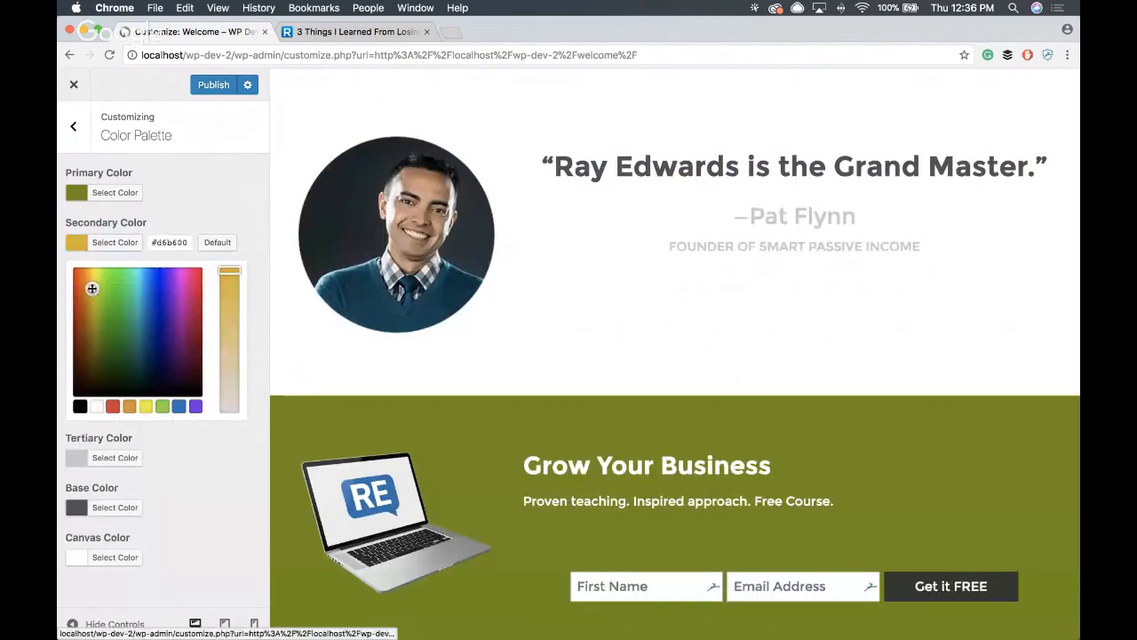
pyautogui.moveTo(90, 289); pyautogui.dragTo(93, 294)
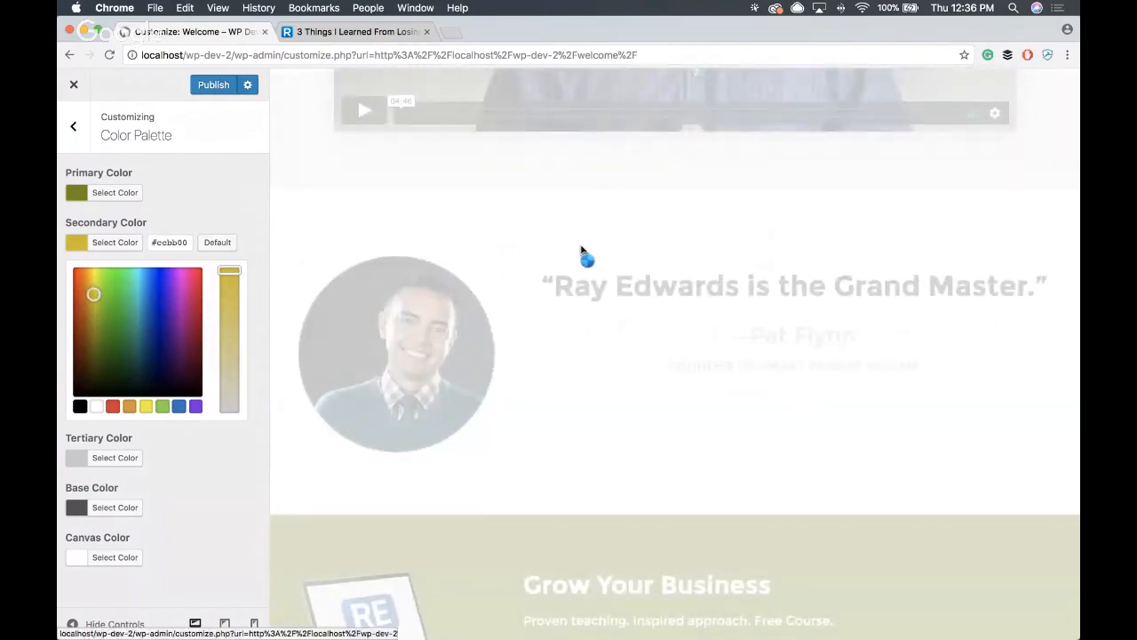
pyautogui.scroll(6, 579, 249)
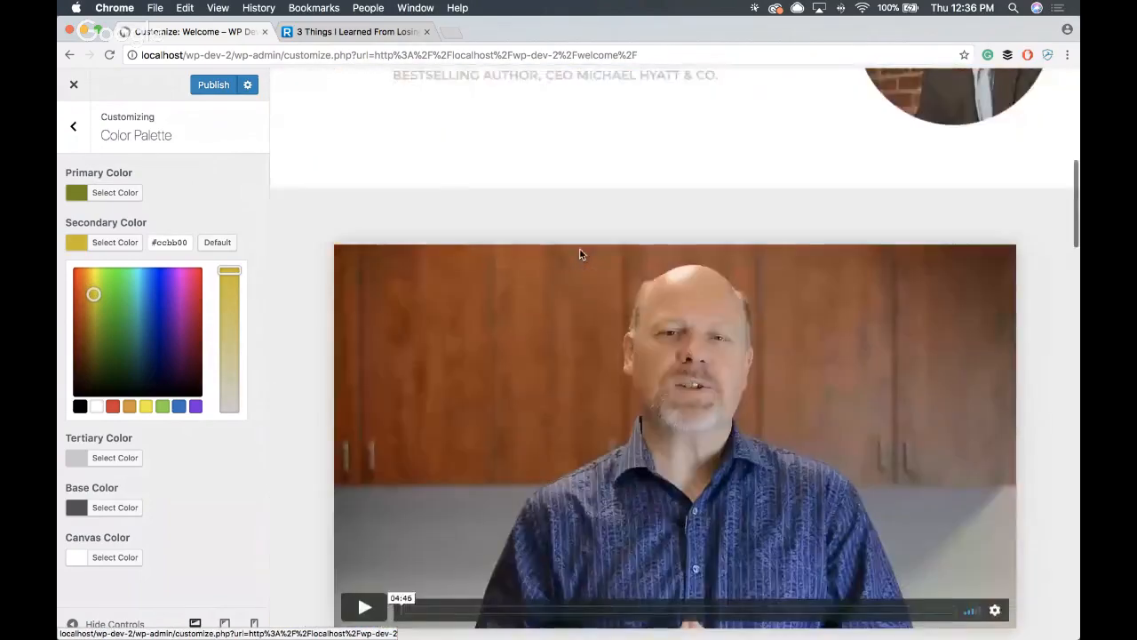
pyautogui.scroll(3, 579, 255)
pyautogui.scroll(5, 378, 273)
pyautogui.scroll(-15, 379, 271)
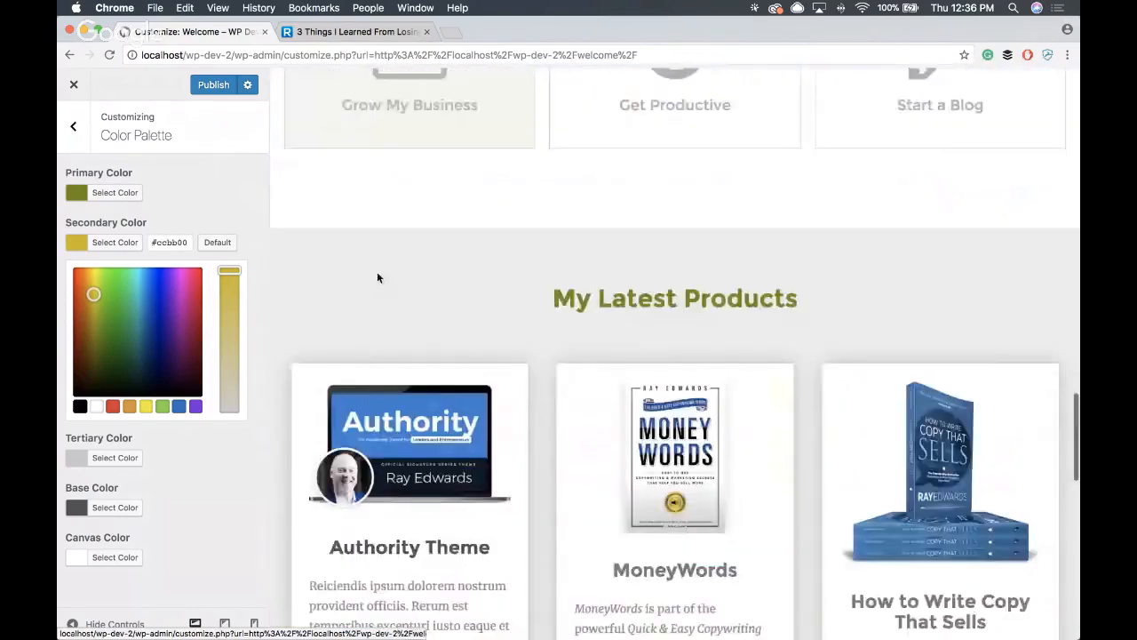
pyautogui.scroll(2, 379, 276)
pyautogui.scroll(-3, 380, 280)
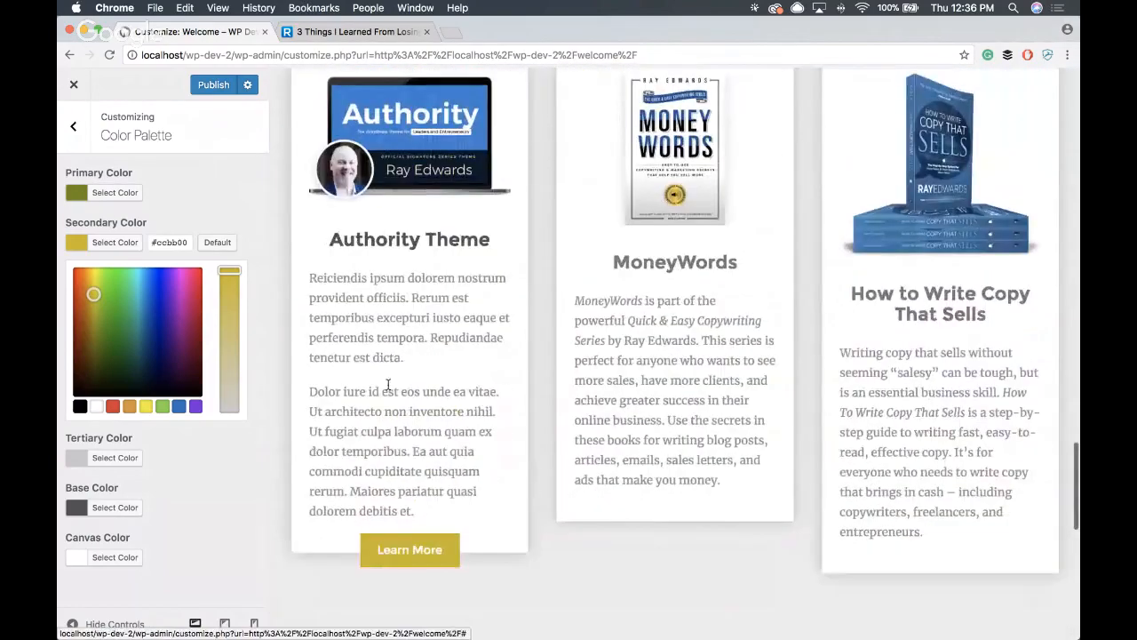
# - Refine the secondary color to the warmer golden yellow #eabf00, checking it against the Learn More button
pyautogui.moveTo(94, 292); pyautogui.dragTo(92, 280)
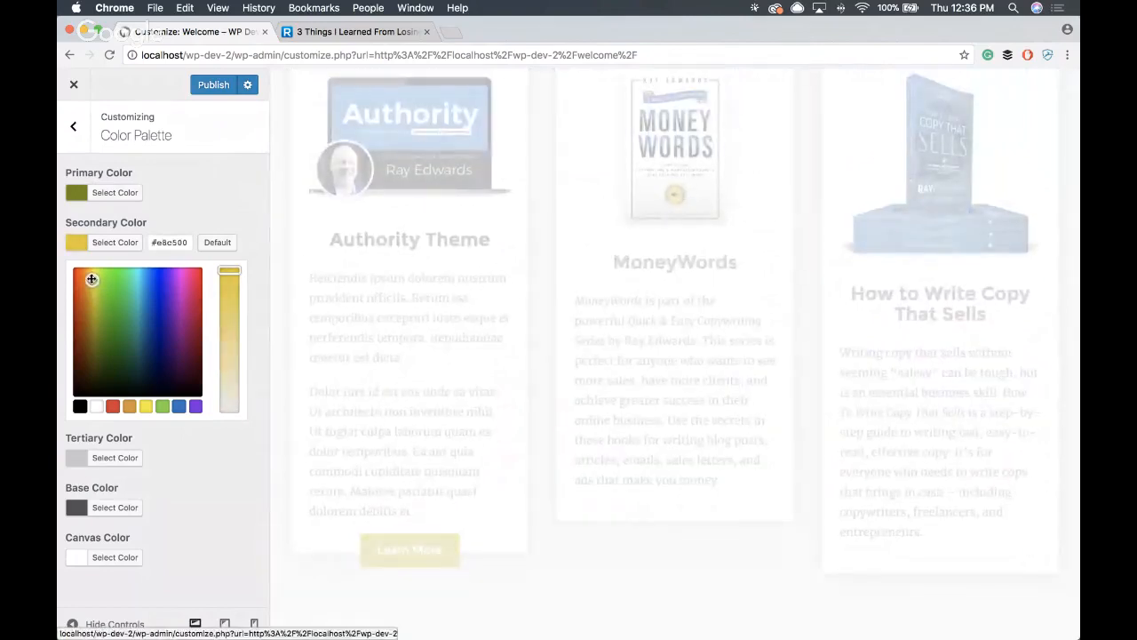
pyautogui.scroll(-3, 418, 418)
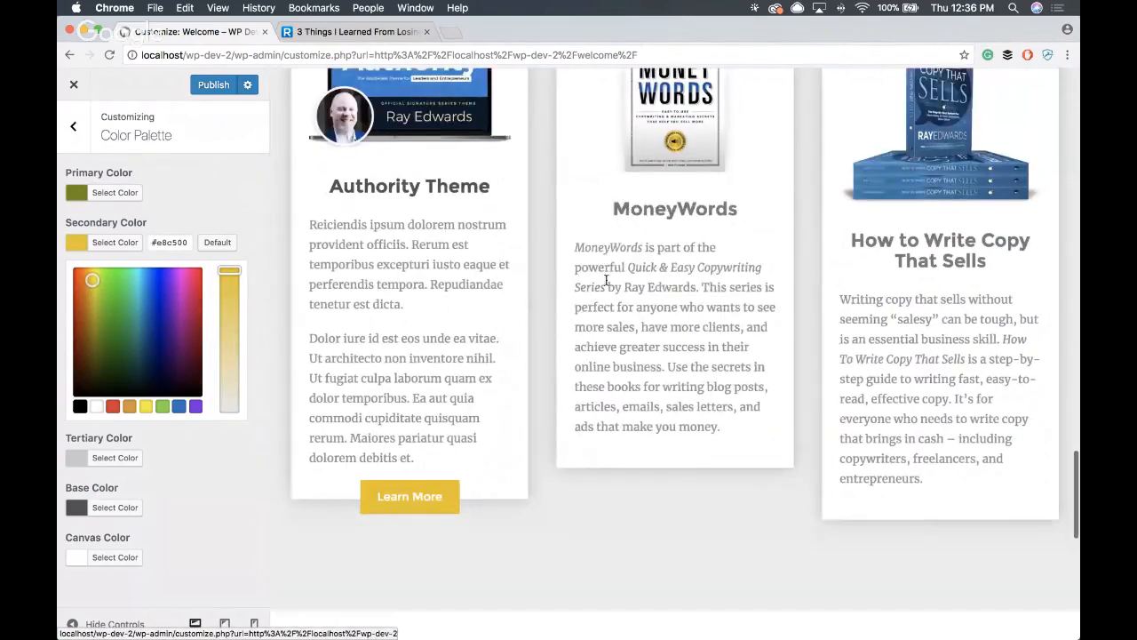
pyautogui.scroll(2, 563, 436)
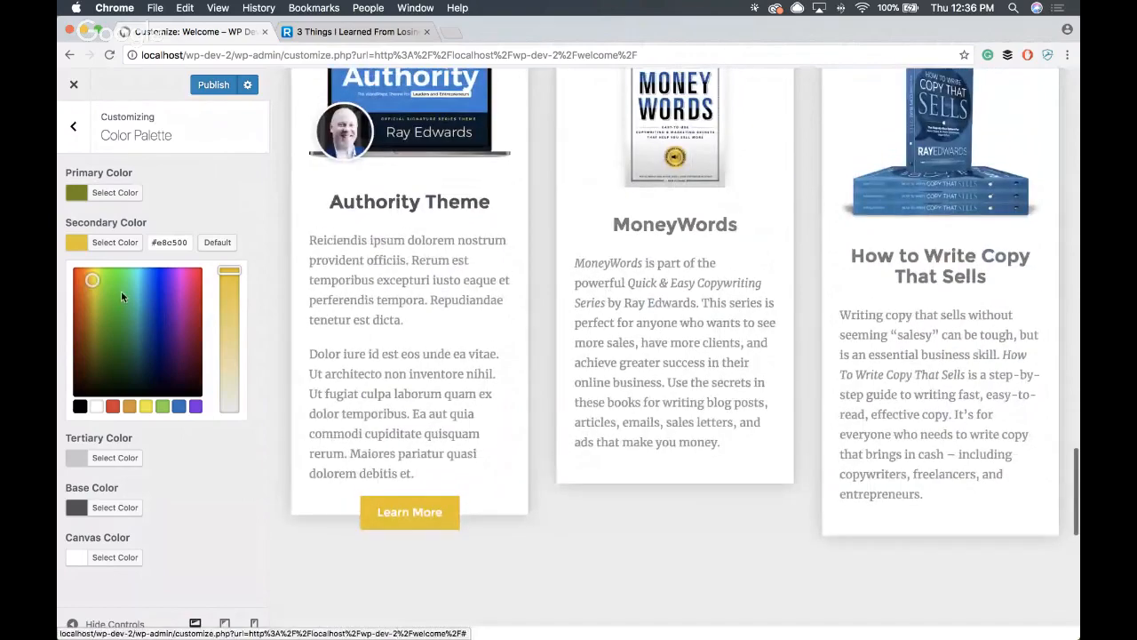
pyautogui.click(91, 279)
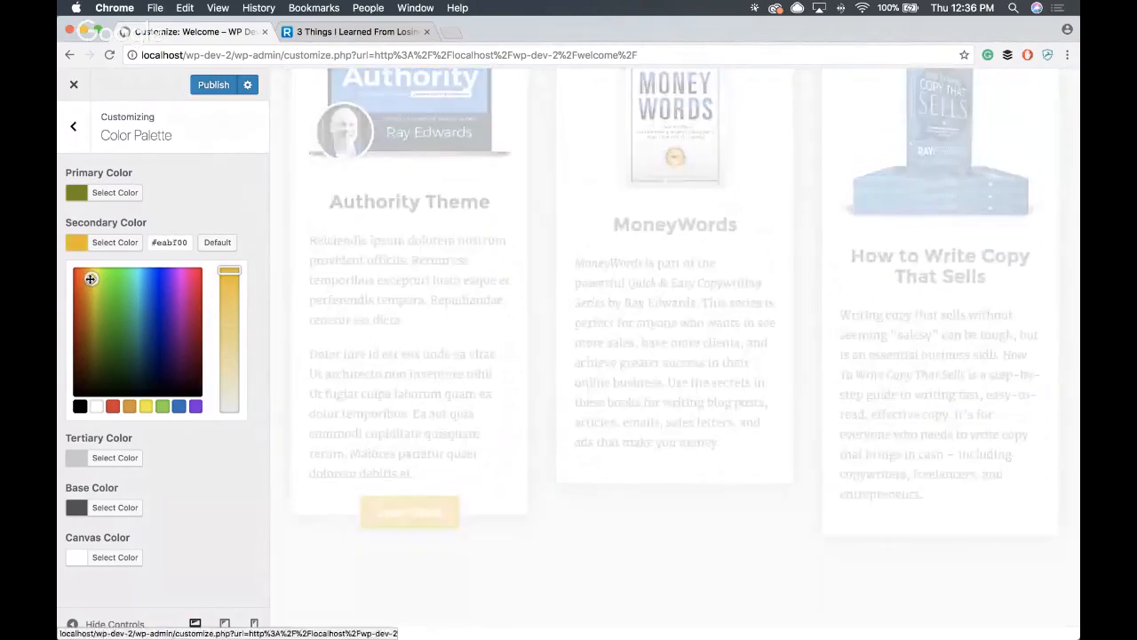
pyautogui.click(244, 209)
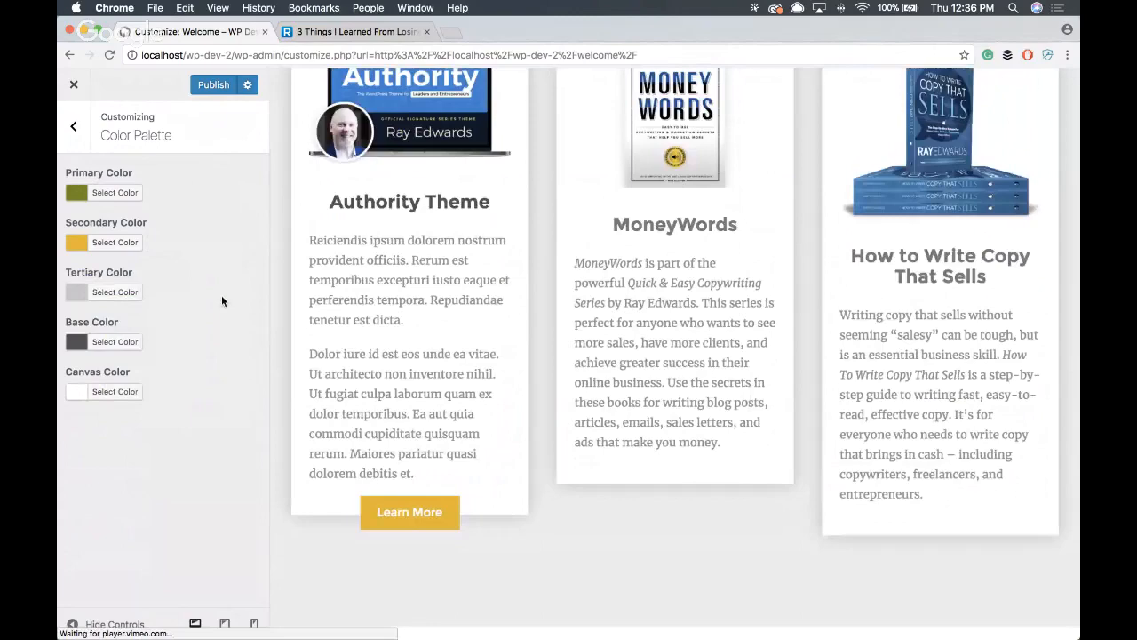
# - Set the tertiary color to the pale beige #ddd1b3 by desaturating the orange preset #dd9933
pyautogui.click(122, 297)
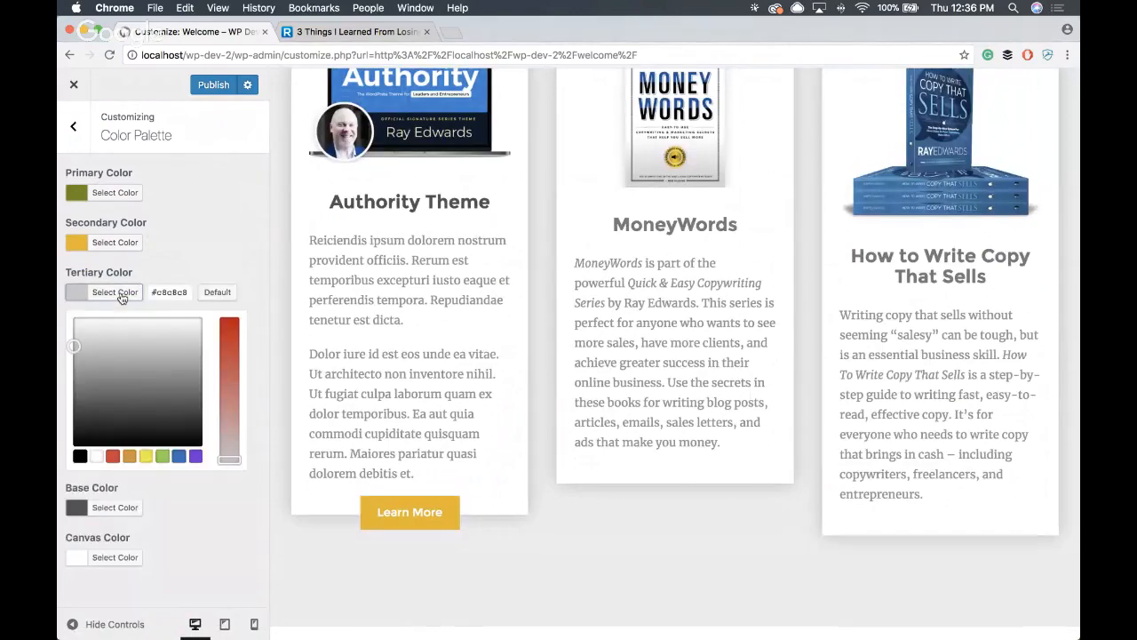
pyautogui.click(130, 455)
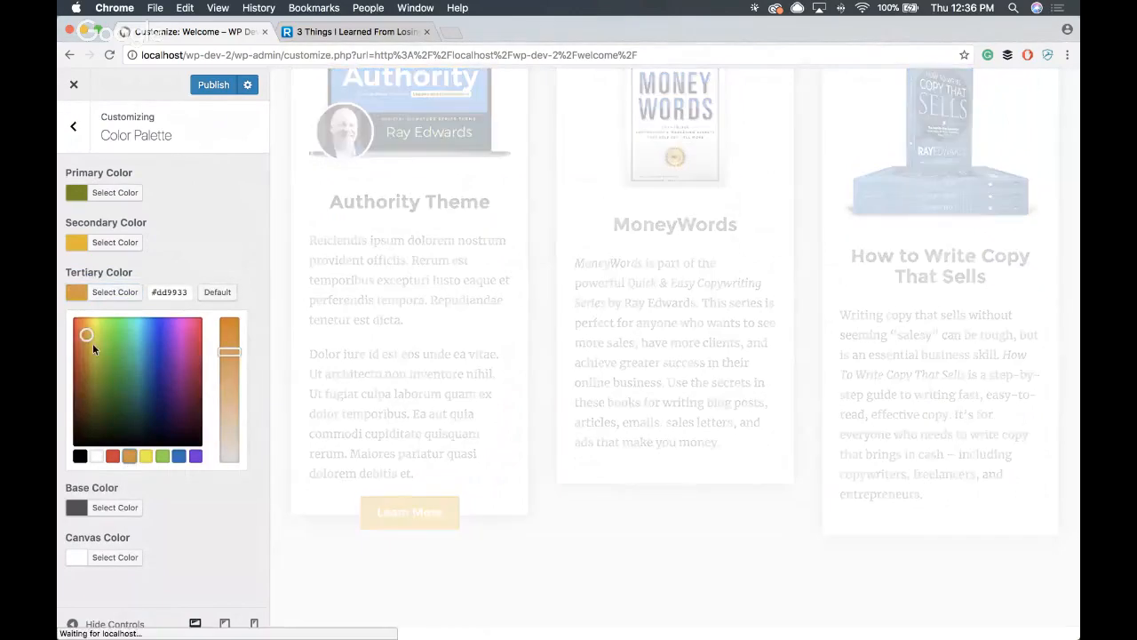
pyautogui.moveTo(228, 353); pyautogui.dragTo(229, 433)
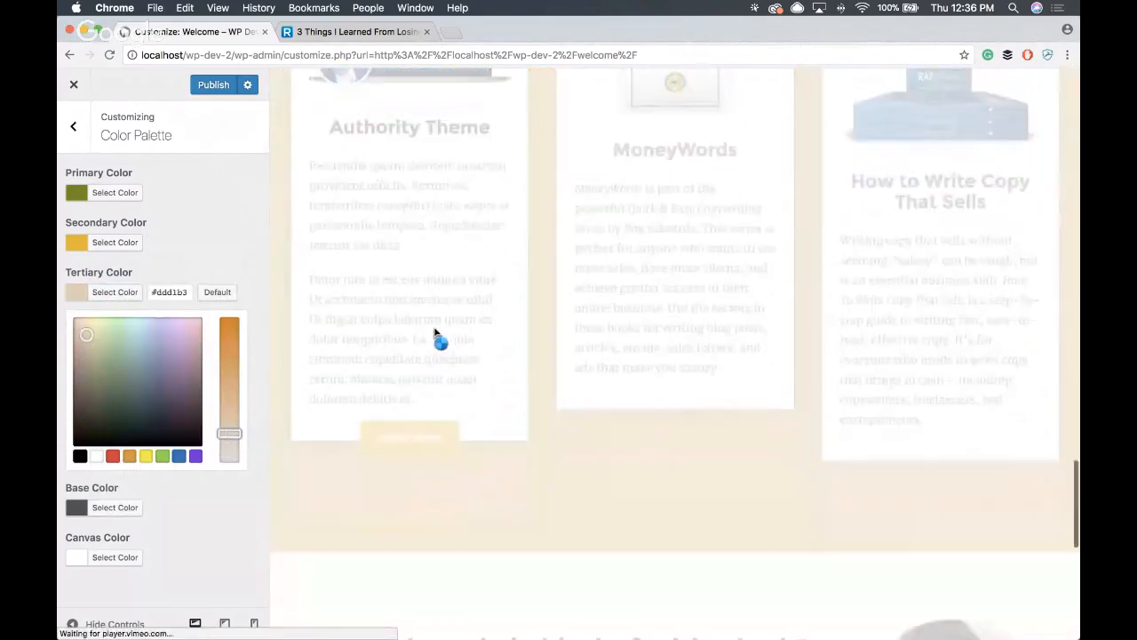
# - Examine the tertiary color across the Welcome page preview, including the testimonials, Useful Resources and products sections
pyautogui.scroll(-5, 434, 328)
pyautogui.scroll(-5, 434, 333)
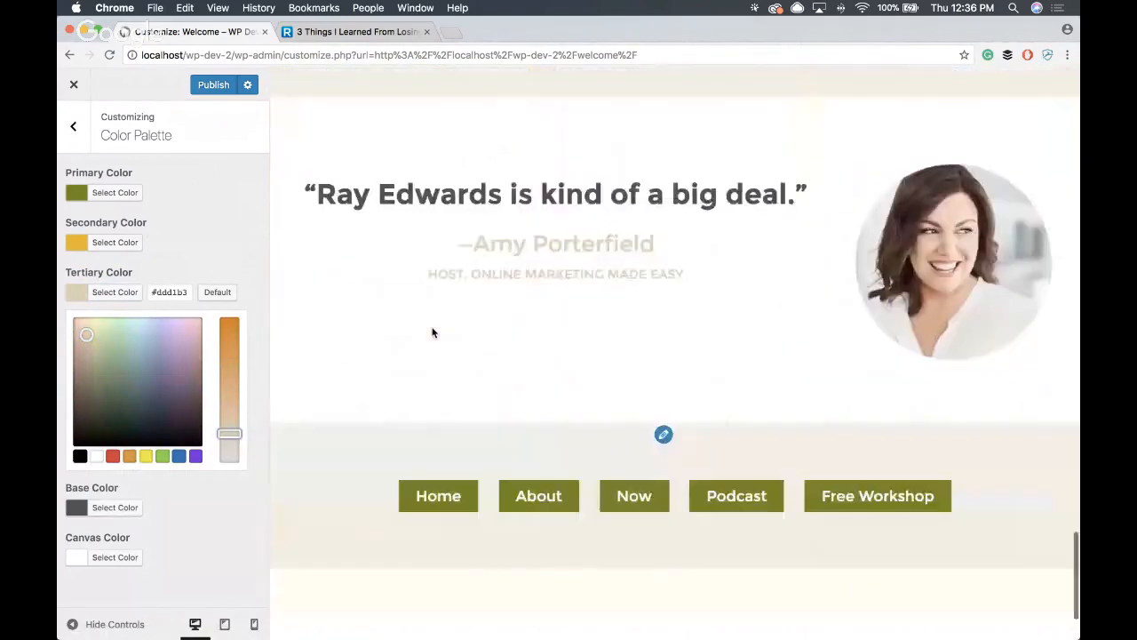
pyautogui.scroll(10, 432, 330)
pyautogui.scroll(-10, 431, 330)
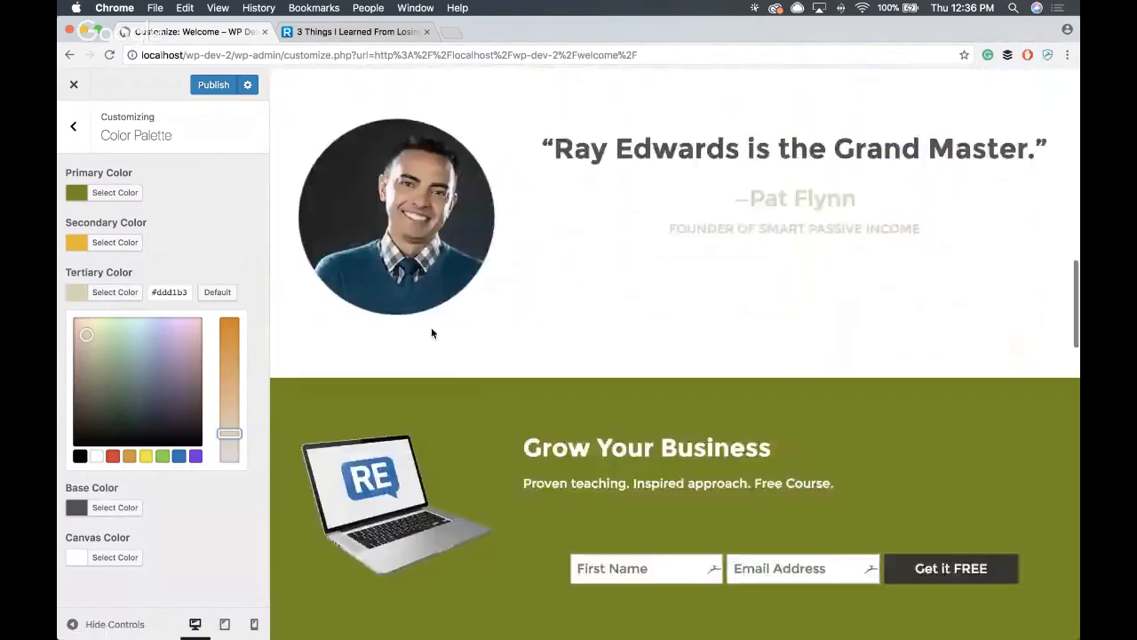
pyautogui.scroll(5, 431, 330)
pyautogui.scroll(-5, 431, 331)
pyautogui.scroll(-15, 431, 332)
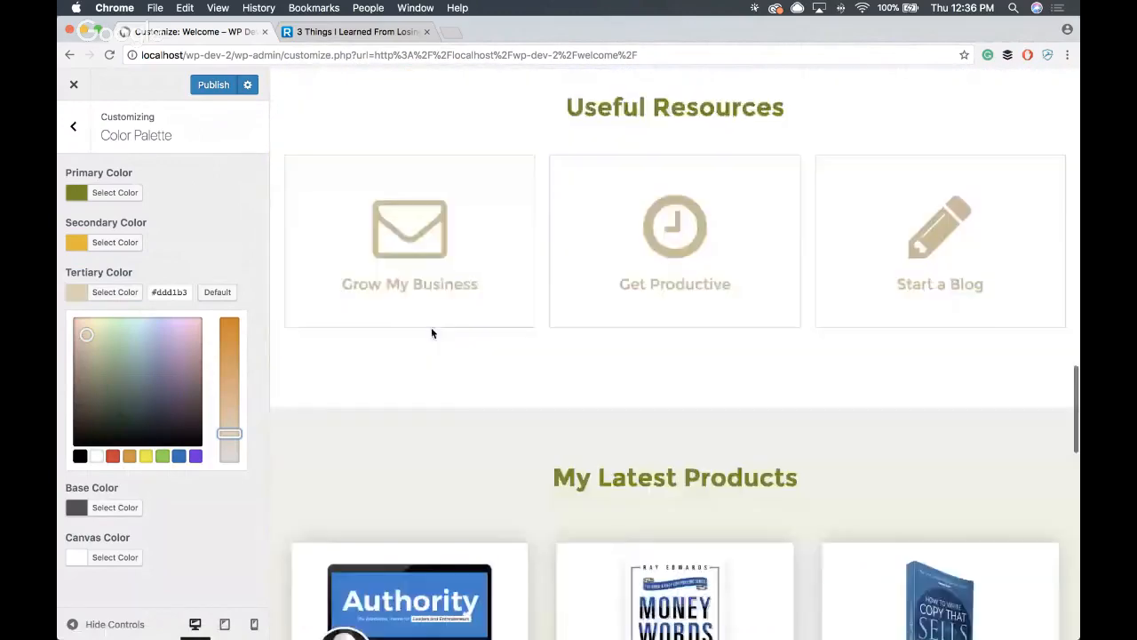
pyautogui.scroll(2, 432, 332)
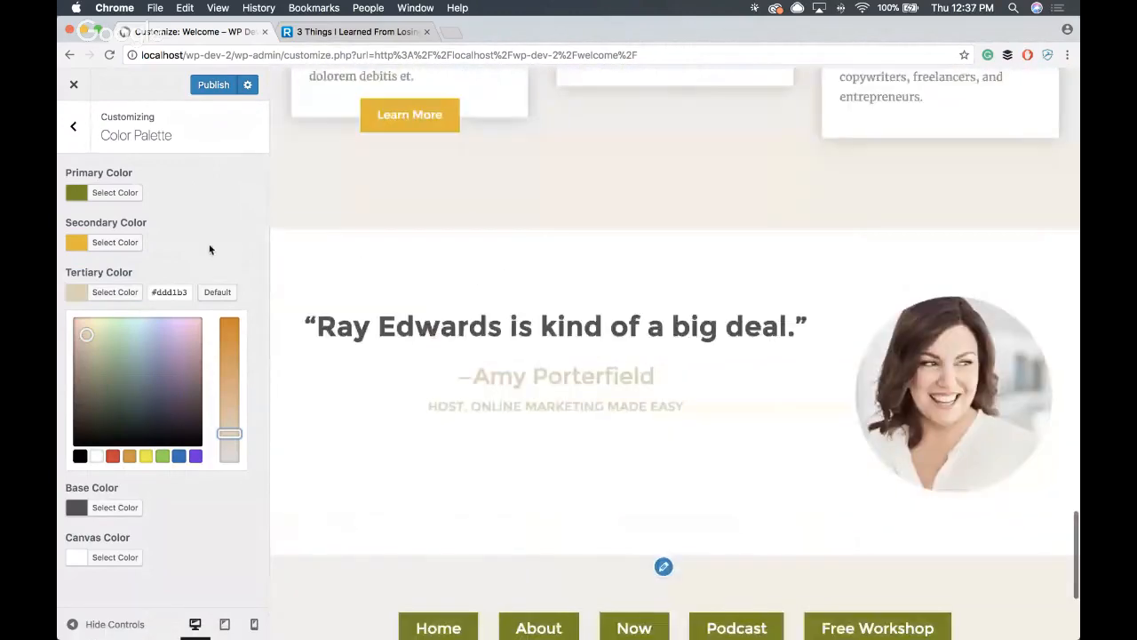
pyautogui.click(256, 281)
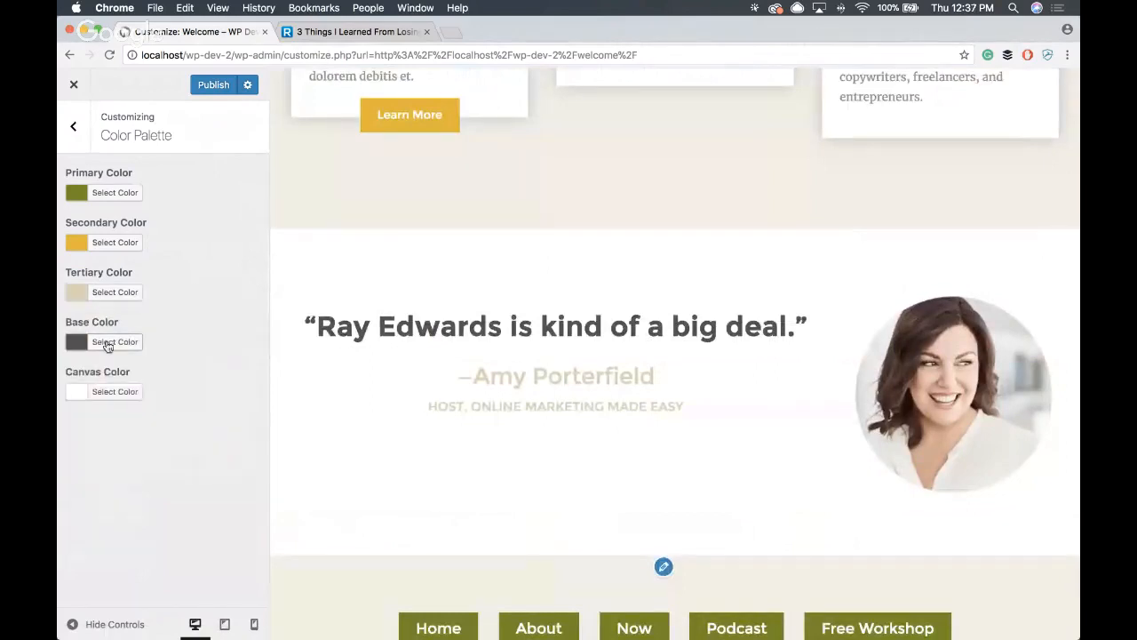
# - Set the base color to the muted brown #665737
pyautogui.click(114, 342)
pyautogui.scroll(-1, 593, 338)
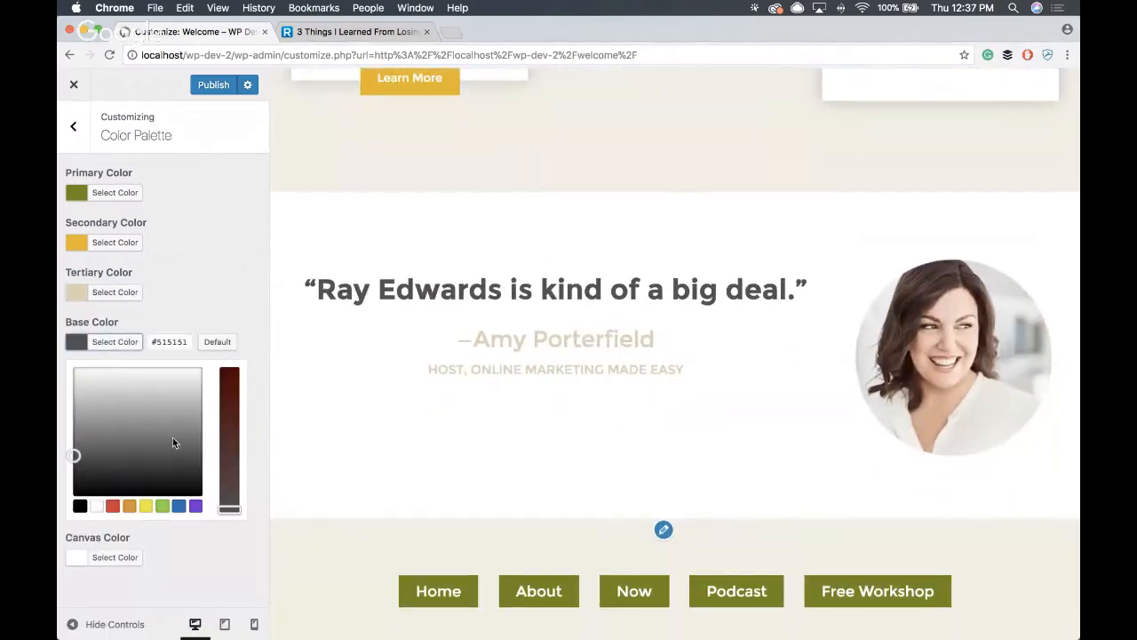
pyautogui.moveTo(225, 472); pyautogui.dragTo(227, 438)
pyautogui.click(89, 450)
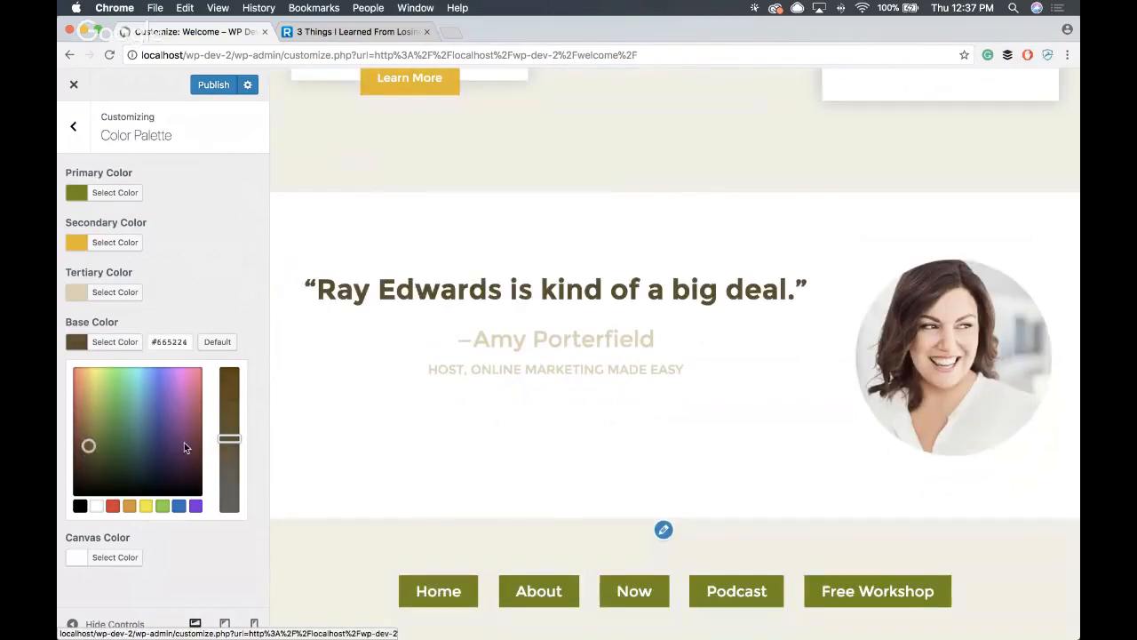
pyautogui.click(231, 444)
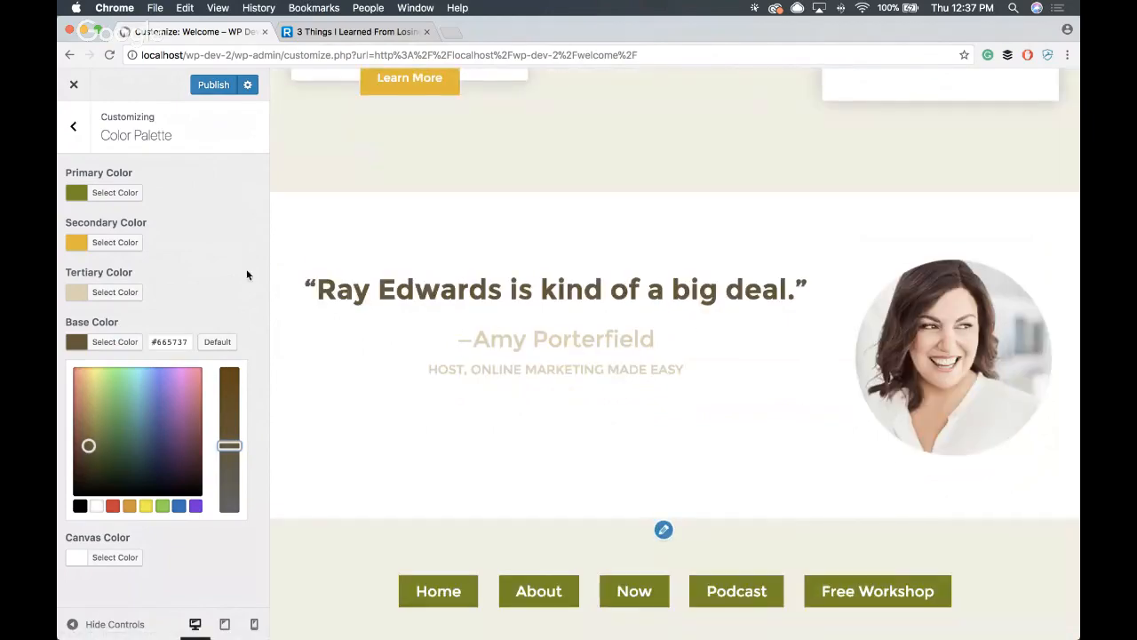
# - Check the new palette throughout the page preview, then publish the changes and close the Customizer
pyautogui.scroll(10, 558, 234)
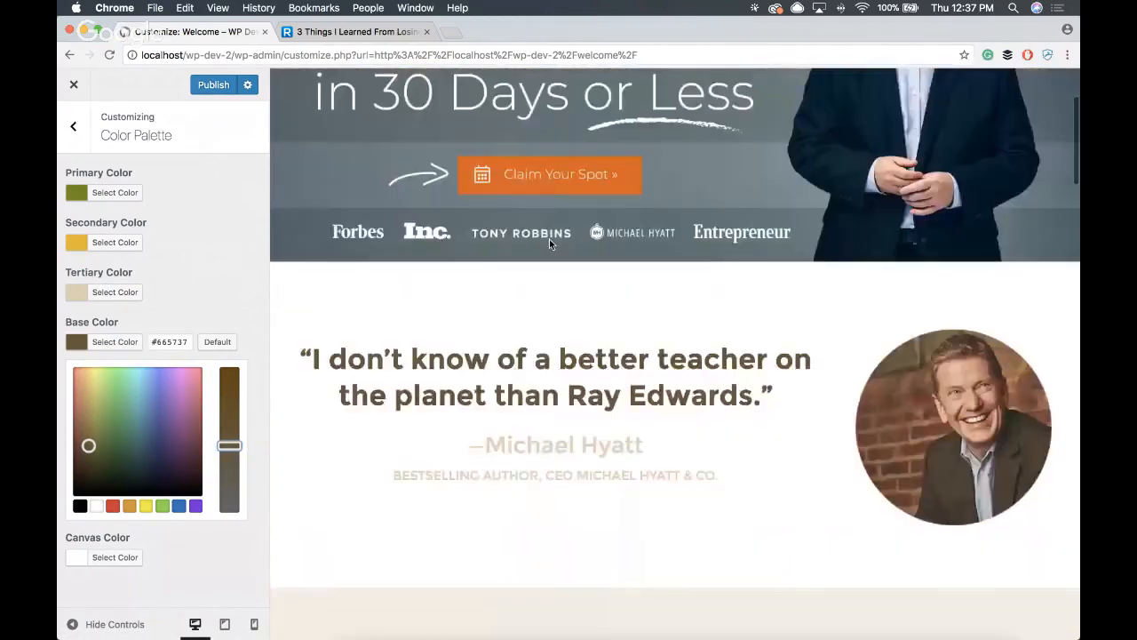
pyautogui.scroll(-15, 545, 239)
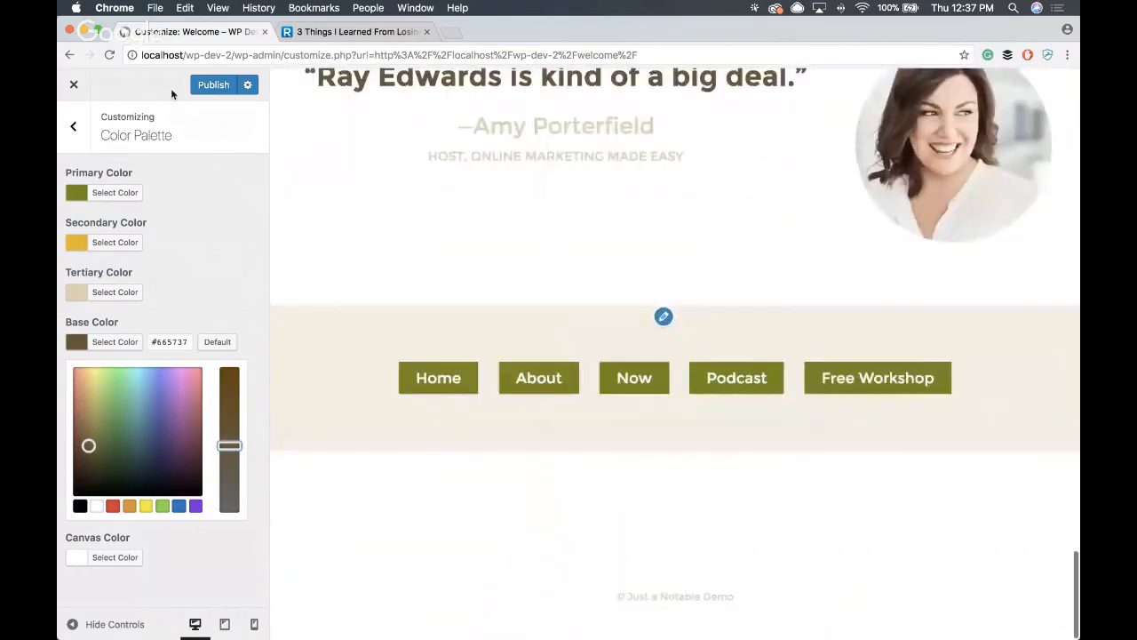
pyautogui.click(215, 86)
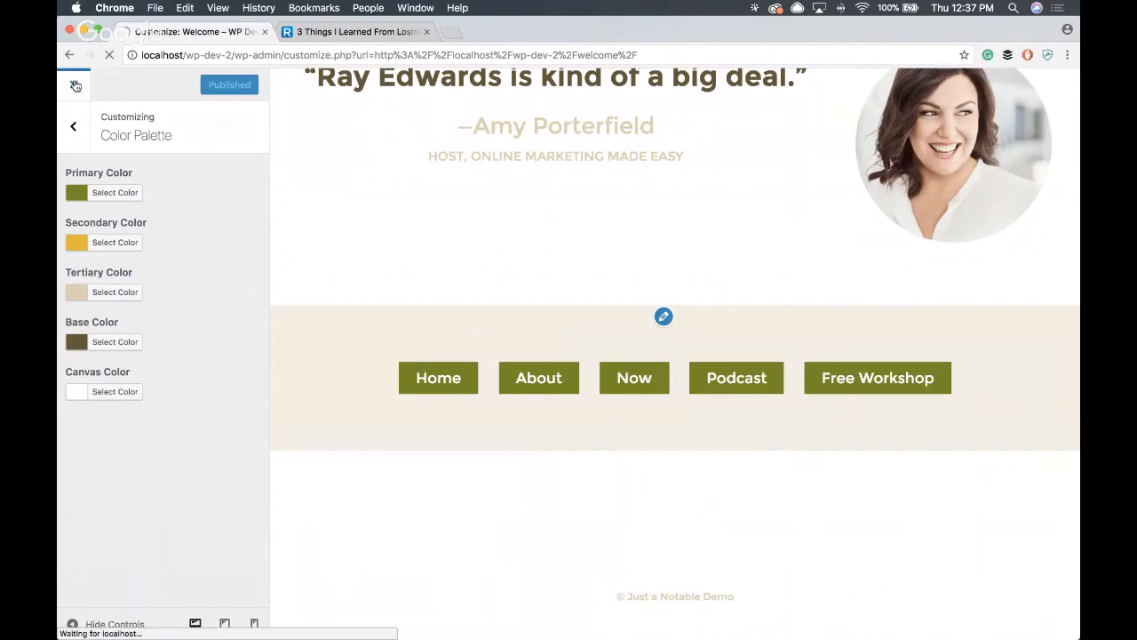
# - Look through the live Welcome page, follow its footer Home link, and check the palette on the front page
pyautogui.scroll(-10, 466, 151)
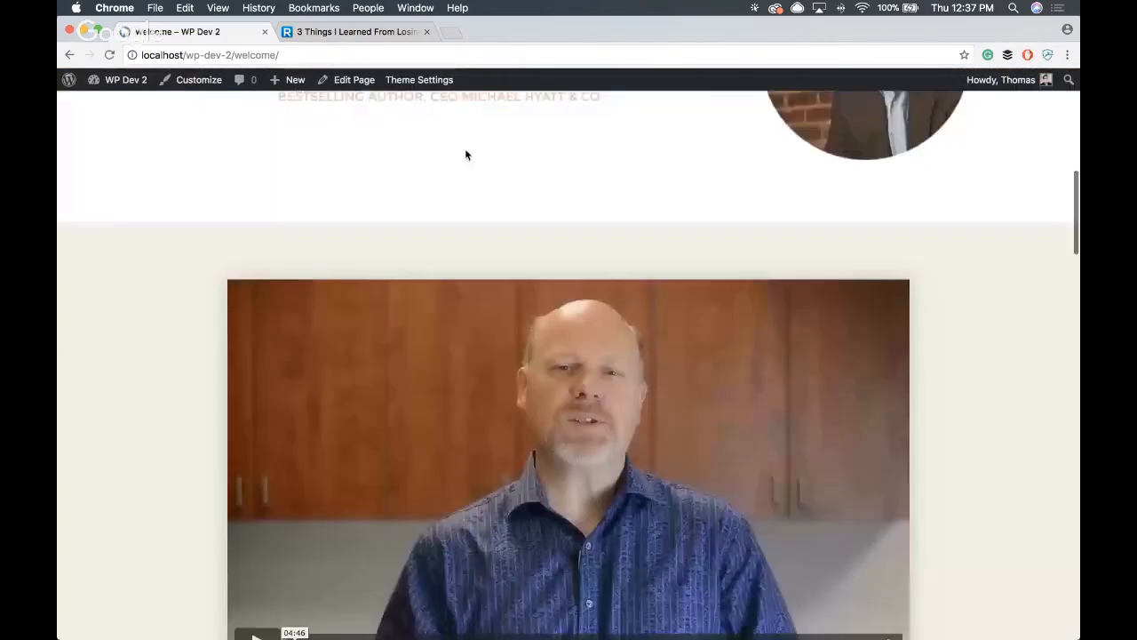
pyautogui.scroll(-15, 465, 155)
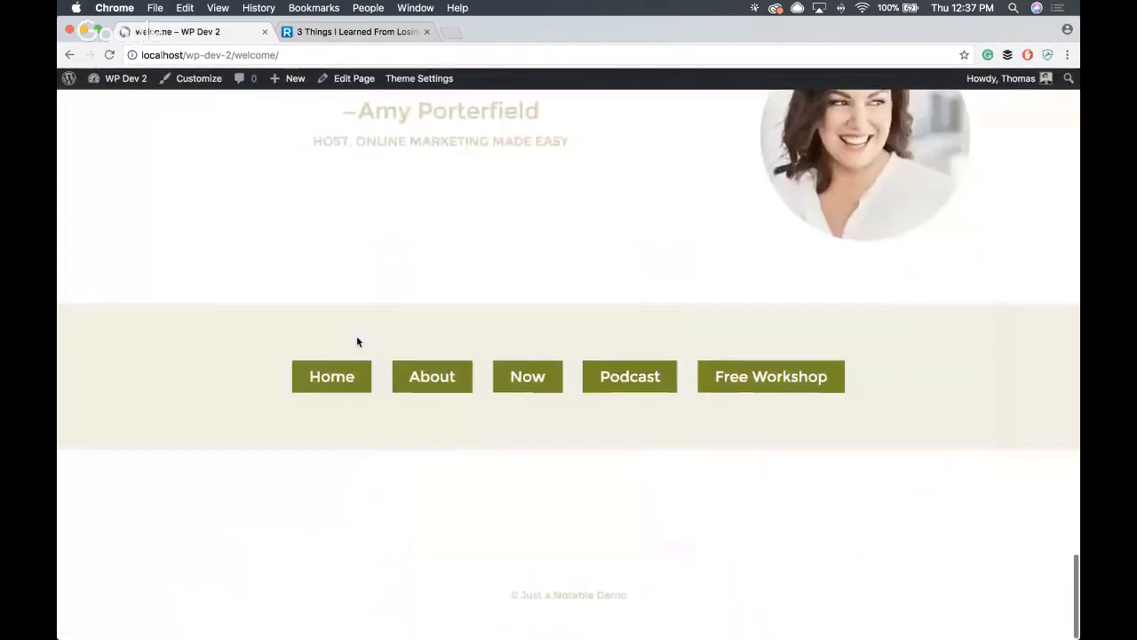
pyautogui.click(361, 373)
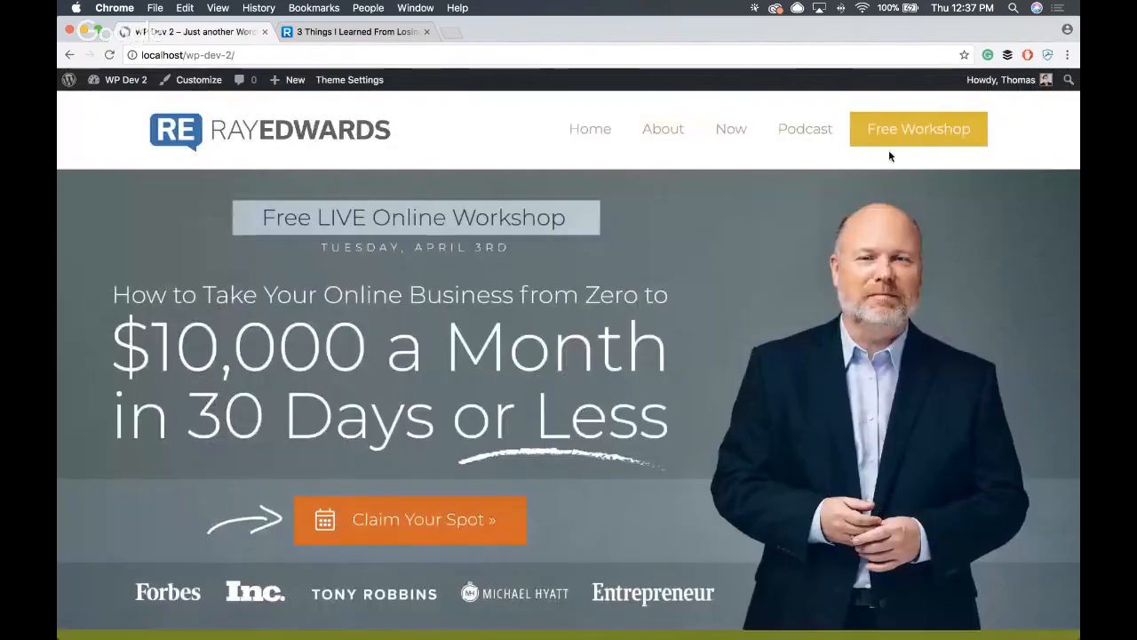
pyautogui.scroll(-10, 501, 273)
pyautogui.scroll(10, 500, 273)
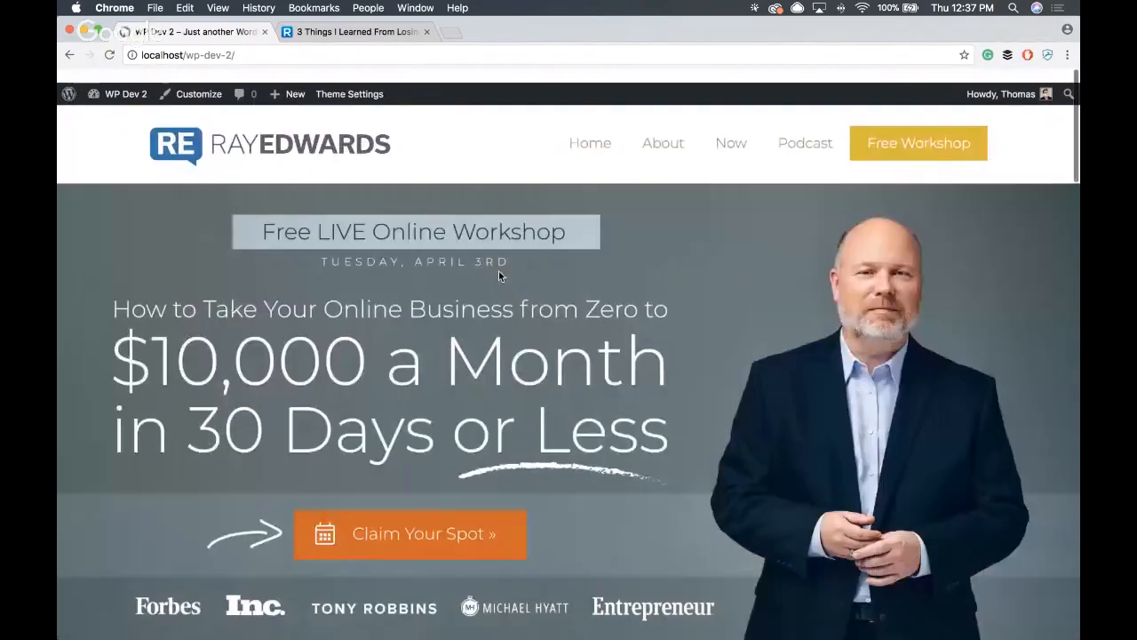
# - Return to the Welcome page and open it in the Customizer
pyautogui.hscroll(-5, 427, 259)
pyautogui.scroll(10, 427, 264)
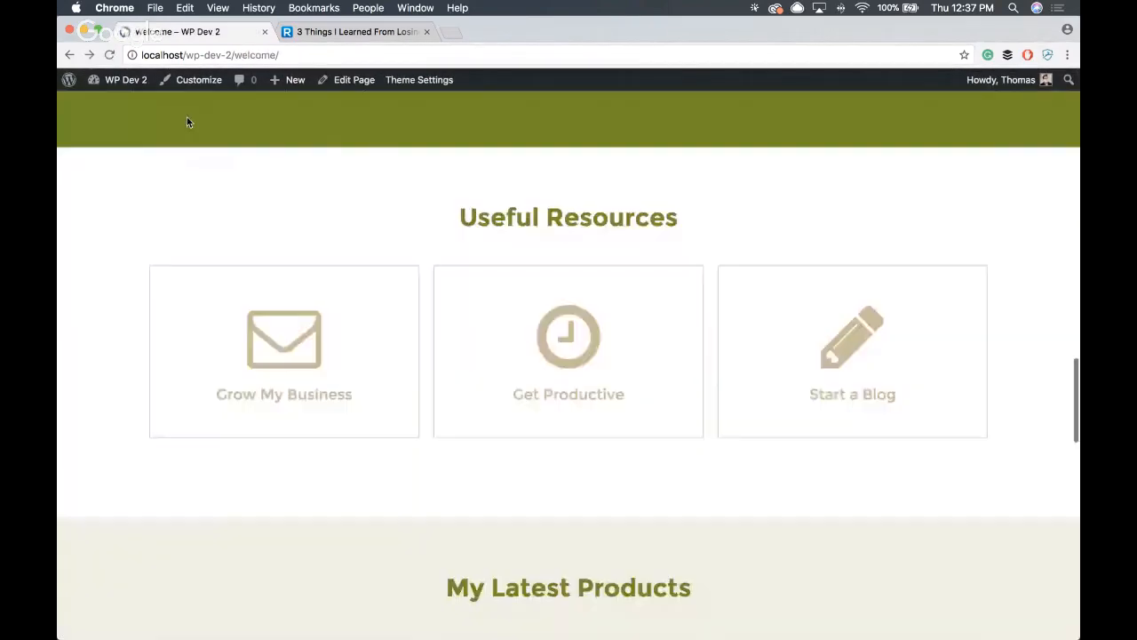
pyautogui.click(177, 81)
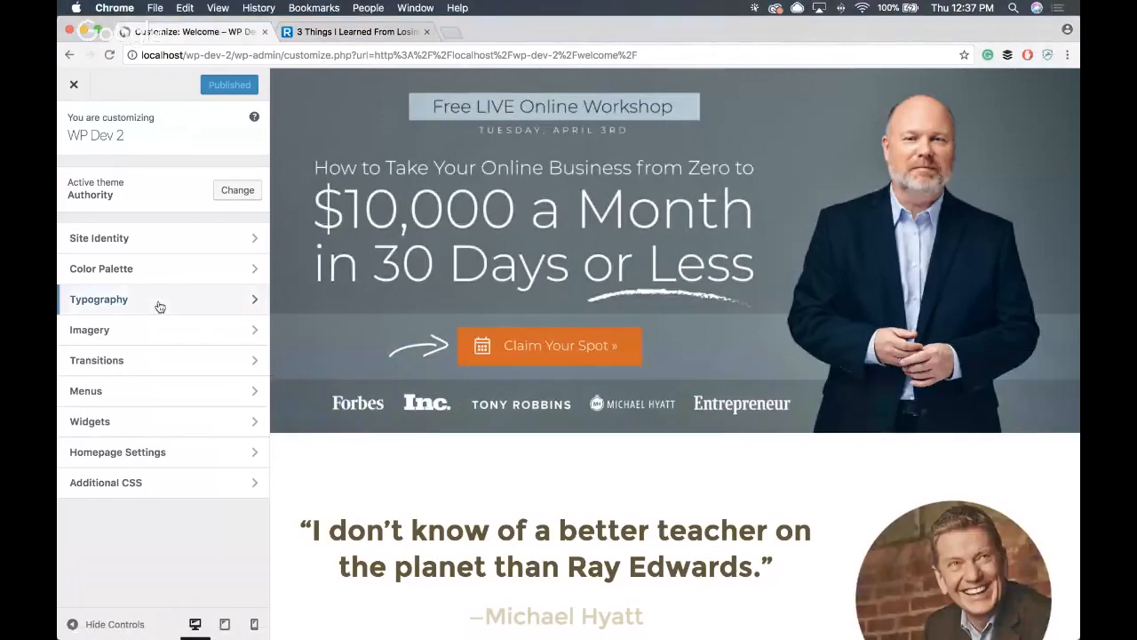
# - Open the Typography settings and look over the headings in the Welcome page preview
pyautogui.click(160, 306)
pyautogui.scroll(-10, 621, 247)
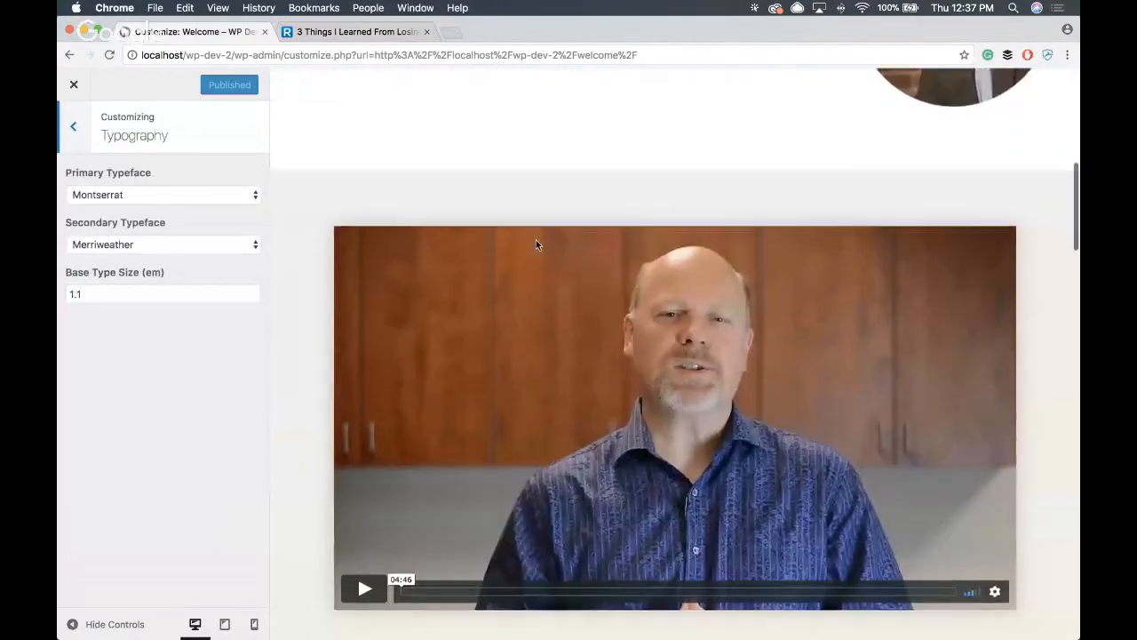
pyautogui.scroll(5, 616, 191)
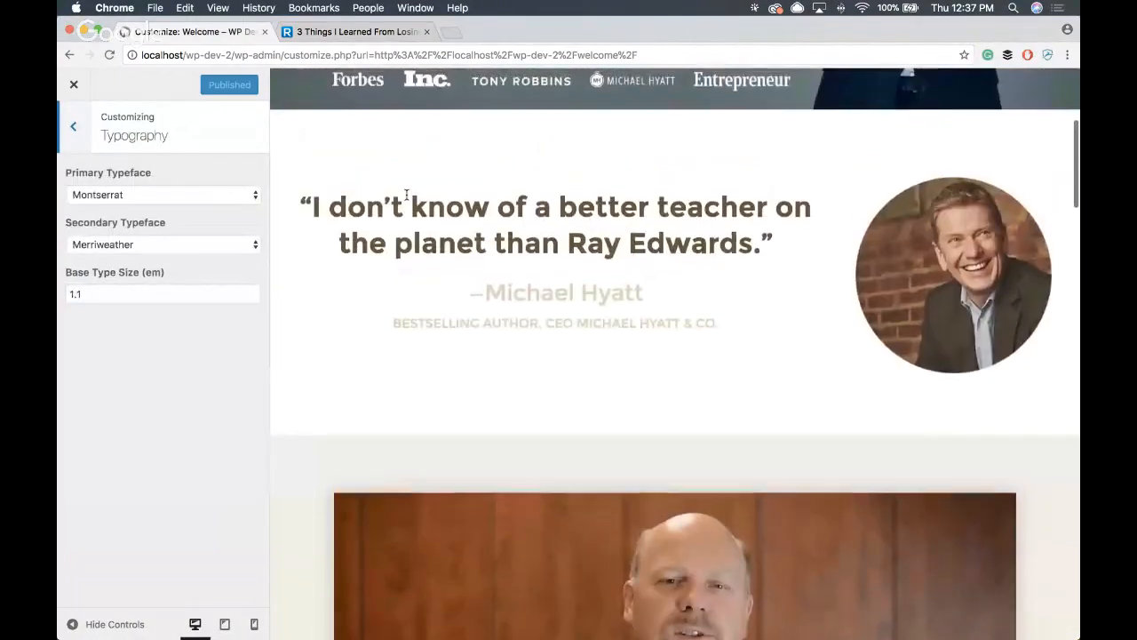
# - Search for Google Fonts in a new tab, open fonts.google.com and browse its font directory
pyautogui.click(451, 32)
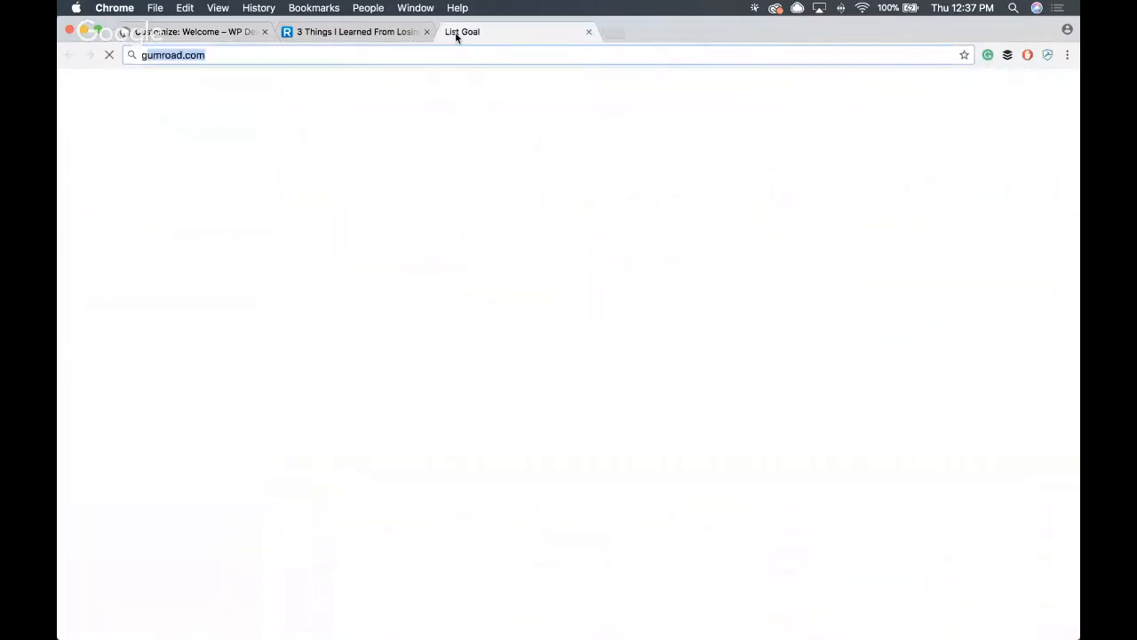
pyautogui.write('google')
pyautogui.press('BackSpace')
pyautogui.write('fonts')
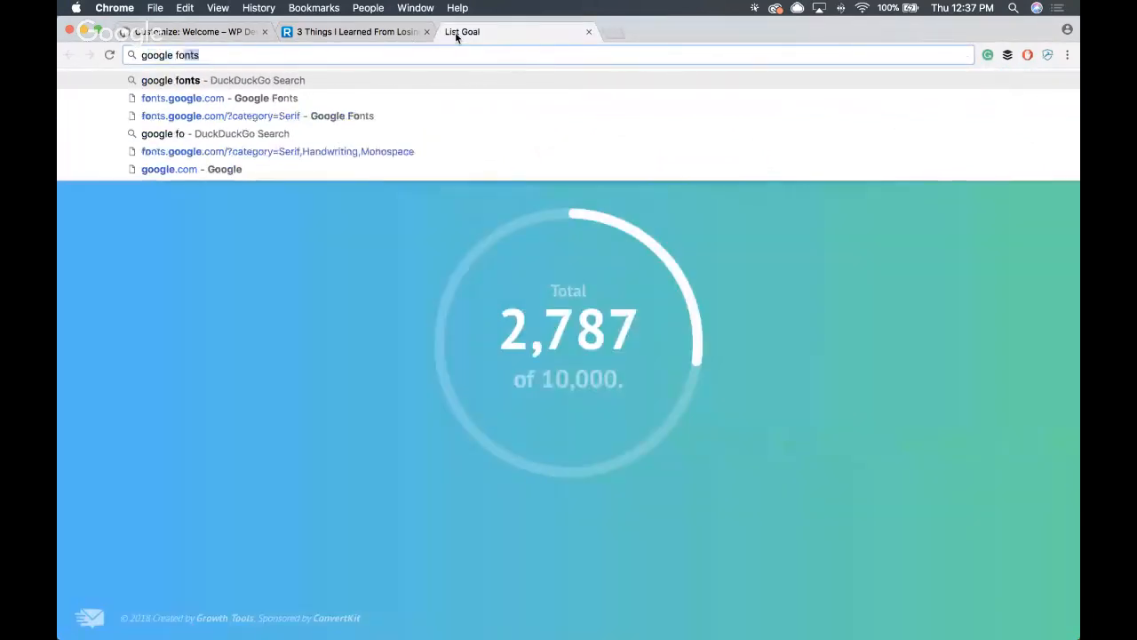
pyautogui.press('Return')
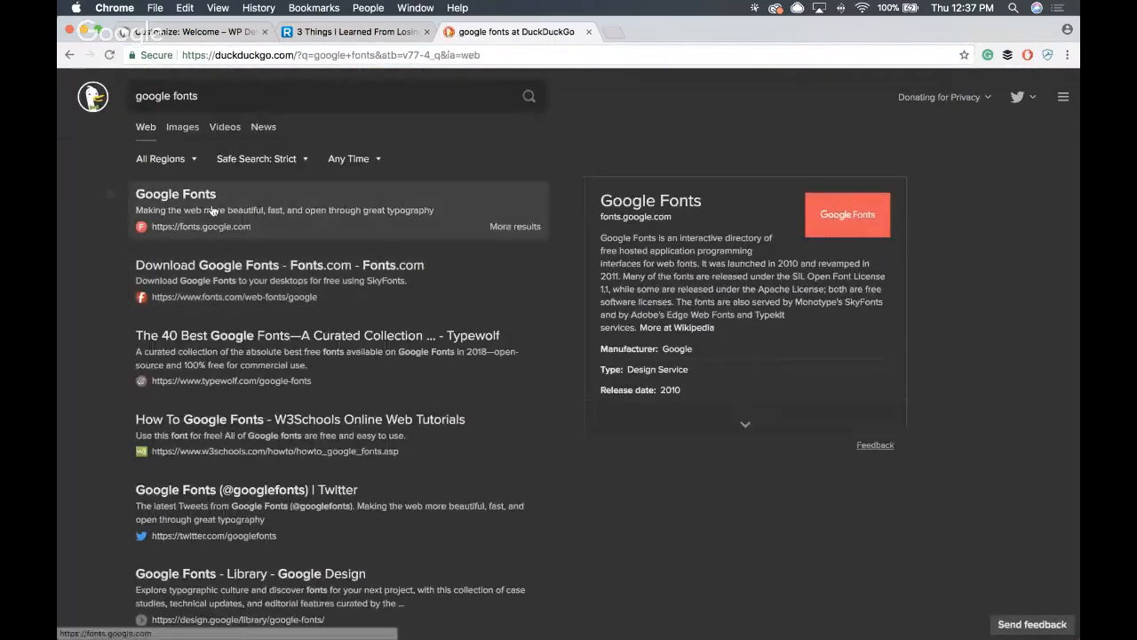
pyautogui.click(429, 247)
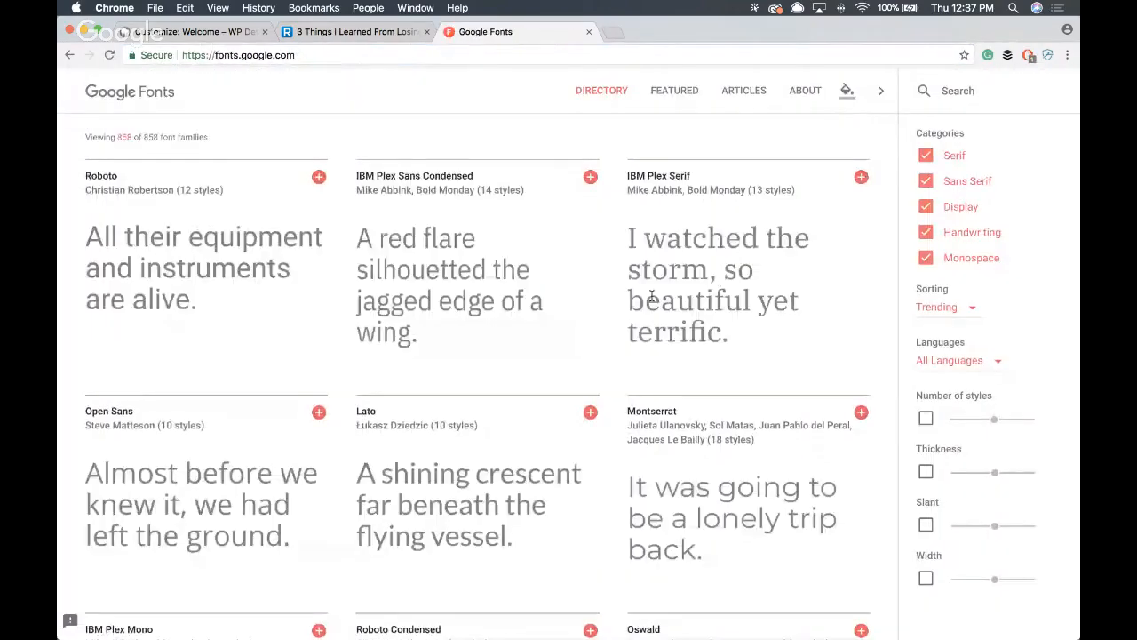
pyautogui.scroll(-1, 536, 357)
pyautogui.scroll(-6, 536, 357)
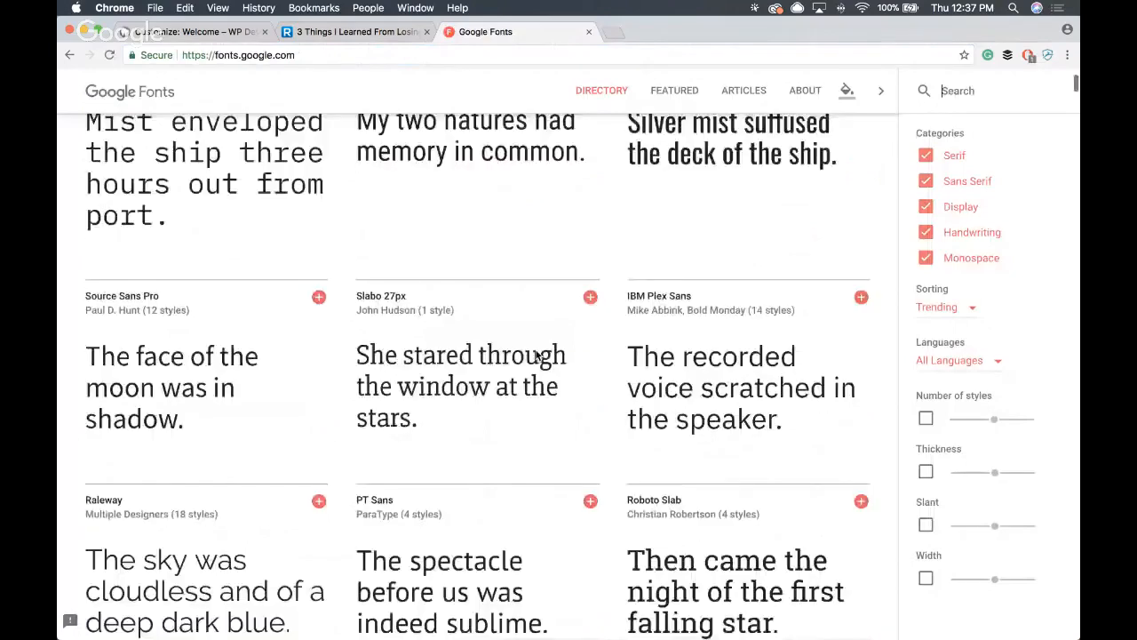
pyautogui.scroll(7, 444, 266)
# - Return to the Customizer and set the primary typeface to Milonga and the secondary typeface to Offside
pyautogui.click(184, 29)
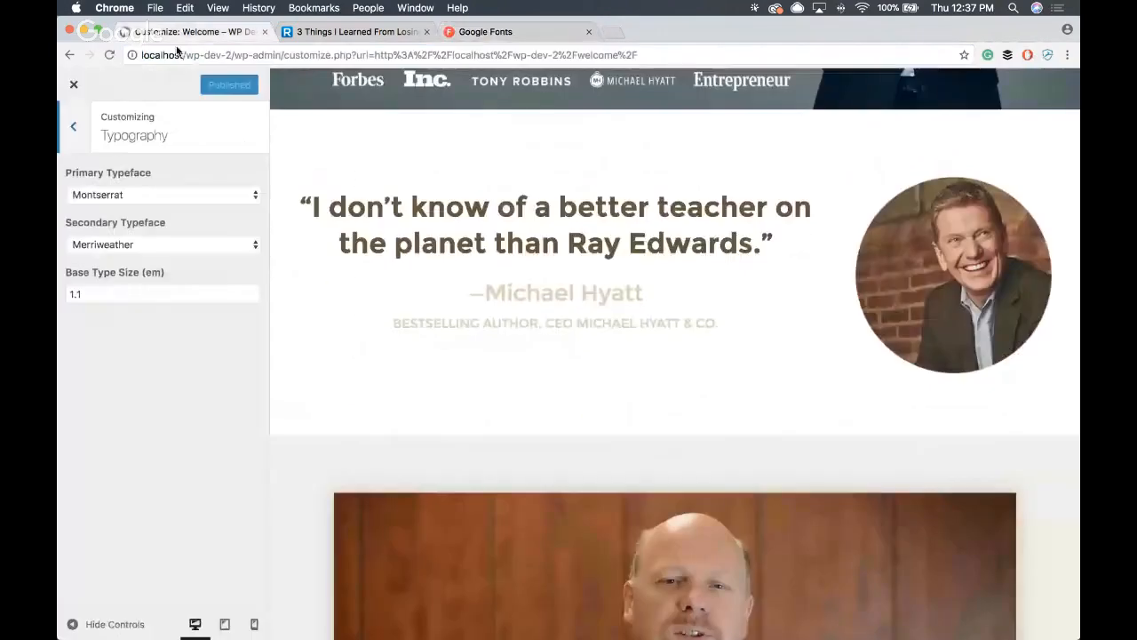
pyautogui.click(145, 195)
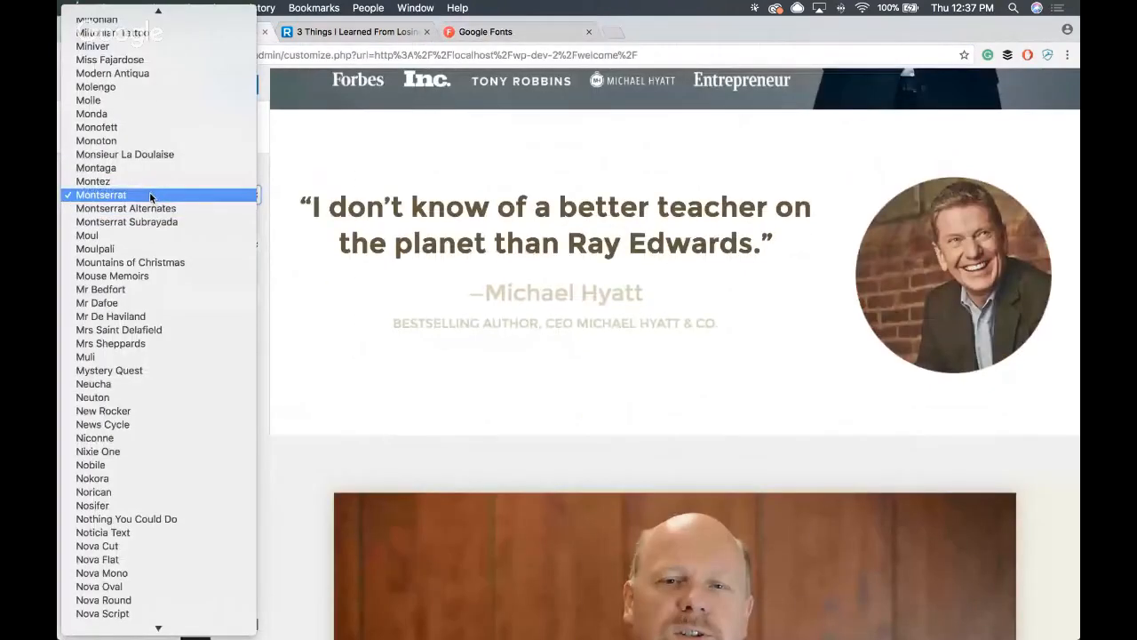
pyautogui.click(149, 192)
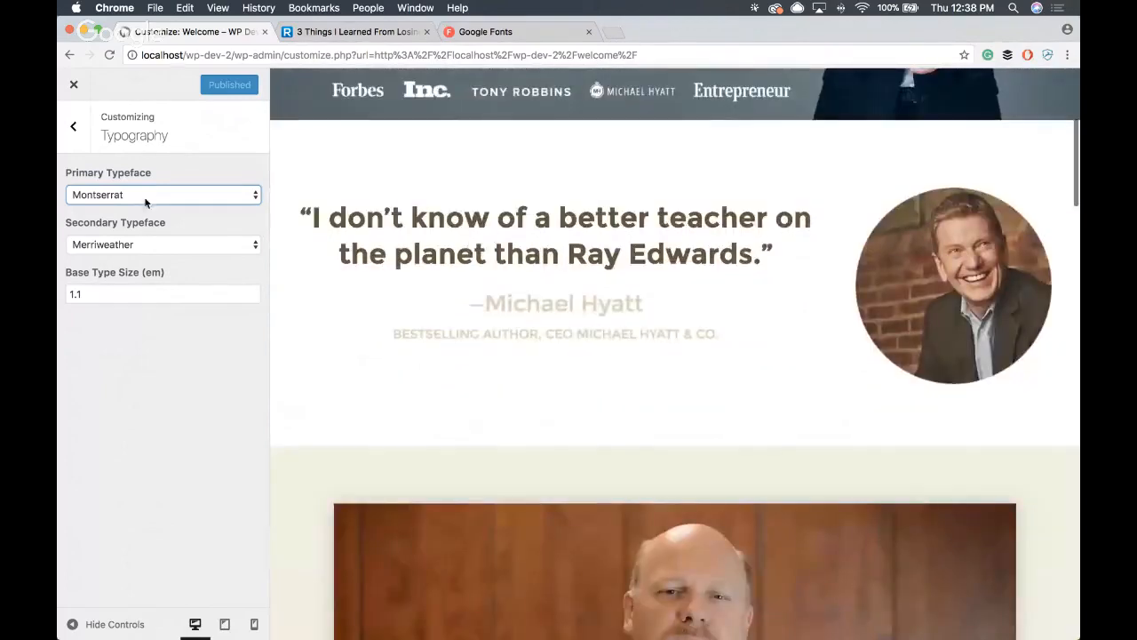
pyautogui.click(146, 199)
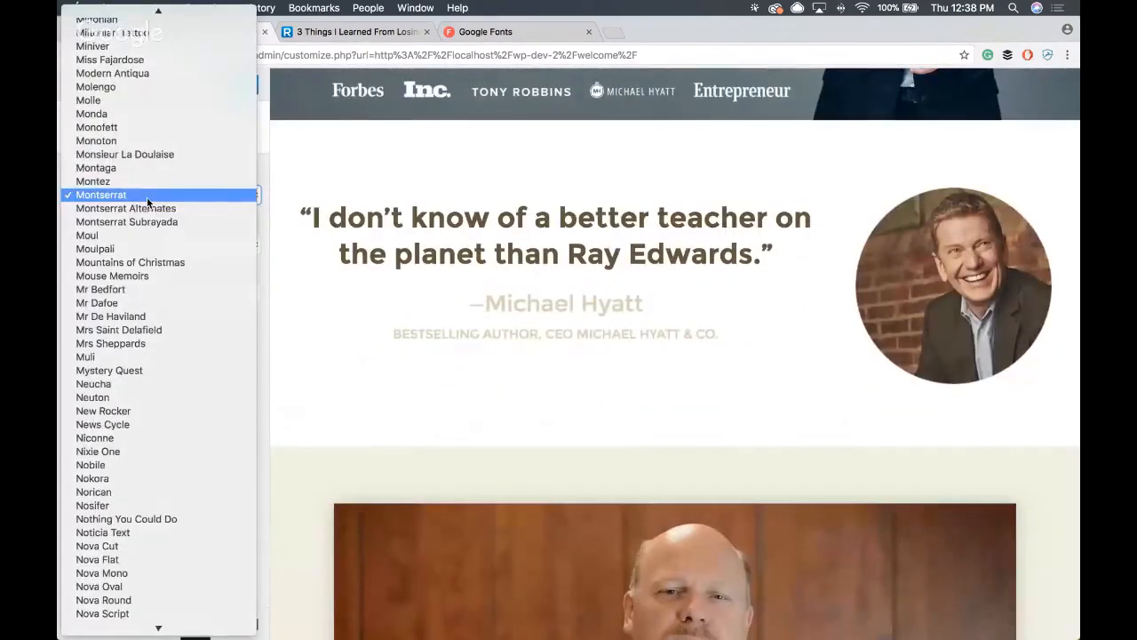
pyautogui.write('mil')
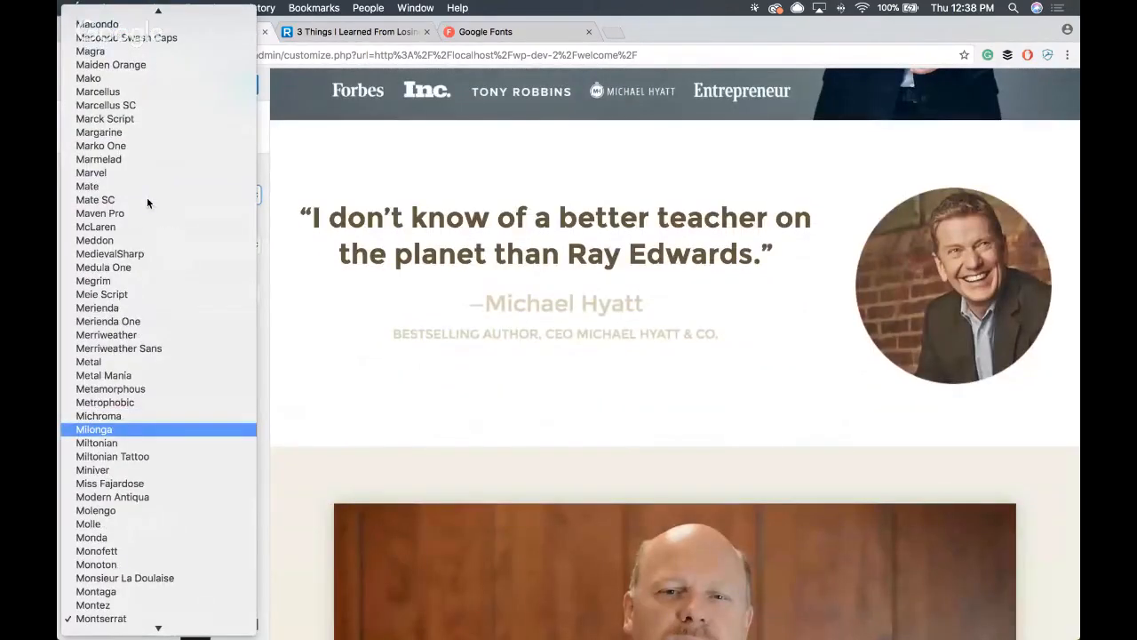
pyautogui.press('Return')
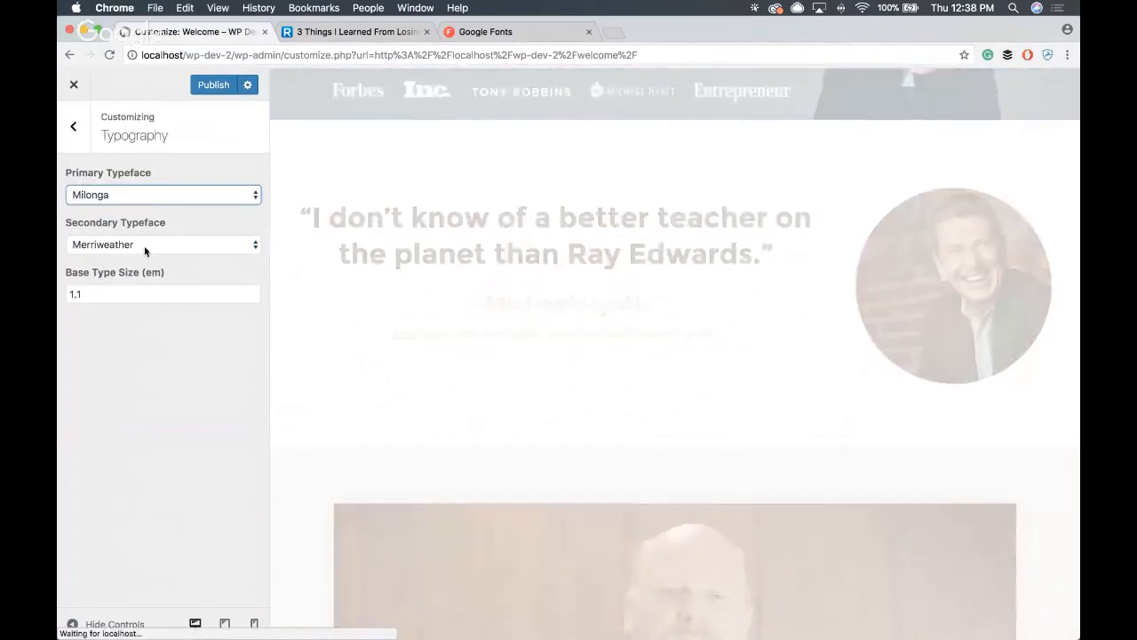
pyautogui.click(145, 248)
pyautogui.write('of')
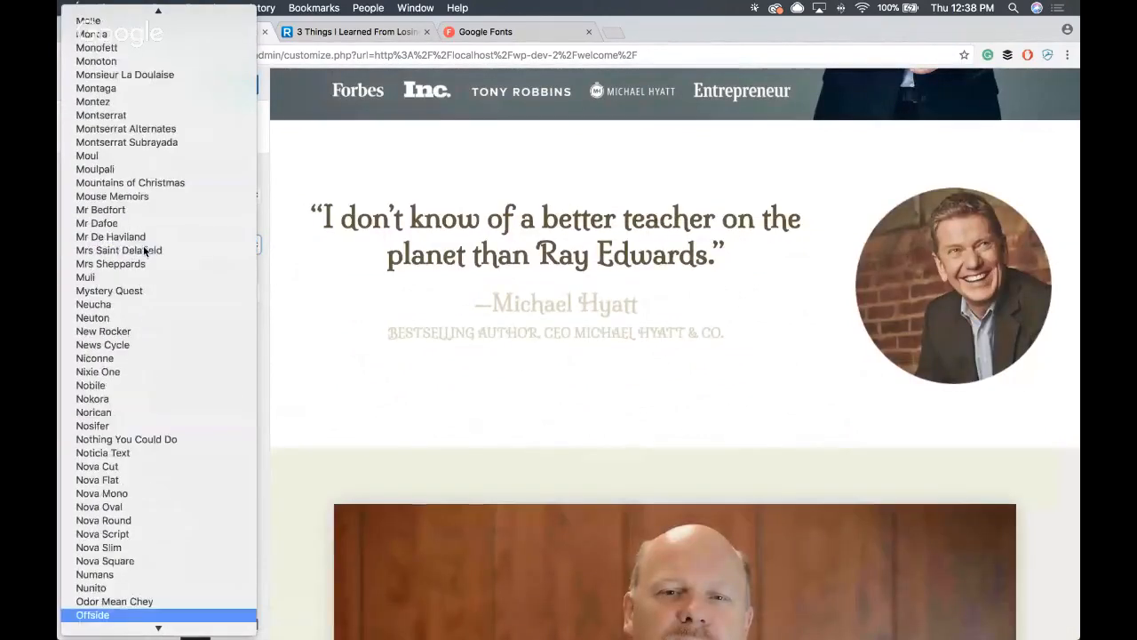
pyautogui.press('Return')
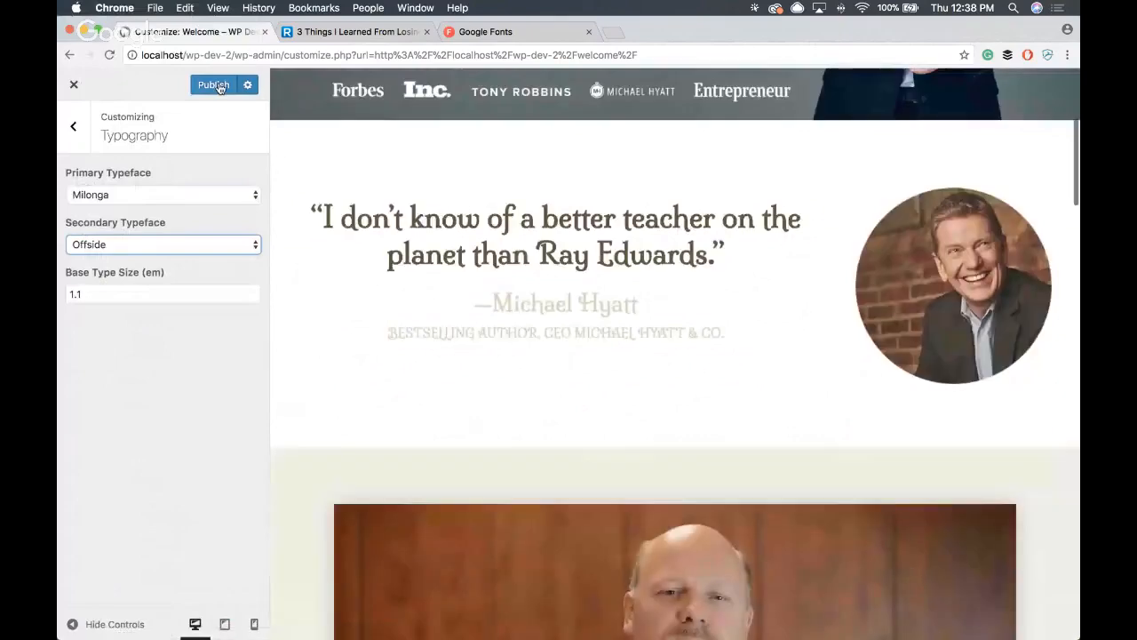
# - Publish the typography changes and close the Customizer
pyautogui.click(220, 85)
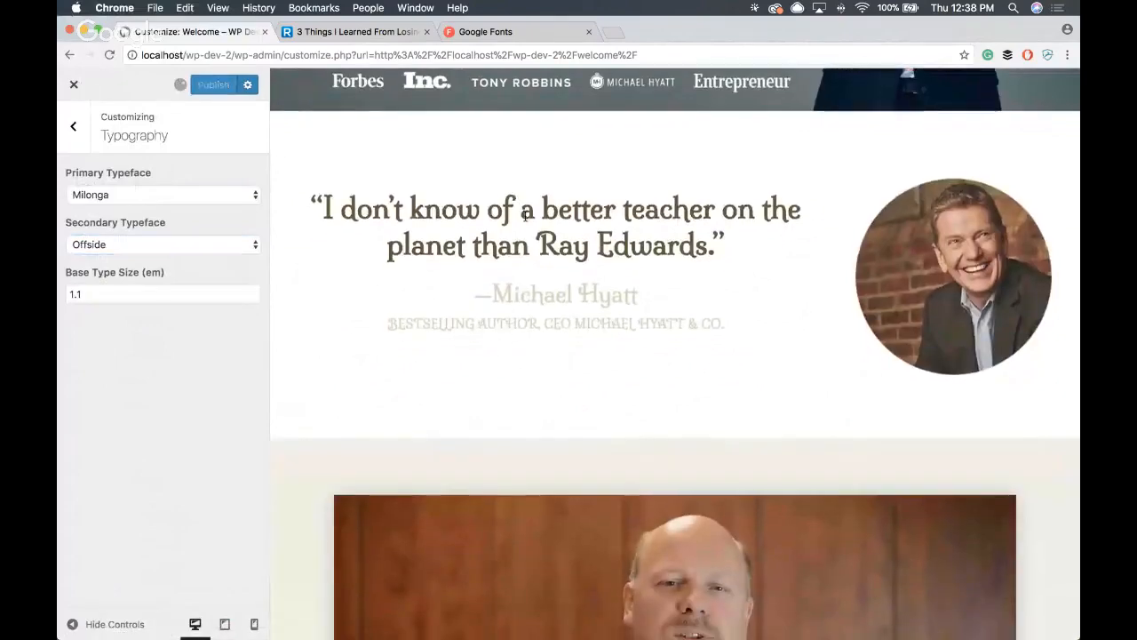
pyautogui.scroll(-5, 341, 234)
pyautogui.scroll(-1, 341, 235)
pyautogui.click(77, 87)
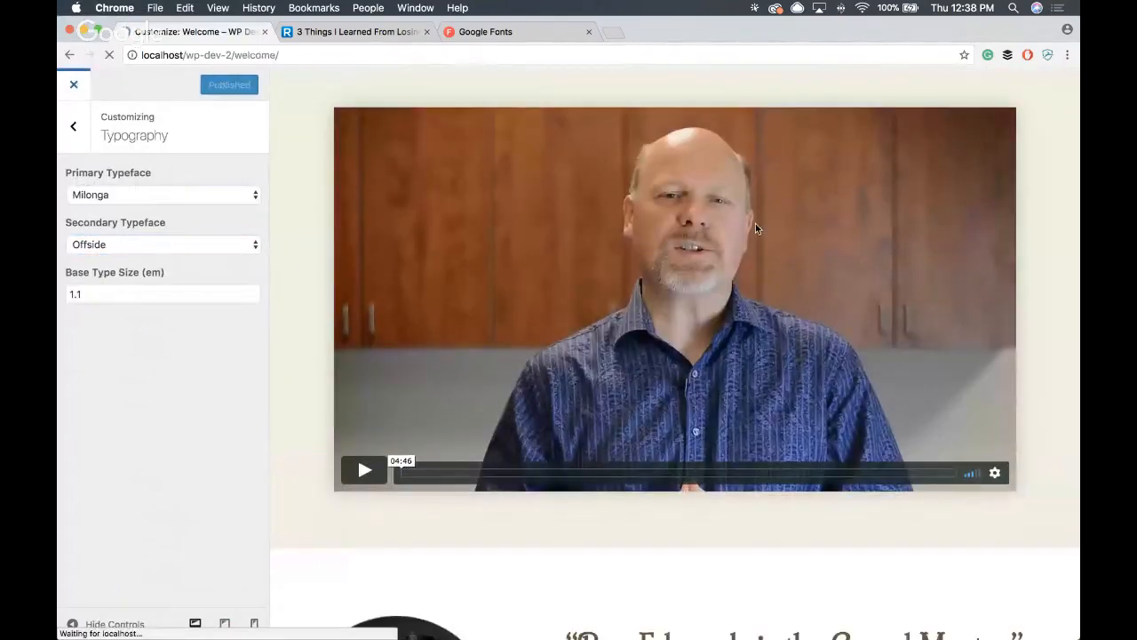
# - Examine the new typefaces on the live Welcome page, from the testimonials through the resources and products to the footer links
pyautogui.scroll(-6, 661, 240)
pyautogui.scroll(-8, 660, 244)
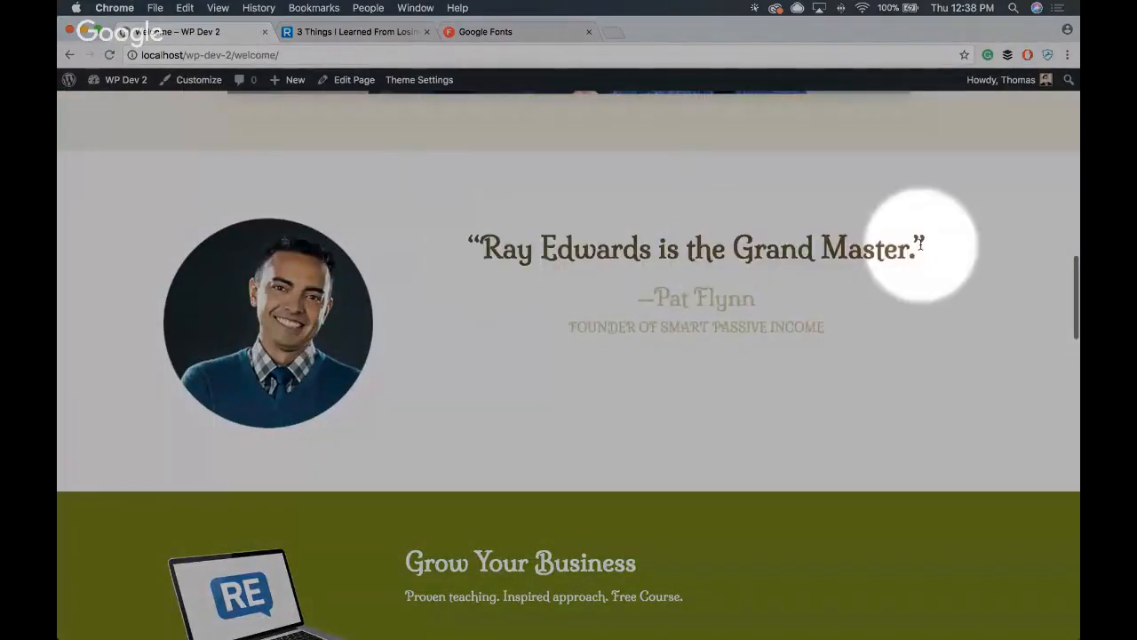
pyautogui.scroll(-1, 835, 263)
pyautogui.scroll(-2, 835, 262)
pyautogui.scroll(3, 835, 262)
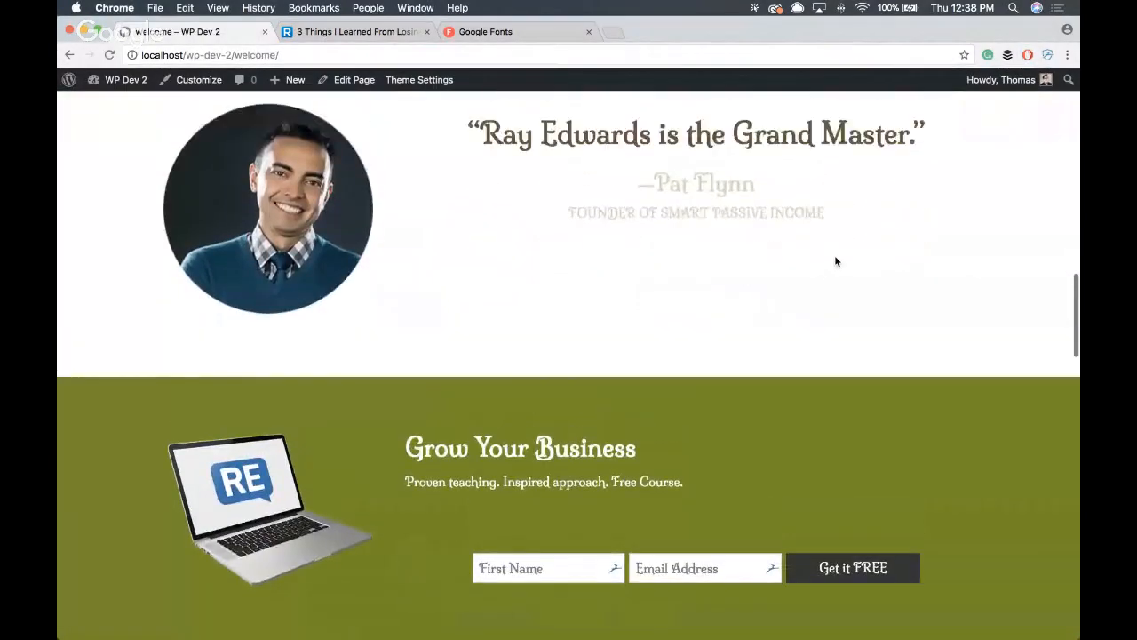
pyautogui.scroll(-5, 835, 261)
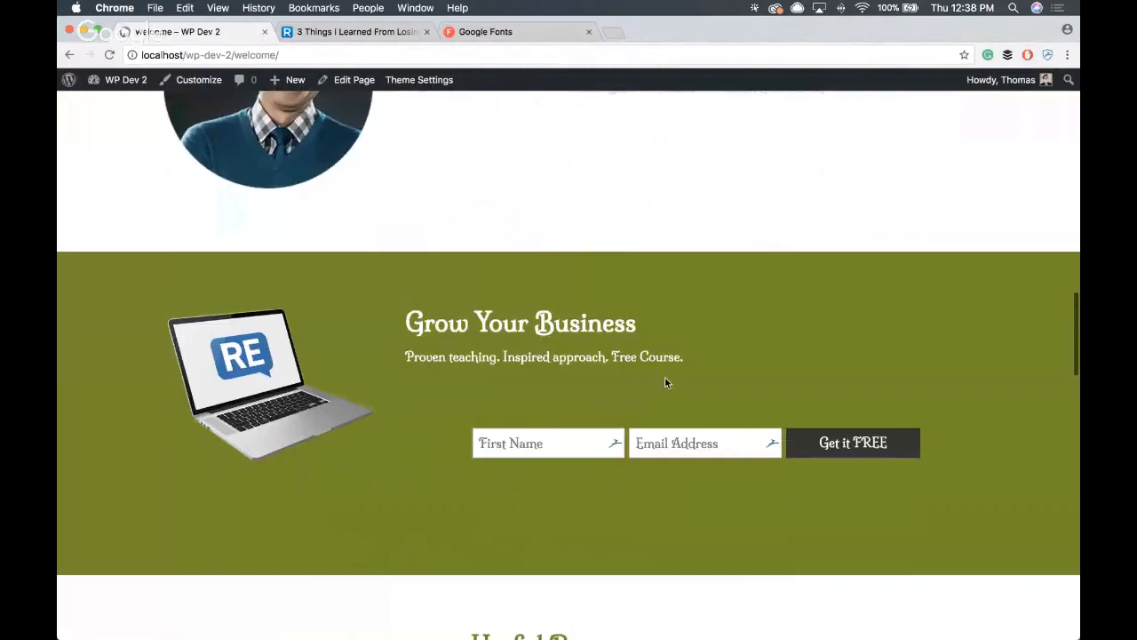
pyautogui.scroll(-1, 666, 382)
pyautogui.scroll(-5, 515, 333)
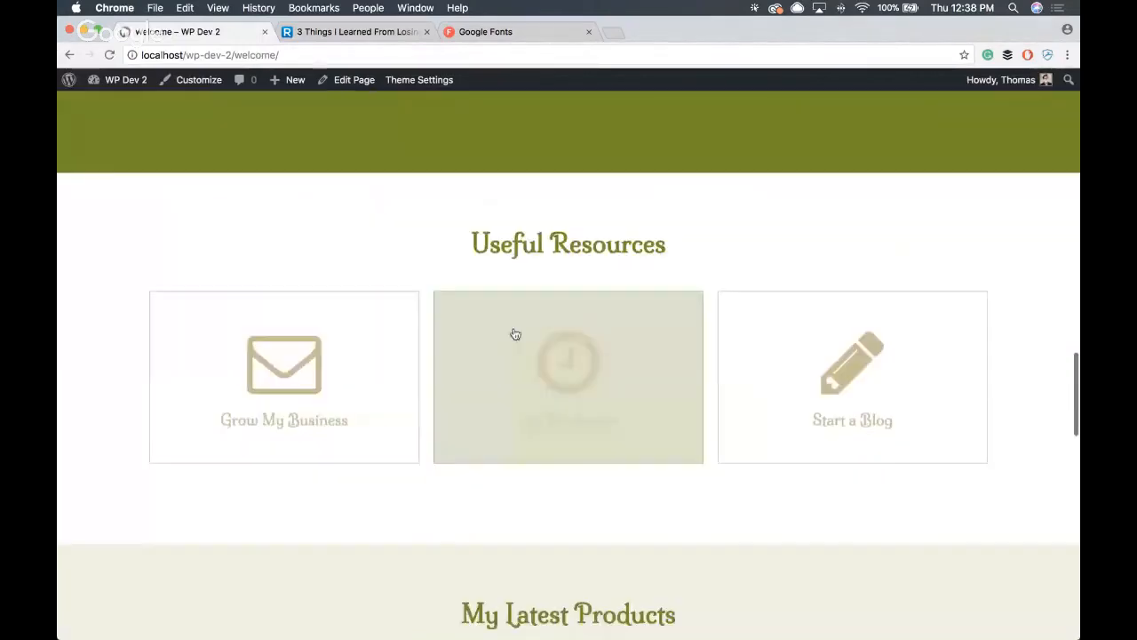
pyautogui.moveTo(688, 254); pyautogui.dragTo(453, 255)
pyautogui.click(454, 255)
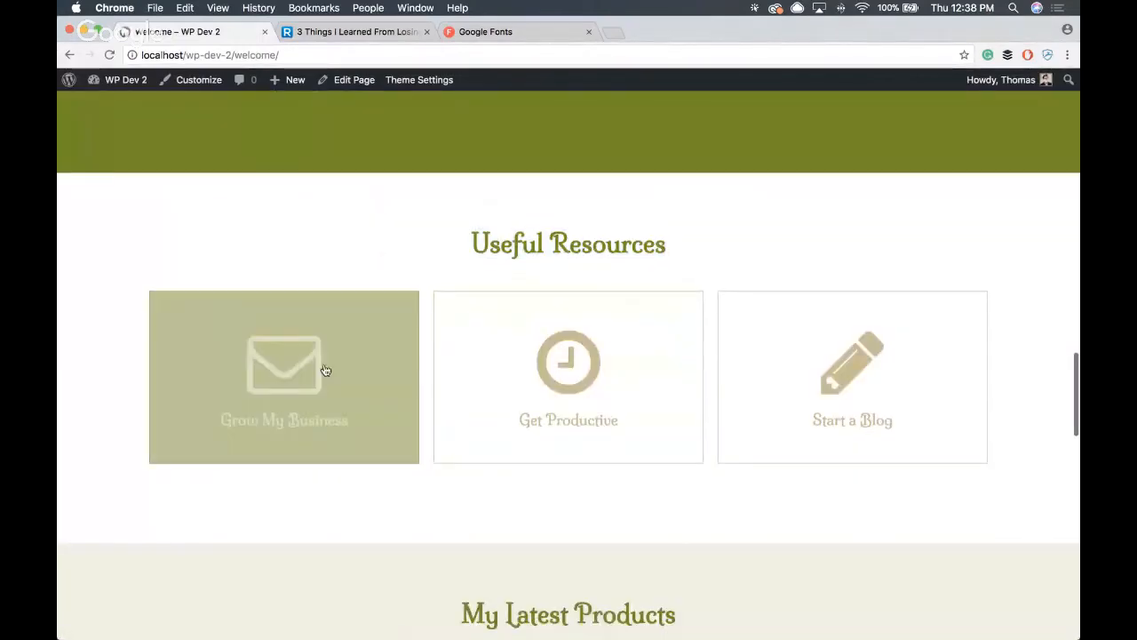
pyautogui.scroll(-1, 254, 394)
pyautogui.scroll(-8, 254, 394)
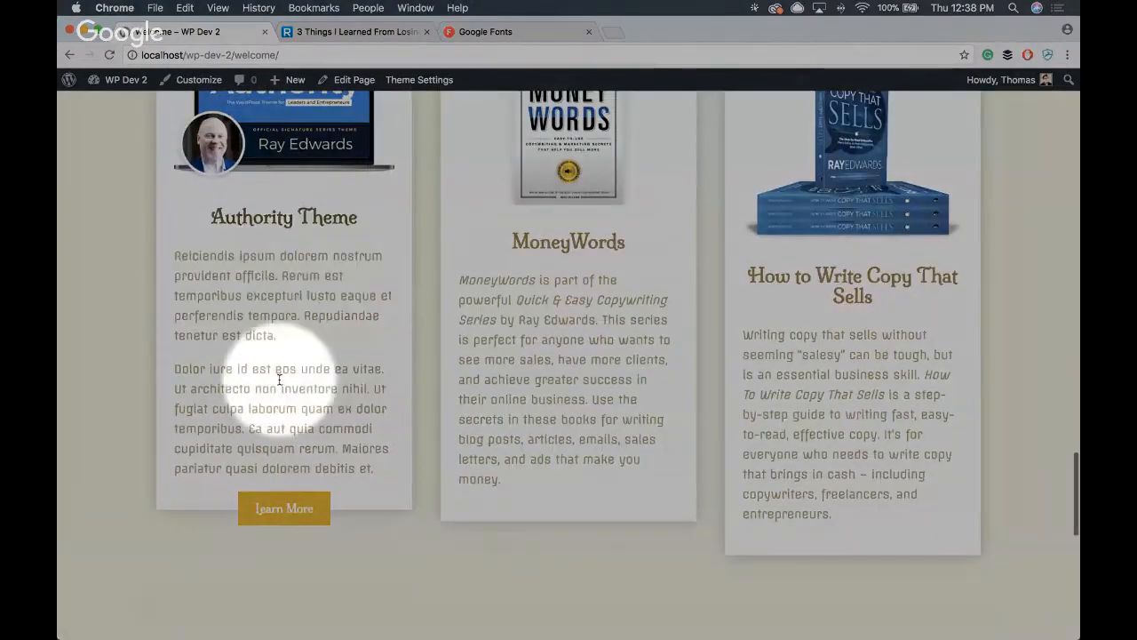
pyautogui.scroll(4, 643, 388)
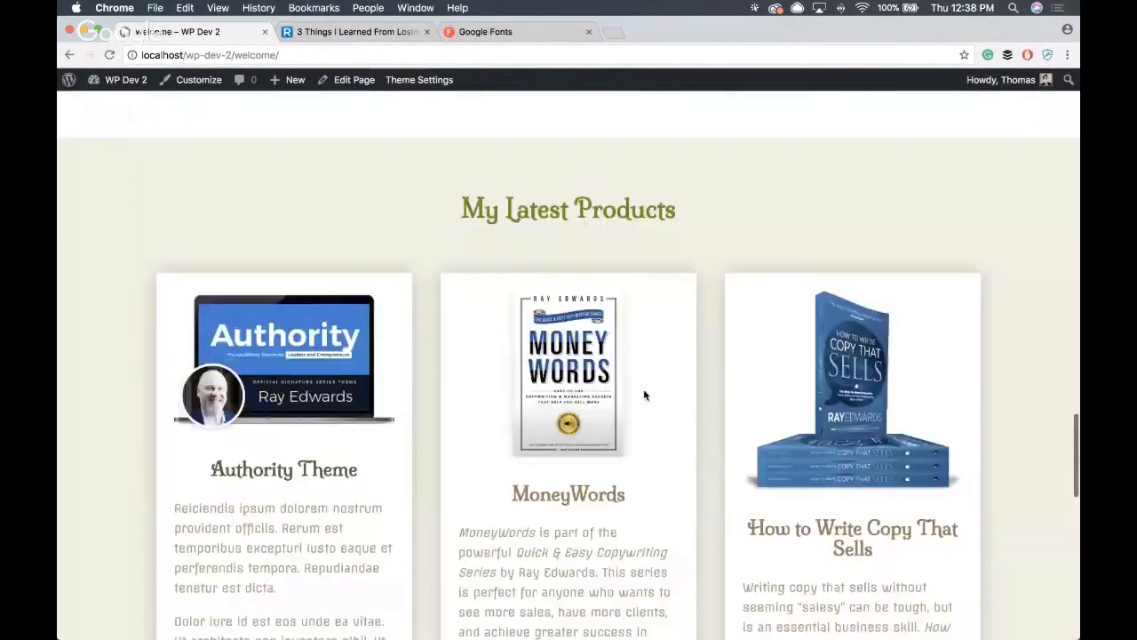
pyautogui.scroll(-5, 643, 388)
pyautogui.scroll(-10, 642, 390)
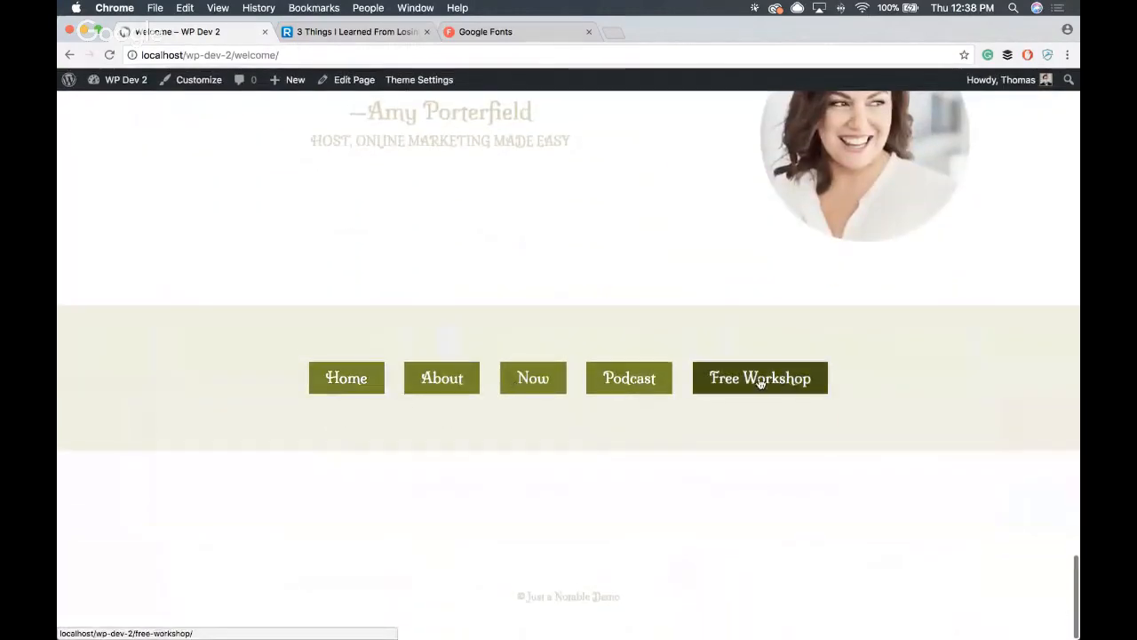
# - Follow the footer Home link and check the typefaces in the front page's navigation, categories and post grid
pyautogui.click(331, 384)
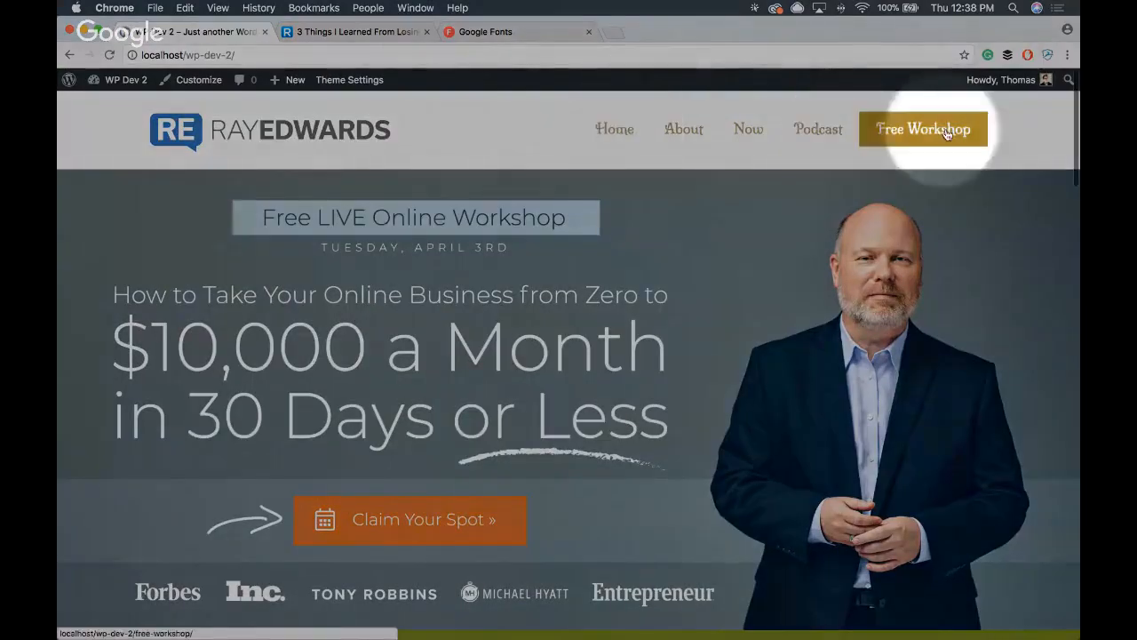
pyautogui.scroll(-10, 419, 221)
pyautogui.scroll(-6, 417, 201)
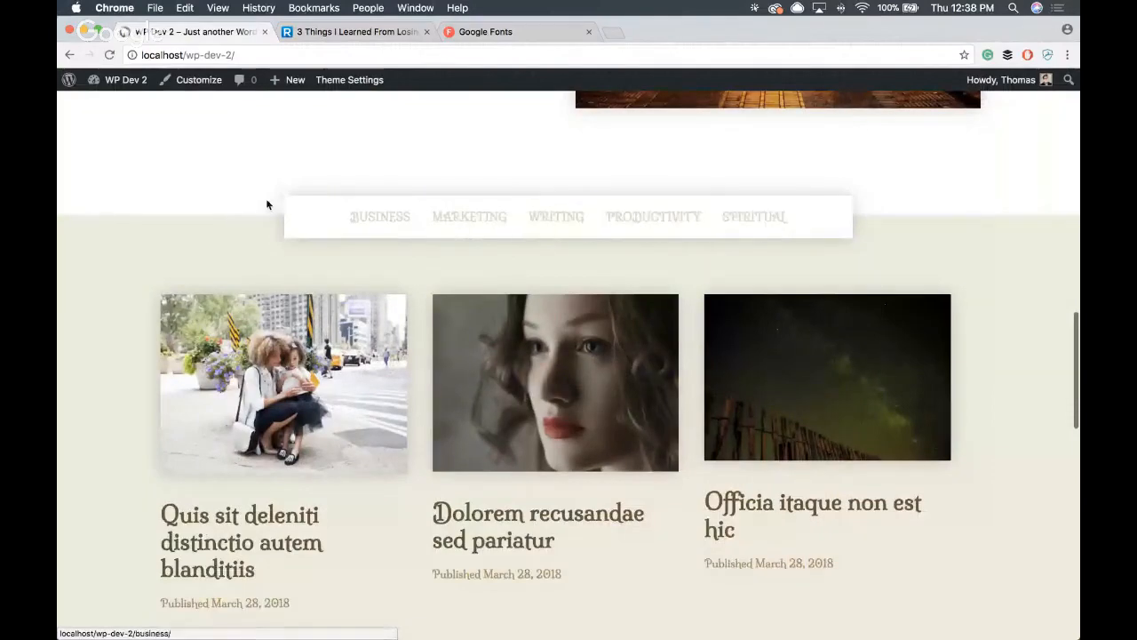
pyautogui.scroll(-8, 266, 204)
pyautogui.scroll(6, 286, 204)
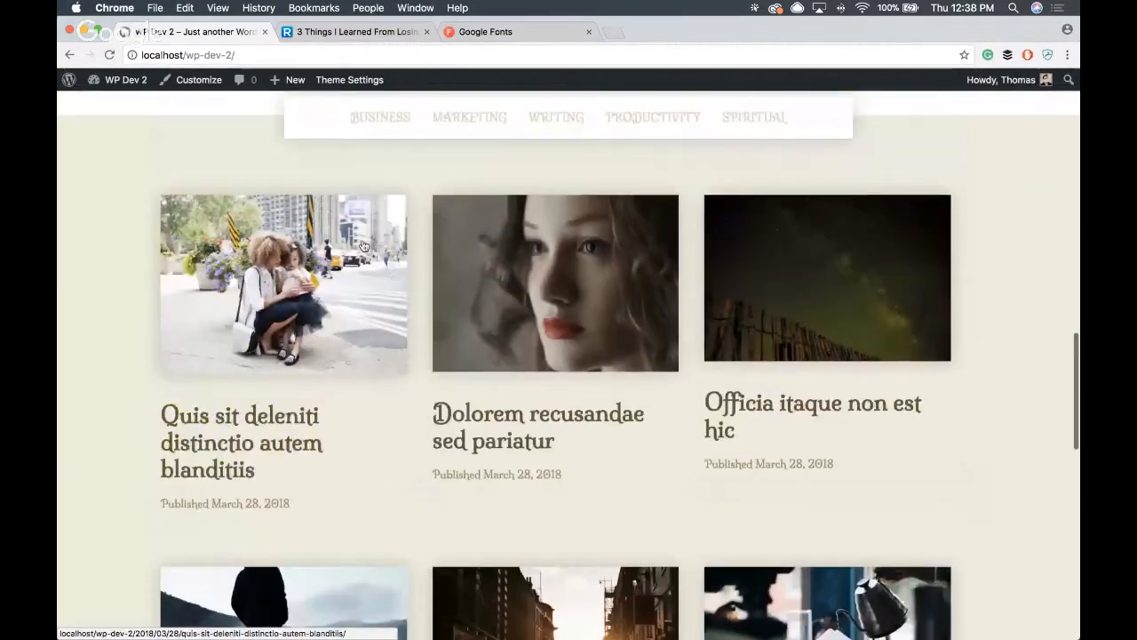
# - Open the post "Quis sit deleniti distinctio autem blanditiis", check its typography, and return to the front page through the logo
pyautogui.click(362, 245)
pyautogui.scroll(-4, 341, 224)
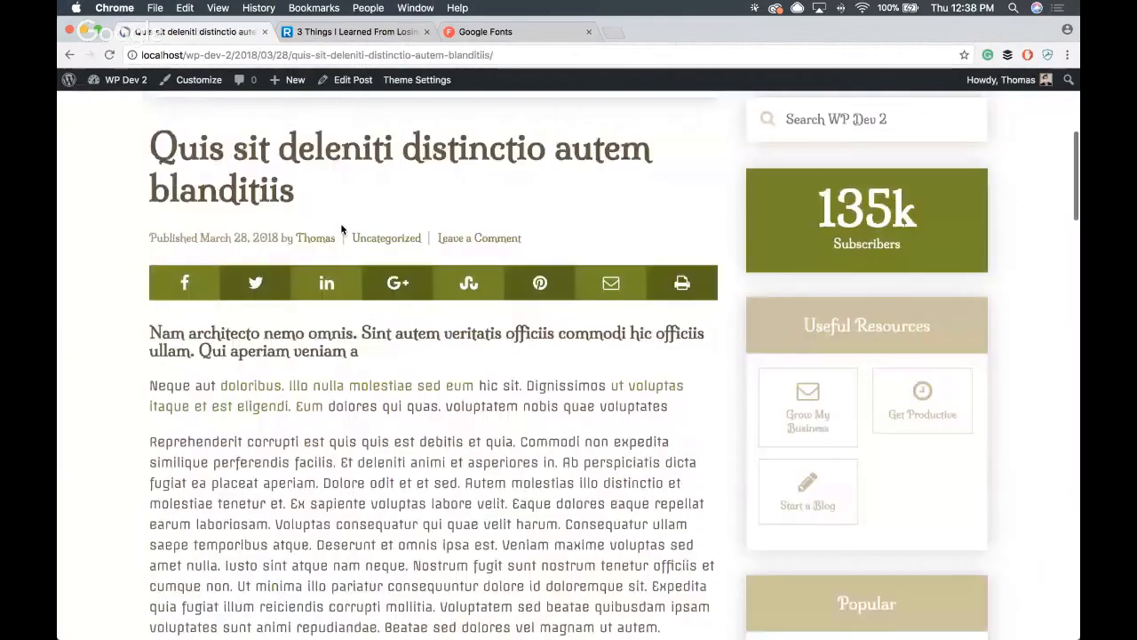
pyautogui.scroll(-6, 342, 223)
pyautogui.scroll(10, 342, 223)
pyautogui.click(228, 119)
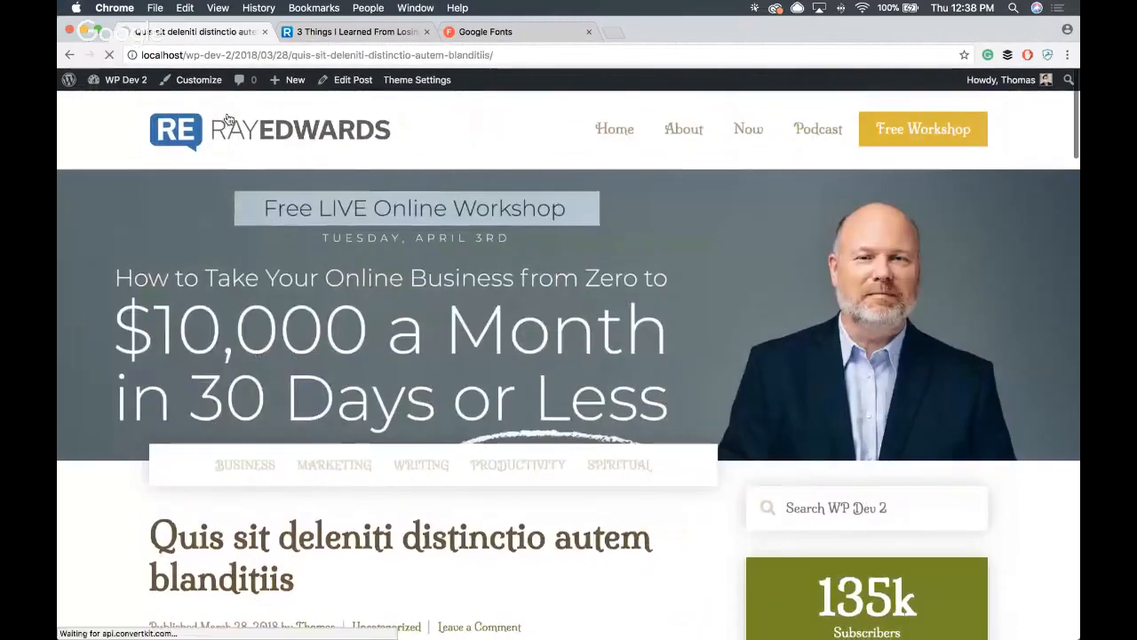
# - Load pexels.com in a new tab, and open the front page in the Customizer from the site's tab while Pexels loads
pyautogui.scroll(-1, 594, 272)
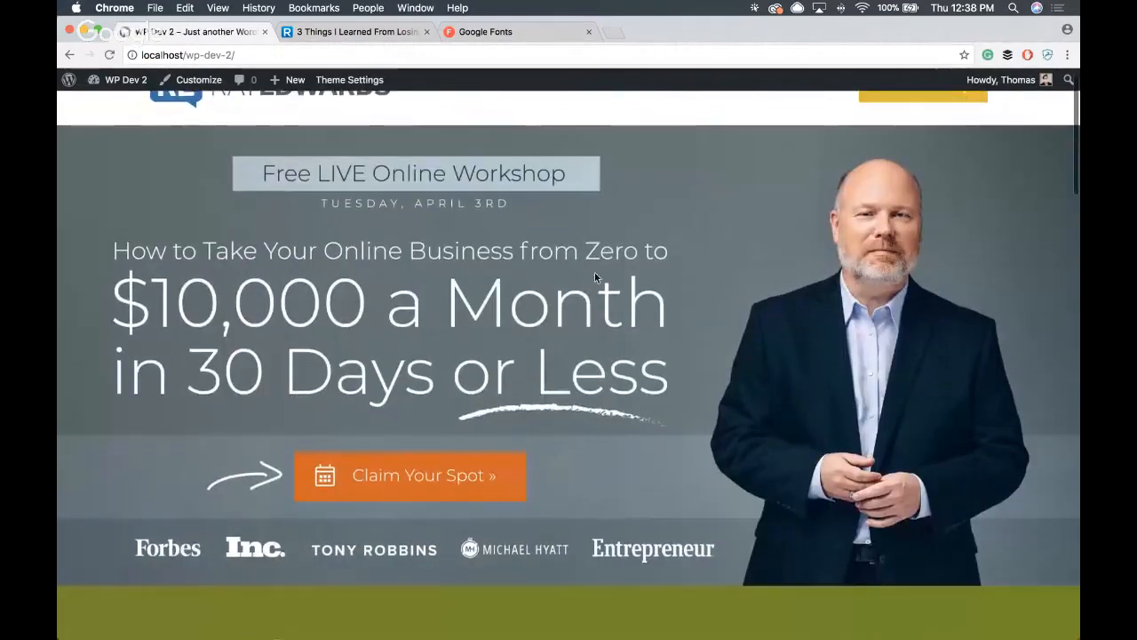
pyautogui.click(612, 32)
pyautogui.write('p')
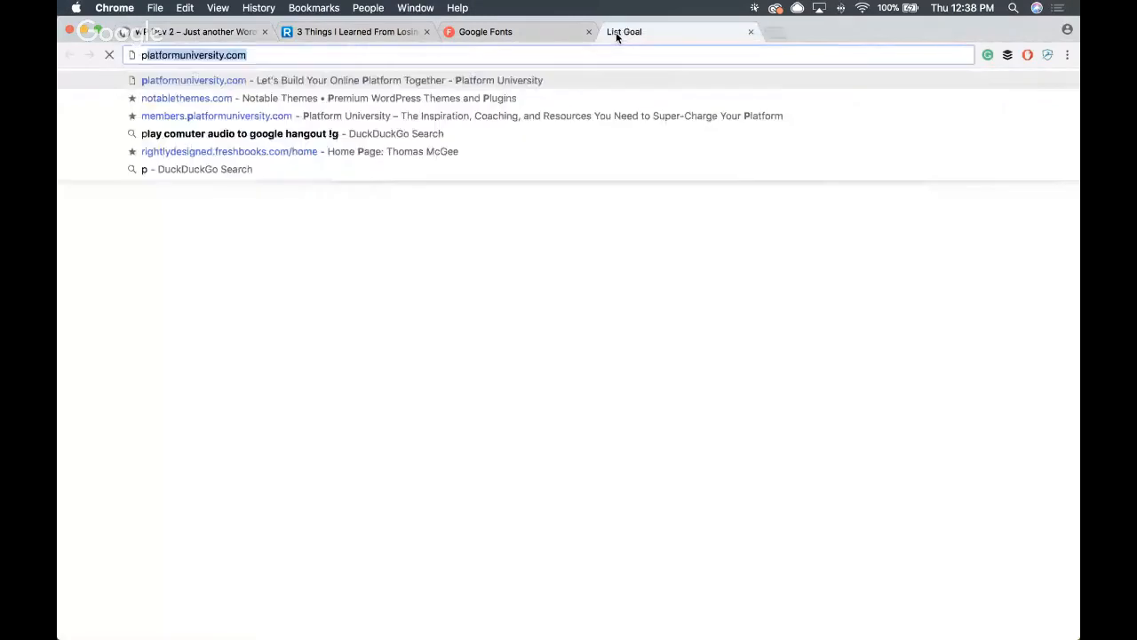
pyautogui.write('exels')
pyautogui.press('Return')
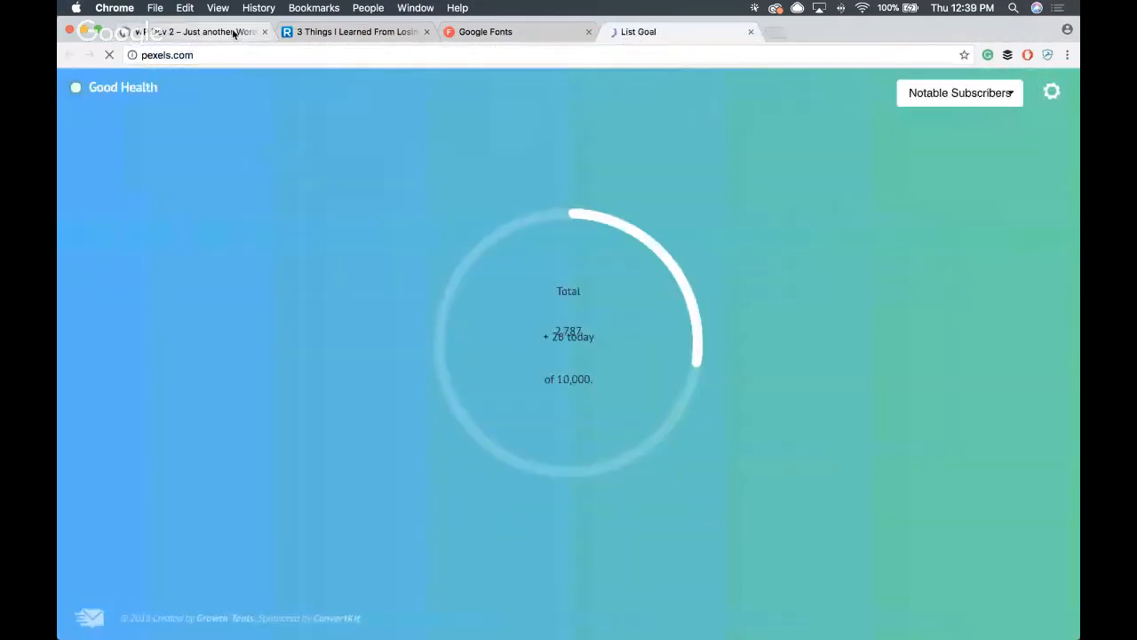
pyautogui.click(234, 32)
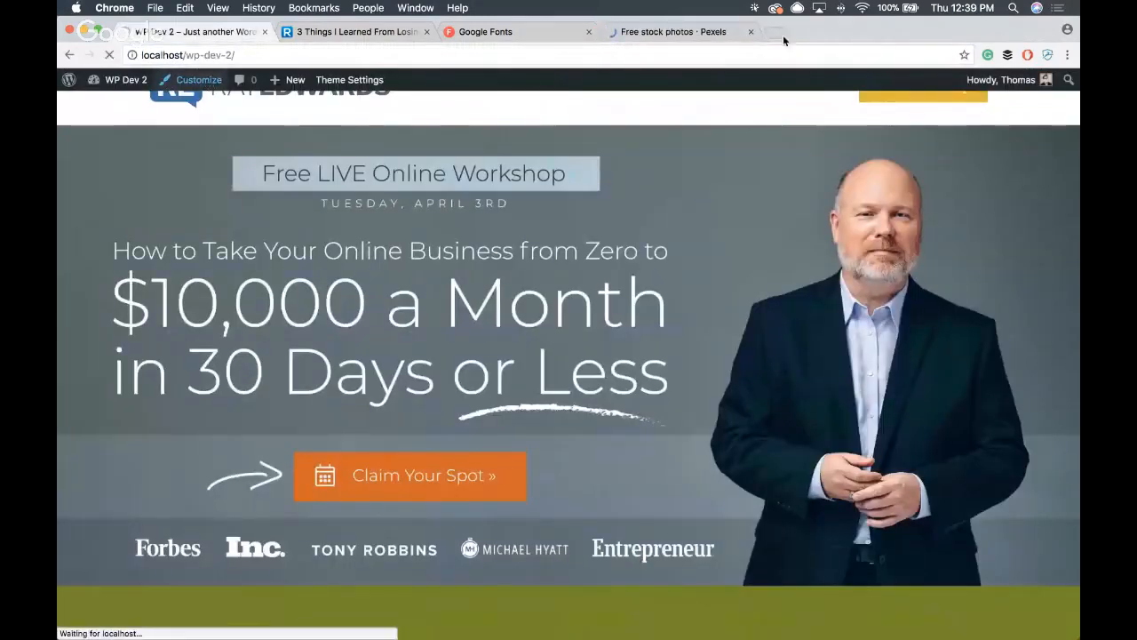
pyautogui.click(687, 31)
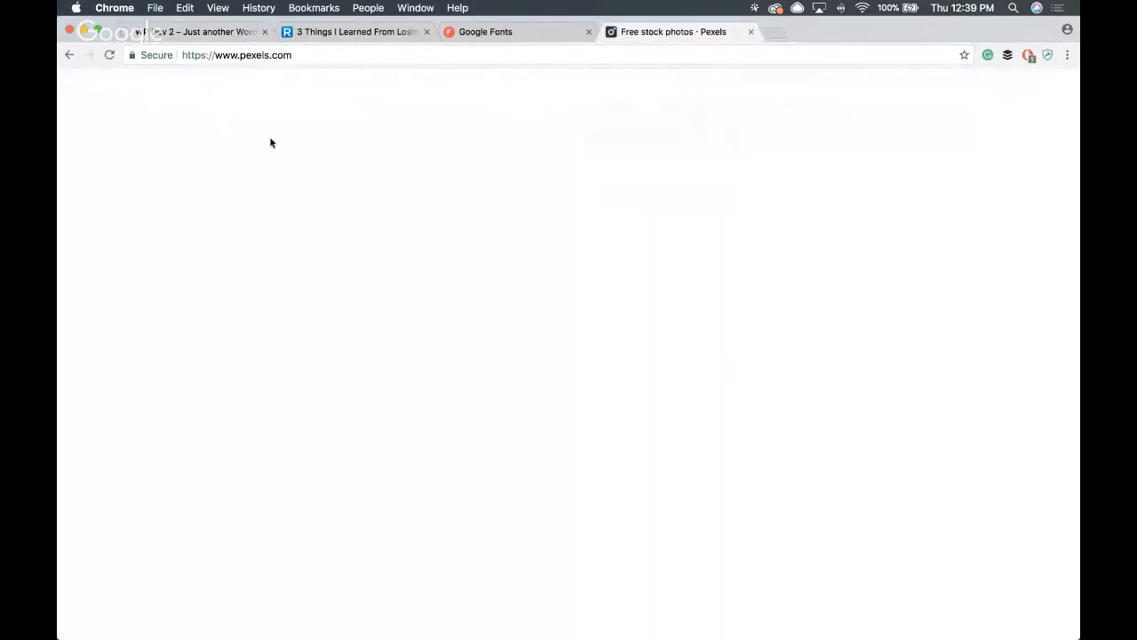
# - Open the trending starry night sky photo with tree silhouettes on Pexels and save it to the desktop
pyautogui.scroll(-5, 235, 115)
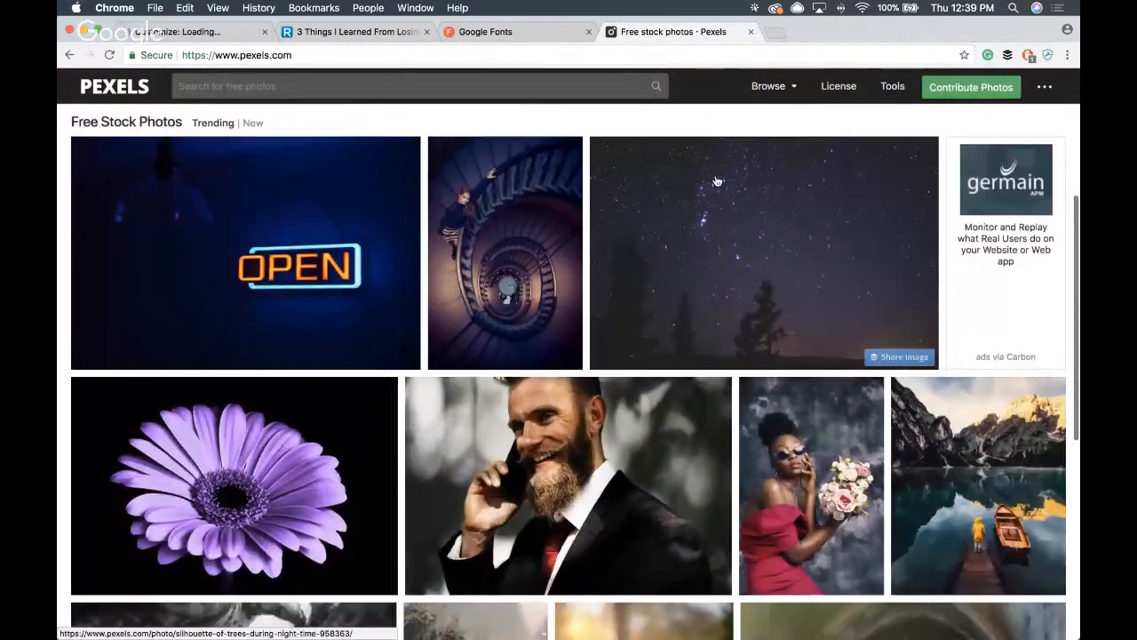
pyautogui.click(723, 186)
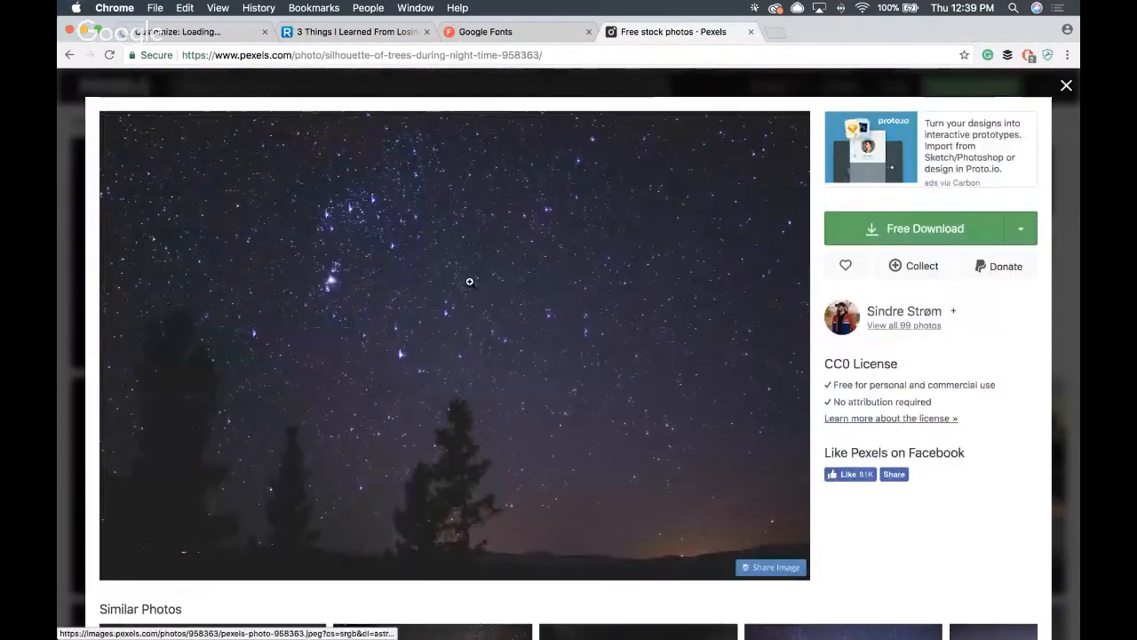
pyautogui.press('F11')
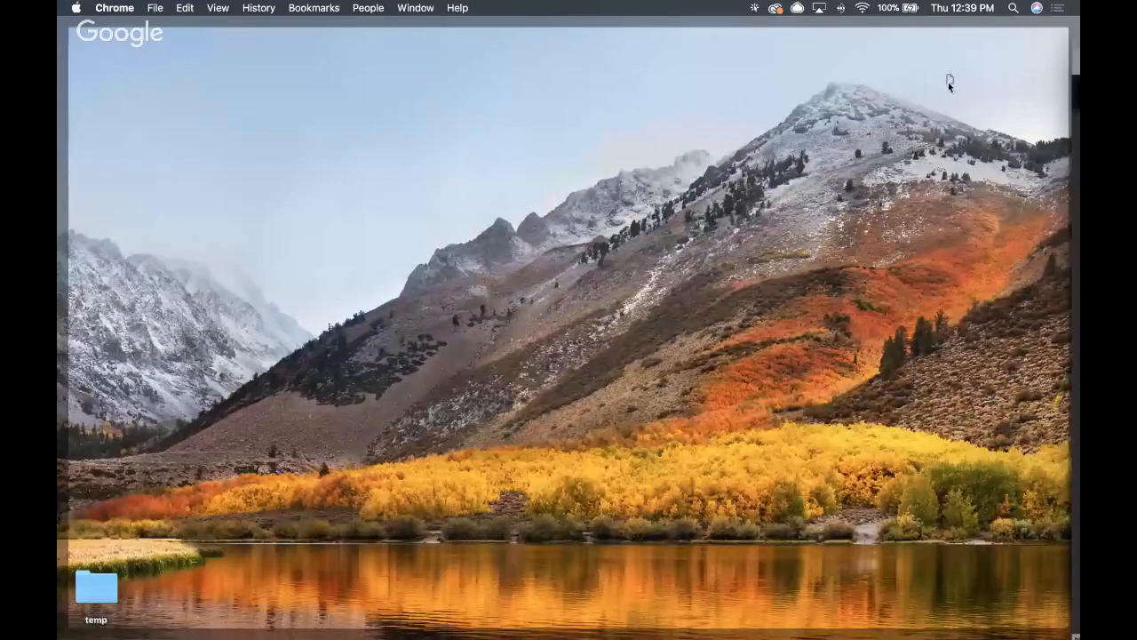
pyautogui.press('F11')
# - Upload pexels-photo-958363.jpg from the desktop in the Customizer's Imagery section and choose it as the hero banner
pyautogui.click(235, 34)
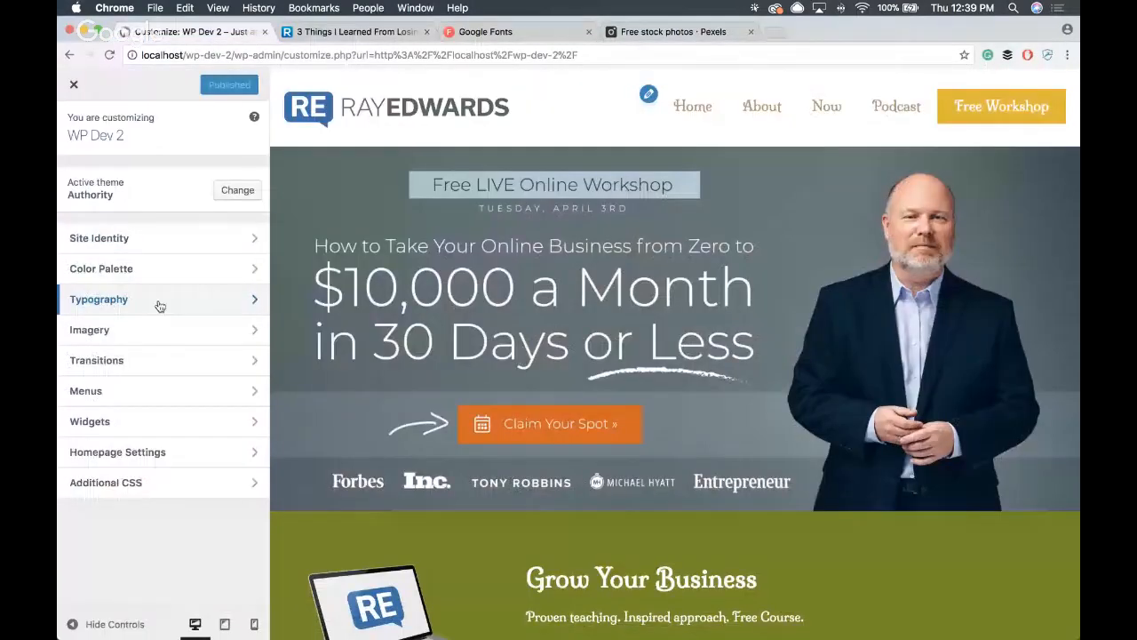
pyautogui.click(163, 336)
pyautogui.click(160, 323)
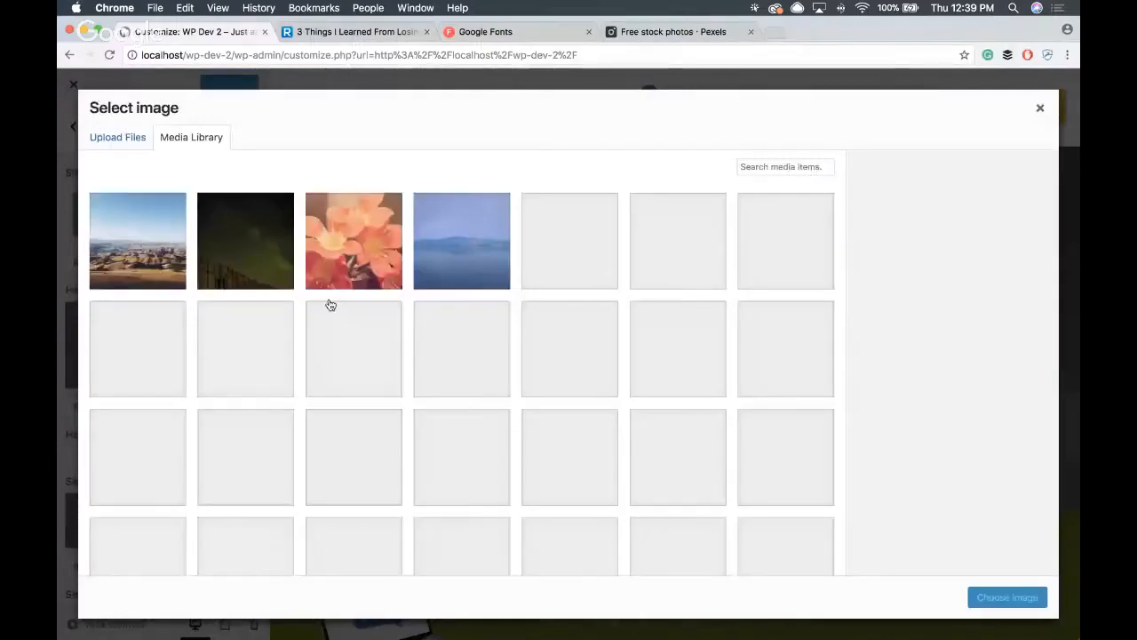
pyautogui.press('F11')
pyautogui.press('F11')
pyautogui.moveTo(906, 140); pyautogui.dragTo(596, 218)
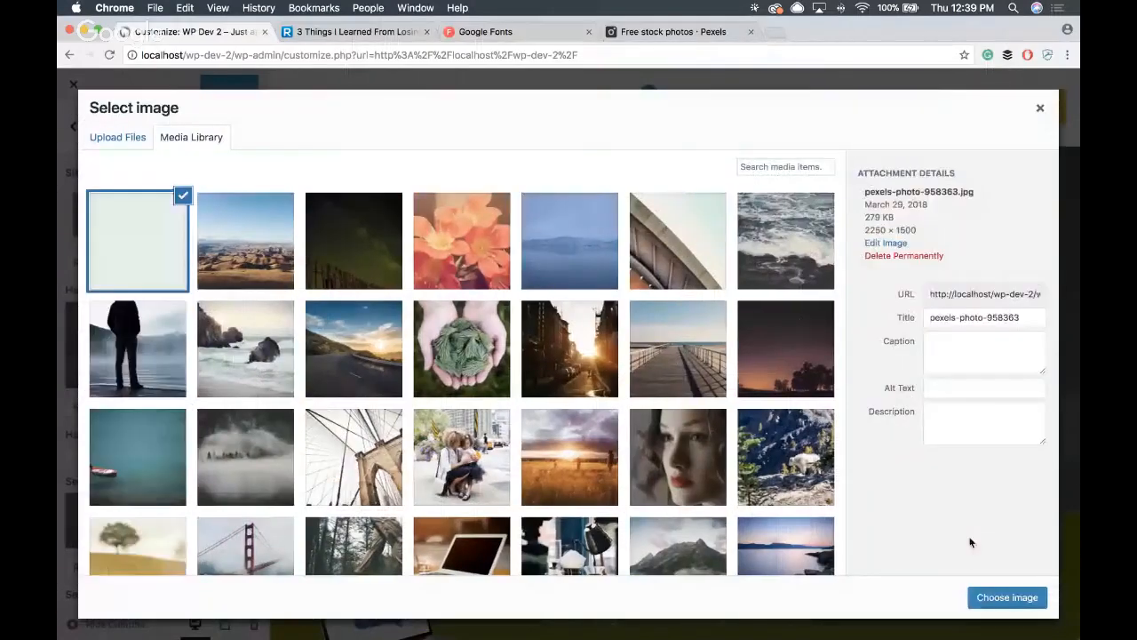
pyautogui.click(1007, 597)
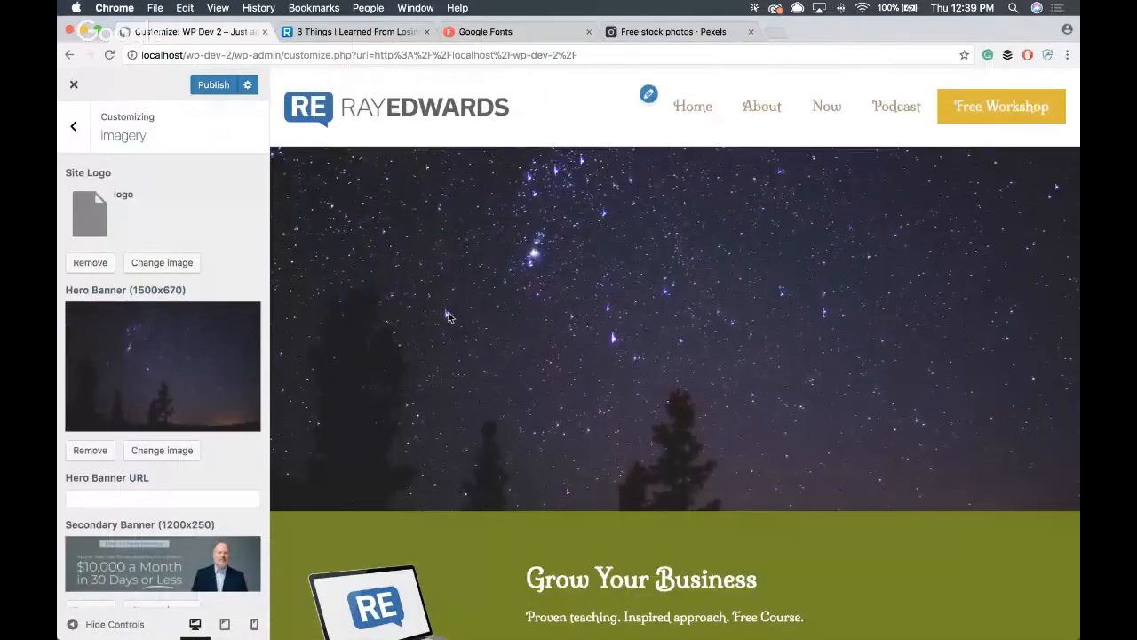
# - Set the hero banner back to the workshop image with the orange button, publish the change, and close the Customizer
pyautogui.scroll(-5, 513, 317)
pyautogui.scroll(5, 811, 330)
pyautogui.click(157, 375)
pyautogui.scroll(-8, 468, 334)
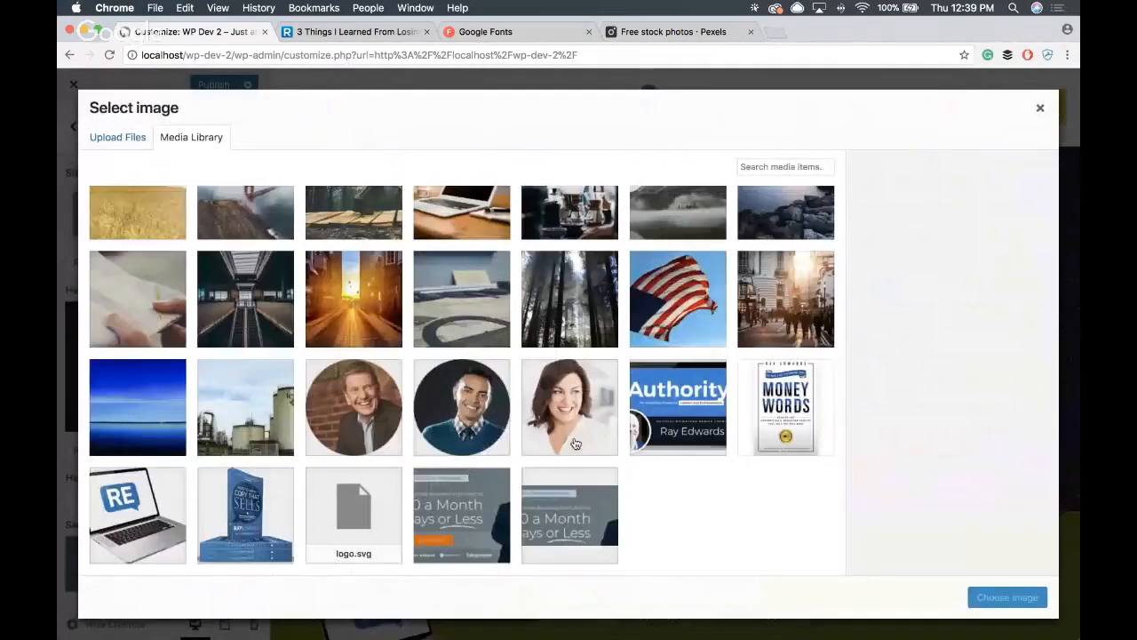
pyautogui.click(453, 502)
pyautogui.click(1007, 597)
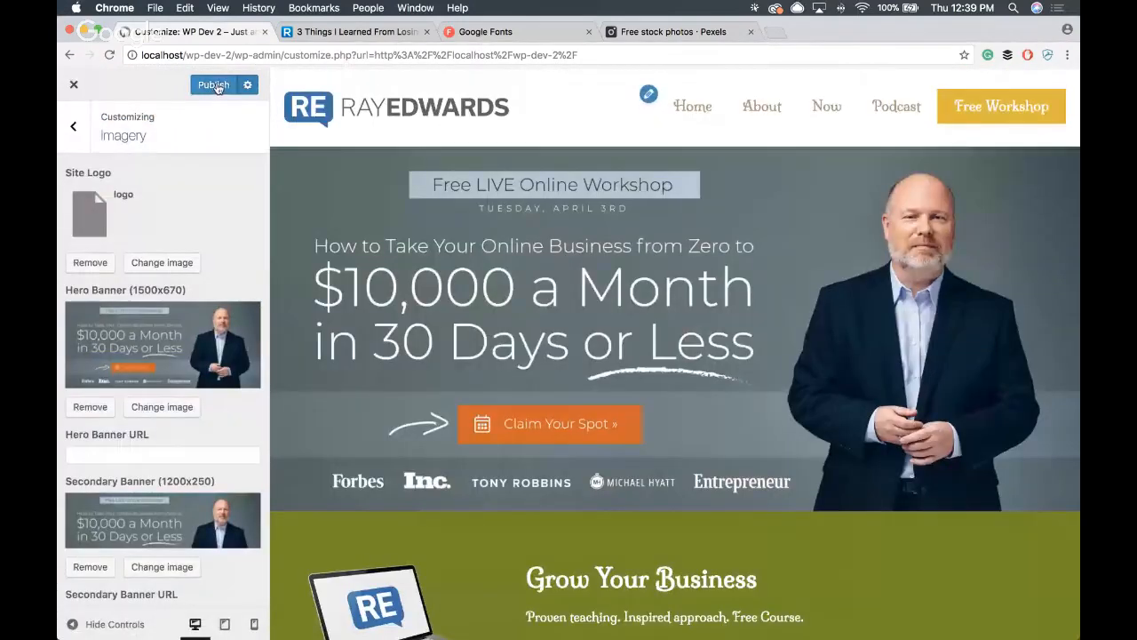
pyautogui.click(216, 85)
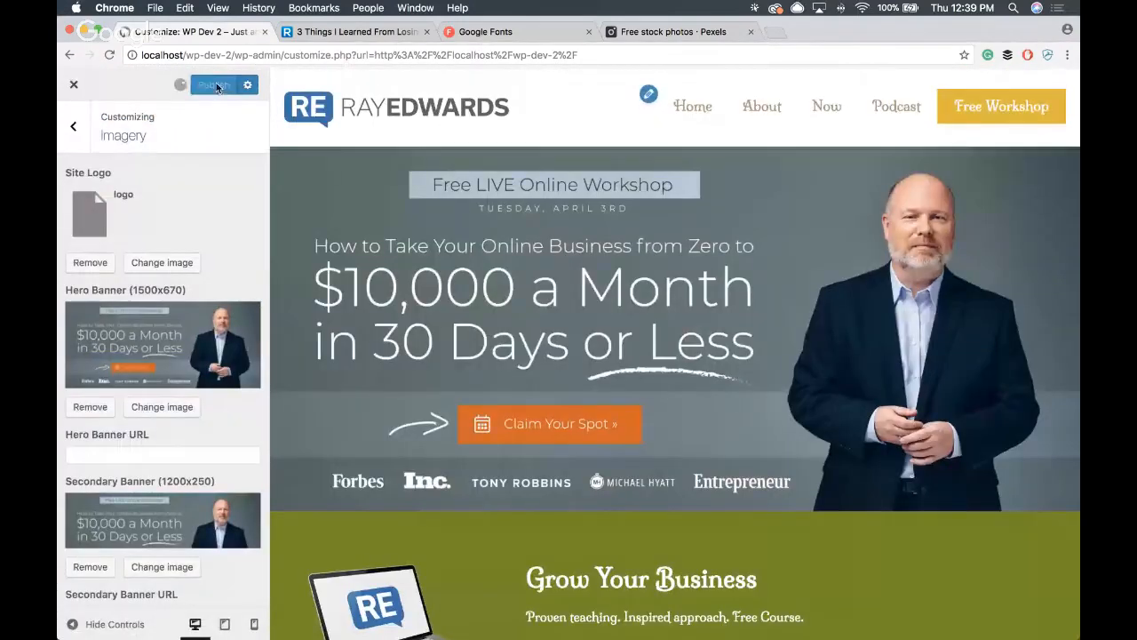
pyautogui.click(78, 85)
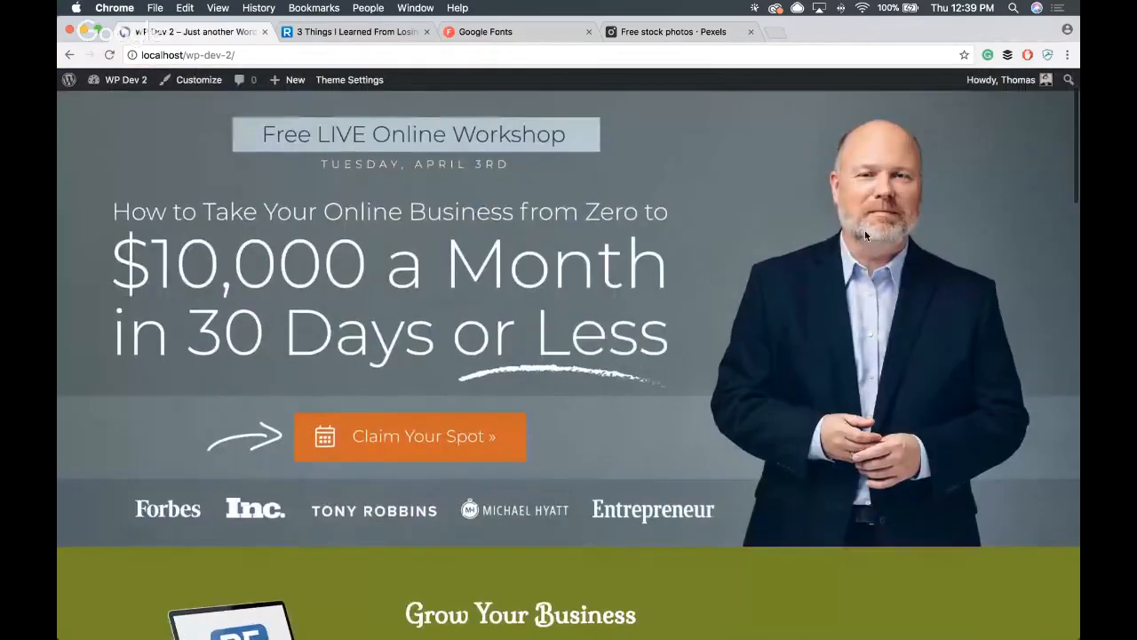
# - Examine the live front page from the logo and hero banner through the opt-in form and posts to the footer
pyautogui.scroll(-3, 726, 380)
pyautogui.scroll(4, 727, 379)
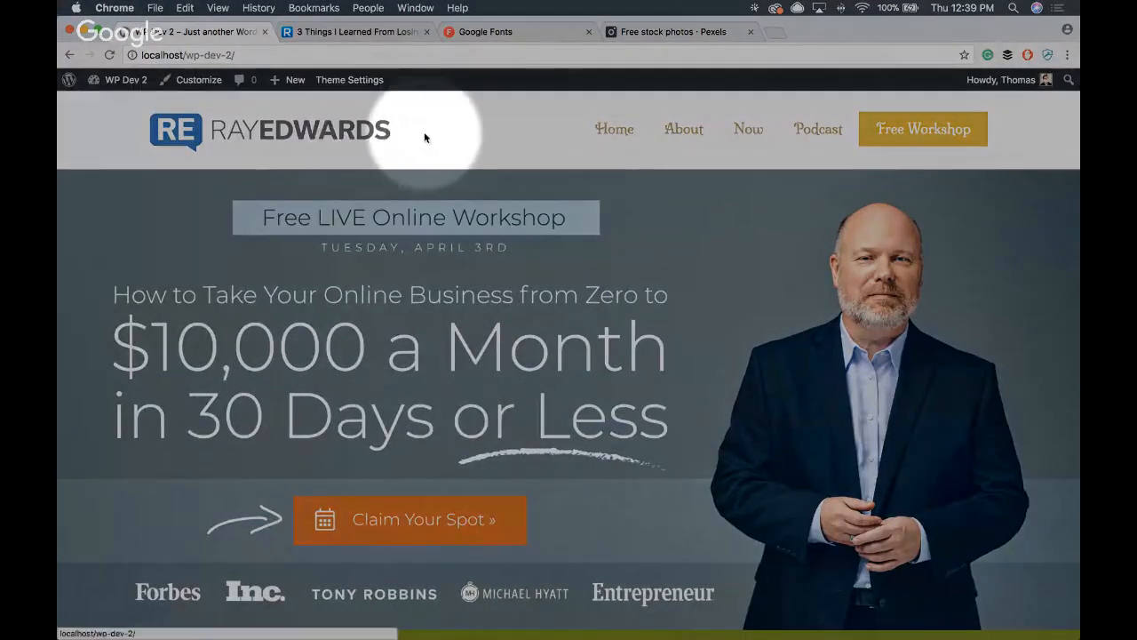
pyautogui.scroll(-10, 468, 252)
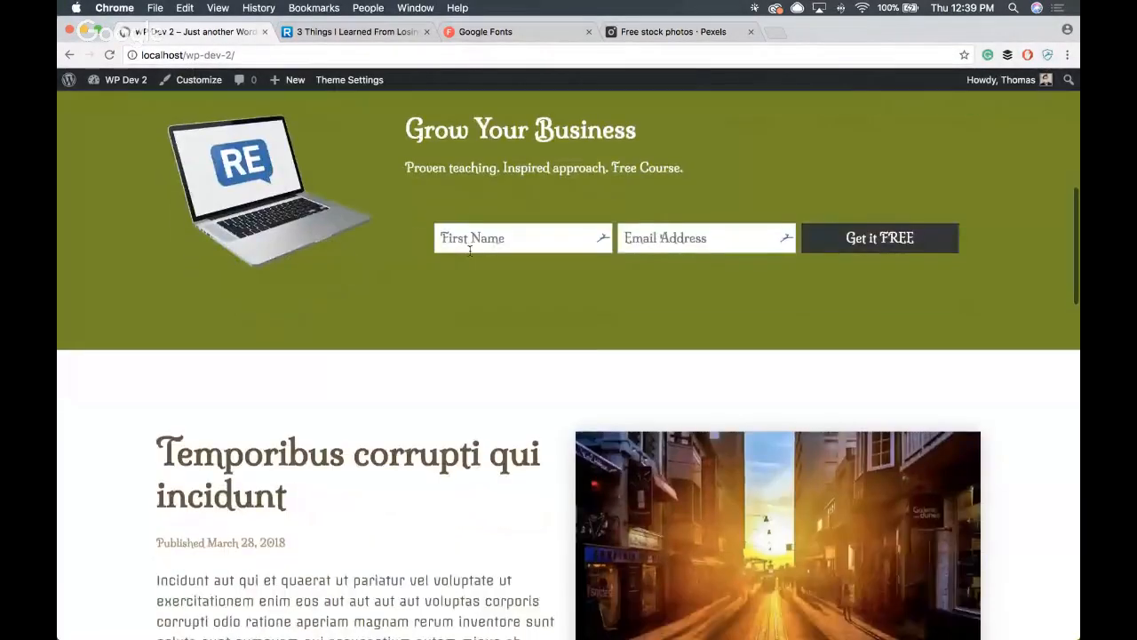
pyautogui.scroll(10, 468, 252)
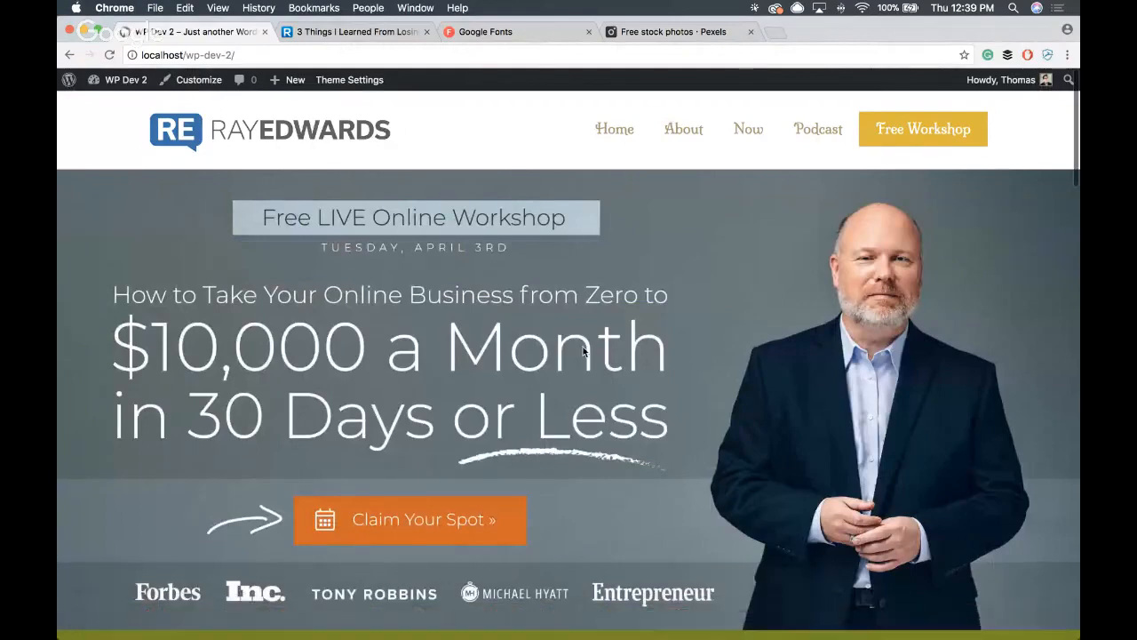
pyautogui.scroll(-15, 583, 346)
pyautogui.scroll(-5, 577, 350)
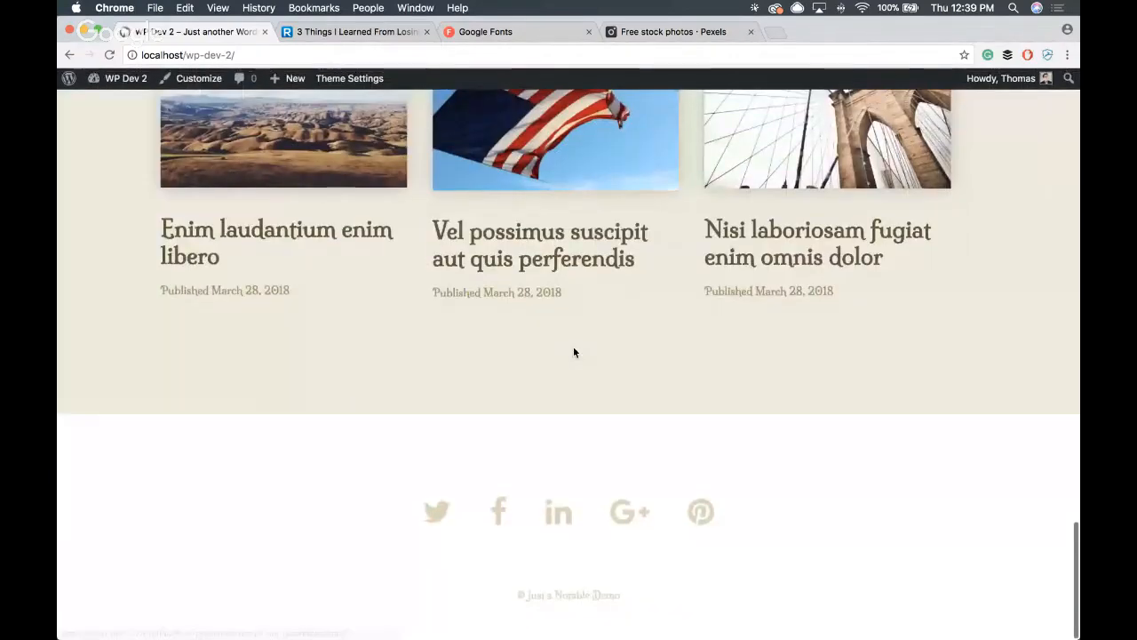
pyautogui.scroll(12, 574, 352)
pyautogui.scroll(10, 574, 353)
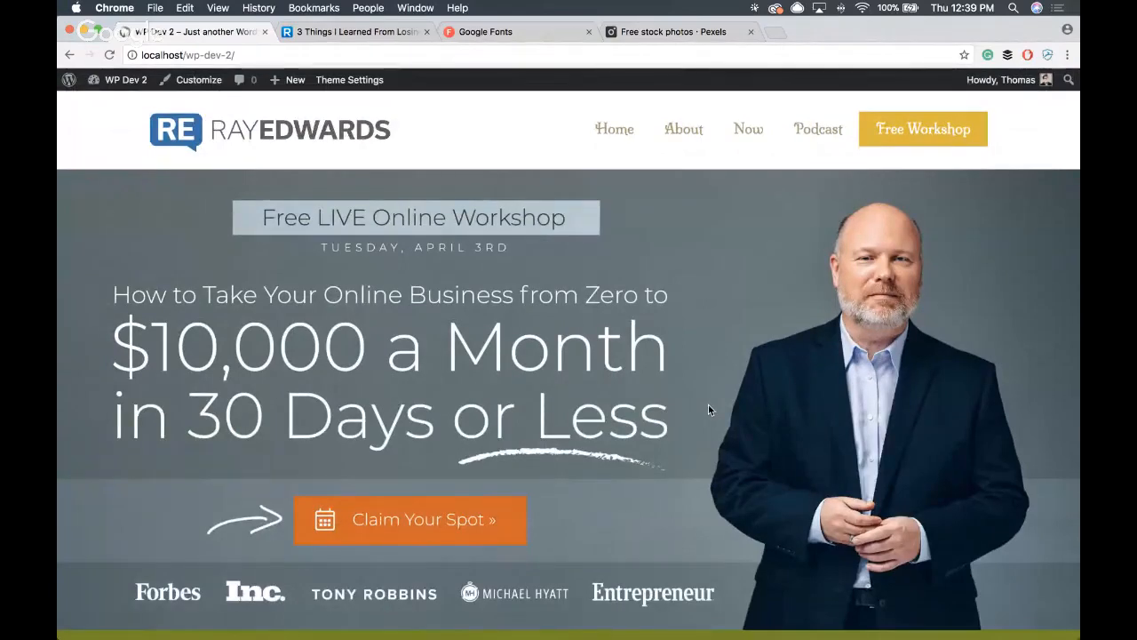
# - Load the rayedwards.com home page from its logo, and return to the local front page to compare the hero banner
pyautogui.click(356, 31)
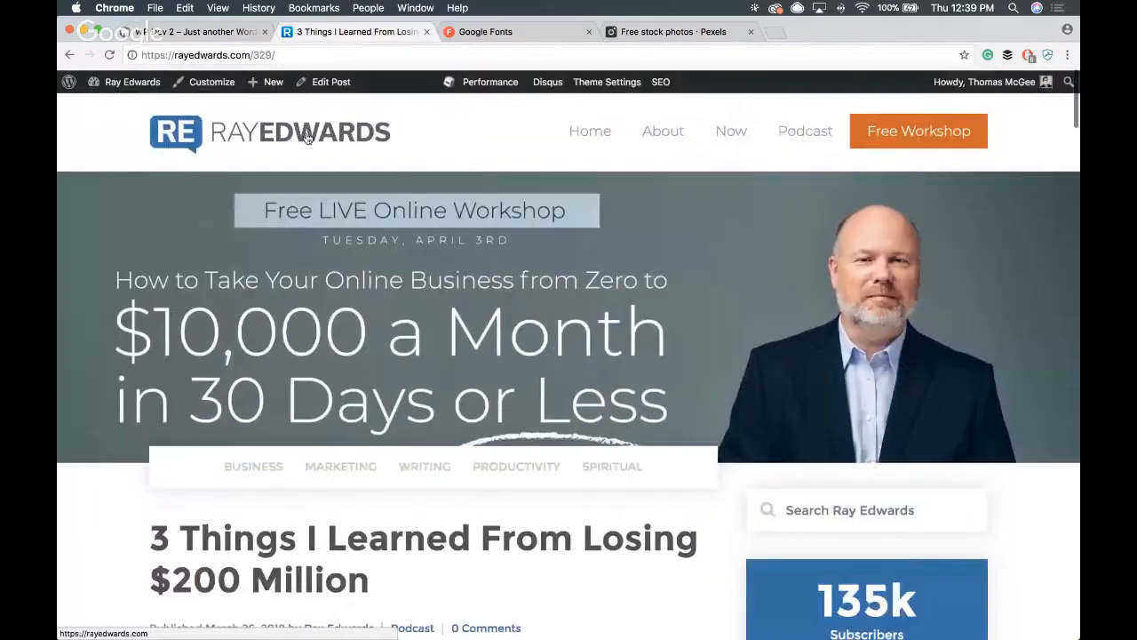
pyautogui.click(307, 135)
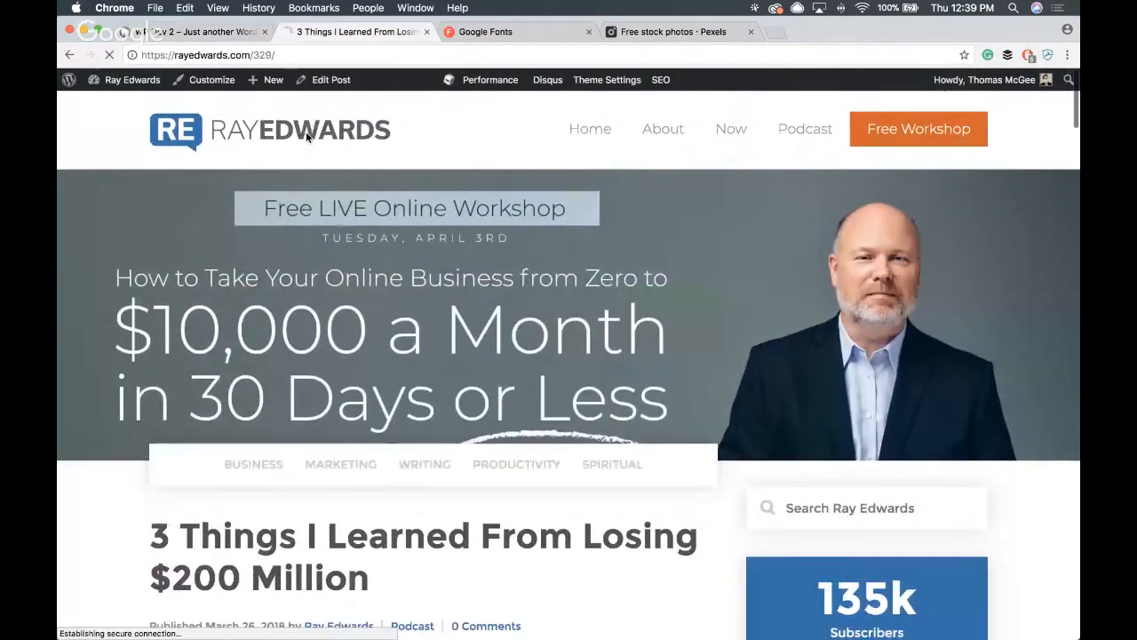
pyautogui.click(191, 32)
pyautogui.scroll(-5, 824, 428)
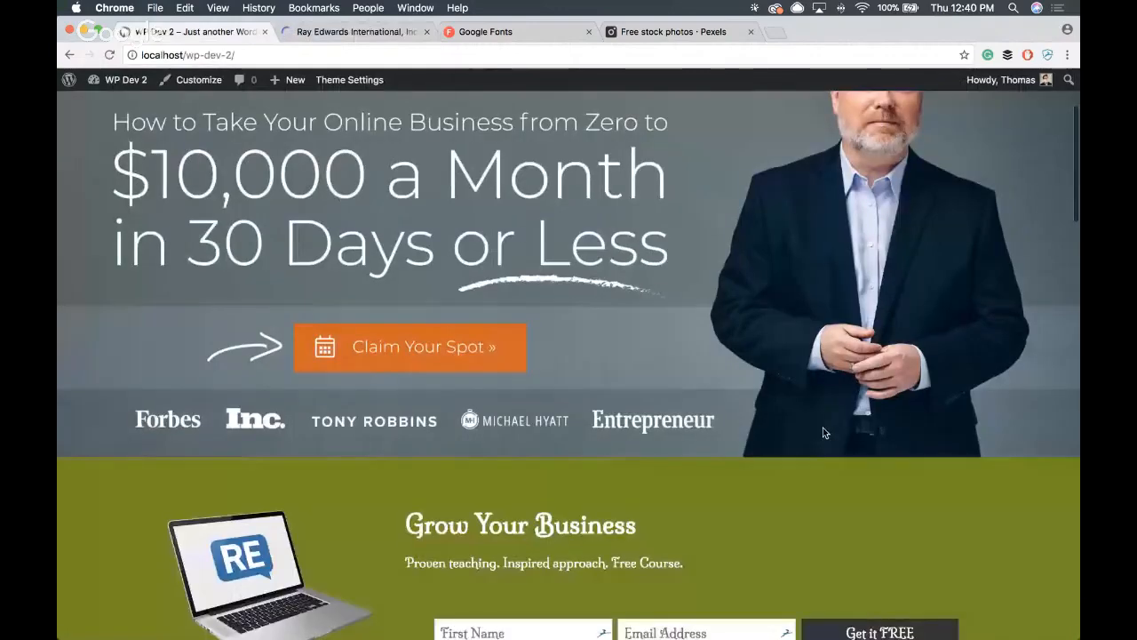
pyautogui.scroll(5, 823, 427)
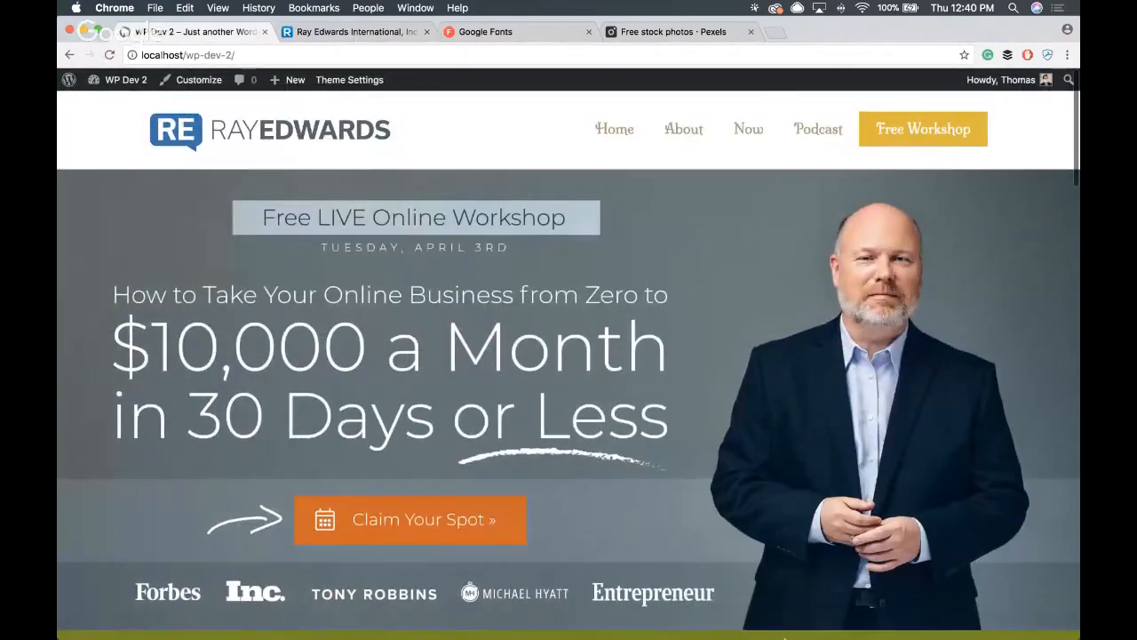
# - Switch to the Authority Workshop presentation in Keynote and play it from slide 5, the Authority theme title slide
pyautogui.moveTo(822, 624)
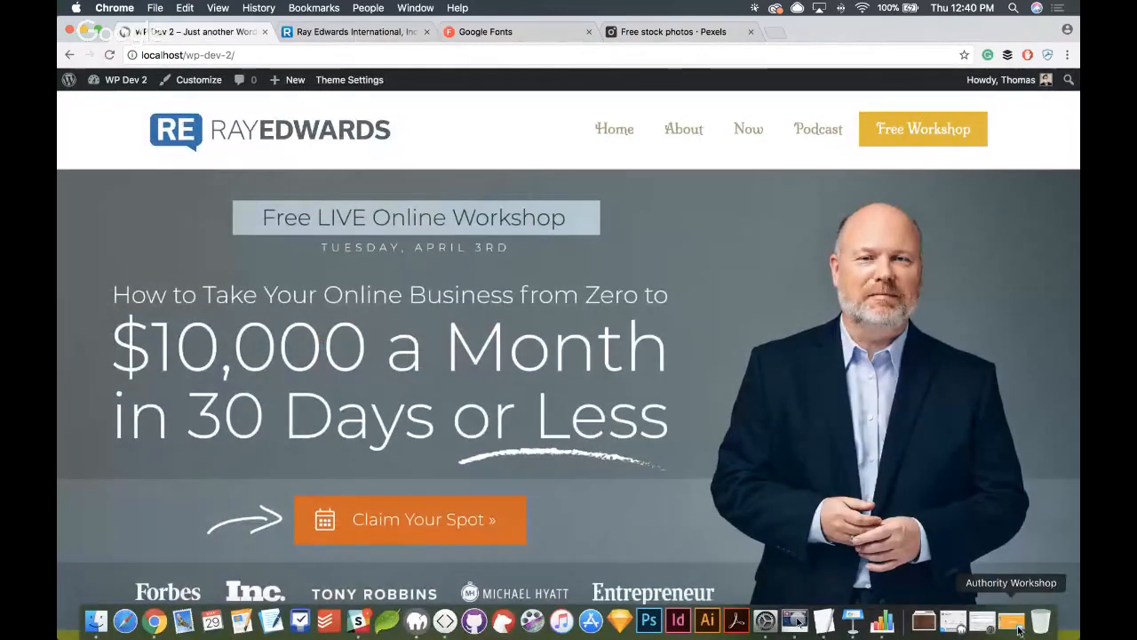
pyautogui.click(1013, 621)
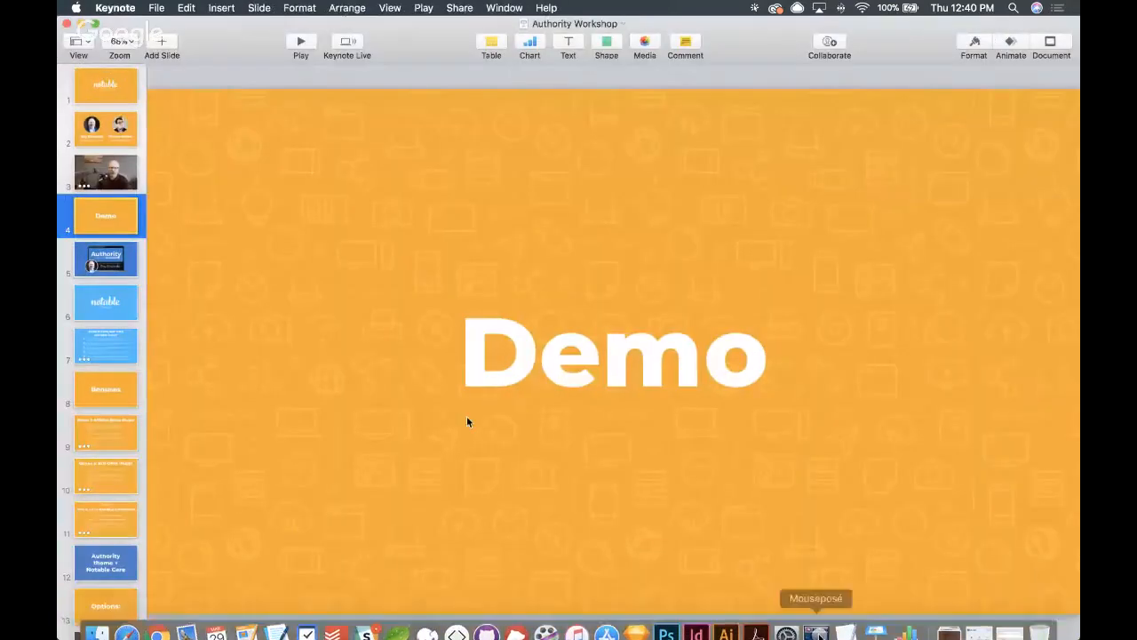
pyautogui.click(114, 263)
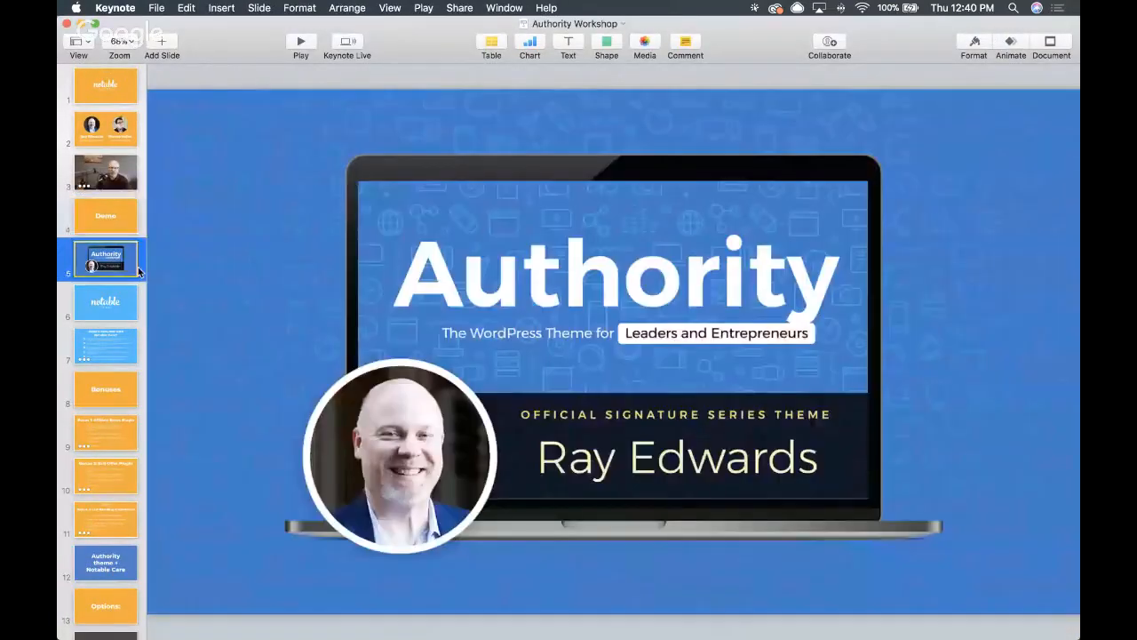
pyautogui.click(301, 41)
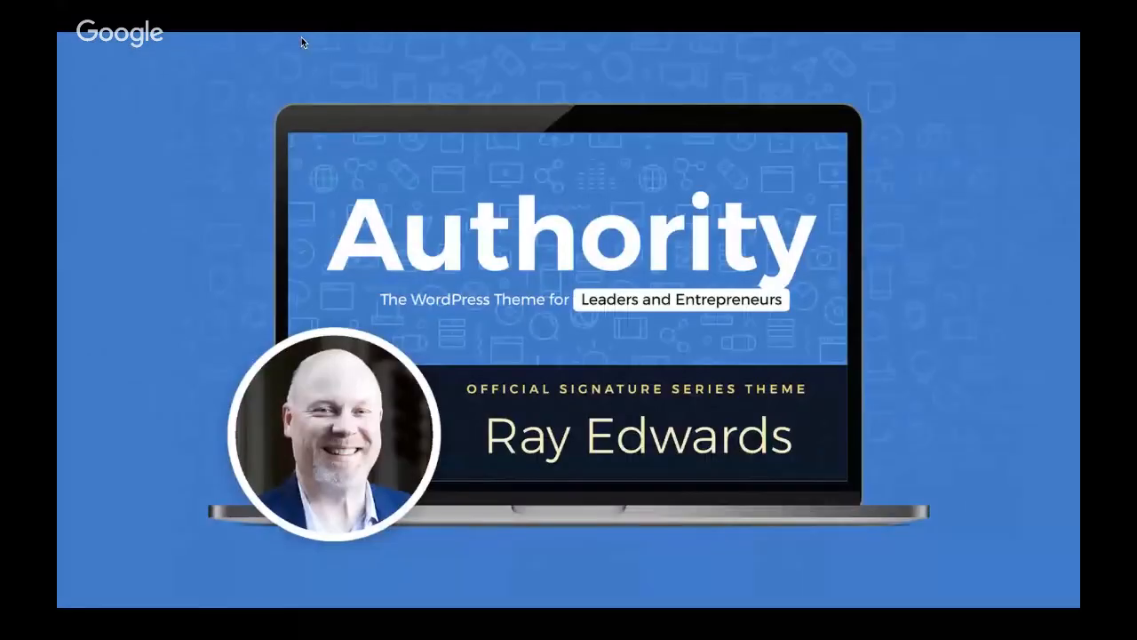